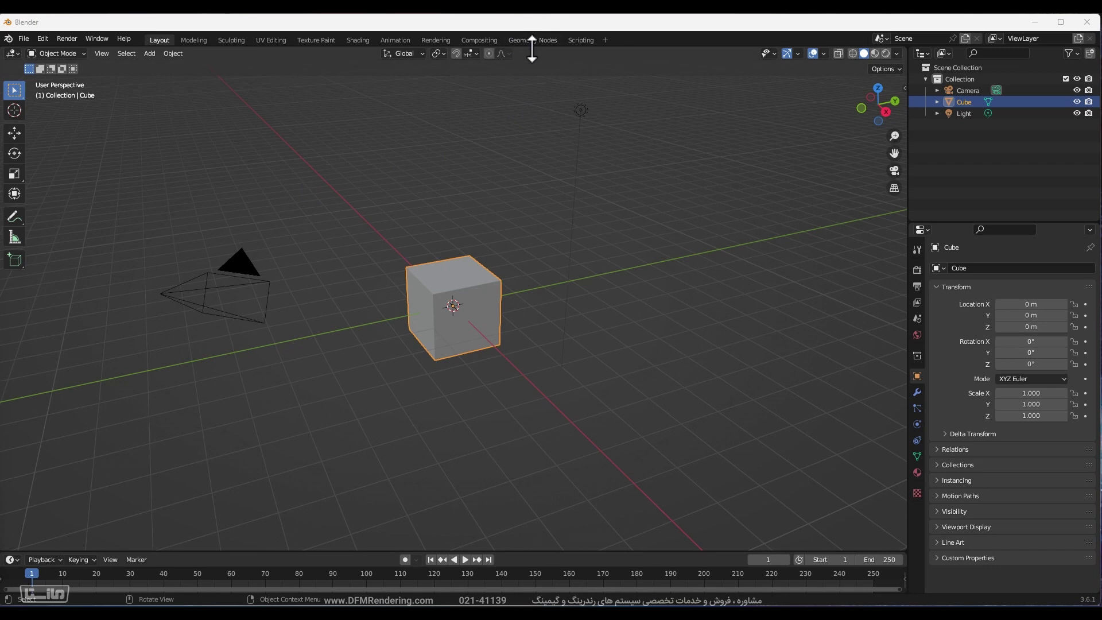
Switch to the Geometry Nodes workspace and delete the default camera, cube and light.
left_click(533, 40)
key("a")
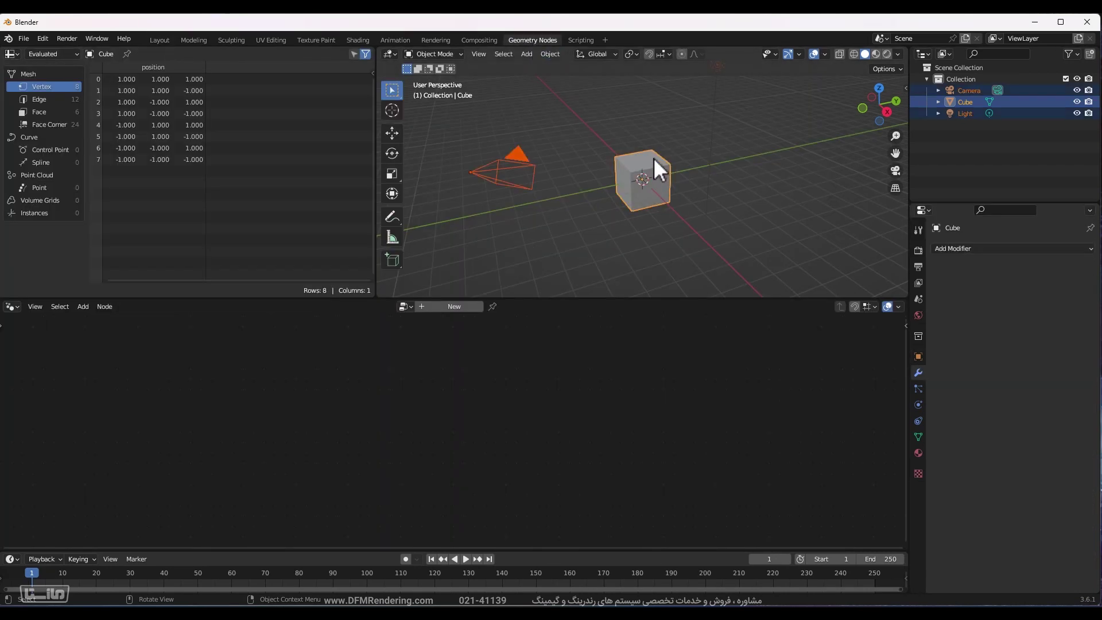
key("Delete")
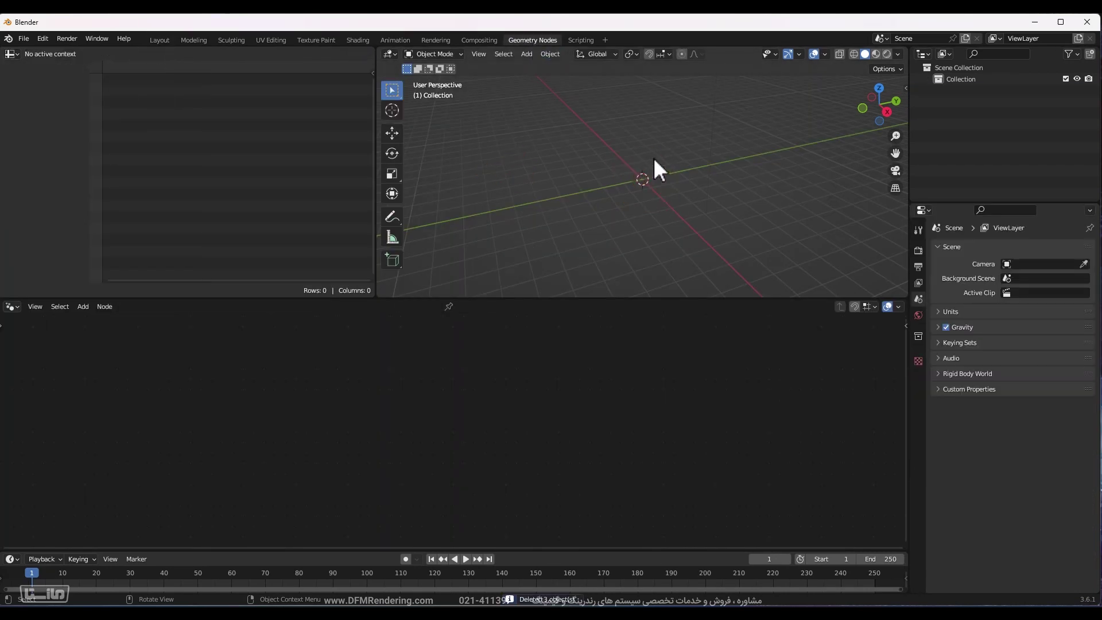
Add a plane mesh at the world origin and scale it up.
key("shift+a")
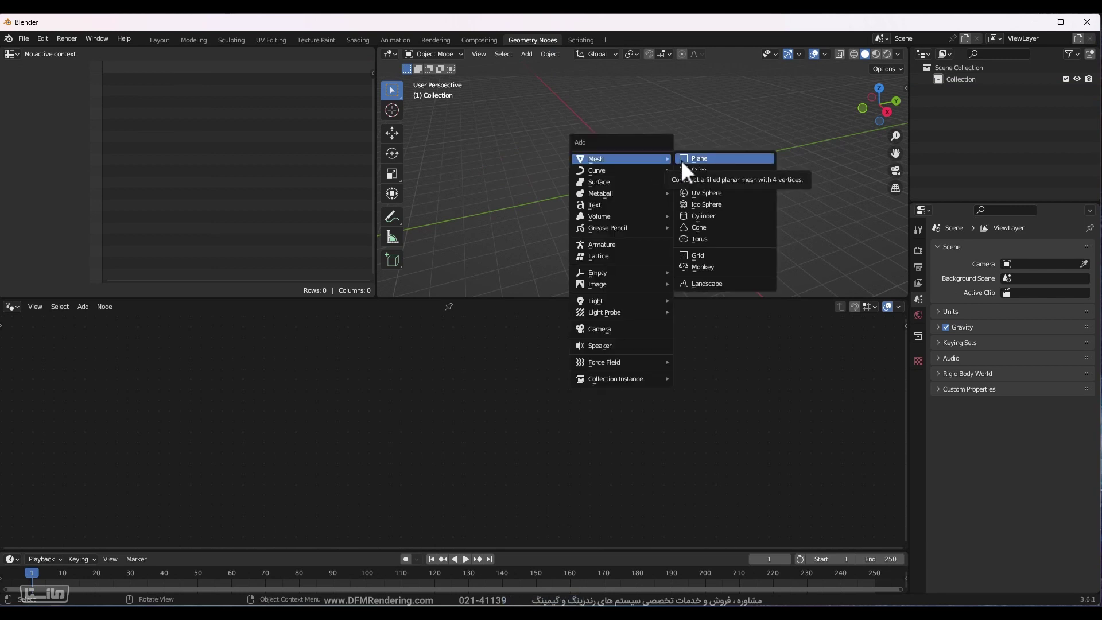
left_click(683, 159)
key("s")
left_click(570, 280)
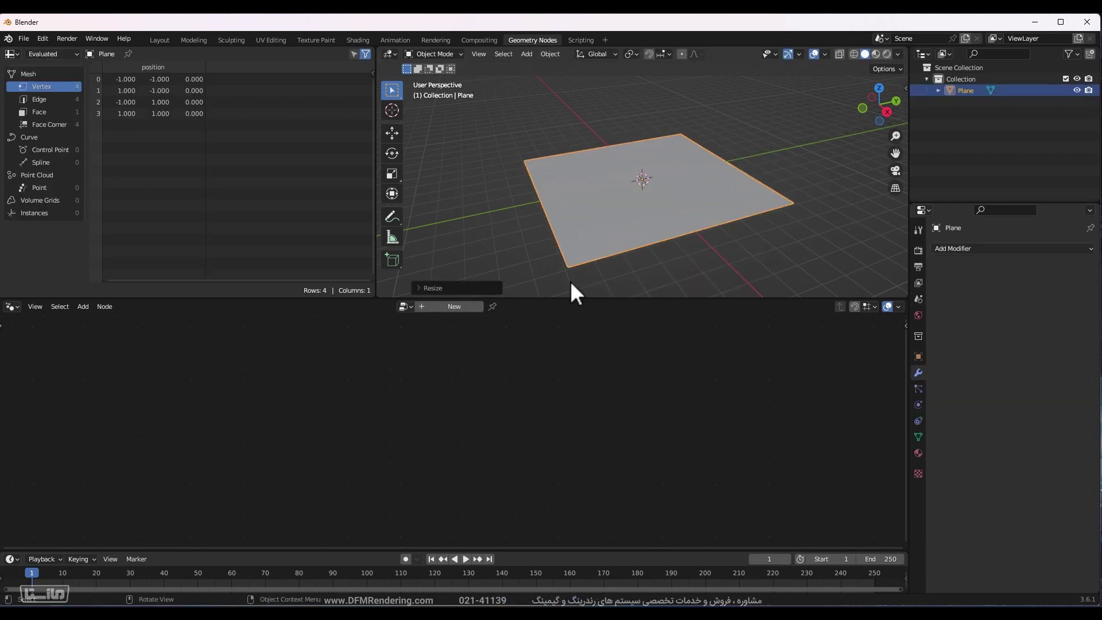
Create a new geometry node tree on the plane and delete its Group Input node.
left_click(446, 308)
left_click(309, 450)
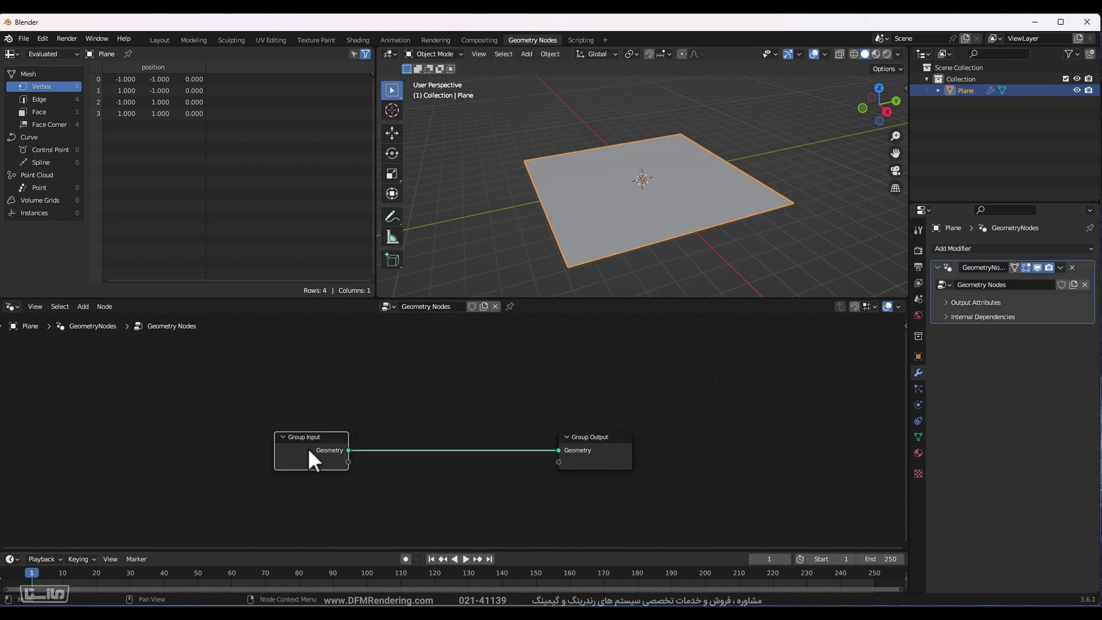
left_click_drag(318, 451, 107, 395)
key("x")
middle_click_drag(624, 451, 825, 392)
key("shift+a")
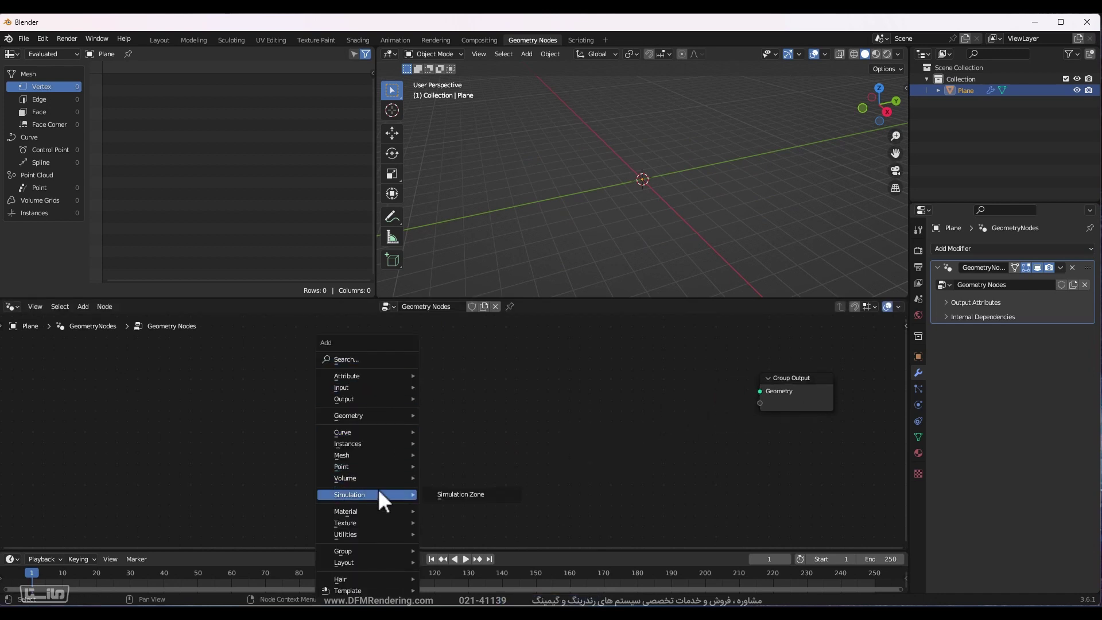
mouse_move(377, 435)
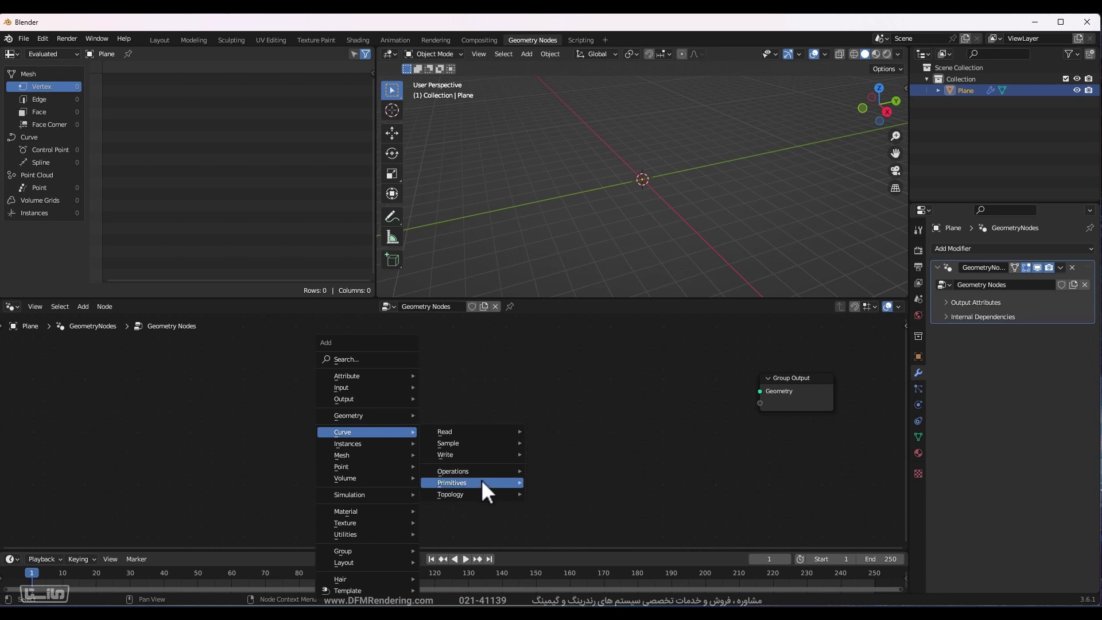
mouse_move(486, 488)
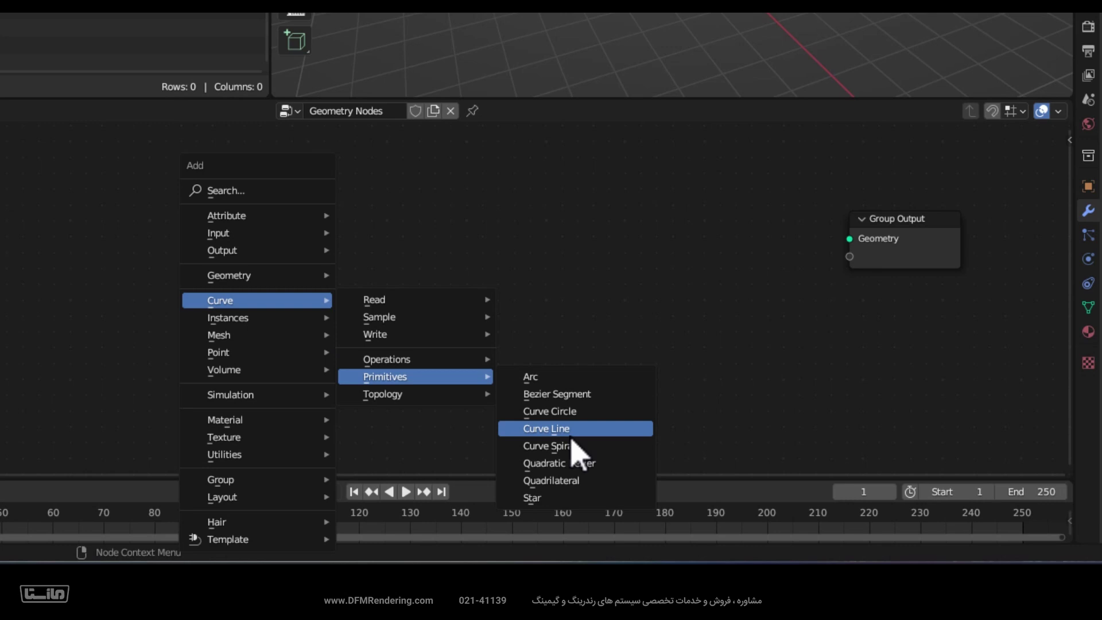
key("Escape")
Add a Star curve primitive node to the node tree, well before the Group Output node.
key("shift+a")
mouse_move(279, 271)
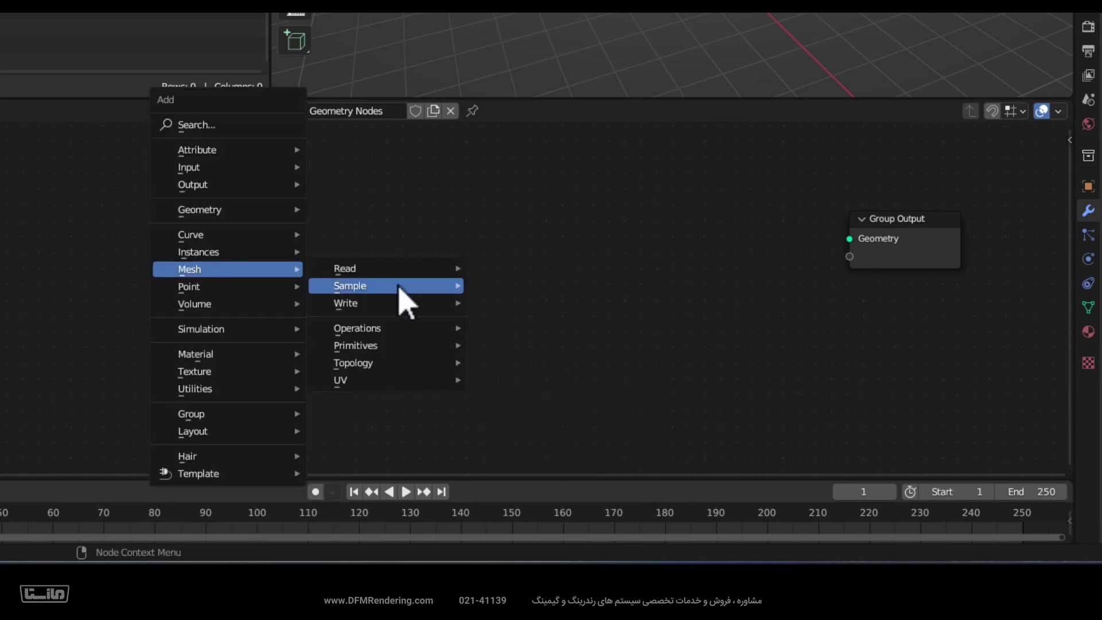
mouse_move(258, 237)
mouse_move(333, 330)
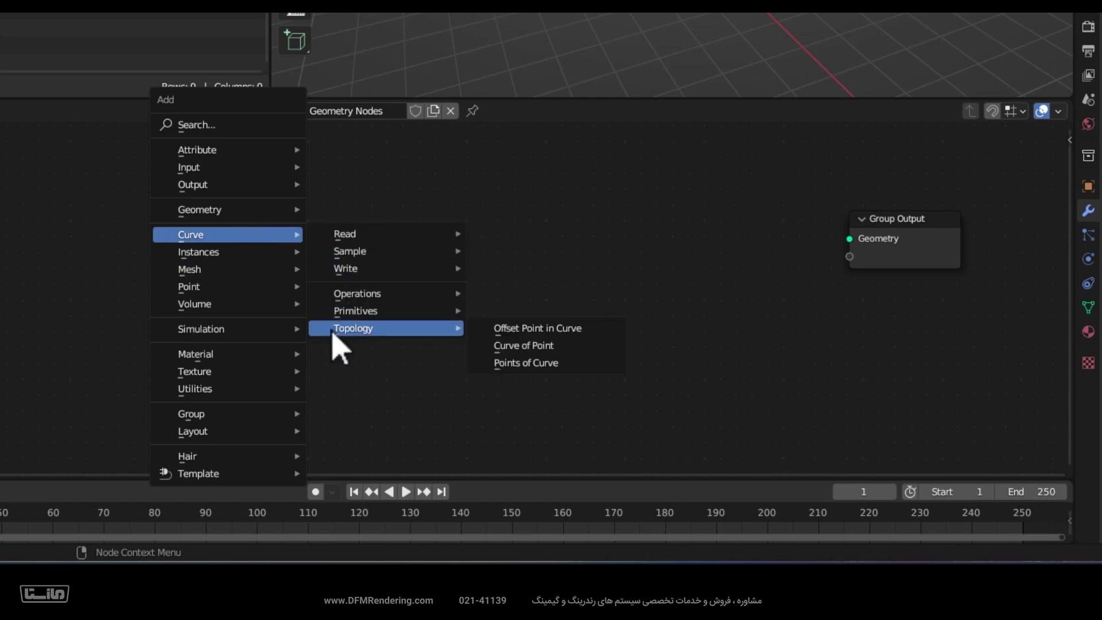
mouse_move(357, 315)
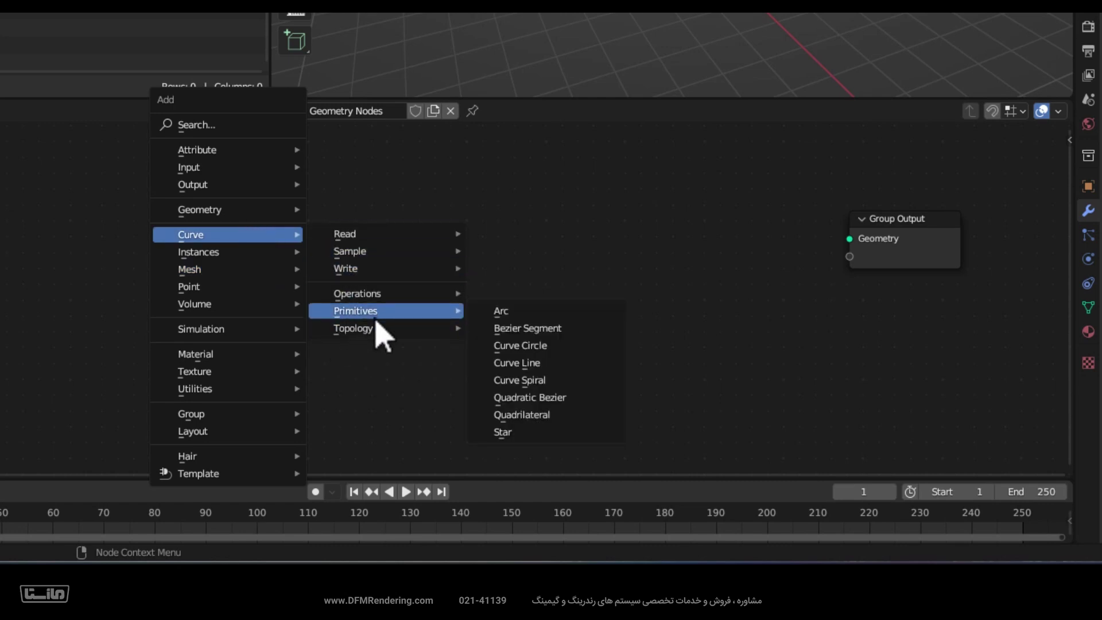
left_click(519, 433)
left_click(247, 202)
Add a Curve Circle primitive node and place it directly below the Star node.
key("shift+a")
mouse_move(295, 280)
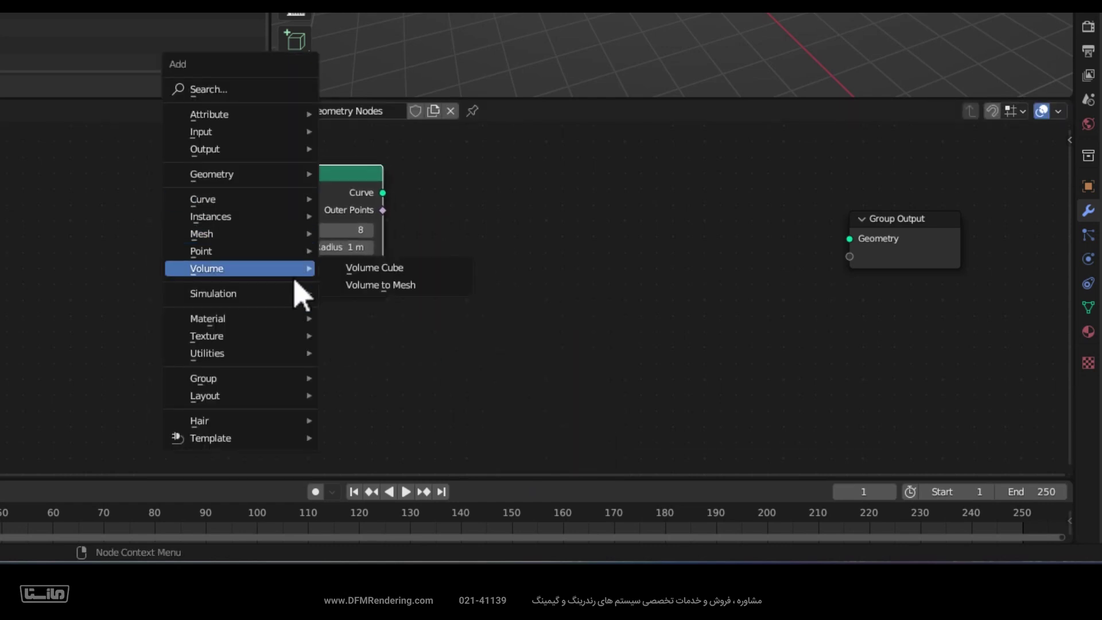
mouse_move(284, 198)
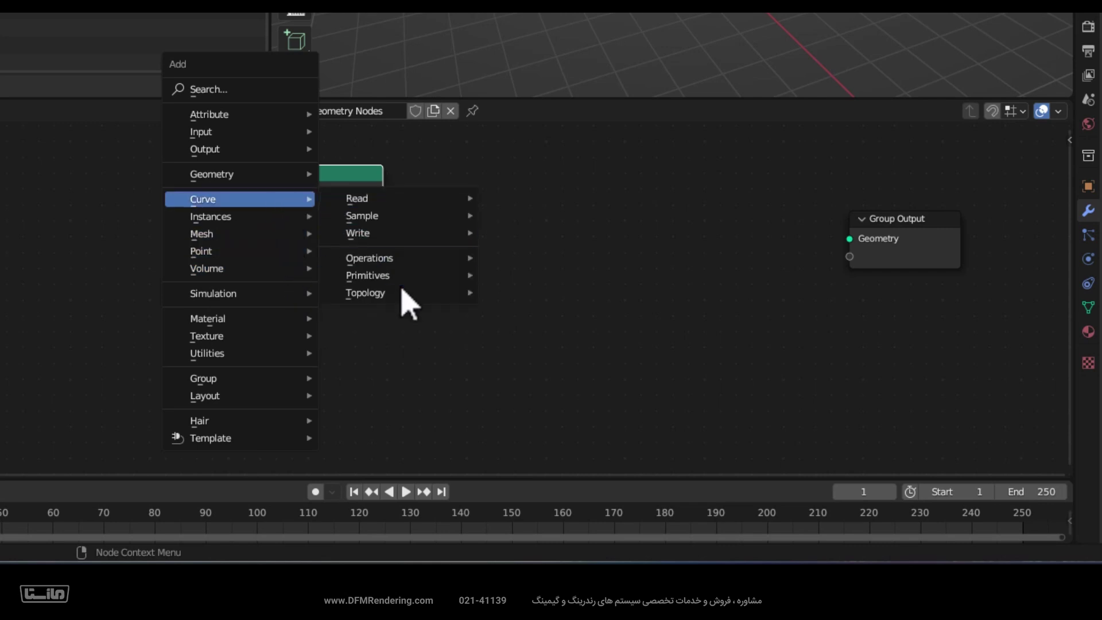
mouse_move(408, 276)
left_click(537, 312)
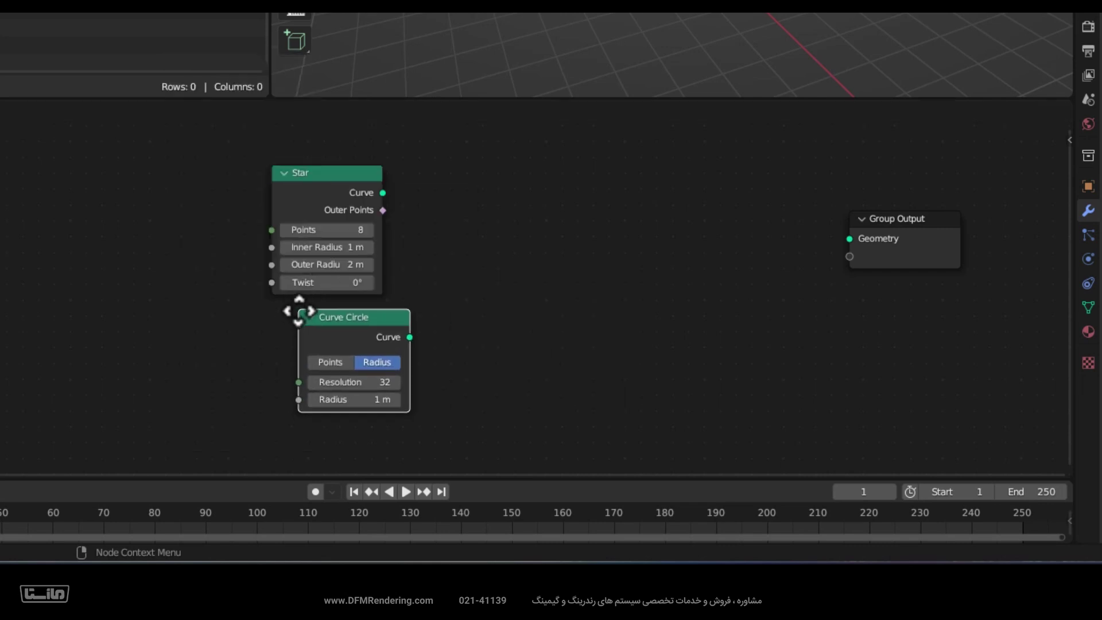
left_click(277, 311)
Add a Curve Spiral primitive node and place it beside the Star node.
key("shift+a")
mouse_move(416, 301)
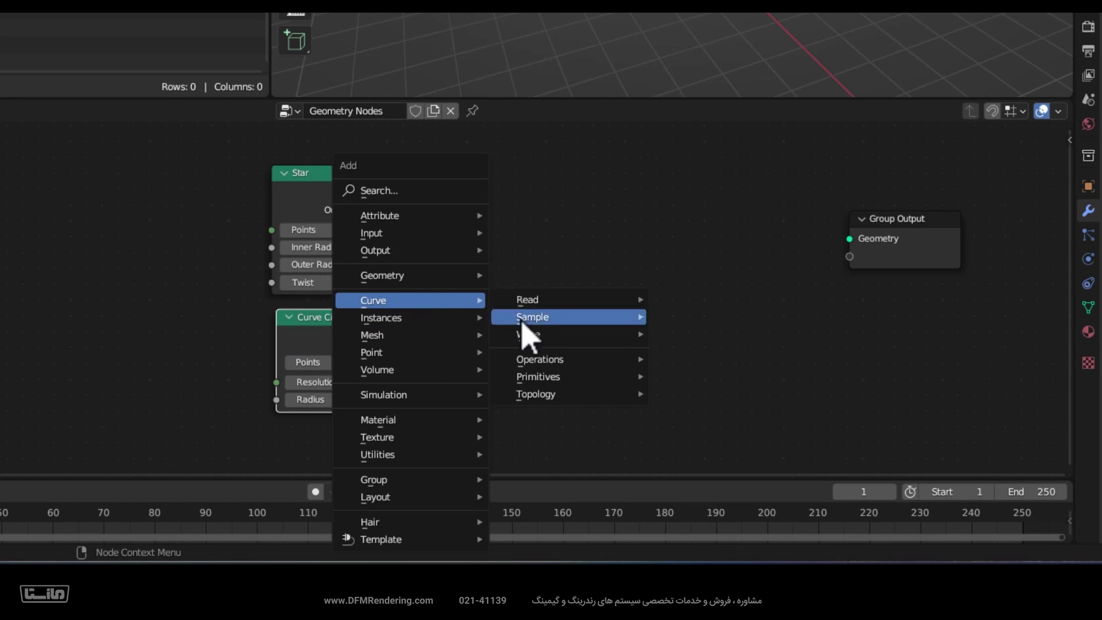
mouse_move(545, 379)
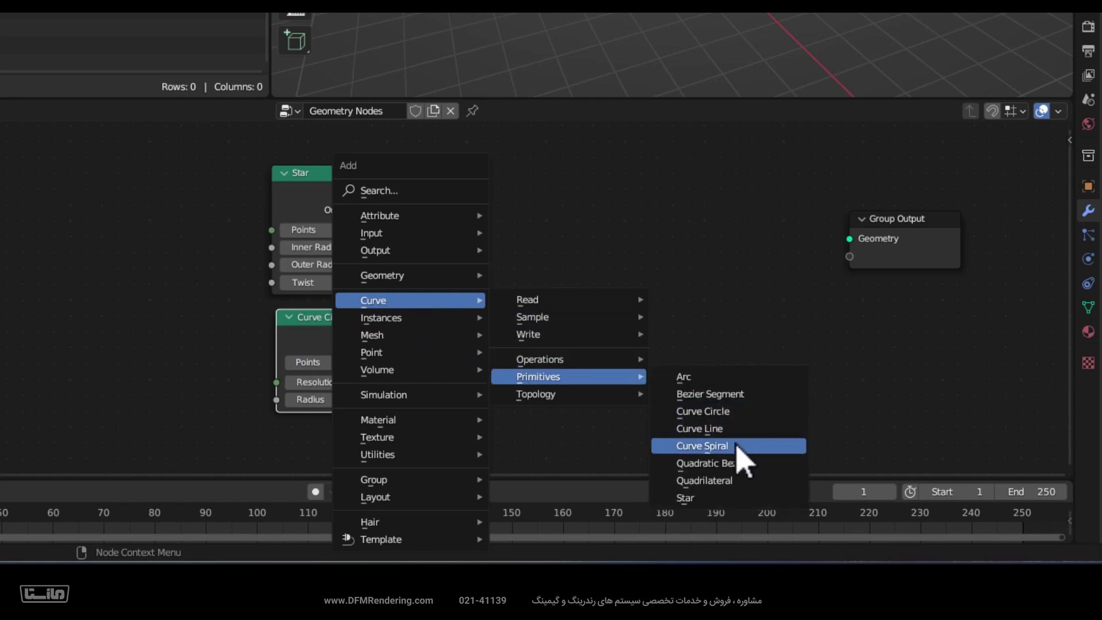
left_click(717, 446)
left_click(136, 143)
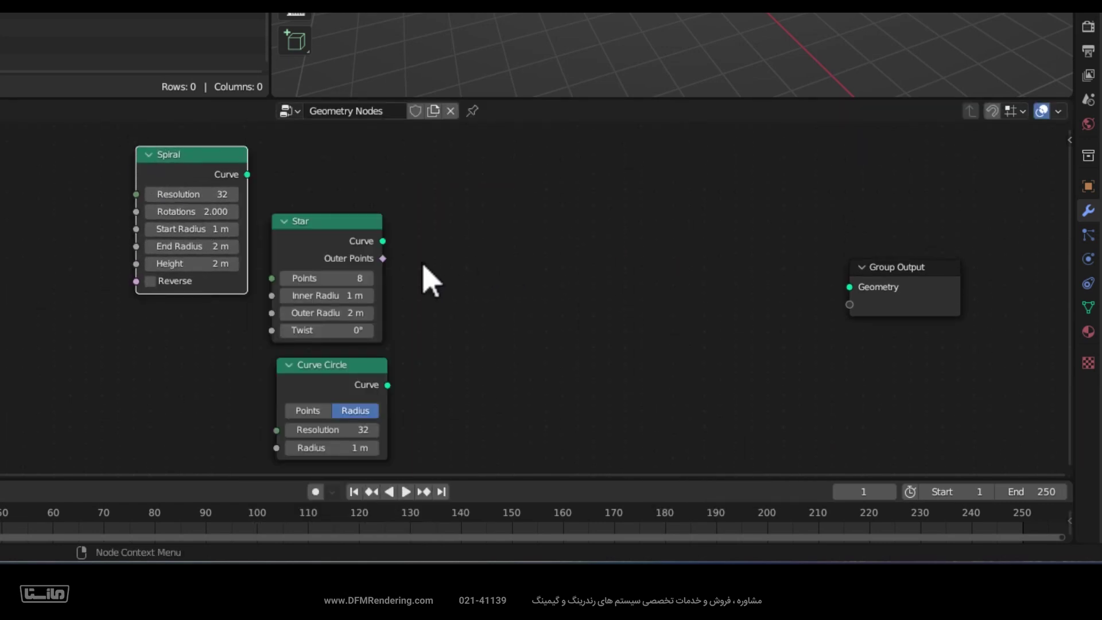
Add a Curve Line primitive node and place it below the Spiral node.
key("shift+a")
mouse_move(484, 261)
mouse_move(569, 332)
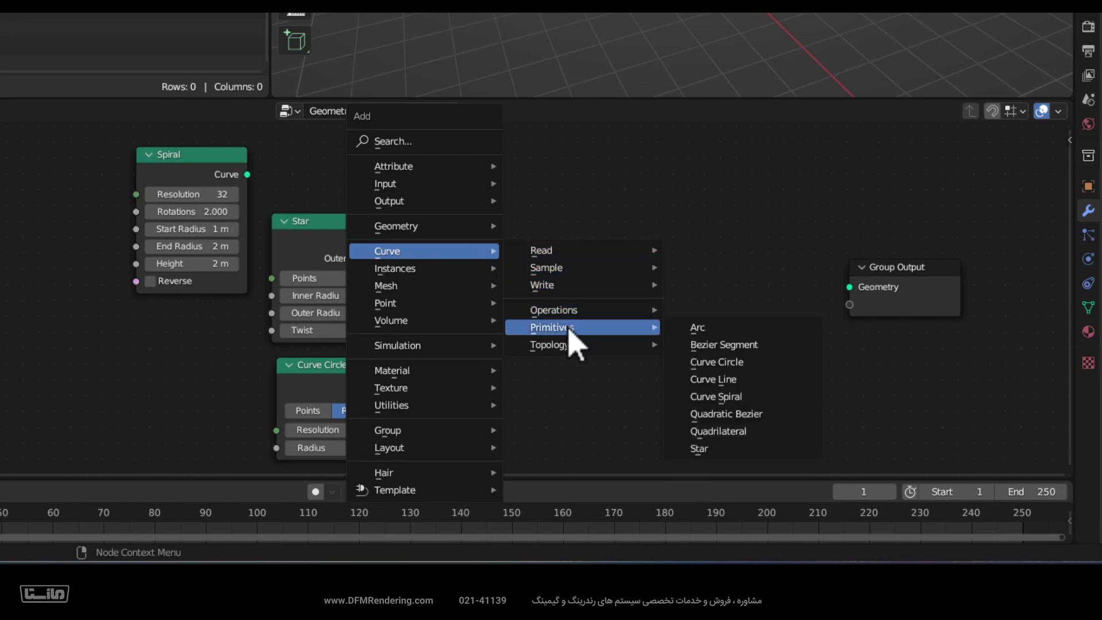
left_click(737, 380)
left_click(122, 322)
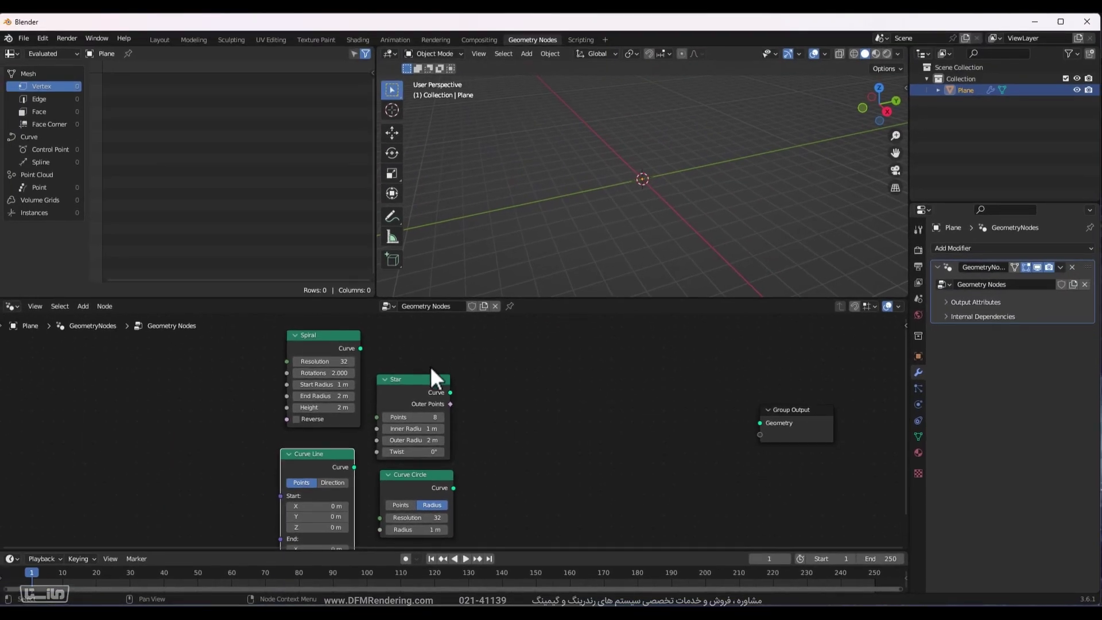
Preview the Star, Curve Circle and Curve Line shapes by connecting each one in turn to the Group Output.
left_click(418, 382, "ctrl+shift")
middle_click_drag(681, 159, 673, 196)
left_click(399, 485, "ctrl+shift")
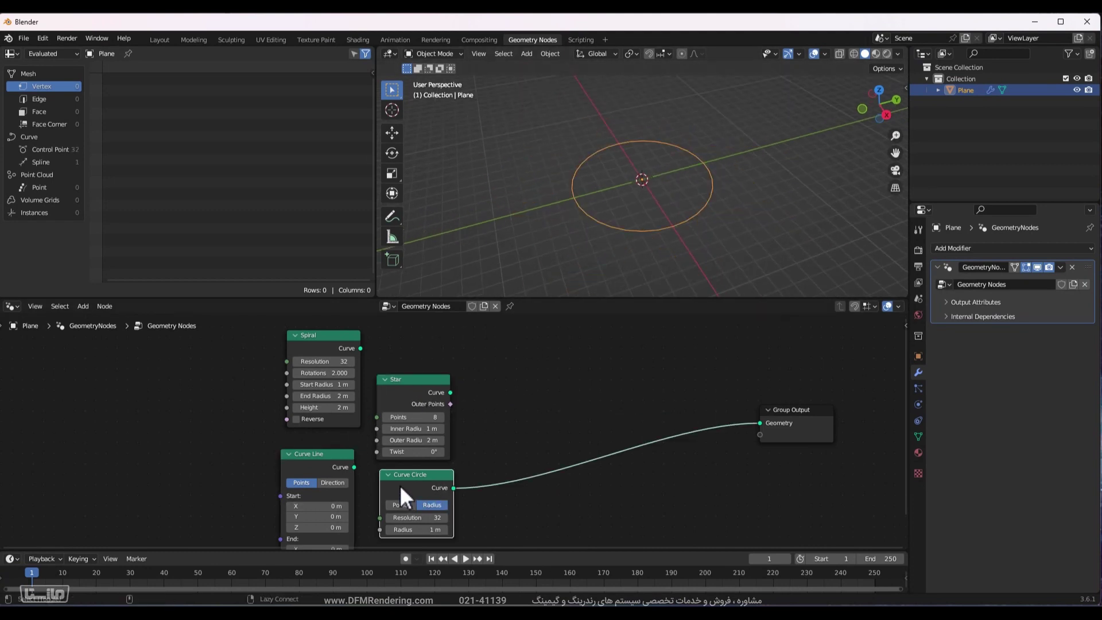
left_click(307, 459, "ctrl+shift")
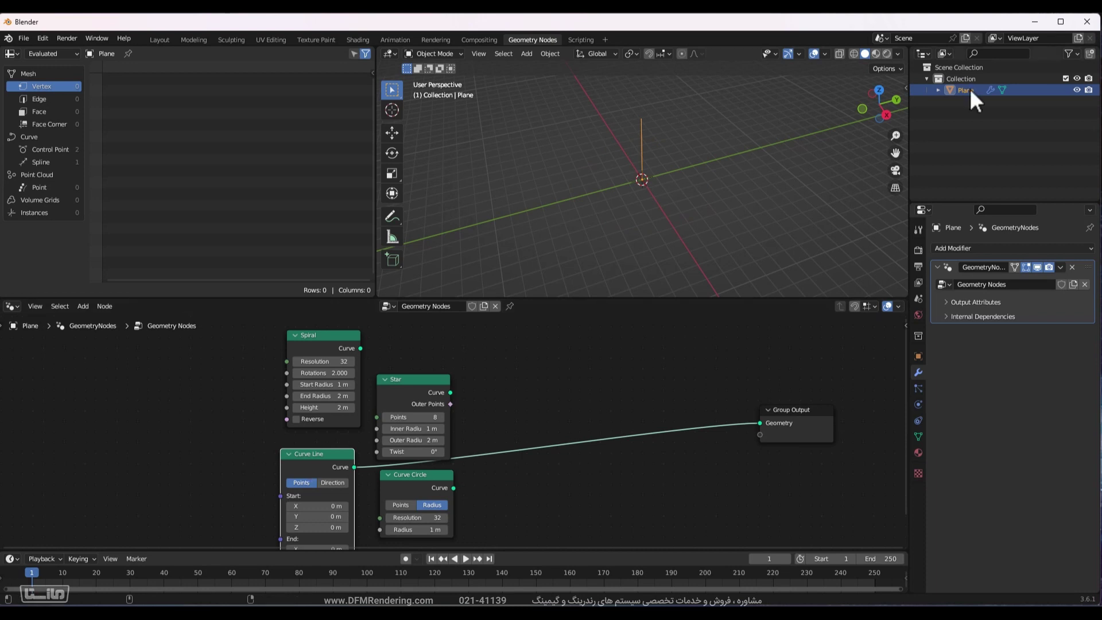
middle_click_drag(804, 86, 722, 66)
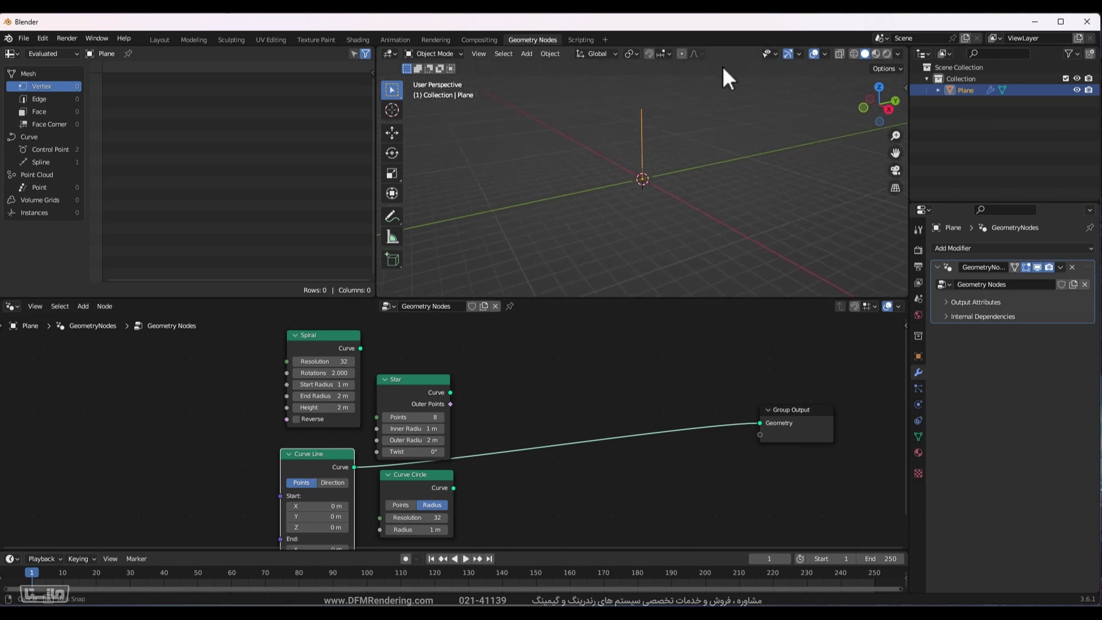
Connect the Spiral node to the Group Output for preview and set its height to 0.2 m.
left_click(322, 340, "ctrl+shift")
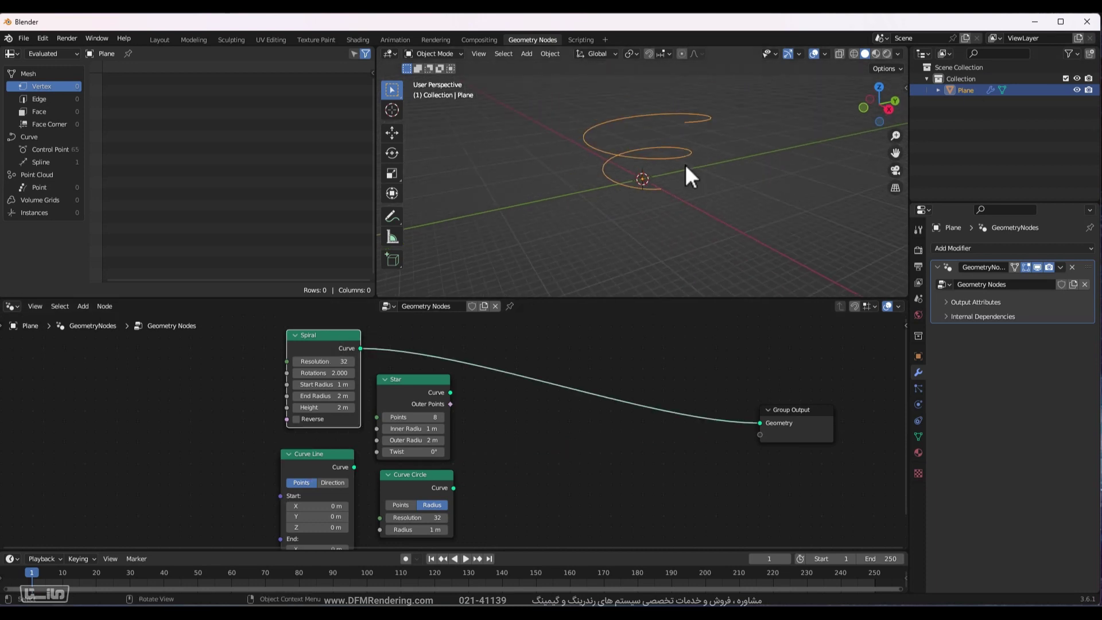
middle_click_drag(691, 175, 660, 189)
left_click(352, 407)
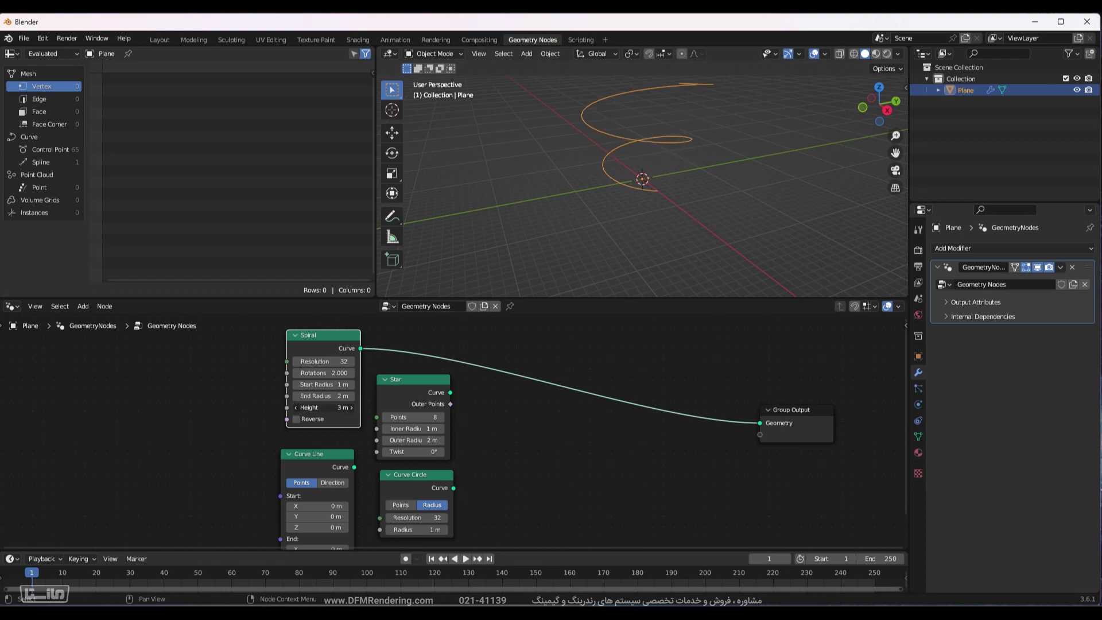
left_click_drag(324, 407, 288, 407)
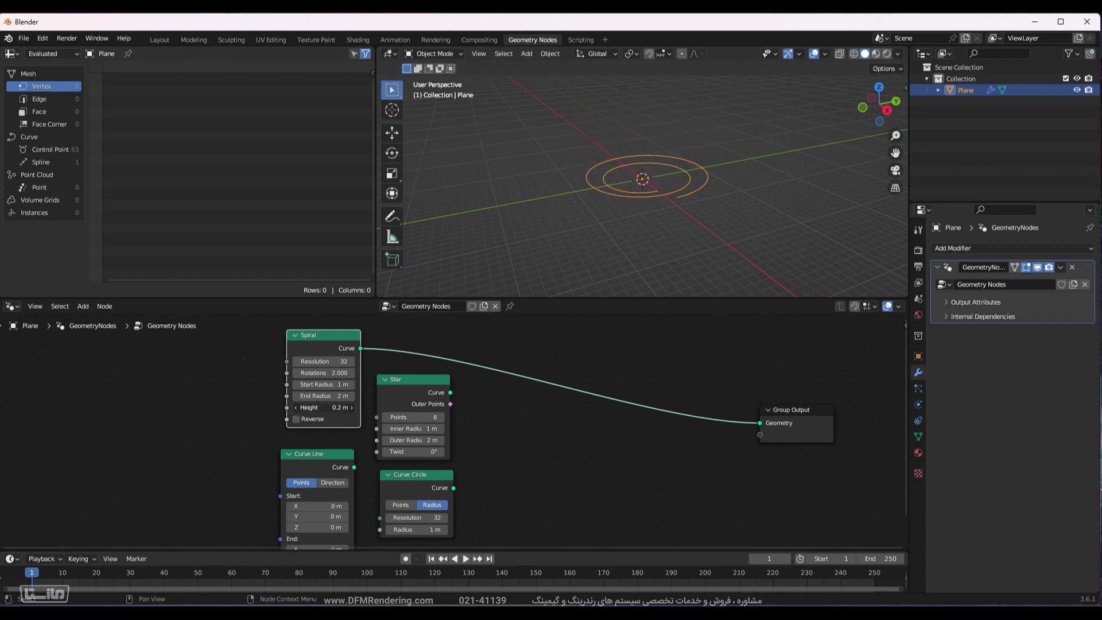
Cut the Spiral's link to the Group Output and move the Spiral, Star and Curve Circle nodes away from the Curve Line node.
right_click_drag(501, 358, 505, 384, "ctrl")
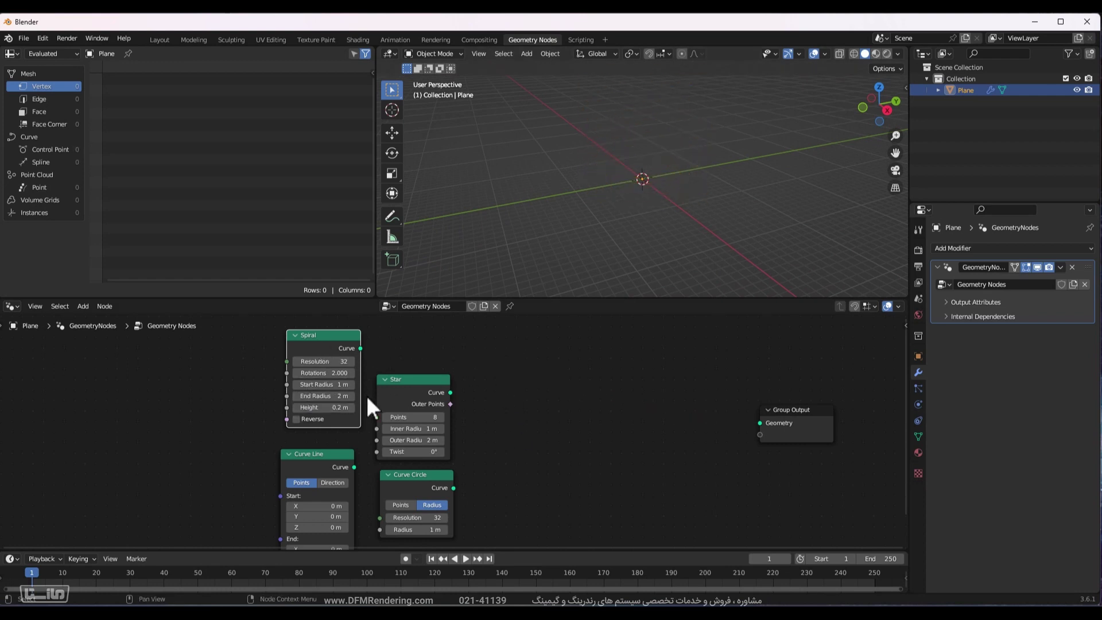
left_click_drag(356, 394, 242, 468)
left_click_drag(317, 453, 514, 352)
left_click_drag(422, 360, 436, 479)
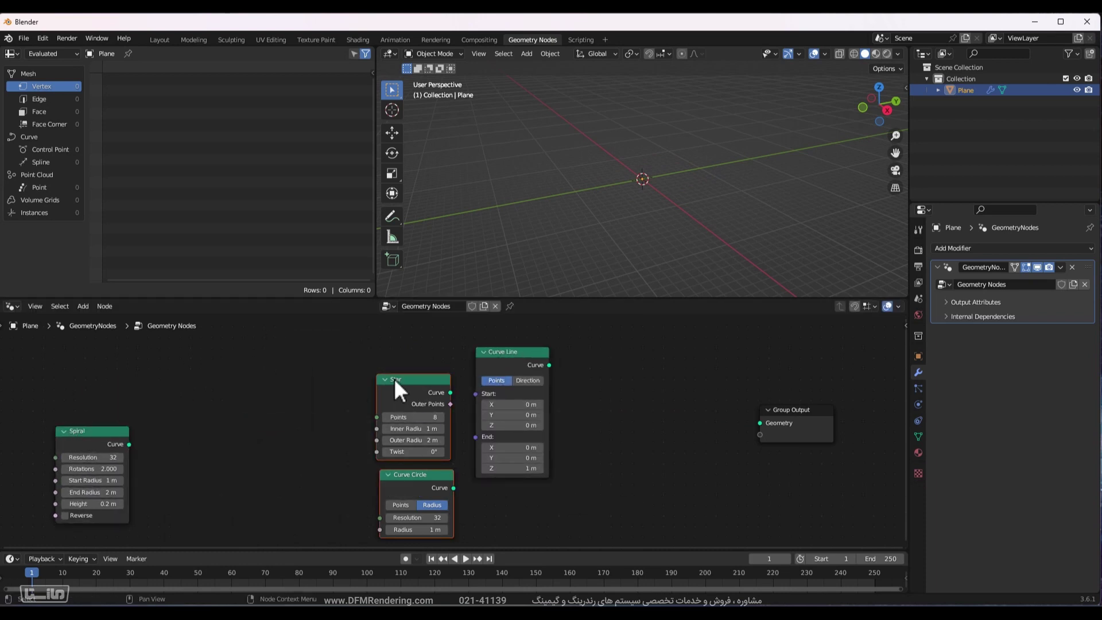
left_click_drag(394, 377, 25, 369)
middle_click_drag(392, 407, 197, 433)
Space the Curve Line and Group Output nodes apart and connect the line's Curve output to the Geometry input.
left_click_drag(620, 430, 847, 371)
left_click_drag(304, 386, 279, 369)
key("f")
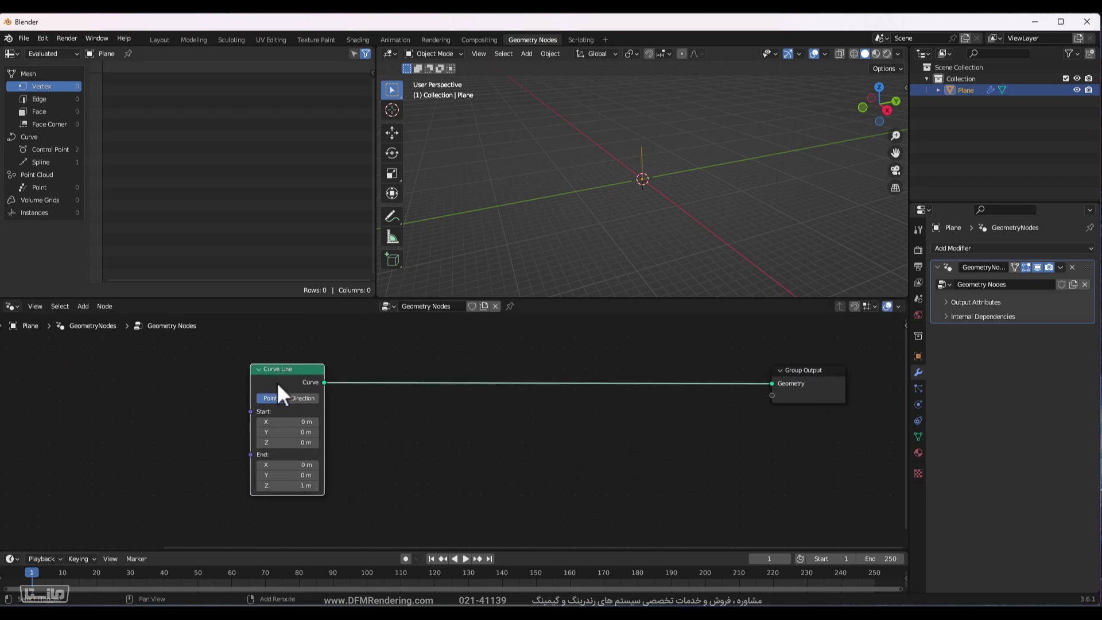
Examine the curve line in the viewport and compare its control point data with the mesh vertex and face data.
middle_click_drag(709, 146, 721, 176)
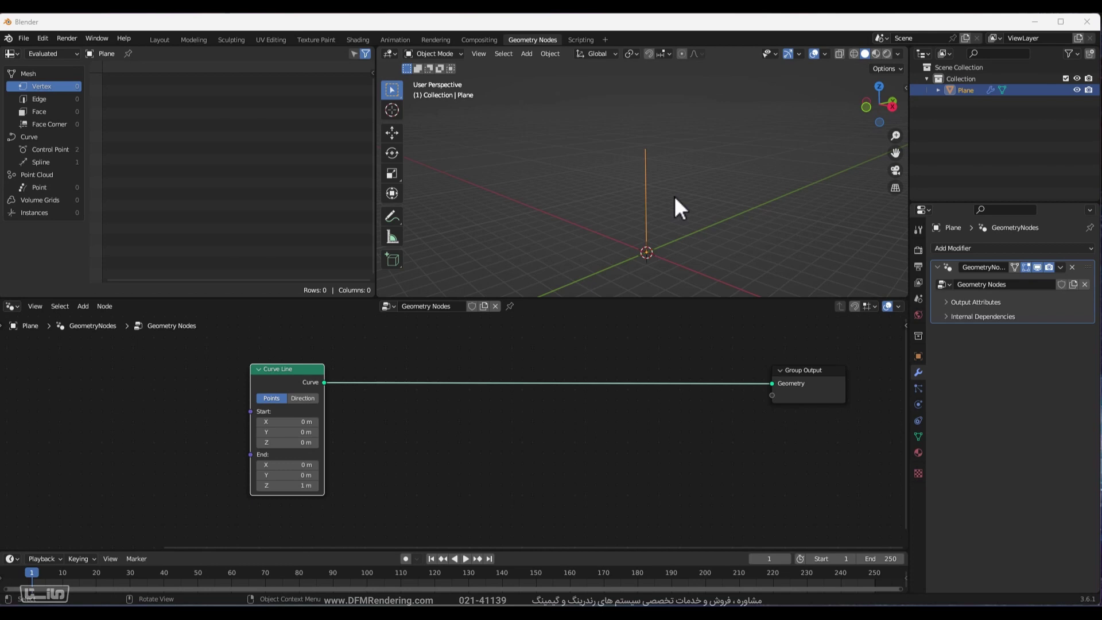
left_click(42, 150)
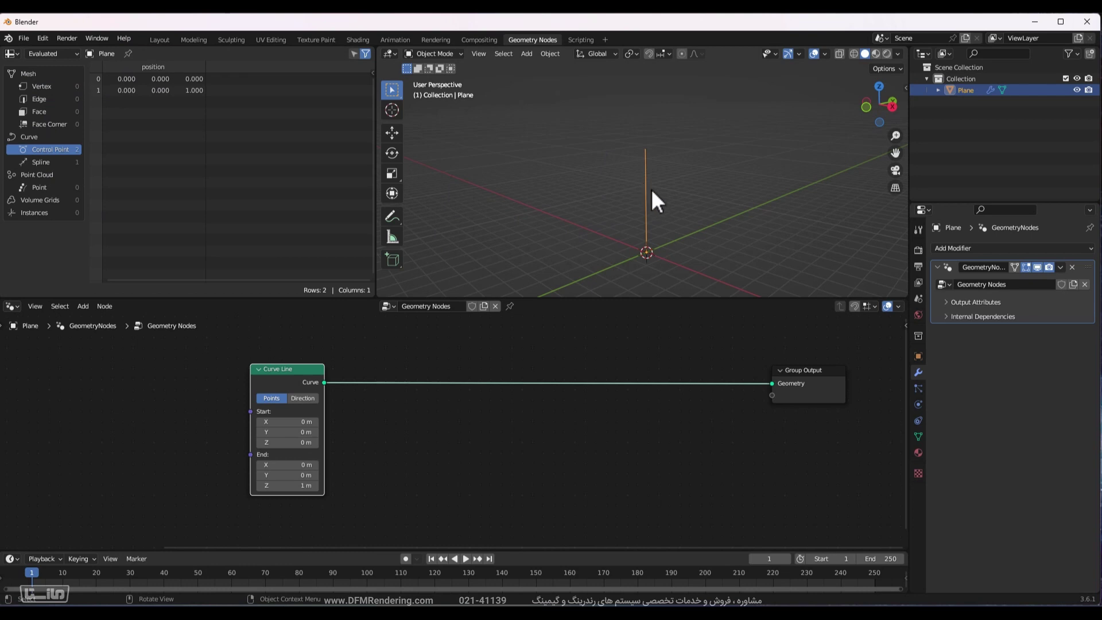
scroll(654, 247, "up", 1)
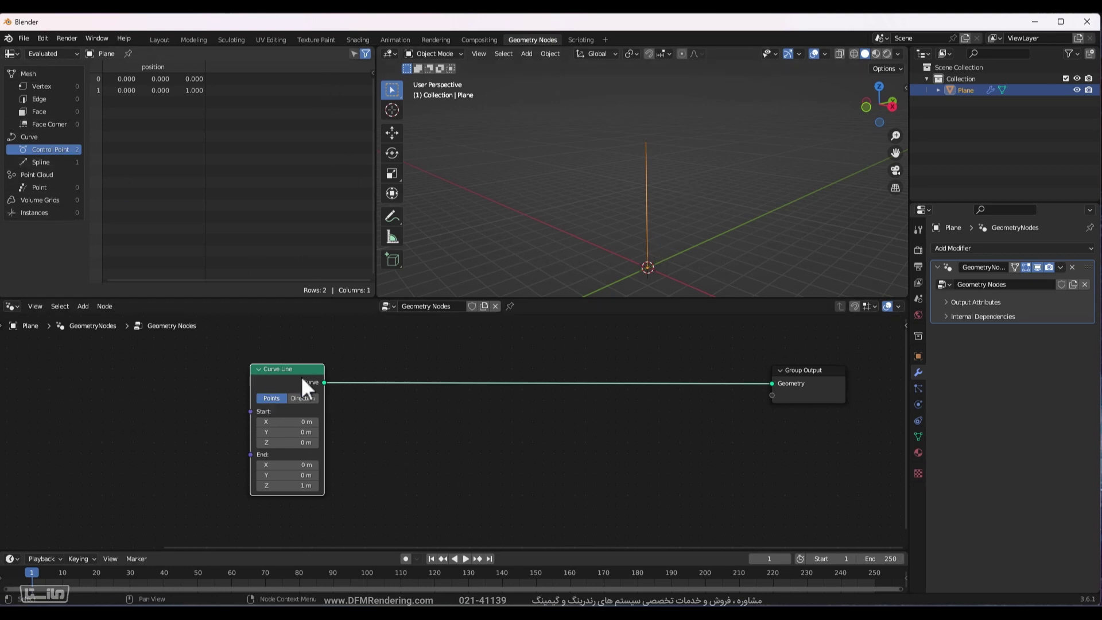
left_click(47, 84)
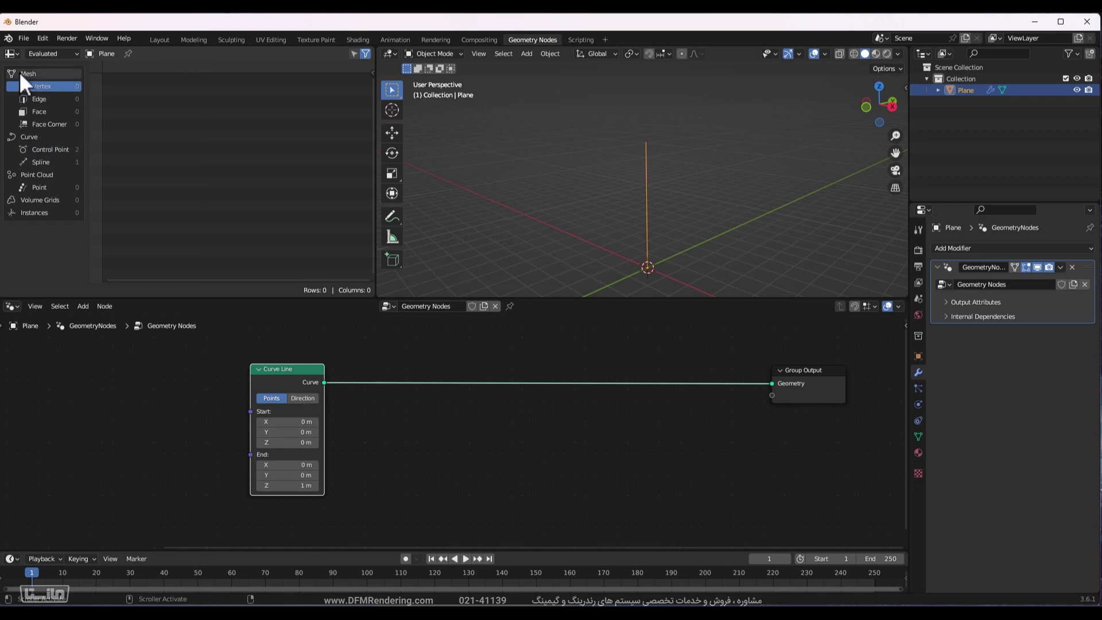
left_click(41, 111)
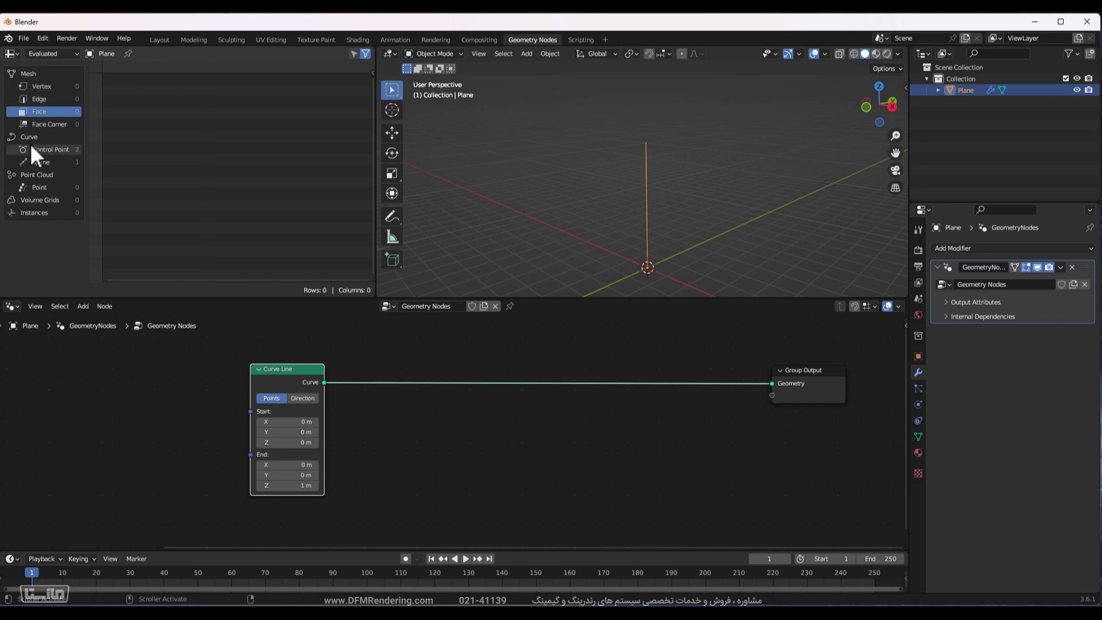
left_click(30, 147)
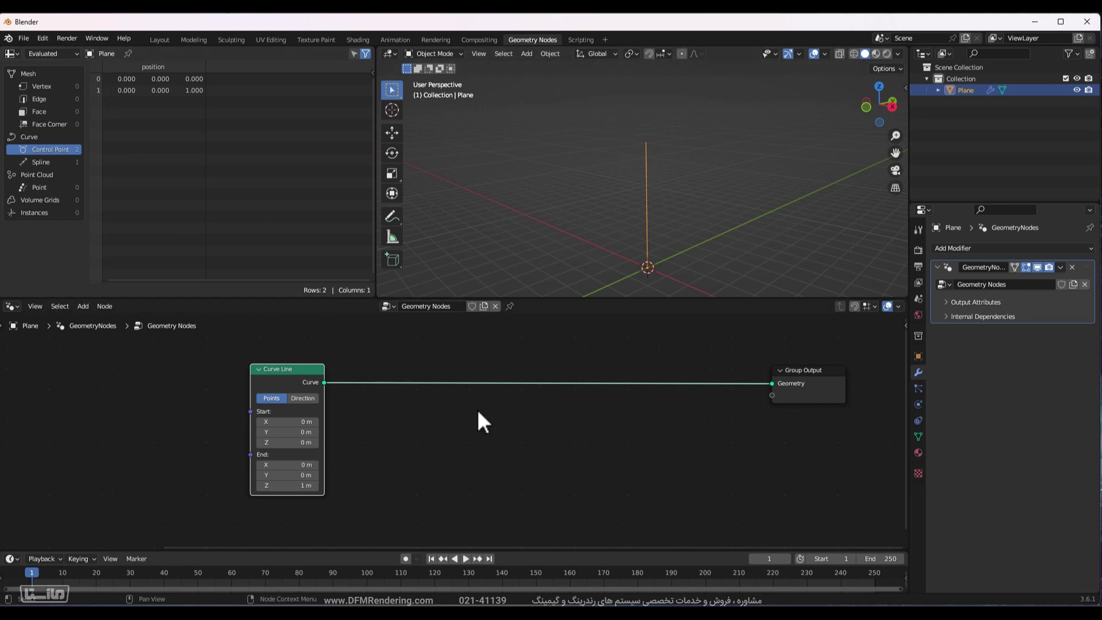
Move the Curve Line node farther from the Group Output to free space between them.
left_click_drag(274, 373, 143, 369)
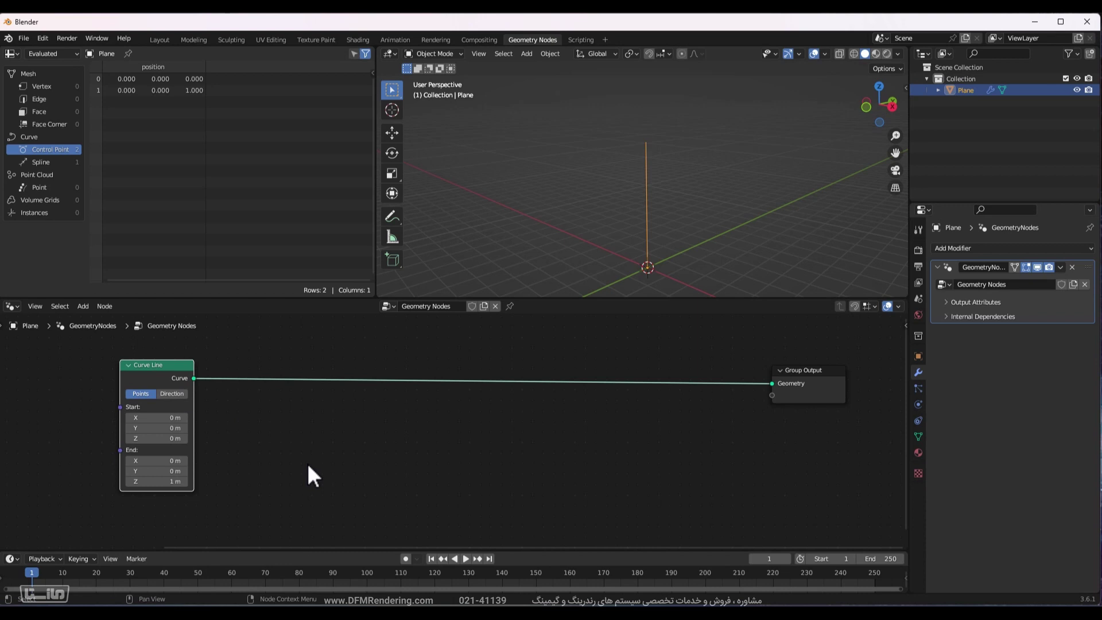
Add a Resample Curve node and insert it on the link between the Curve Line and the Group Output.
key("shift+a")
left_click(281, 357)
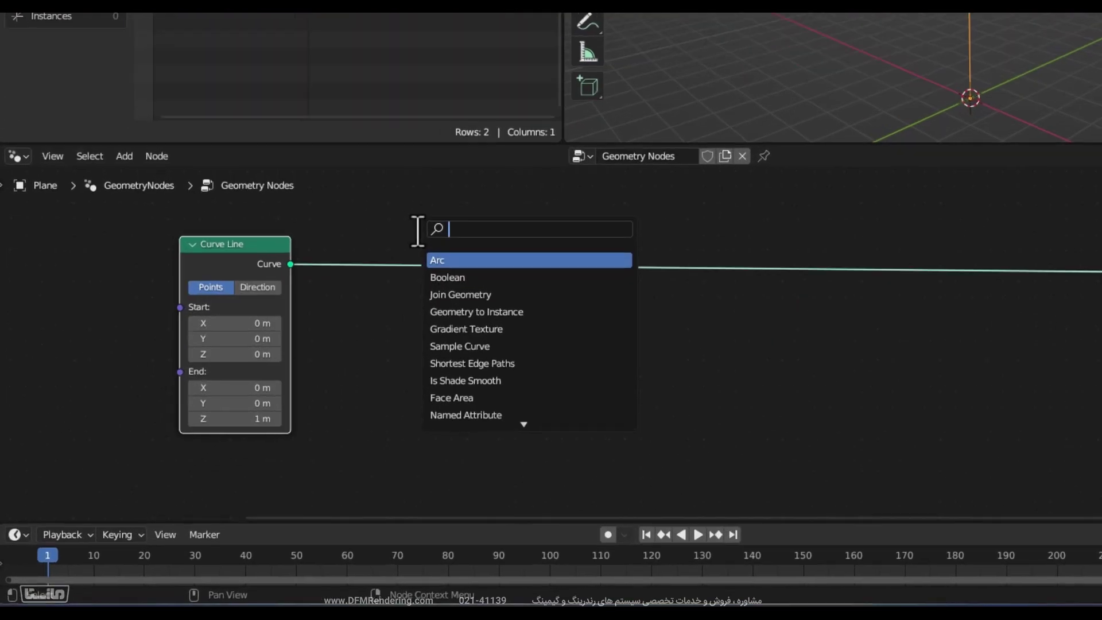
type("resa")
key("Return")
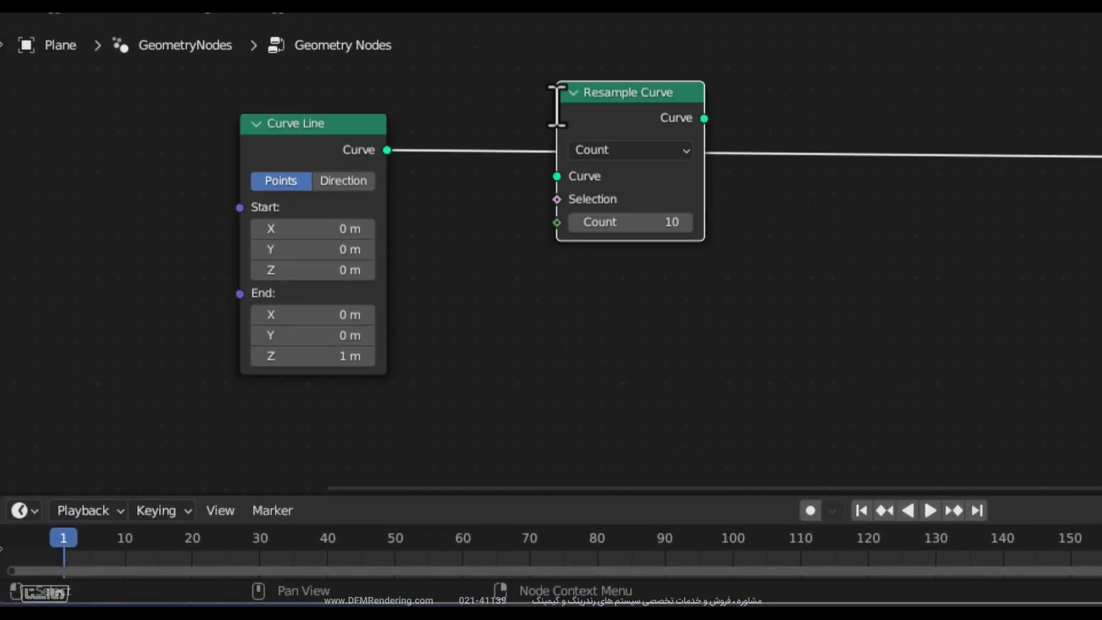
left_click(629, 226)
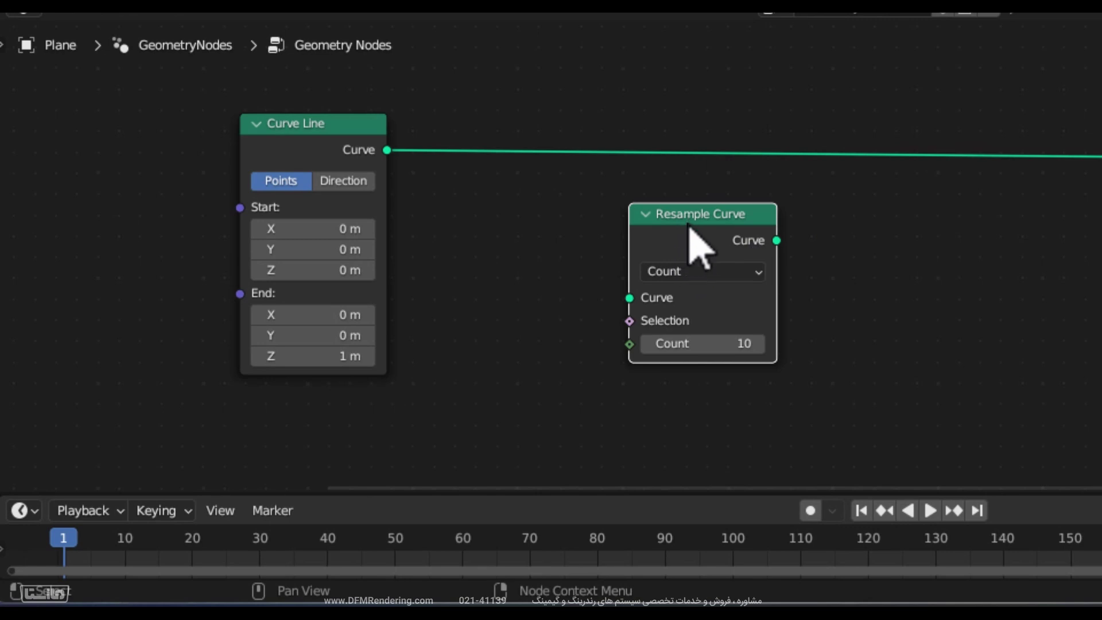
left_click_drag(696, 245, 569, 106)
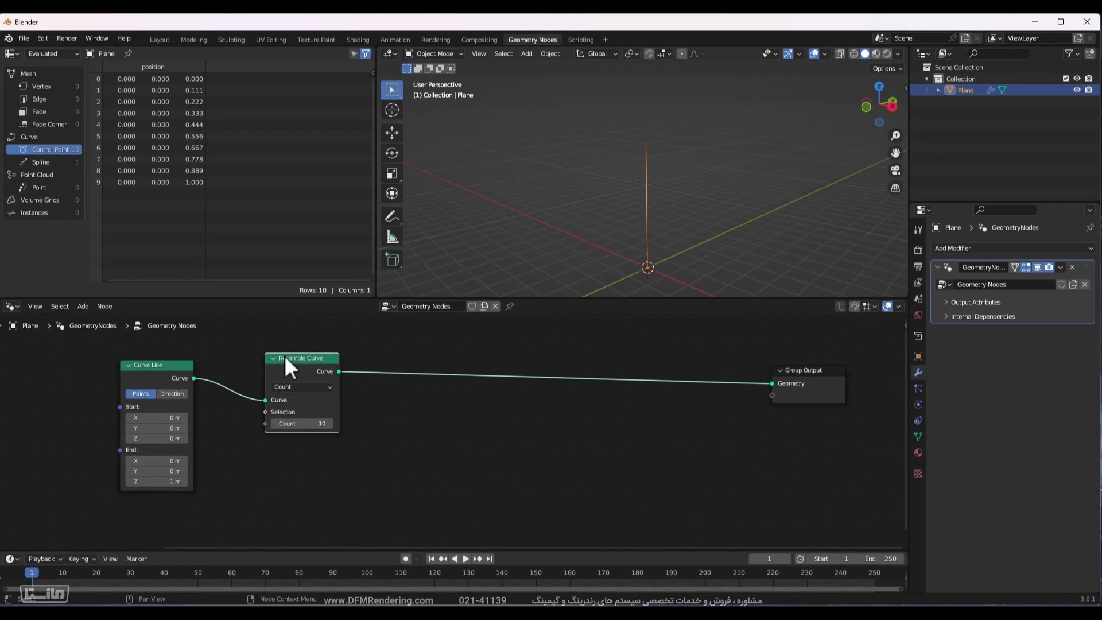
left_click_drag(285, 356, 312, 371)
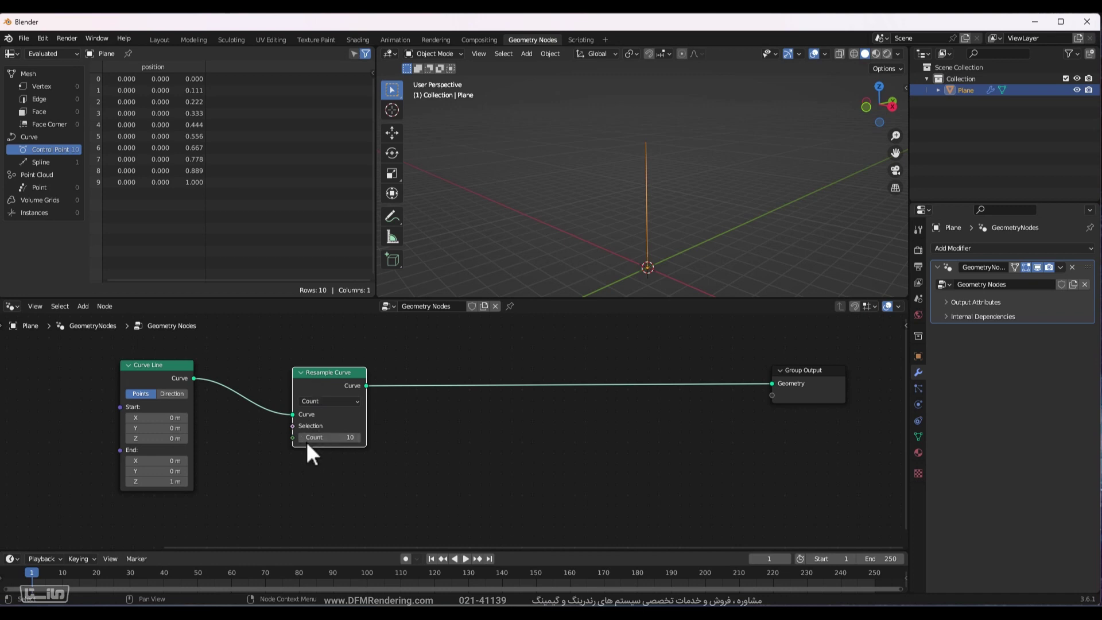
Switch the Resample Curve mode to Length and try adjusting its length value.
left_click(352, 402)
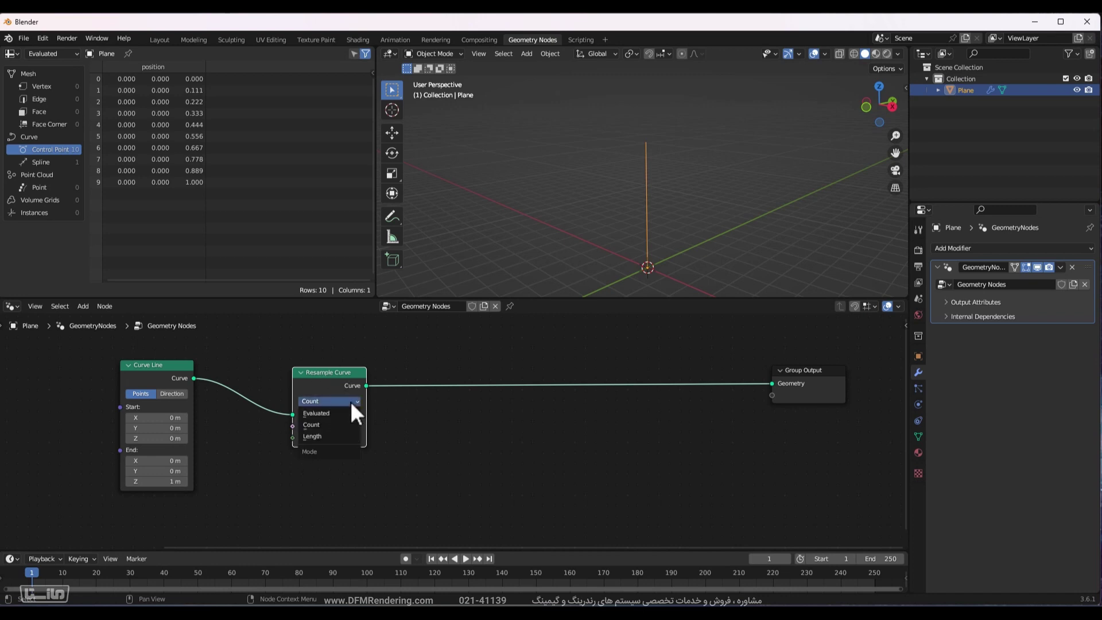
left_click(346, 434)
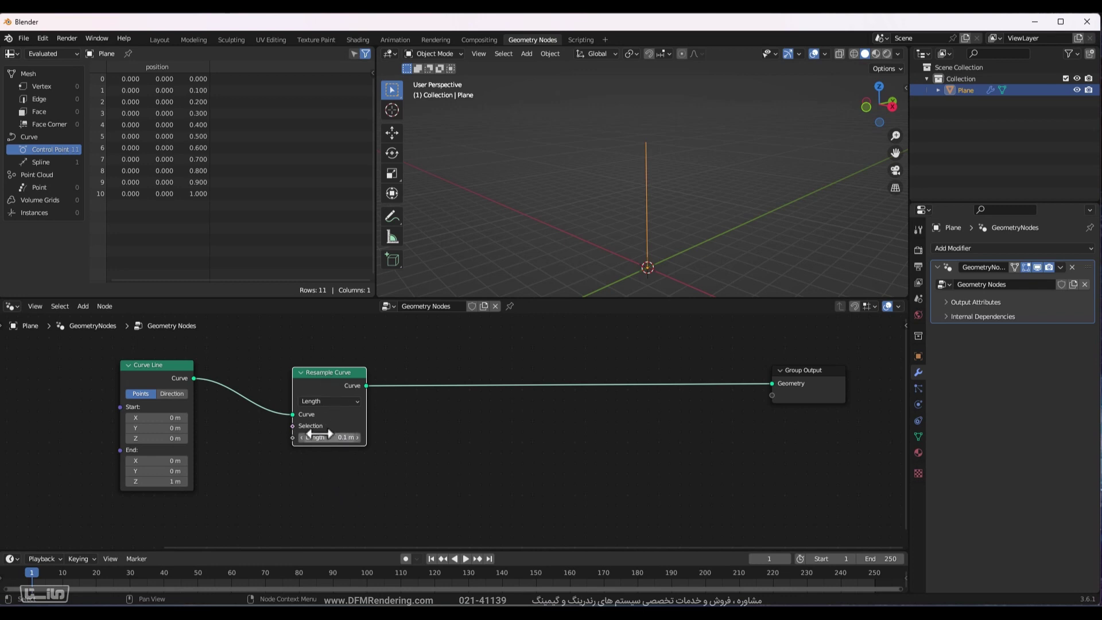
mouse_move(308, 437)
left_mouse_down()
mouse_move(396, 437)
mouse_move(305, 437)
mouse_move(356, 437)
mouse_move(310, 437)
mouse_move(339, 437)
mouse_move(321, 437)
left_mouse_up()
Set the Resample Curve mode back to Count with a count of 10.
left_click(314, 402)
left_click(311, 425)
left_click(322, 437)
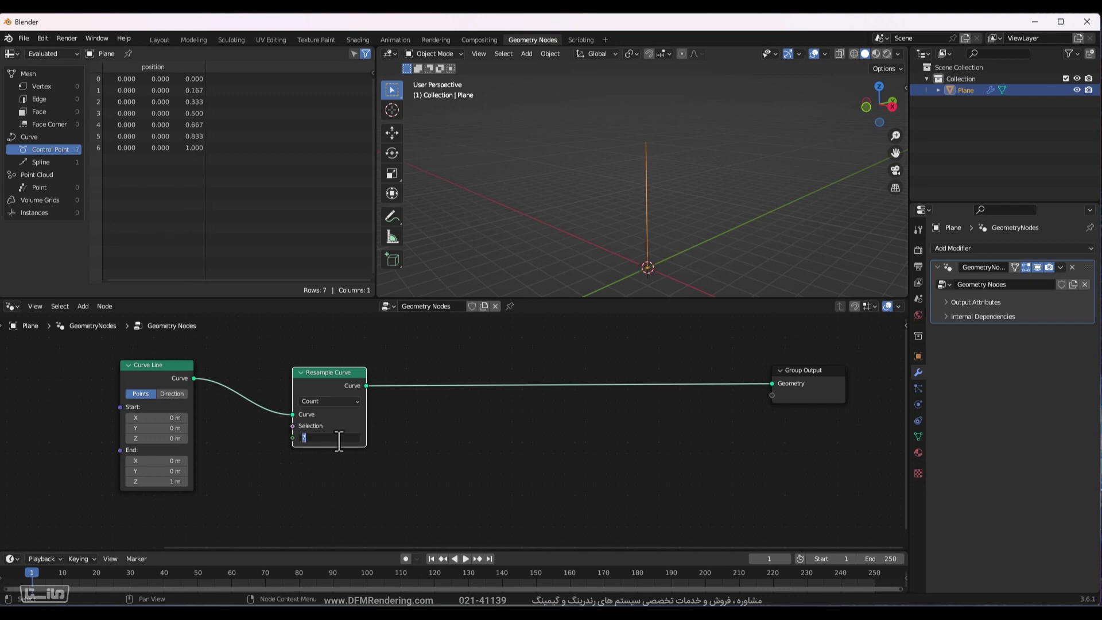
type("10")
key("Return")
Move the Resample Curve node closer to the Curve Line and align the Group Output with it.
left_click_drag(343, 371, 300, 347)
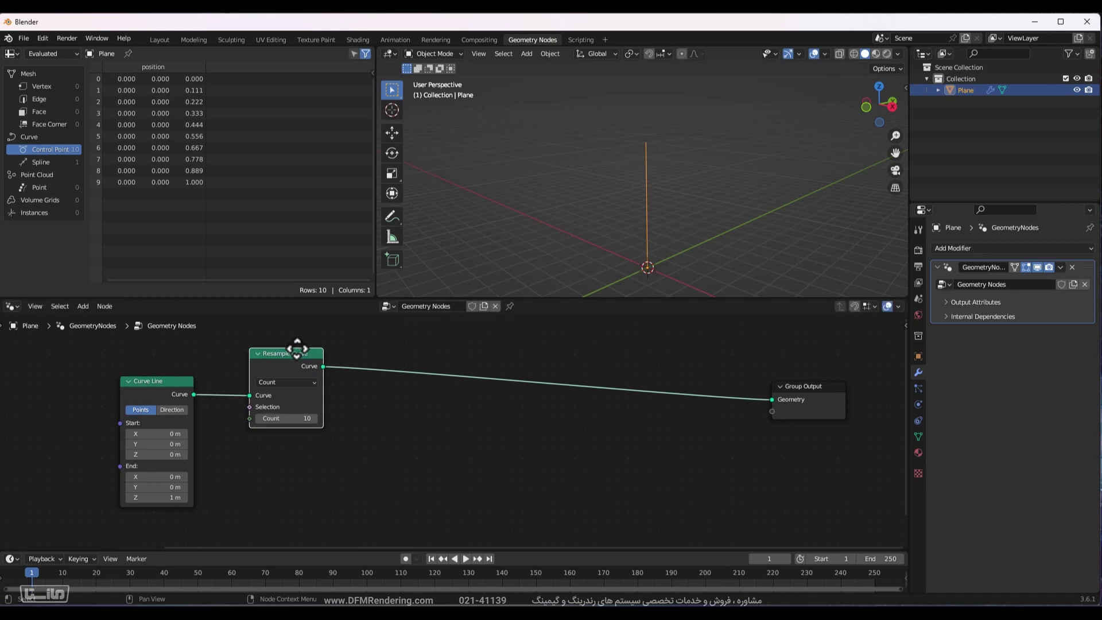
left_click_drag(827, 388, 836, 353)
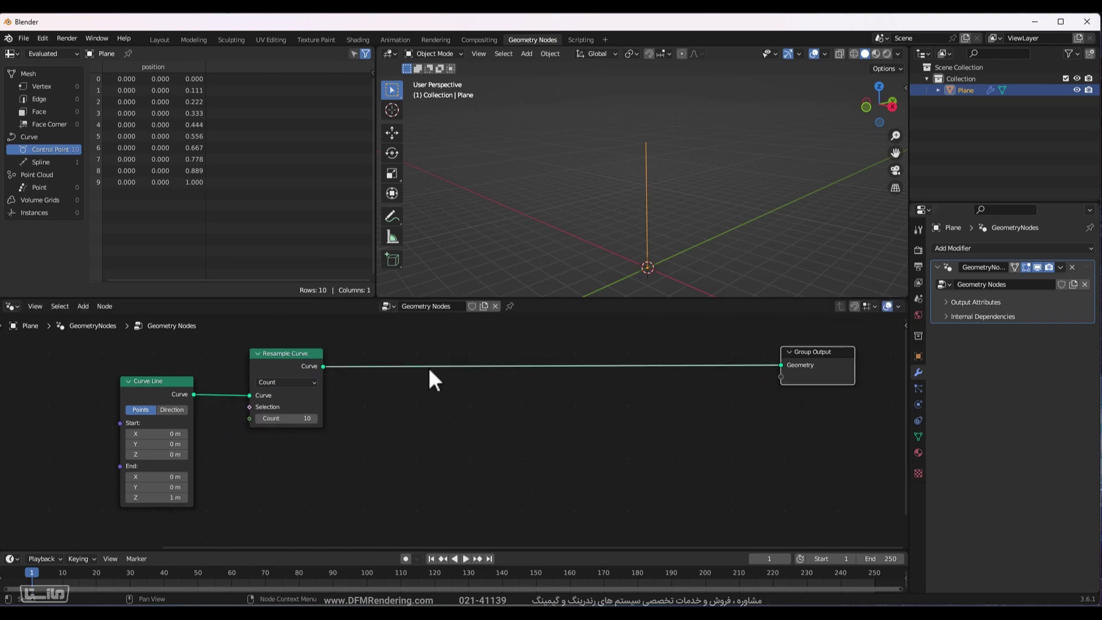
left_click_drag(249, 406, 225, 401)
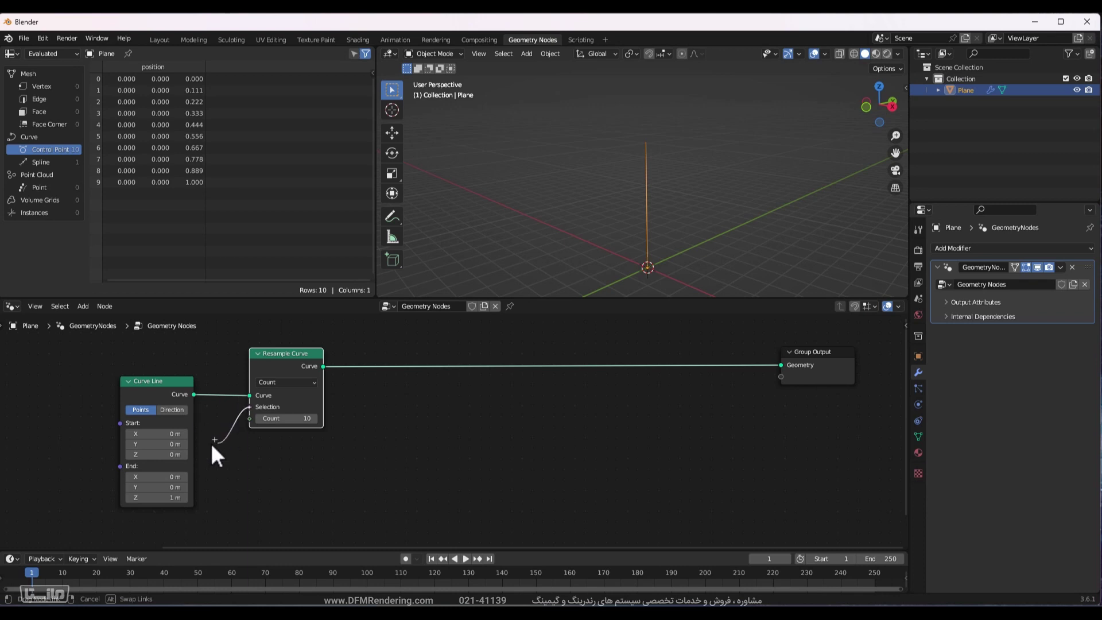
left_click_drag(216, 435, 225, 445)
Add an Instance on Points node fed by the resampled curve, connect it to the Group Output and align it in the row.
left_click_drag(329, 368, 414, 448)
type("insta")
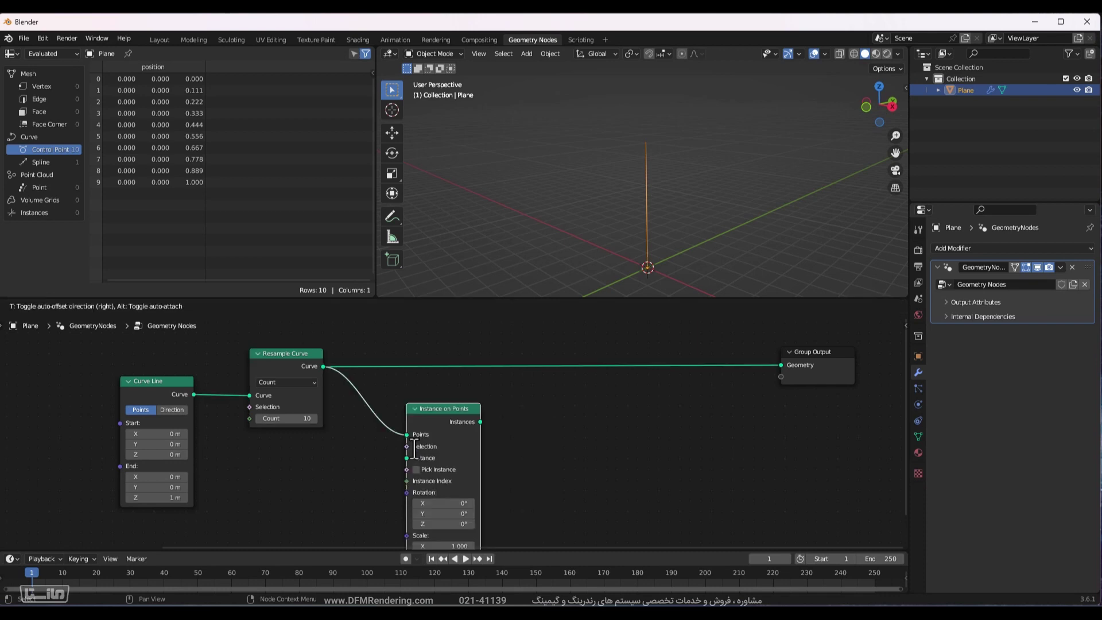
left_click(418, 431)
left_click(469, 409, "alt+shift")
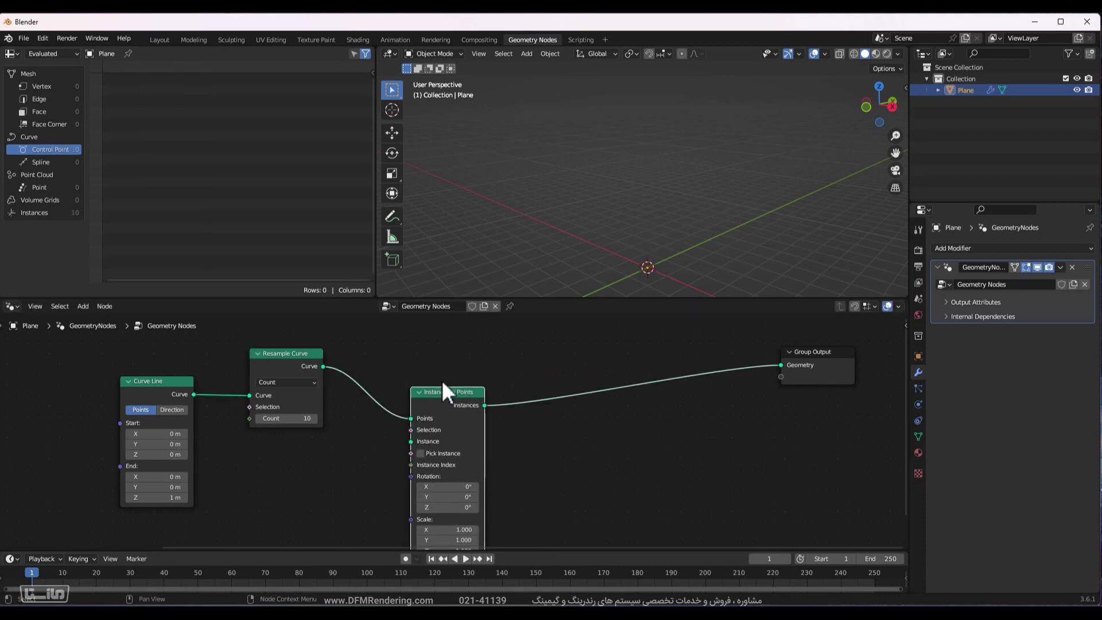
left_click_drag(448, 392, 476, 347)
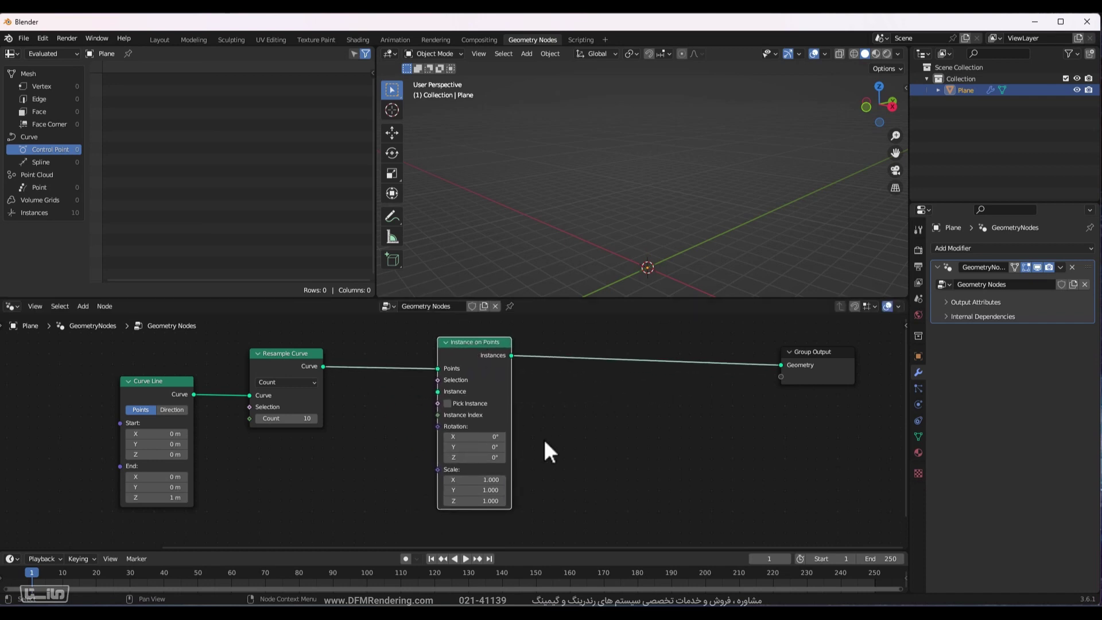
scroll(721, 406, "up", 1)
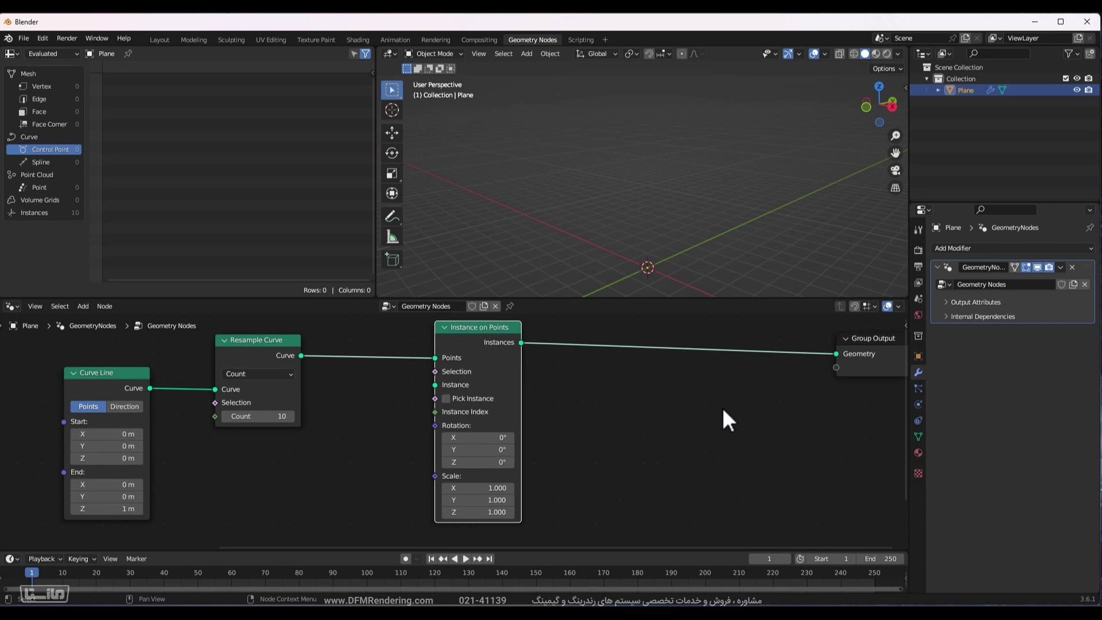
middle_click_drag(656, 379, 682, 381)
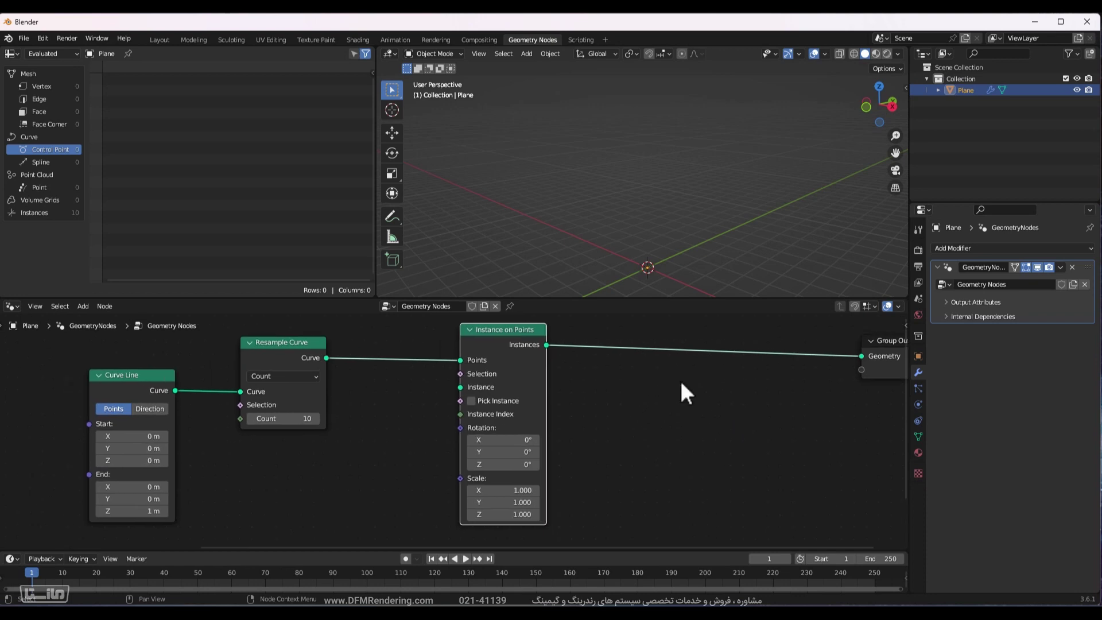
left_click(235, 468)
key("shift+a")
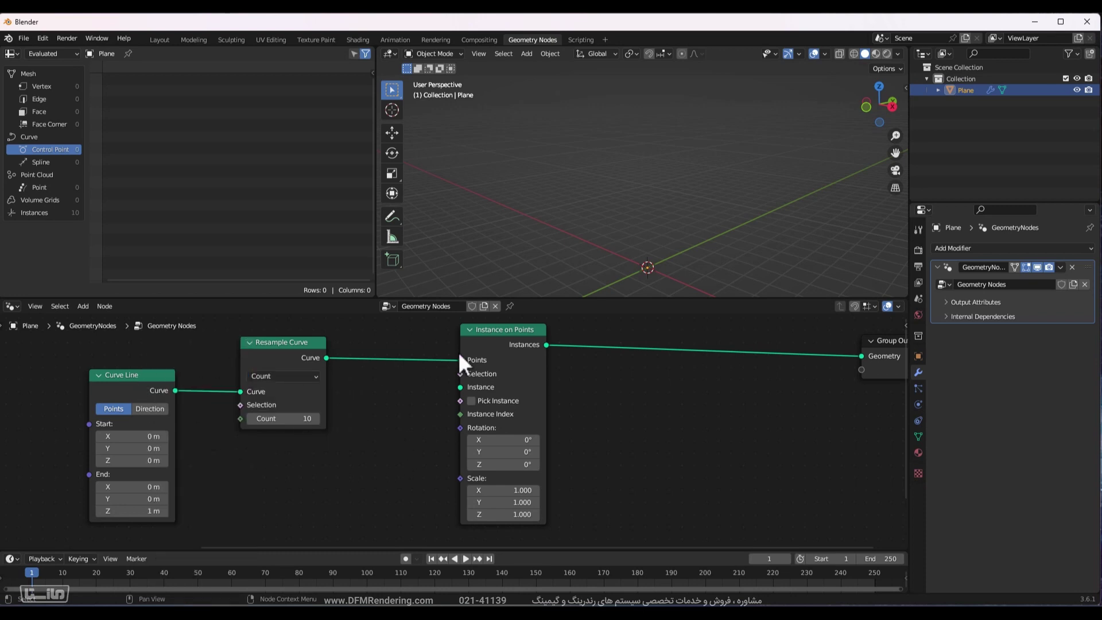
key("Home")
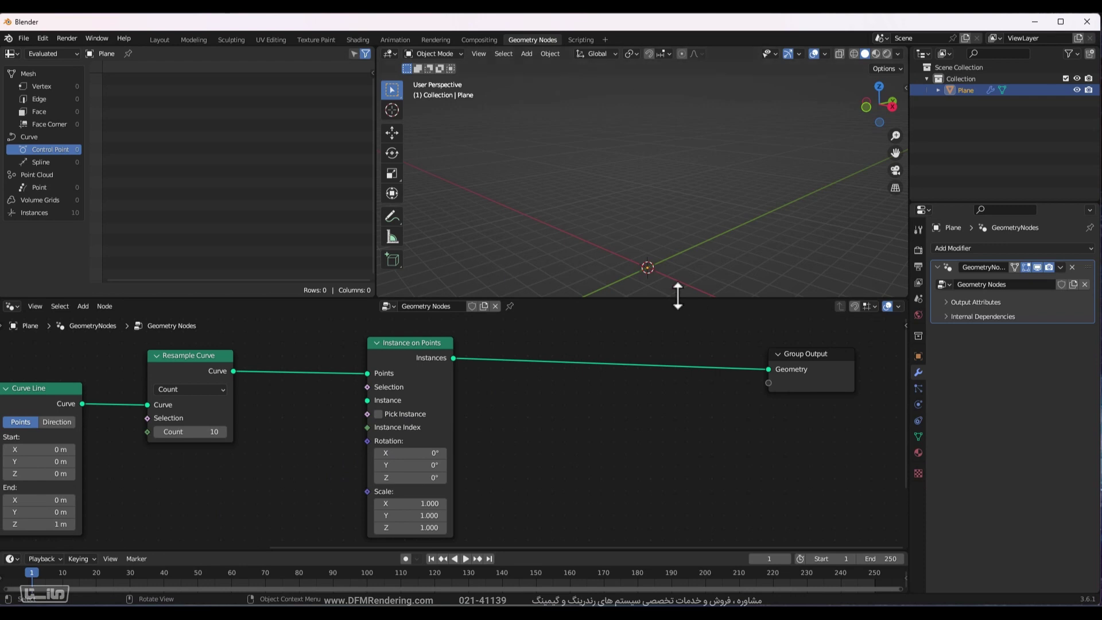
Add a torus mesh to the scene at the world origin.
left_click(769, 161)
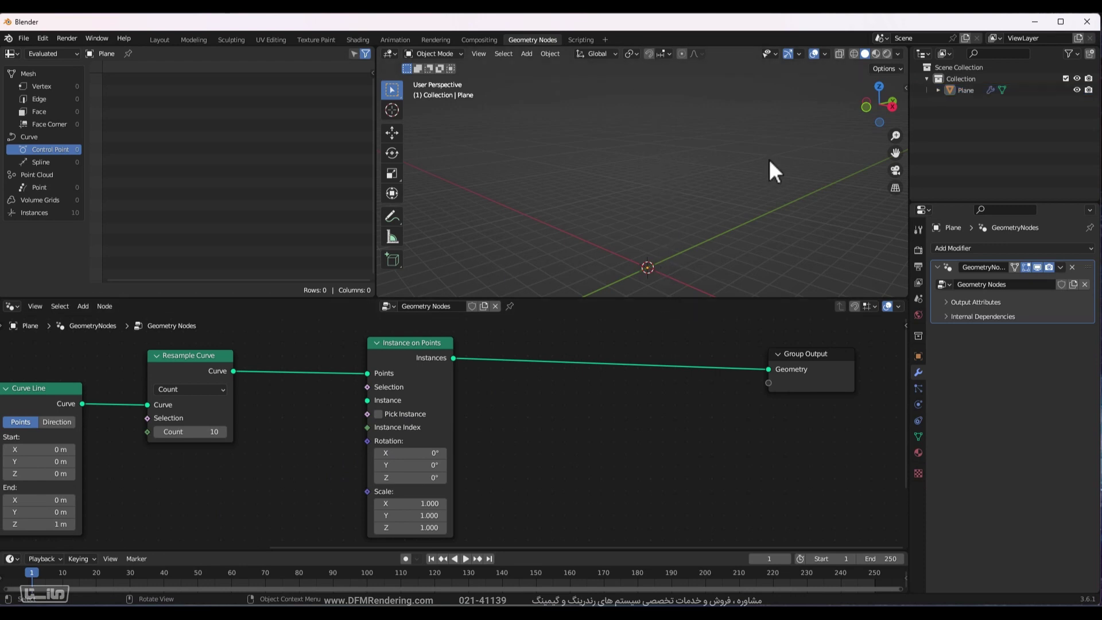
key("shift+a")
mouse_move(769, 160)
left_click(838, 241)
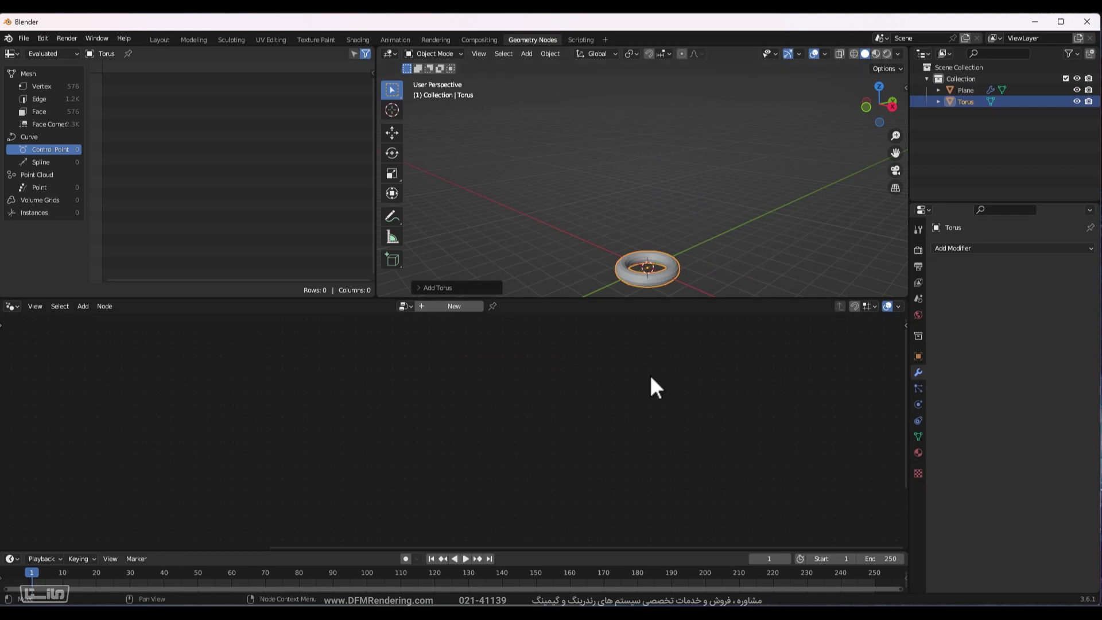
Make the Plane the active object again so that its geometry node tree can be edited.
left_click(968, 91)
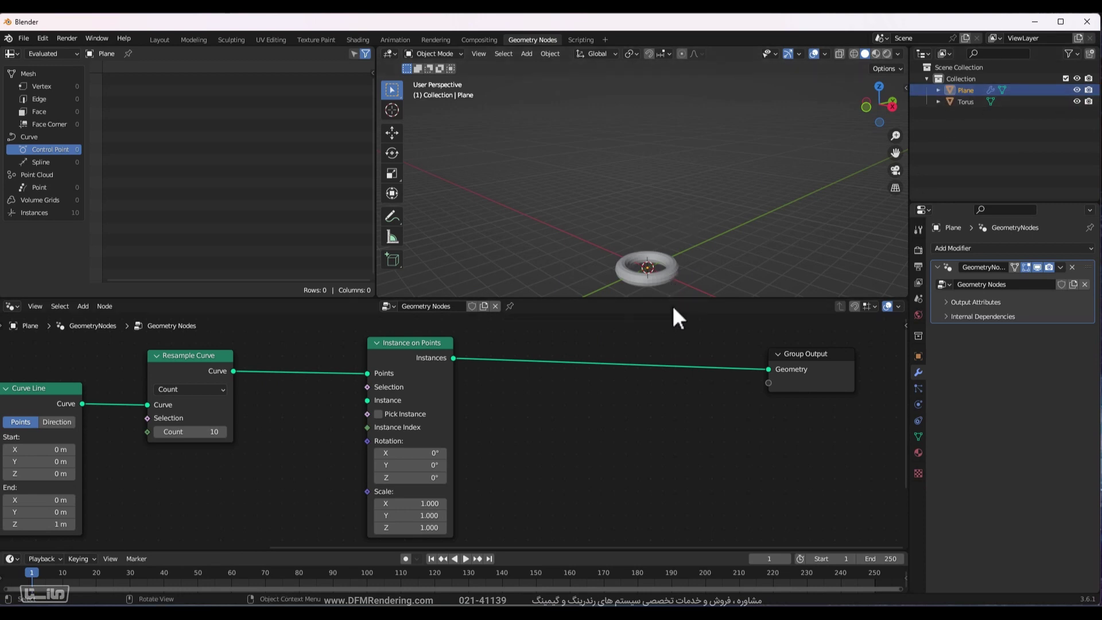
left_click(663, 269)
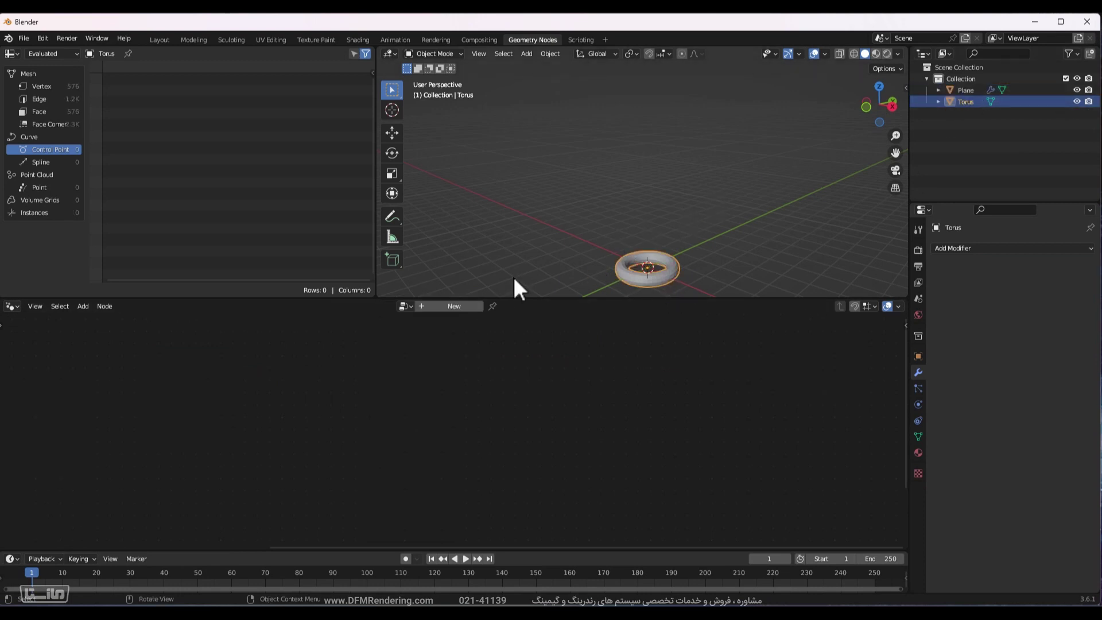
left_click(956, 94)
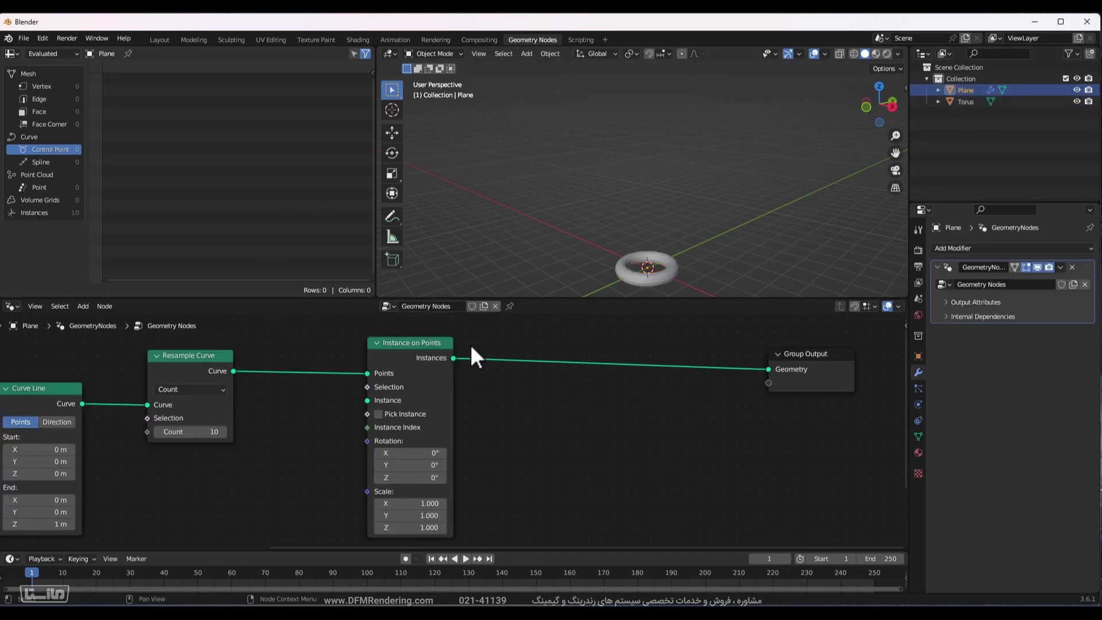
middle_click_drag(471, 347, 672, 334)
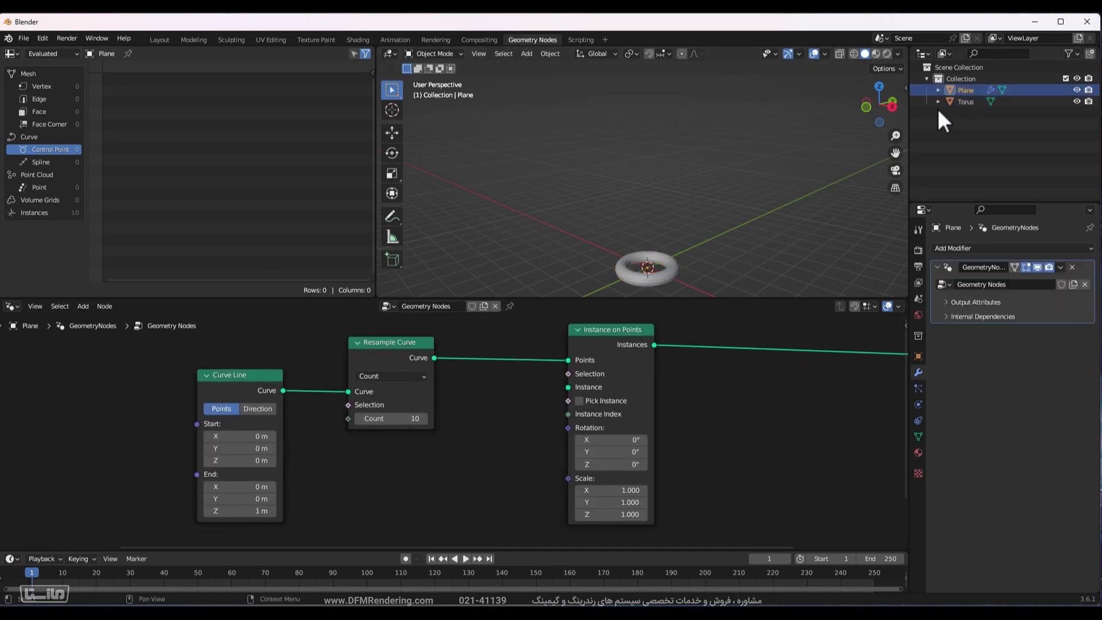
Add an Object Info node below the Resample Curve node.
key("shift+a")
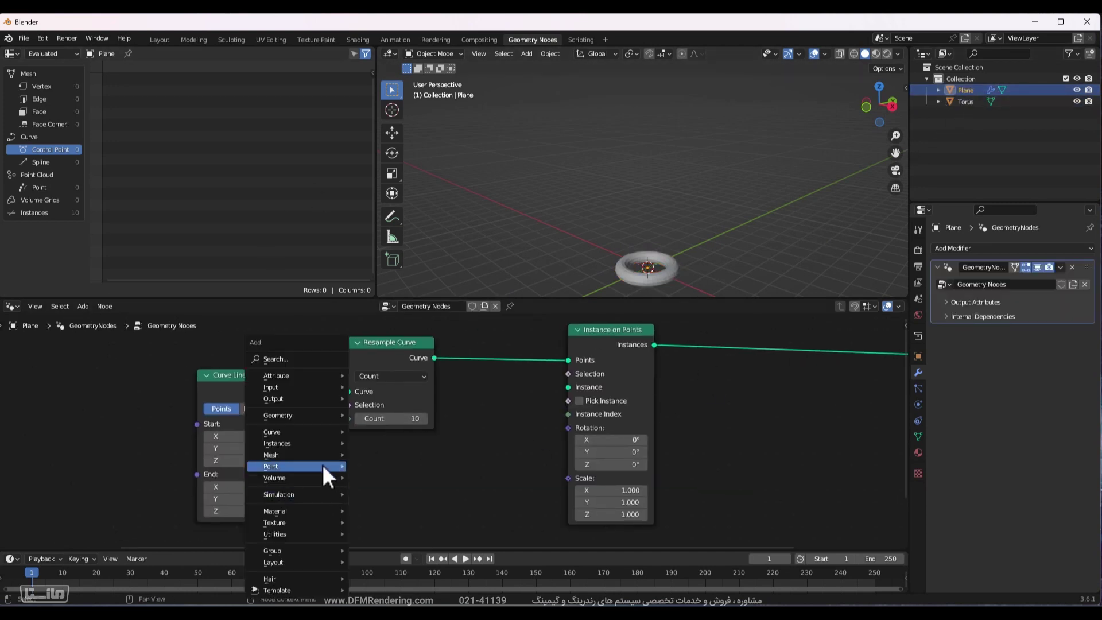
left_click(296, 359)
type("obj")
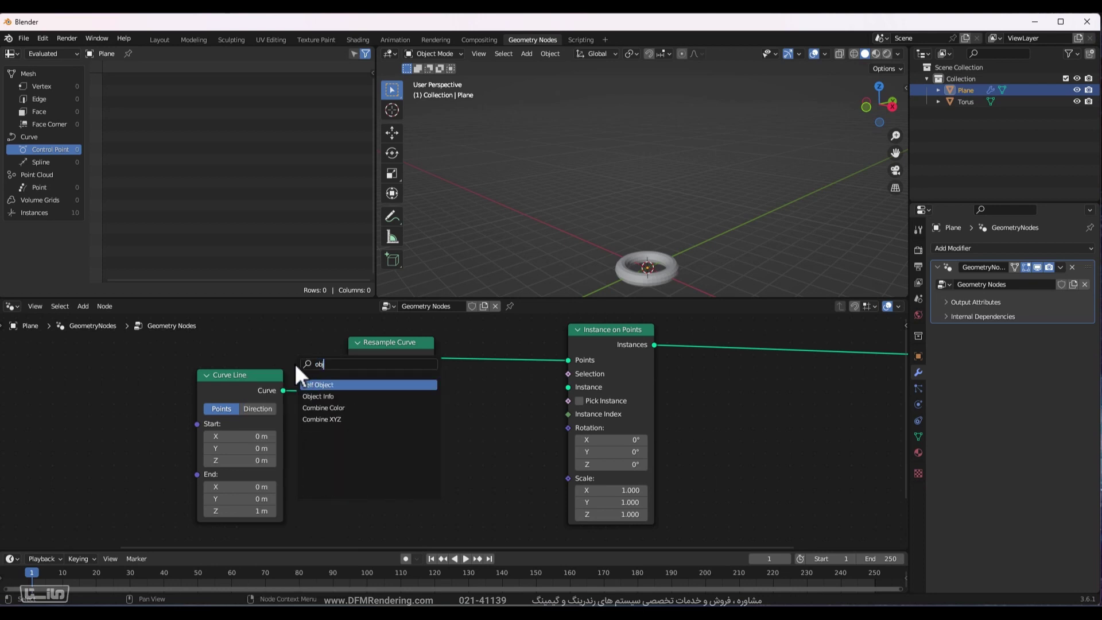
key("Down")
key("Return")
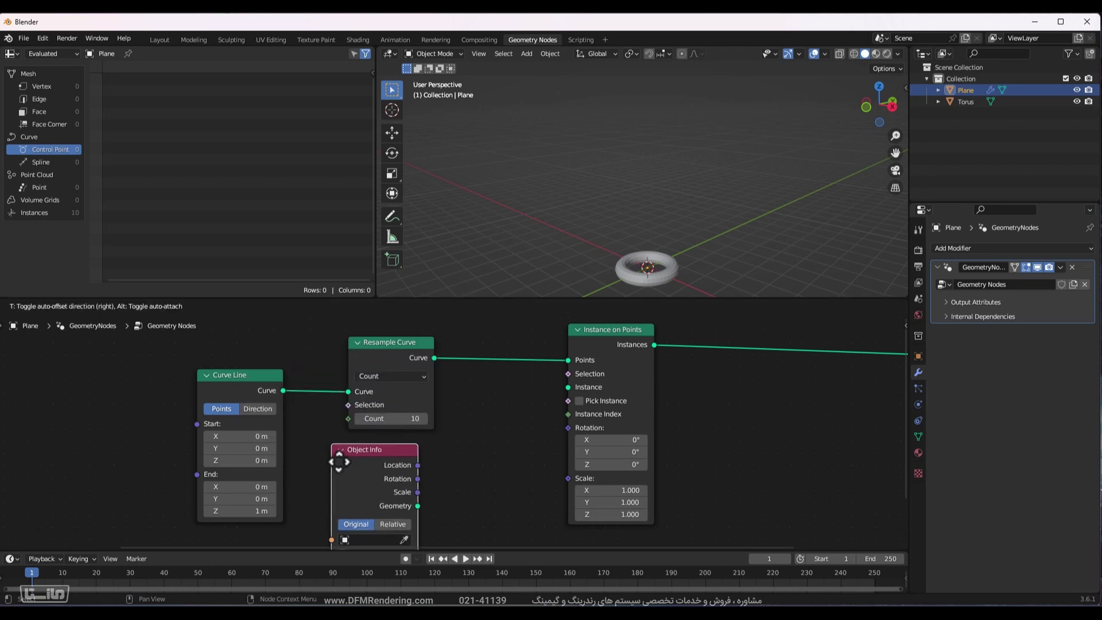
left_click(355, 457)
middle_click_drag(302, 423, 161, 400)
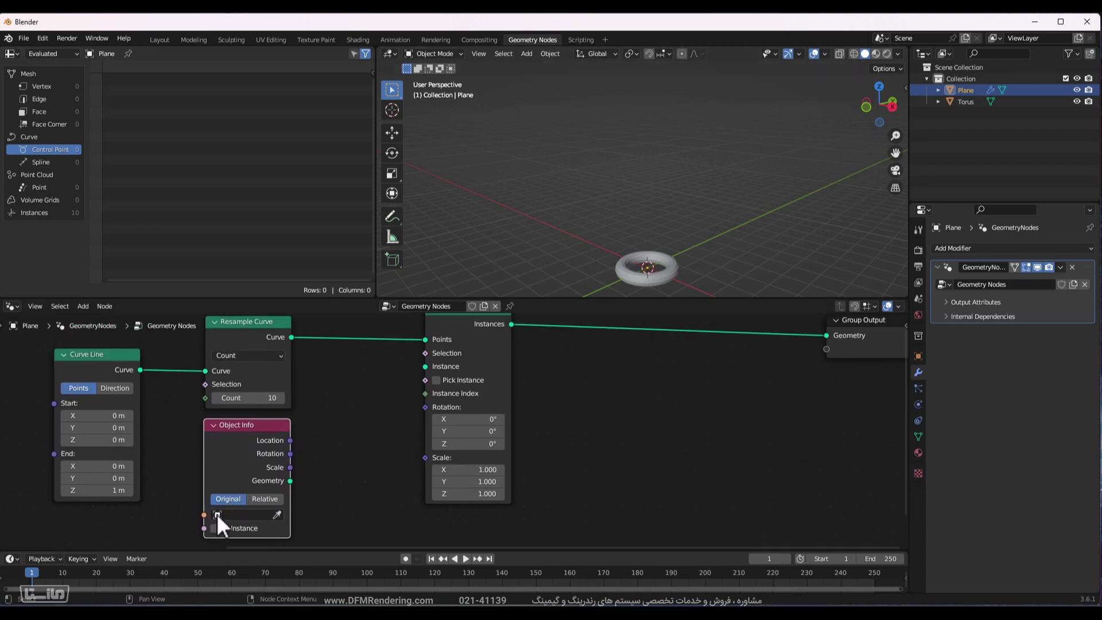
Set the Object Info node's object to Torus.
left_click(277, 515)
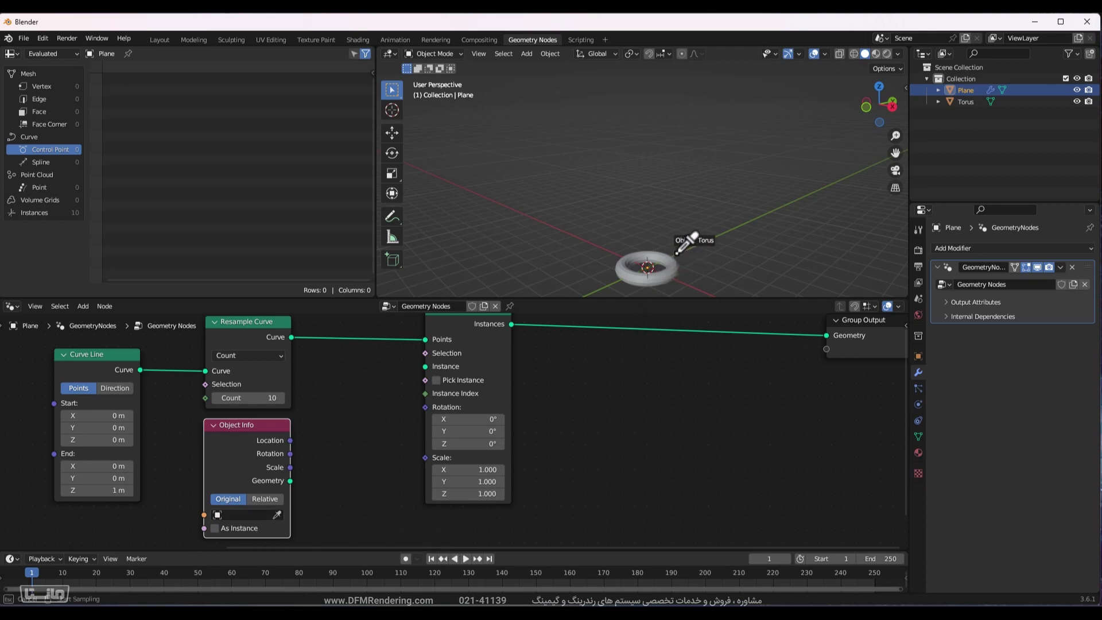
key("Escape")
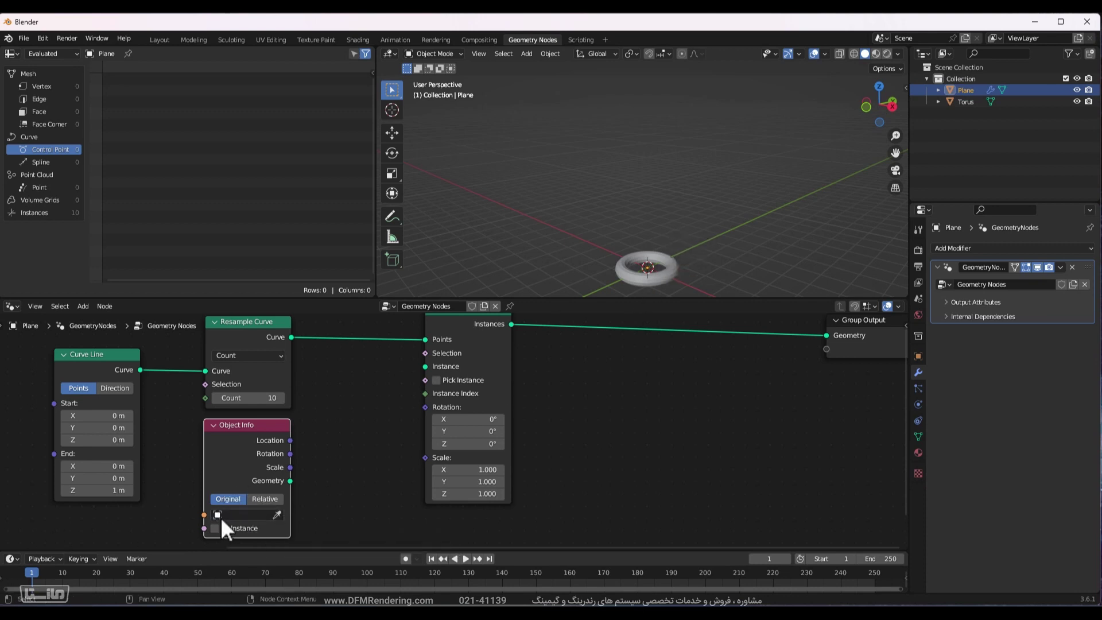
left_click(241, 514)
left_click(248, 399)
middle_click_drag(467, 400, 442, 456)
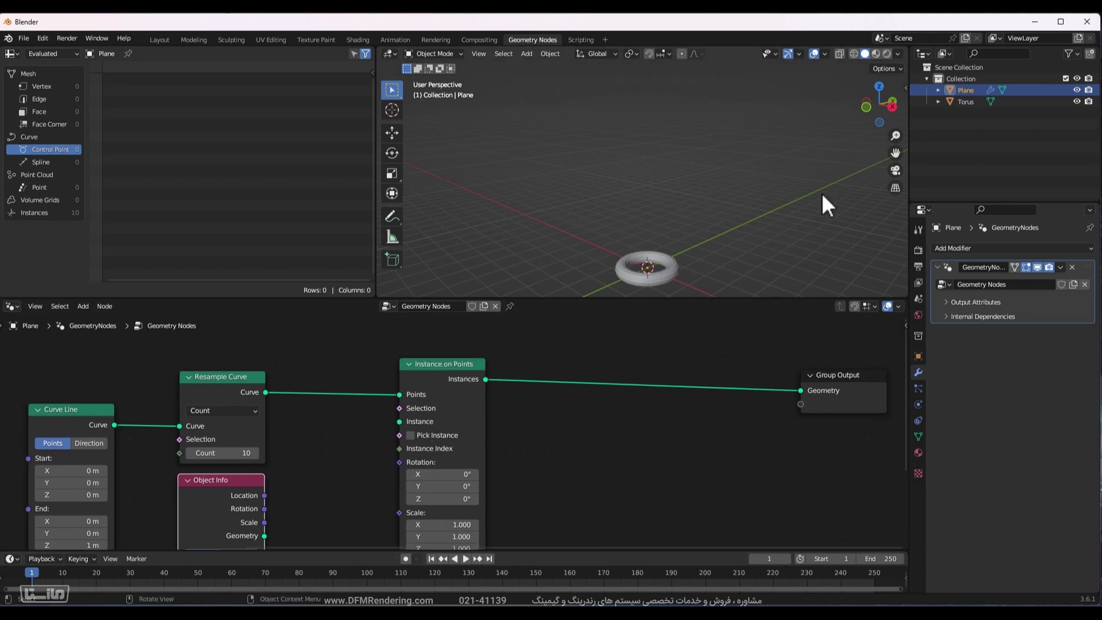
Hide the original torus in the viewport and show it again.
left_click(1077, 102)
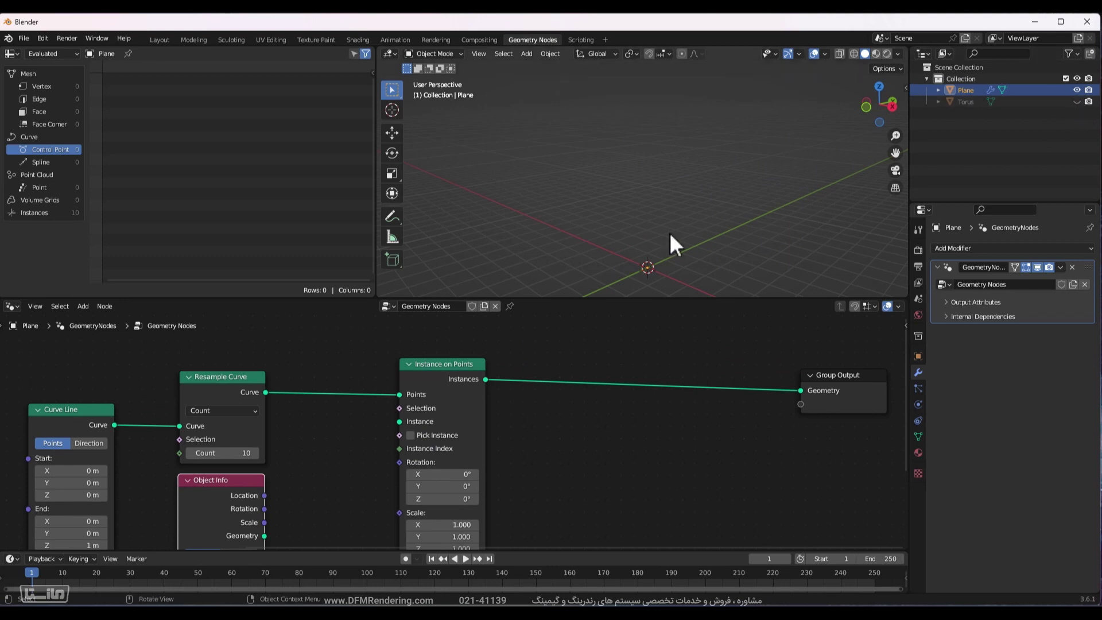
left_click(1077, 102)
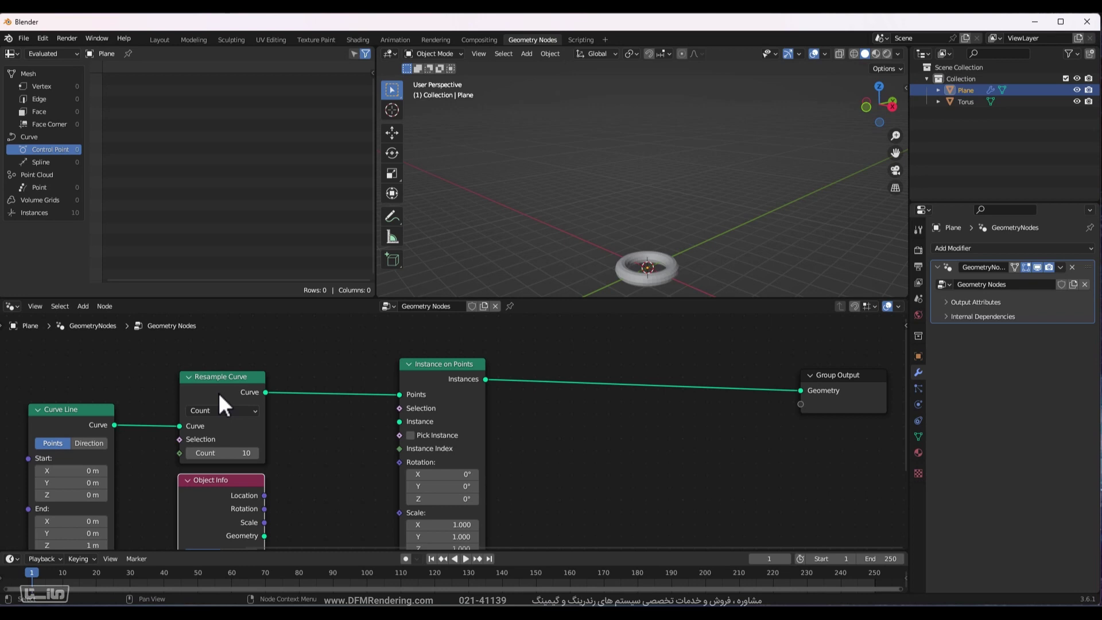
Connect the Object Info's Geometry output to the Instance input of Instance on Points.
middle_click_drag(642, 399, 649, 366)
left_click(443, 330)
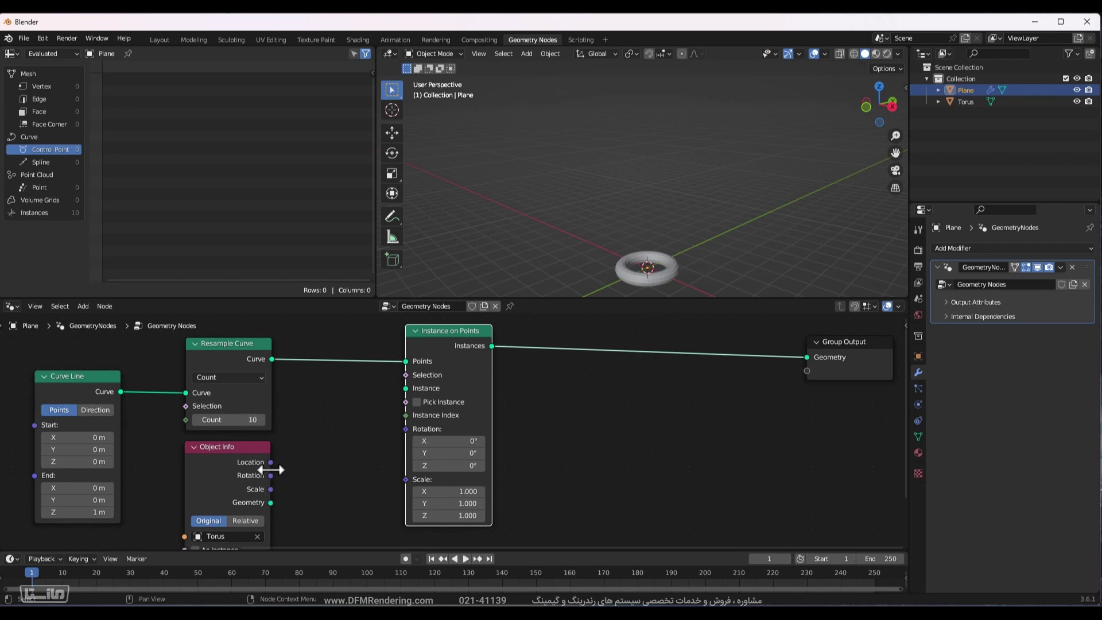
left_click_drag(271, 502, 406, 388)
scroll(750, 172, "down", 3)
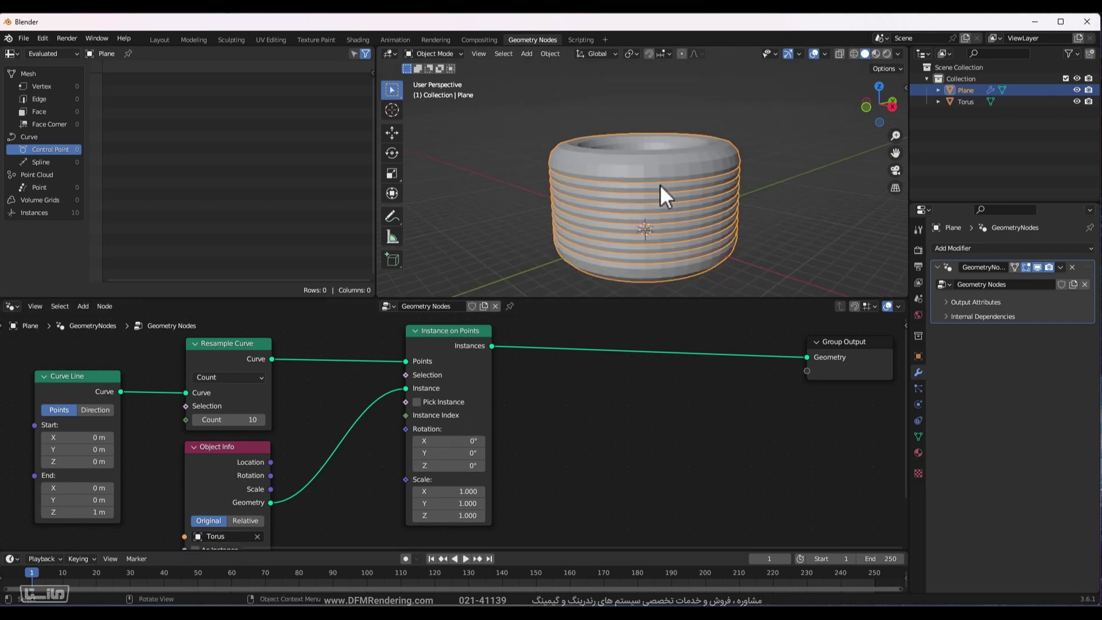
Try scaling down the original Torus object to change the size of its instances.
left_click(966, 102)
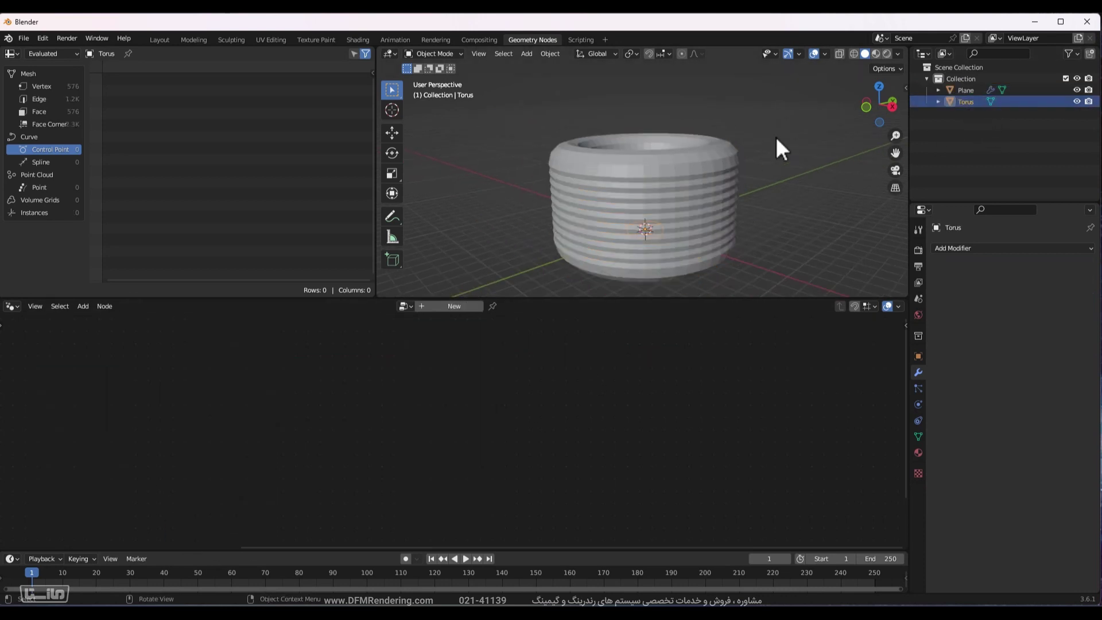
key("s")
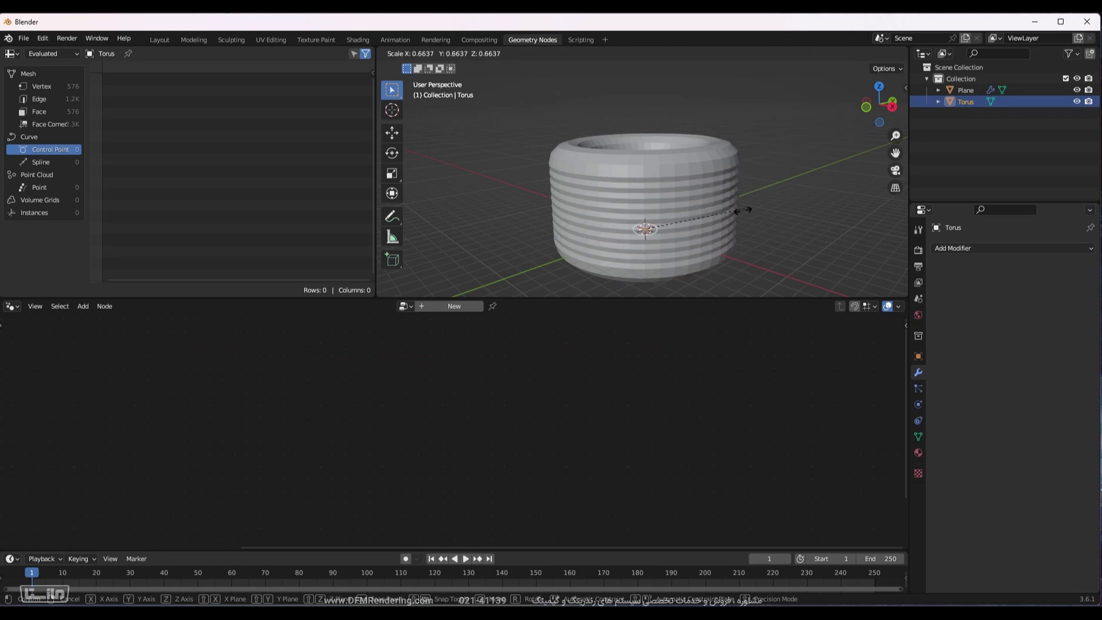
left_click(700, 164)
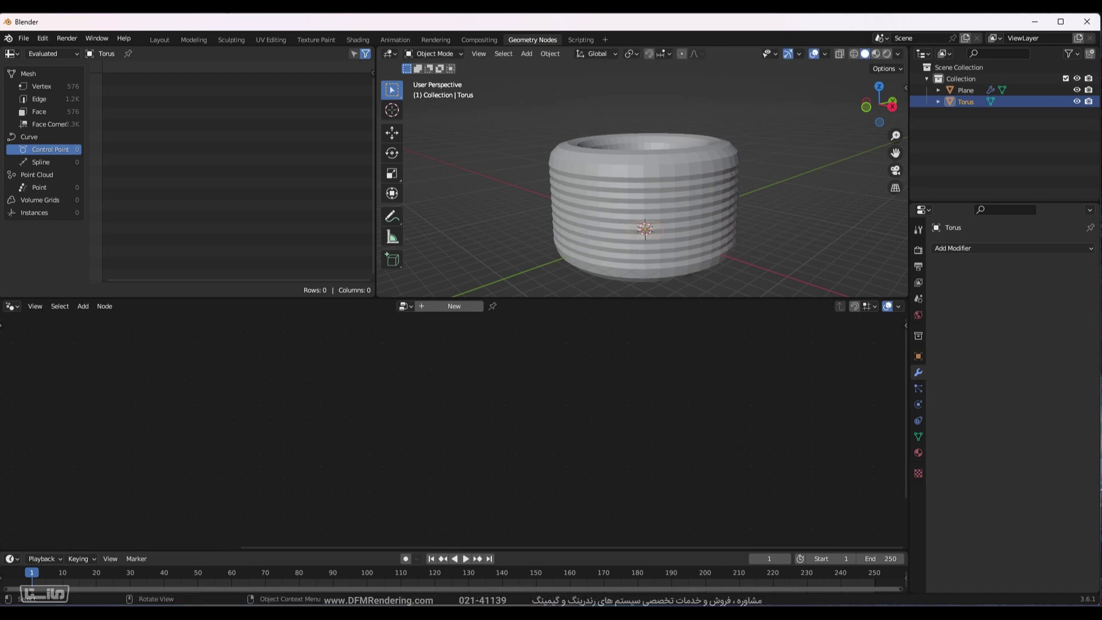
Select the Plane object and set the Instance on Points scale to 0.1 on X, Y and Z.
left_click(673, 169)
left_click_drag(460, 492, 459, 515)
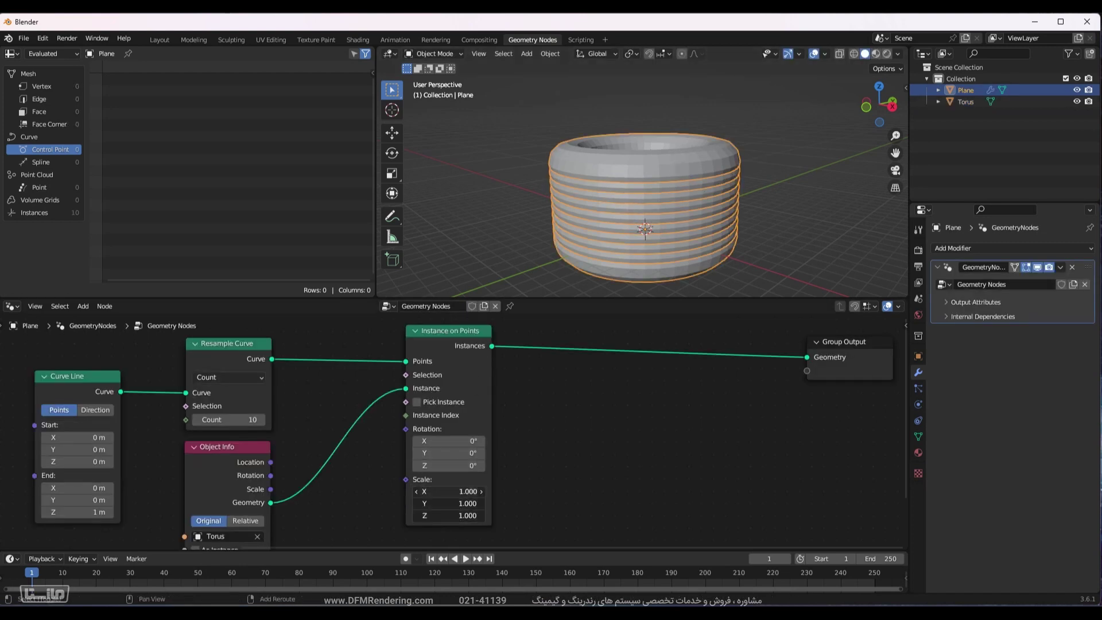
type("0.1")
key("Return")
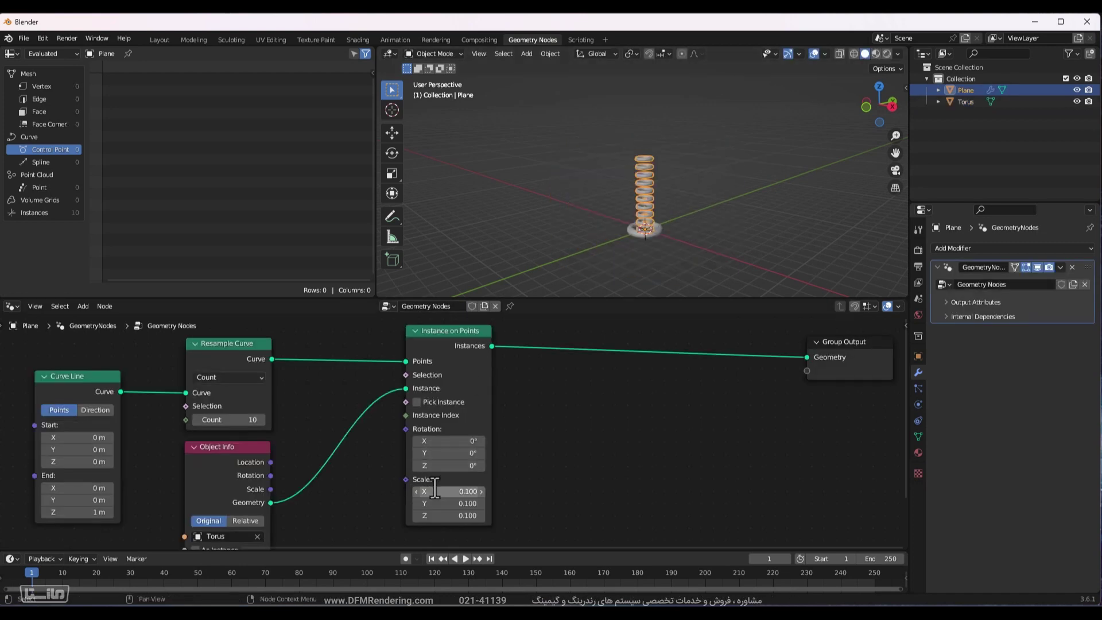
Add a Value node linked to the Scale input of Instance on Points and set it to 0.1.
middle_click_drag(354, 481, 361, 452)
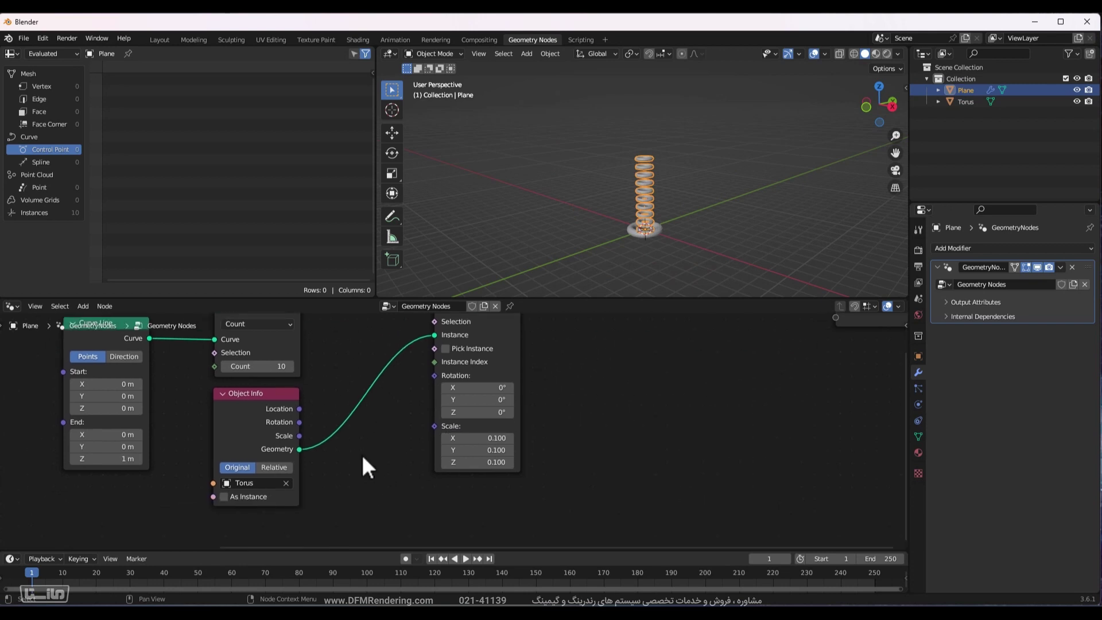
key("shift+a")
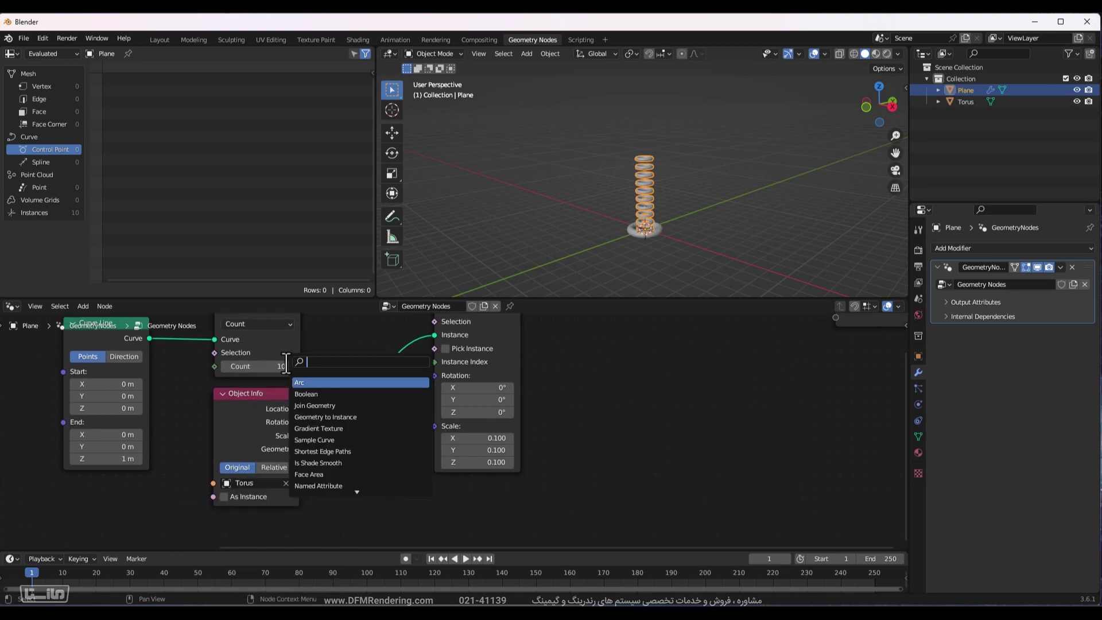
key("Escape")
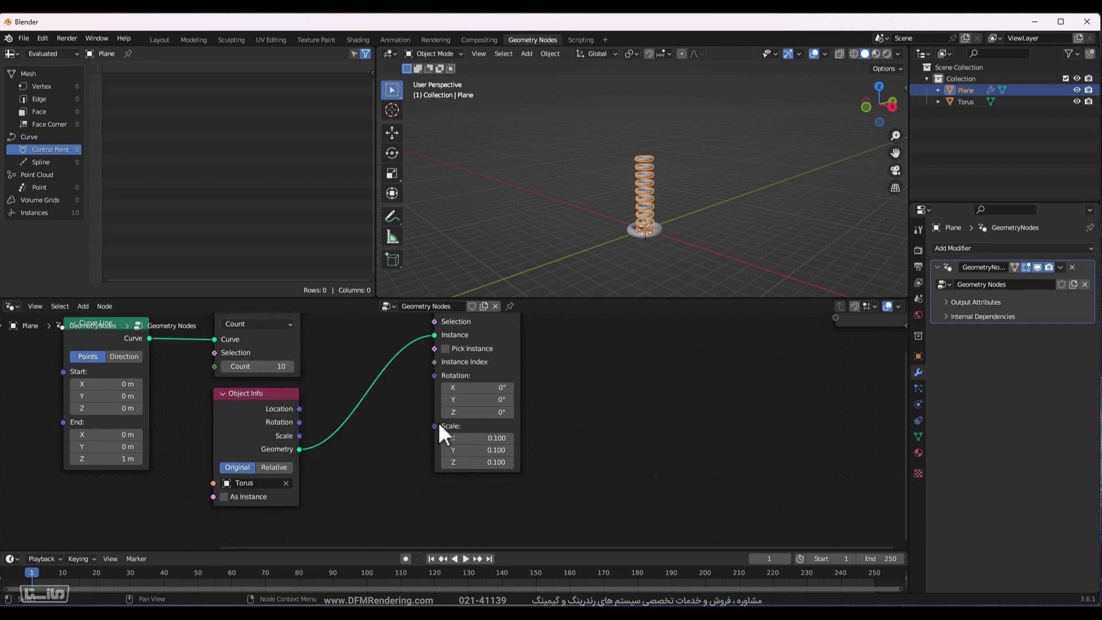
left_click_drag(435, 426, 394, 462)
type("val")
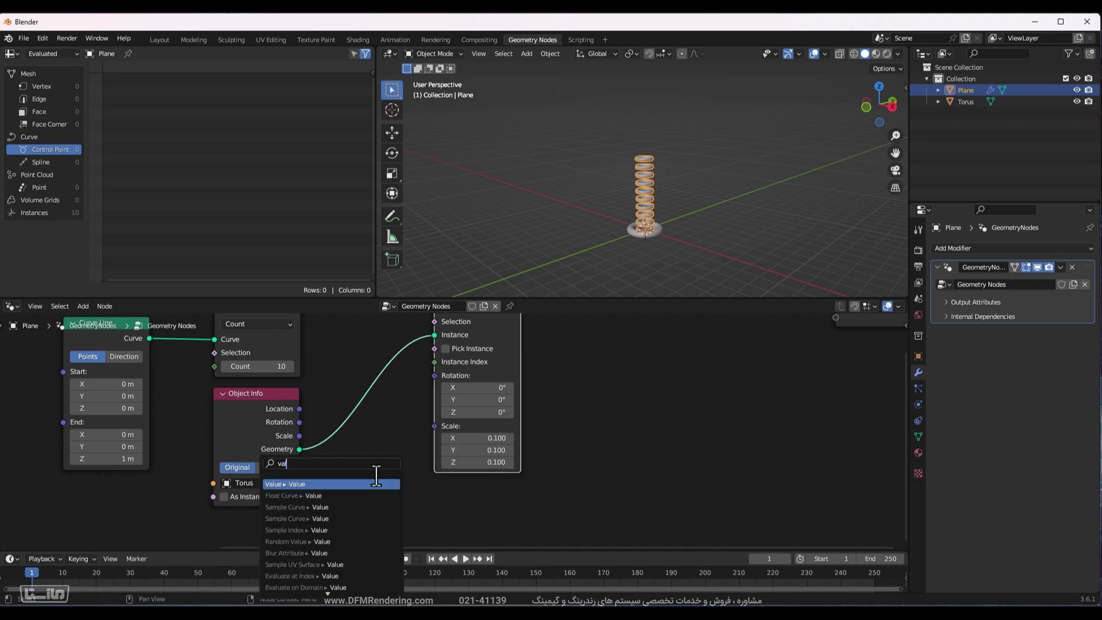
key("Return")
left_click(376, 475)
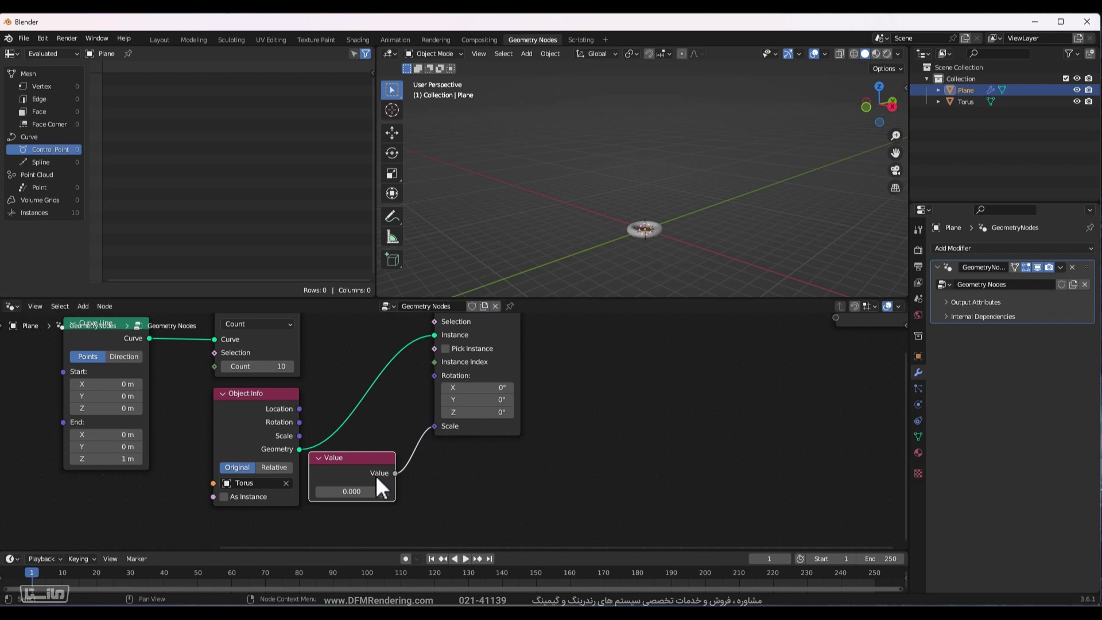
left_click_drag(352, 492, 384, 491)
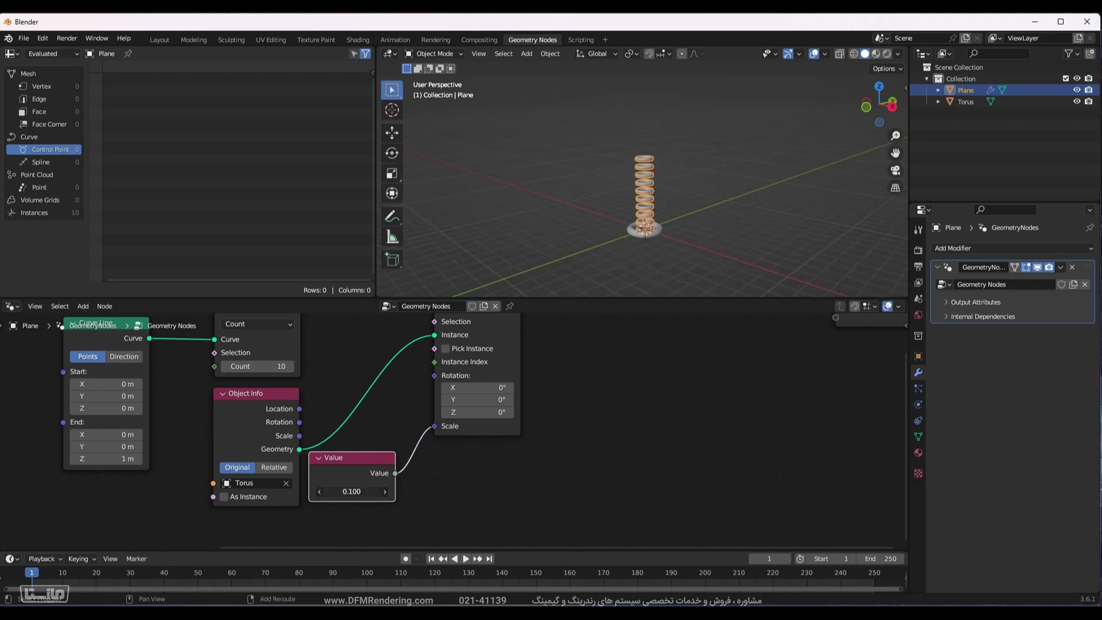
Hide the original Torus in the viewport so that only the stacked instances are displayed.
scroll(652, 177, "up", 5)
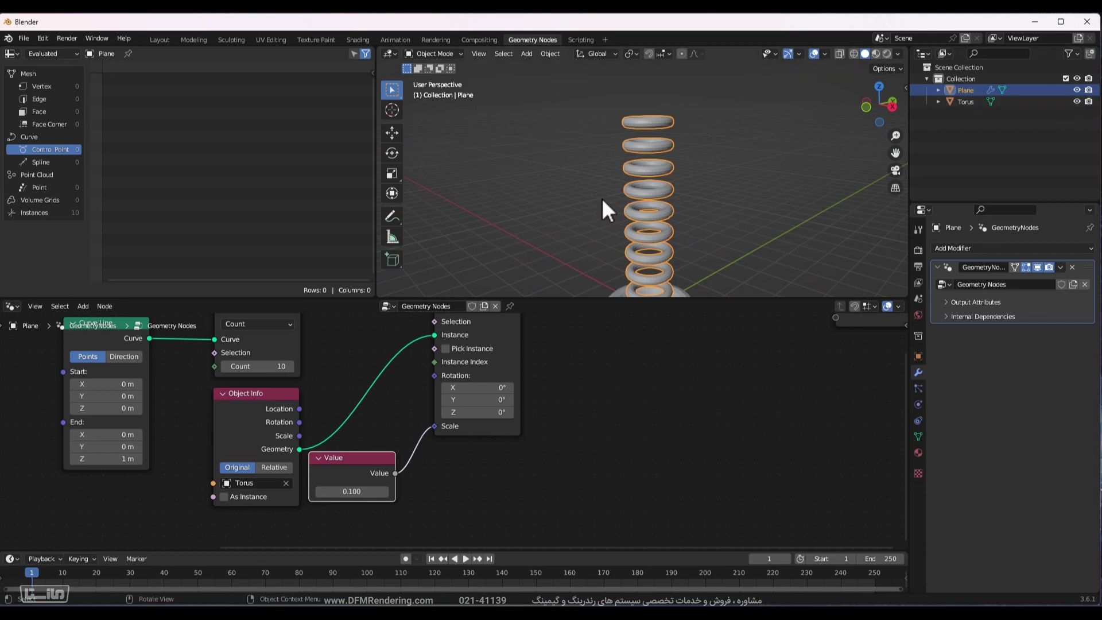
middle_click_drag(602, 198, 715, 171, "shift")
left_click(1077, 102)
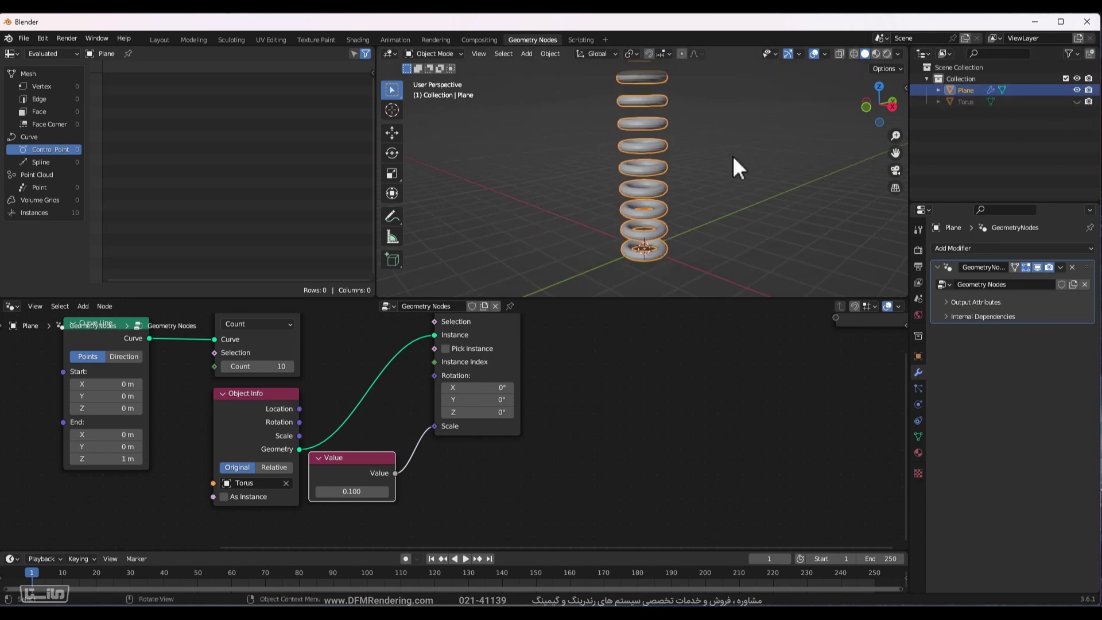
scroll(733, 156, "down", 2)
middle_click_drag(737, 154, 686, 200, "shift")
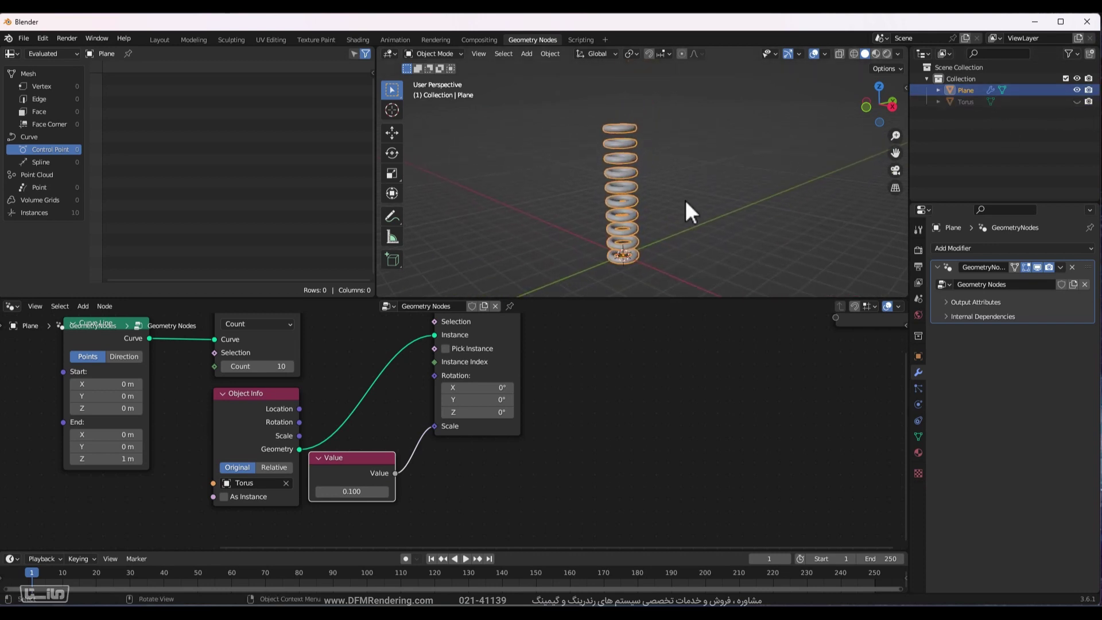
middle_click_drag(649, 276, 726, 201)
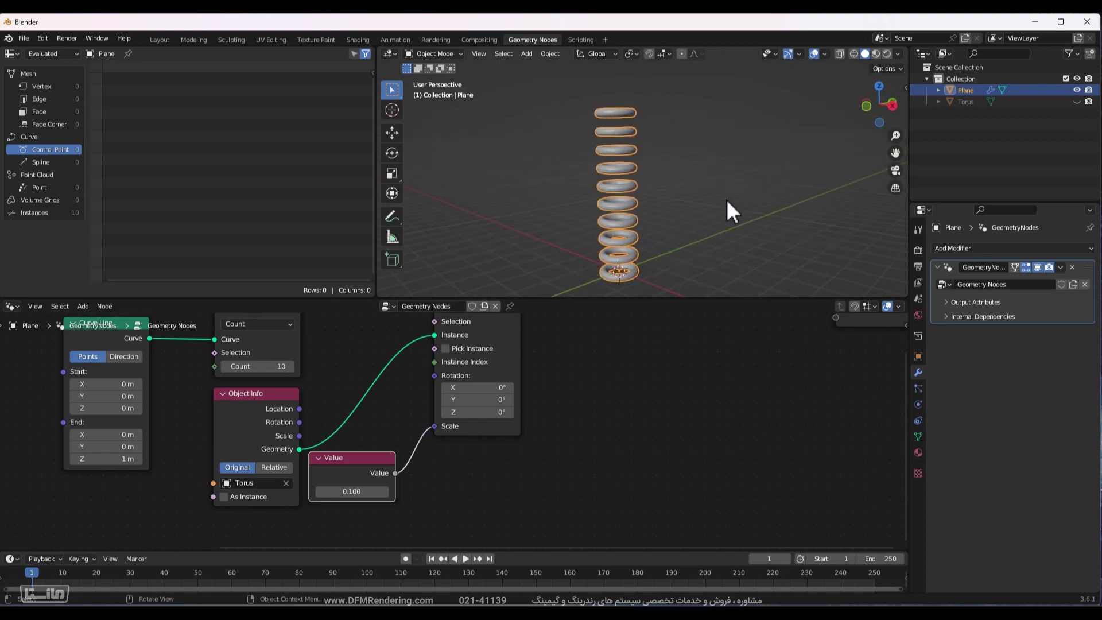
Move the Curve Line and Resample Curve nodes together farther away from the Instance on Points node.
middle_click_drag(403, 451, 566, 337)
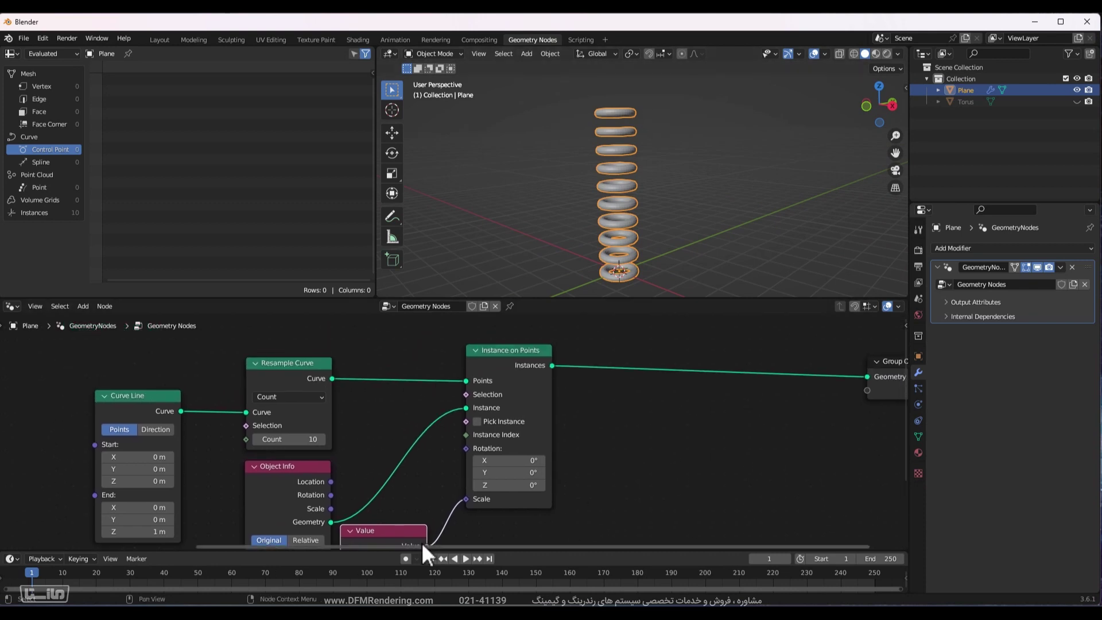
scroll(422, 543, "down", 2)
scroll(465, 436, "down", 1)
scroll(478, 425, "down", 1)
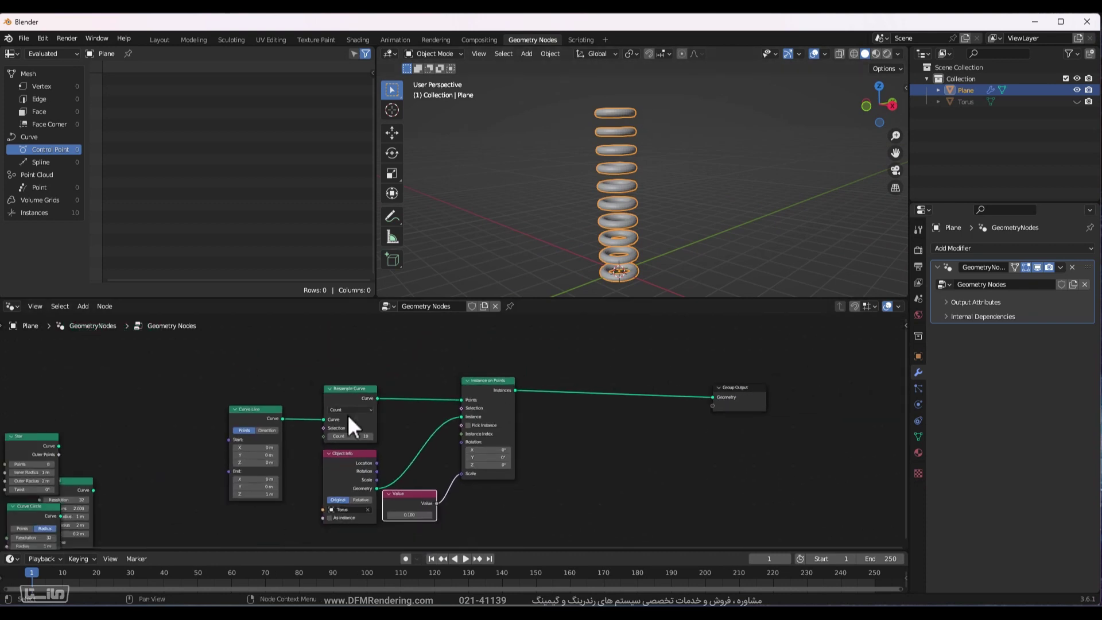
left_click_drag(239, 364, 344, 418)
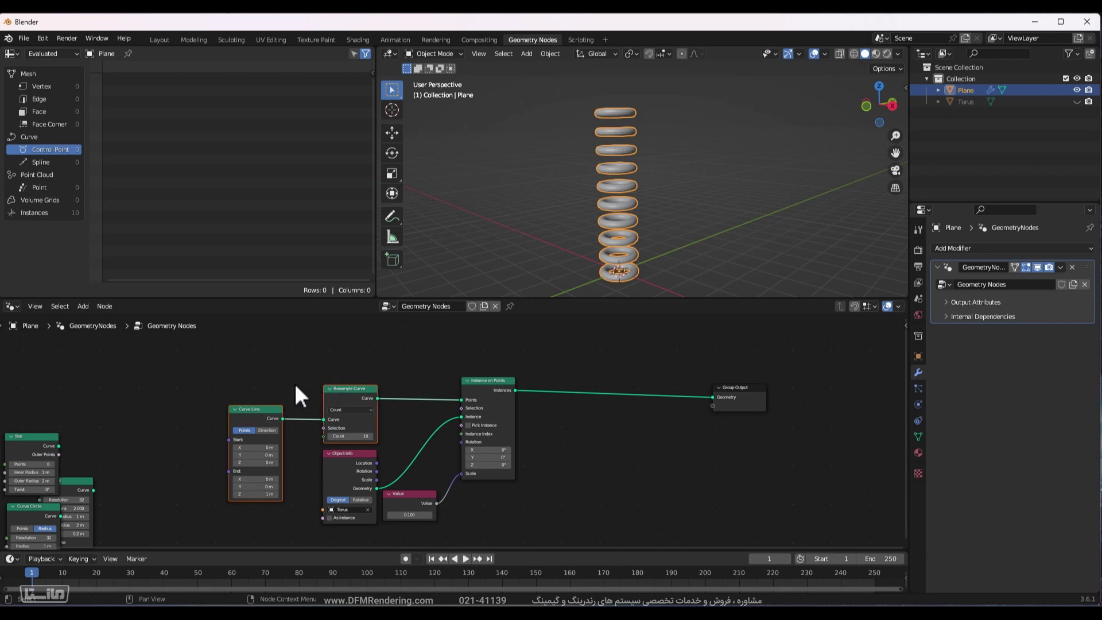
key("g")
left_click(233, 388)
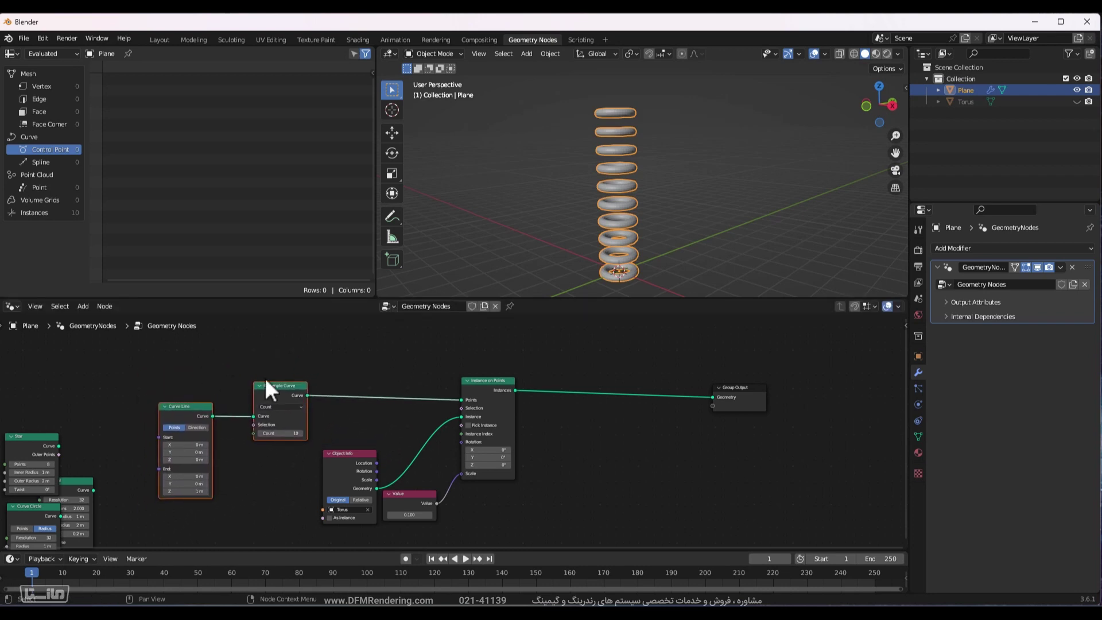
left_click(218, 417)
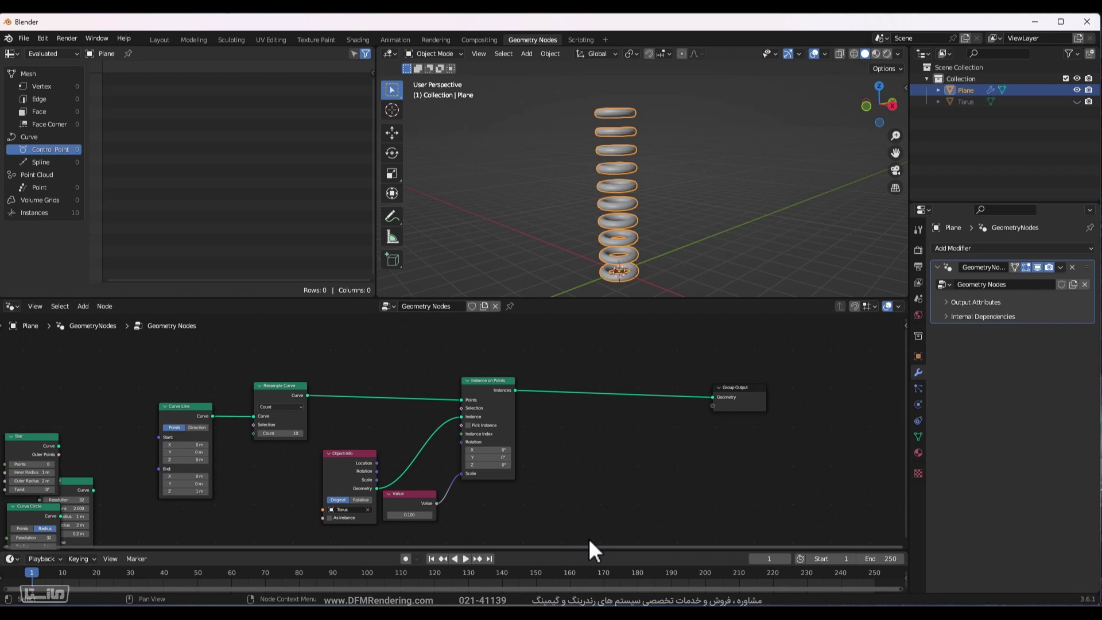
Space out the Group Output, Instance on Points and Object Info nodes, placing the Value node beside the Scale input.
left_click_drag(746, 388, 841, 379)
left_click_drag(508, 383, 731, 379)
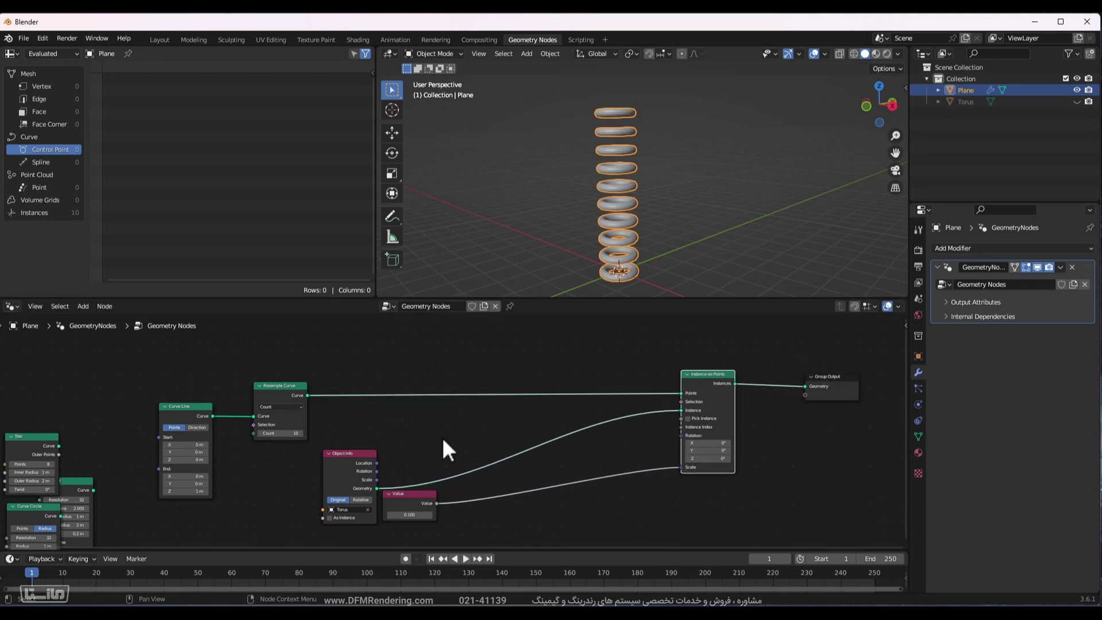
scroll(371, 436, "up", 3)
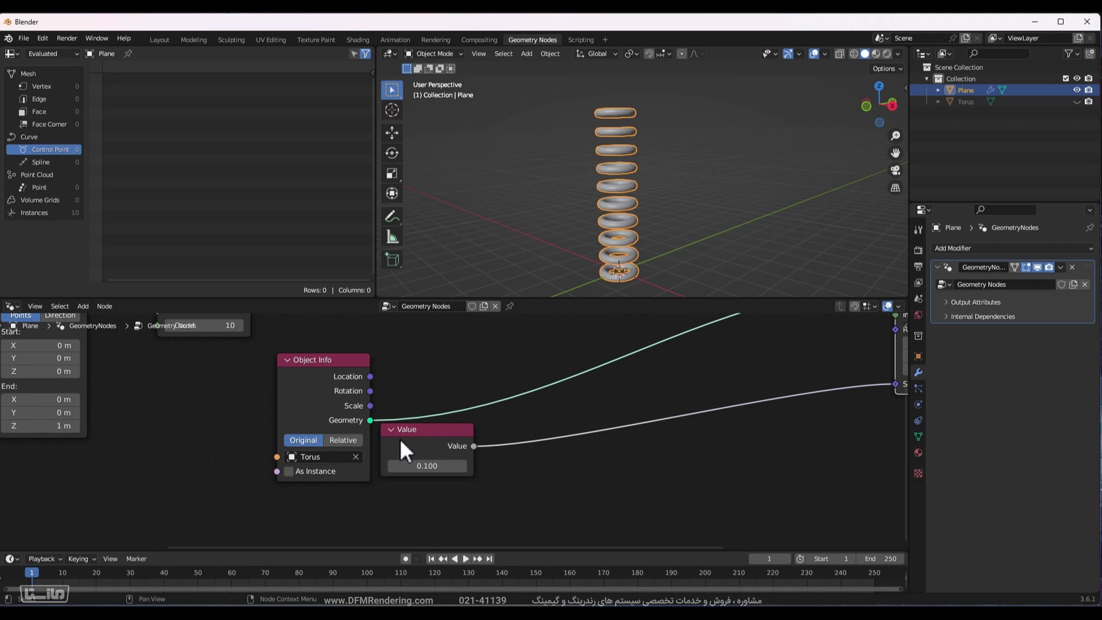
left_click_drag(423, 438, 830, 376)
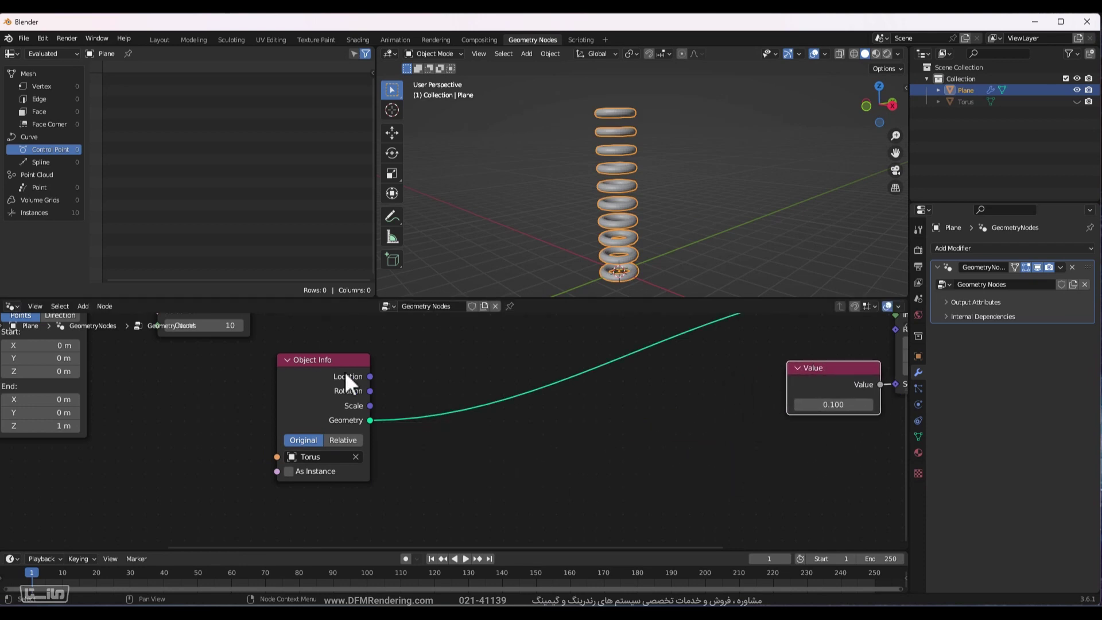
left_click_drag(345, 371, 335, 367)
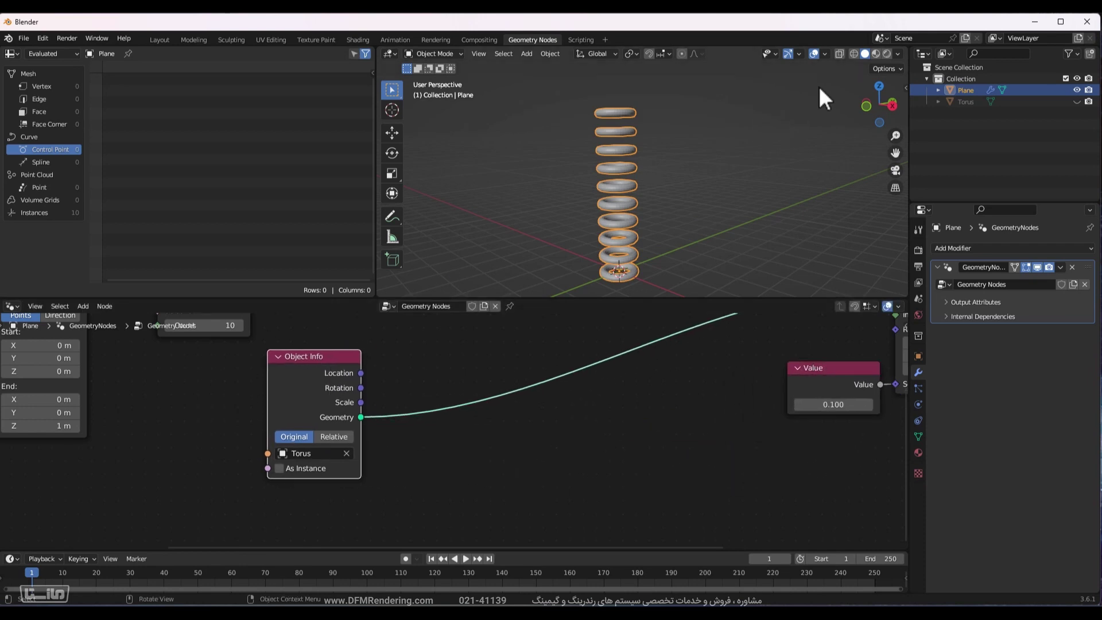
Clear Torus from the Object Info node and add a Monkey mesh moved about 7.08 m away from the origin.
left_click(346, 453)
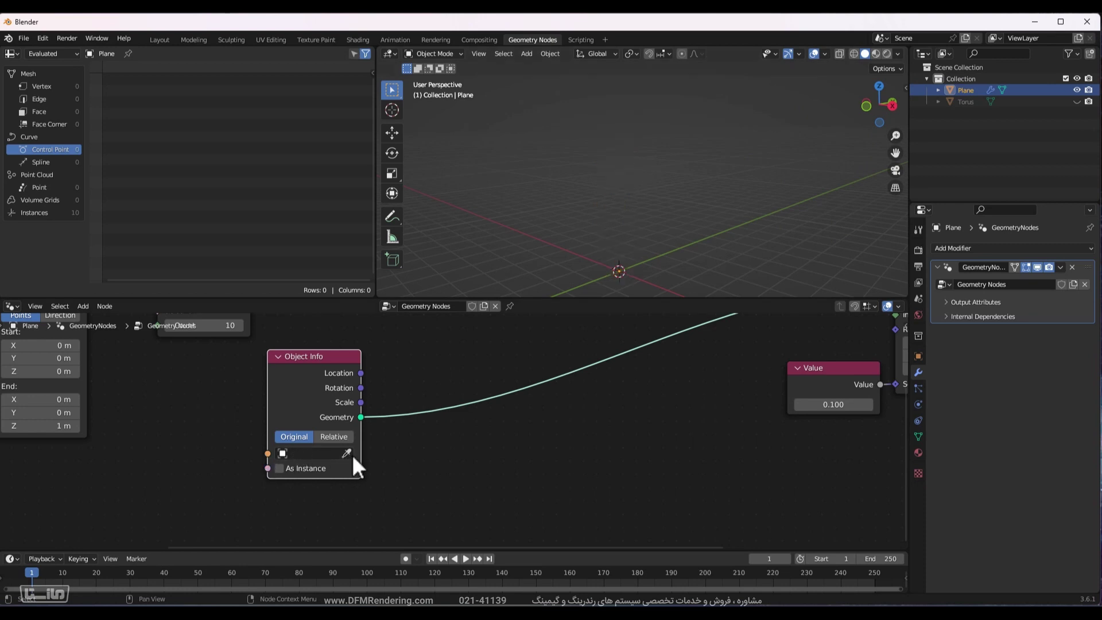
key("shift+a")
mouse_move(810, 184)
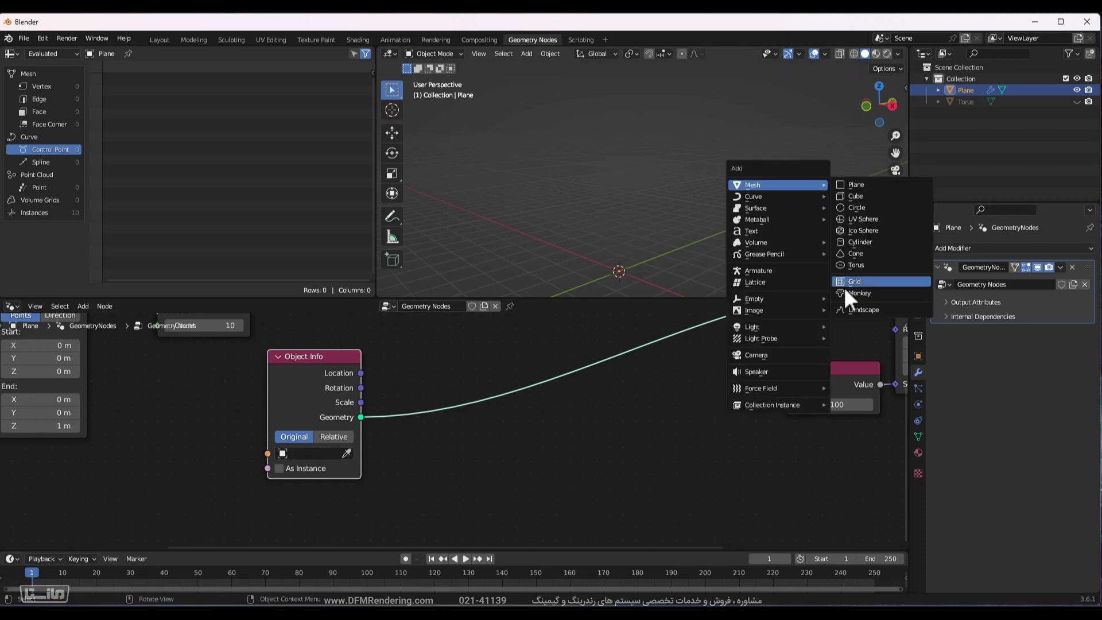
left_click(849, 281)
key("g")
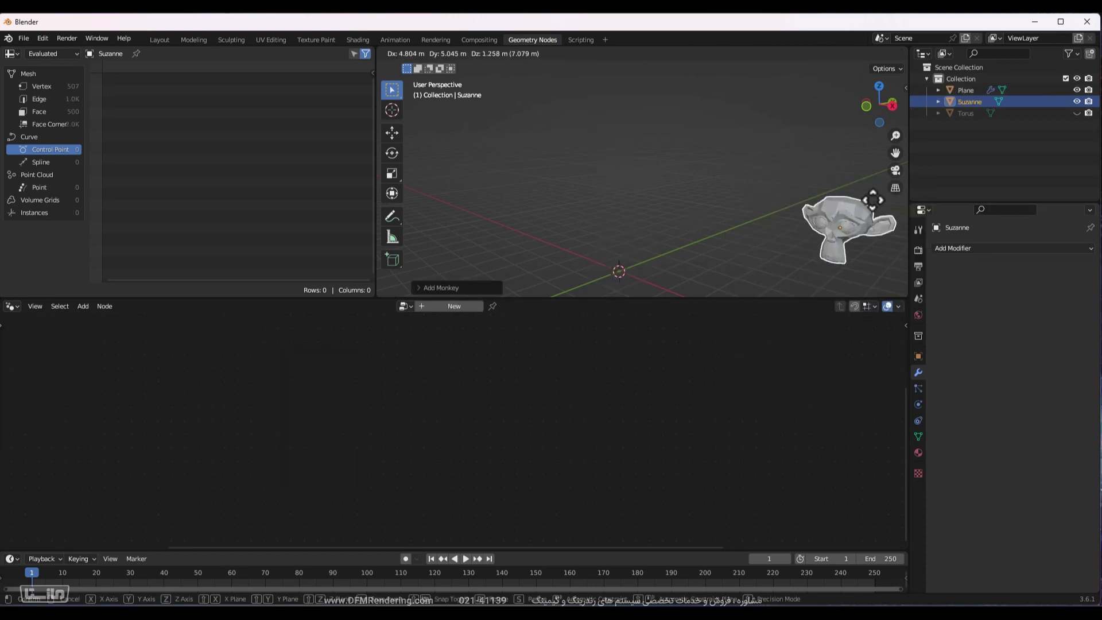
left_click(873, 197)
Select the Plane object again and set the Object Info node's object to Suzanne.
left_click(965, 90)
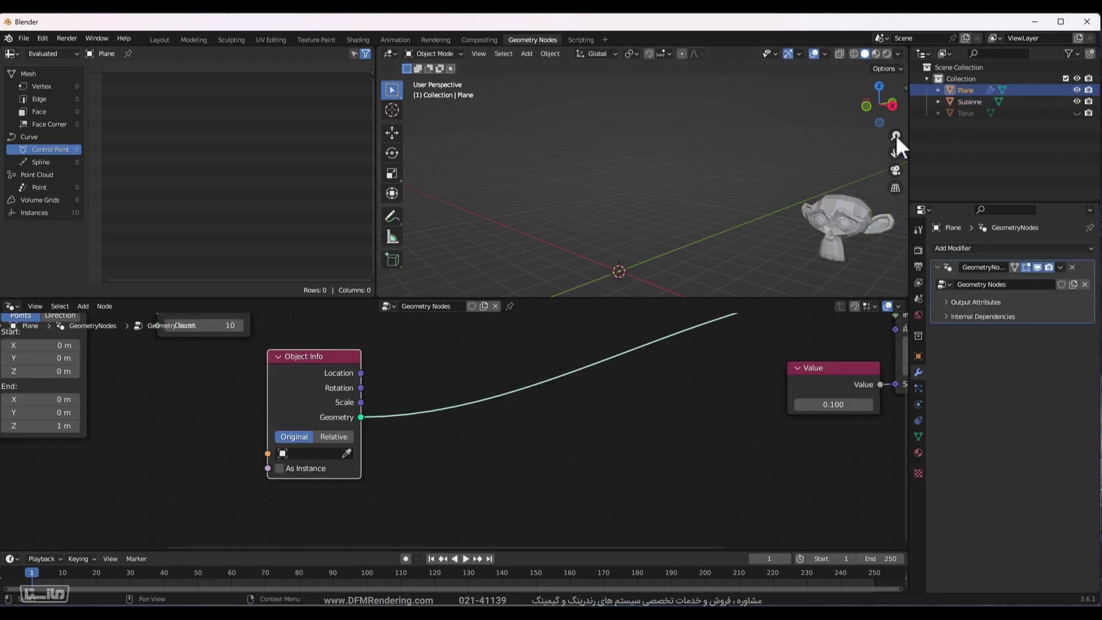
left_click(287, 454)
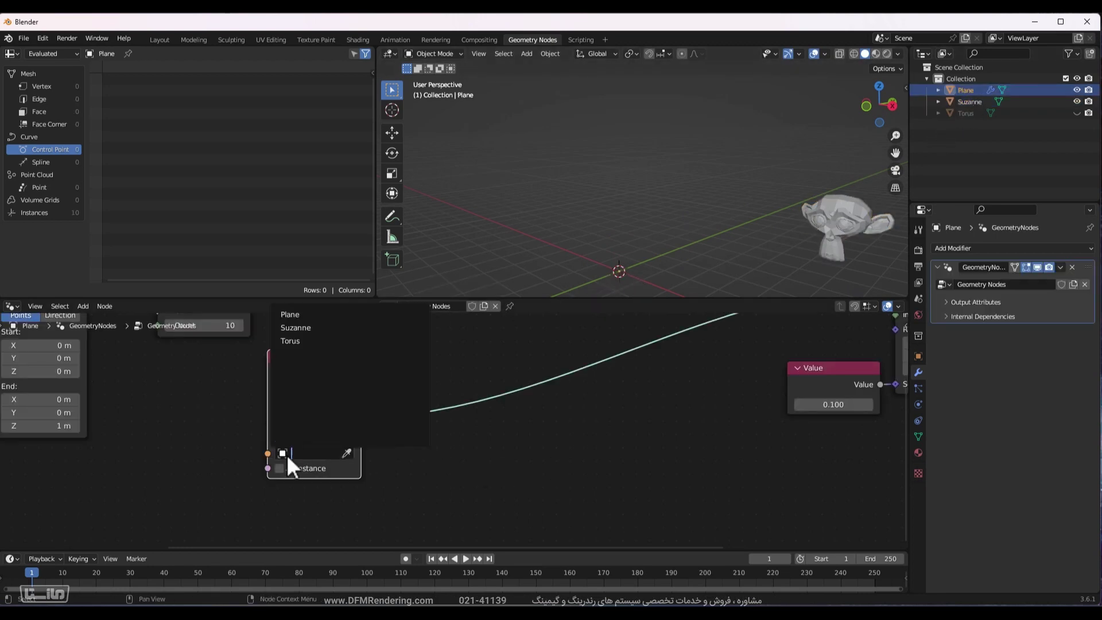
left_click(317, 327)
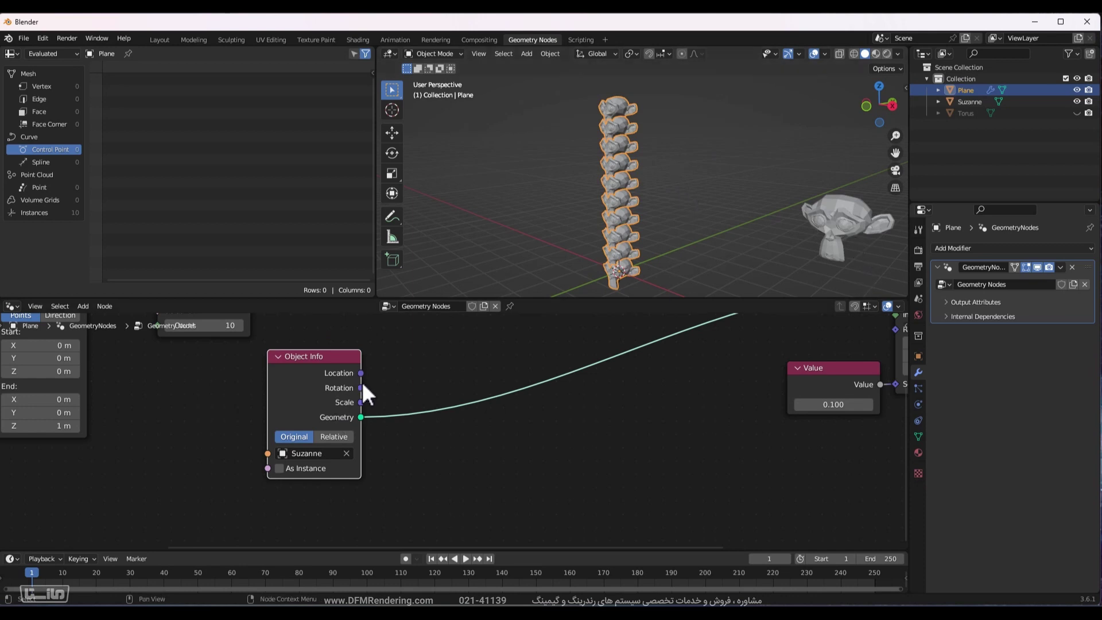
left_click_drag(361, 373, 455, 384)
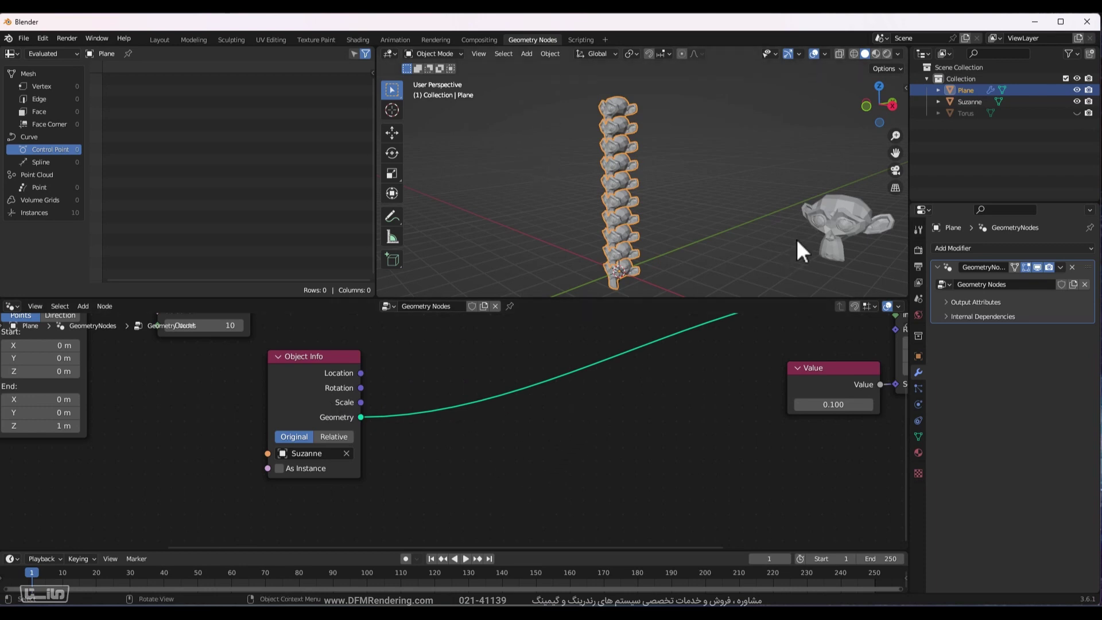
Hide the original Suzanne and make the 3D viewport slightly taller, with the Plane object selected again.
left_click(849, 213)
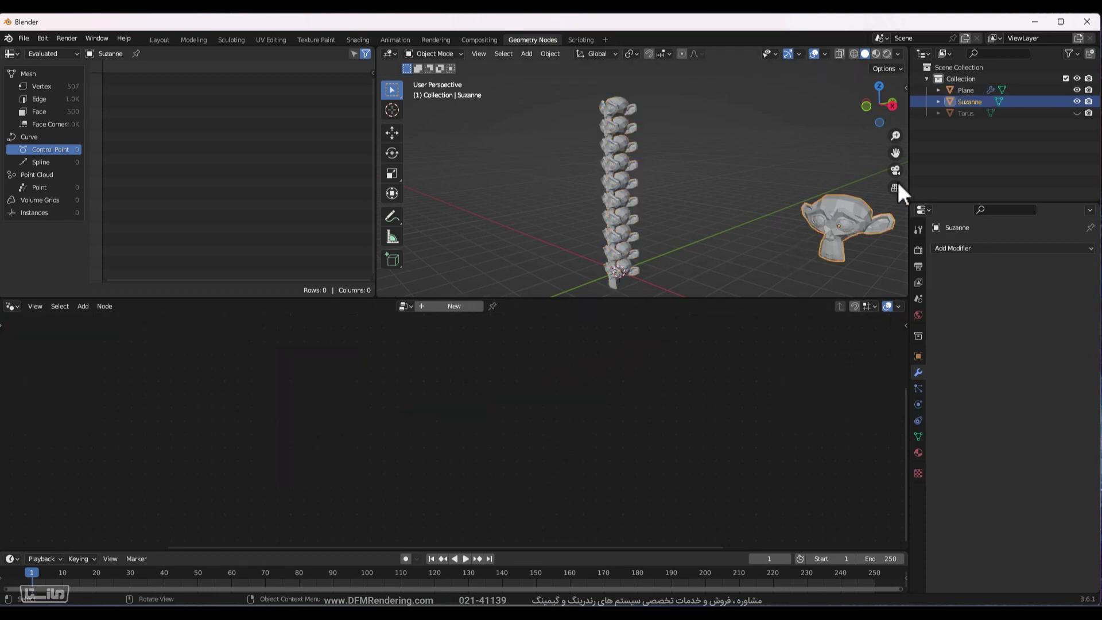
left_click(1077, 102)
left_click(618, 216)
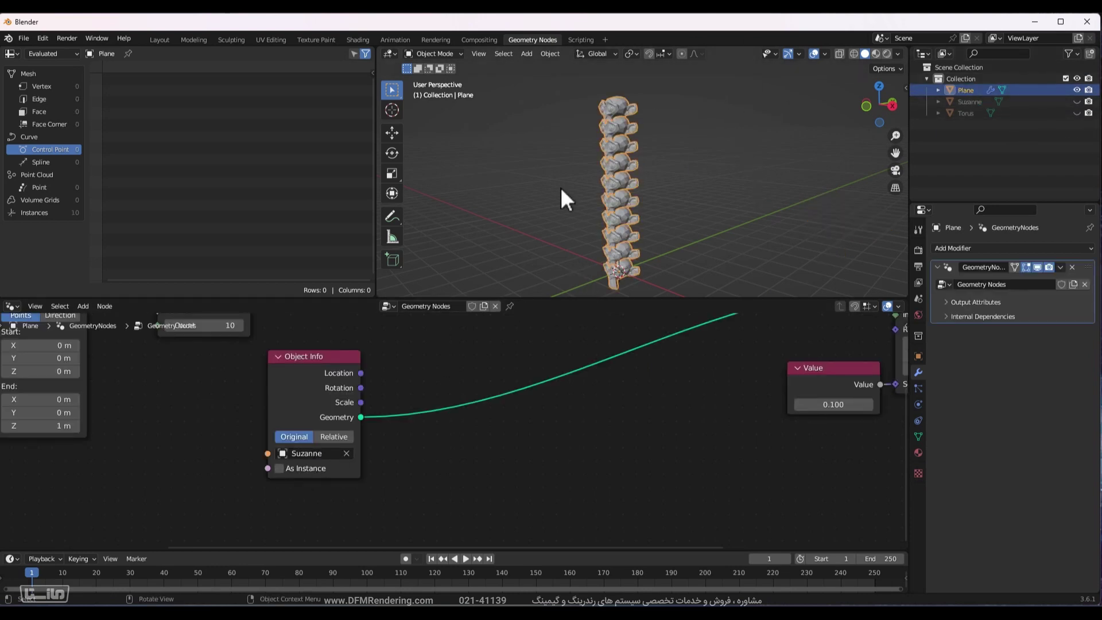
scroll(622, 209, "up", 1)
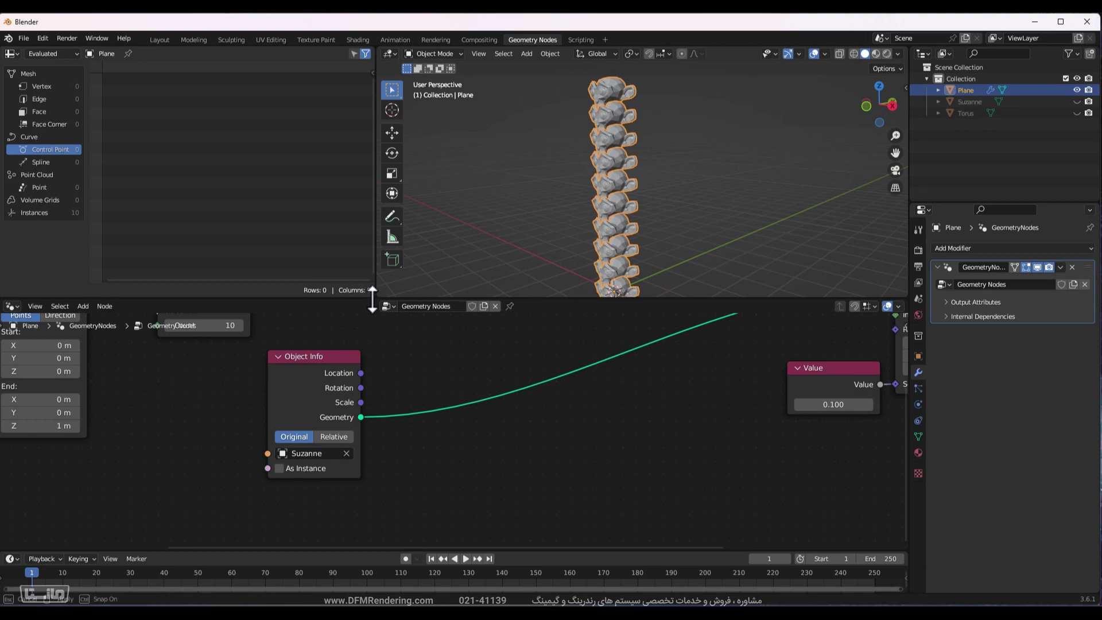
left_click_drag(370, 301, 372, 325)
middle_click_drag(659, 483, 524, 501)
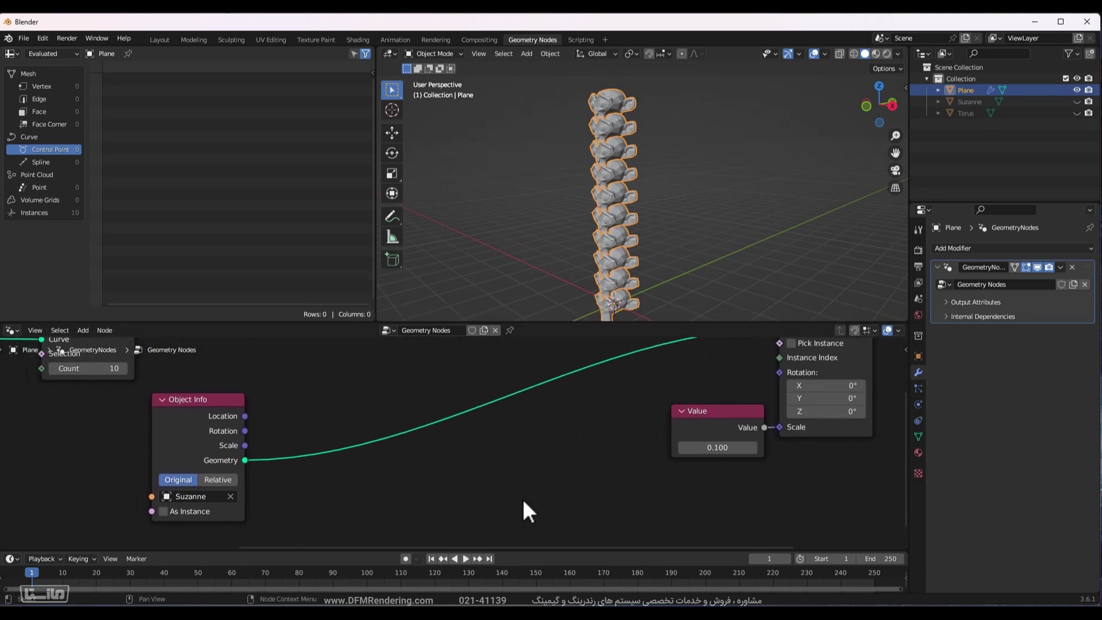
Delete the Value node and set the X scale on the Instance on Points node to 0.6, then to 0.7.
left_click(730, 414)
key("x")
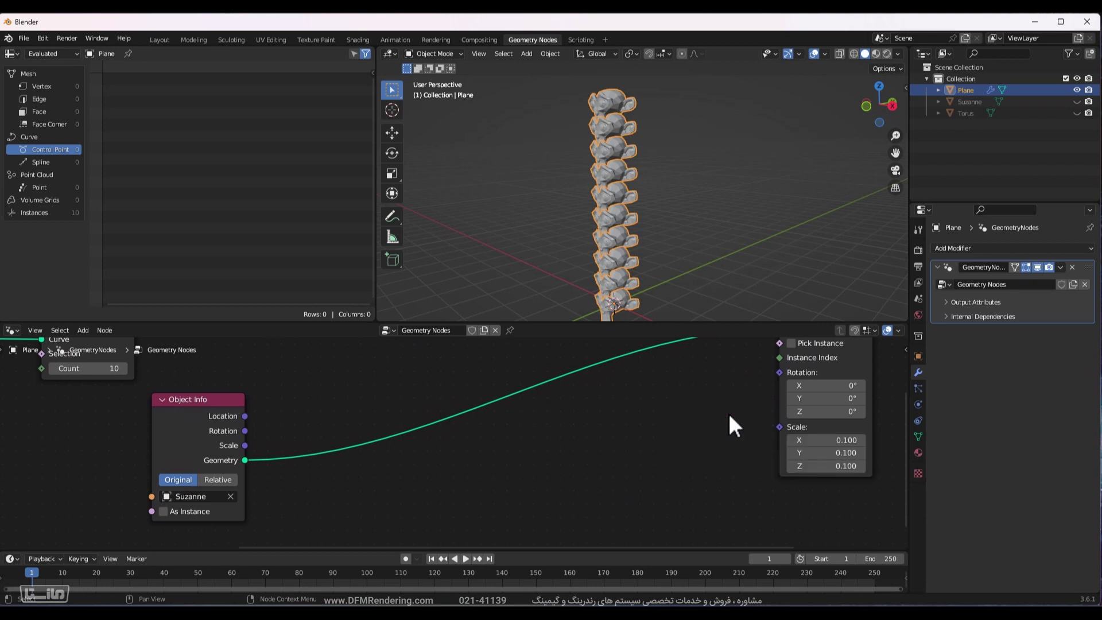
left_click(817, 441)
type("0.6")
key("Return")
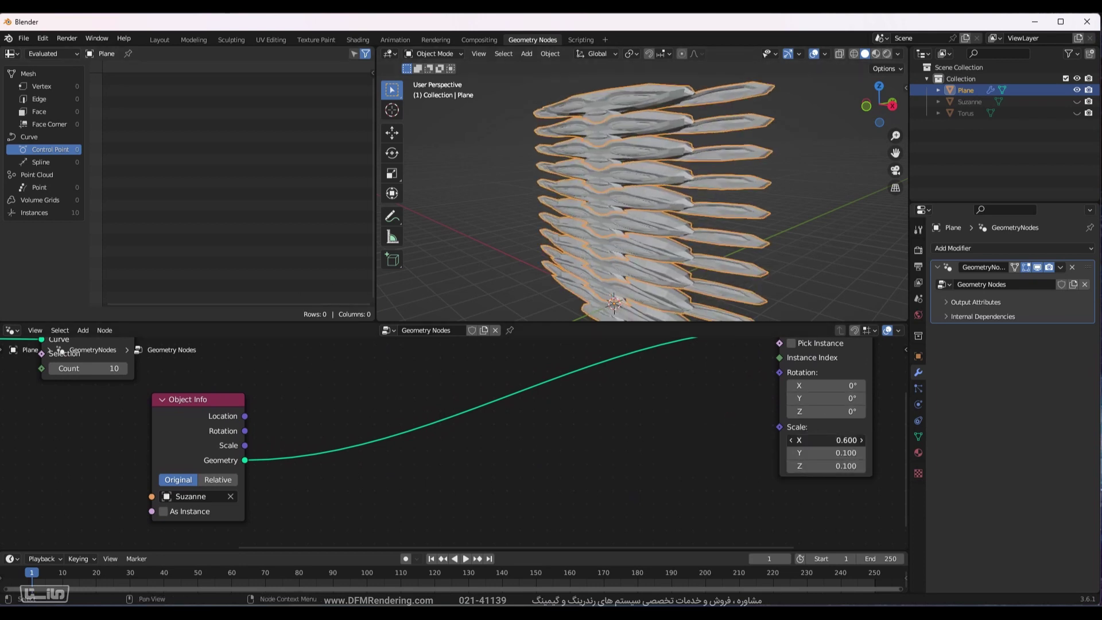
left_click(822, 441)
type("0.7")
key("Return")
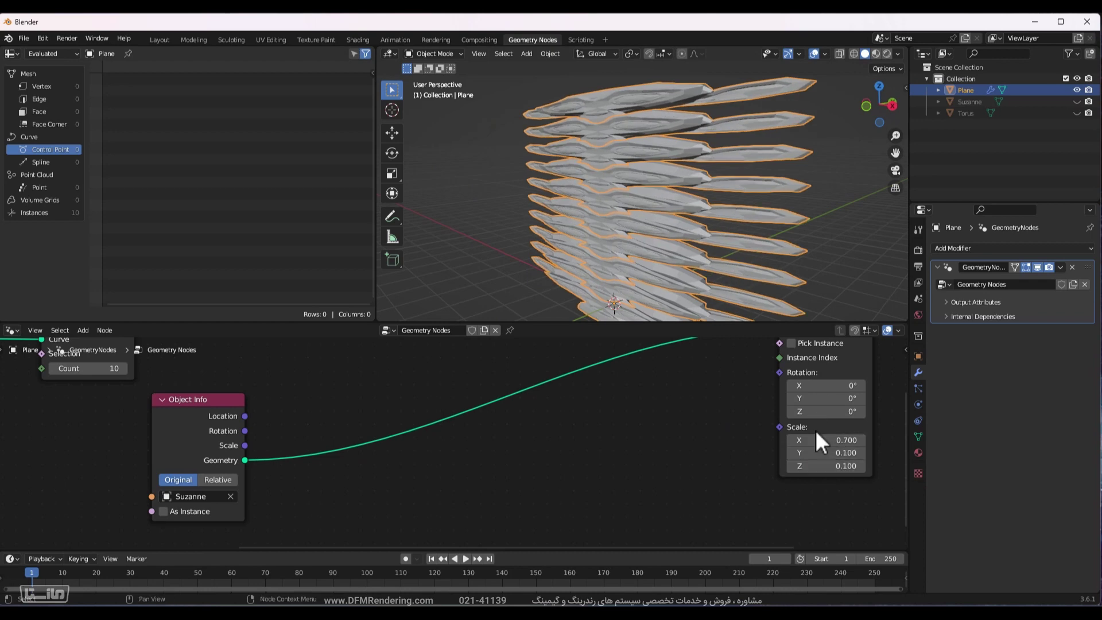
Set the X, Y and Z instance scale to 1 and link Object Info's Scale output to Instance on Points' Scale input.
left_click_drag(822, 441, 822, 465)
type("1")
key("Return")
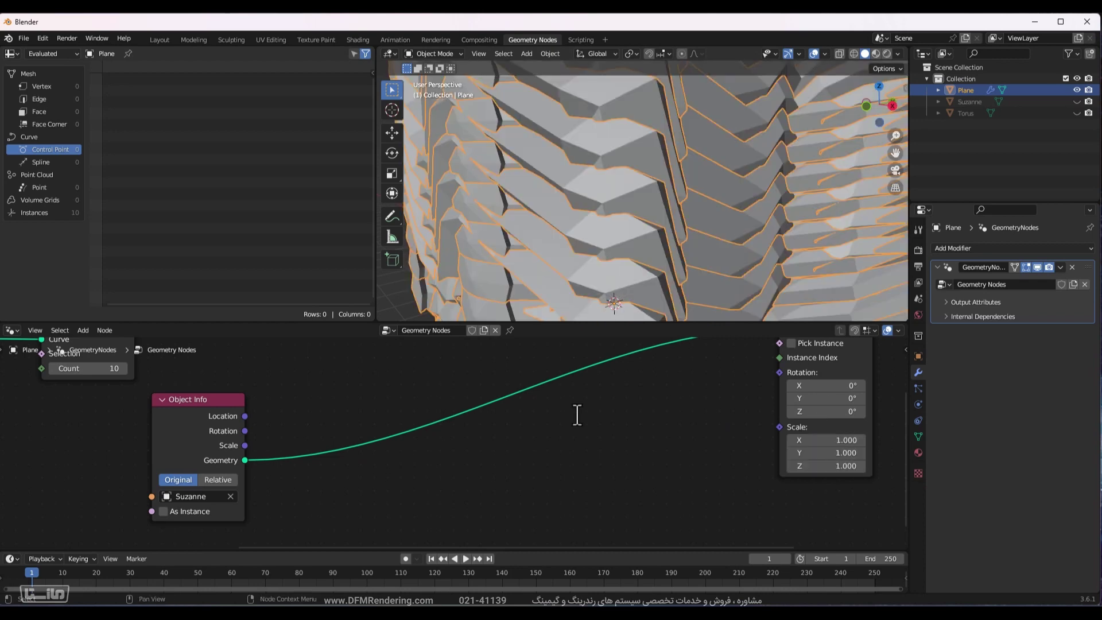
scroll(642, 215, "down", 6)
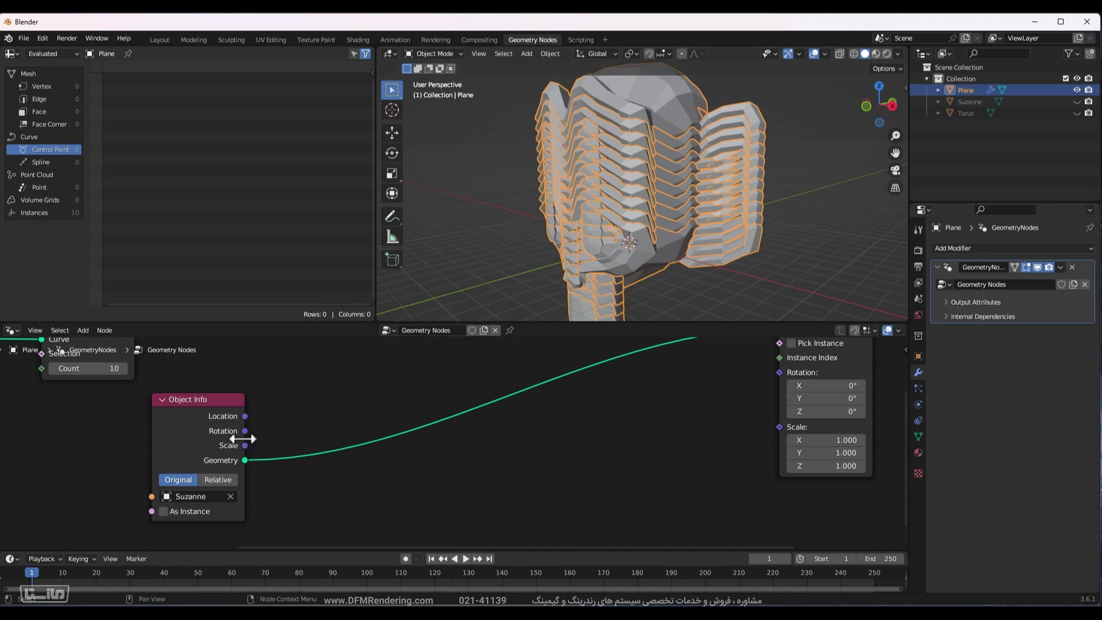
left_click_drag(244, 446, 779, 428)
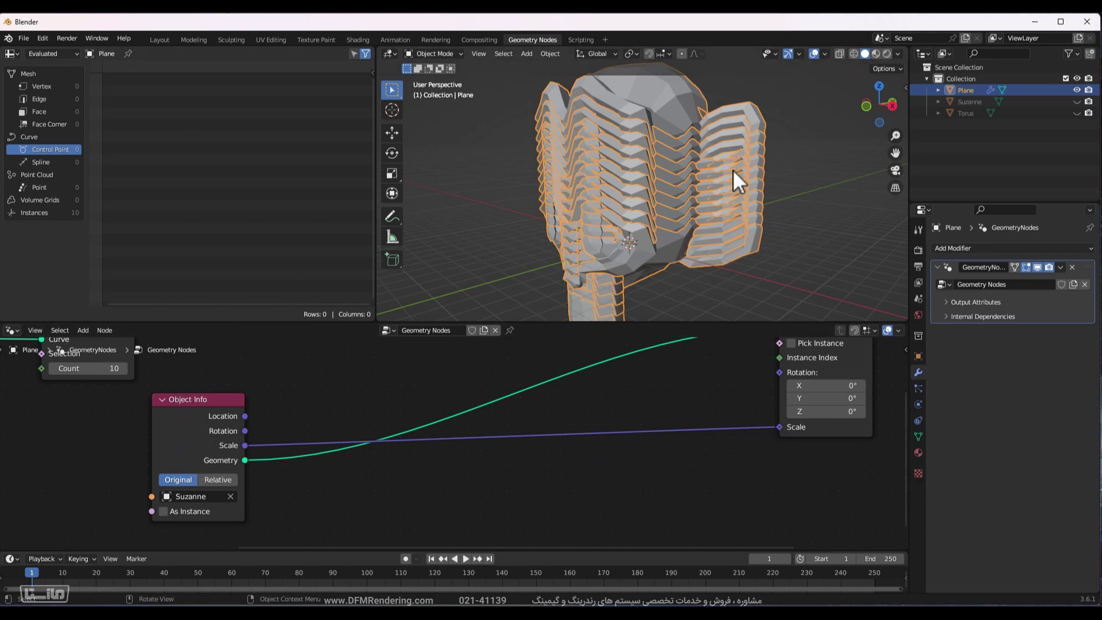
Unhide the original Suzanne, scale it down to a tiny size, and select the Plane object again.
left_click(1076, 101)
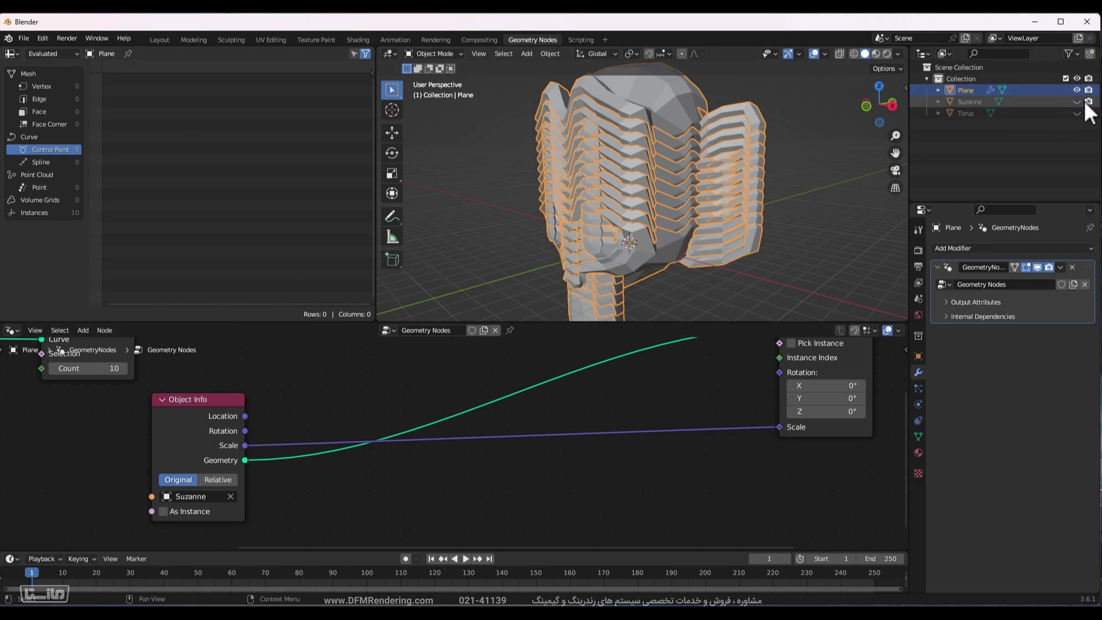
left_click(776, 214)
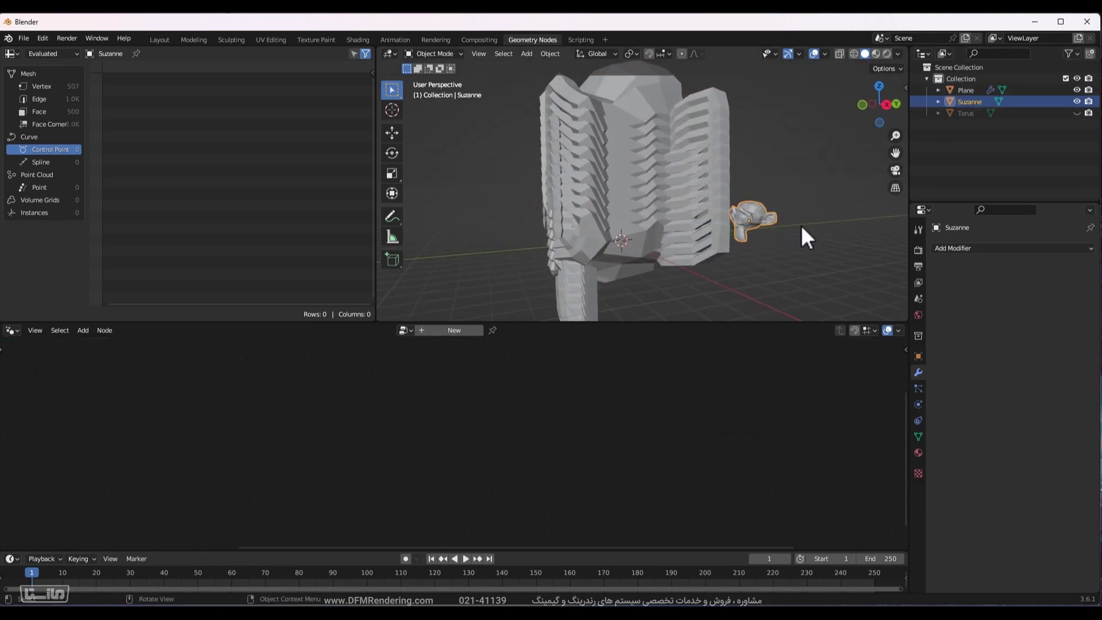
key("s")
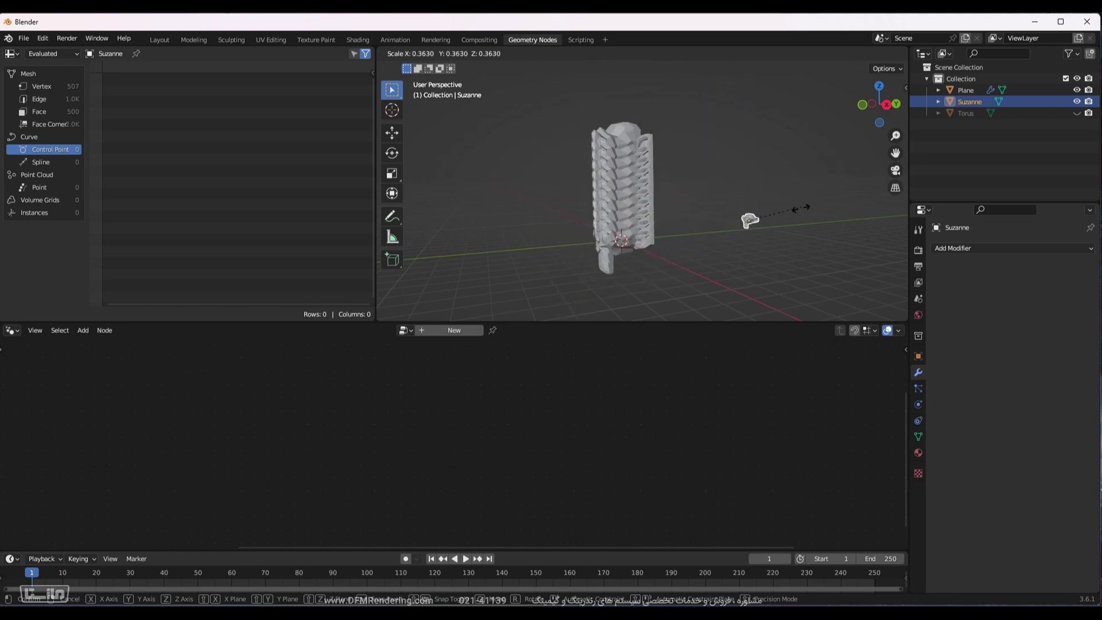
left_click(750, 224)
scroll(766, 207, "up", 4)
middle_click_drag(765, 208, 566, 259)
left_click(652, 228)
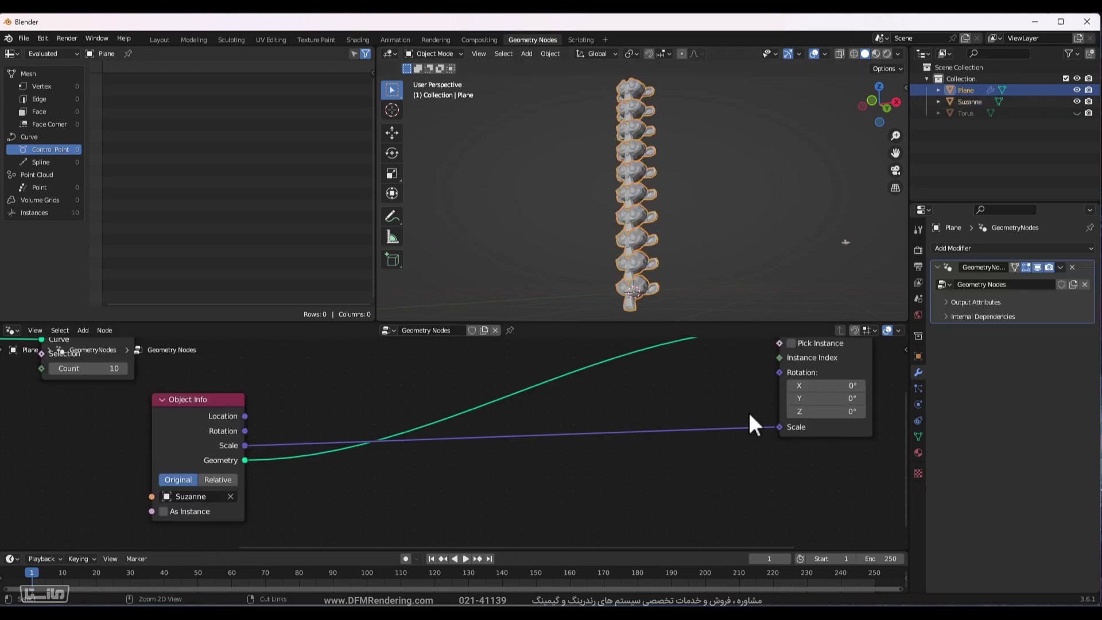
Cut the link into the Scale input, scale Suzanne back up strongly and reselect the Plane object.
right_click_drag(745, 453, 744, 463, "ctrl")
scroll(715, 167, "down", 4)
middle_click_drag(714, 167, 725, 235)
left_click(719, 230)
key("s")
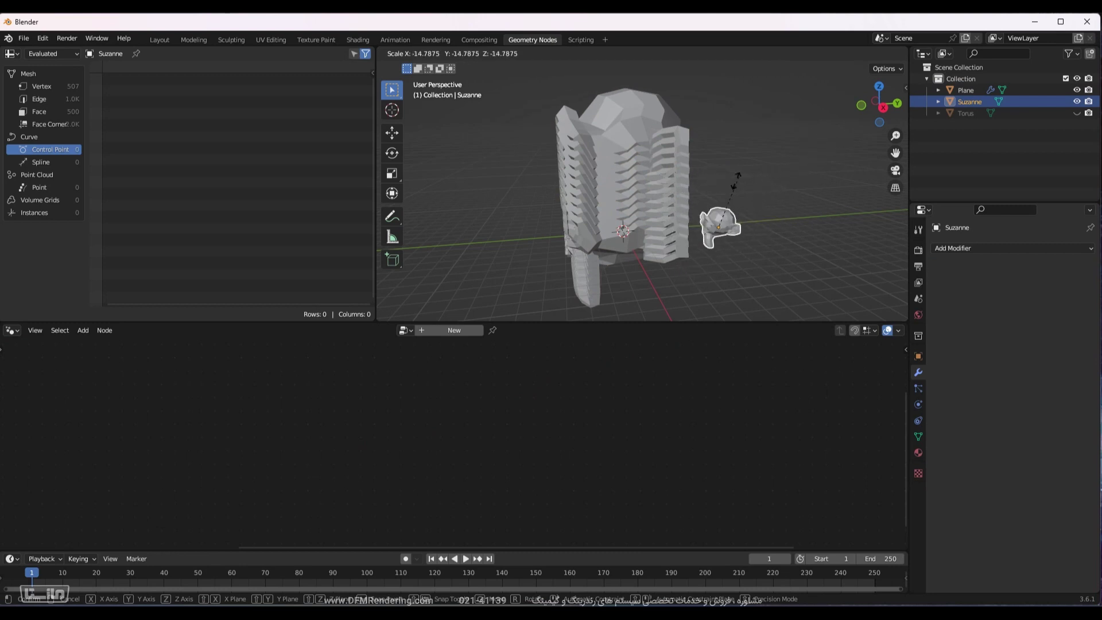
left_click(785, 178)
middle_click_drag(741, 232, 729, 184)
left_click(624, 177)
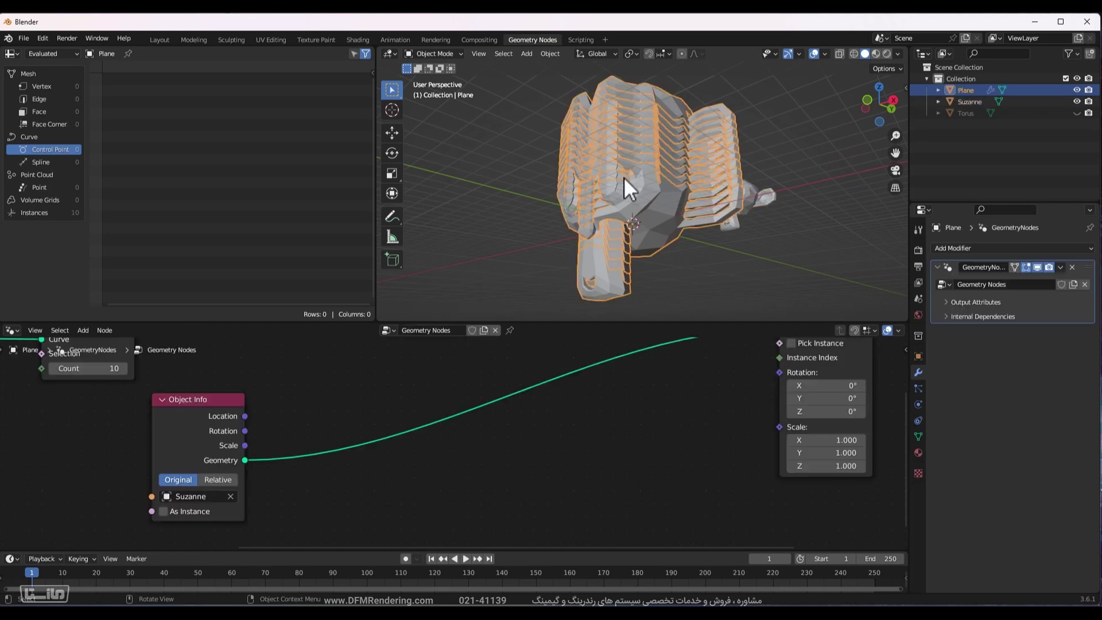
Reconnect the Object Info node's Scale output to the Scale input of the Instance on Points node.
scroll(579, 427, "down", 4)
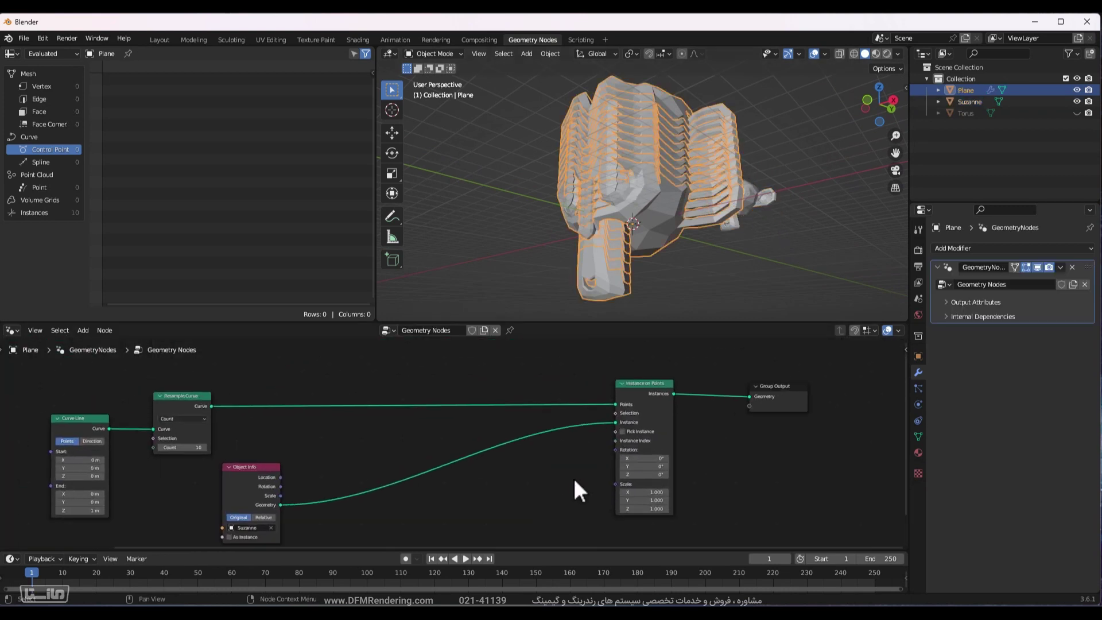
middle_click_drag(572, 490, 566, 399)
scroll(566, 398, "up", 1)
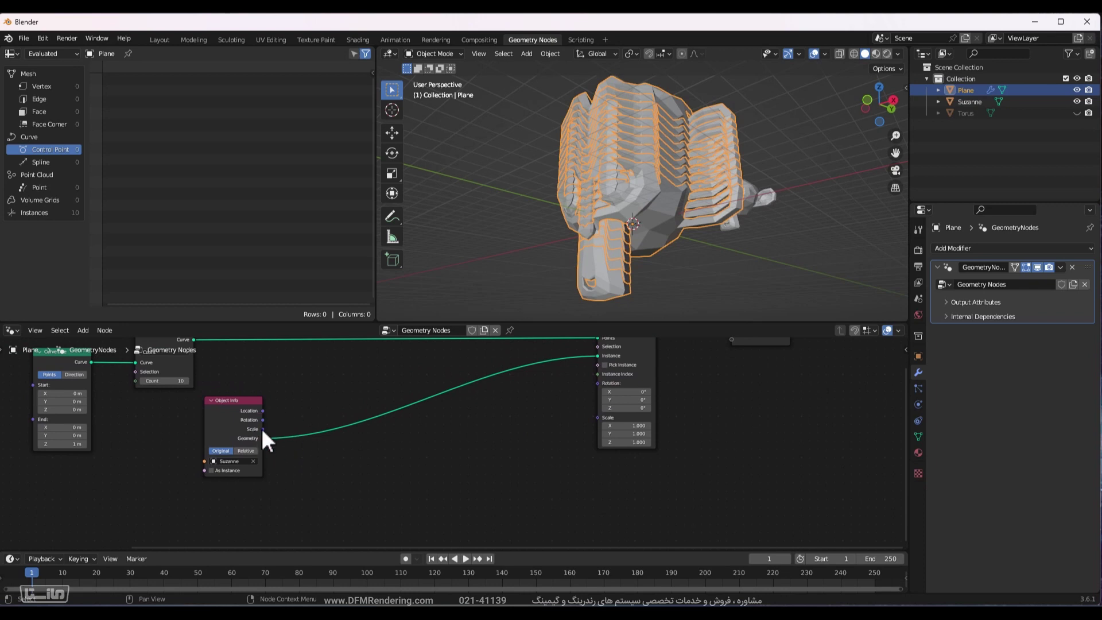
left_click_drag(263, 430, 601, 423)
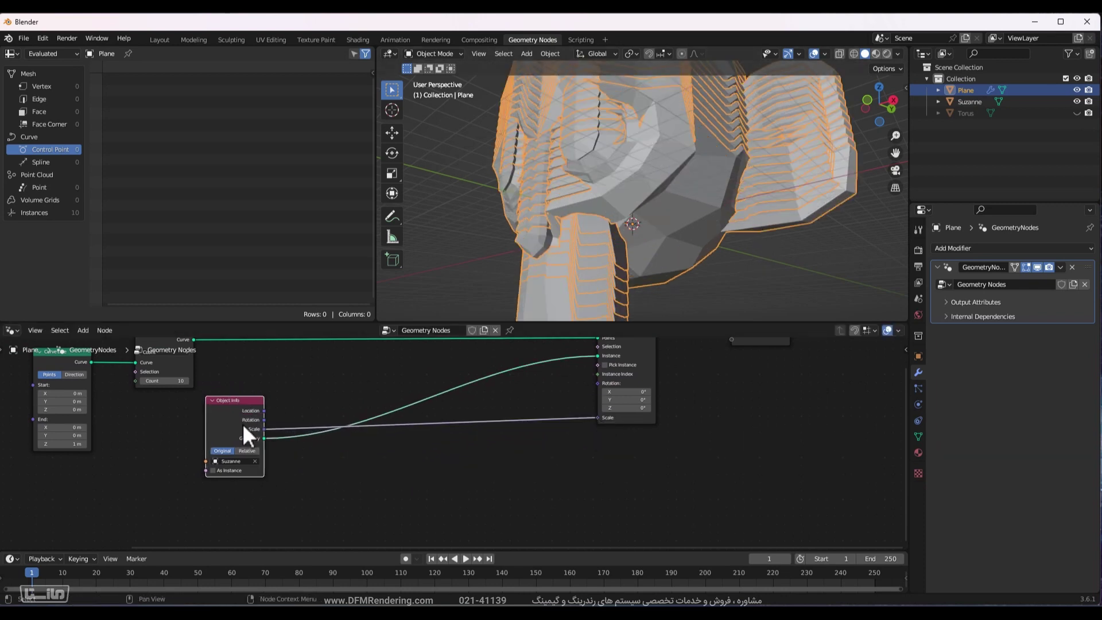
scroll(243, 423, "up", 2)
middle_click_drag(146, 450, 206, 456)
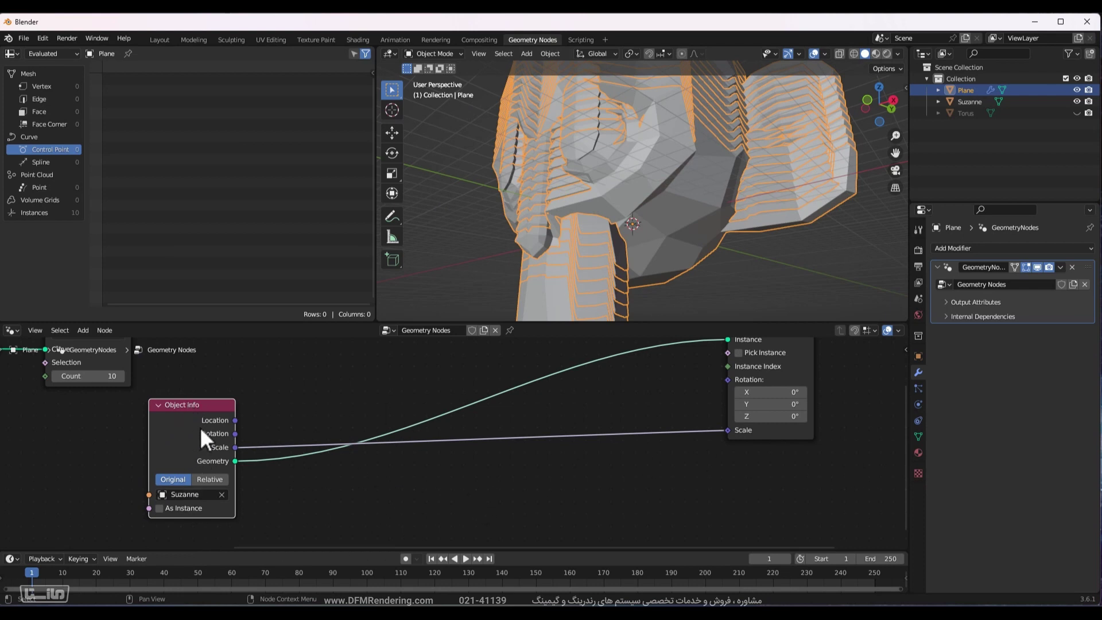
middle_click_drag(715, 360, 708, 444)
scroll(547, 442, "down", 2)
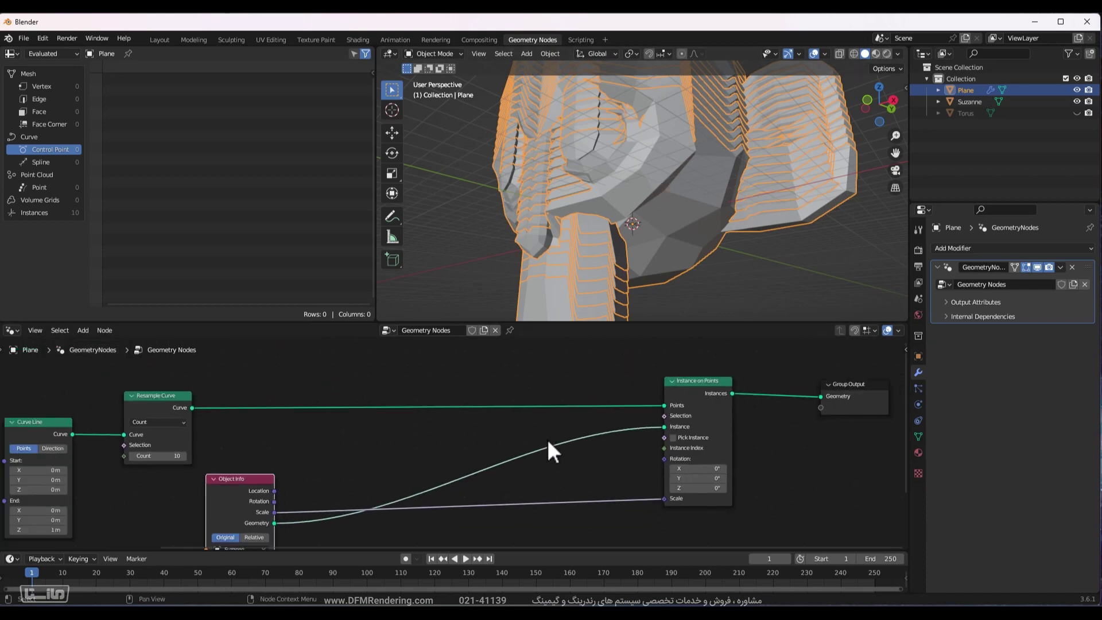
Move the original Suzanne about 19 m away from the instances and scale it down somewhat.
middle_click_drag(700, 213, 663, 233)
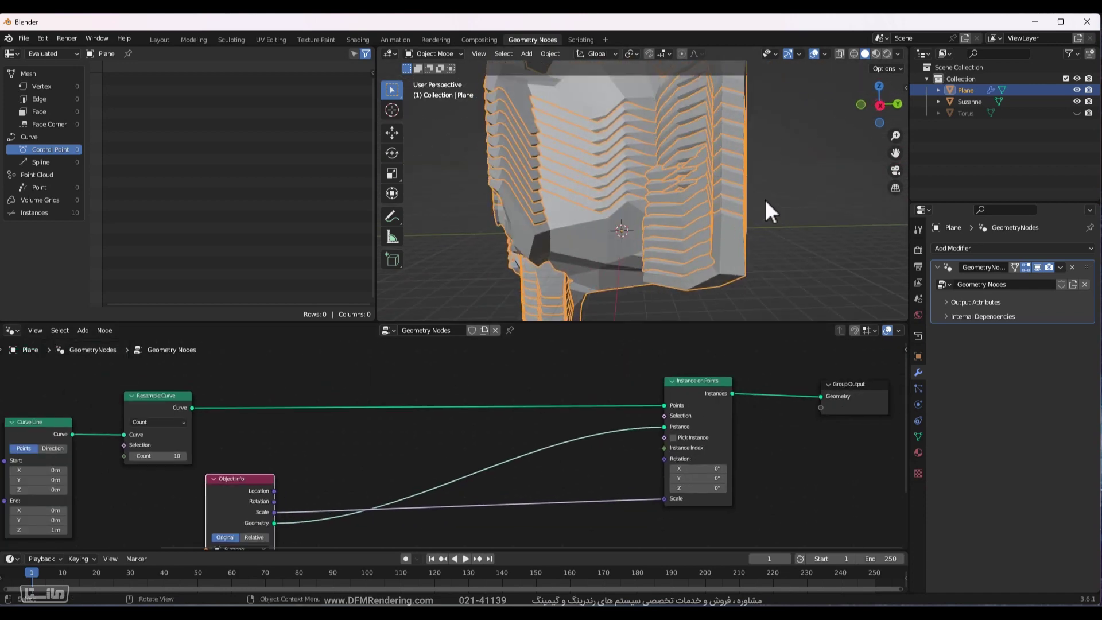
middle_click_drag(765, 199, 700, 242)
left_click(705, 195)
key("g")
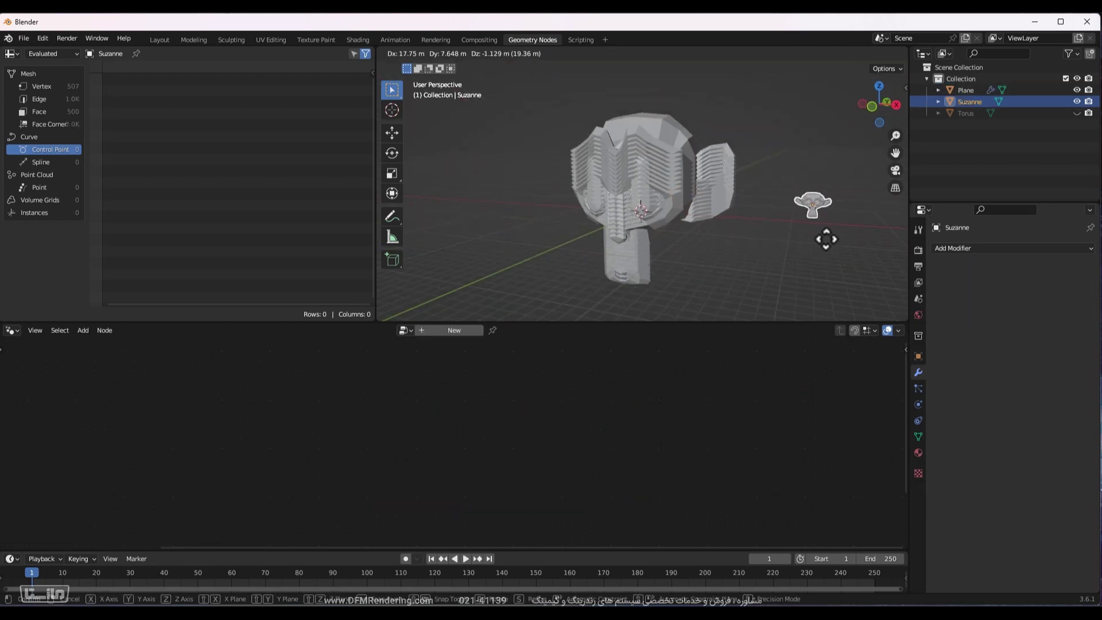
left_click(826, 236)
key("s")
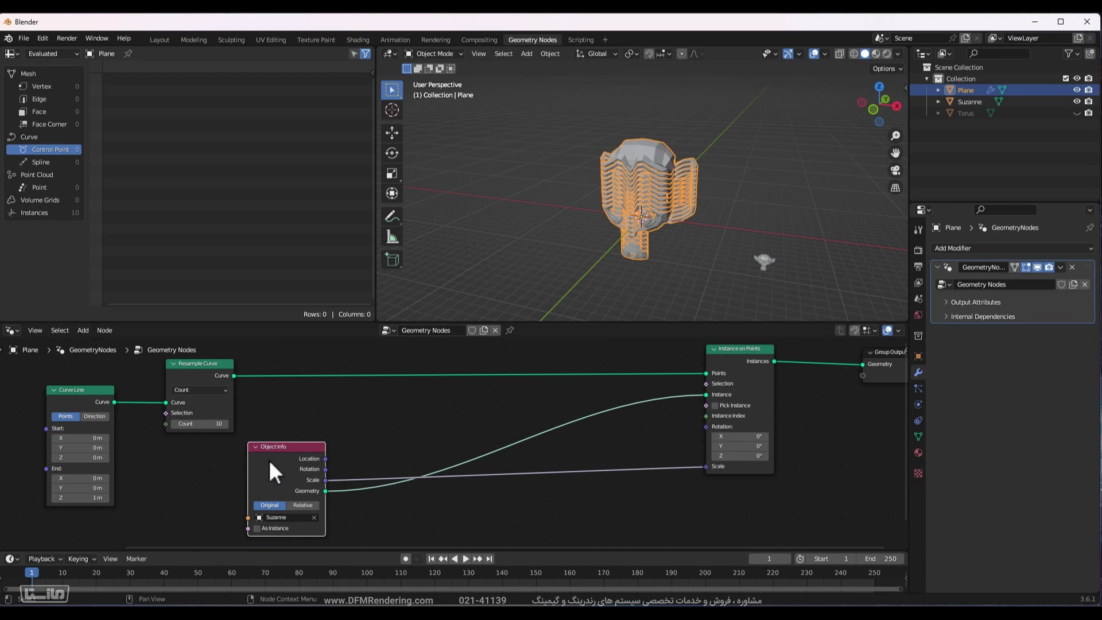
key("x")
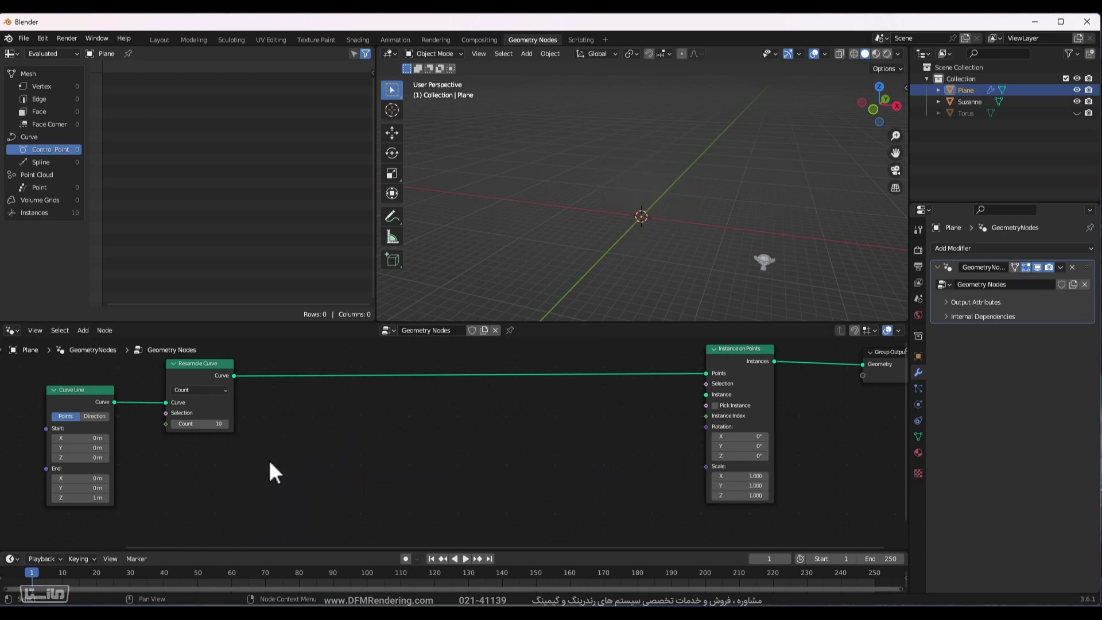
left_click(763, 261)
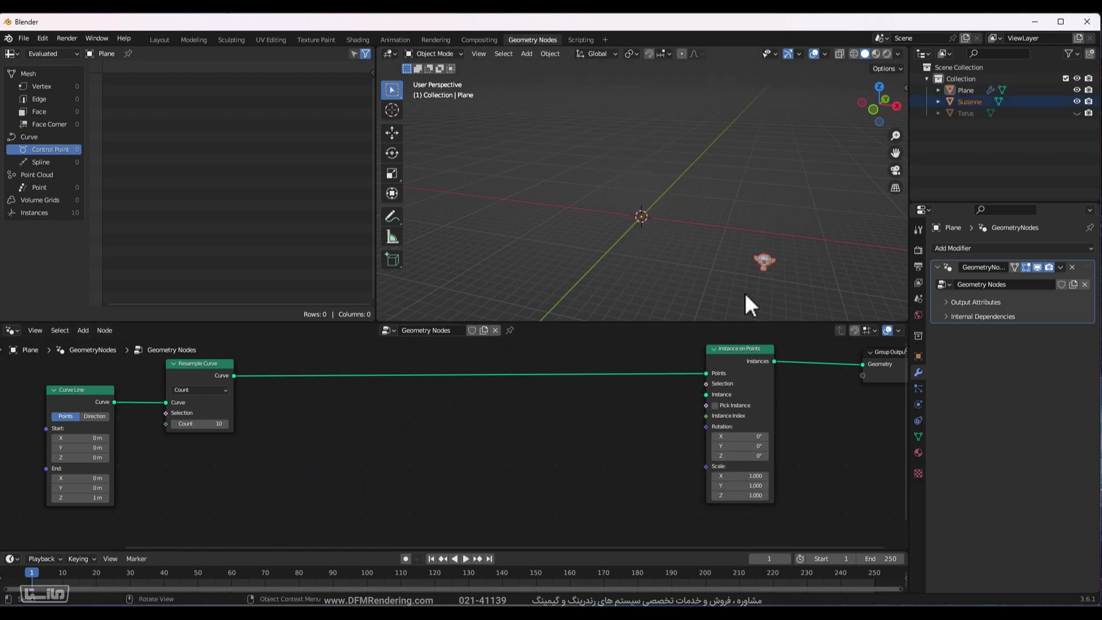
key("Delete")
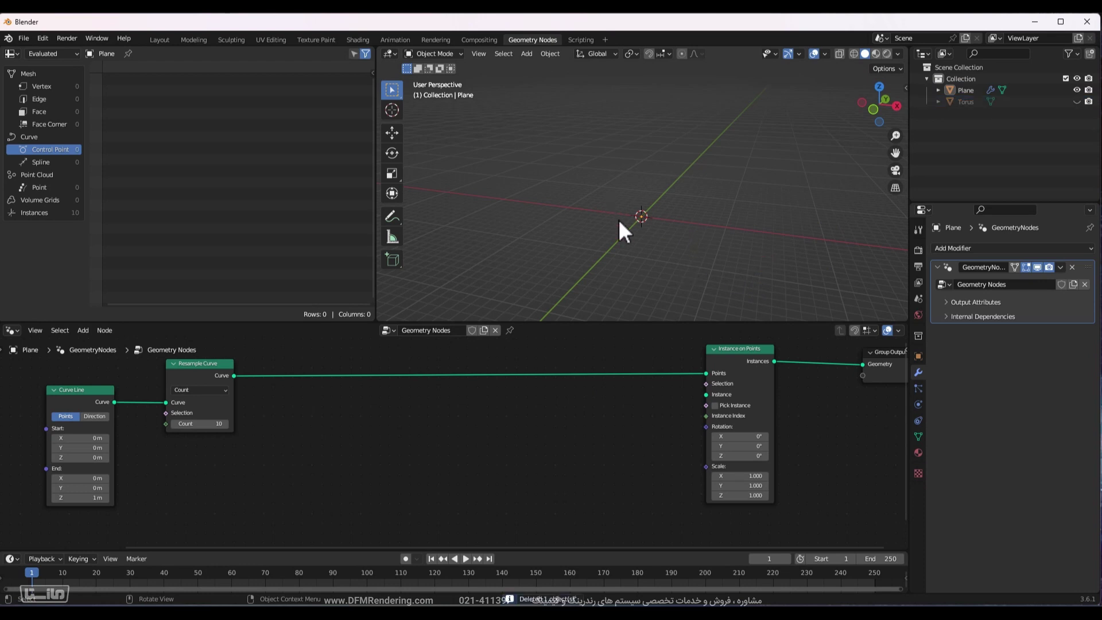
middle_click_drag(609, 480, 595, 458)
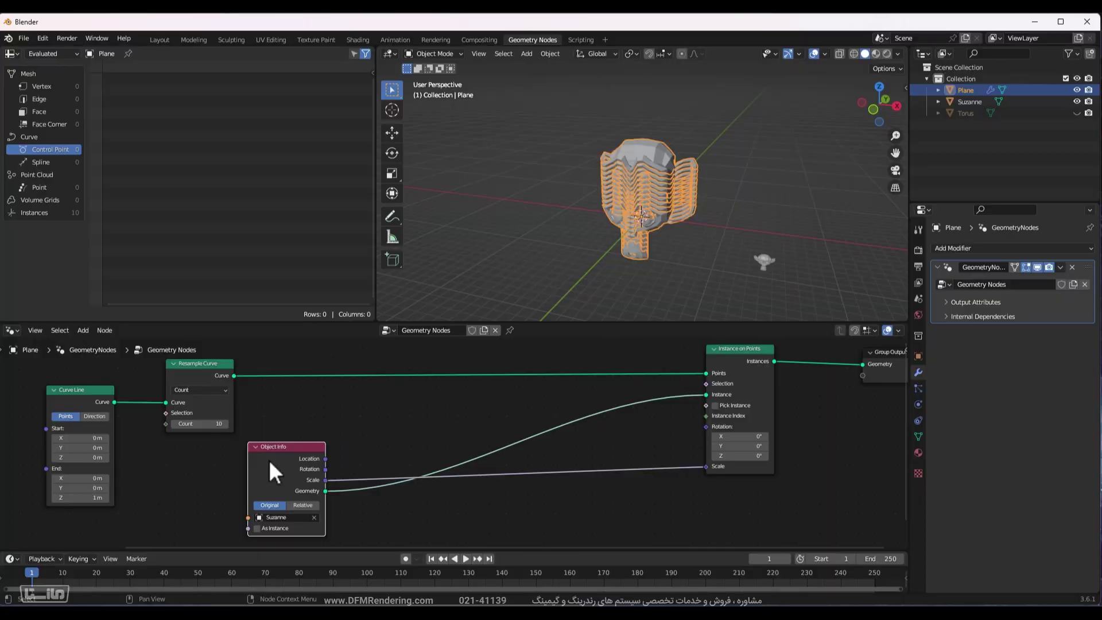
Delete the Object Info node and the original Suzanne object from the scene.
key("x")
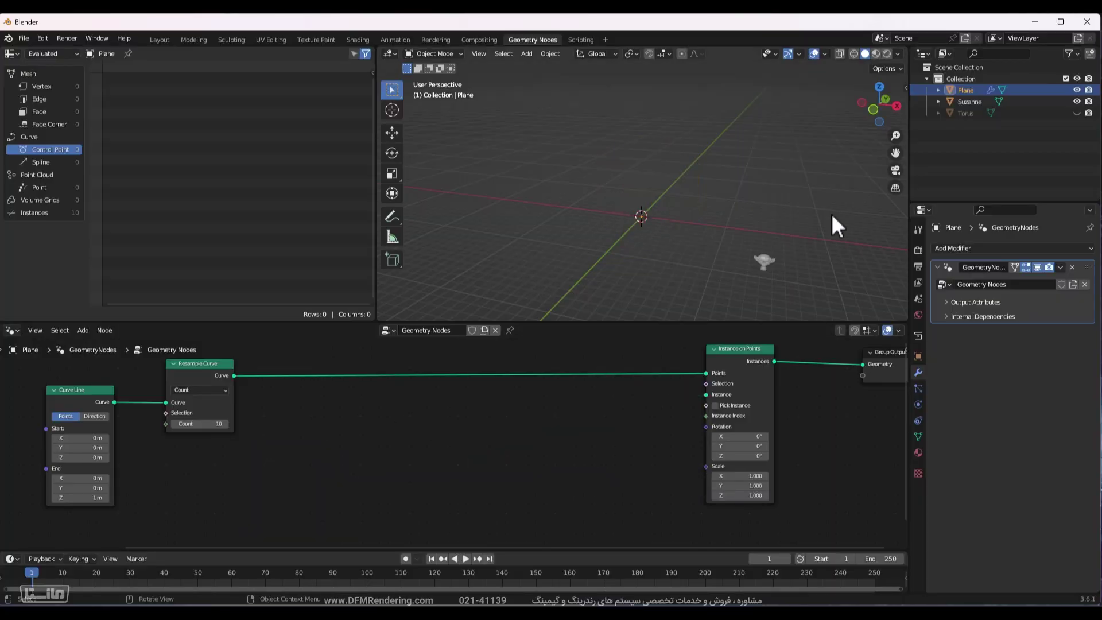
left_click(763, 261)
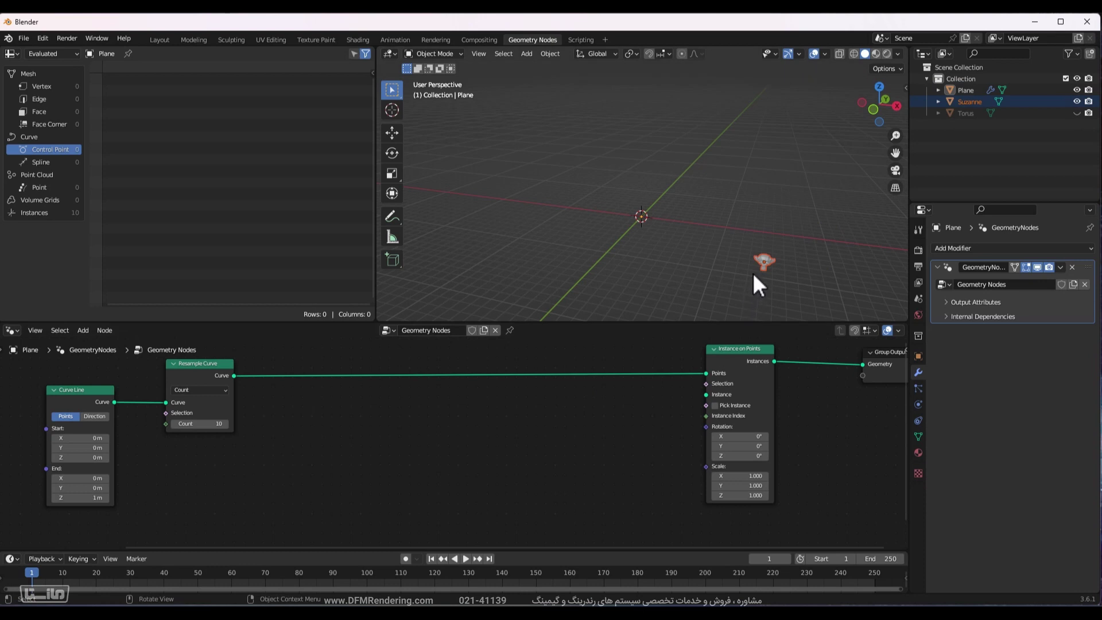
key("Delete")
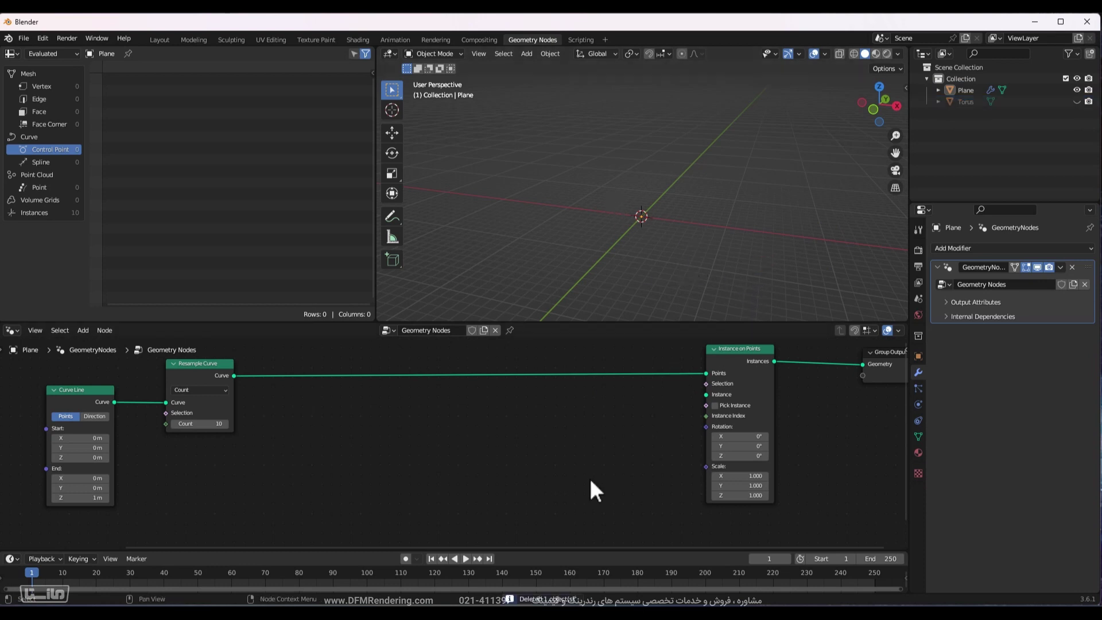
Place the Star node below Resample Curve, link its Curve output to Instance on Points' Instance input, and select the star instances.
middle_click_drag(589, 476, 630, 460)
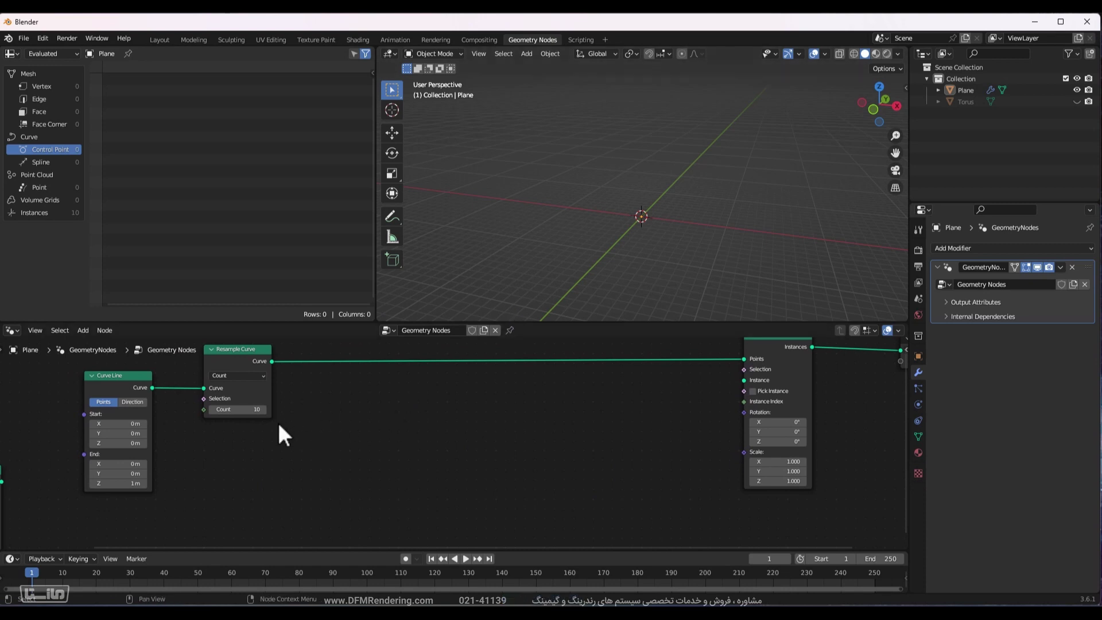
middle_click_drag(367, 442, 480, 414)
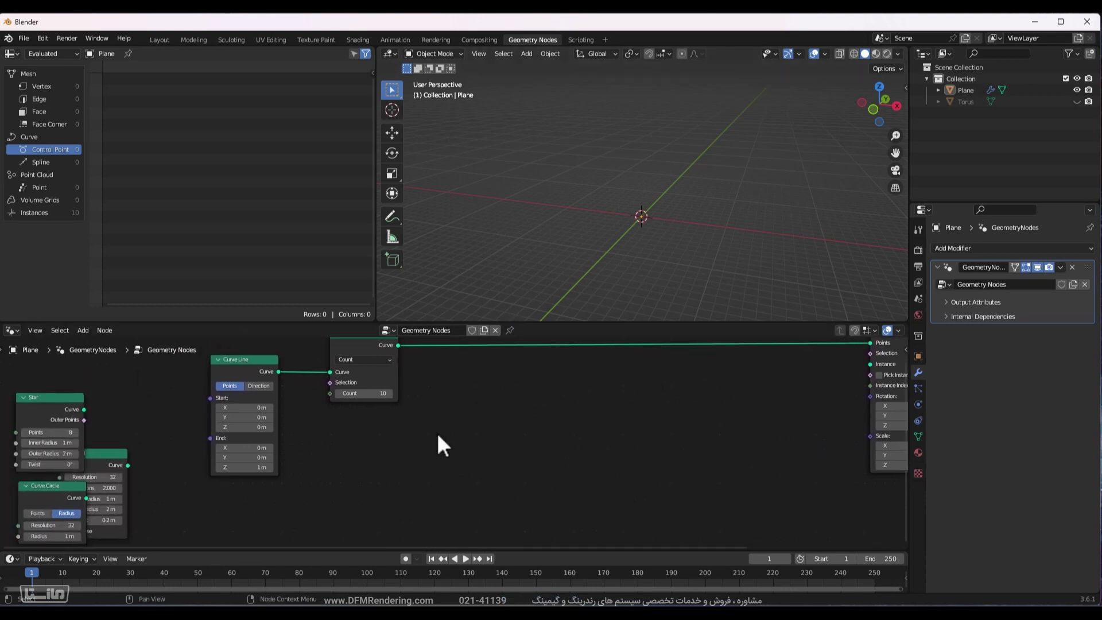
left_click_drag(49, 396, 694, 415)
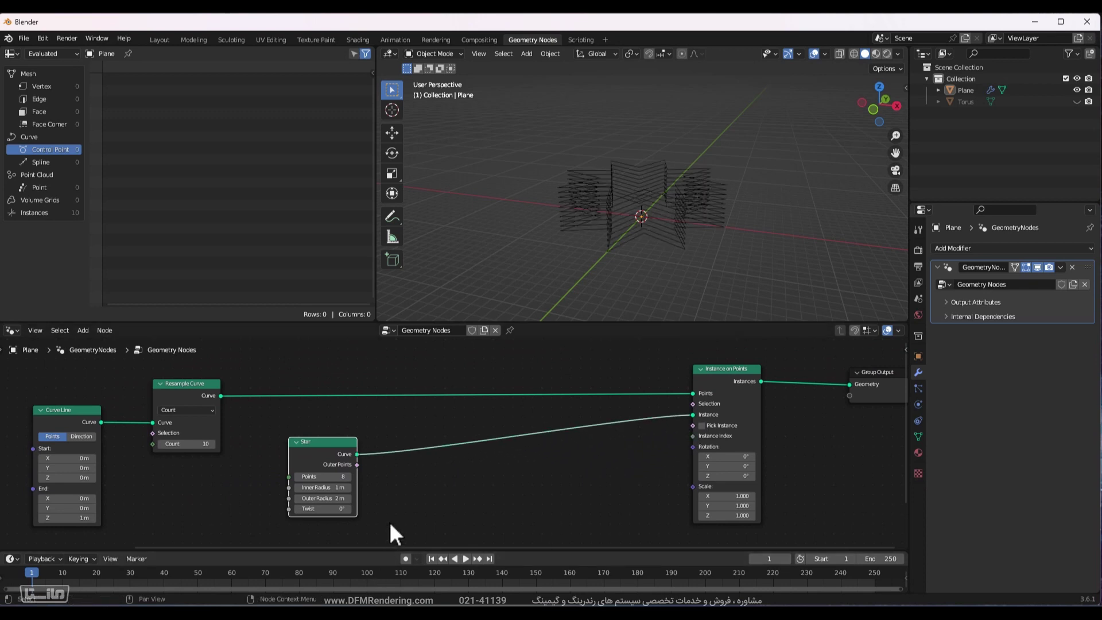
scroll(732, 243, "up", 3)
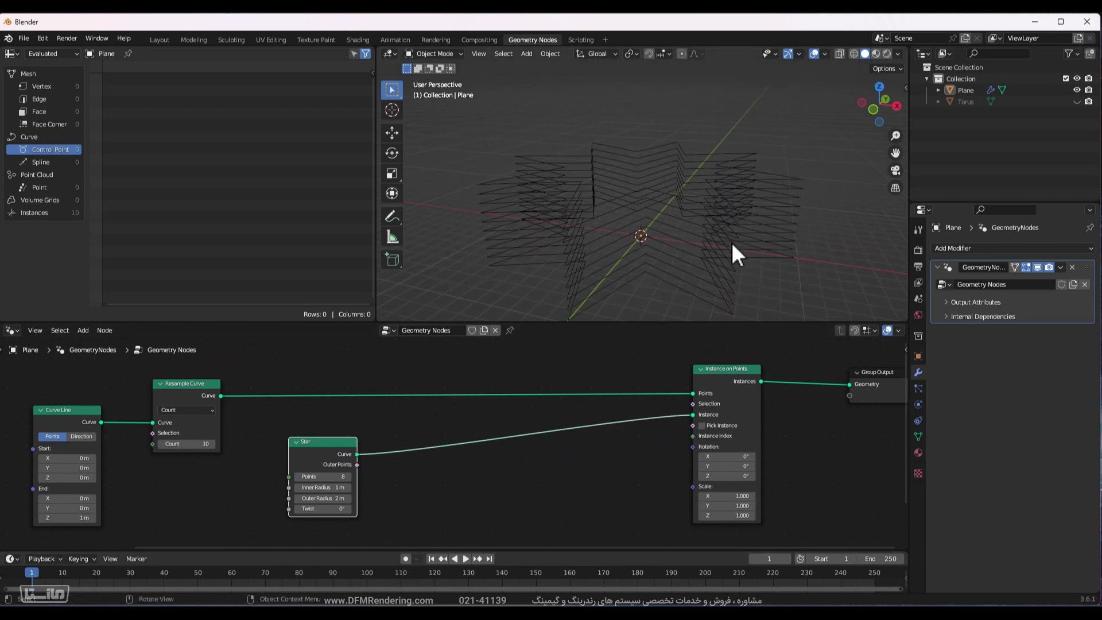
left_click(765, 191)
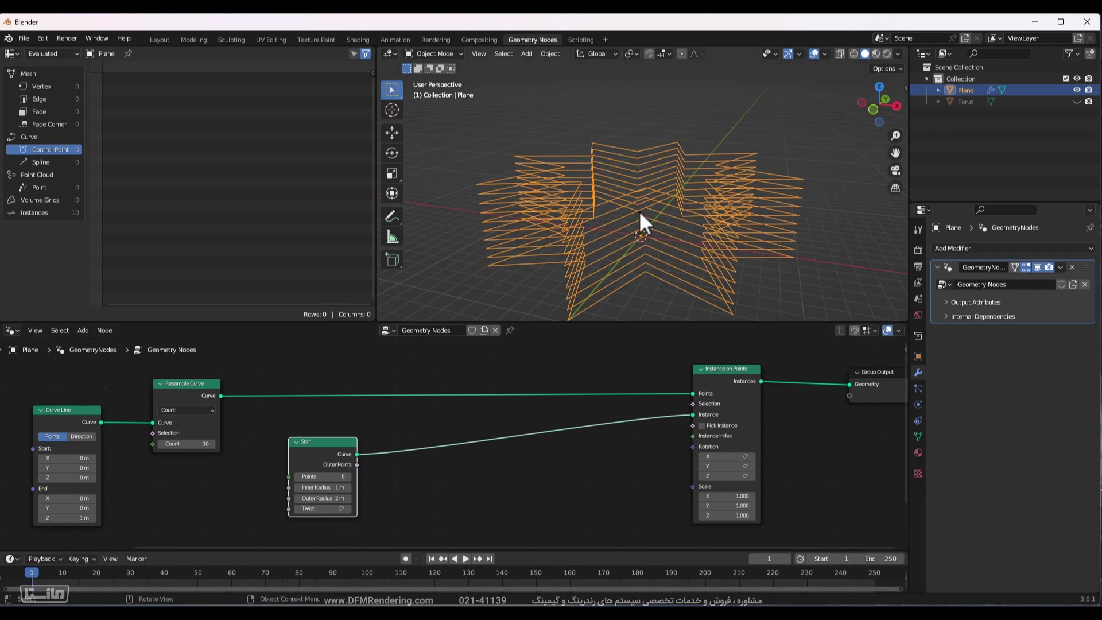
mouse_move(729, 159)
middle_mouse_down()
mouse_move(713, 153)
mouse_move(729, 179)
mouse_move(736, 139)
middle_mouse_up()
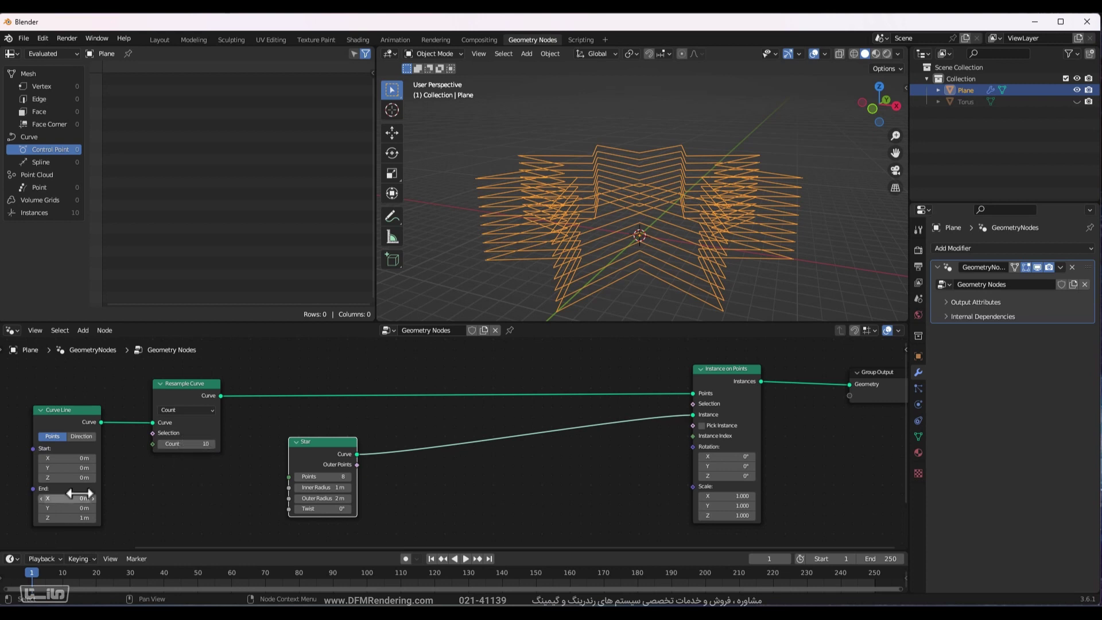
Set the Curve Line node's End Z value to 3.7 m to spread the star instances vertically.
left_click(70, 416)
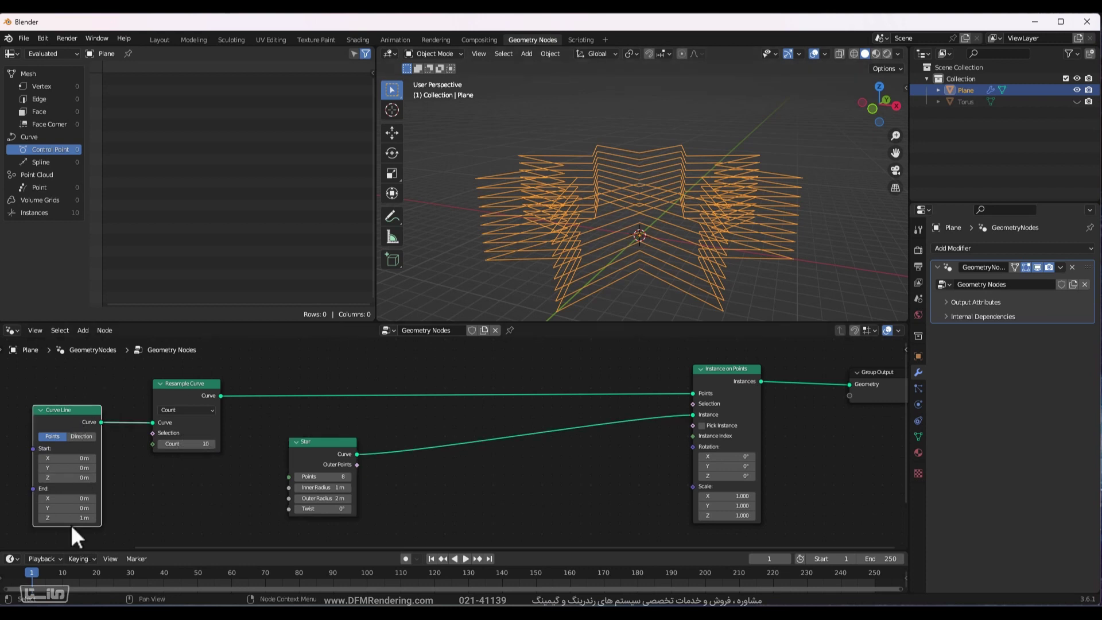
double_click(67, 518)
type("6.6")
key("Return")
mouse_move(66, 517)
left_mouse_down()
mouse_move(95, 517)
mouse_move(63, 514)
left_mouse_up()
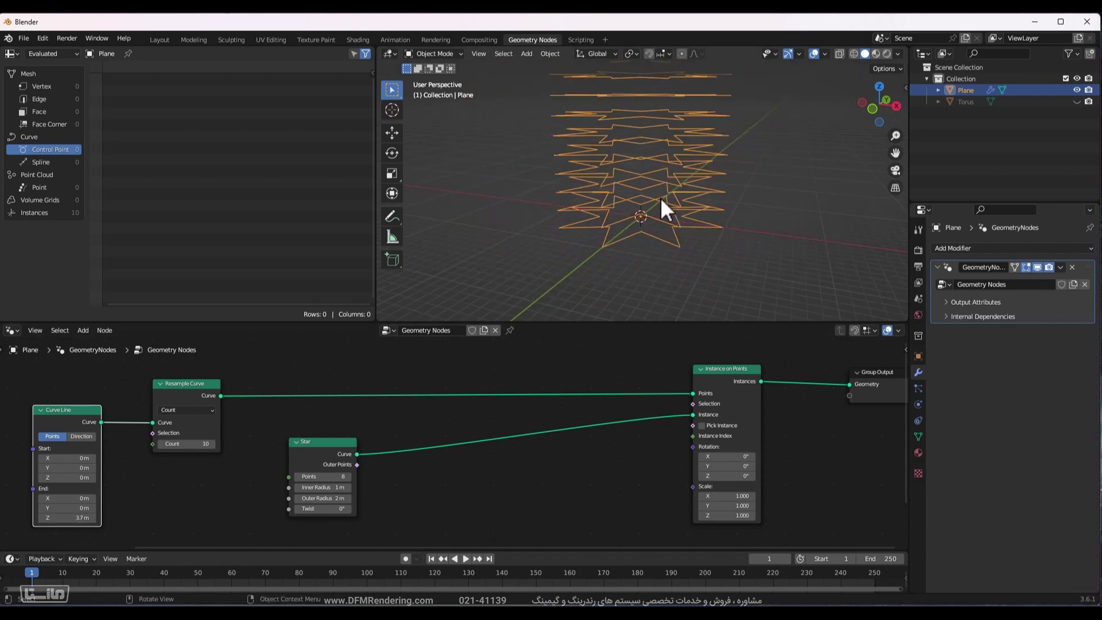
Set the Curve Line node's End Z value to 3 m and orbit around the stacked star instances.
middle_click_drag(660, 198, 692, 232)
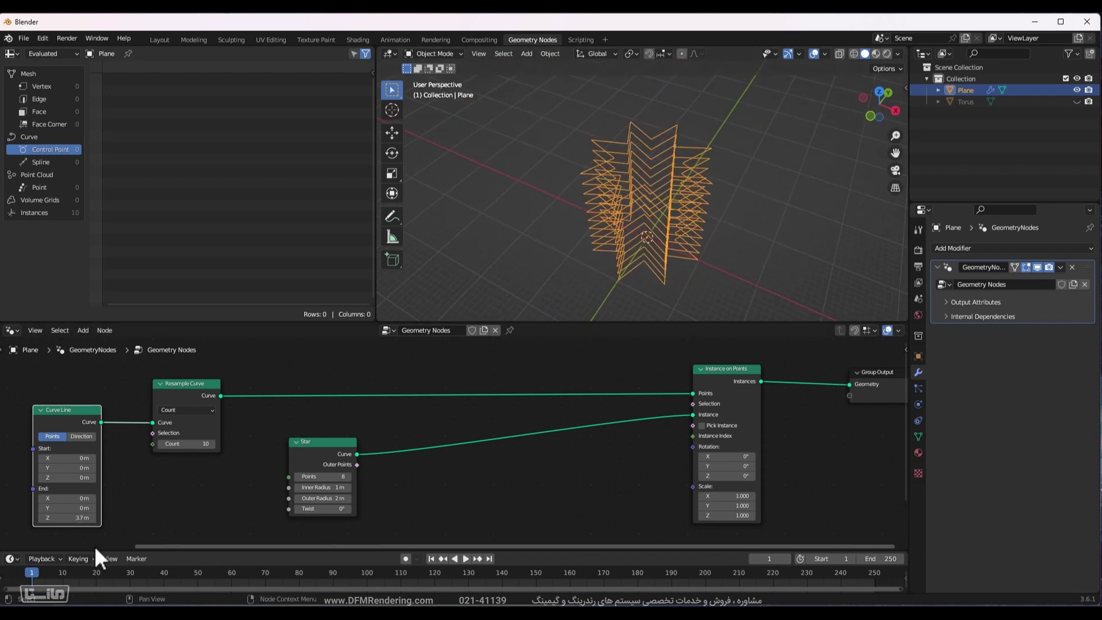
double_click(89, 517)
type("3")
key("Return")
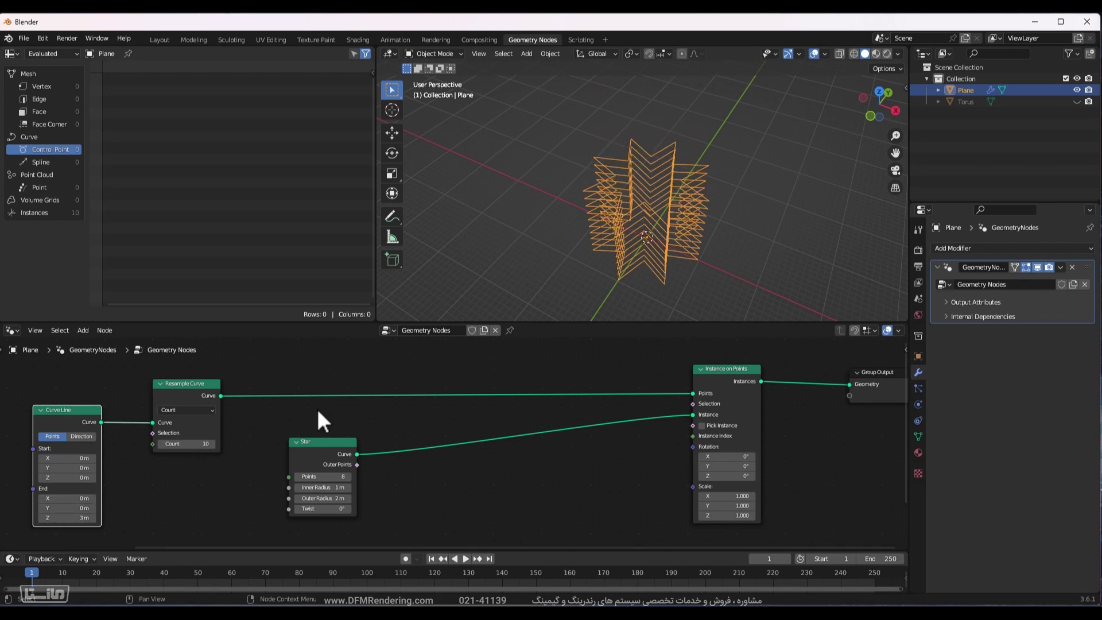
middle_click_drag(701, 243, 706, 181)
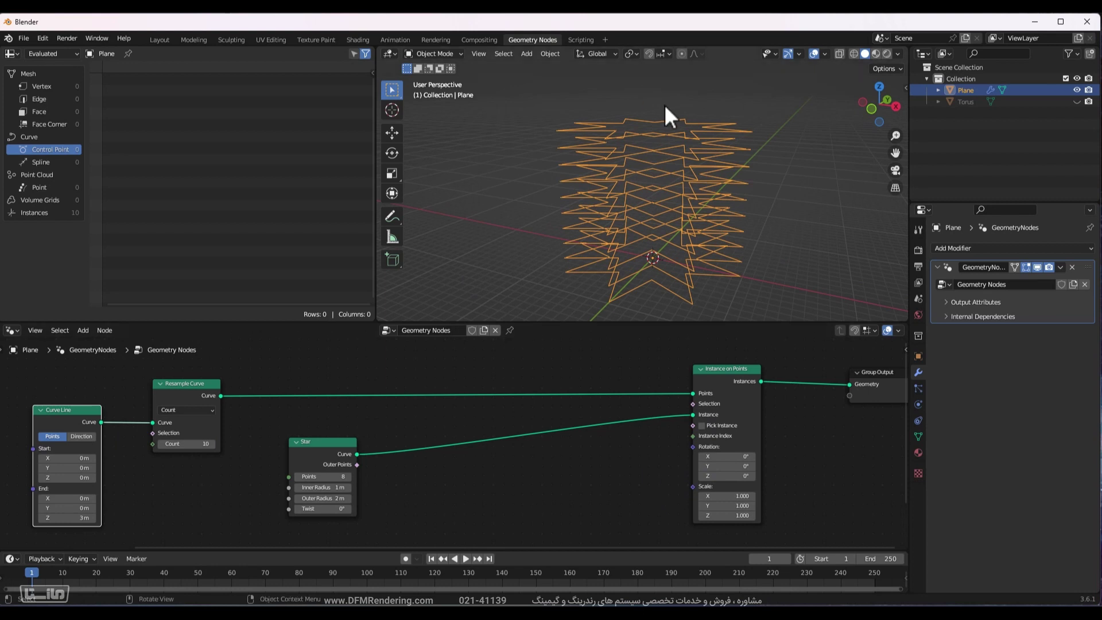
Move the Star node below Resample Curve and insert a Curve to Mesh node on its link to Instance on Points.
left_click_drag(320, 449, 179, 470)
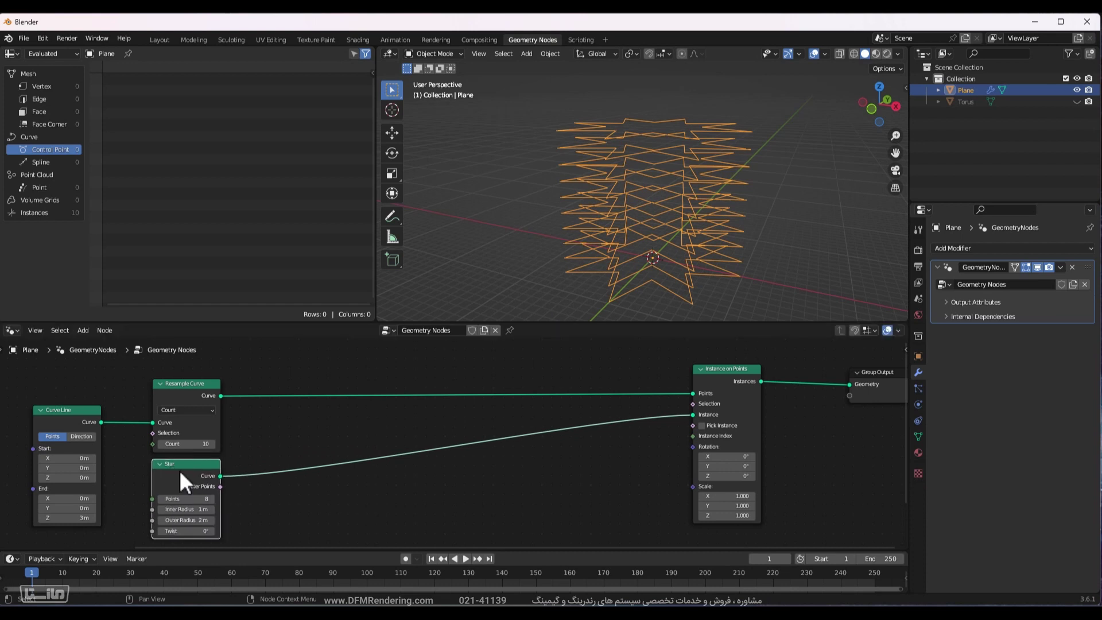
key("shift+a")
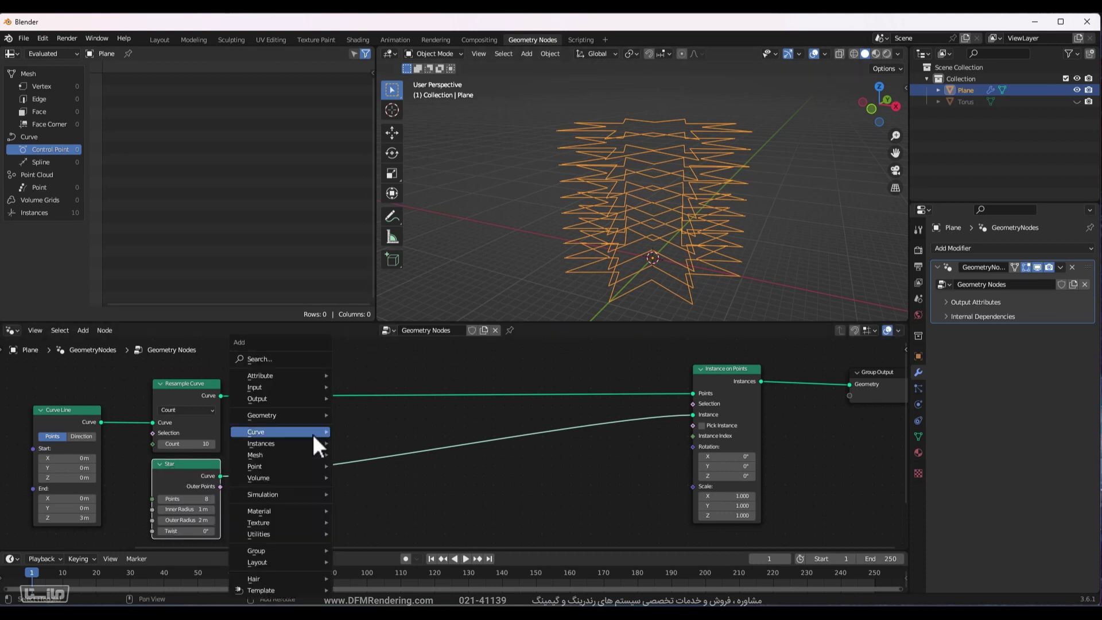
left_click(304, 359)
type("to mes")
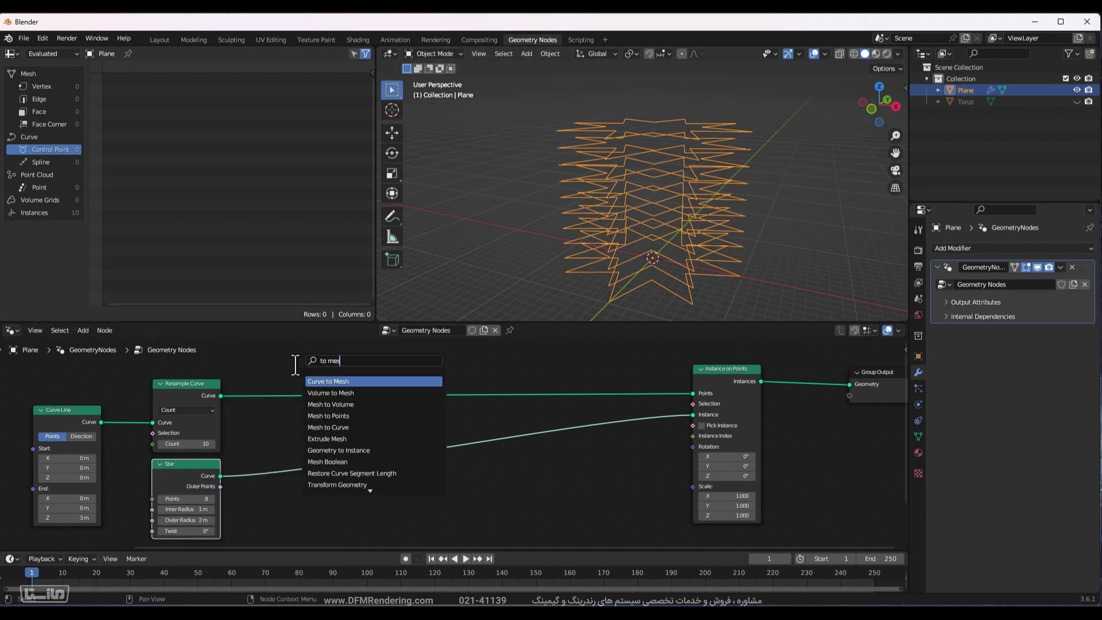
type("h")
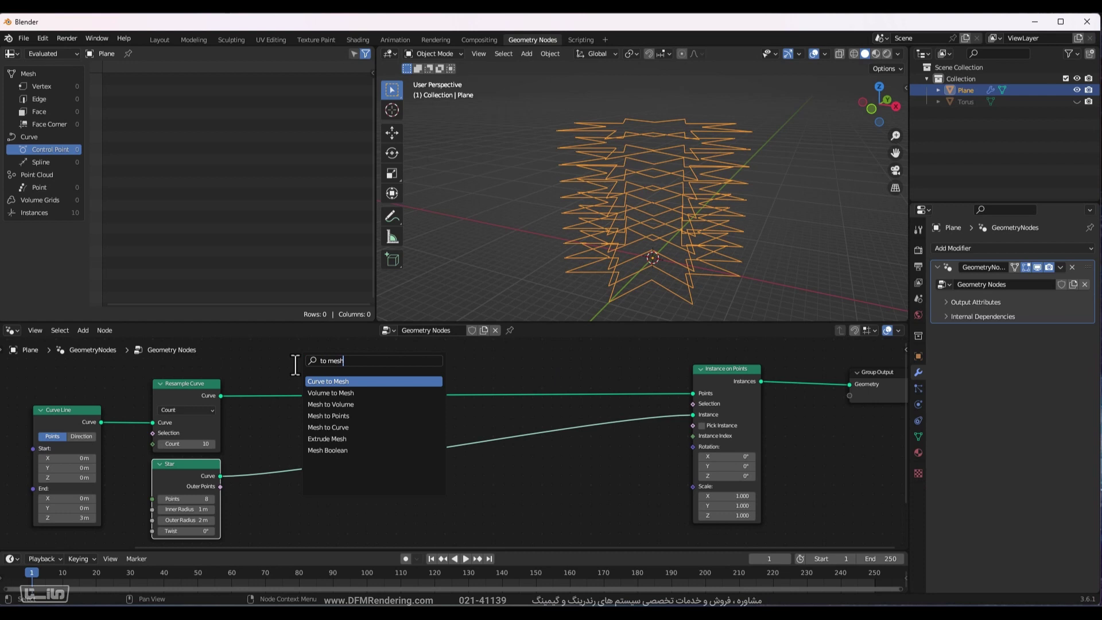
left_click(351, 382)
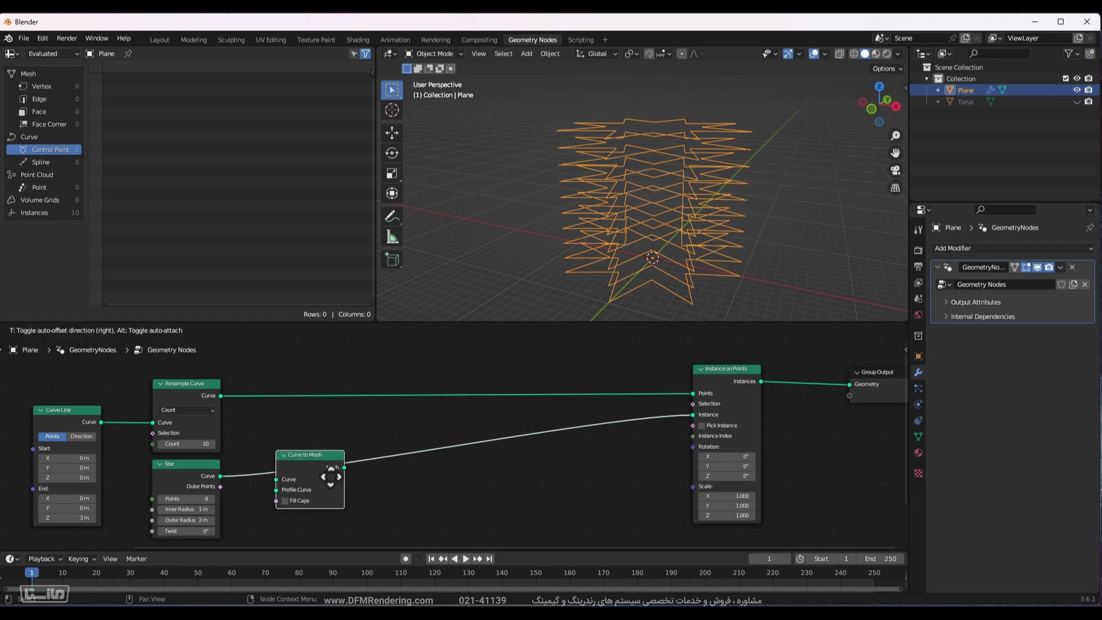
left_click(331, 478)
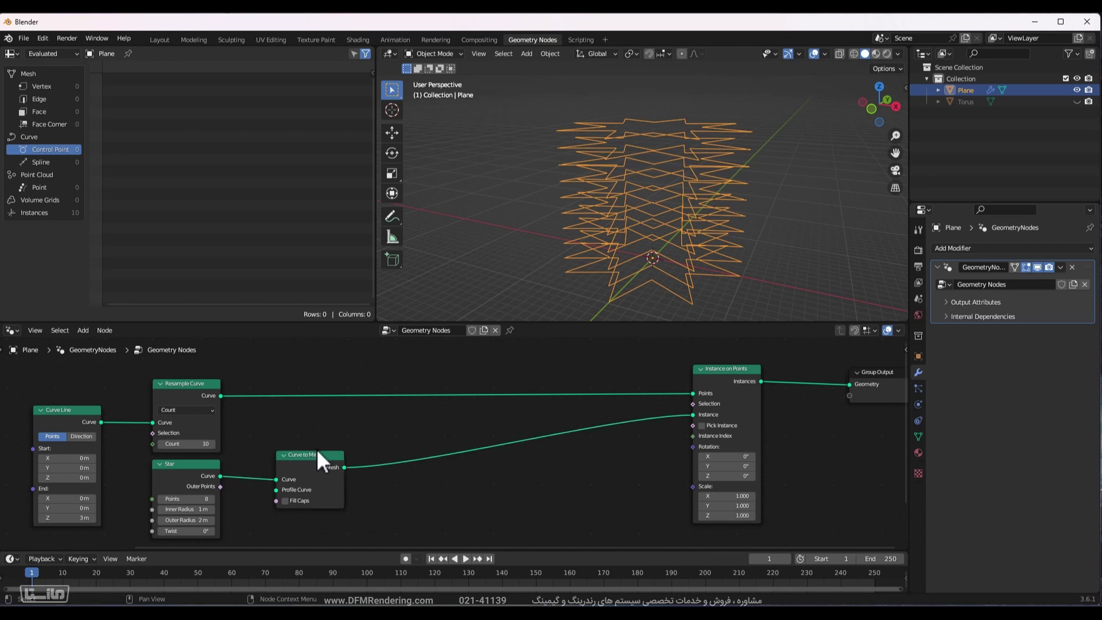
left_click_drag(317, 449, 412, 449)
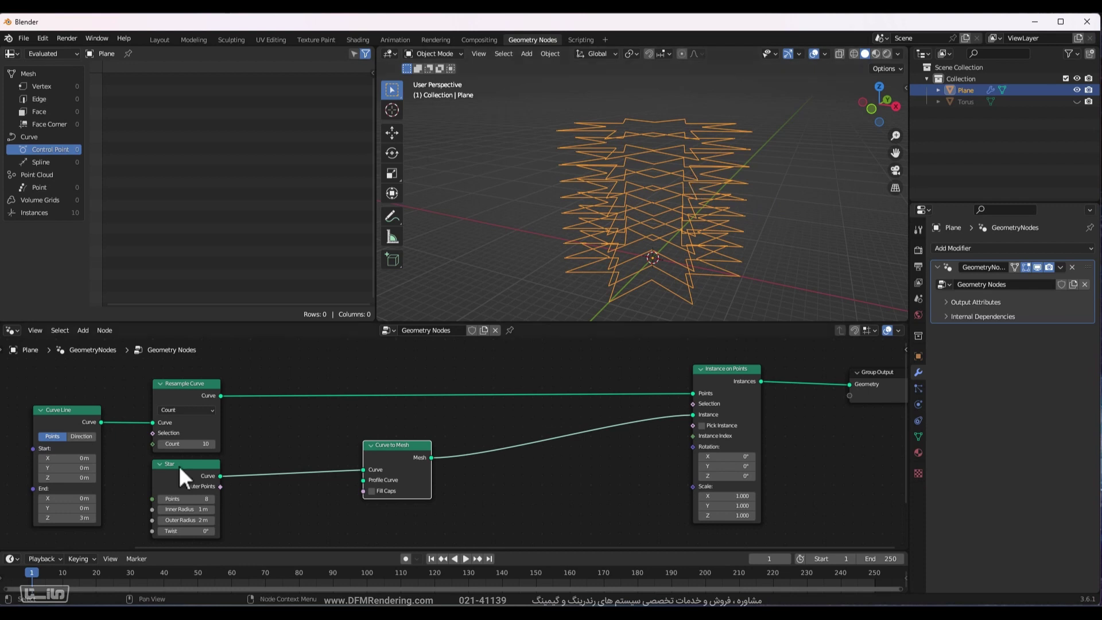
Place the Curve Circle node beside the Star node and link its Curve output to Curve to Mesh's Profile Curve input.
middle_click_drag(184, 480, 364, 411)
left_click_drag(30, 485, 523, 425)
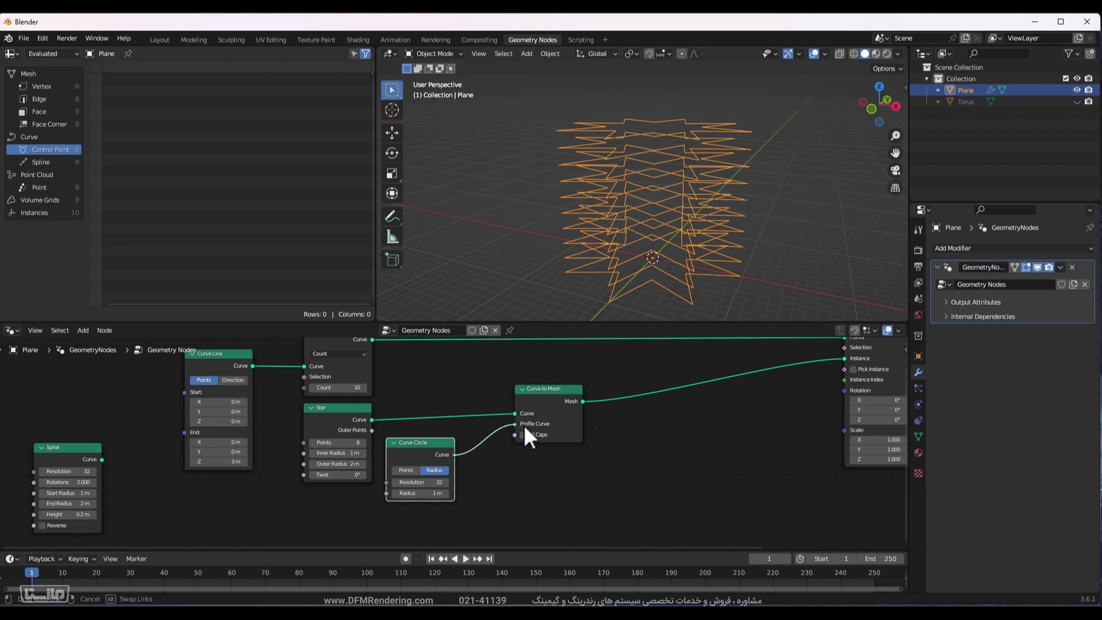
middle_click_drag(746, 448, 552, 450)
middle_click_drag(583, 404, 476, 452)
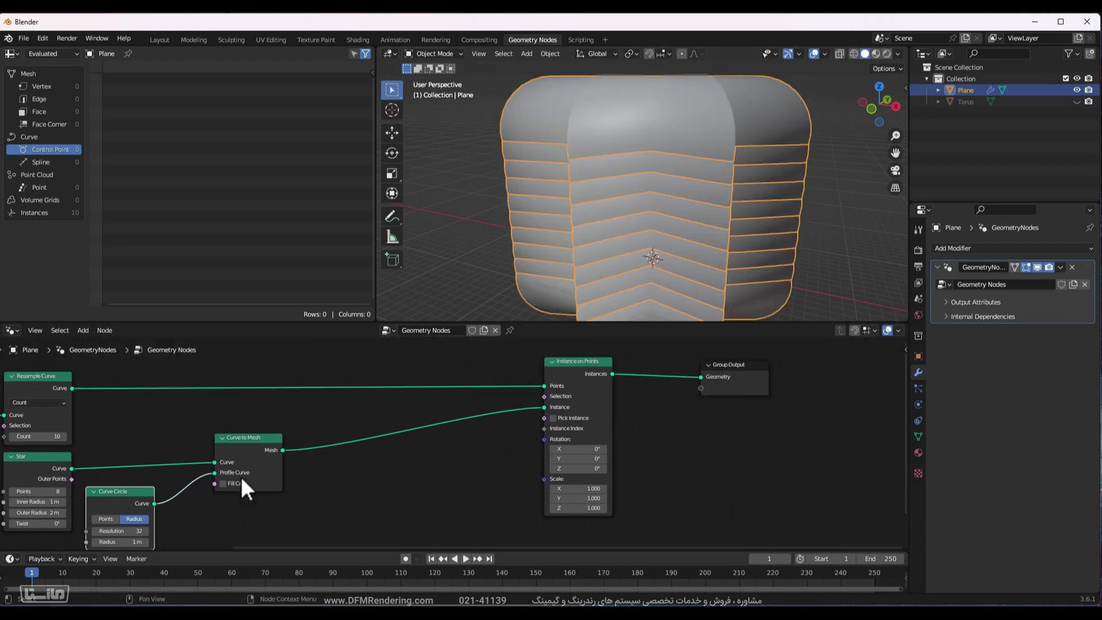
Preview Curve to Mesh alone by linking its Mesh output to Group Output, and move Group Output next to it.
left_click(249, 446, "ctrl+shift")
left_click_drag(745, 370, 460, 460)
middle_click_drag(364, 487, 571, 451)
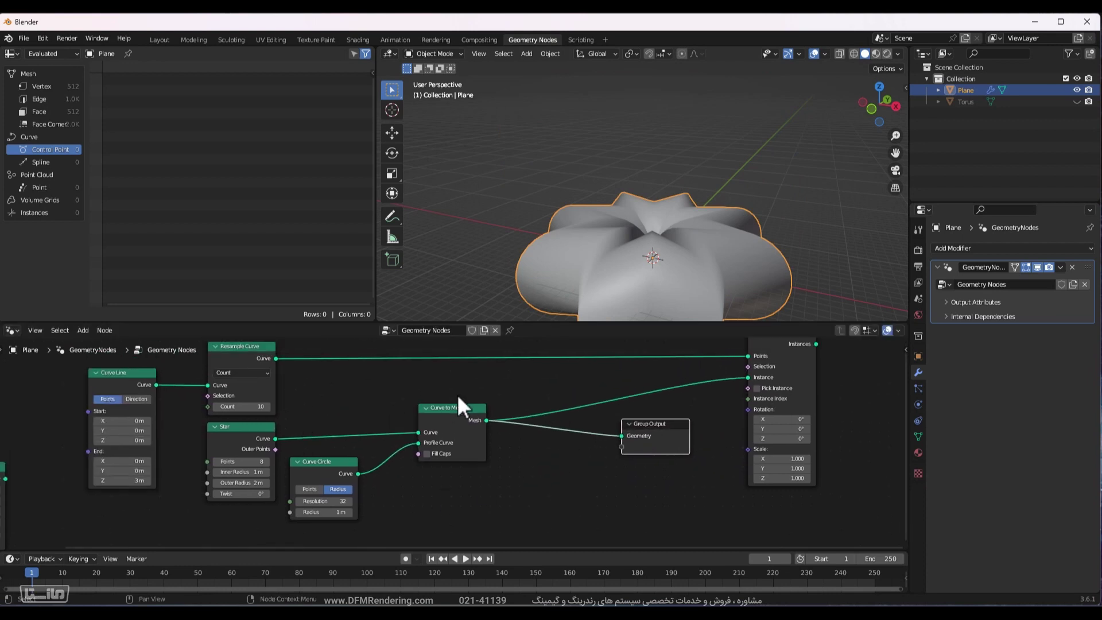
left_click_drag(458, 397, 472, 411)
Disconnect Curve Circle from the Profile Curve input to inspect the bare star, and reconnect it.
left_click_drag(433, 456, 422, 439)
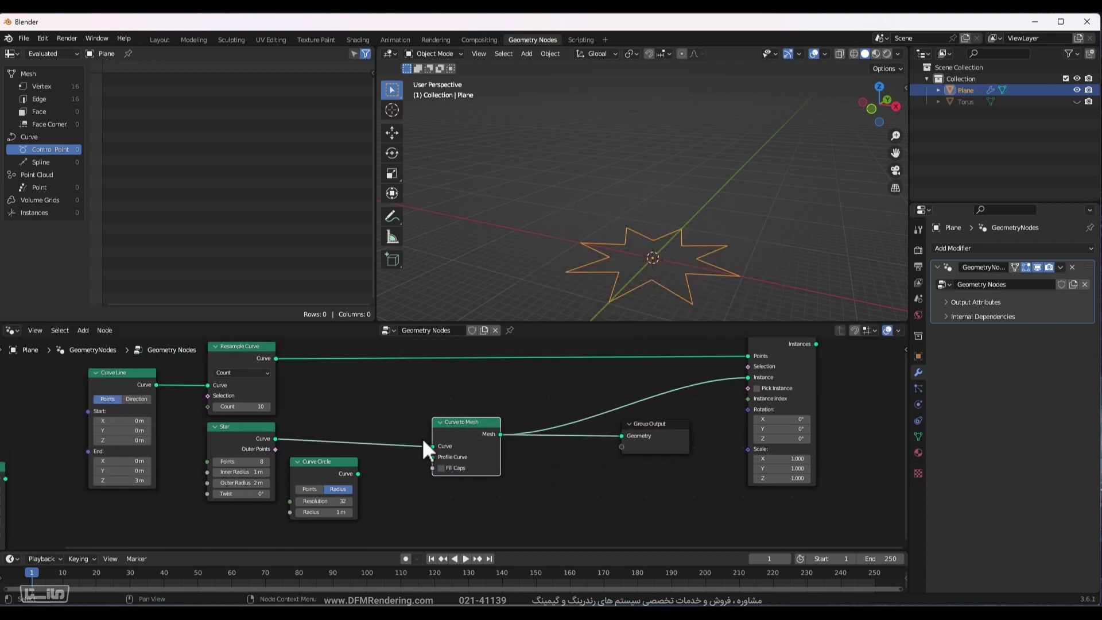
middle_click_drag(763, 254, 629, 242)
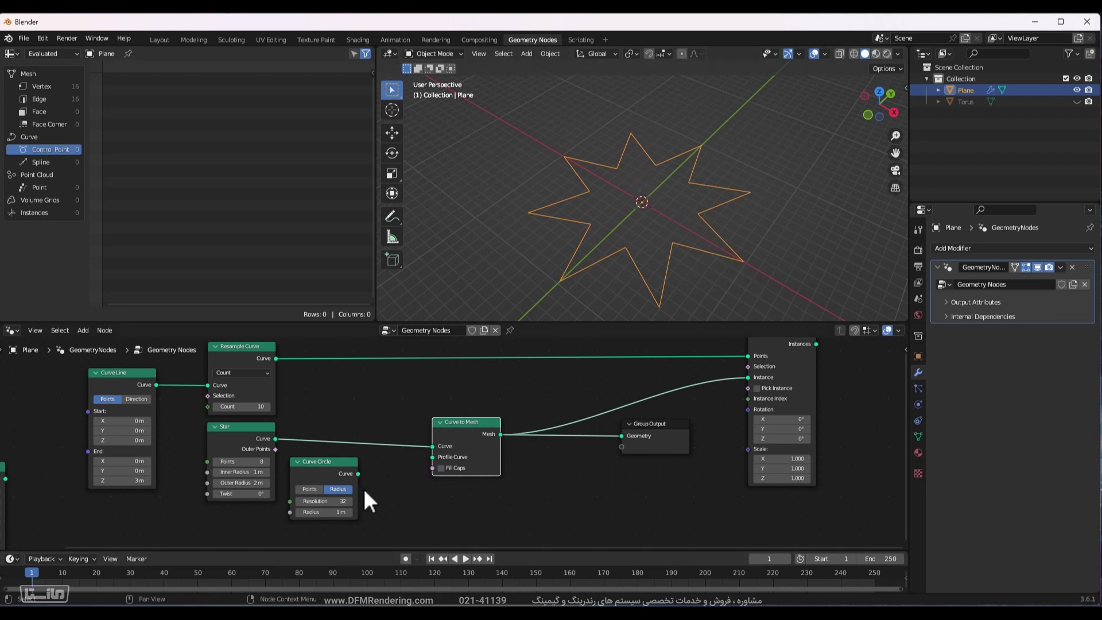
left_click_drag(358, 474, 427, 458)
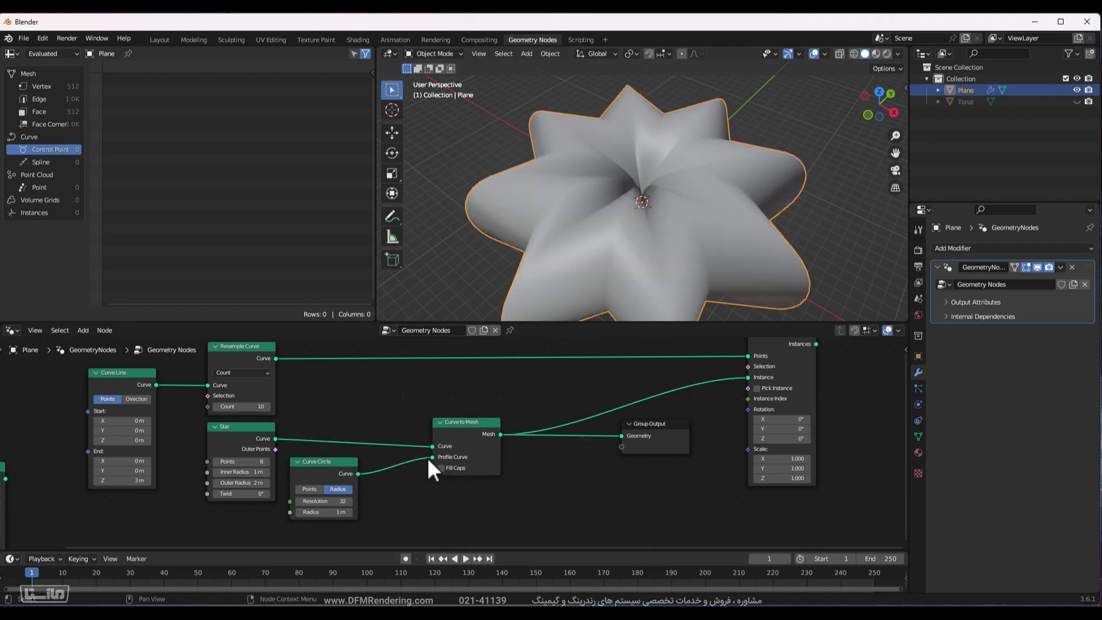
Reduce the Curve Circle node's radius to 0.11 m to give the star outline a thin tube profile.
left_click_drag(324, 512, 275, 512)
middle_click_drag(641, 190, 608, 263)
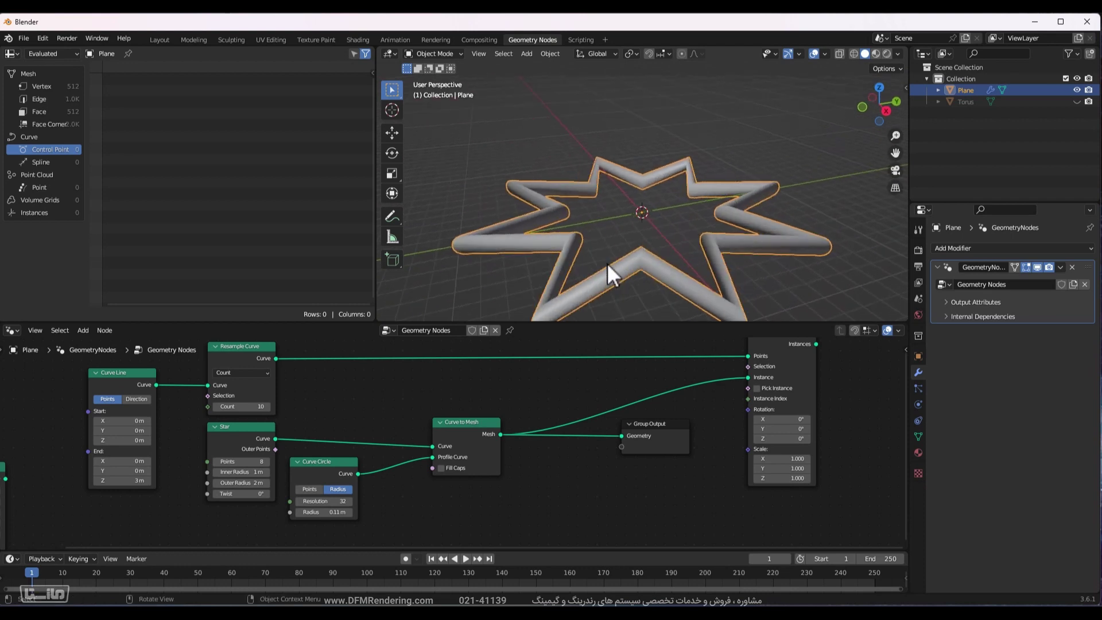
left_click(454, 433)
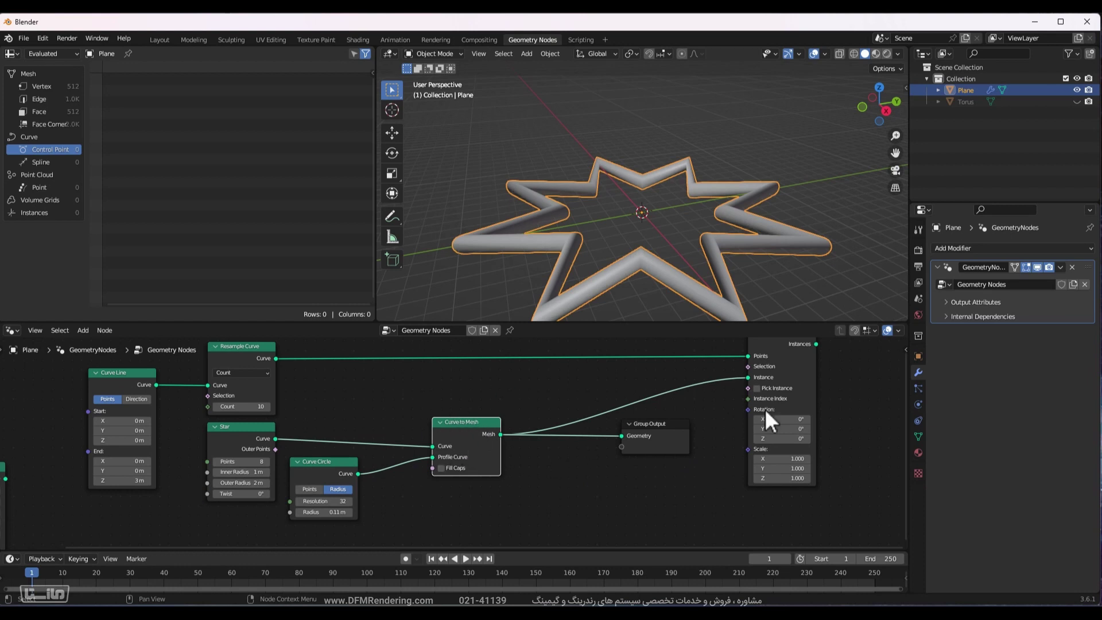
Move Group Output back beyond Instance on Points and link the Instances output to its Geometry input.
left_click(680, 424)
middle_click_drag(659, 439, 504, 456)
left_click_drag(504, 455, 777, 366)
scroll(723, 188, "down", 4)
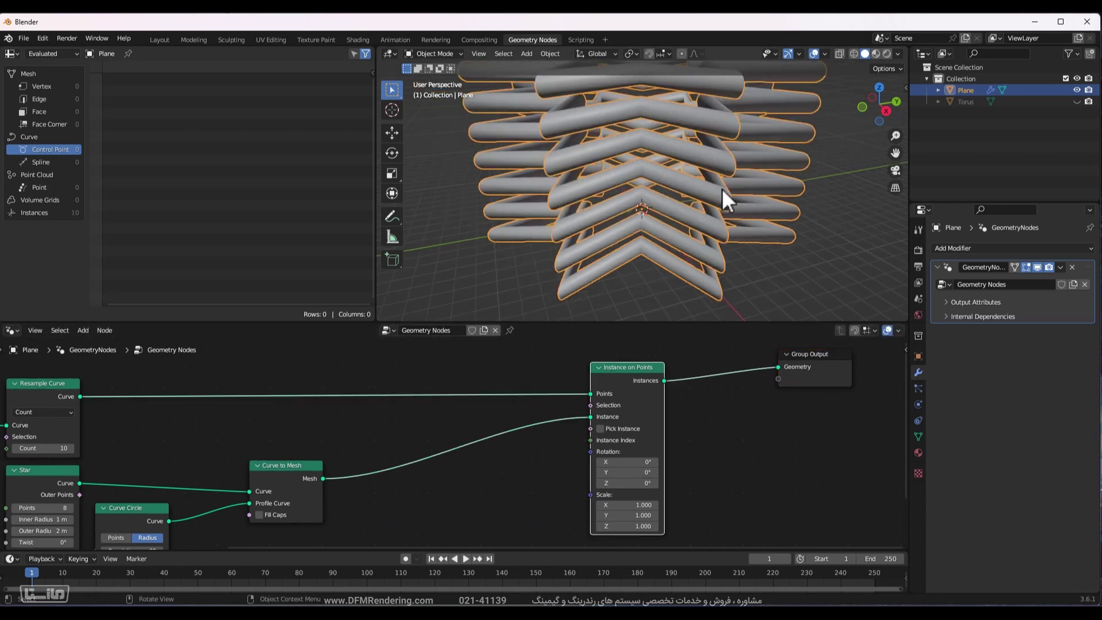
middle_click_drag(706, 233, 672, 176)
middle_click_drag(551, 352, 637, 522)
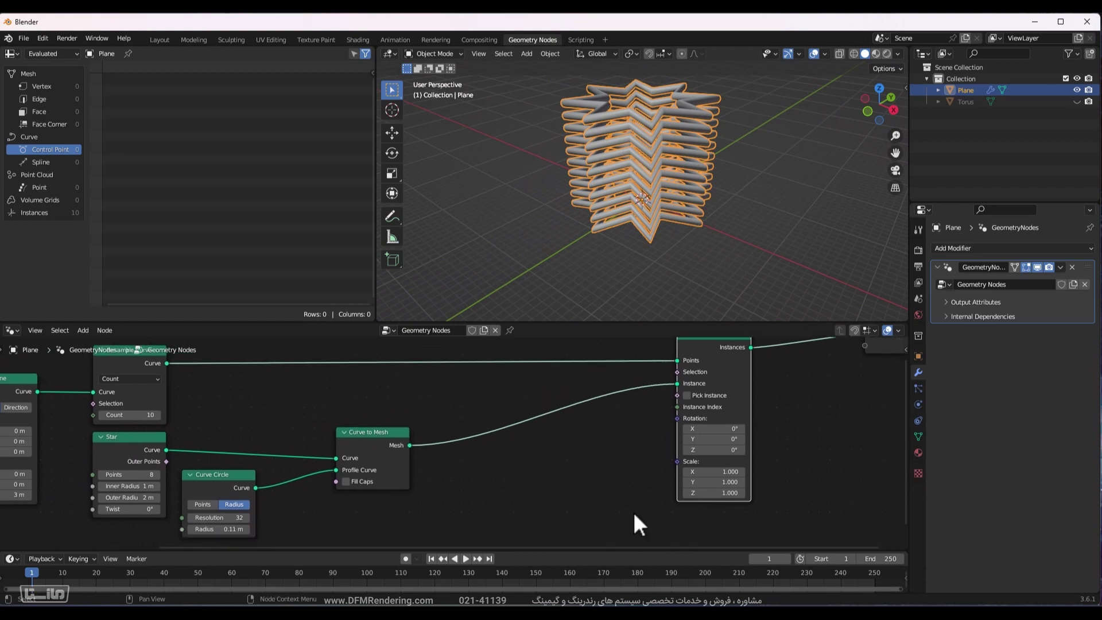
Duplicate the Star and Curve Circle nodes into the empty area below, with the copied Curve Circle under the copied Star.
scroll(648, 477, "down", 3)
scroll(603, 401, "left", 3)
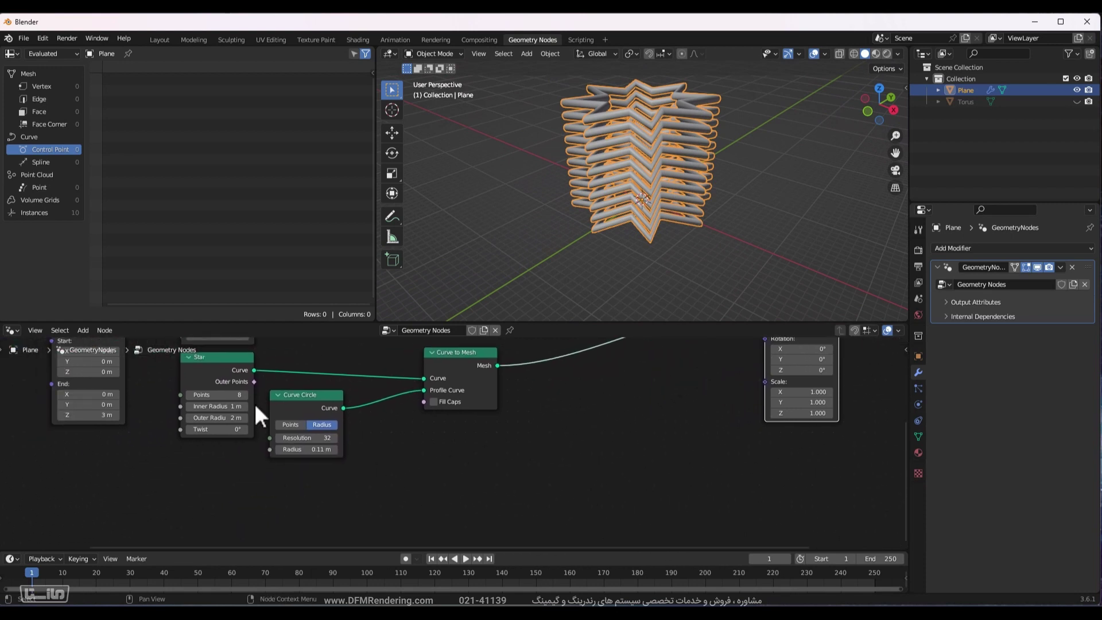
left_click(198, 356)
left_click(303, 401, "shift")
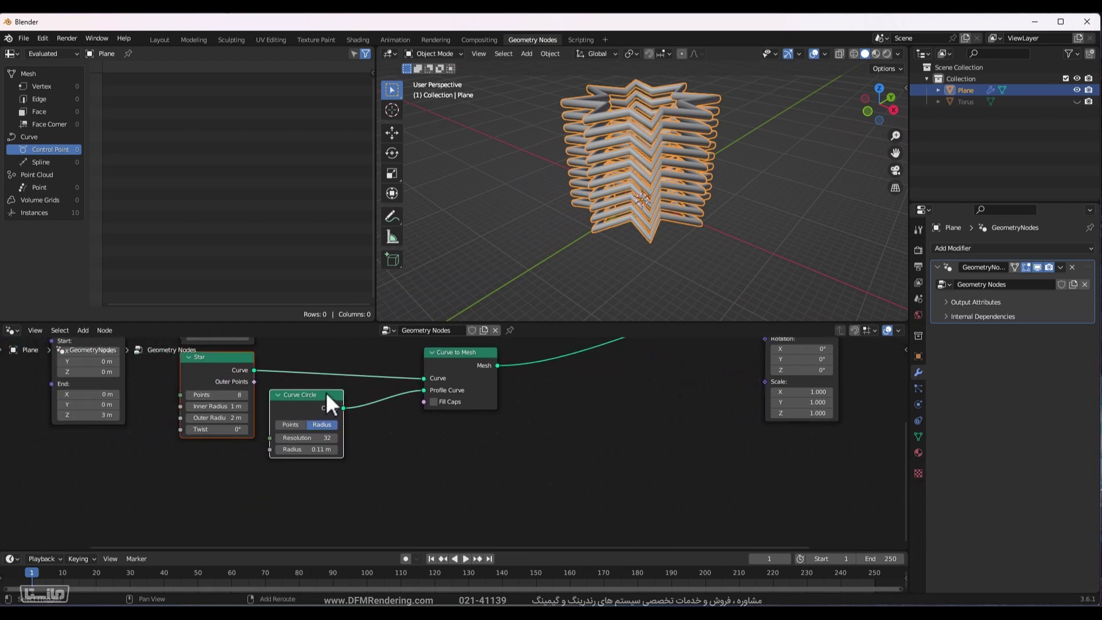
key("shift+d")
left_click(697, 492)
middle_click_drag(745, 481, 581, 379)
left_click_drag(417, 370, 376, 395)
left_click(560, 452)
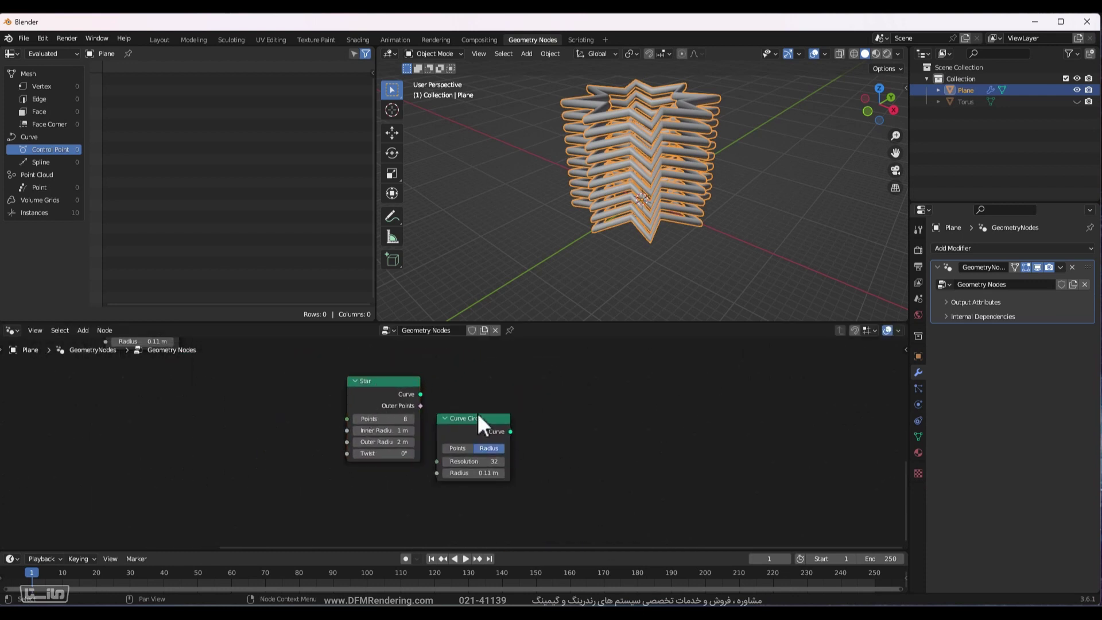
left_click_drag(480, 428, 377, 478)
Link the copied Star node's Curve output to Group Output and move Group Output down level with it.
left_click(375, 387, "ctrl+shift")
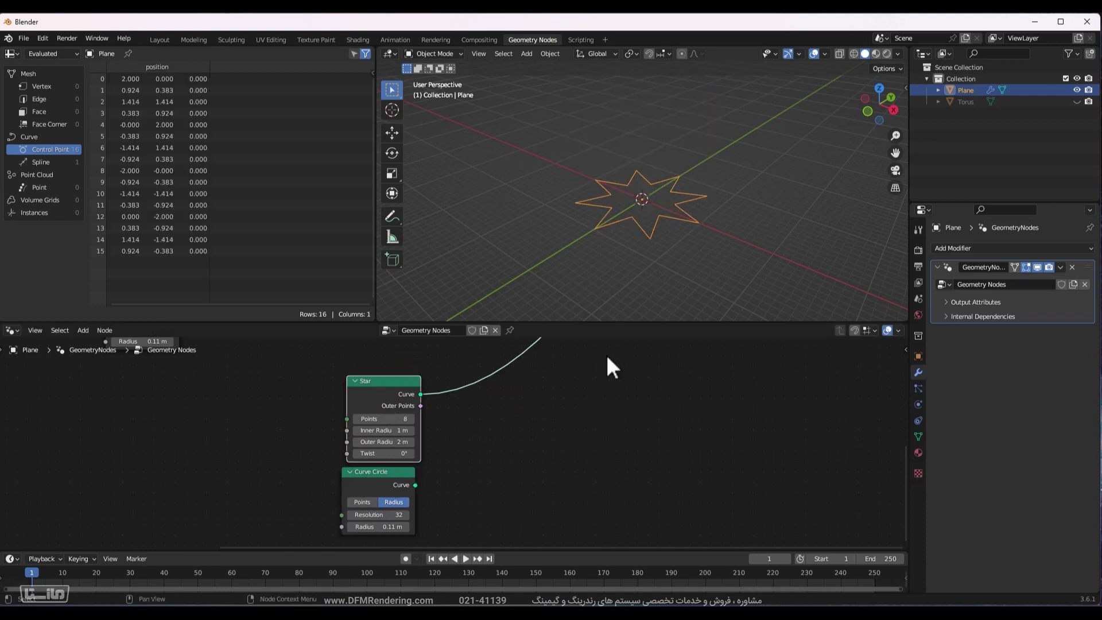
scroll(610, 371, "down", 6)
left_click_drag(574, 347, 595, 423)
scroll(599, 414, "up", 4)
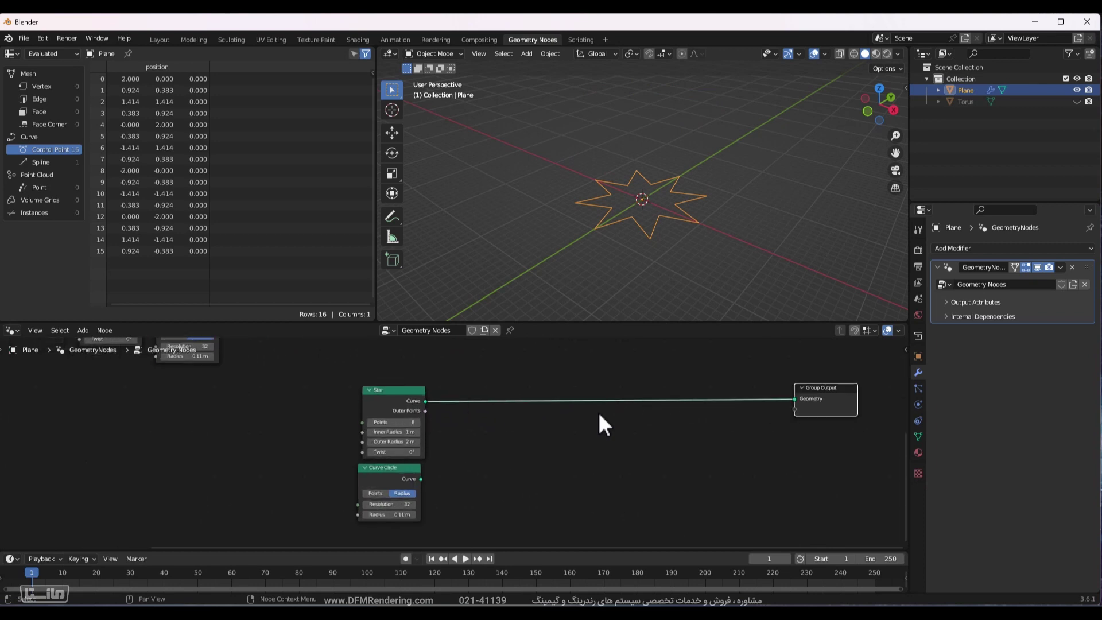
middle_click_drag(572, 438, 453, 447)
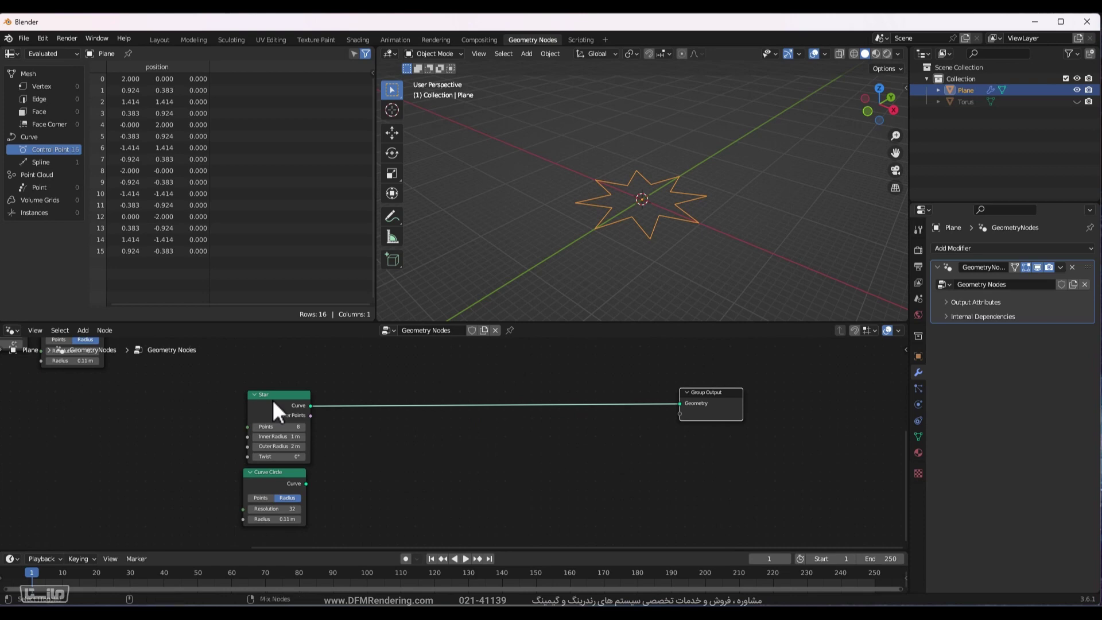
Merge the copied Star and Curve Circle through a quick-mix Join Geometry node, and delete that node after expanding it.
right_click_drag(272, 400, 268, 517, "ctrl+shift")
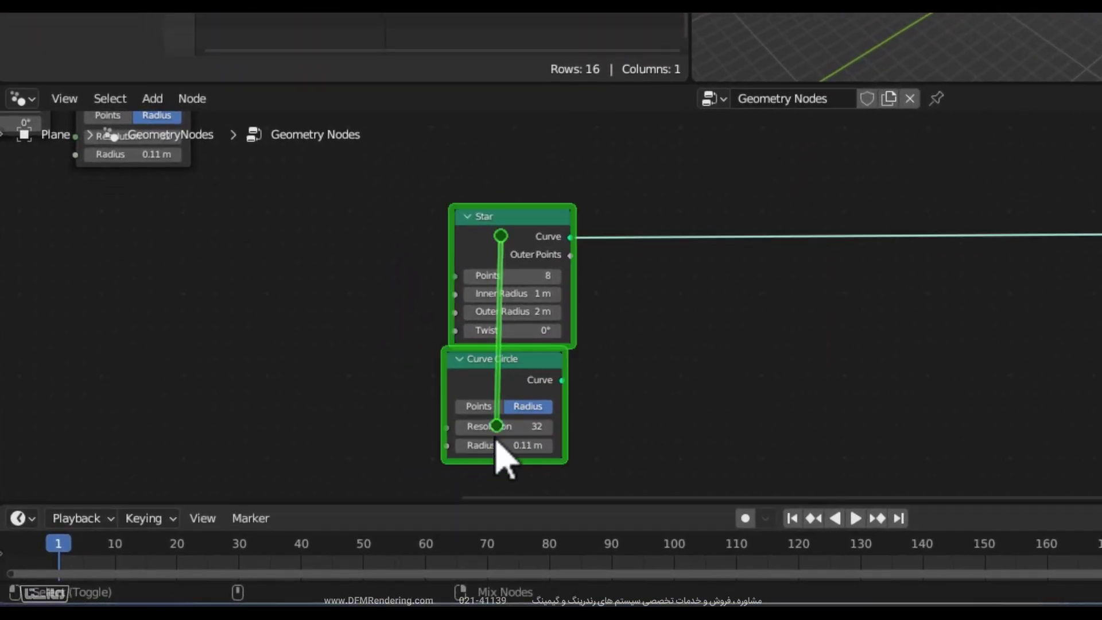
right_click_drag(497, 439, 508, 411, "ctrl+shift")
left_click_drag(534, 213, 518, 204)
left_click(646, 287)
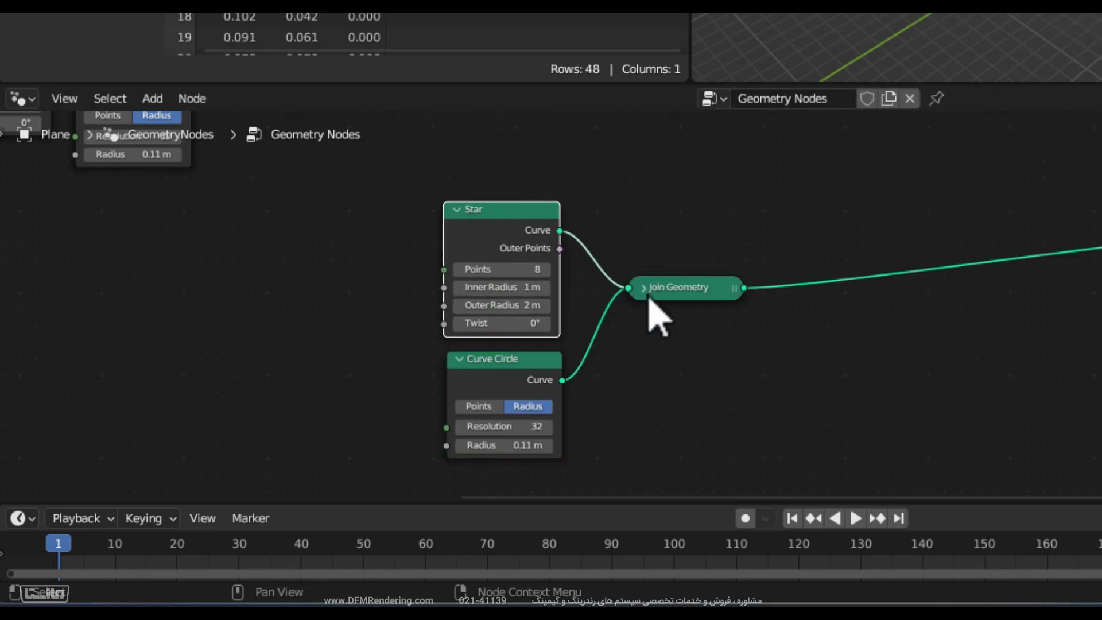
key("h")
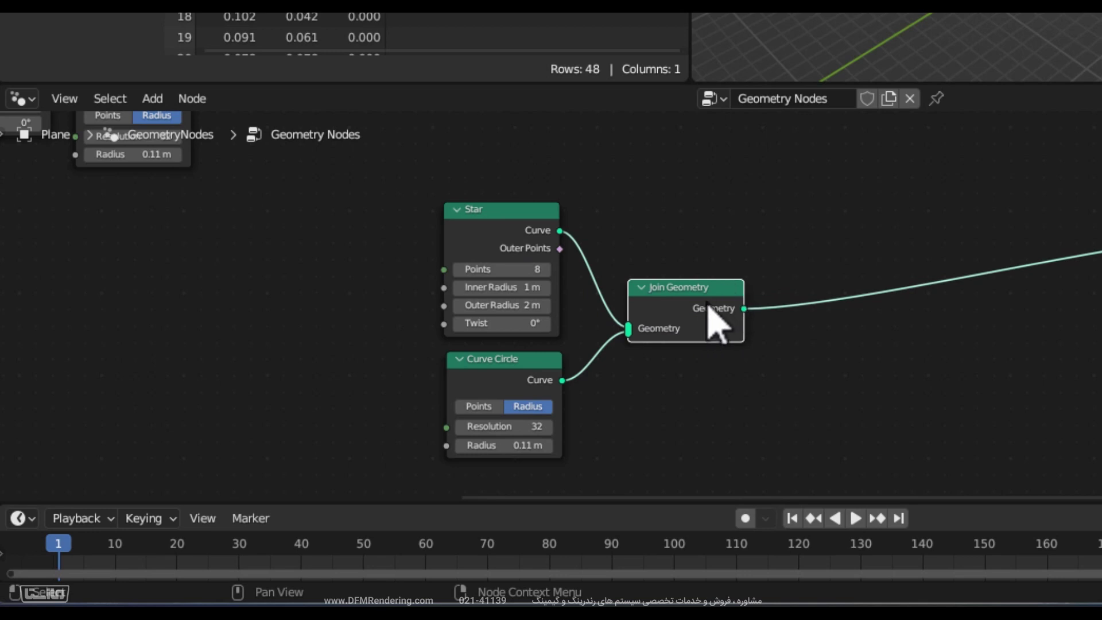
key("x")
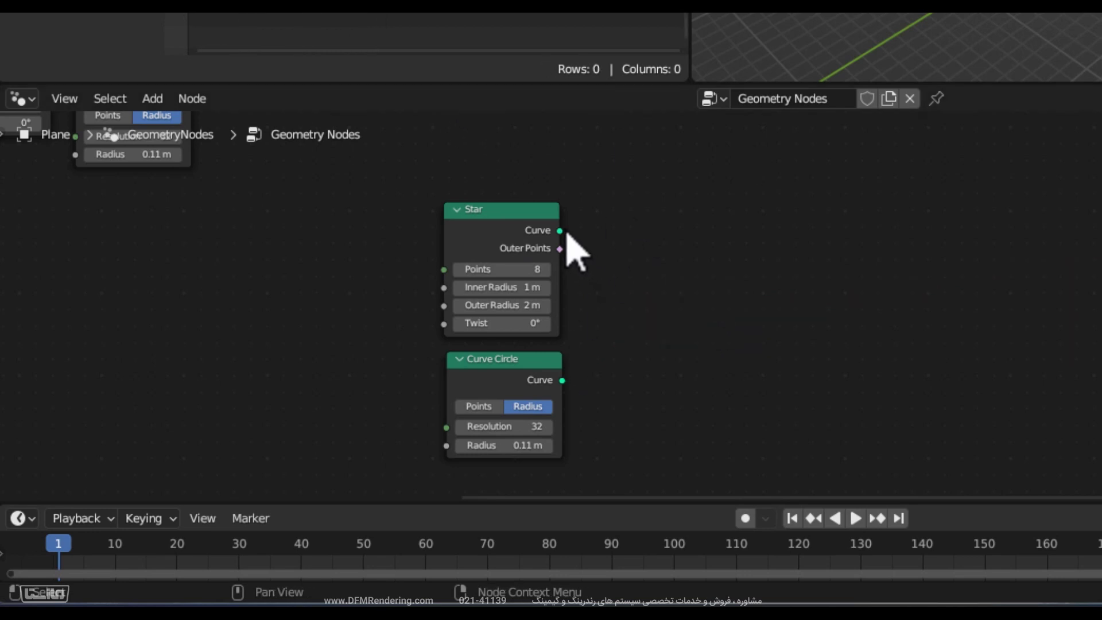
Add a Join Geometry node fed by the copied Star and Curve Circle curves, and link it to Group Output.
left_click_drag(559, 231, 763, 289)
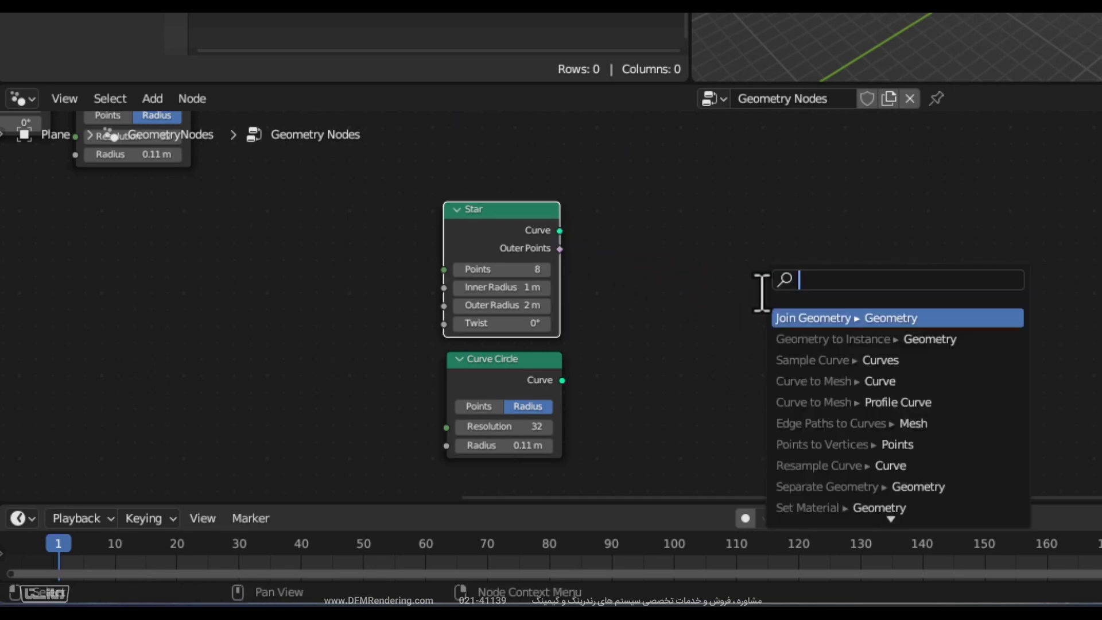
type("join")
key("Return")
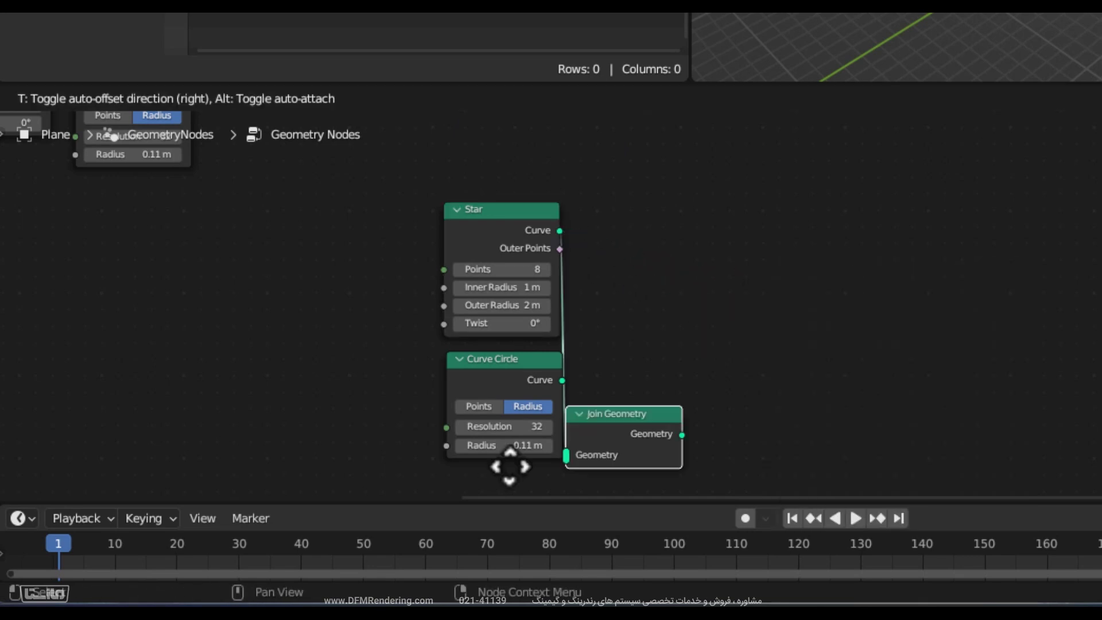
left_click(744, 330)
left_click_drag(562, 380, 744, 333)
left_click(825, 312, "ctrl+shift")
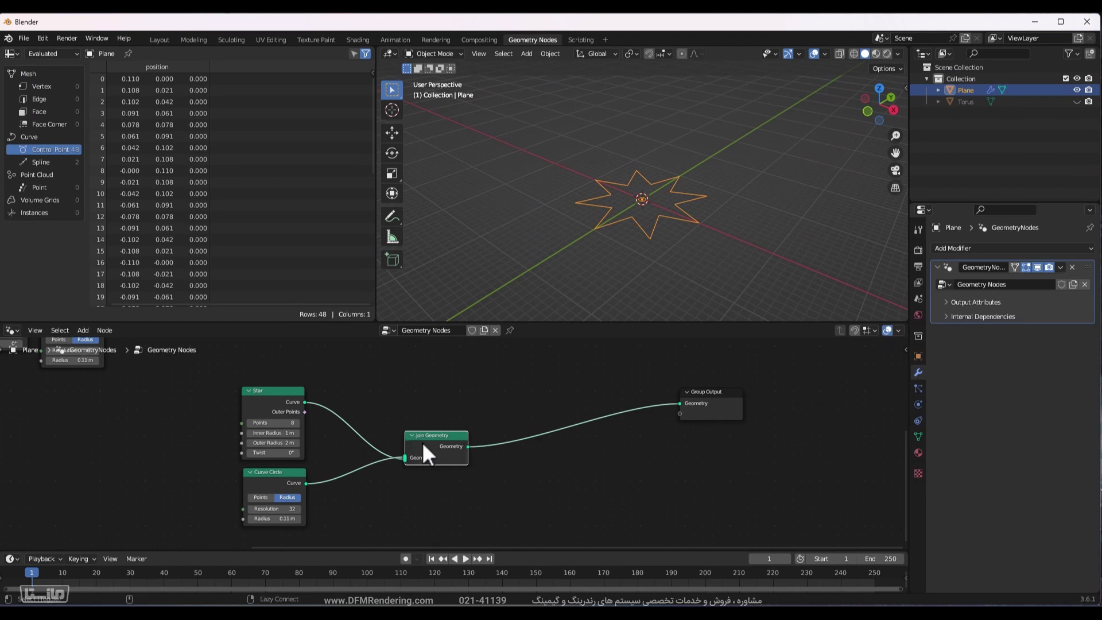
Cut the link between Join Geometry and Group Output, and undo the cut.
mouse_move(570, 367)
right_mouse_down("ctrl")
mouse_move(571, 477)
mouse_move(597, 459)
mouse_move(556, 451)
right_mouse_up("ctrl")
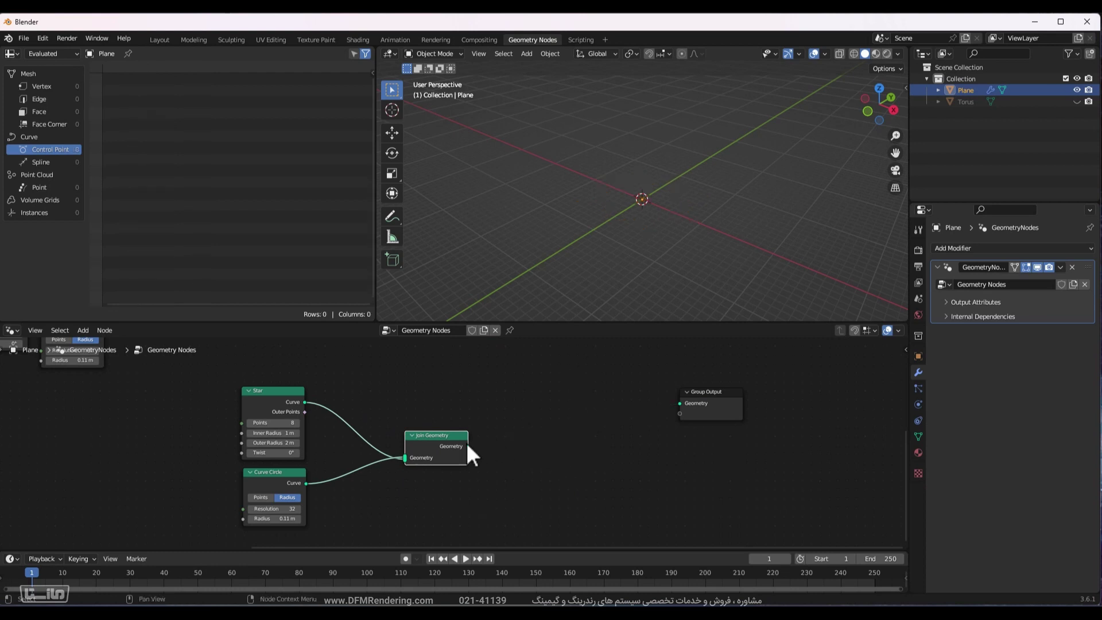
mouse_move(452, 447)
key("ctrl+z")
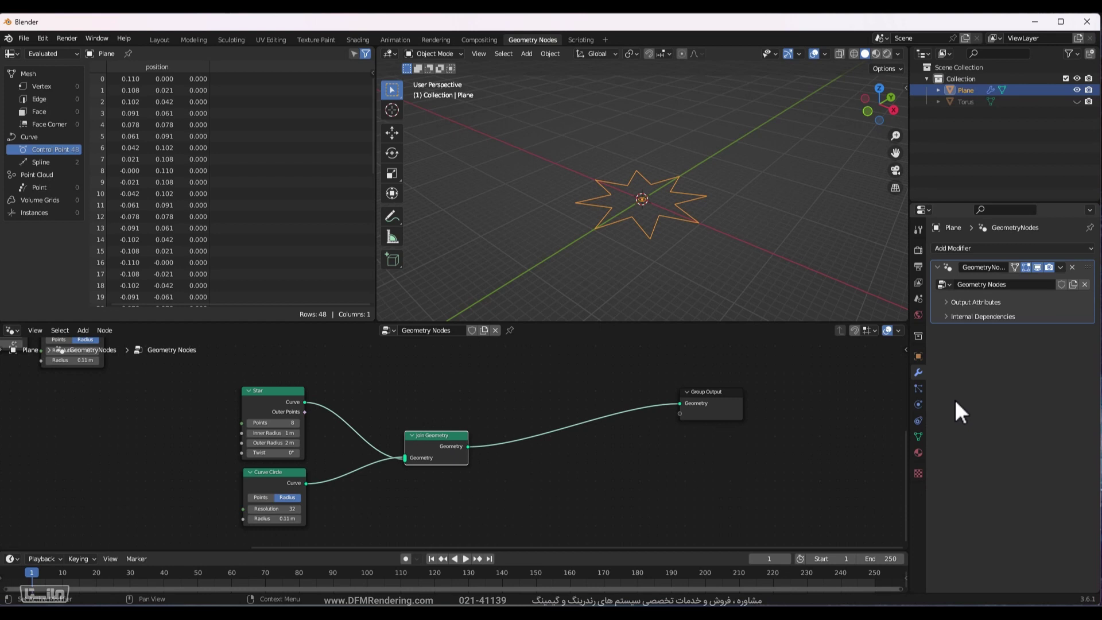
Shift the Join Geometry node aside, and set the Curve Circle radius to 1.48 m and the Star points to 13.
left_click_drag(448, 444, 466, 437)
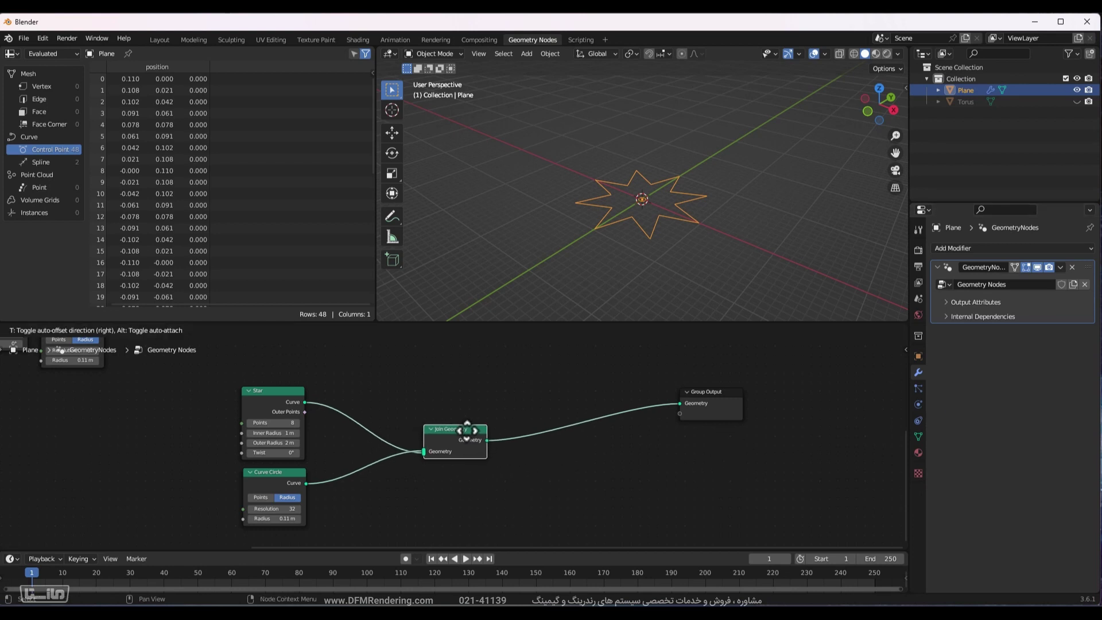
middle_click_drag(690, 123, 643, 211)
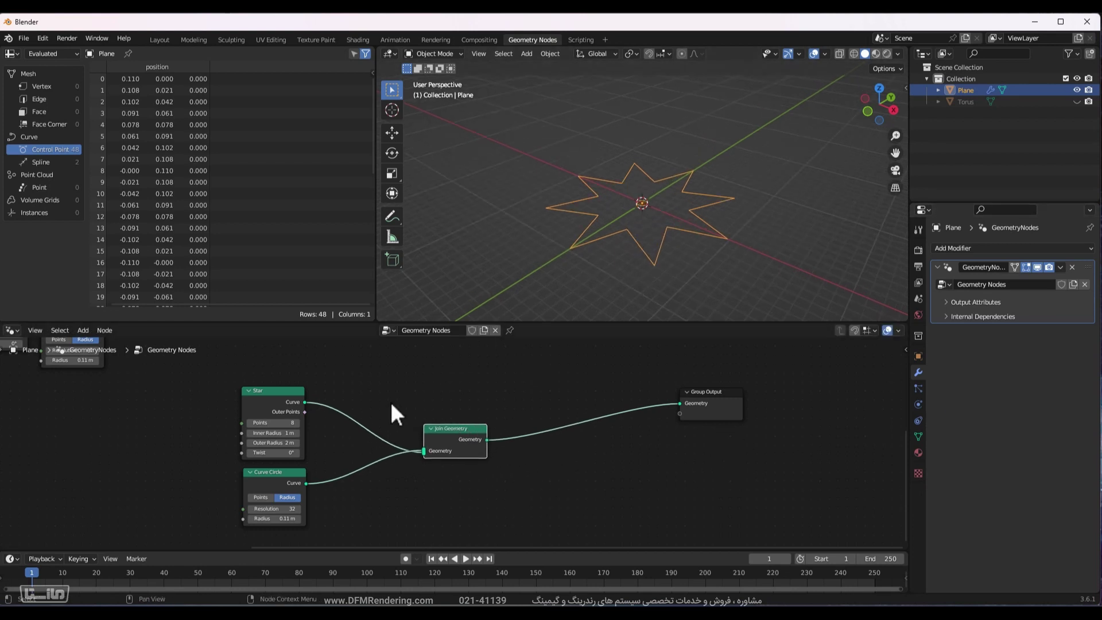
left_click_drag(270, 518, 330, 518)
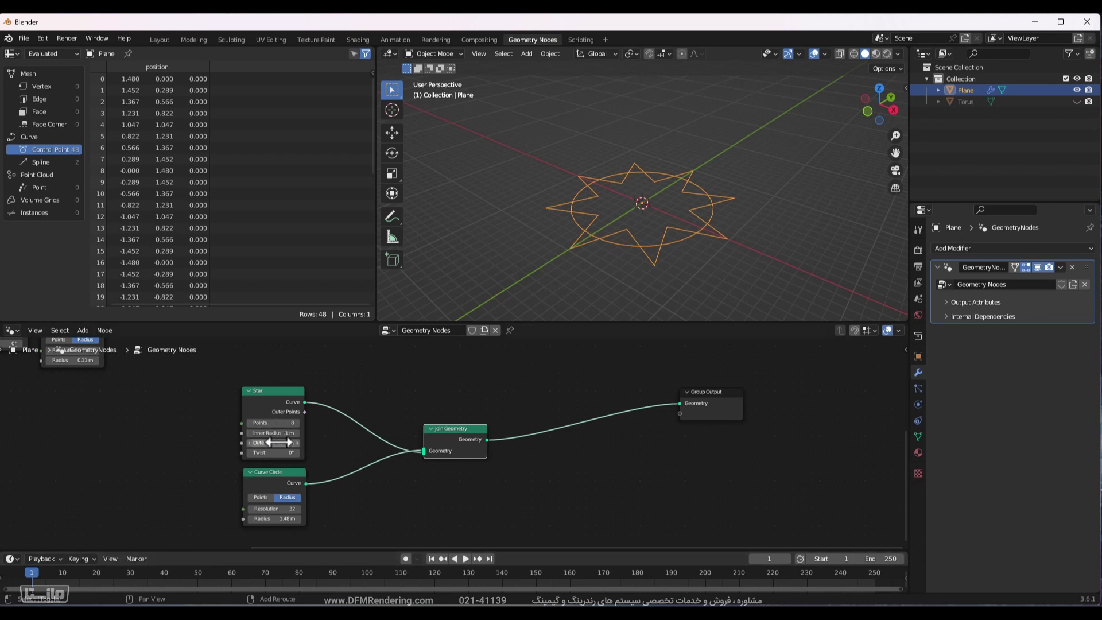
mouse_move(269, 422)
left_mouse_down()
mouse_move(322, 423)
mouse_move(267, 423)
left_mouse_up()
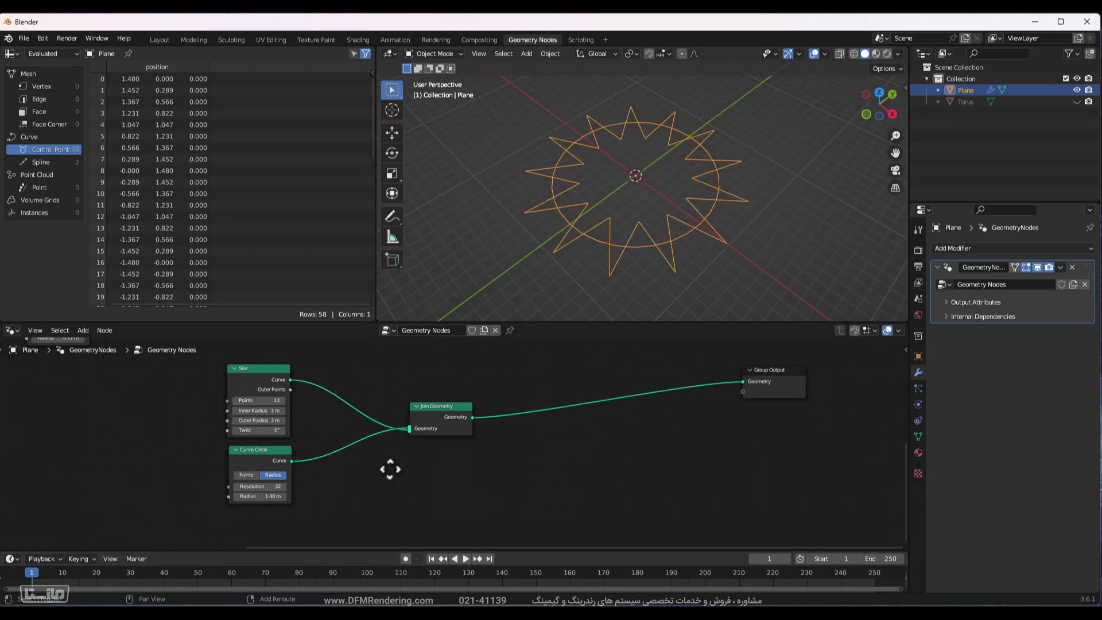
Add a Quadrilateral curve primitive below the Curve Circle node and link its Curve output to Join Geometry.
key("shift+a")
mouse_move(380, 428)
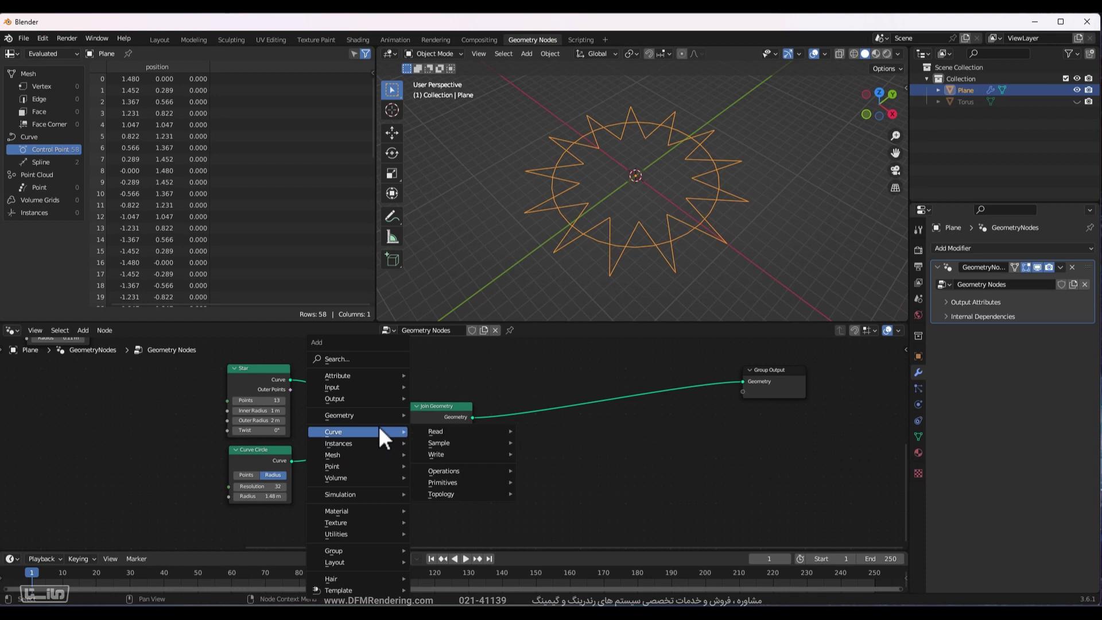
mouse_move(481, 481)
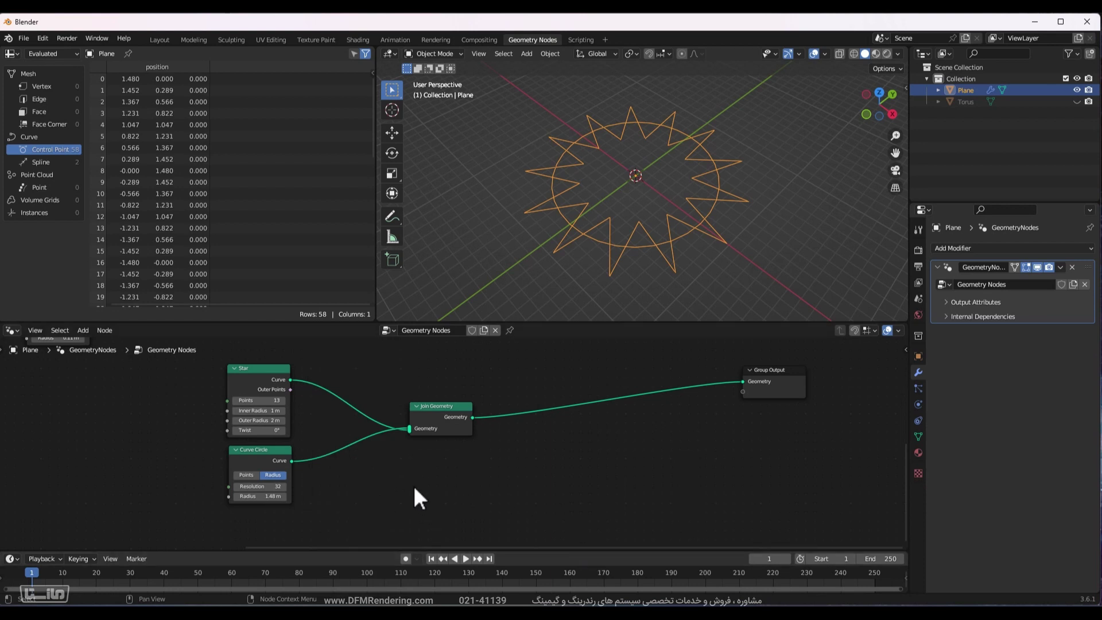
key("shift+a")
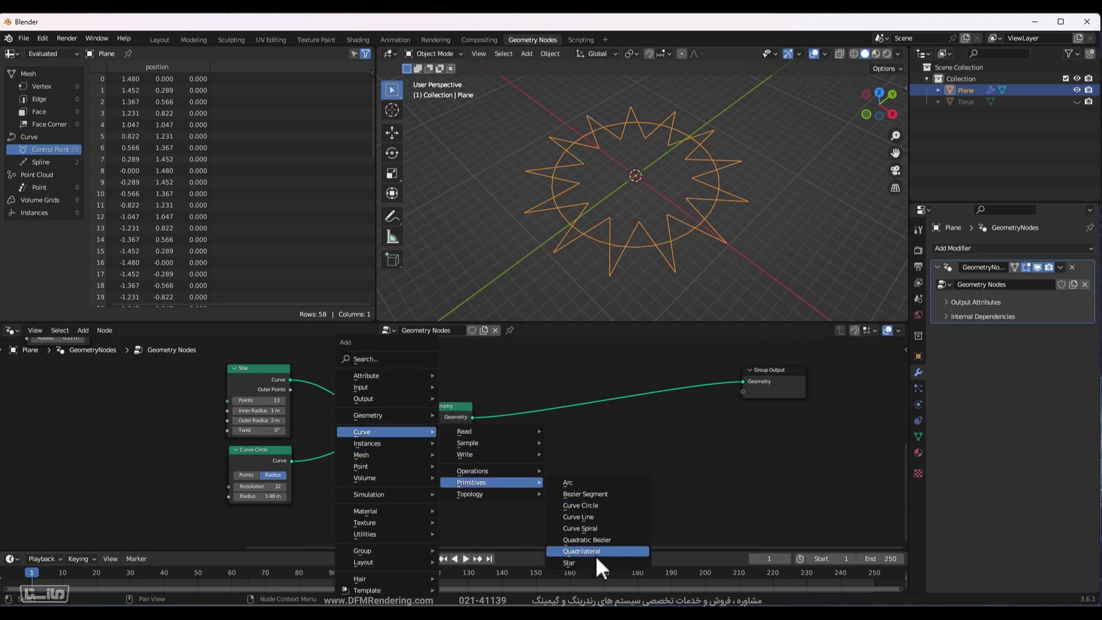
left_click(595, 552)
left_click(281, 529)
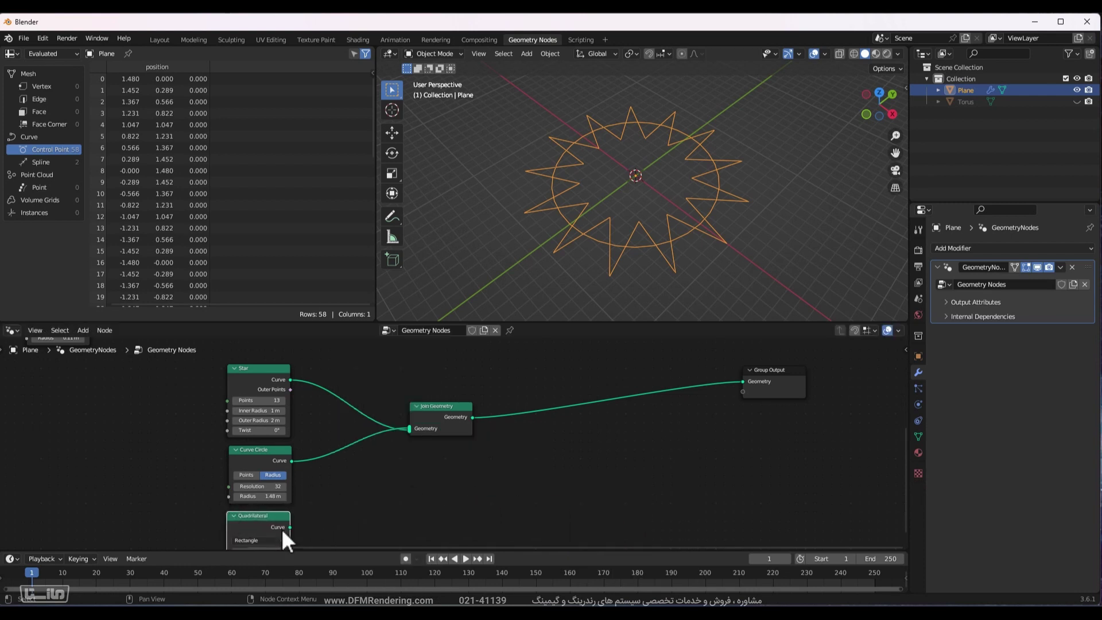
left_click_drag(291, 527, 409, 429)
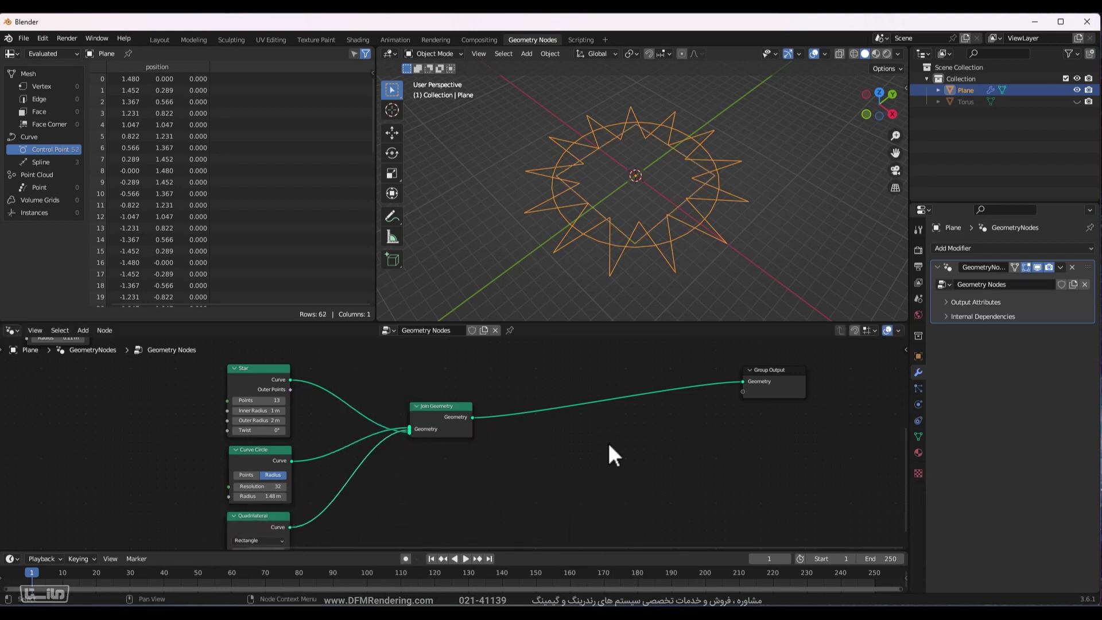
Set the Quadrilateral's width to about 2.22 m and cut its link to Join Geometry.
middle_click_drag(427, 508, 472, 445)
left_click_drag(324, 490, 709, 485)
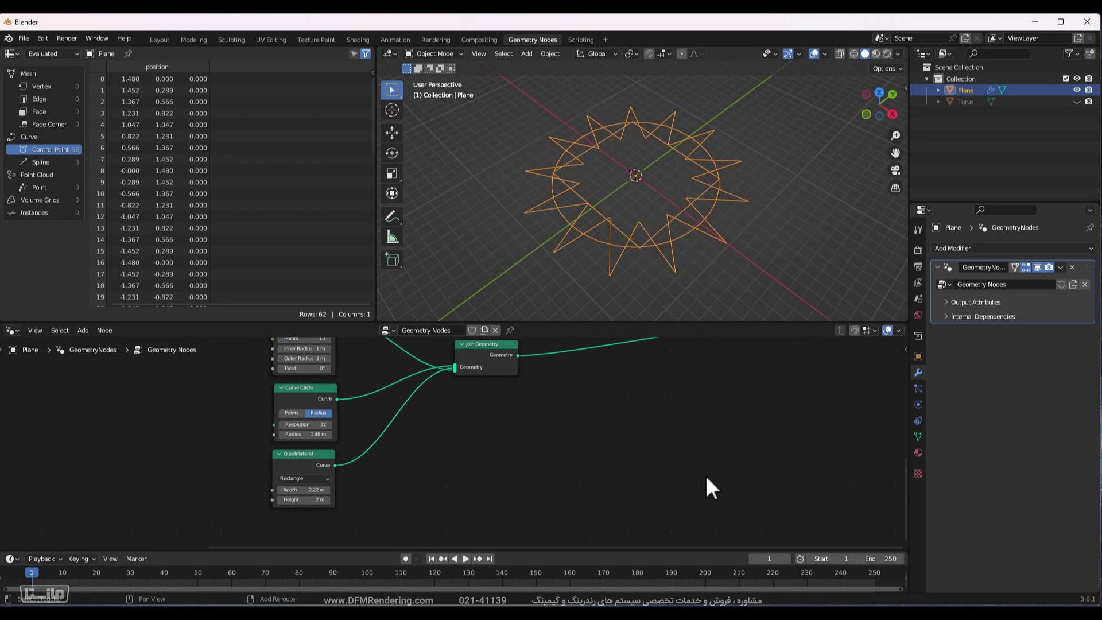
middle_click_drag(682, 469, 572, 504)
right_click_drag(348, 438, 367, 459, "ctrl")
middle_click_drag(404, 314, 389, 347)
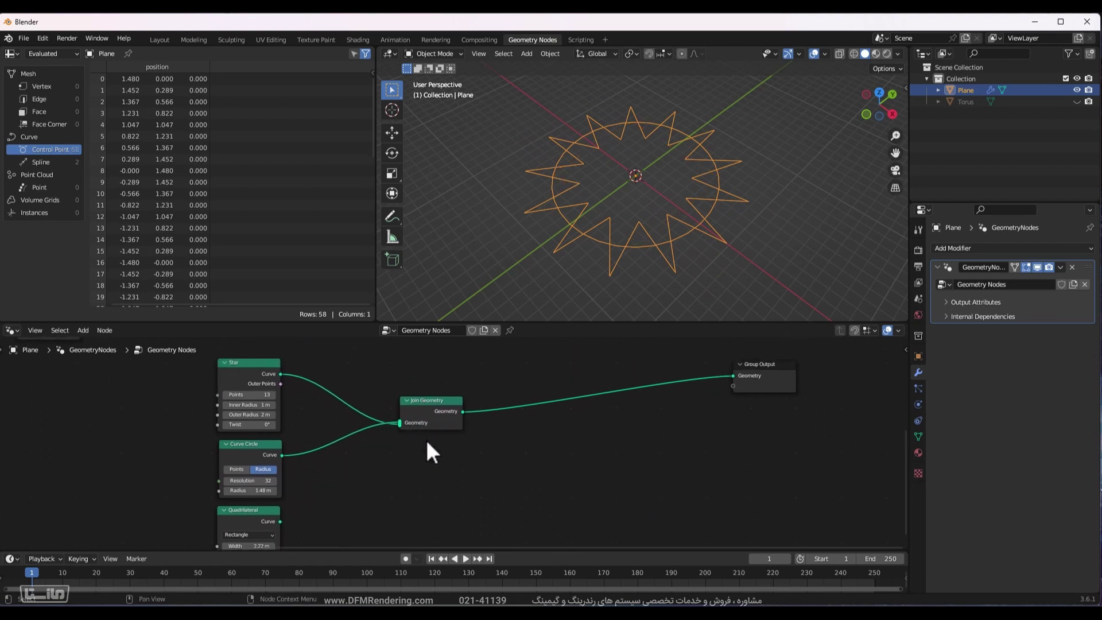
Insert a Fill Curve node on the link between Join Geometry and Group Output.
key("shift+a")
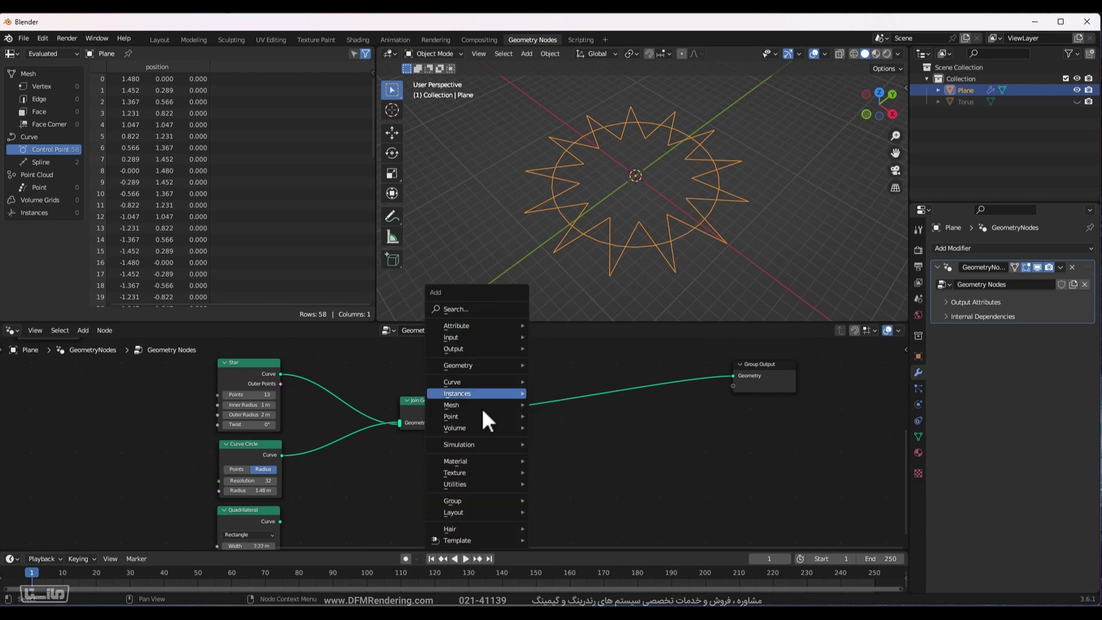
left_click(489, 308)
type("f")
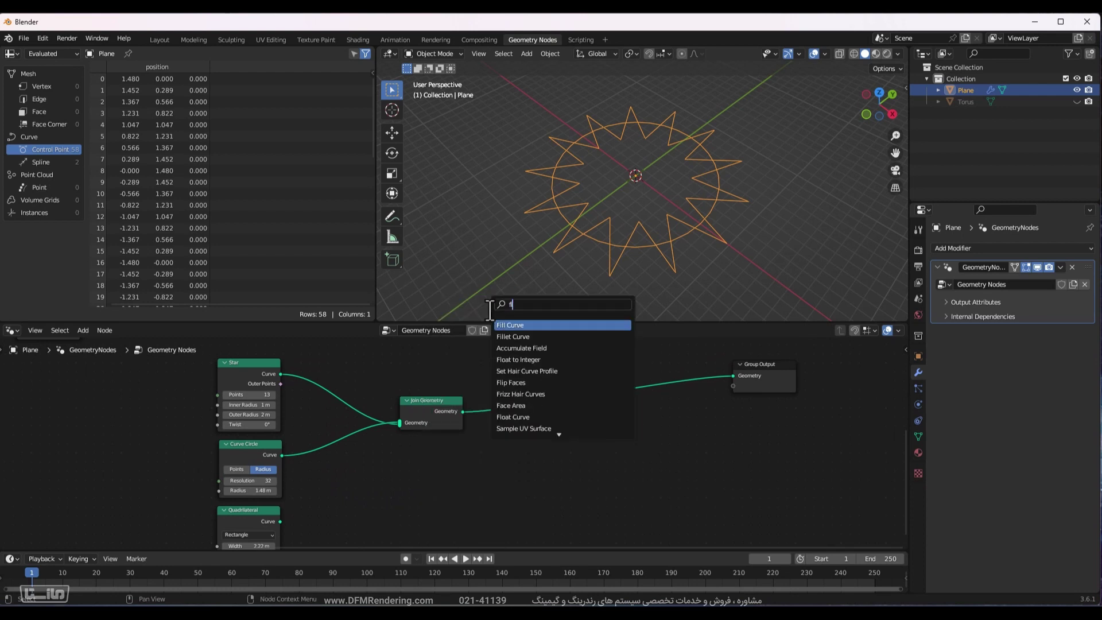
type("ill")
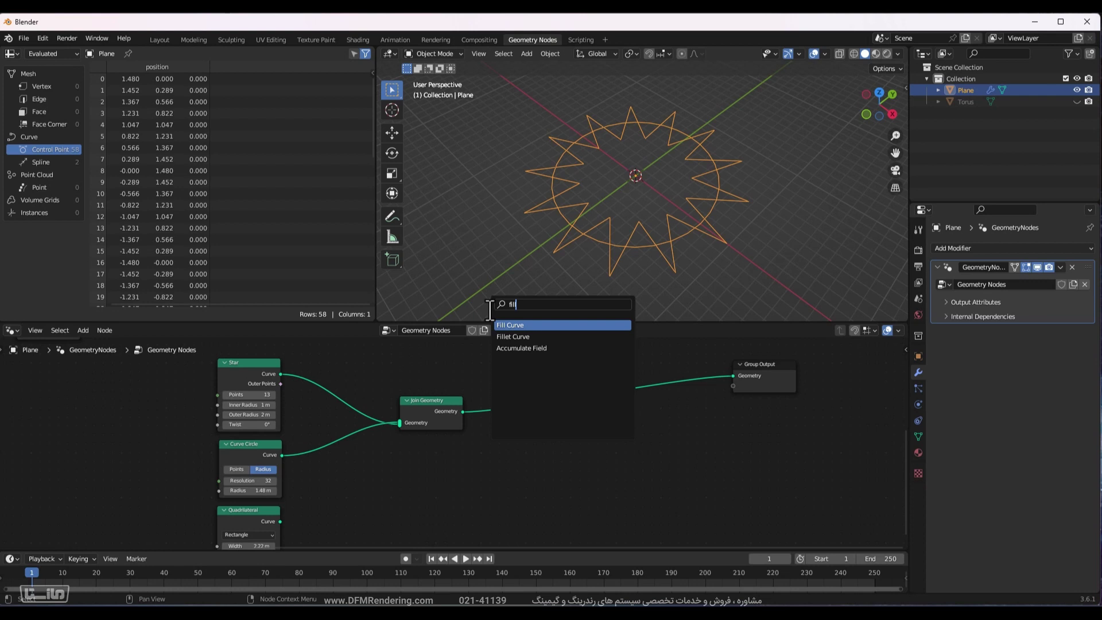
key("Return")
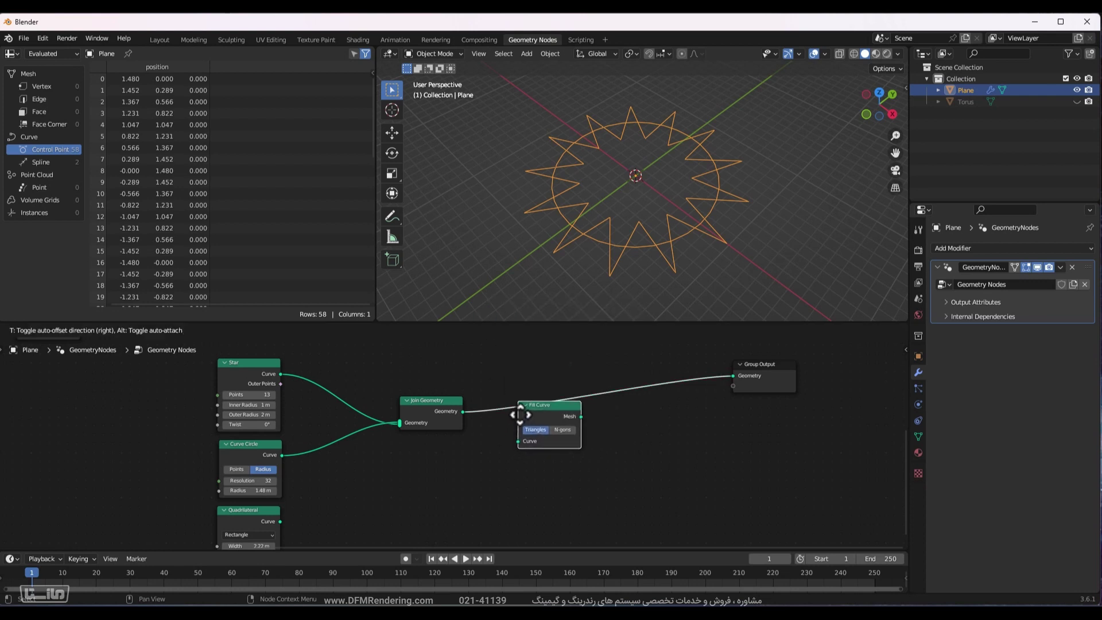
left_click(520, 404)
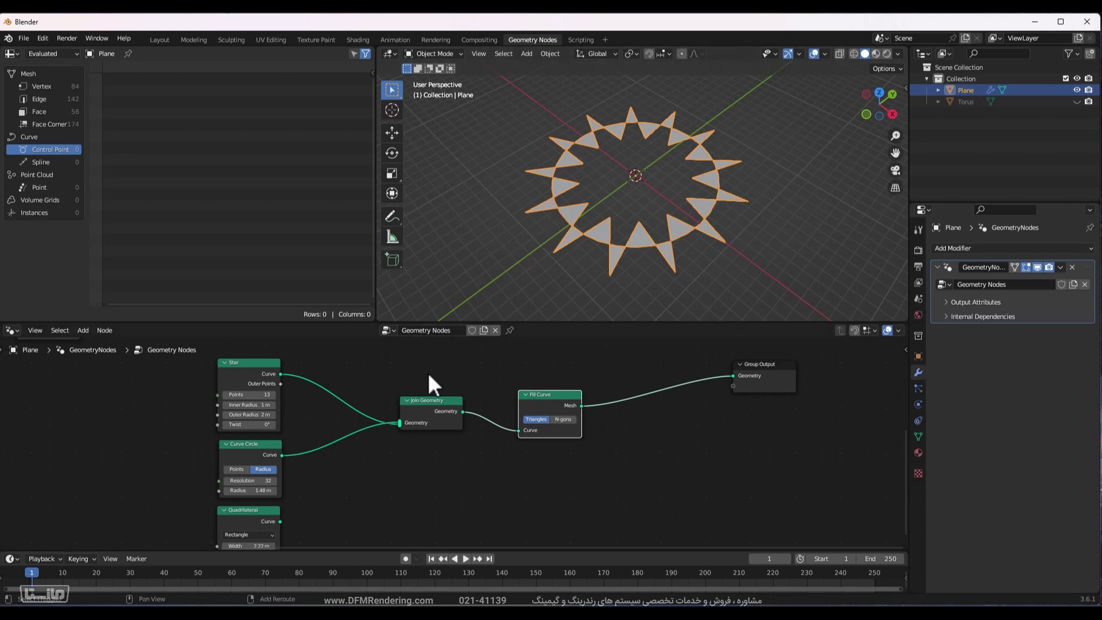
Set the Curve Circle radius to 1.56 m and the Star points to 15.
mouse_move(260, 491)
left_mouse_down()
mouse_move(296, 490)
mouse_move(253, 490)
left_mouse_up()
left_click_drag(249, 395, 296, 395)
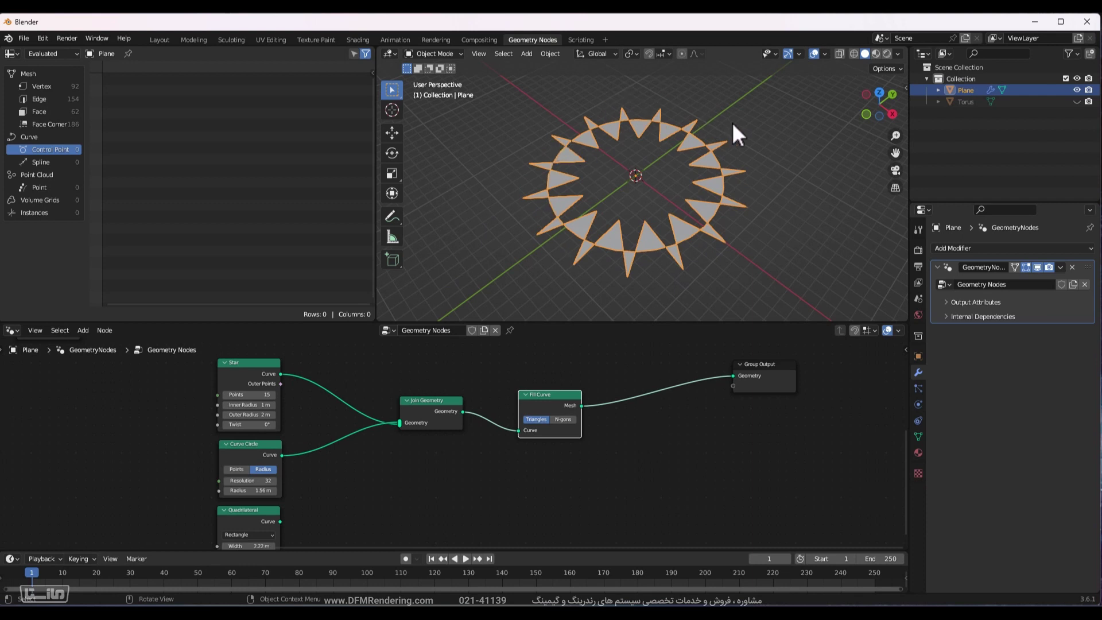
left_click(622, 374)
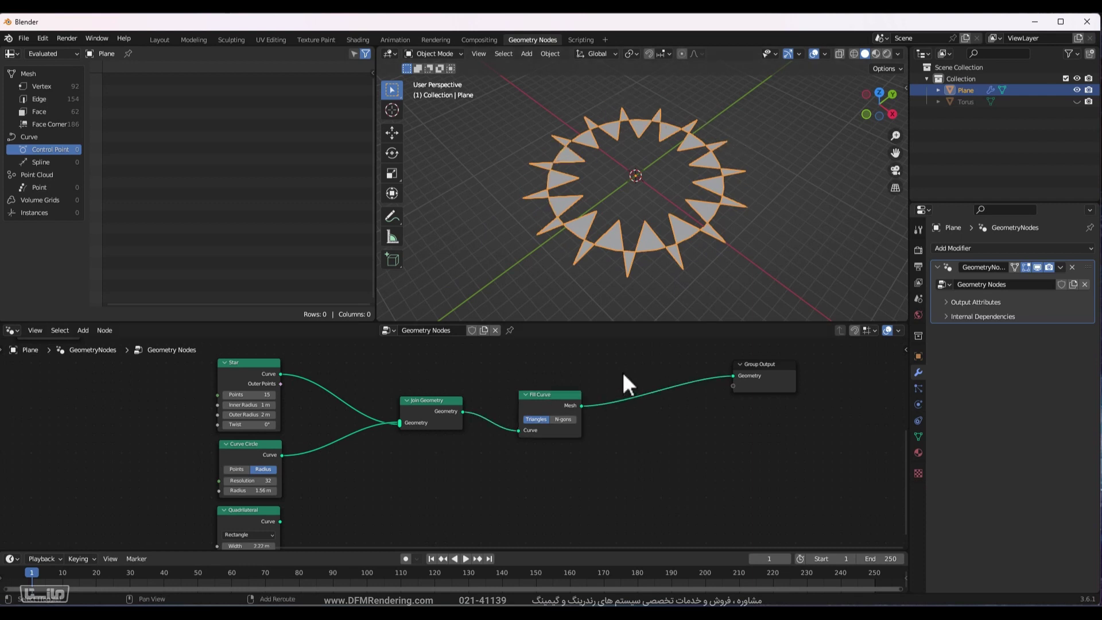
Insert an Extrude Mesh node between Fill Curve and Group Output, with its offset scale set to 0.480.
key("shift+a")
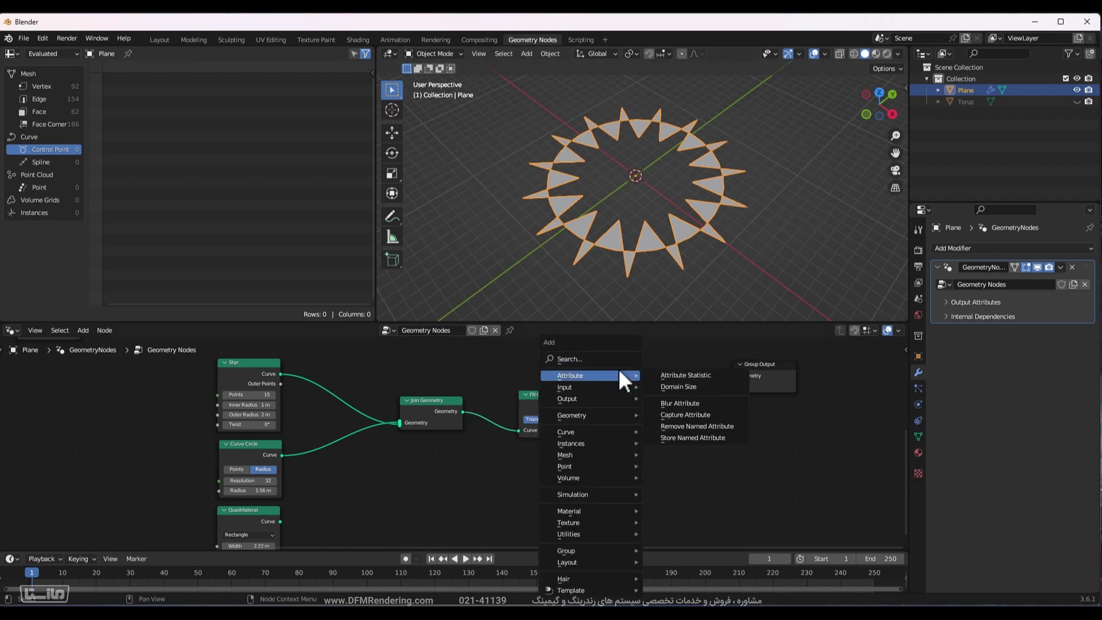
left_click(610, 362)
type("extr")
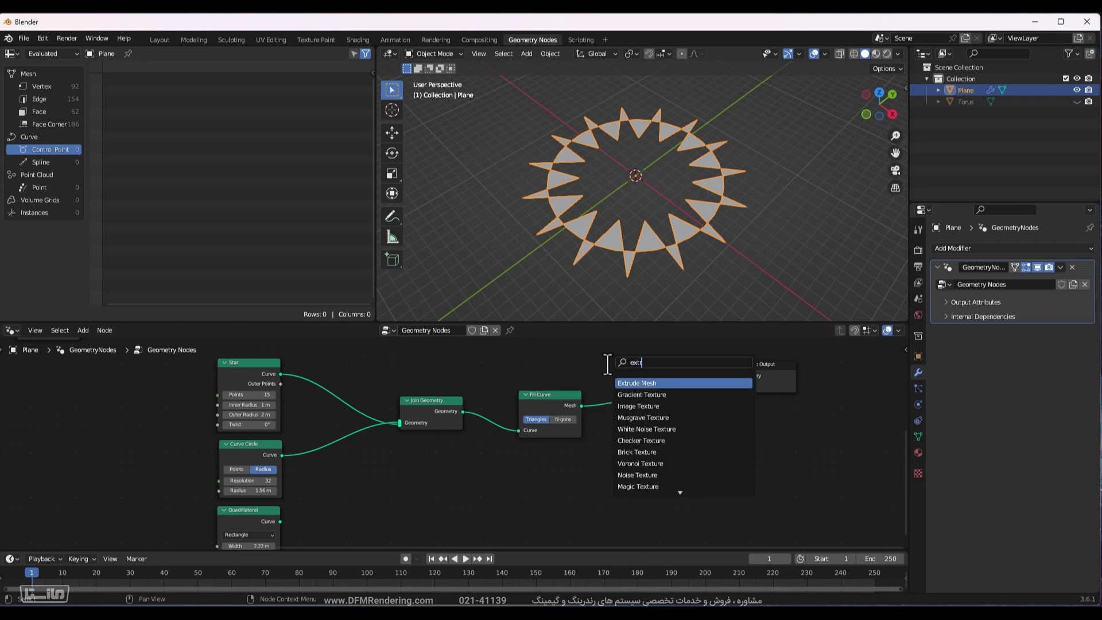
key("Return")
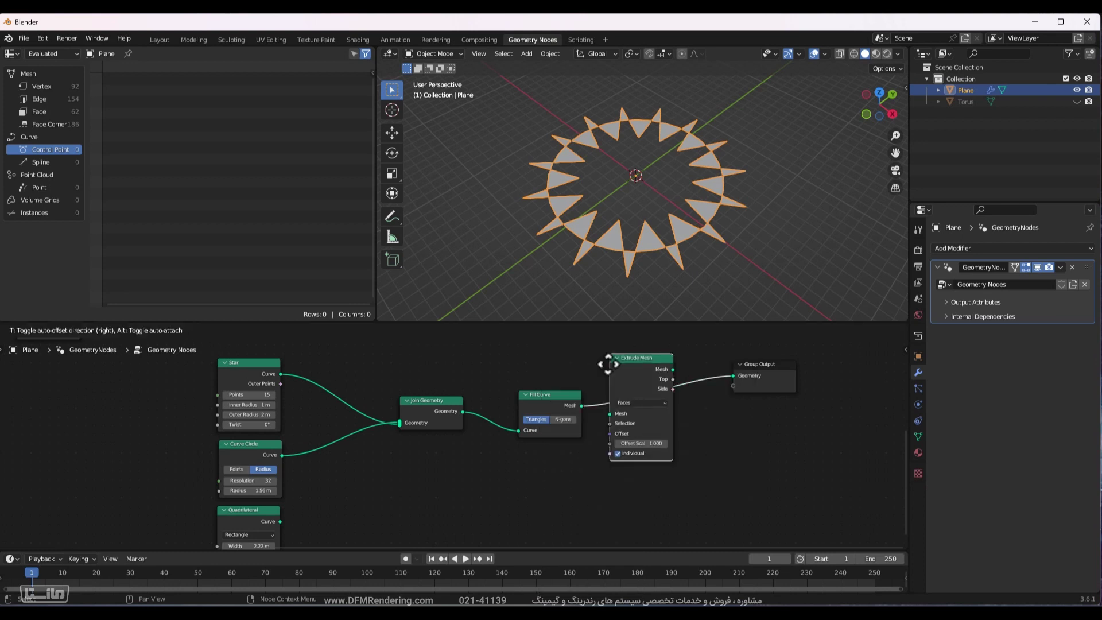
left_click(608, 364)
middle_click_drag(696, 202, 710, 264)
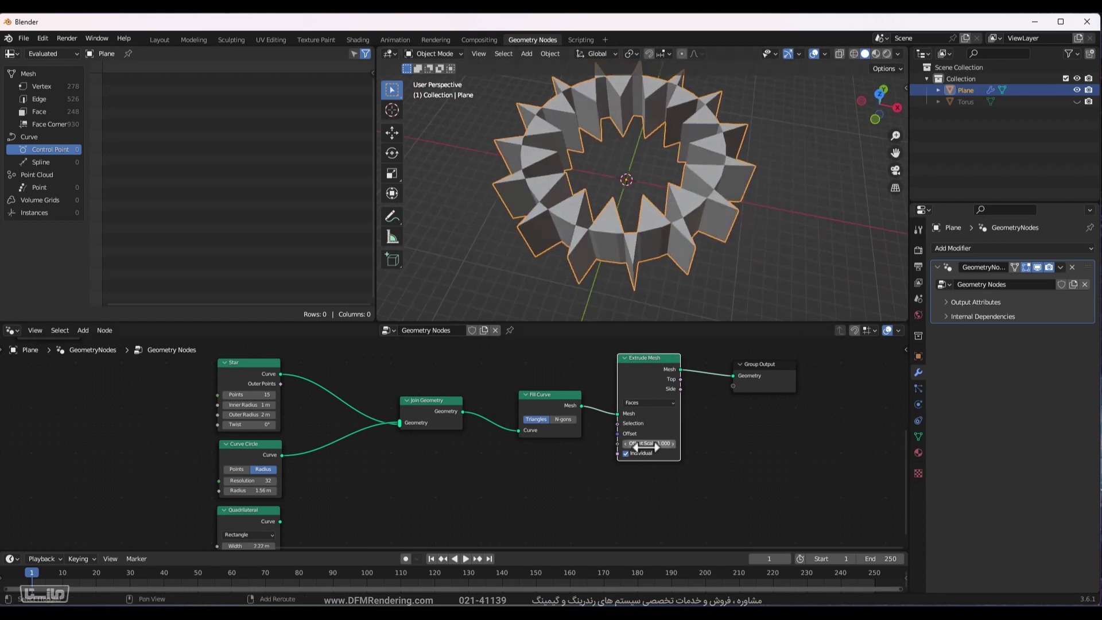
left_click_drag(656, 447, 627, 447)
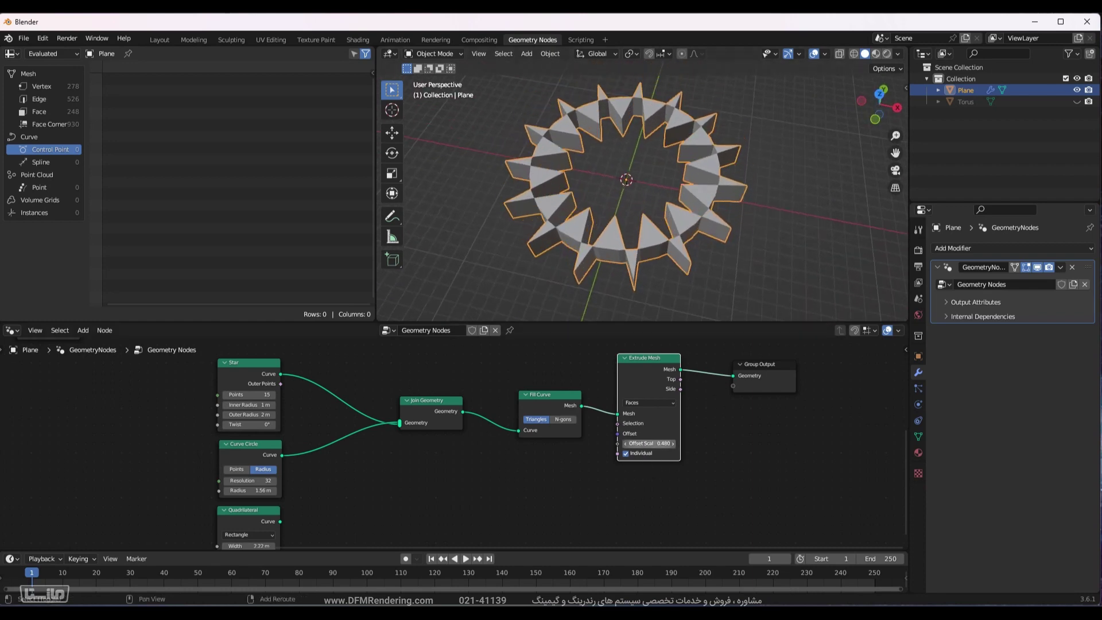
left_click(570, 495)
middle_click_drag(568, 485, 484, 516)
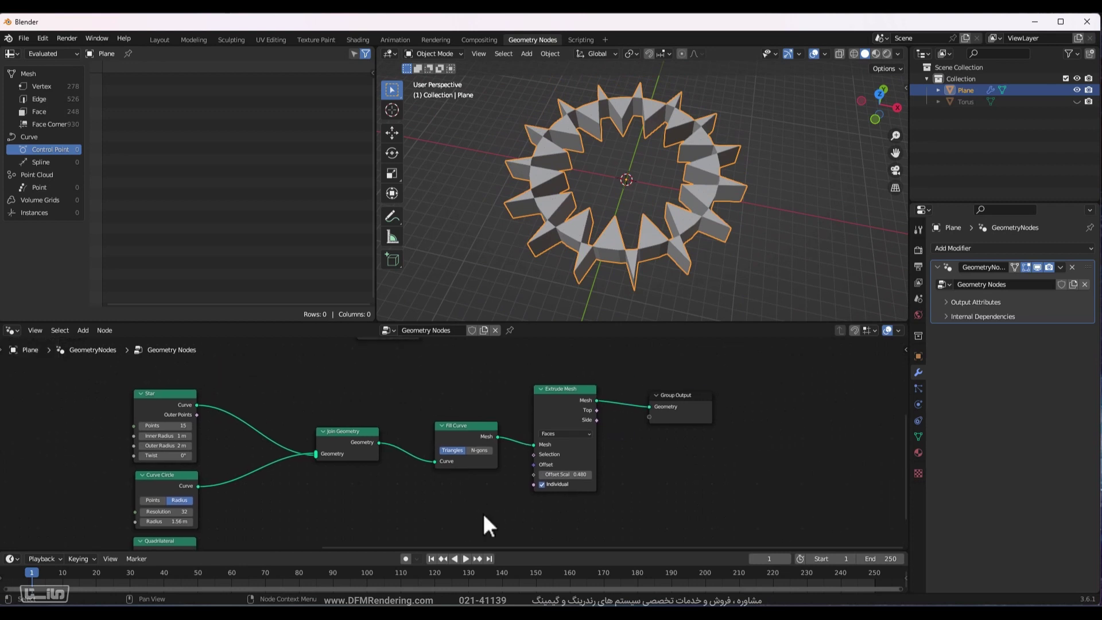
left_click(734, 273)
middle_click_drag(739, 257, 828, 212)
scroll(827, 213, "up", 3)
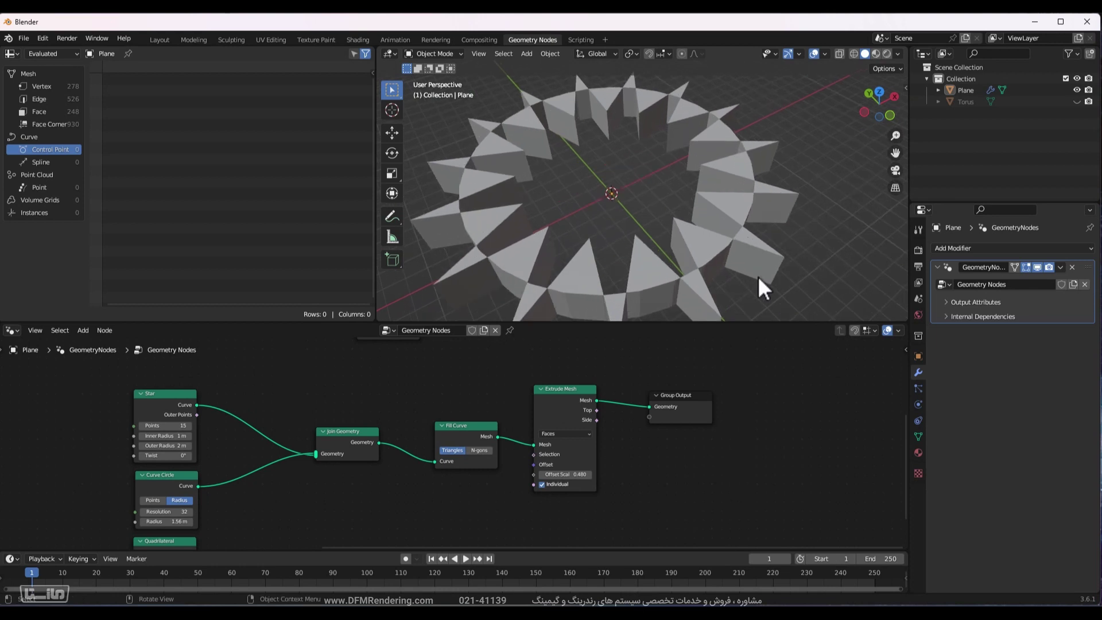
left_click(729, 250)
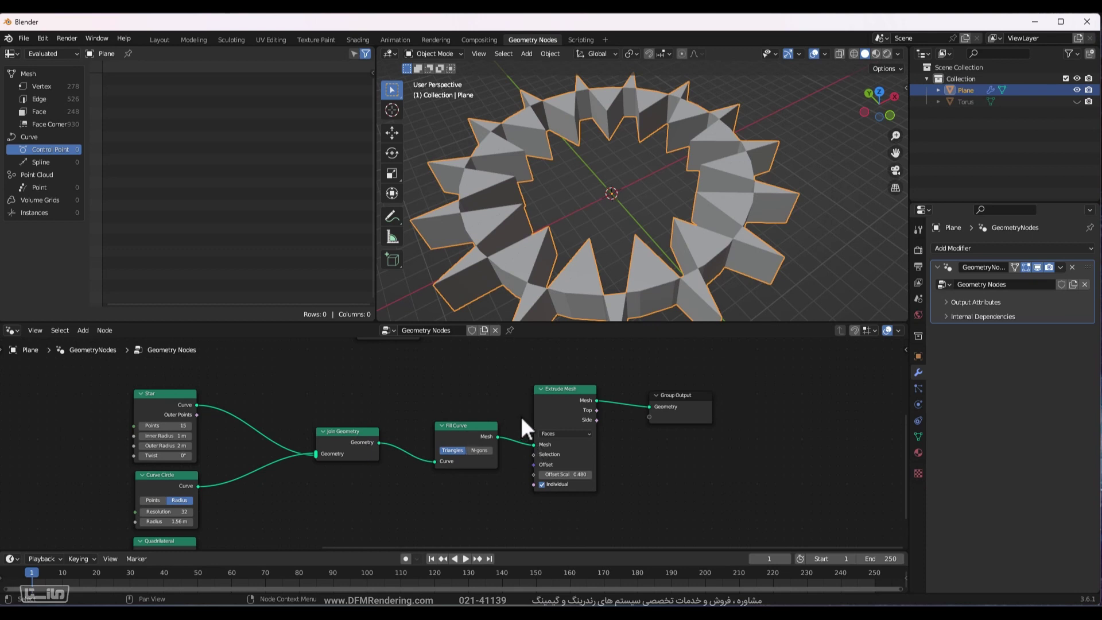
Insert a Fillet Curve node on the link between Join Geometry and Fill Curve.
middle_click_drag(449, 383, 511, 363)
key("shift+a")
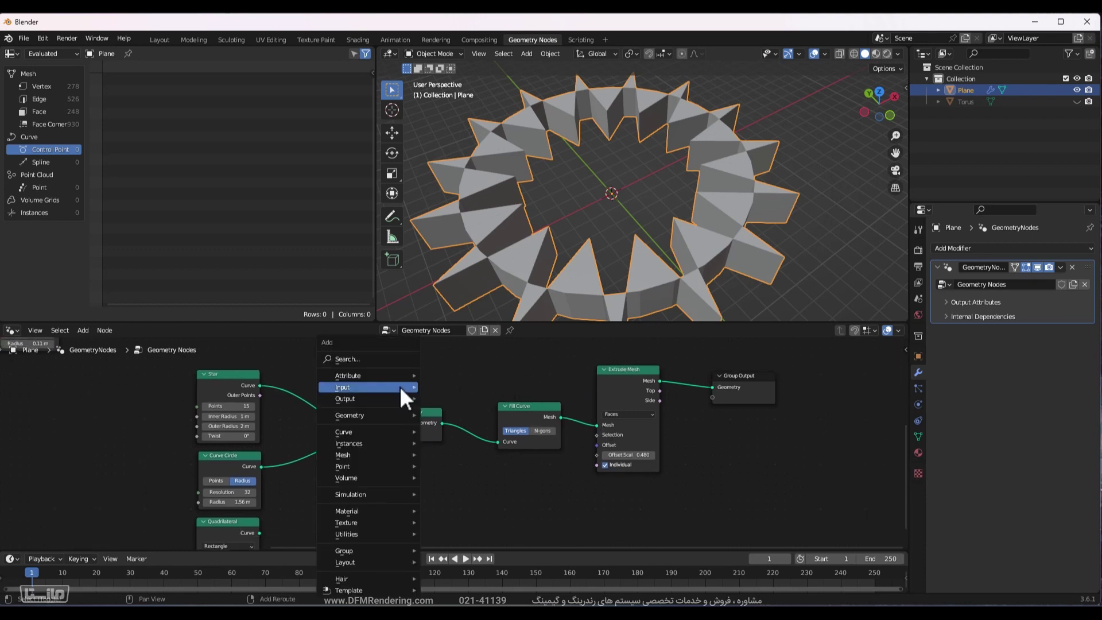
left_click(365, 360)
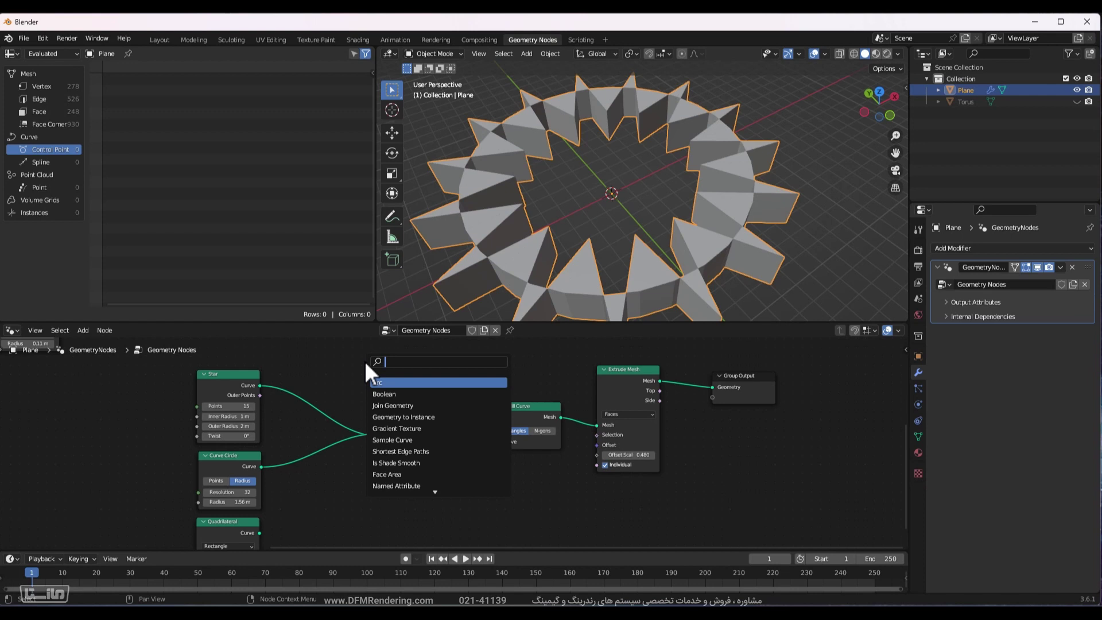
type("fil")
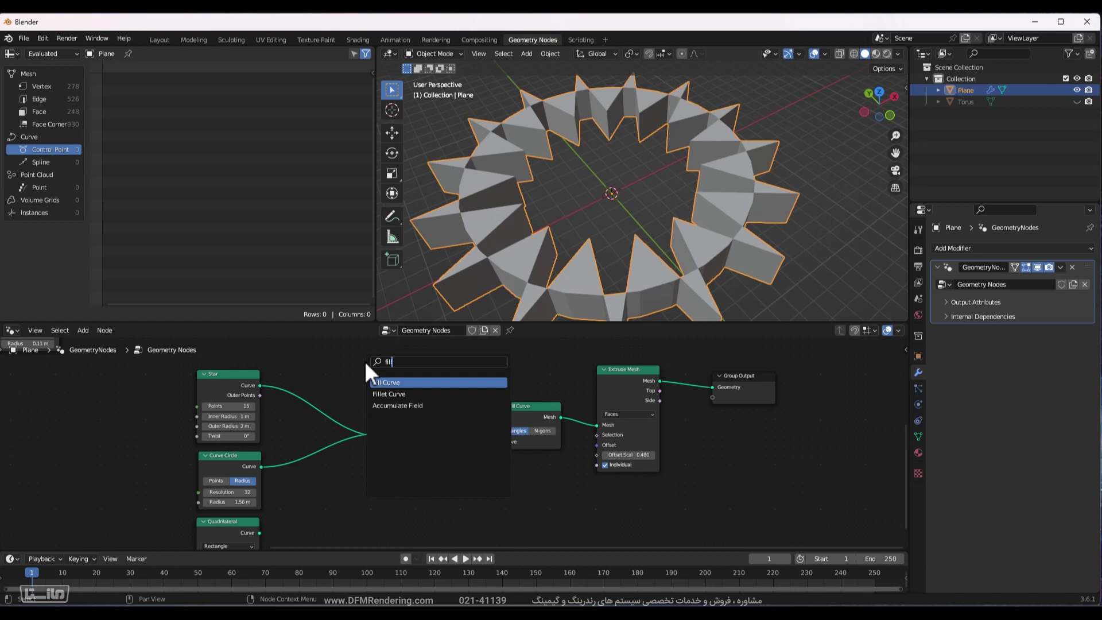
key("Down")
key("Return")
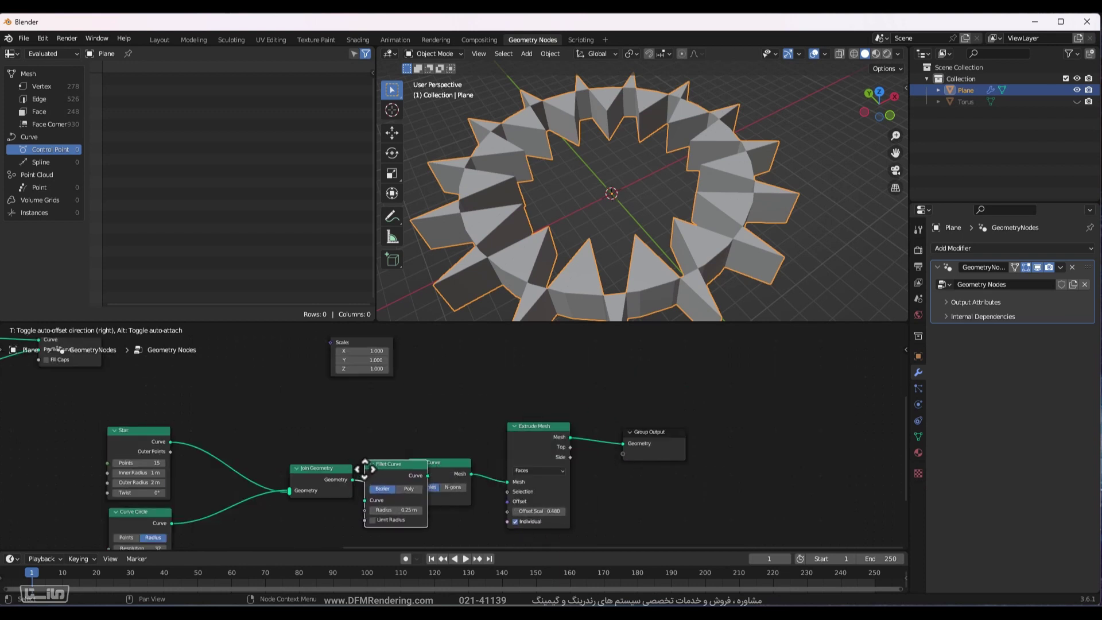
left_click(365, 469)
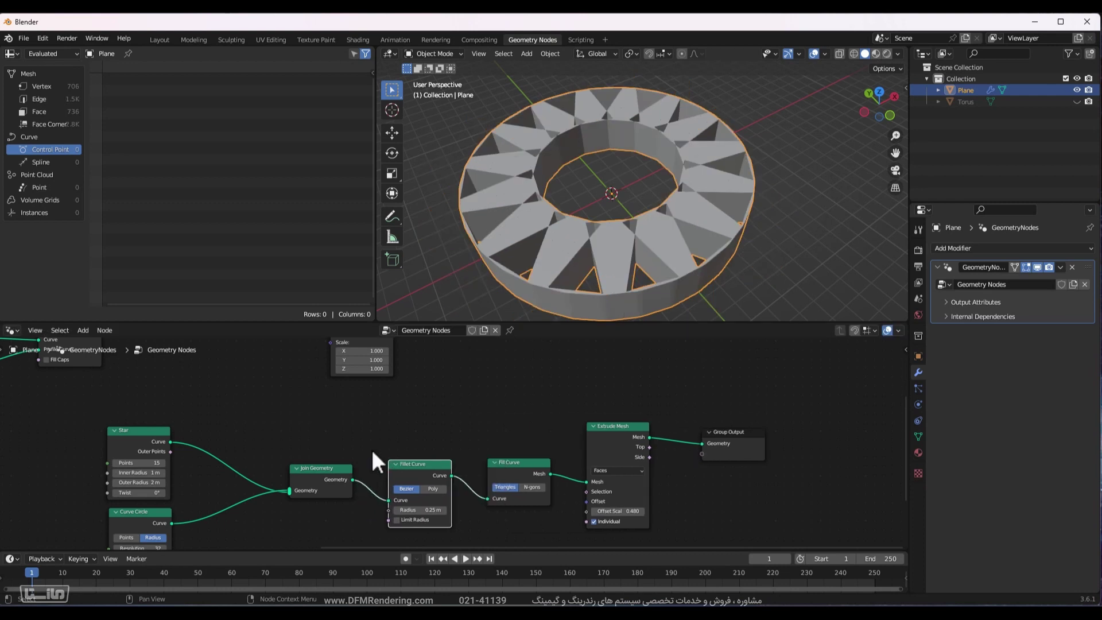
Mute the Fill Curve and Extrude Mesh nodes.
left_click(518, 468)
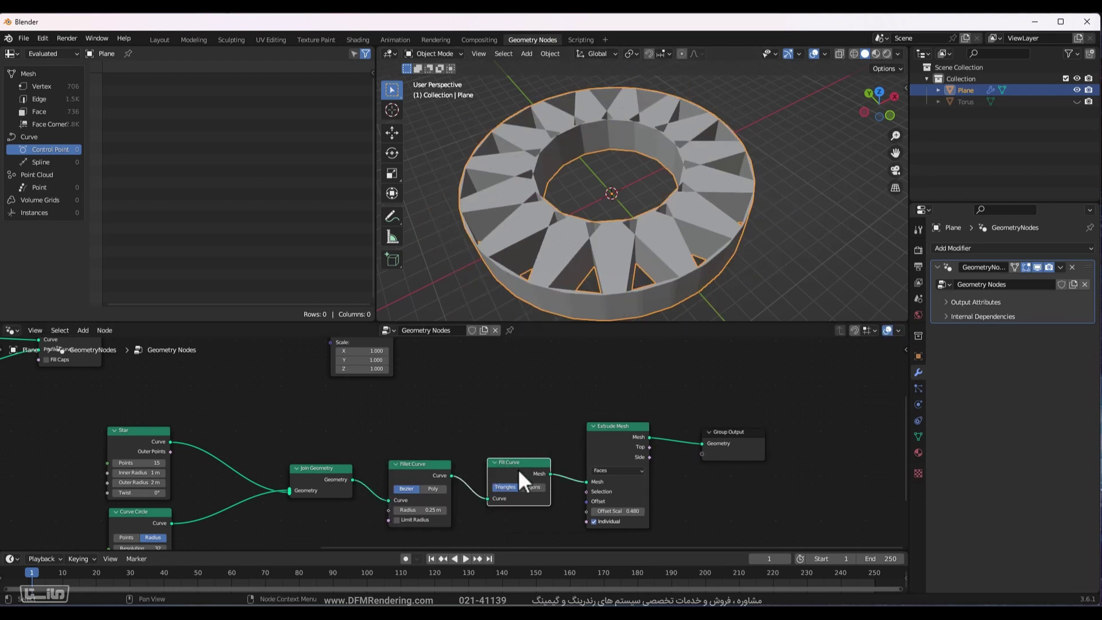
key("m")
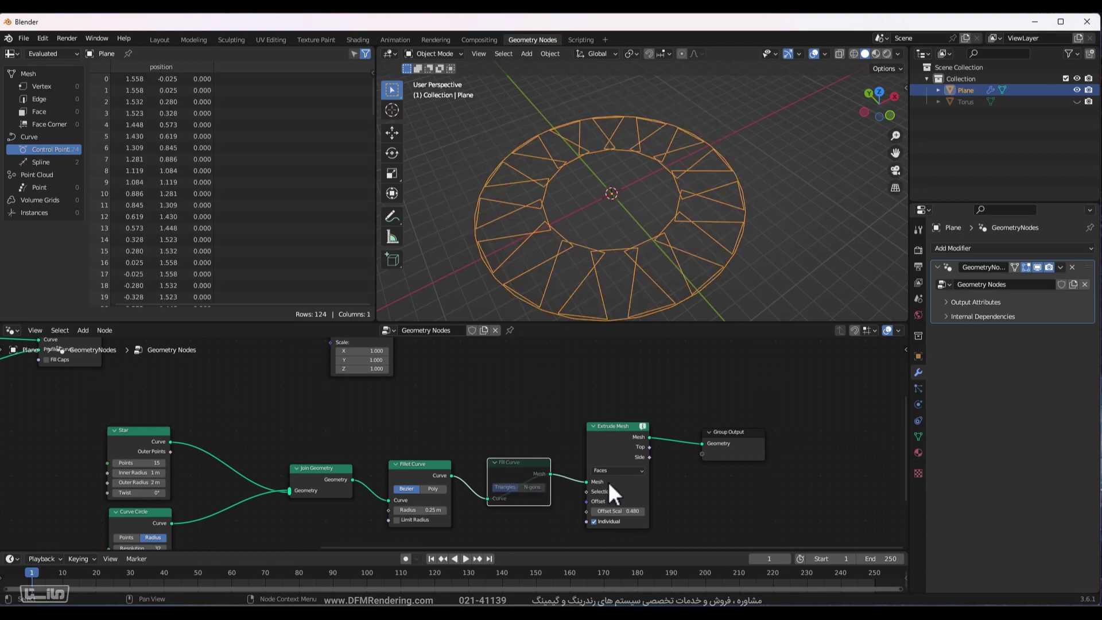
left_click(614, 440)
key("m")
middle_click_drag(615, 440, 654, 419)
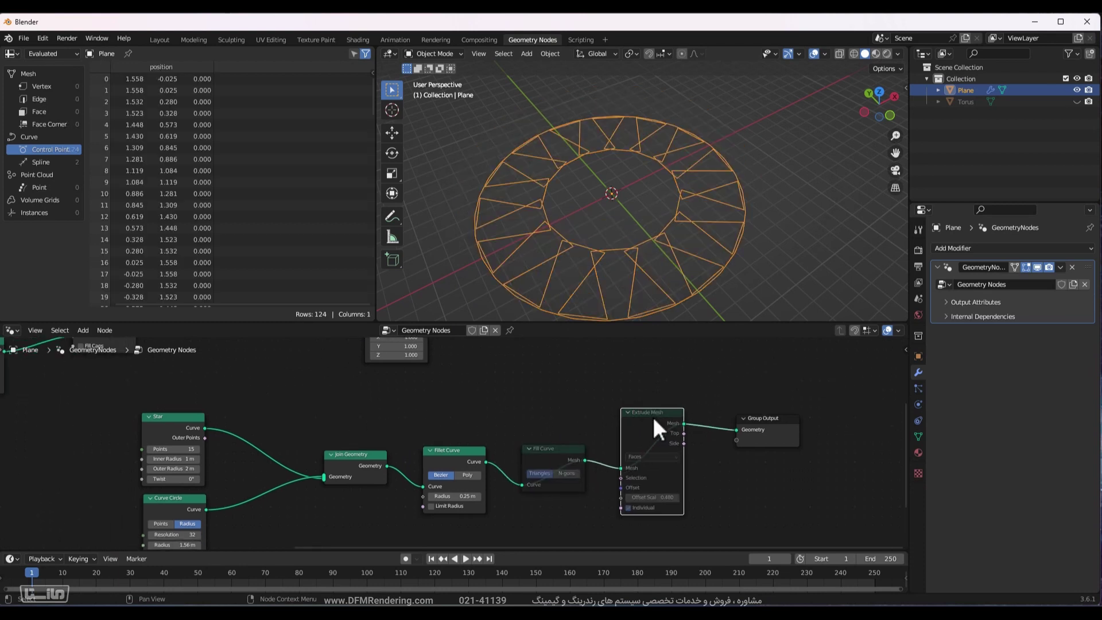
Set the Fillet Curve node's radius to 0.02 m.
left_click(438, 452)
left_click_drag(454, 496, 421, 504)
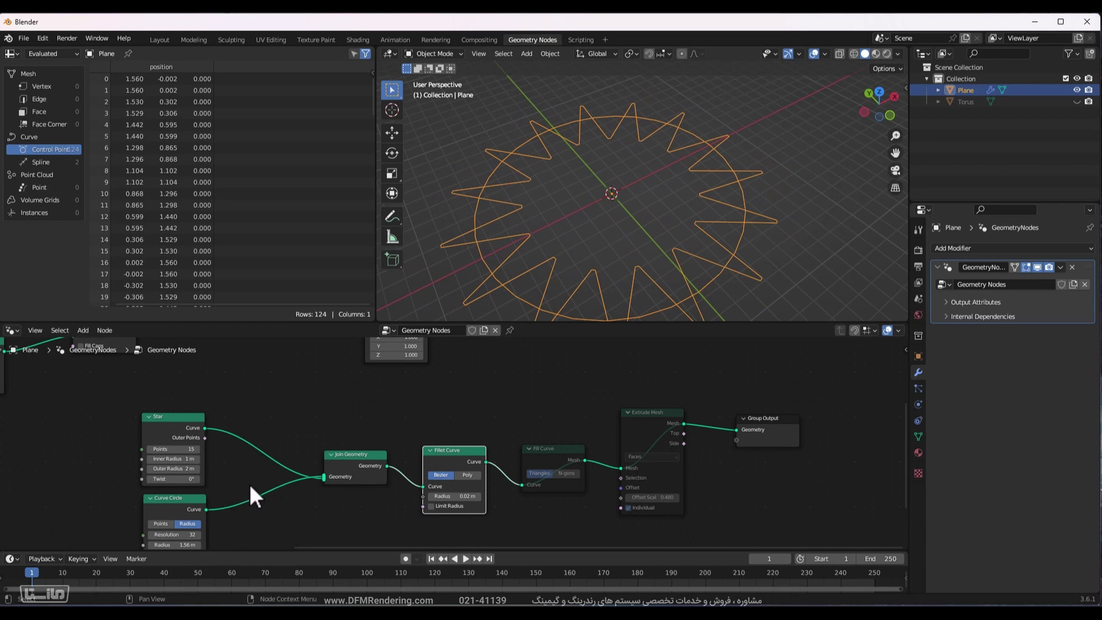
Disconnect Curve Circle from Join Geometry and set the Fillet Curve radius to 0.09 m with Limit Radius off.
right_click_drag(249, 481, 260, 519, "ctrl")
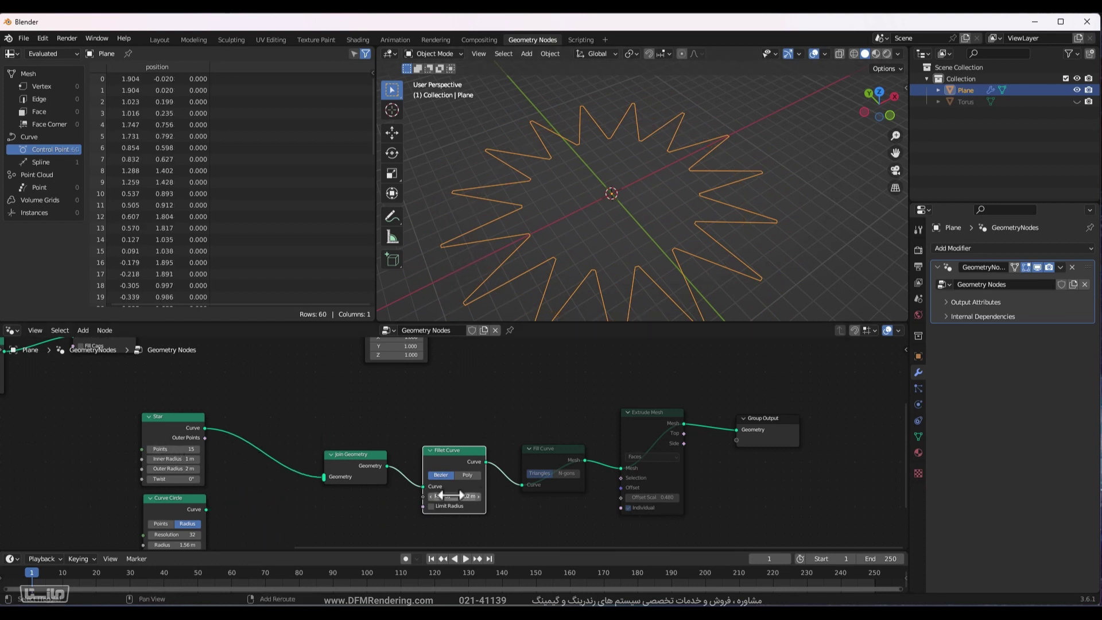
mouse_move(455, 493)
left_mouse_down()
mouse_move(476, 493)
mouse_move(459, 492)
left_mouse_up()
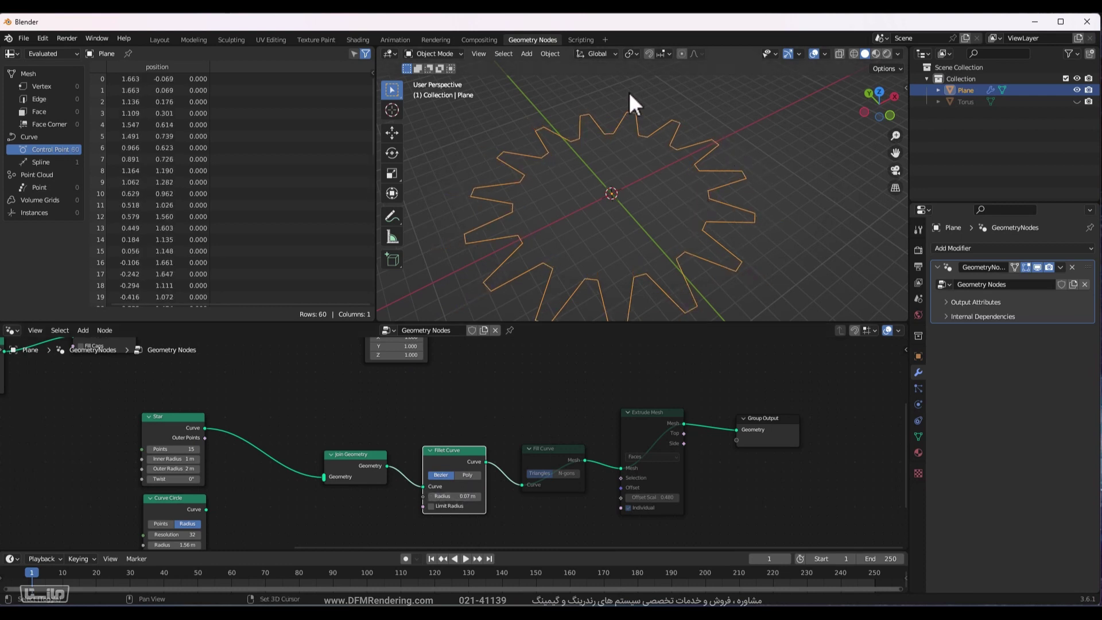
mouse_move(452, 497)
left_mouse_down()
mouse_move(476, 496)
mouse_move(451, 496)
left_mouse_up()
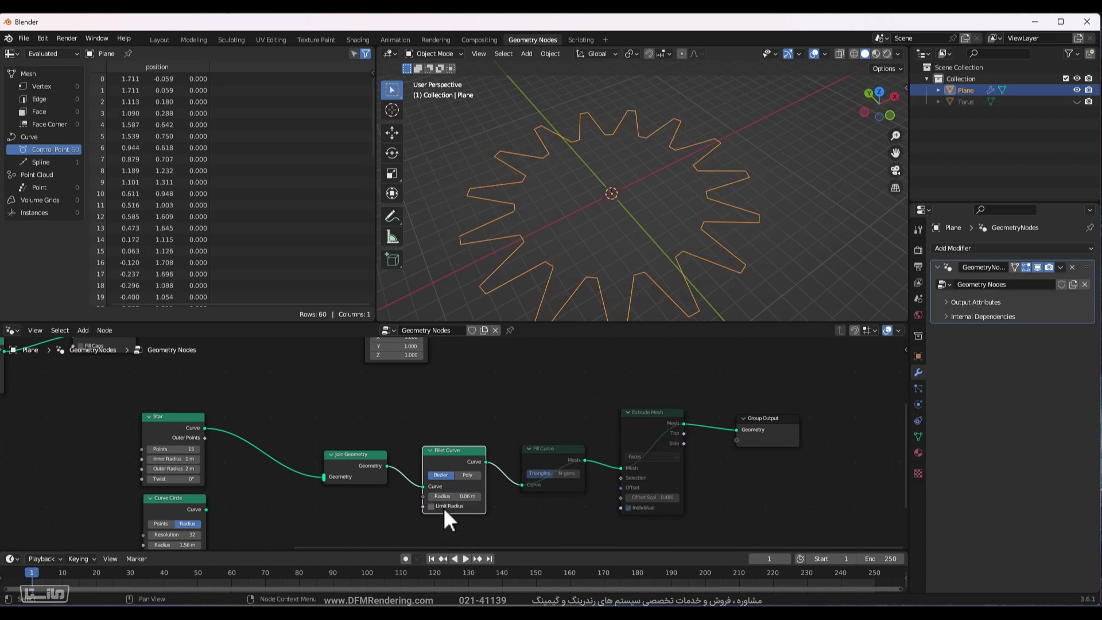
left_click(439, 505)
left_click(432, 506)
left_click_drag(460, 496, 480, 496)
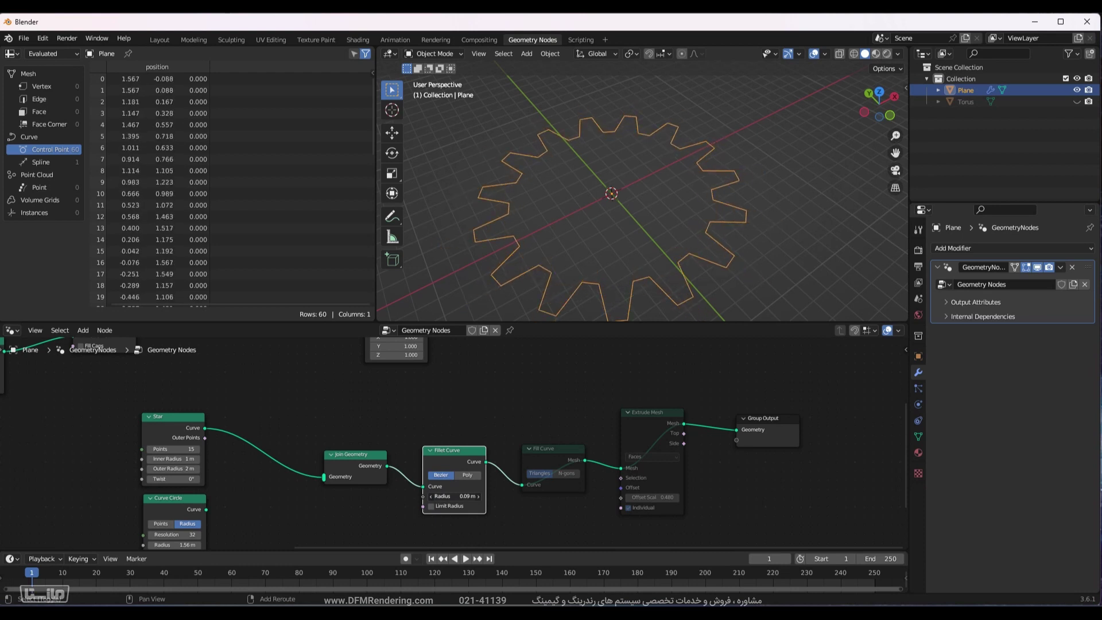
Try the Fillet Curve node in Poly mode with a count of 29, and return it to Bezier with a 0.04 m radius.
left_click(470, 476)
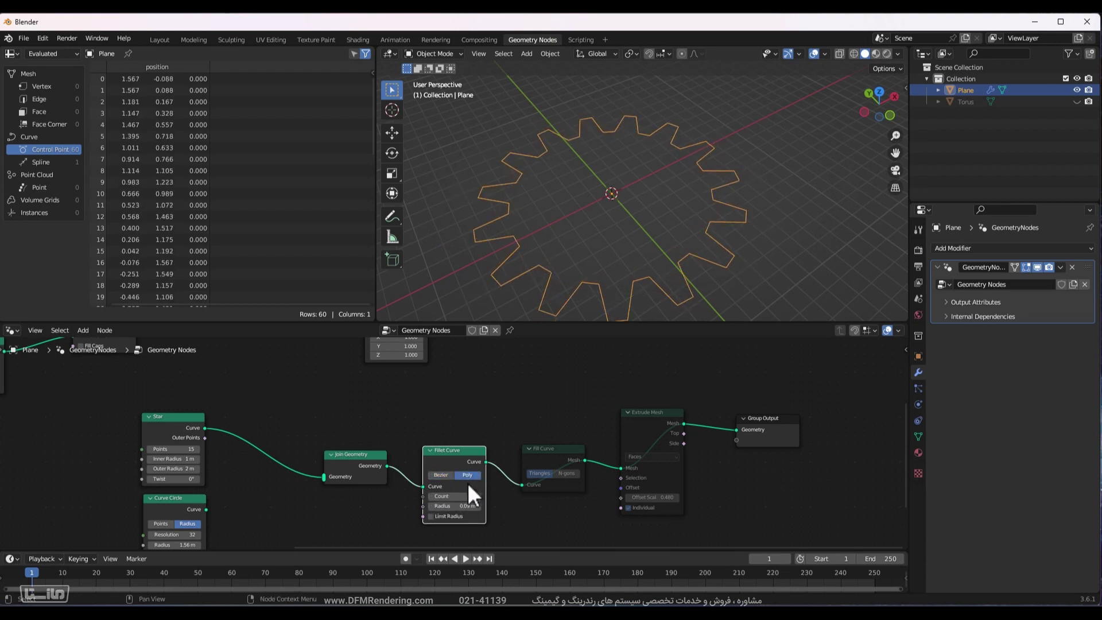
mouse_move(456, 492)
left_mouse_down()
mouse_move(482, 495)
mouse_move(456, 512)
mouse_move(477, 511)
mouse_move(442, 505)
mouse_move(454, 506)
left_mouse_up()
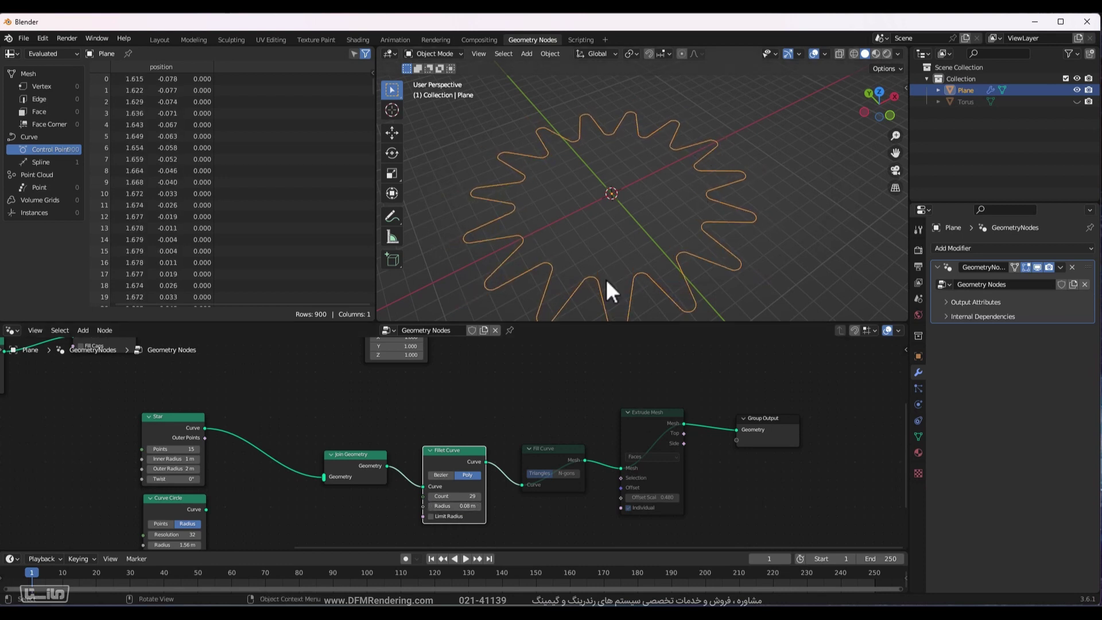
left_click(435, 474)
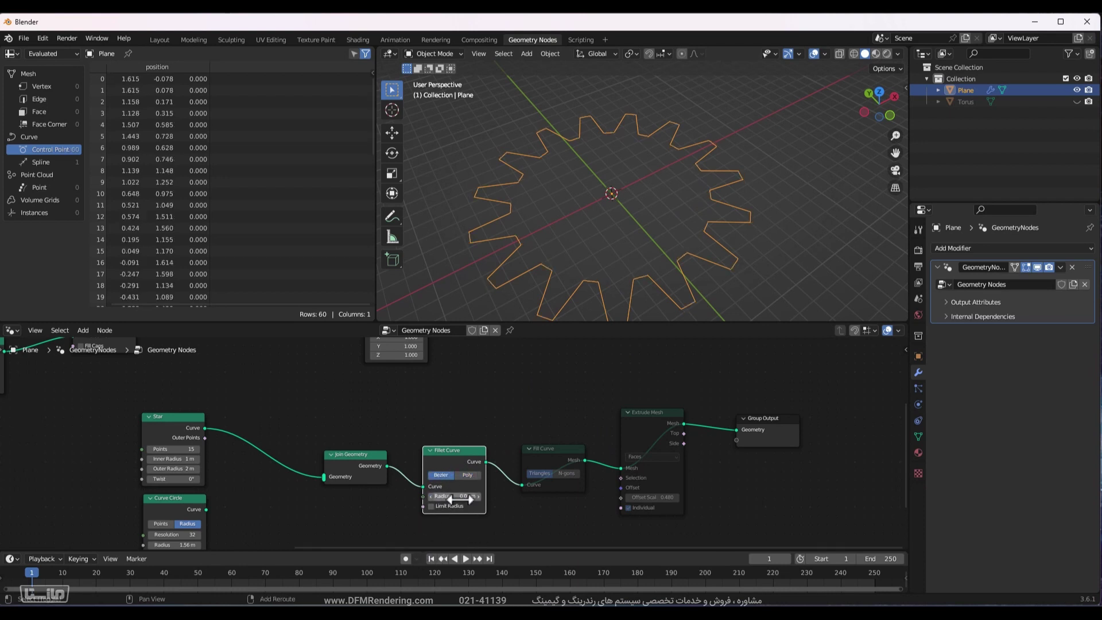
mouse_move(460, 499)
left_mouse_down()
mouse_move(487, 499)
mouse_move(460, 499)
left_mouse_up()
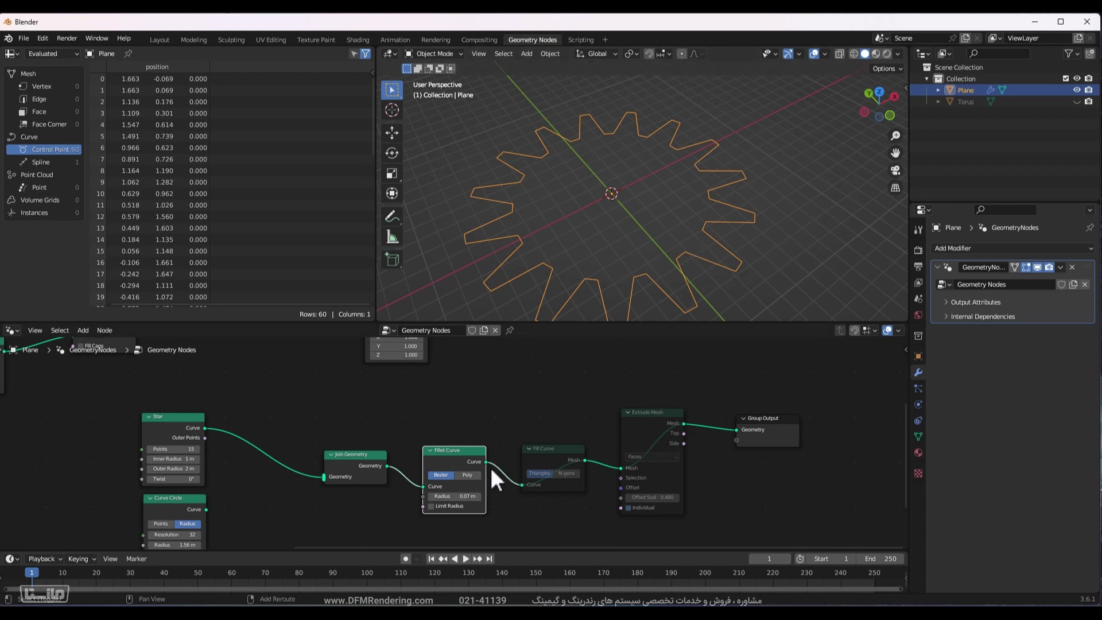
left_click_drag(453, 496, 443, 496)
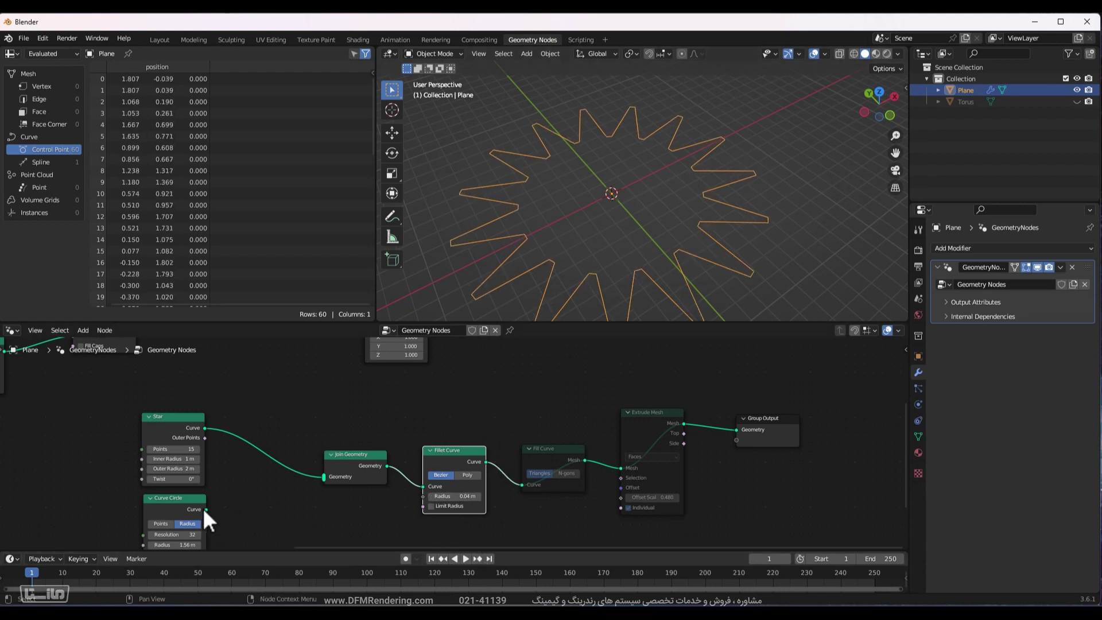
Connect the Curve Circle and Quadrilateral curves to Join Geometry and set the Fillet Curve radius to 0.23 m.
left_click_drag(205, 509, 321, 477)
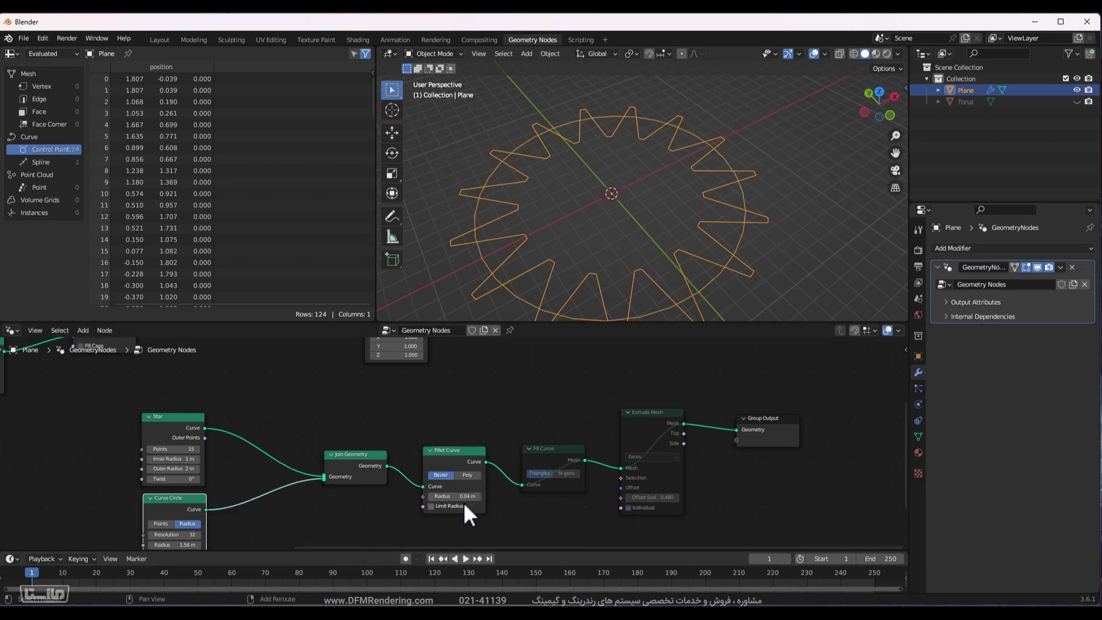
left_click_drag(459, 496, 436, 496)
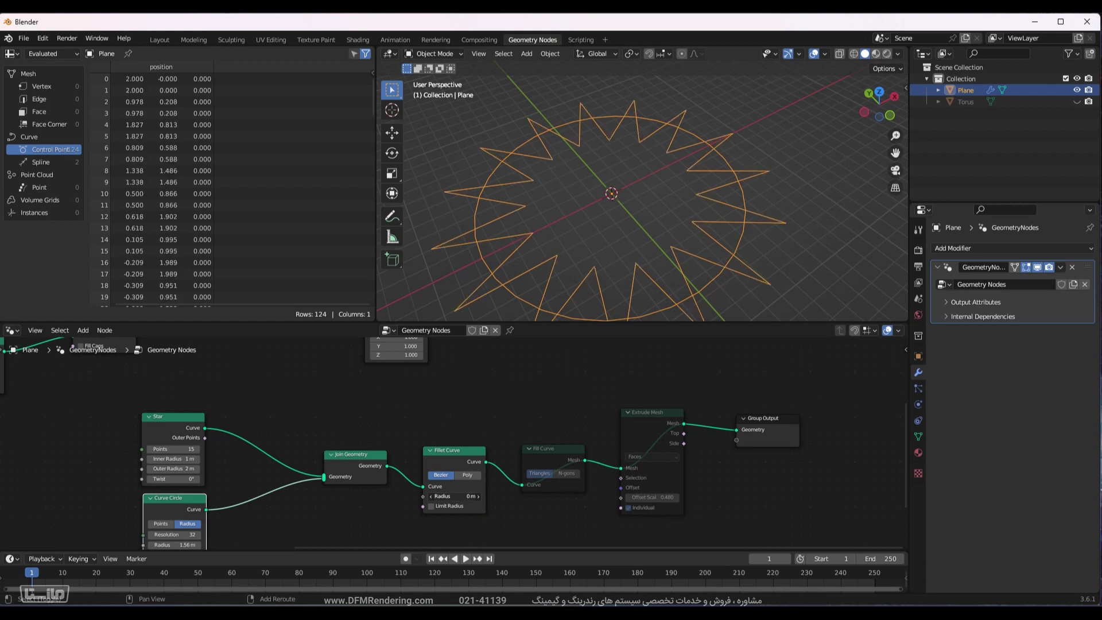
middle_click_drag(337, 519, 315, 451)
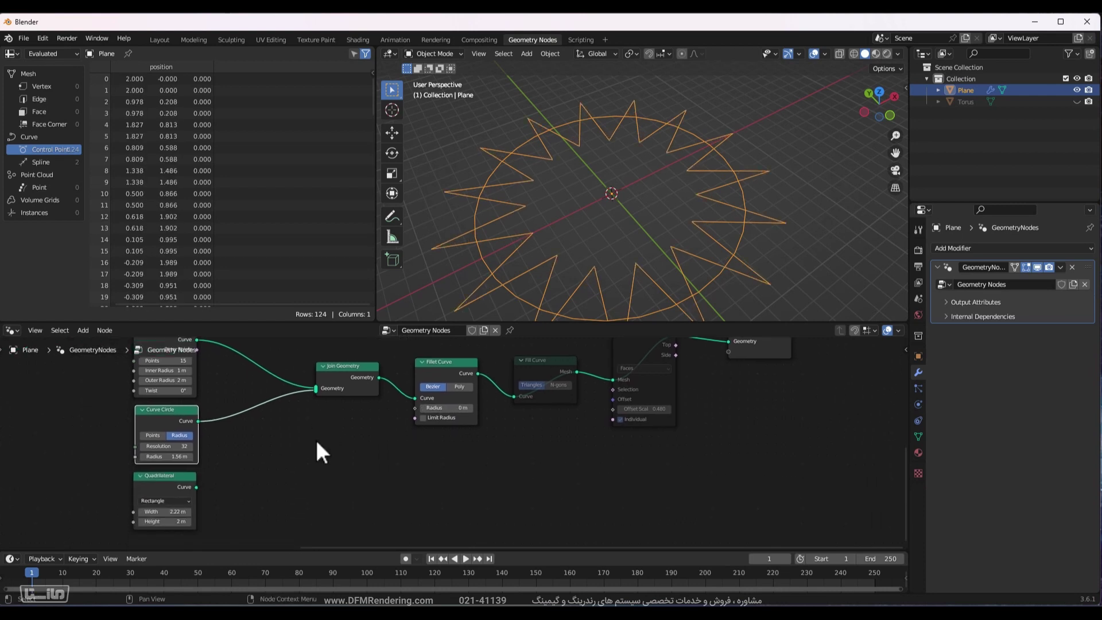
left_click(192, 491, "shift")
left_click_drag(196, 487, 314, 391)
left_click_drag(447, 407, 485, 408)
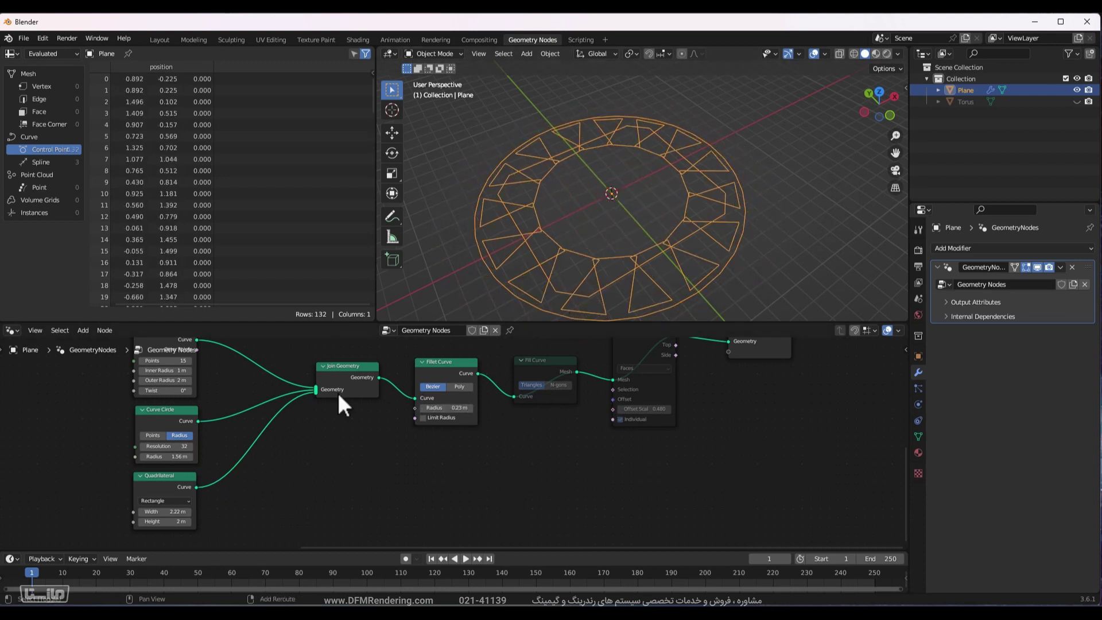
Mute the Star and Curve Circle nodes, leaving only the Quadrilateral active.
right_click_drag(295, 357, 232, 454, "ctrl")
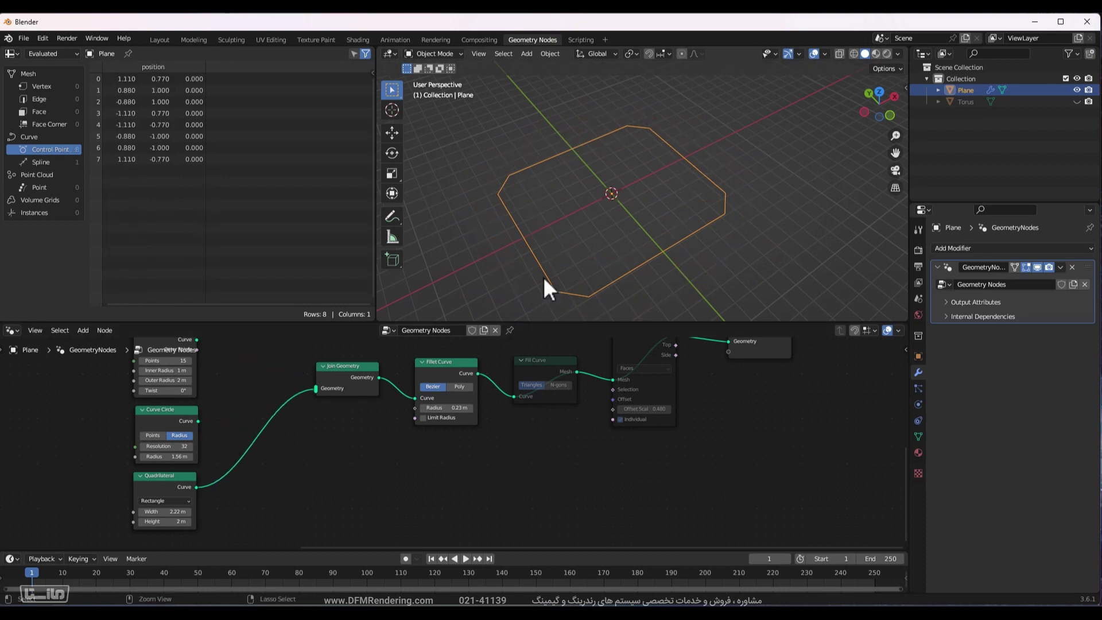
key("ctrl+z")
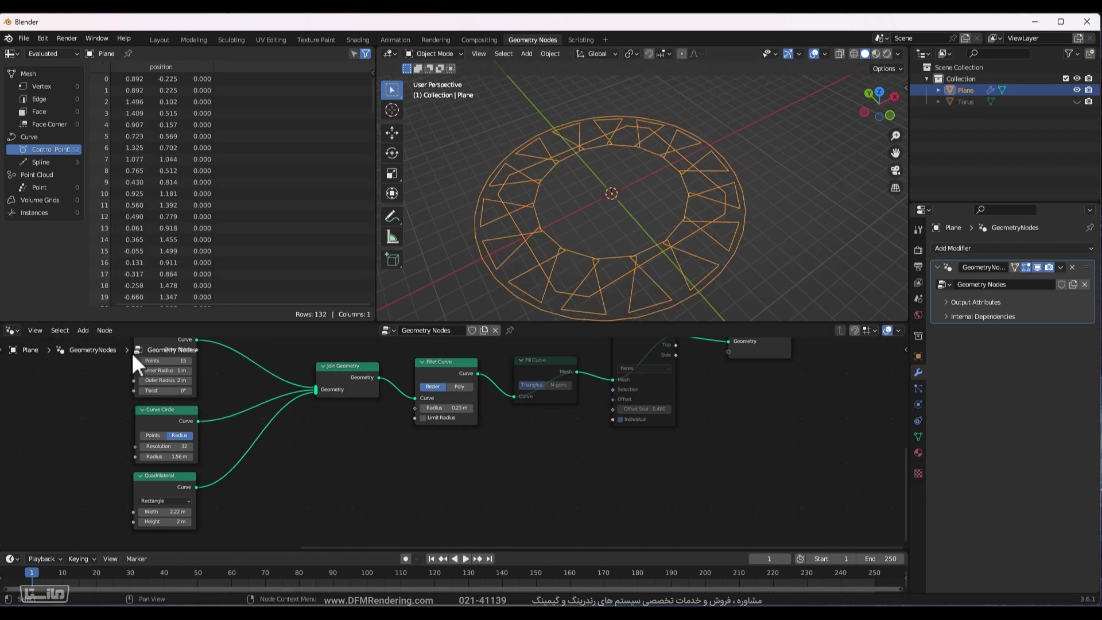
left_click(163, 342)
key("m")
left_click(166, 411)
key("m")
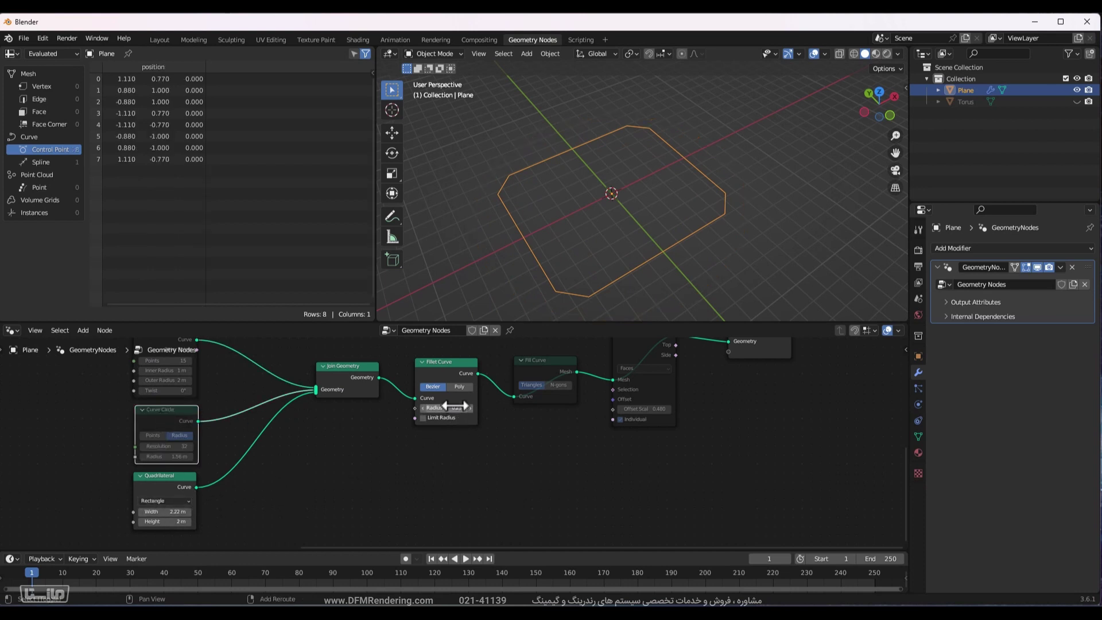
Unmute the Fill Curve node and set the Fillet Curve radius to 3.73 m.
left_click_drag(457, 408, 510, 408)
middle_click_drag(539, 453, 421, 439)
left_click(425, 443)
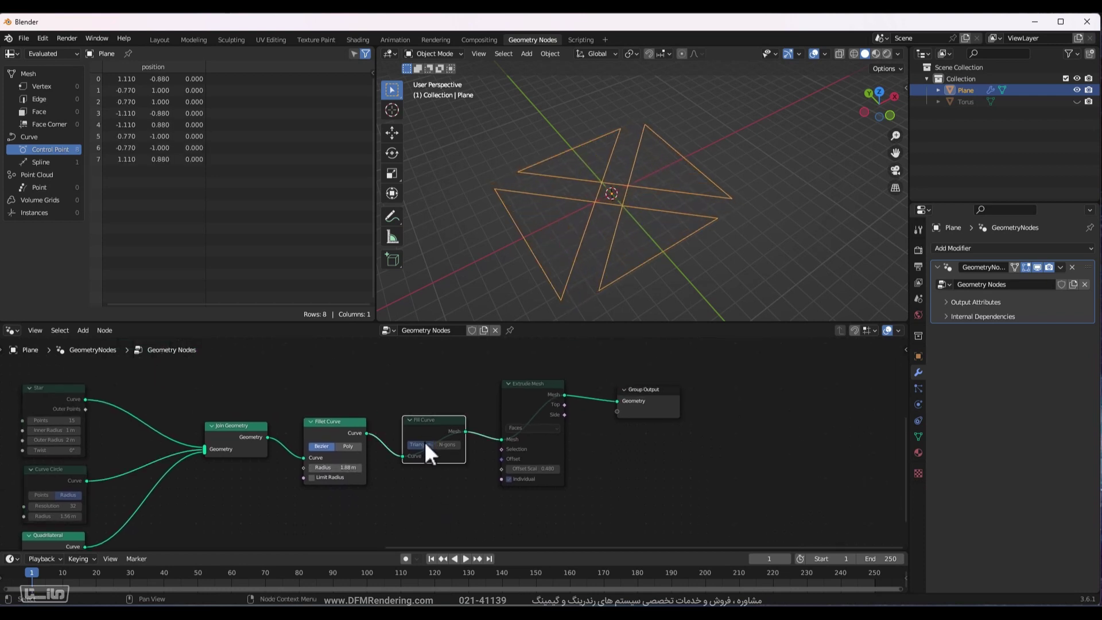
key("m")
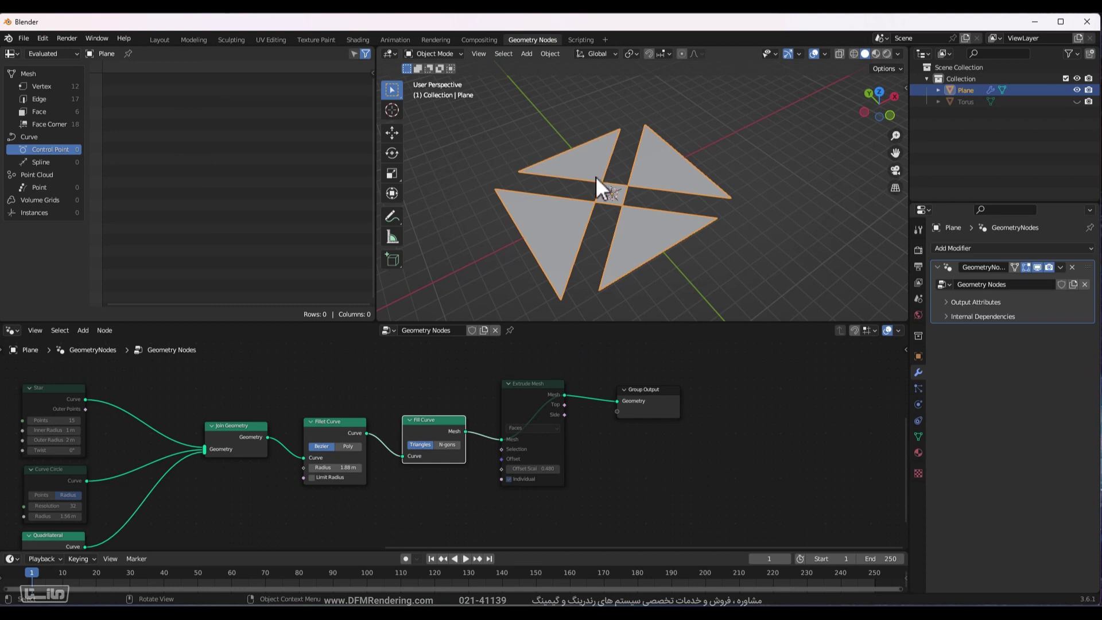
left_click_drag(344, 467, 350, 467)
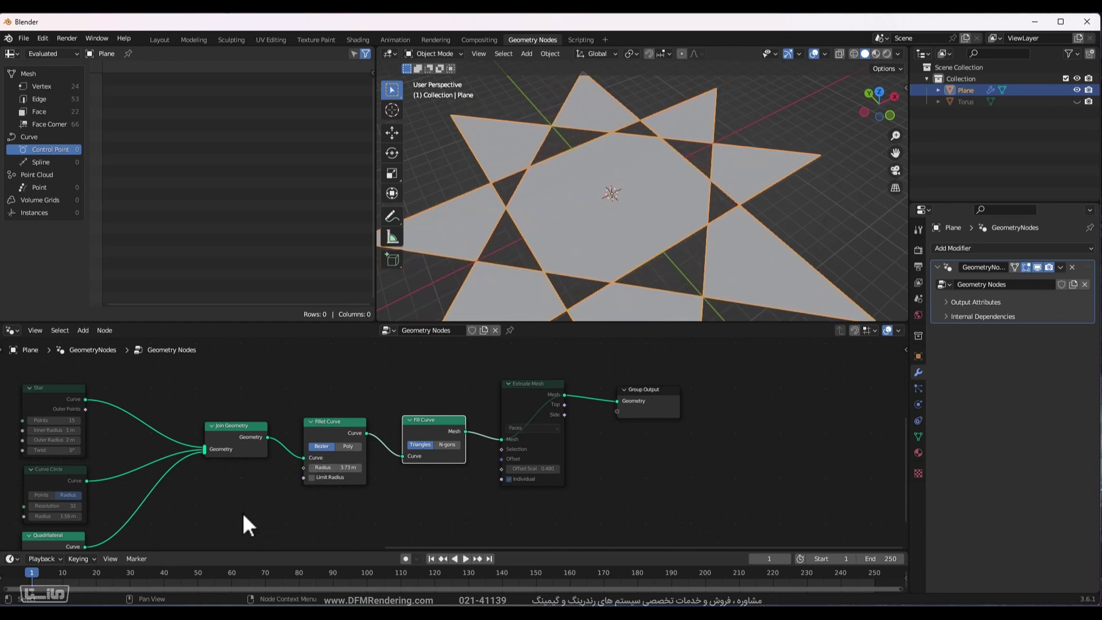
Unmute the Star and Curve Circle nodes.
scroll(243, 511, "down", 1)
left_click(111, 408)
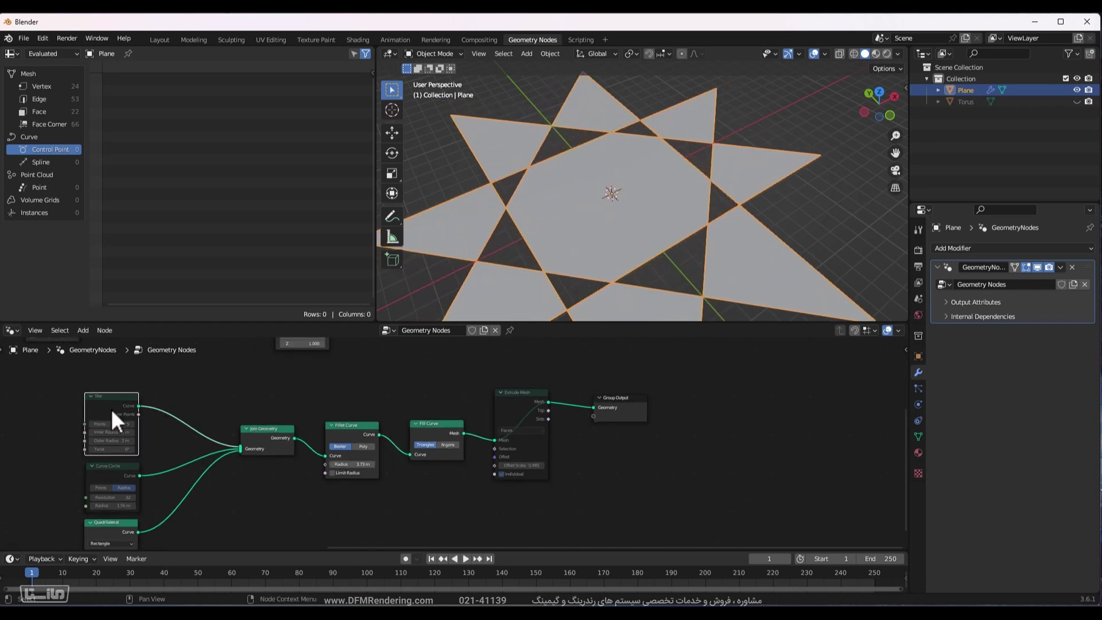
key("m")
scroll(604, 236, "down", 6)
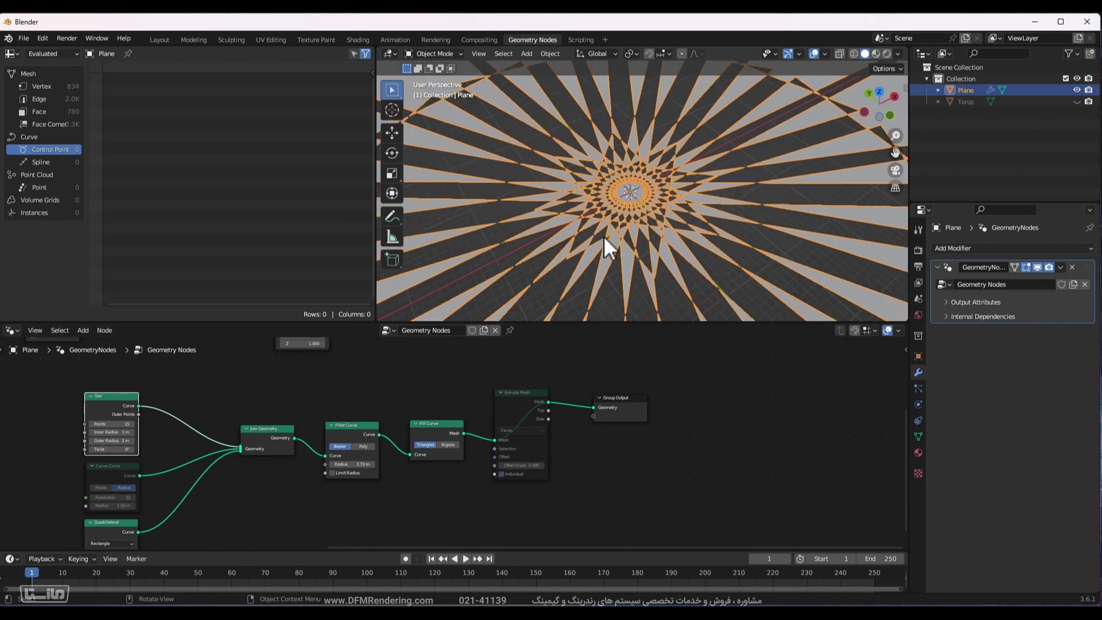
scroll(604, 236, "up", 3)
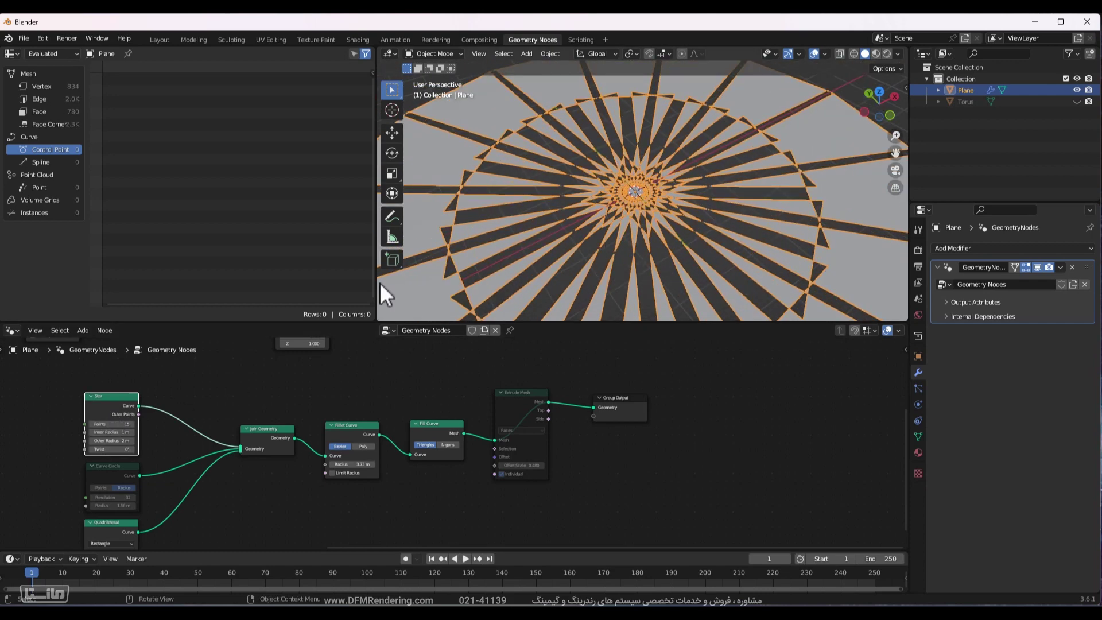
left_click(105, 478)
key("m")
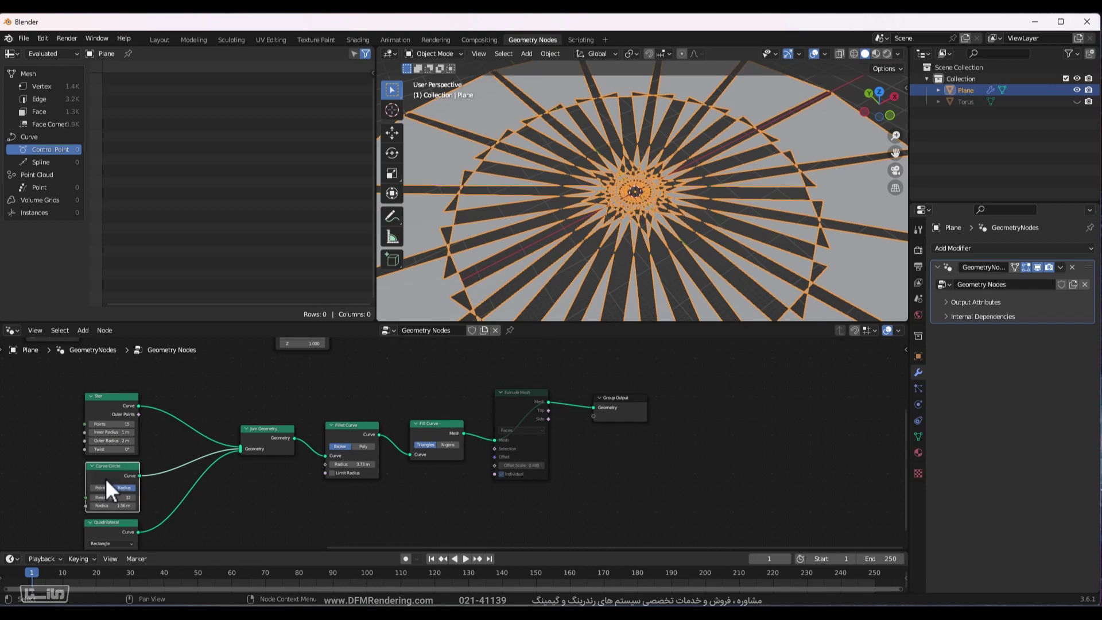
scroll(664, 189, "down", 3)
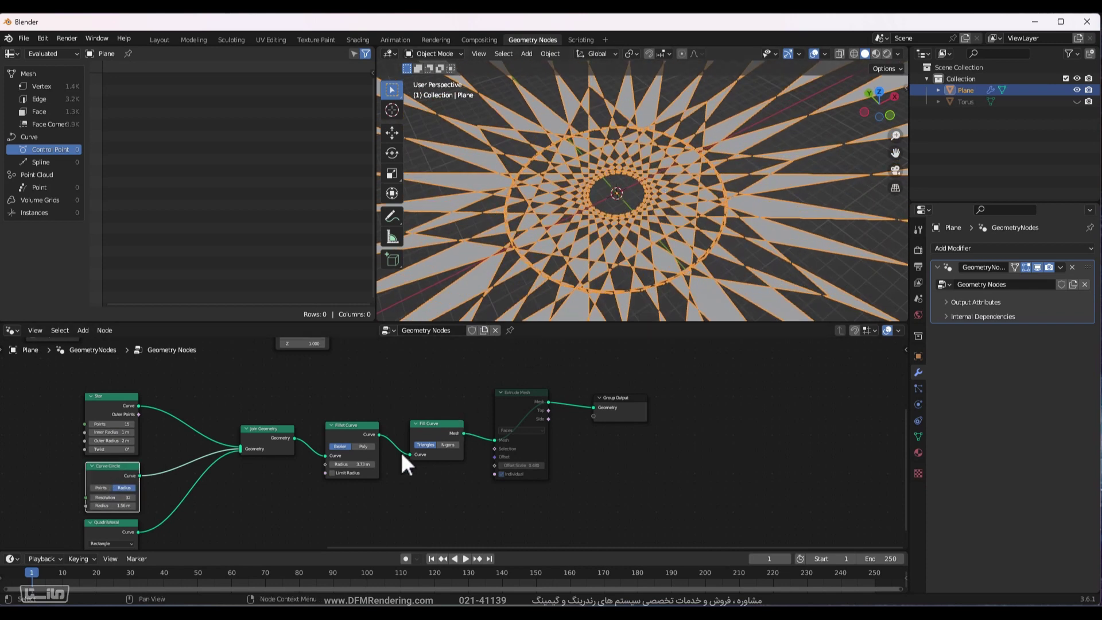
Set the Fillet Curve node's radius to 0.79 m.
left_click_drag(356, 464, 293, 464)
middle_click_drag(613, 204, 725, 189)
scroll(723, 188, "up", 2)
scroll(724, 191, "up", 2)
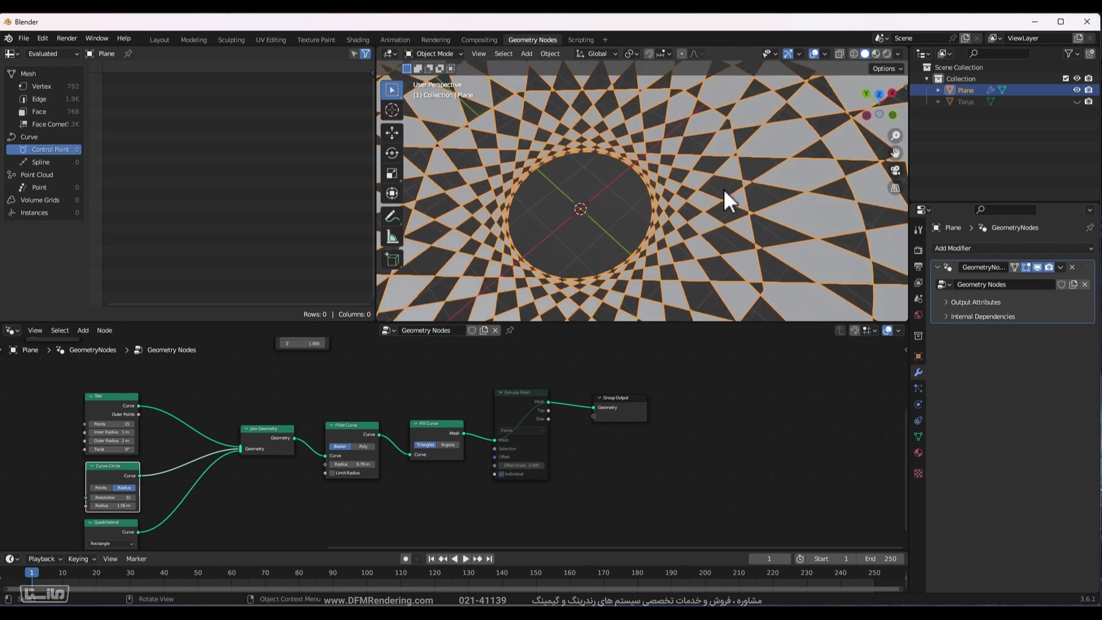
Examine the filled pattern from the top view and try rotating it.
scroll(575, 212, "up", 3)
scroll(575, 213, "down", 3)
scroll(576, 247, "down", 4)
scroll(577, 247, "up", 4)
key("KP_7")
middle_click_drag(660, 192, 715, 254, "shift")
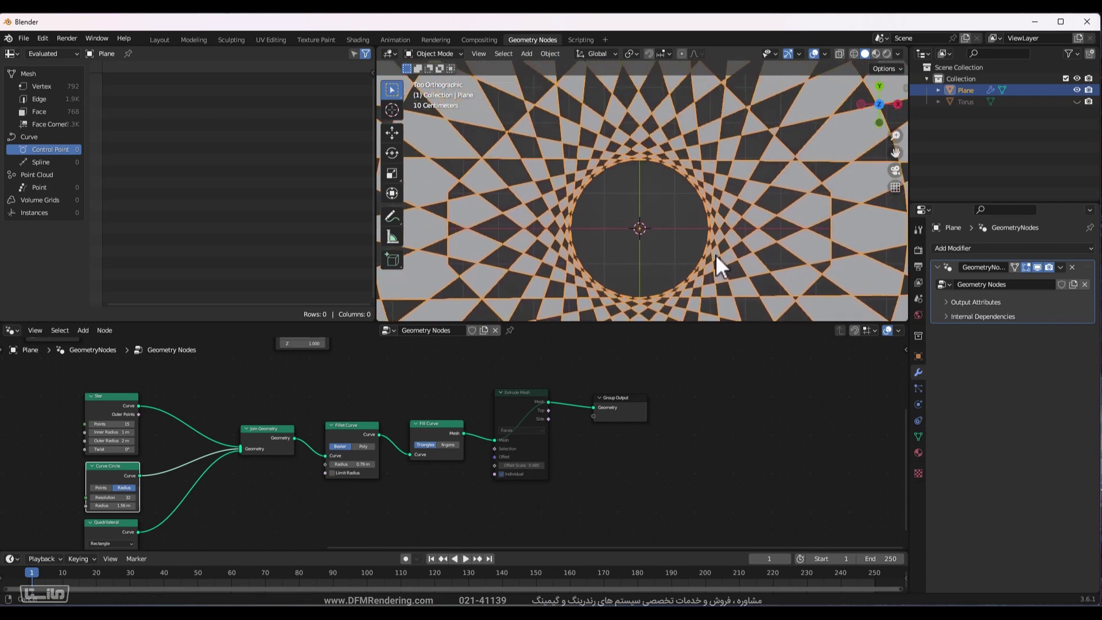
key("r")
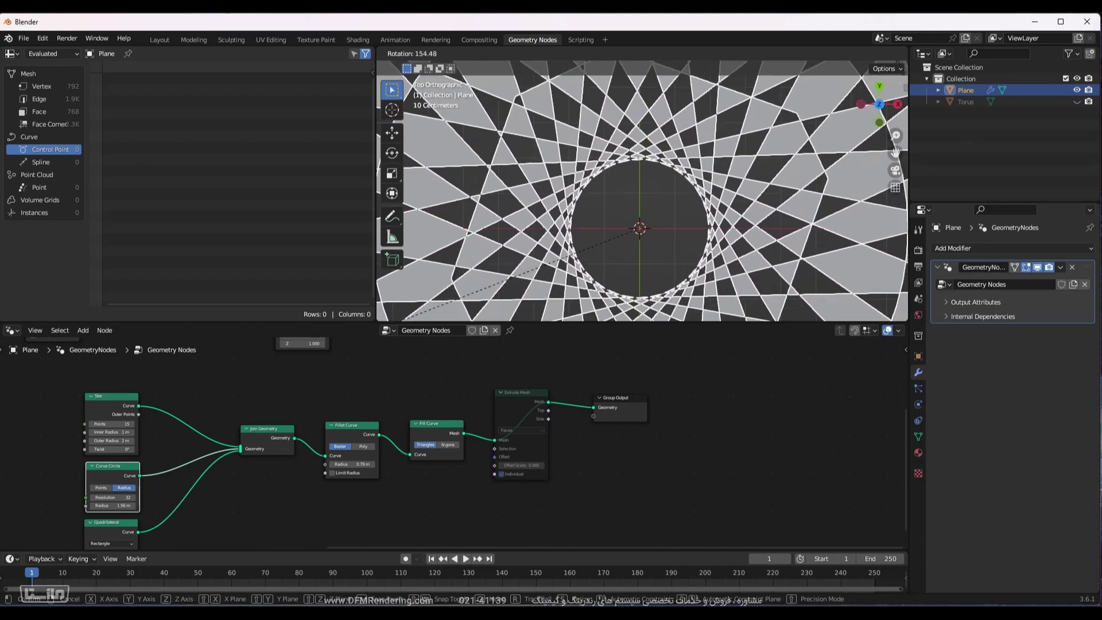
right_click(861, 74)
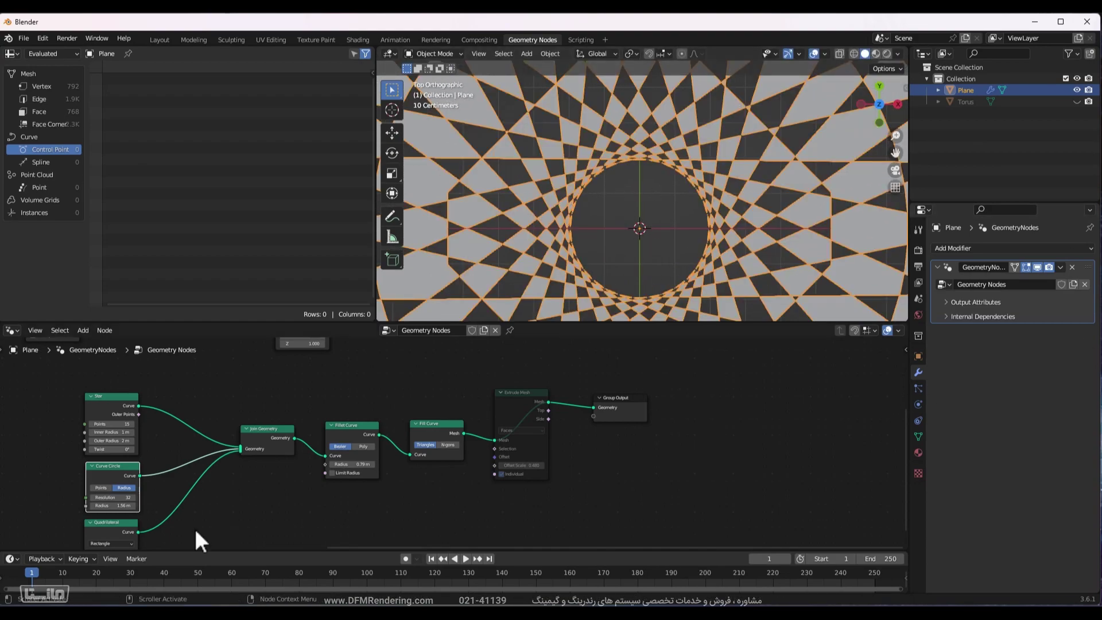
scroll(112, 453, "up", 4)
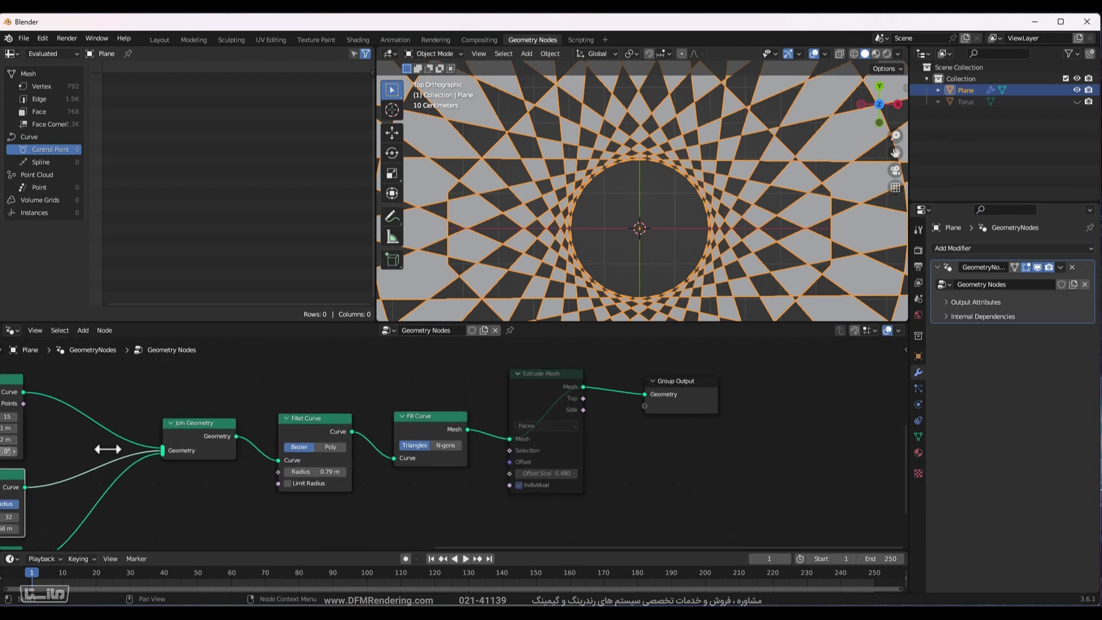
middle_click_drag(256, 450, 569, 474)
scroll(422, 480, "up", 1)
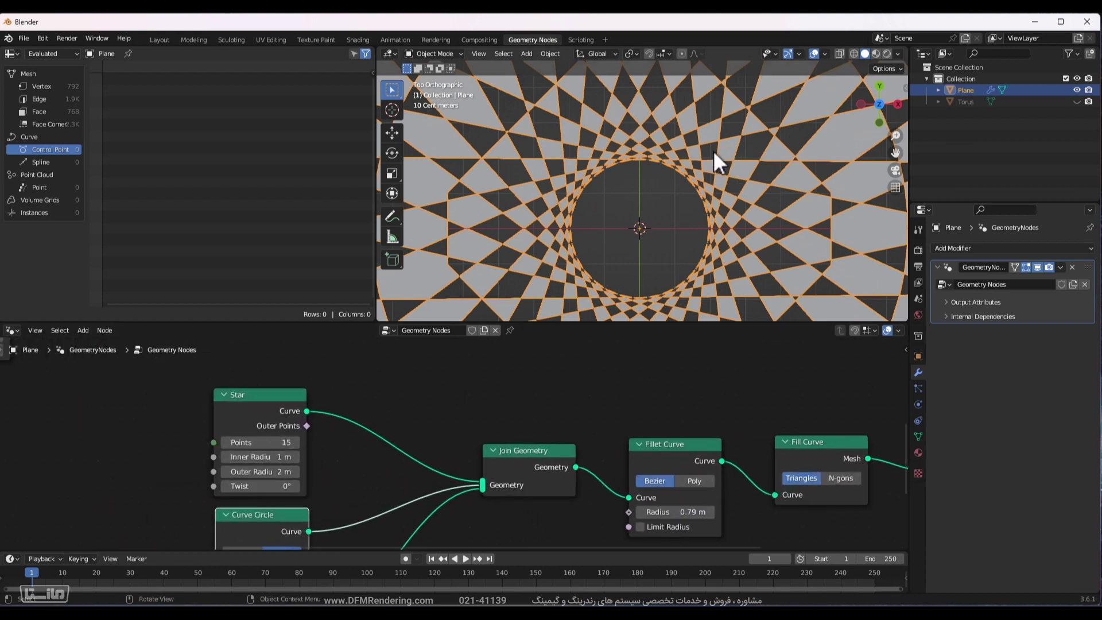
mouse_move(253, 472)
left_mouse_down()
mouse_move(213, 472)
mouse_move(339, 472)
mouse_move(168, 472)
mouse_move(267, 474)
left_mouse_up()
right_click(267, 474)
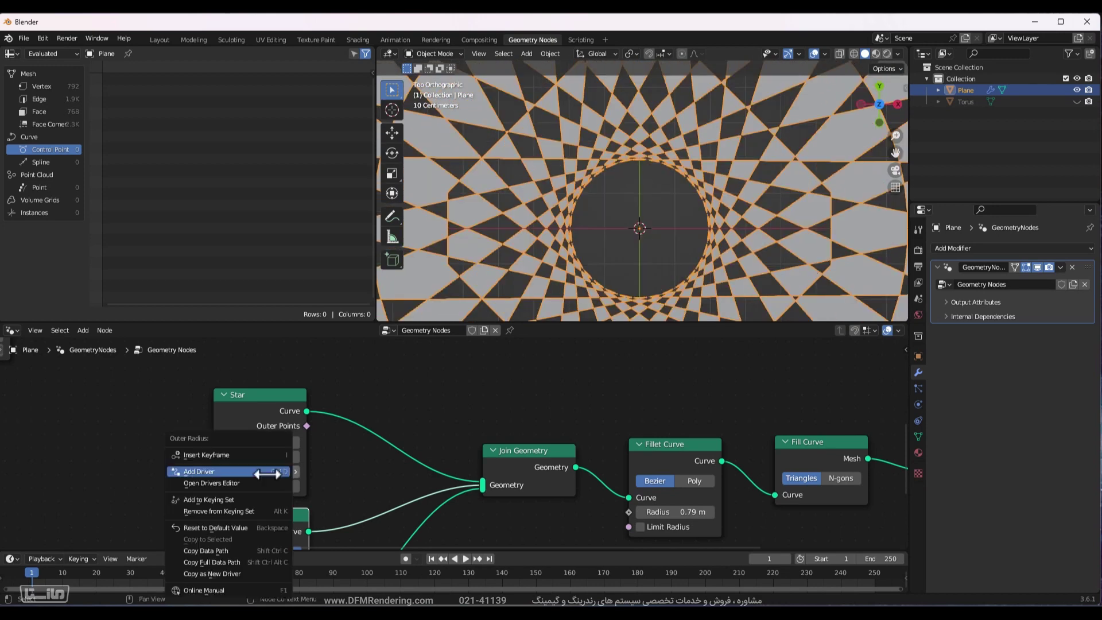
key("Escape")
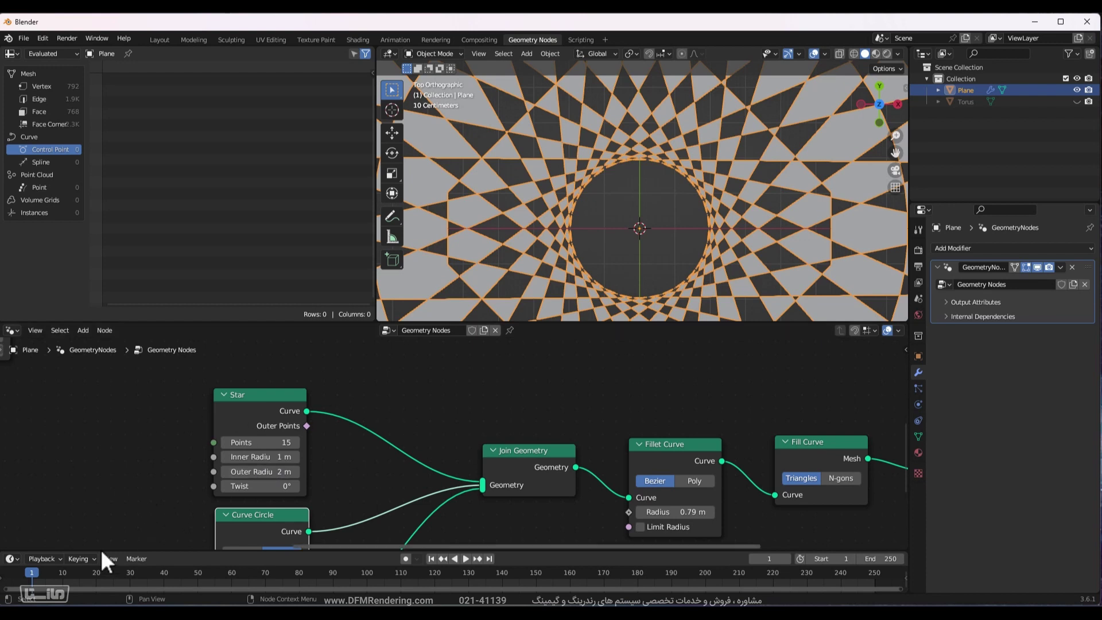
Turn on auto keying and insert a keyframe on the Star node's 2 m outer radius at frame 1.
left_click(406, 559)
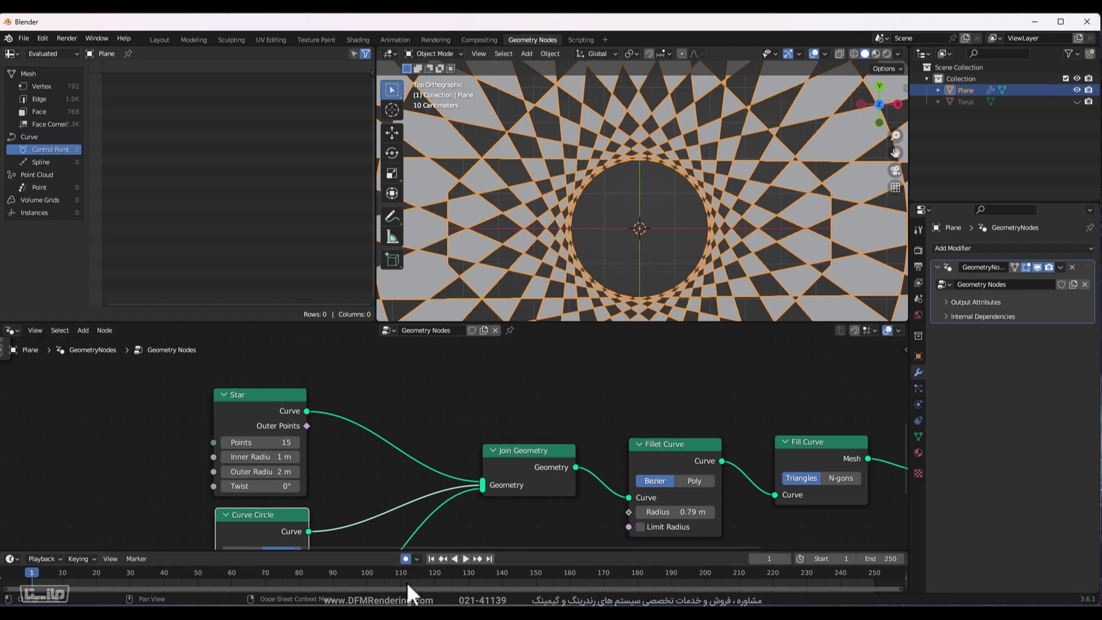
right_click(251, 472)
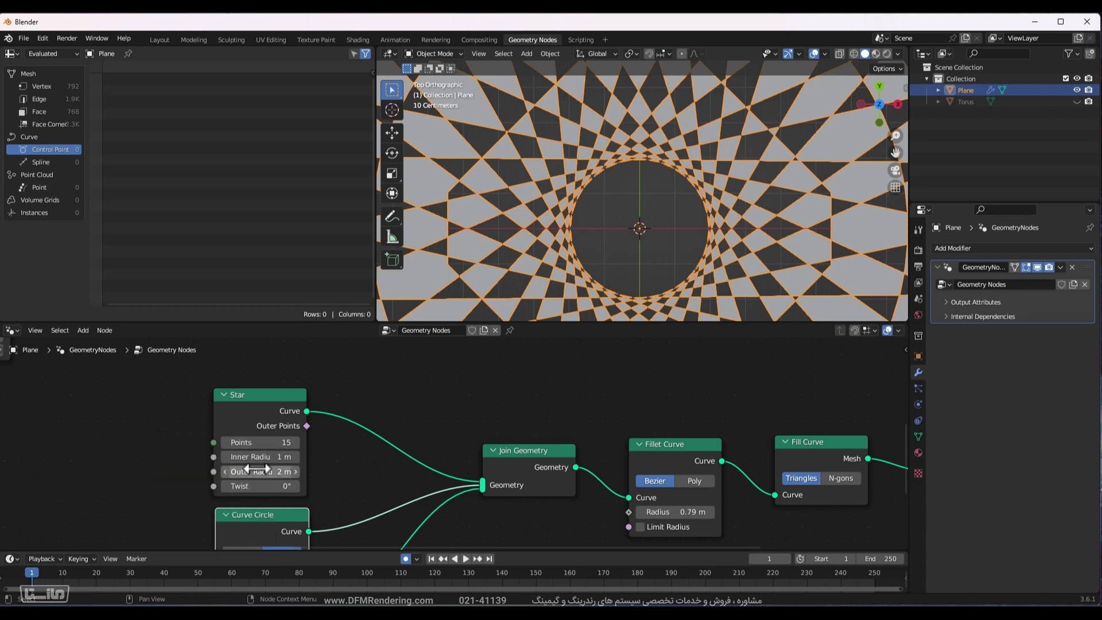
key("i")
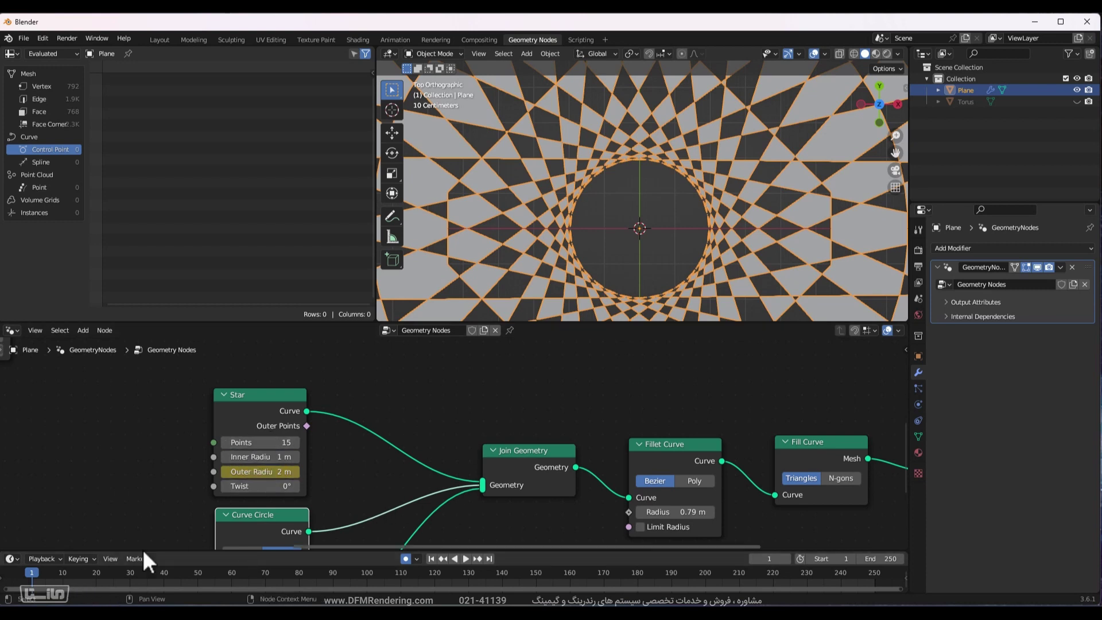
Keyframe the Star node's outer radius at 0.3 m on frame 114.
left_click(414, 575)
left_click_drag(275, 471, 244, 472)
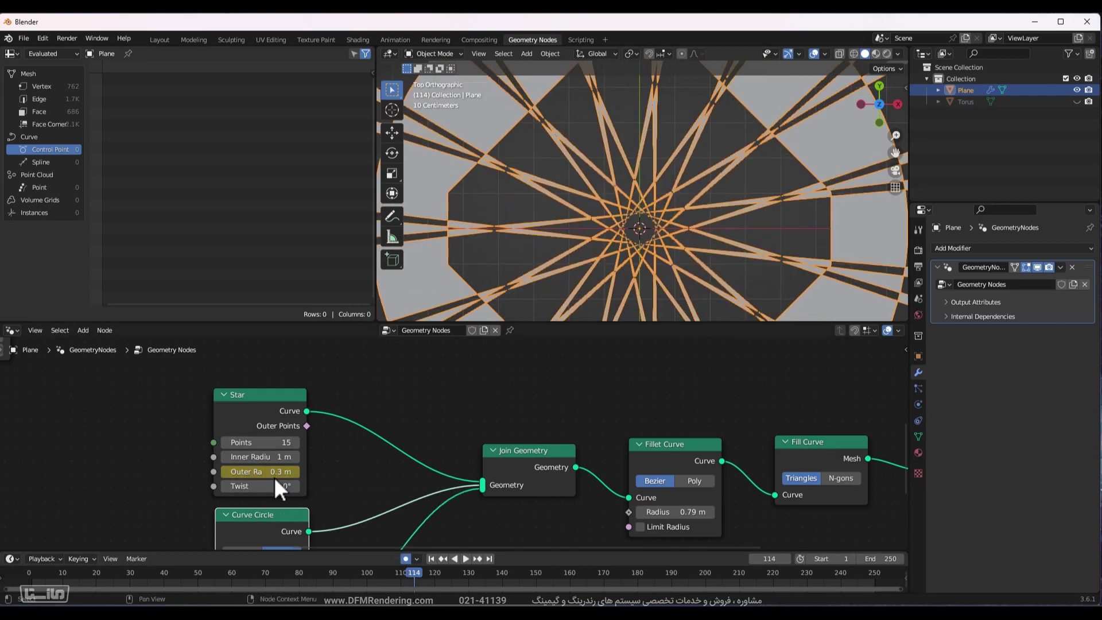
left_click_drag(271, 471, 268, 469)
Play and scrub through the star radius animation to examine how the filled pattern changes over time.
key("space")
left_click_drag(413, 572, 8, 587)
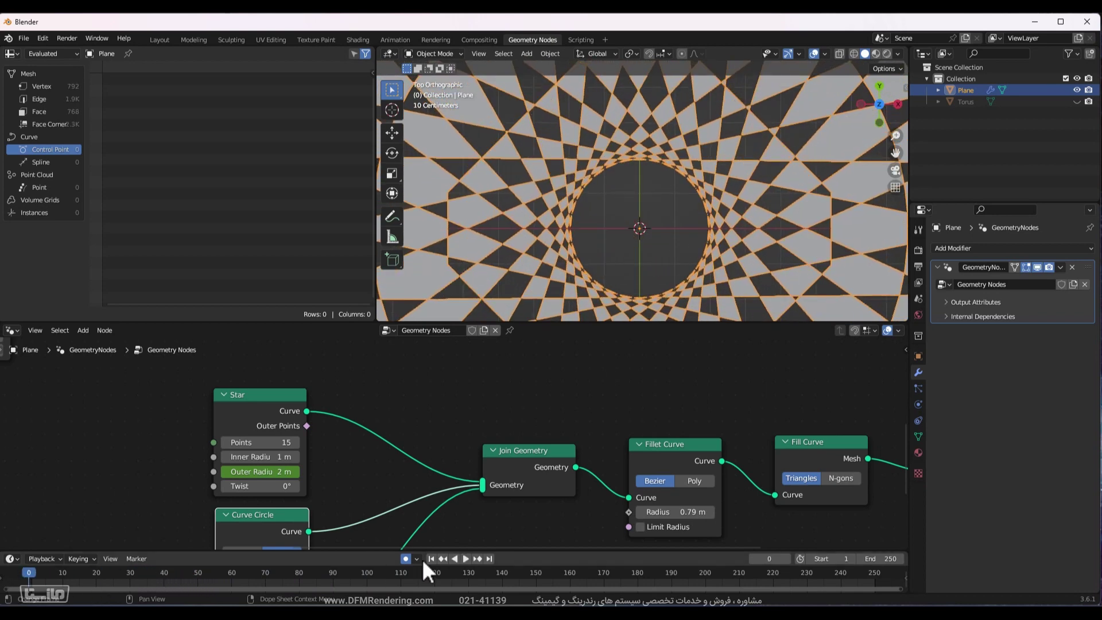
left_click(465, 558)
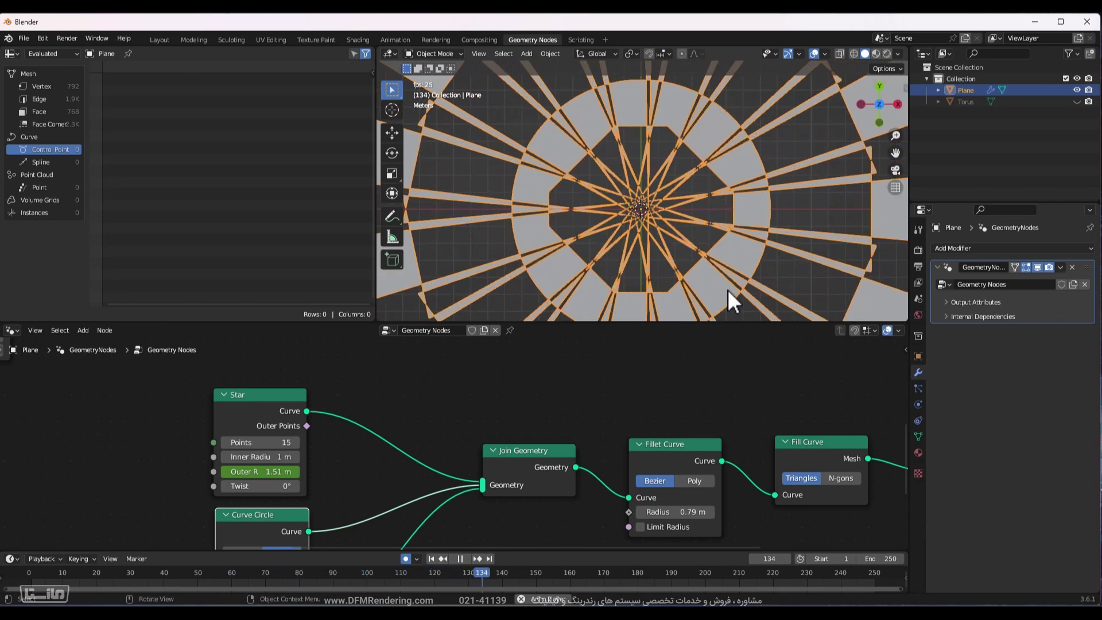
key("space")
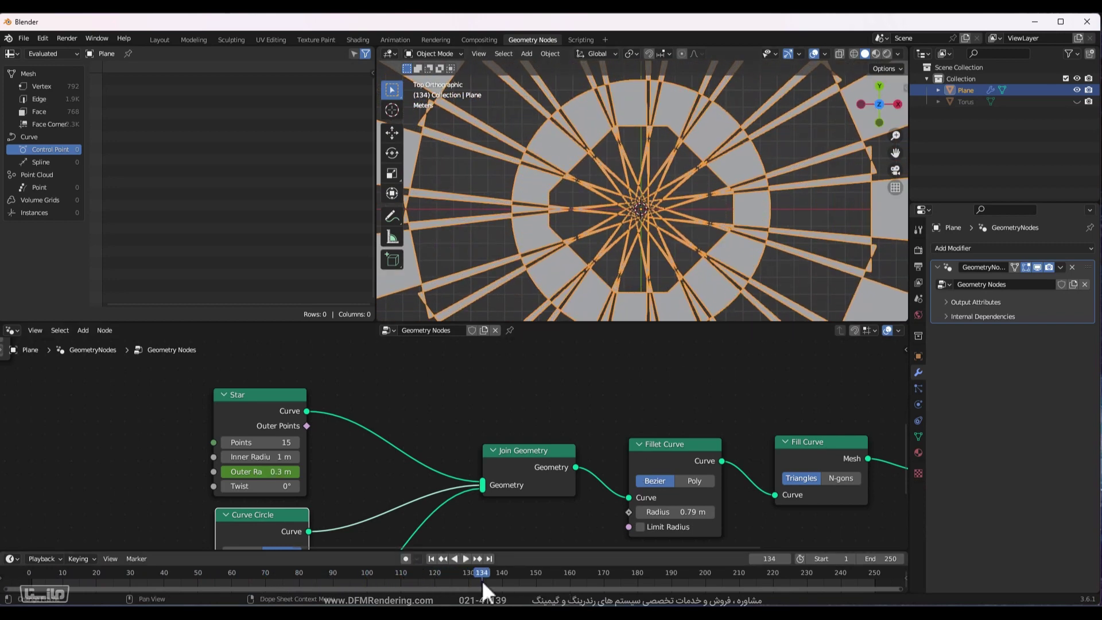
left_click_drag(481, 580, 172, 557)
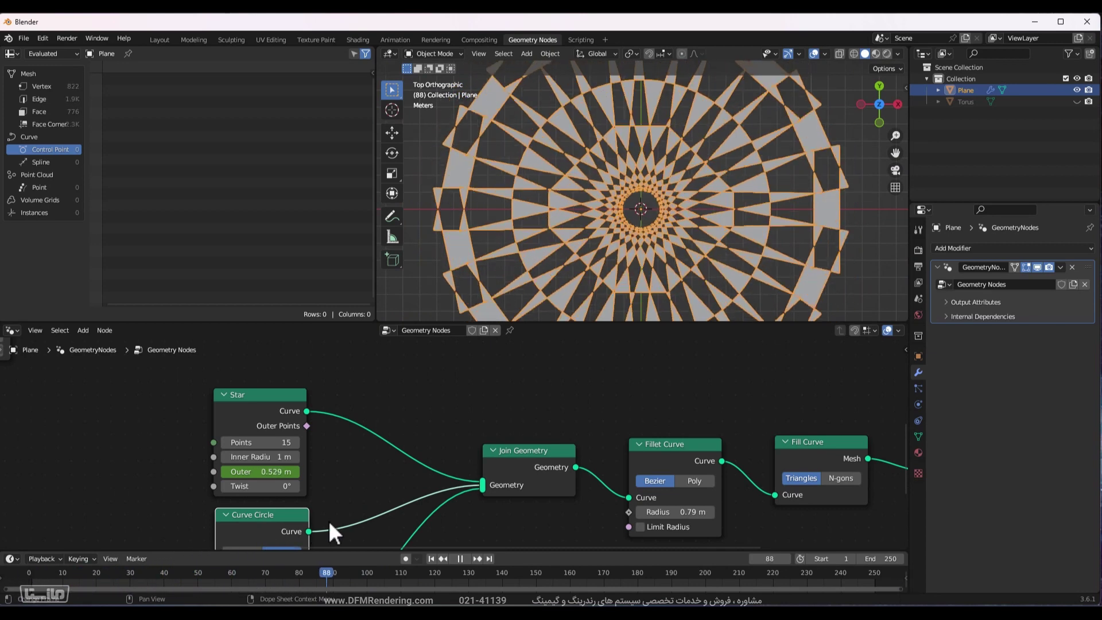
left_click_drag(267, 507, 205, 507)
scroll(688, 209, "down", 4)
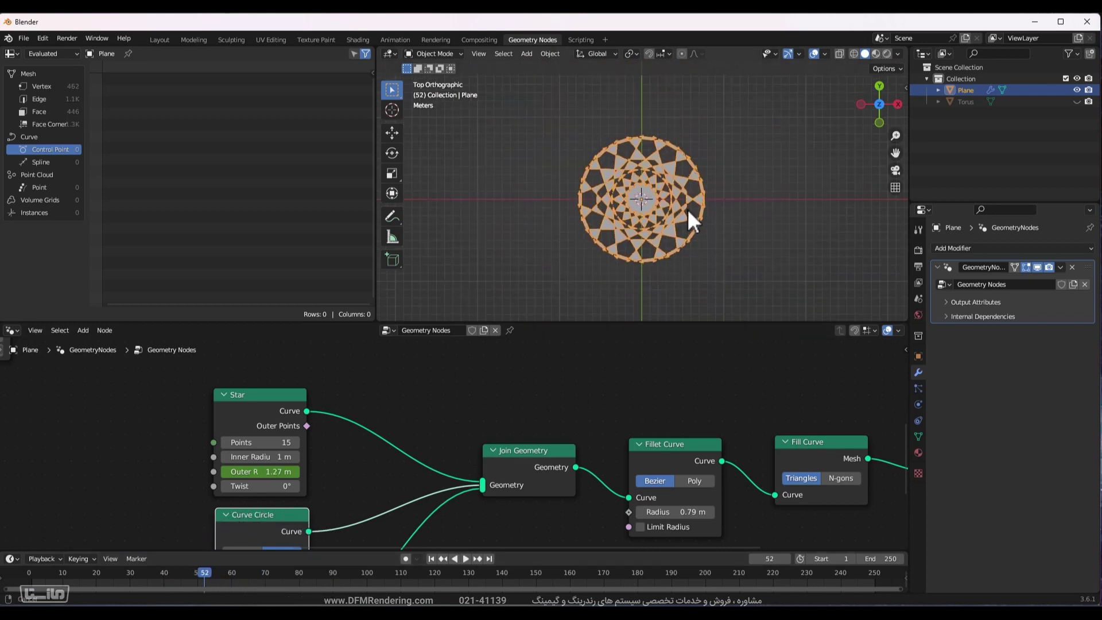
scroll(683, 199, "up", 3)
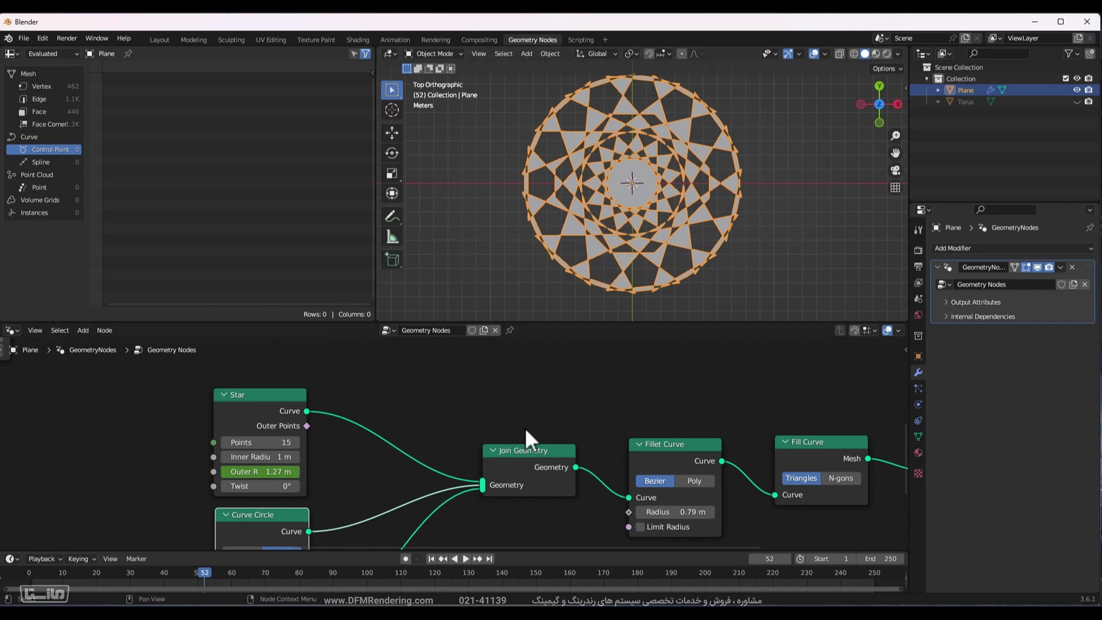
middle_click_drag(297, 467, 298, 434)
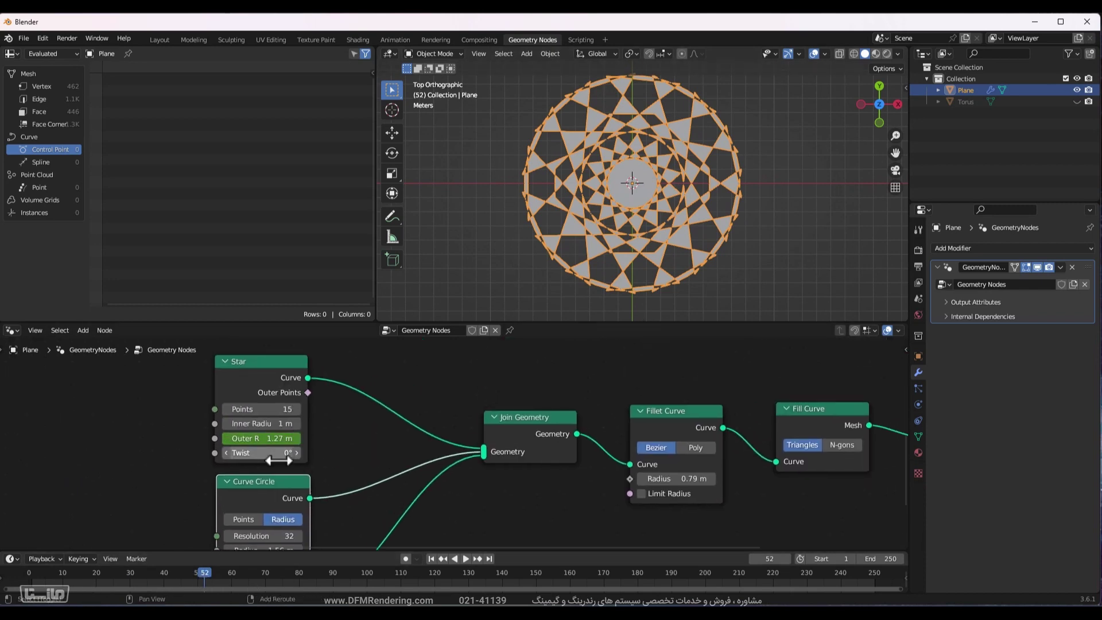
left_click_drag(205, 573, 317, 519)
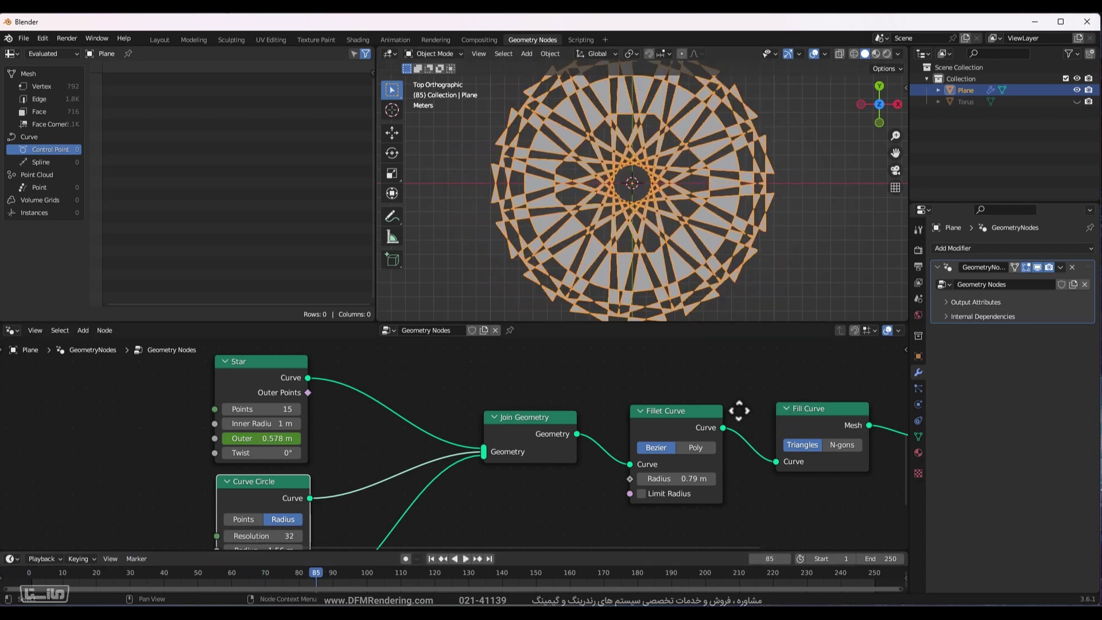
Unmute the Extrude Mesh node and set its offset scale to 0.180.
middle_click_drag(746, 412, 319, 440)
left_click(513, 406)
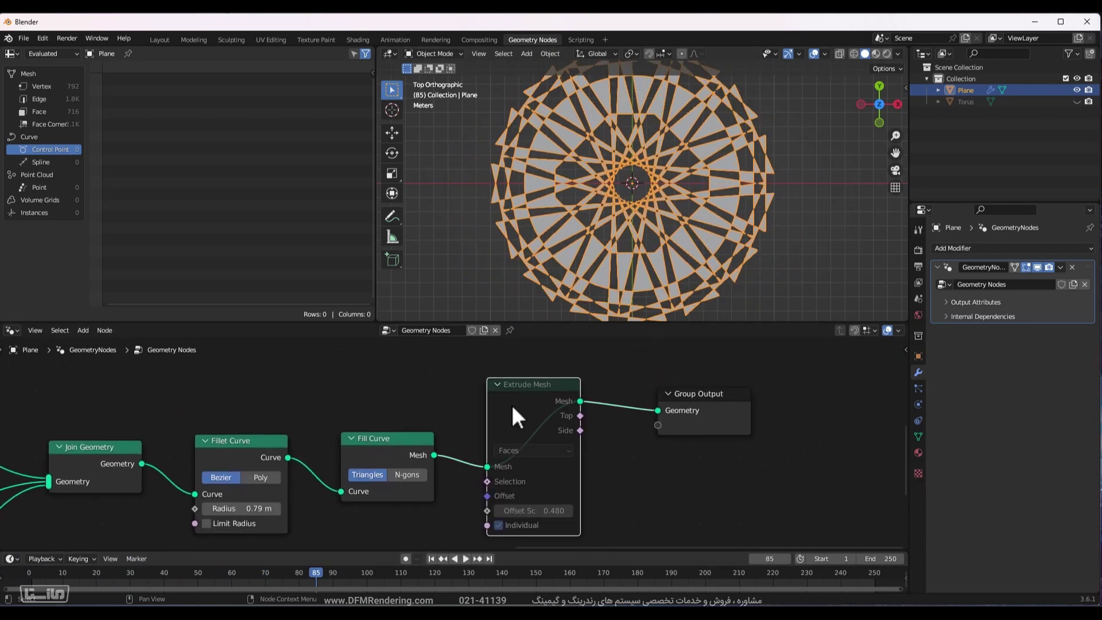
key("m")
middle_click_drag(706, 241, 774, 140)
left_click_drag(534, 511, 505, 510)
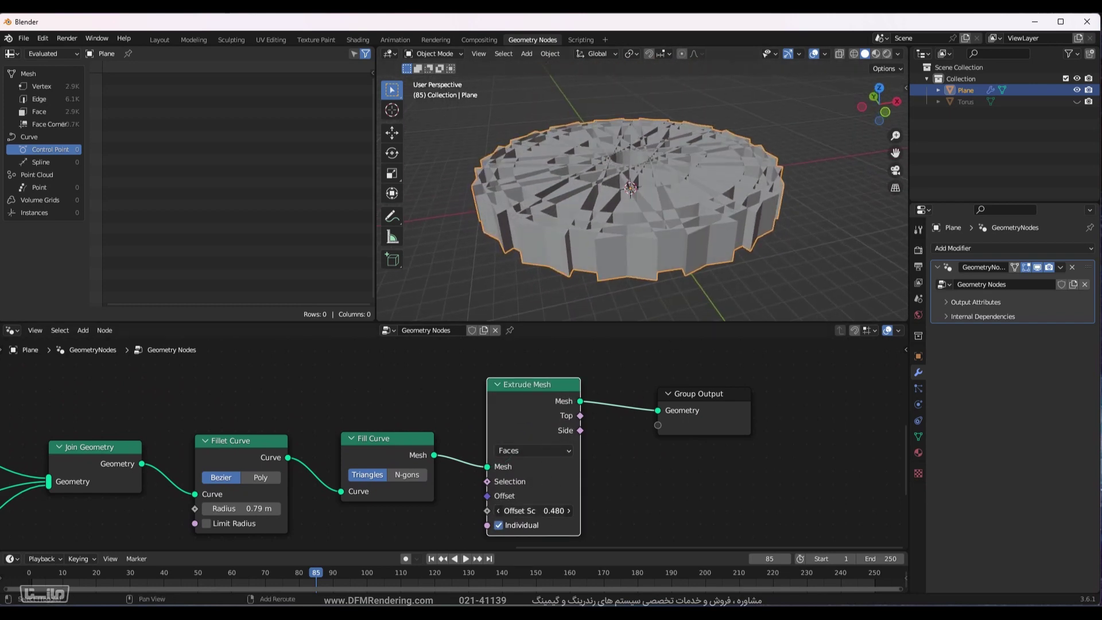
middle_click_drag(826, 288, 783, 254)
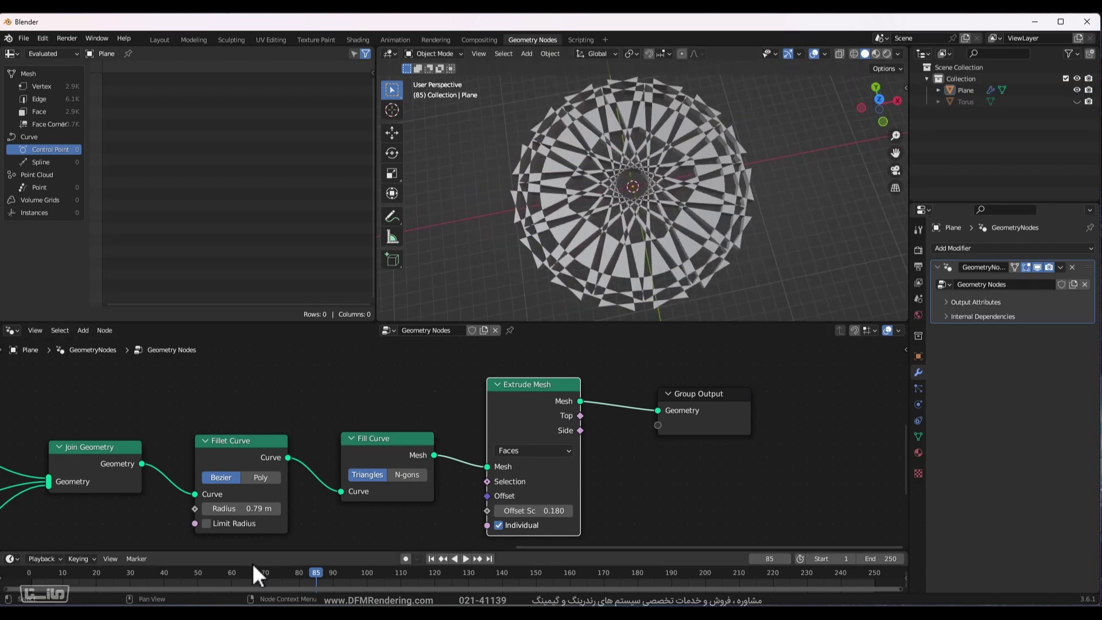
Play the extruded pattern's animation from near the start and scrub to frame 75.
left_click_drag(312, 574, 54, 580)
key("space")
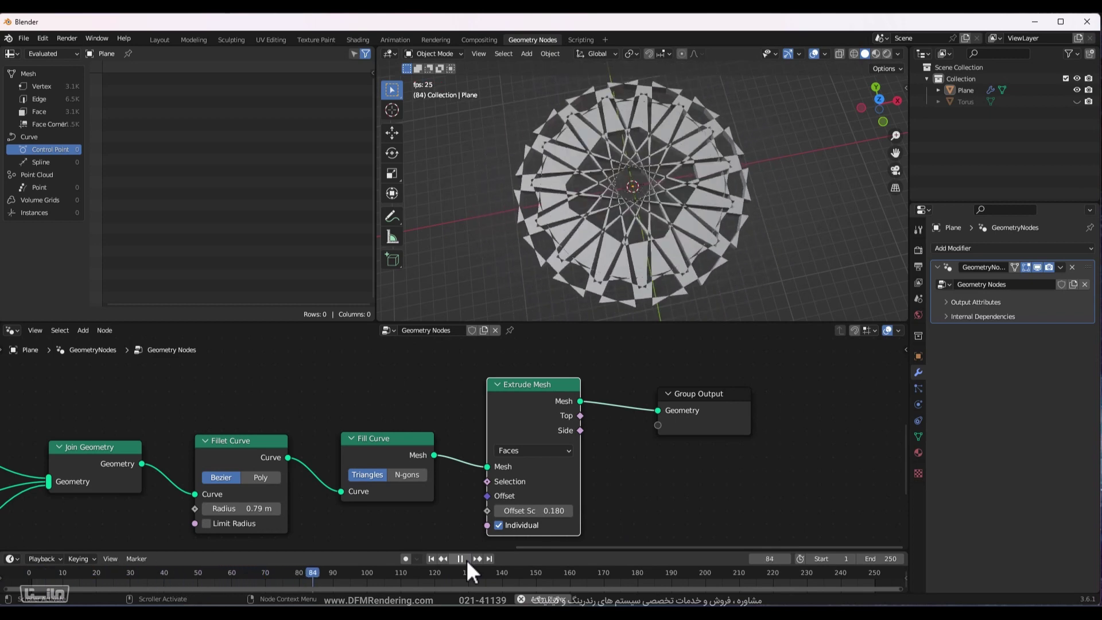
left_click_drag(419, 568, 283, 534)
Move the whole chain of pattern nodes, from the three curve primitives to Group Output, beneath the Instance on Points setup.
scroll(674, 479, "down", 6)
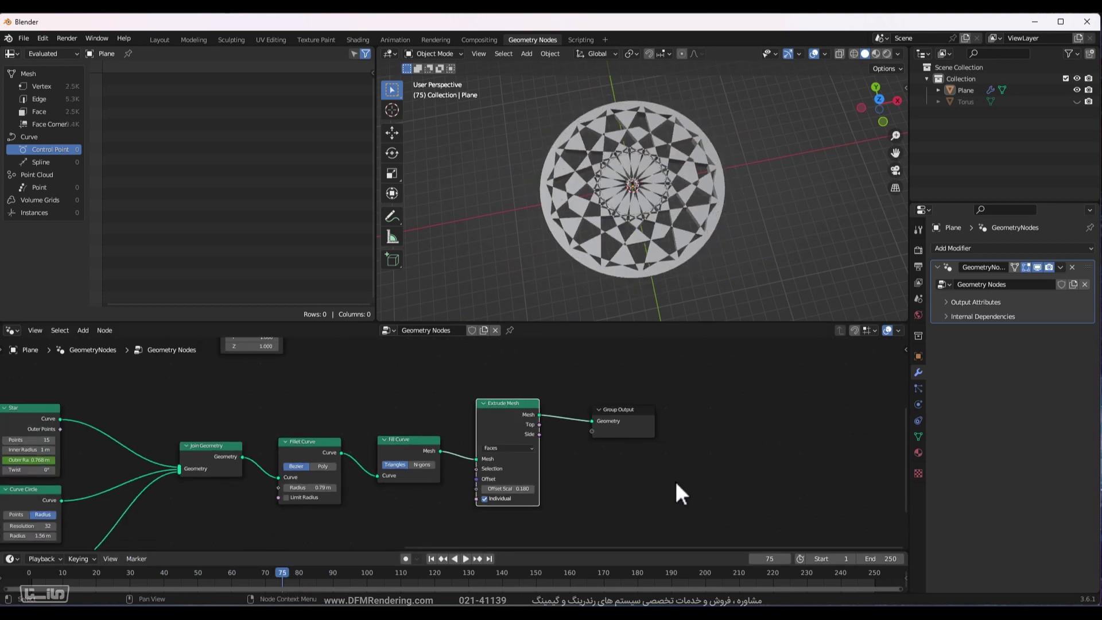
left_click_drag(585, 412, 247, 517)
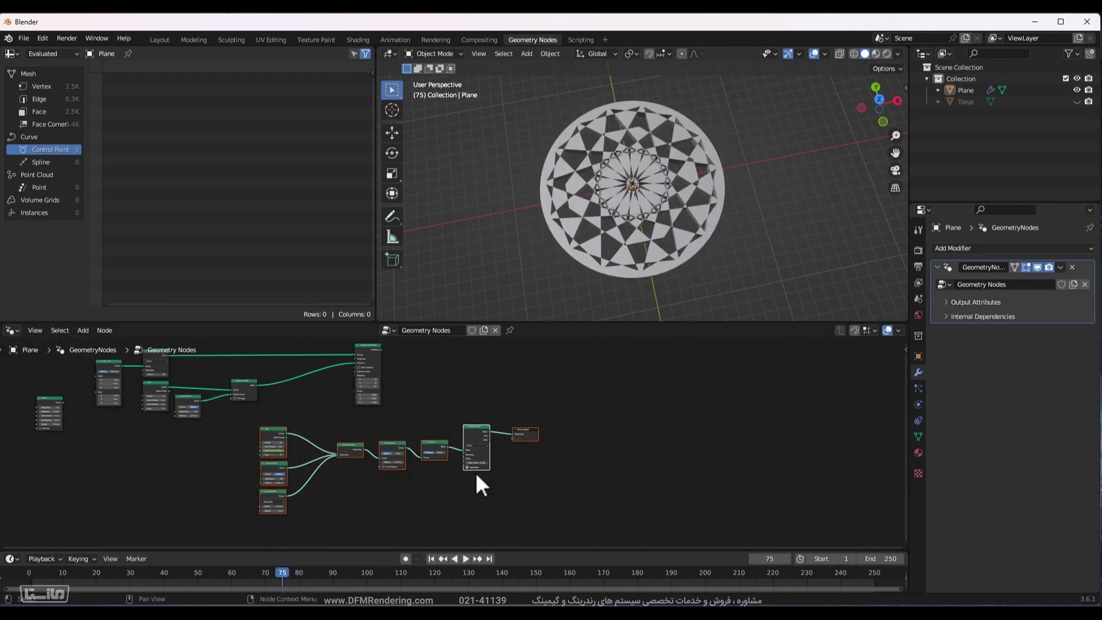
key("g")
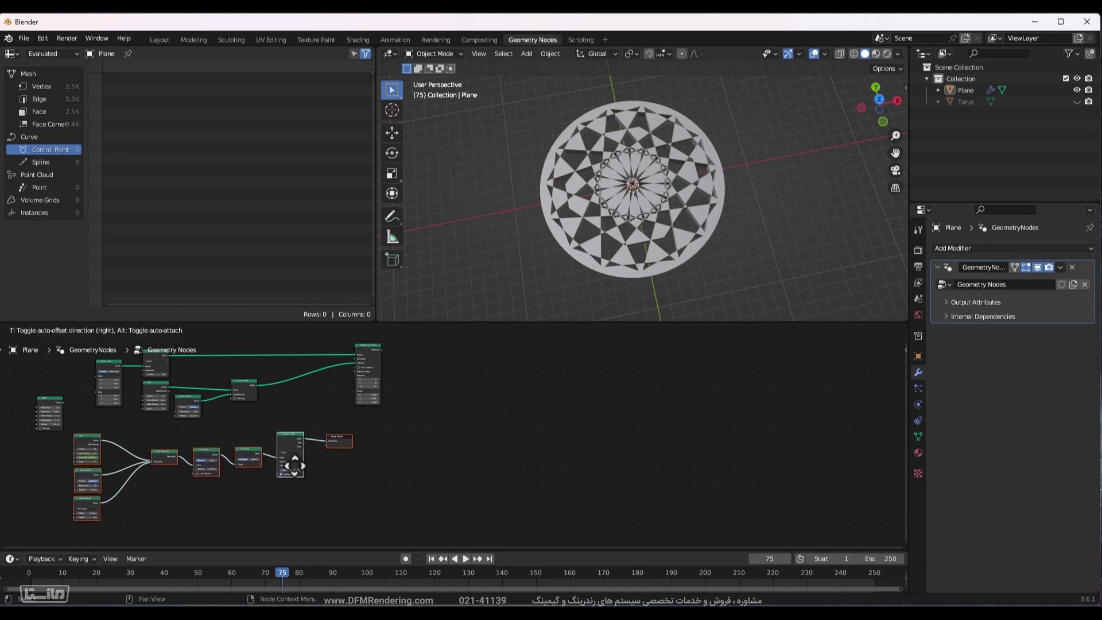
left_click(283, 450)
left_click(407, 483)
middle_click_drag(408, 482, 364, 511)
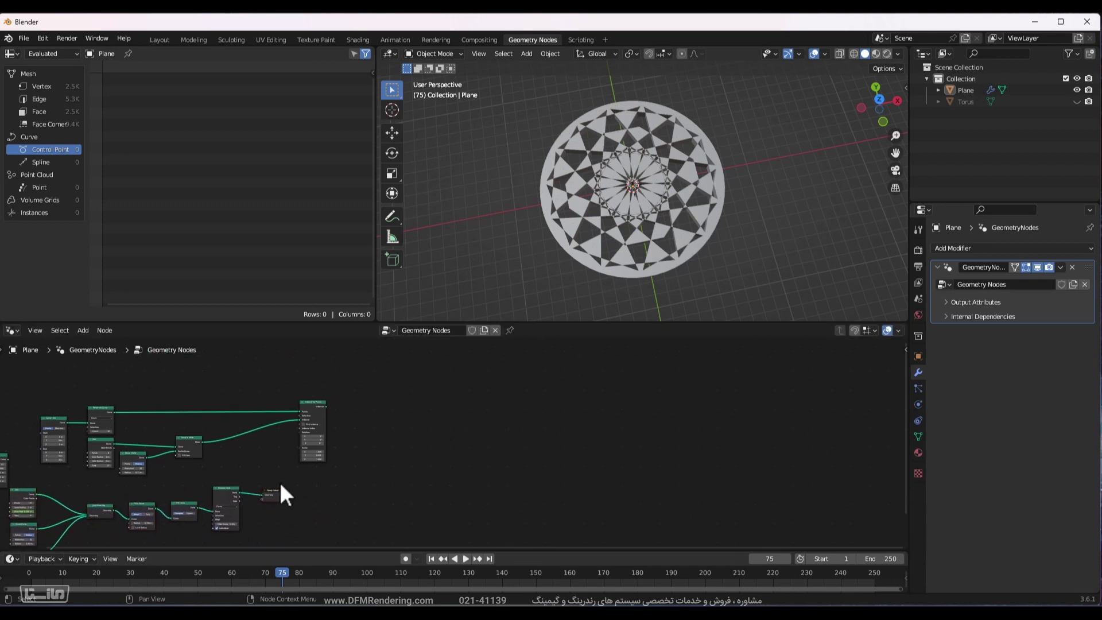
Place the Group Output node beside Instance on Points and connect the Instances output to it.
left_click_drag(283, 492, 396, 412)
left_click(314, 402, "ctrl+shift")
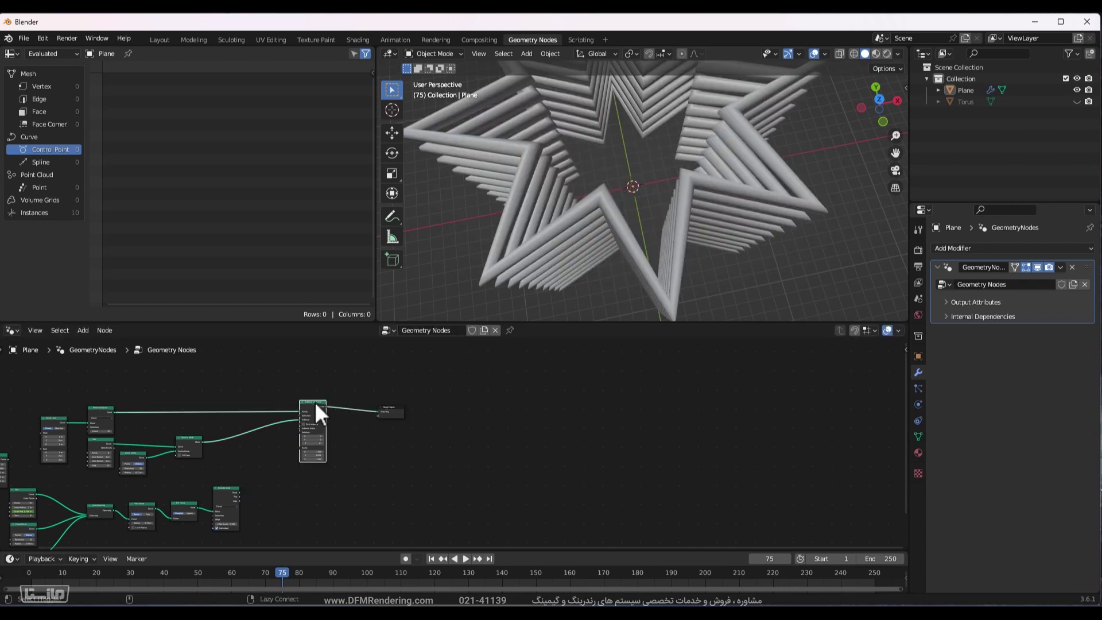
middle_click_drag(413, 395, 517, 406)
middle_click_drag(657, 236, 677, 207)
scroll(676, 208, "up", 4)
scroll(310, 480, "up", 2)
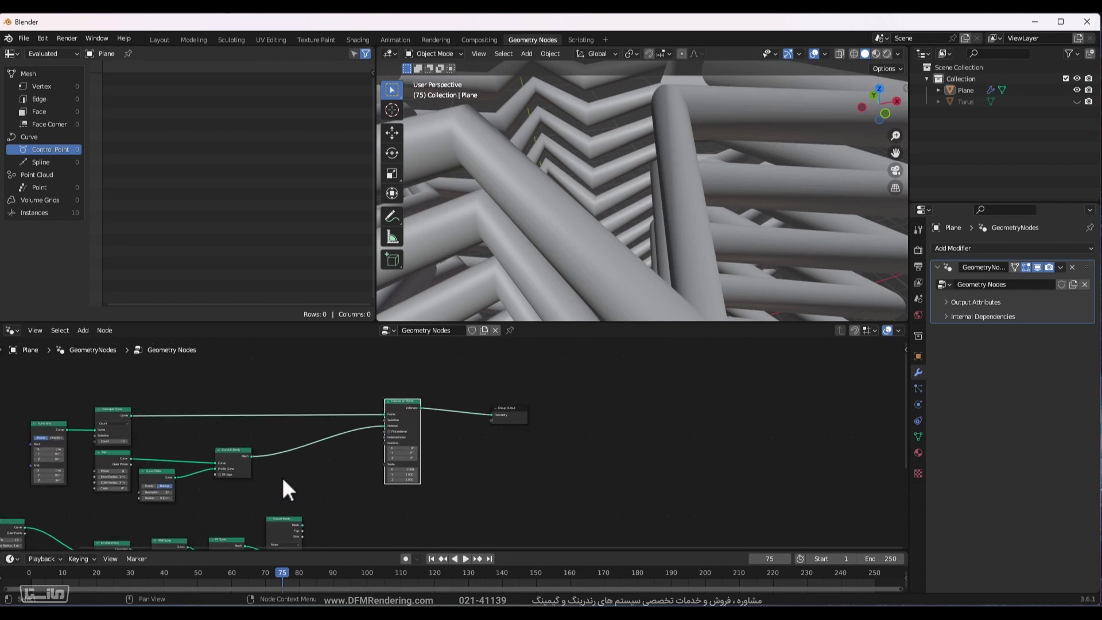
Delete the old Star, Curve Circle and Curve to Mesh nodes that feed Instance on Points.
scroll(244, 441, "up", 2)
left_click(177, 395)
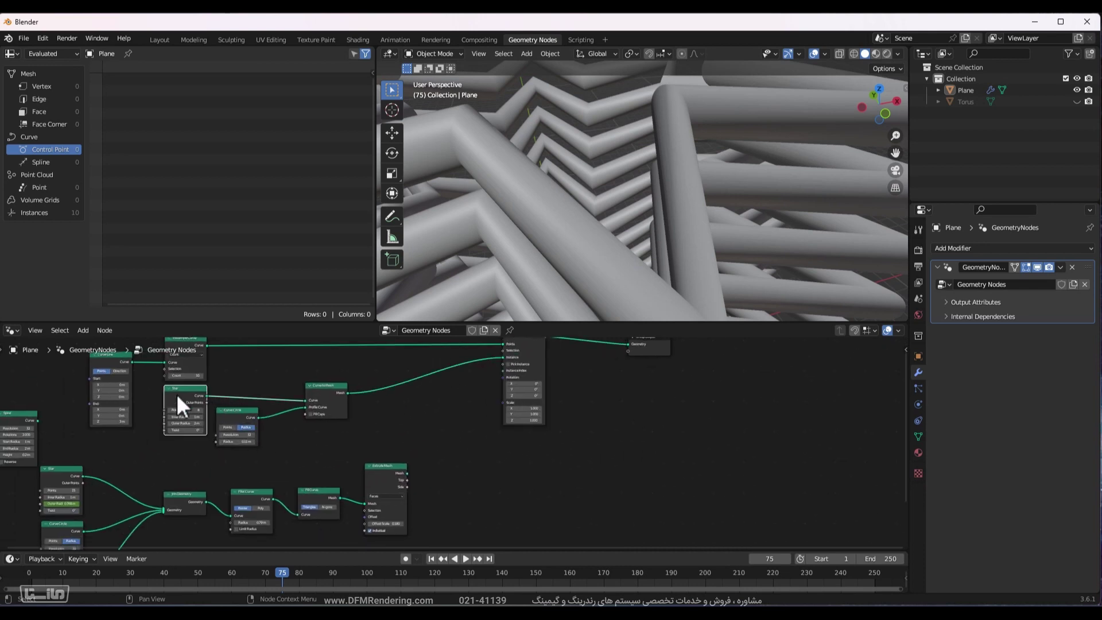
key("x")
left_click(240, 415)
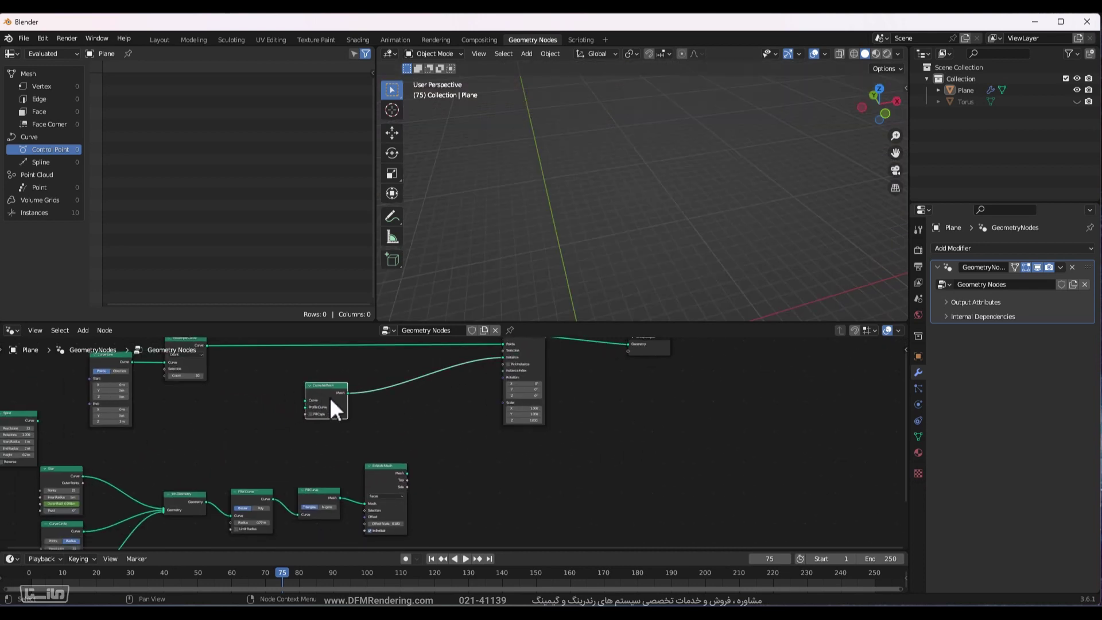
Connect the Extrude Mesh node's Mesh output to the Instance input of Instance on Points.
left_click_drag(393, 470, 389, 443)
middle_click_drag(389, 442, 380, 478)
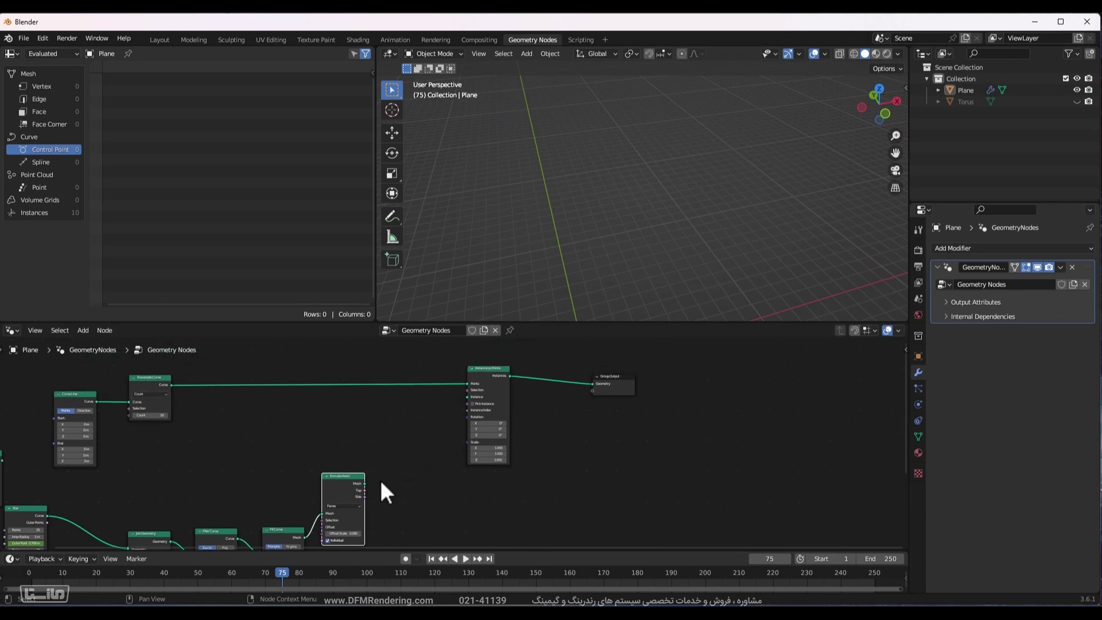
middle_click_drag(497, 371, 426, 432, "ctrl")
left_click_drag(322, 497, 392, 411)
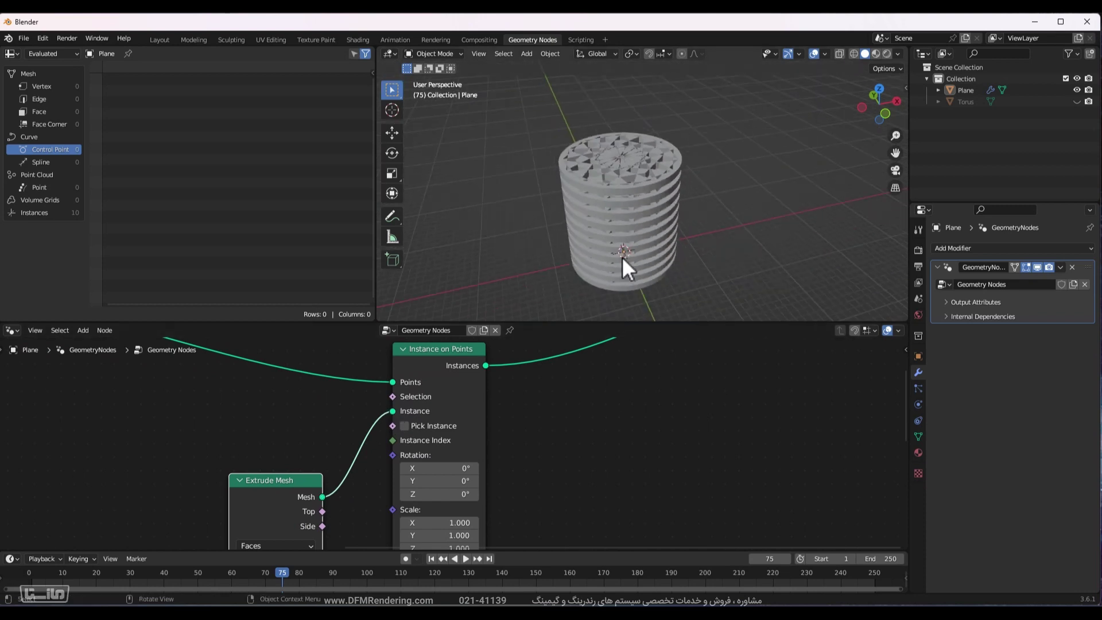
Examine the stacked instances and the Curve Line, Resample Curve and pattern nodes that drive them.
mouse_move(622, 256)
middle_mouse_down()
mouse_move(632, 232)
mouse_move(602, 257)
middle_mouse_up()
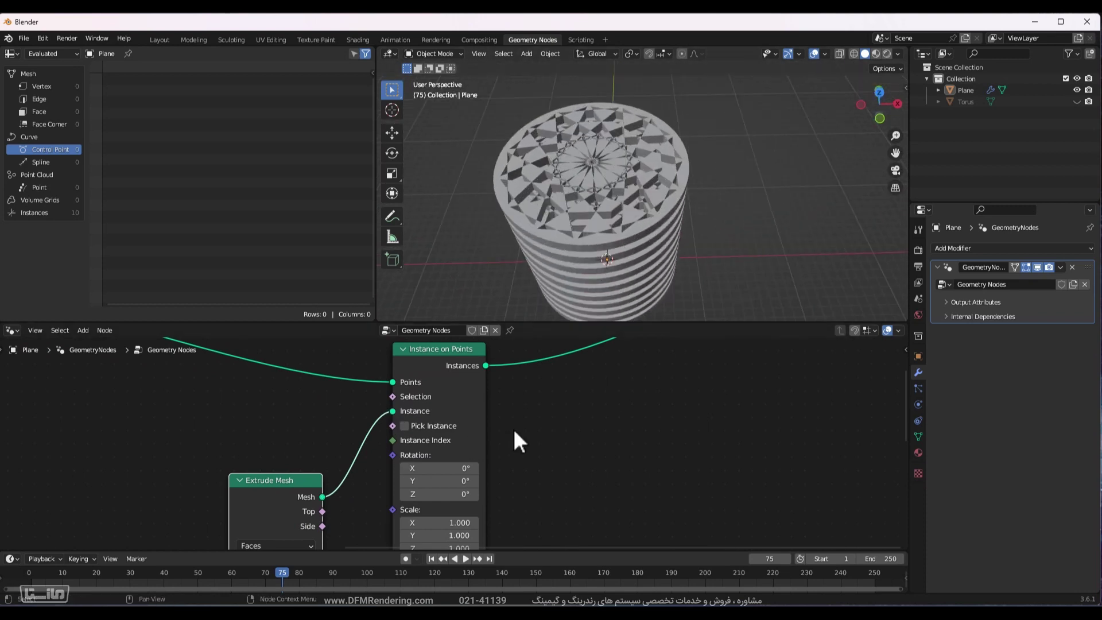
middle_click_drag(514, 432, 560, 491)
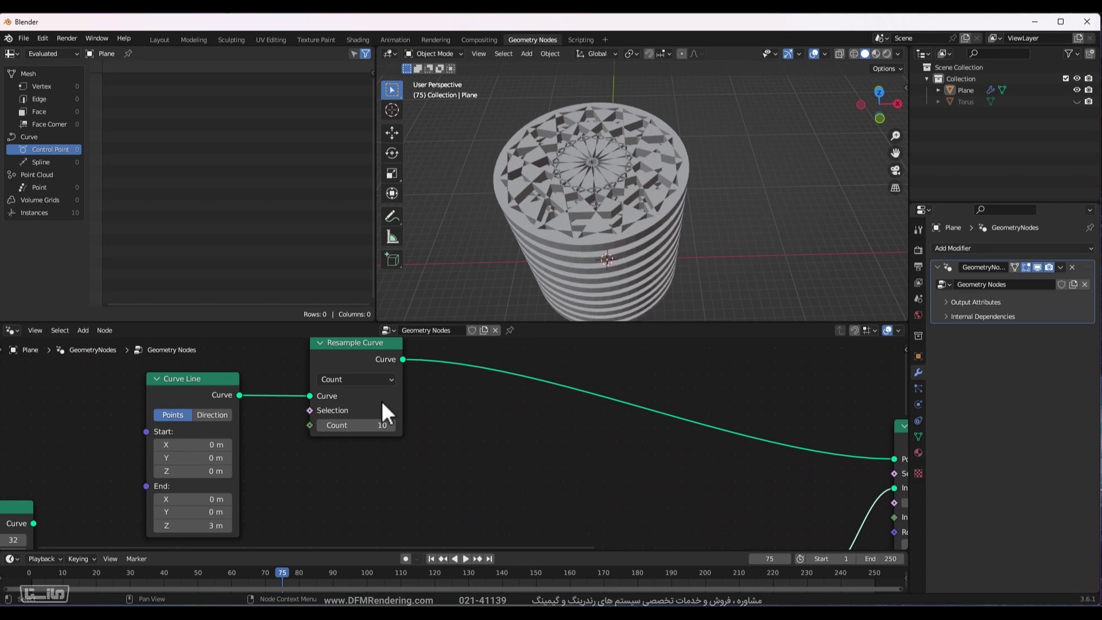
left_click(171, 376)
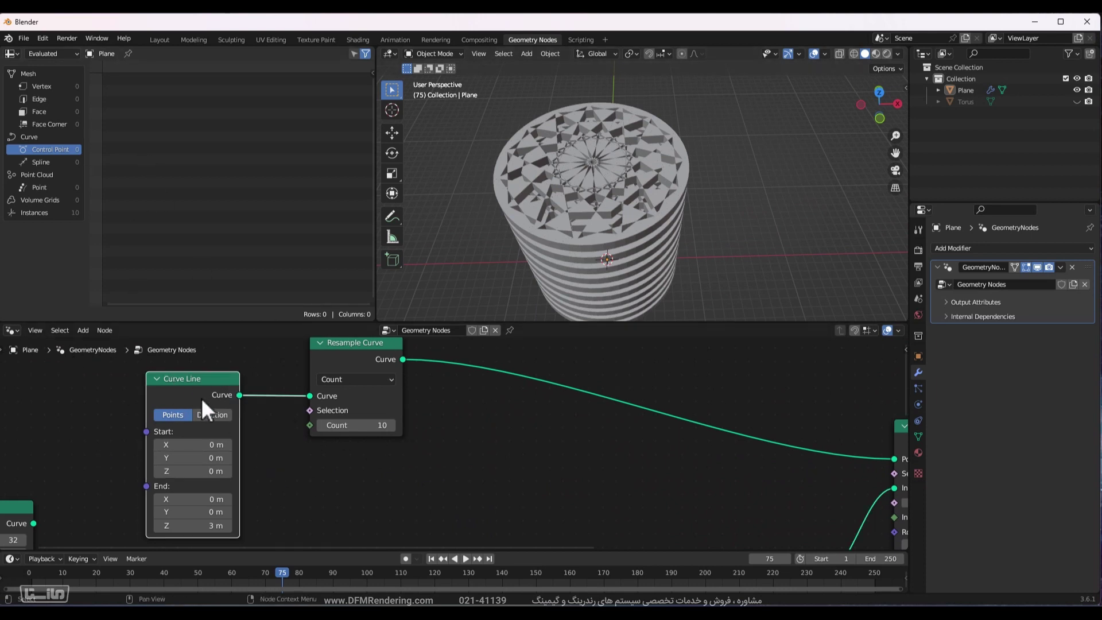
scroll(402, 356, "down", 3)
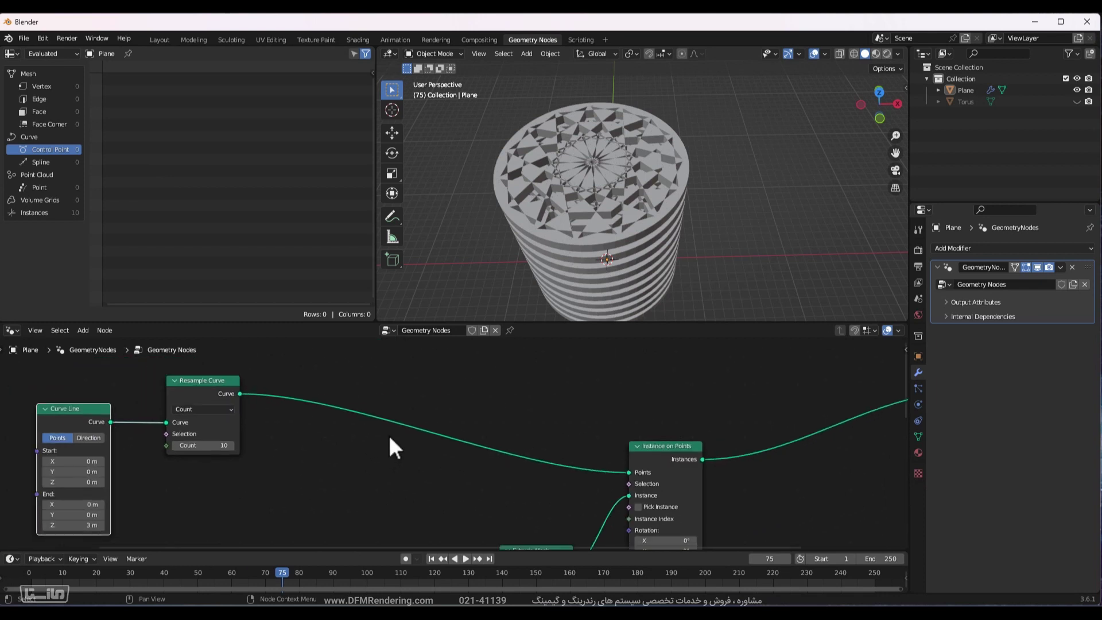
middle_click_drag(388, 432, 510, 401)
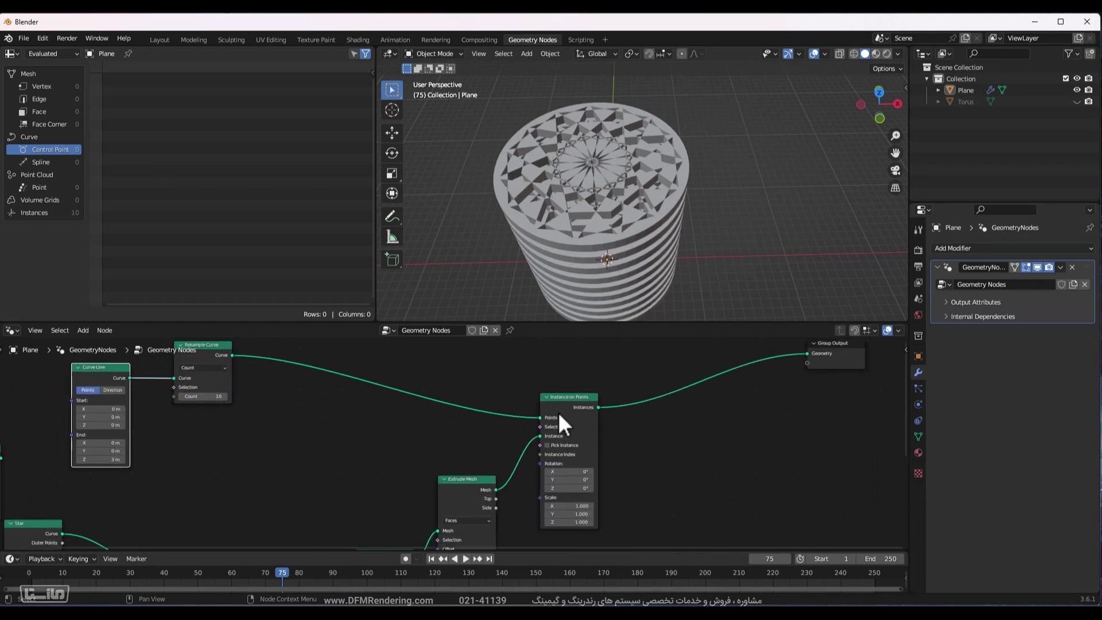
scroll(492, 492, "down", 3)
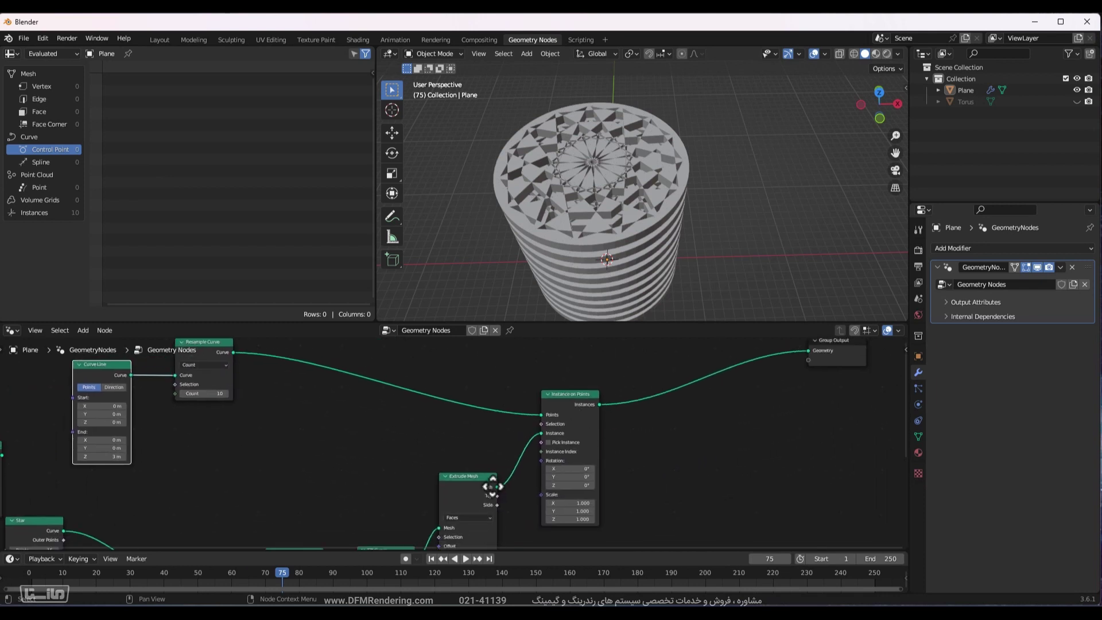
left_click_drag(542, 425, 251, 551)
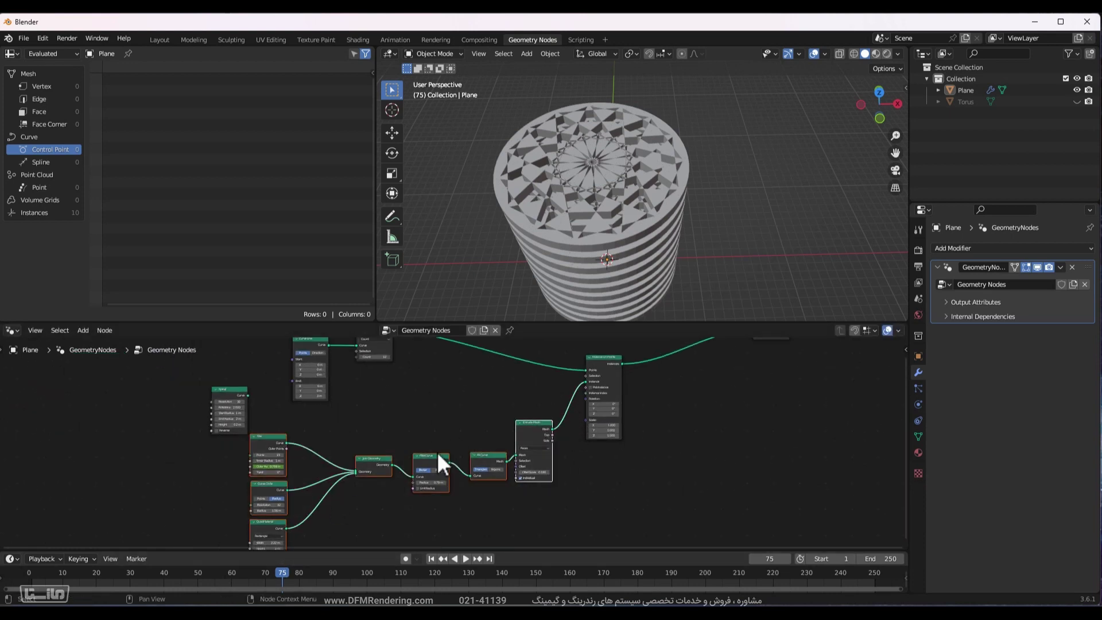
middle_click_drag(568, 400, 495, 483)
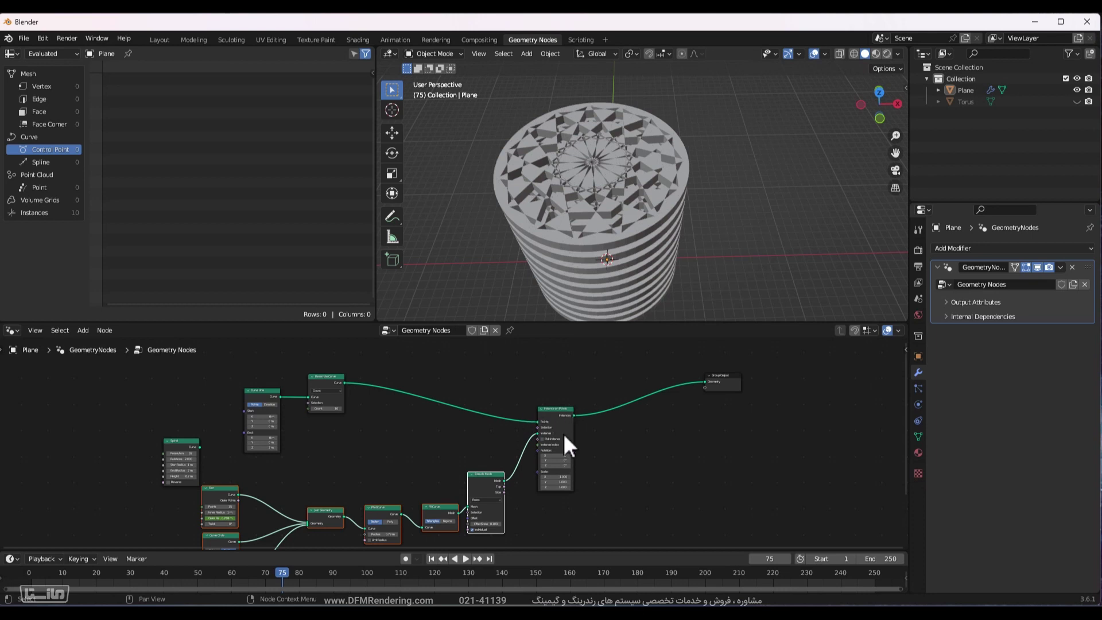
middle_click_drag(274, 365, 318, 410, "ctrl")
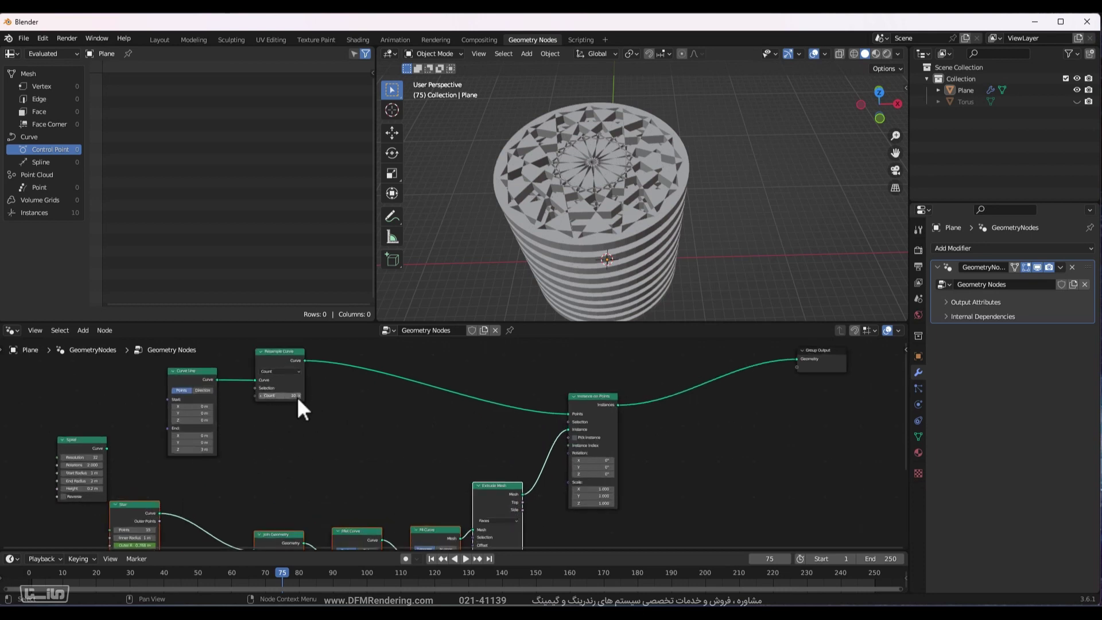
Play the stacked pattern's animation from the first frame.
middle_click_drag(729, 220, 637, 270)
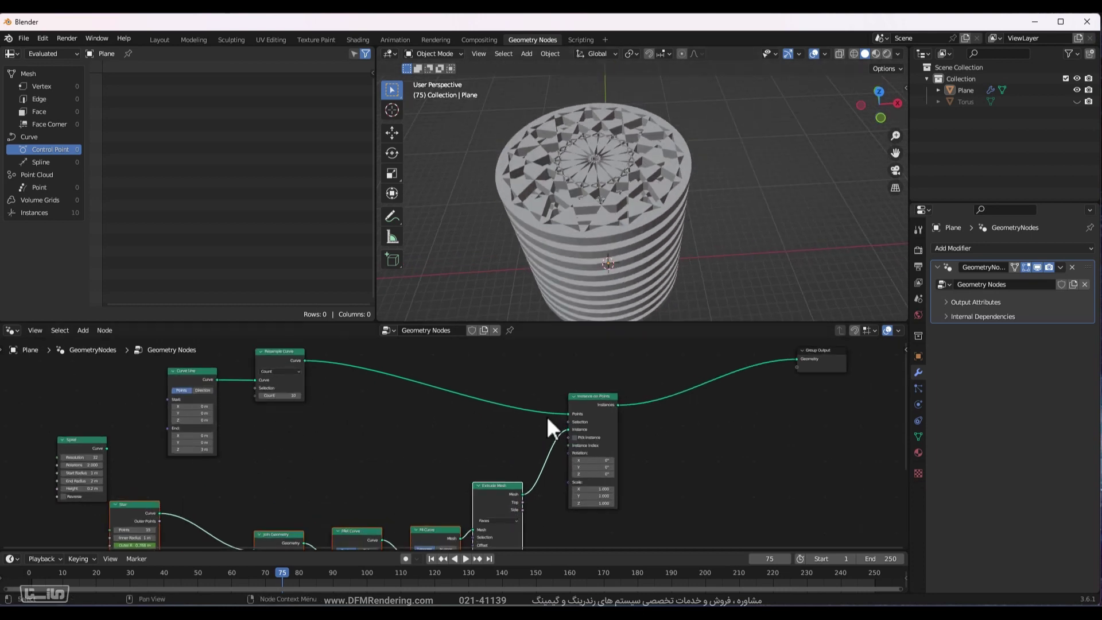
left_click(431, 558)
left_click(466, 558)
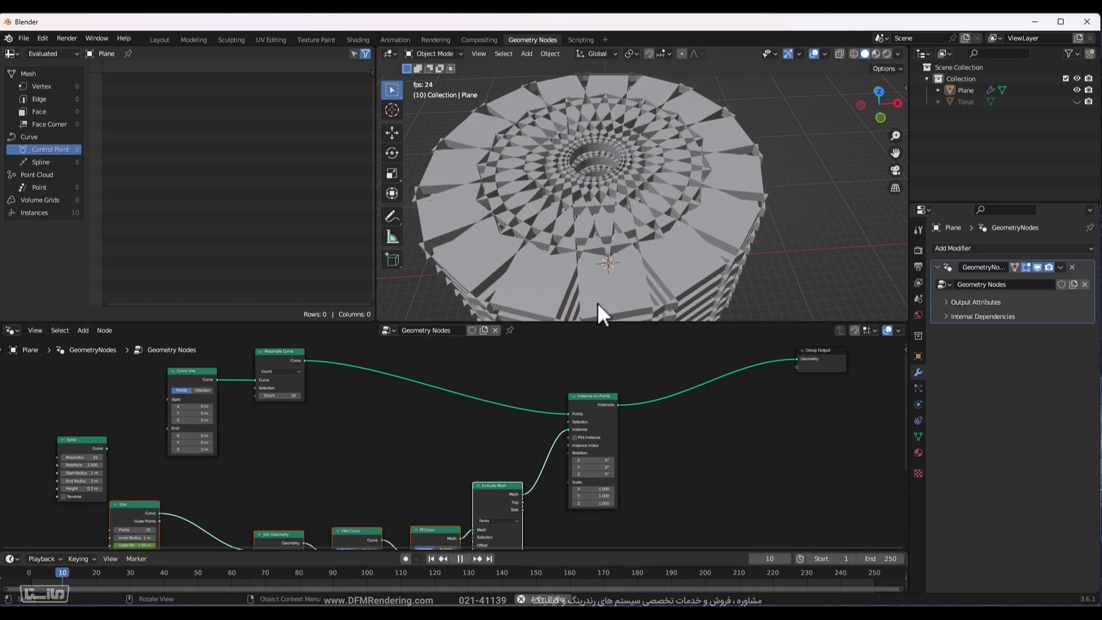
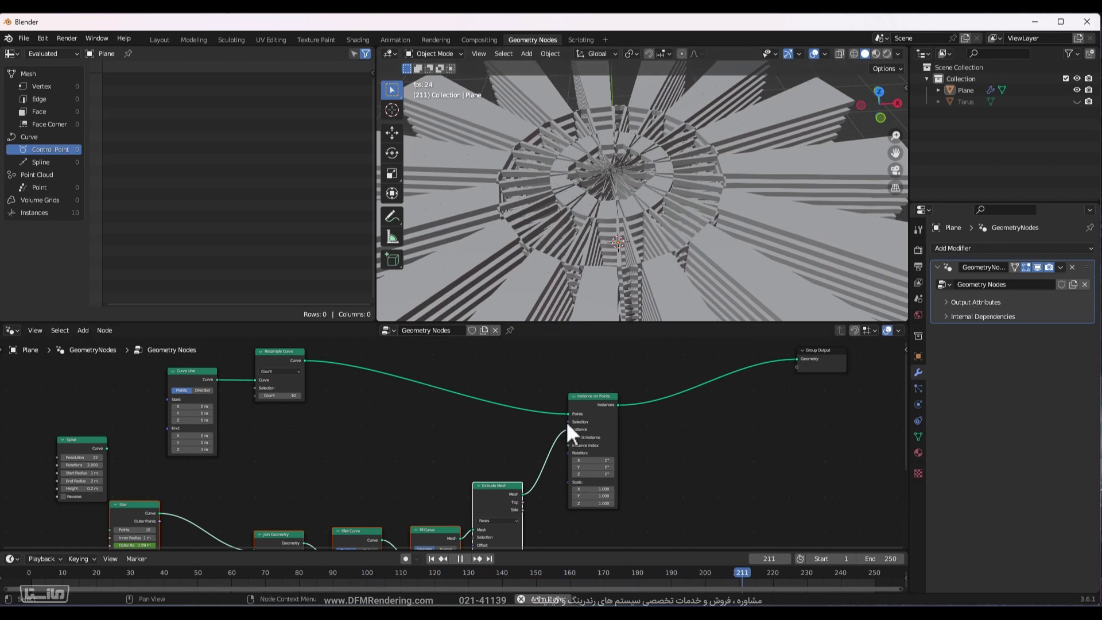
Stop the animation, return to the first frame and view the stacked pattern from the side.
key("space")
left_click(431, 559)
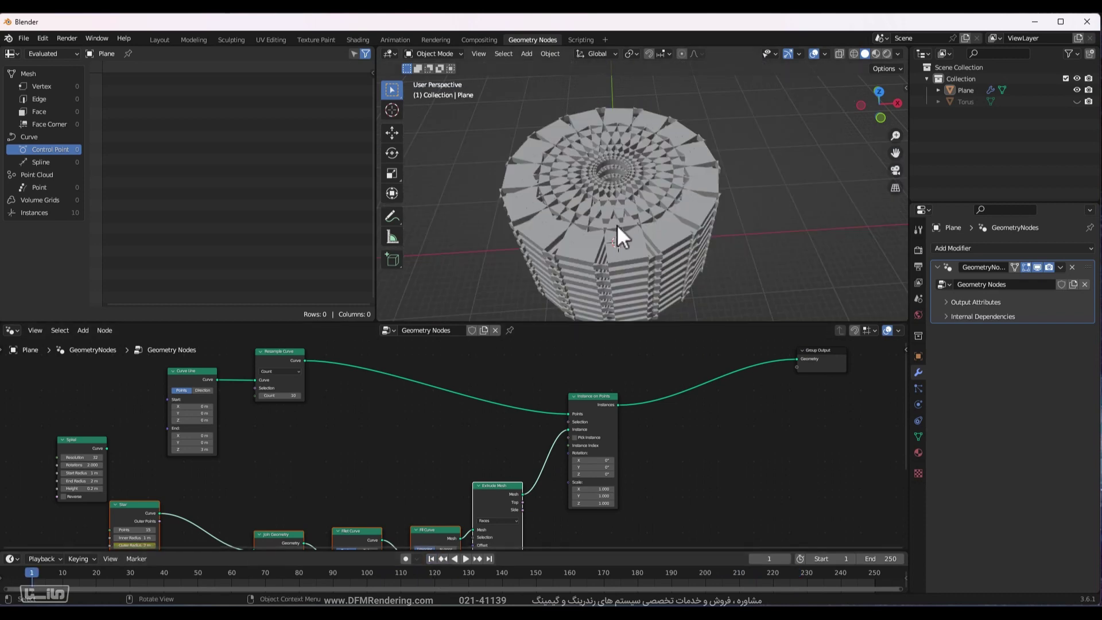
middle_click_drag(617, 225, 666, 134)
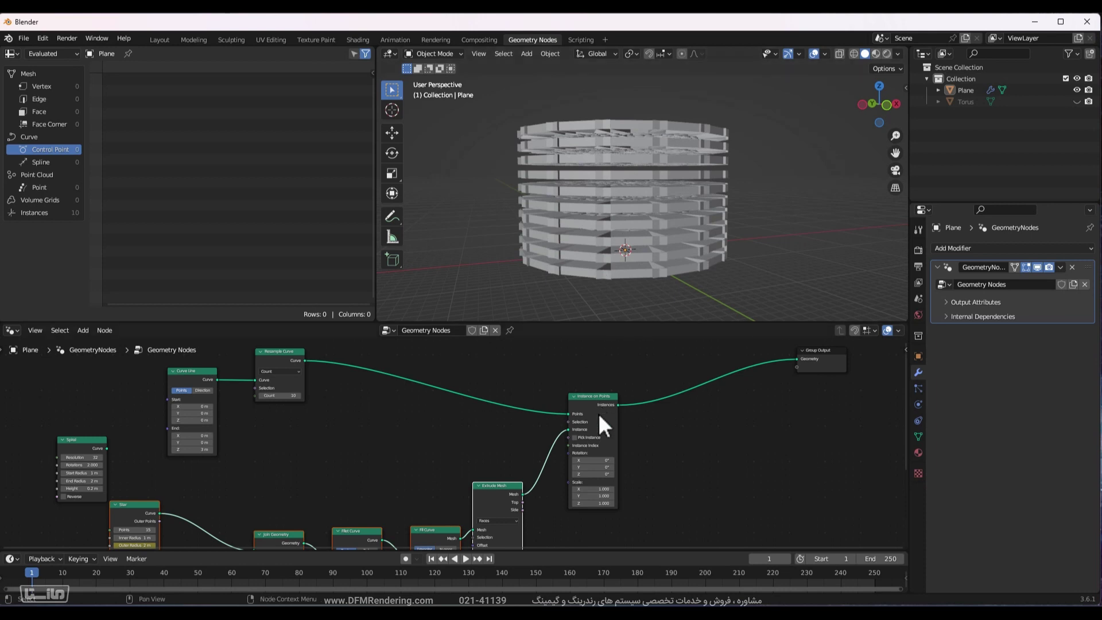
Move the Instance on Points node close to Group Output and shift the Resample Curve node nearer to Curve Line.
left_click_drag(598, 412, 749, 409)
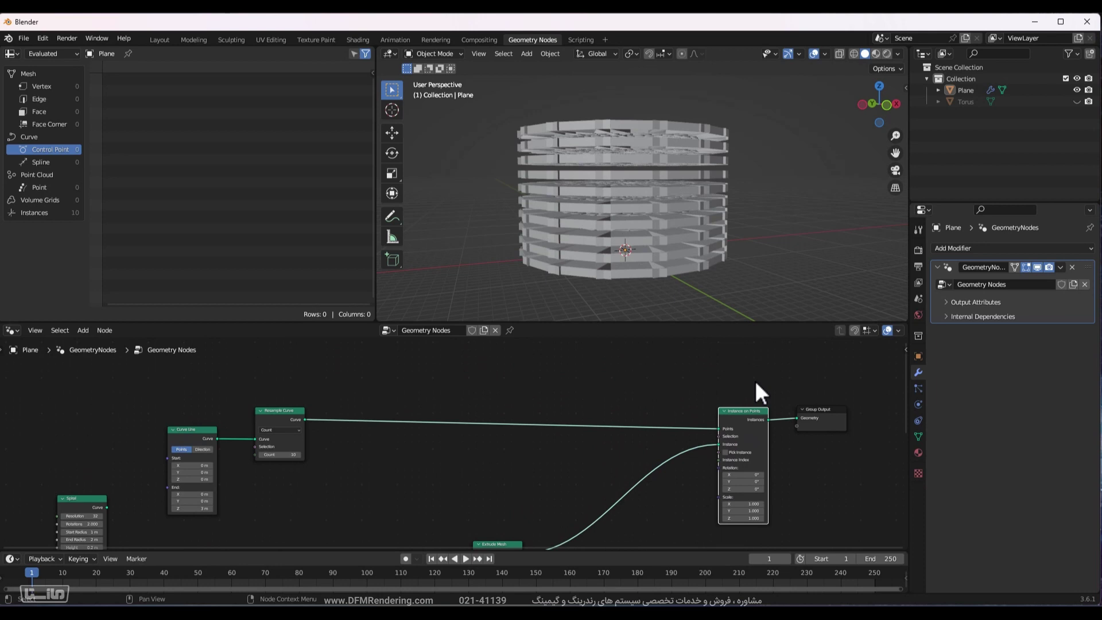
middle_click_drag(564, 423, 580, 396)
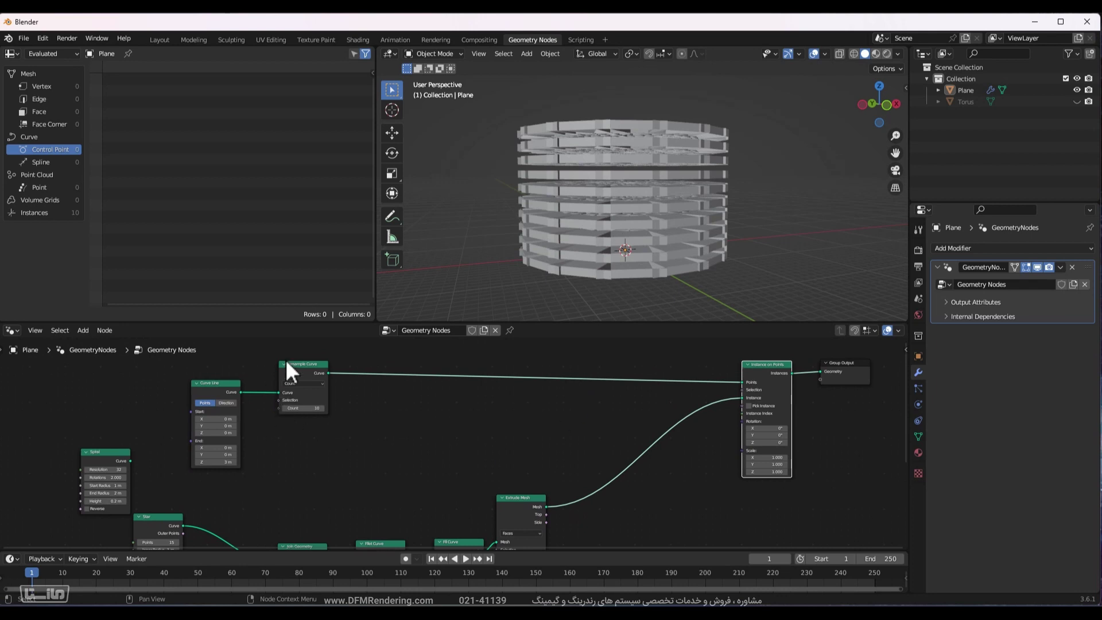
left_click_drag(294, 363, 279, 382)
scroll(653, 411, "up", 4)
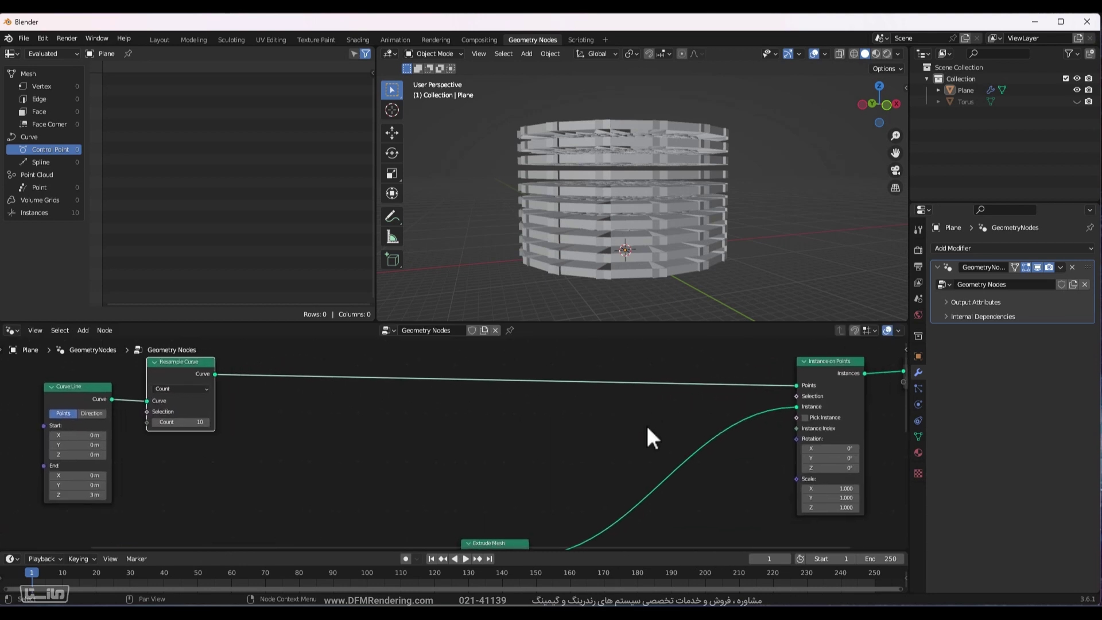
scroll(704, 418, "down", 4)
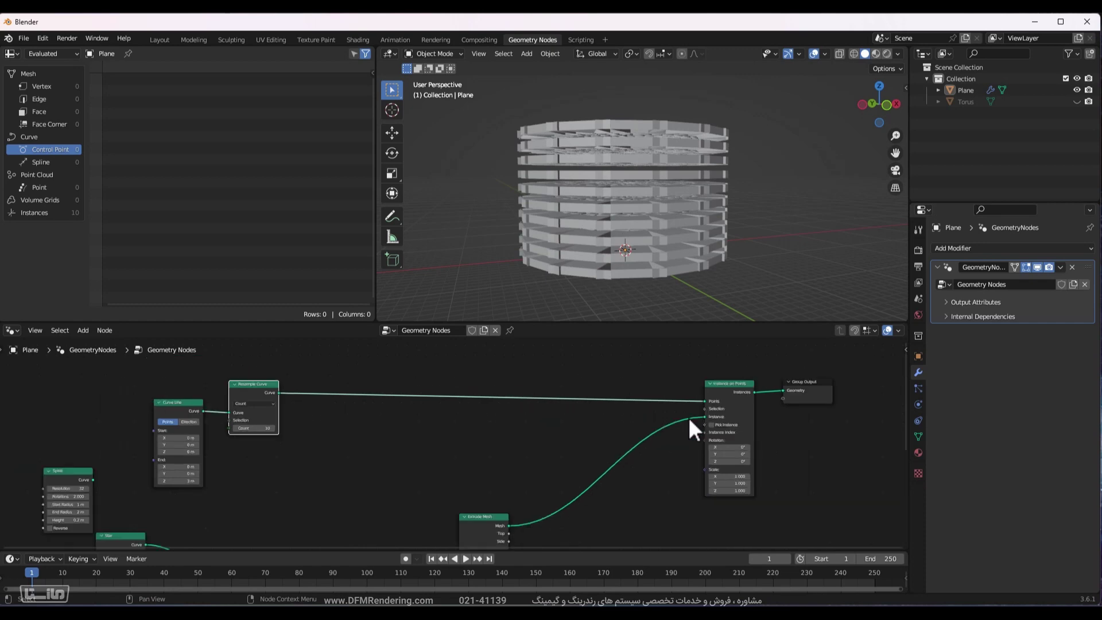
Examine the stacked instances from above, down through the central hole, and from the side.
middle_click_drag(610, 201, 580, 284)
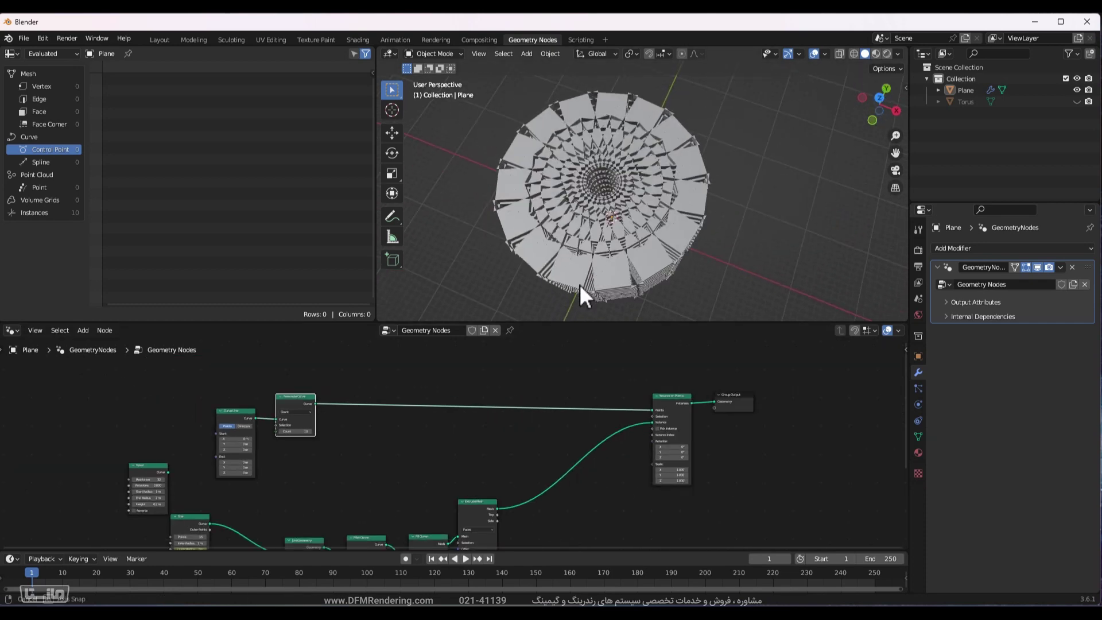
scroll(590, 222, "up", 5)
middle_click_drag(592, 182, 692, 184, "shift")
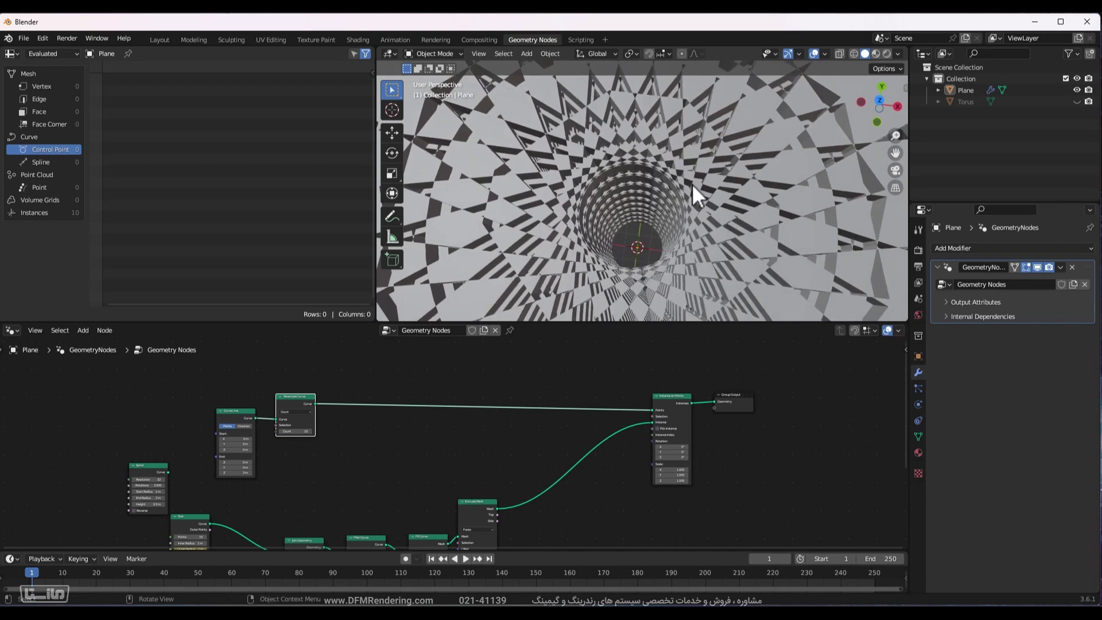
scroll(745, 364, "up", 1)
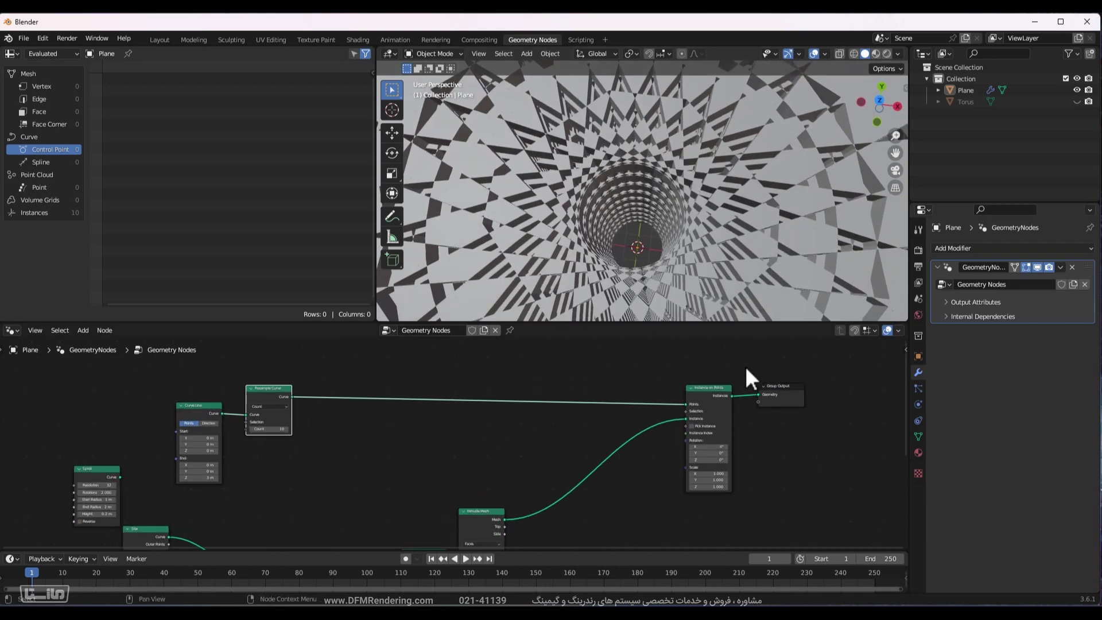
middle_click_drag(704, 237, 624, 160)
scroll(678, 153, "down", 2)
scroll(652, 194, "down", 3)
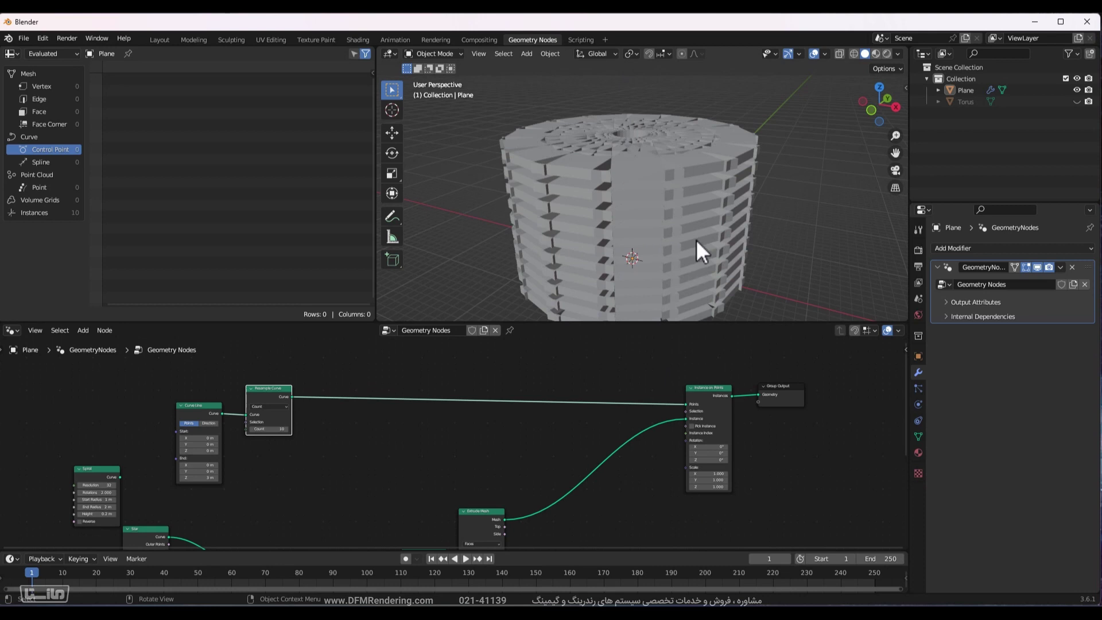
scroll(673, 440, "up", 2)
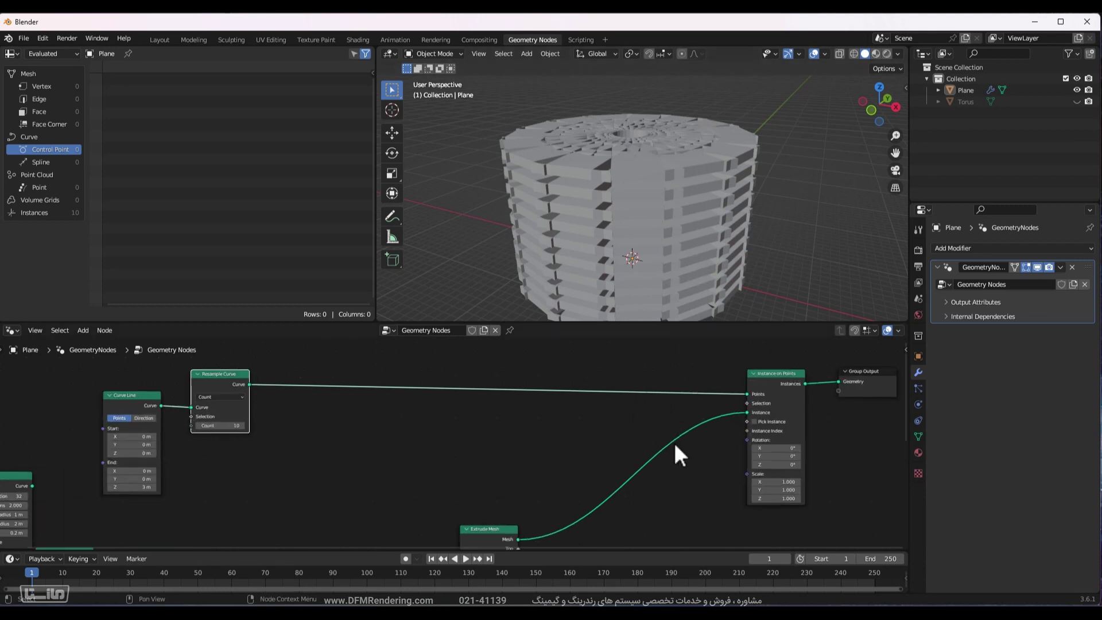
Add an Index node and place it in the empty area above the Extrude Mesh node.
middle_click_drag(673, 439, 659, 394)
key("shift+a")
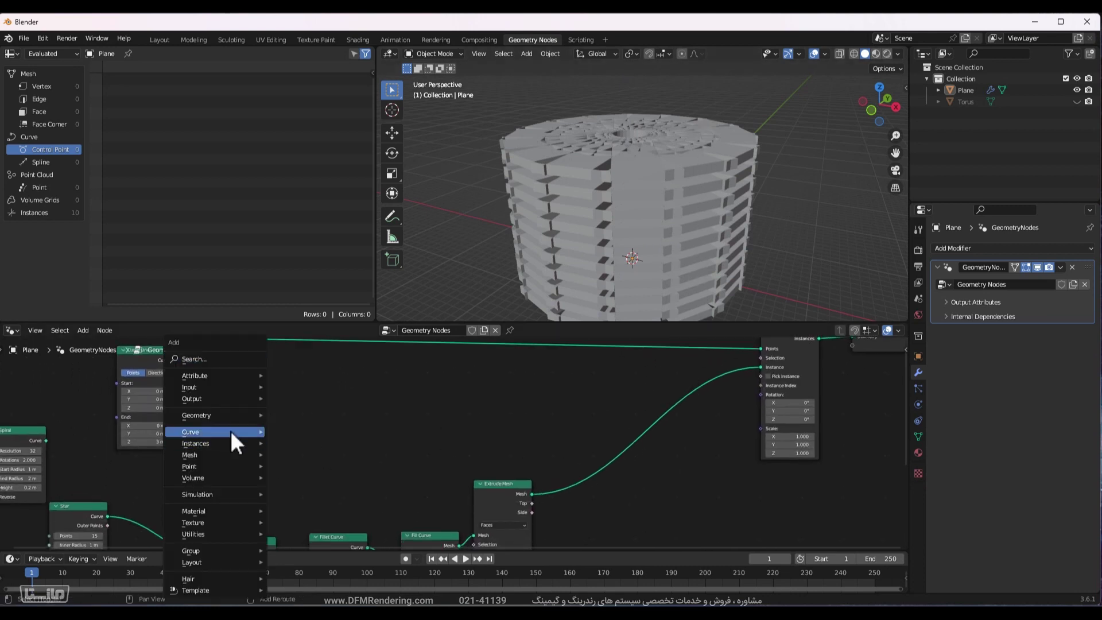
left_click(188, 355)
type("inde")
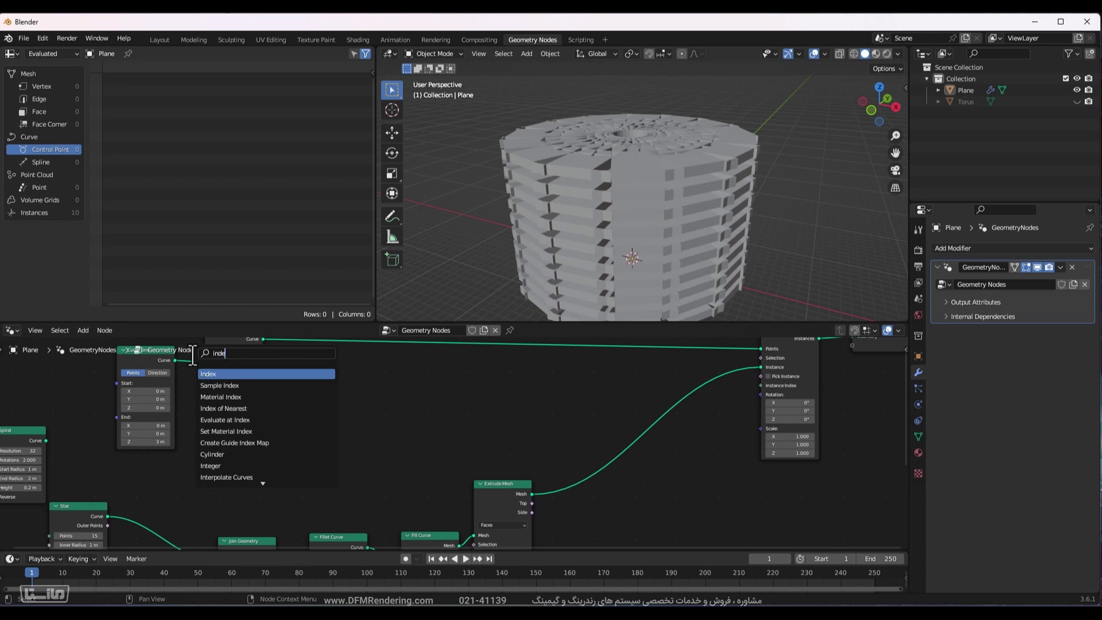
key("Return")
left_click(539, 438)
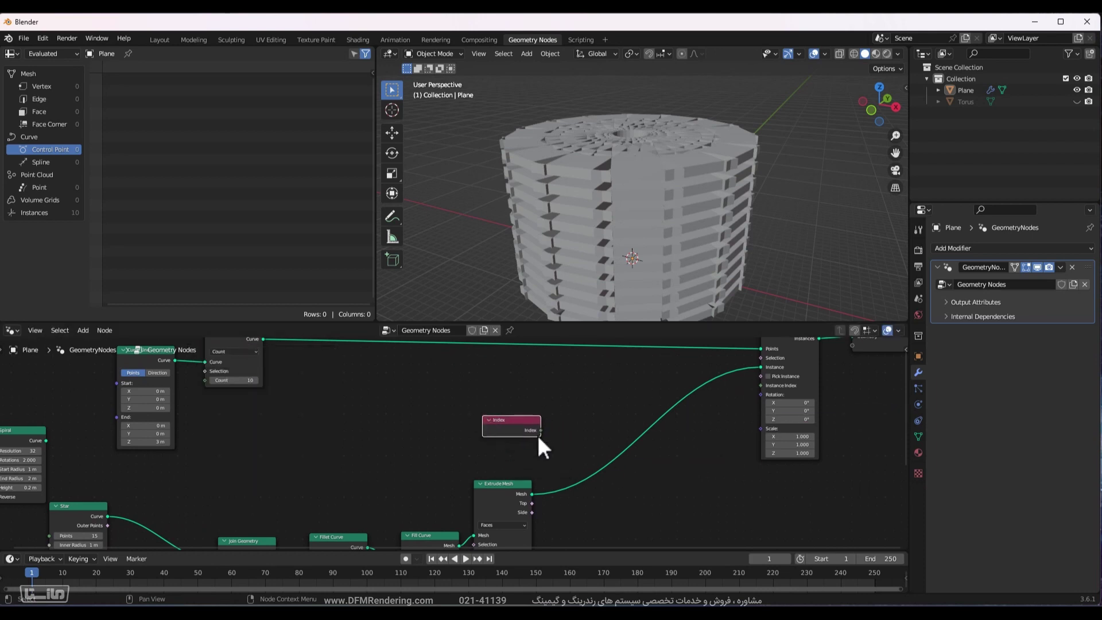
left_click_drag(539, 429, 477, 414)
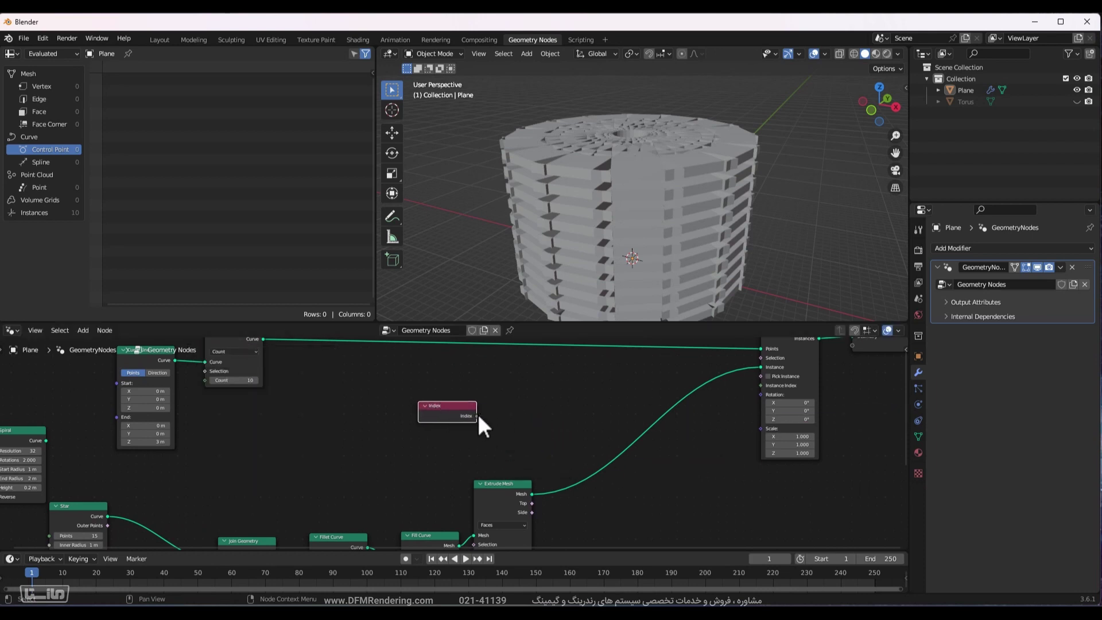
Connect the Index output to the Scale input of Instance on Points and check the scaled instances.
scroll(516, 418, "up", 2)
middle_click_drag(526, 419, 320, 442)
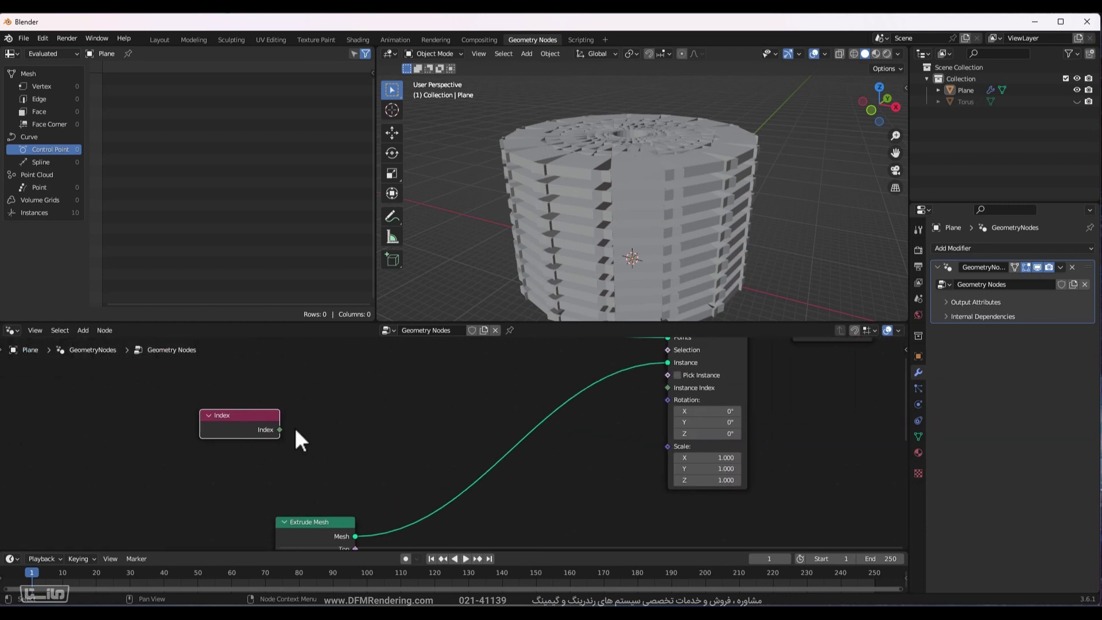
left_click_drag(281, 429, 668, 446)
scroll(787, 184, "down", 8)
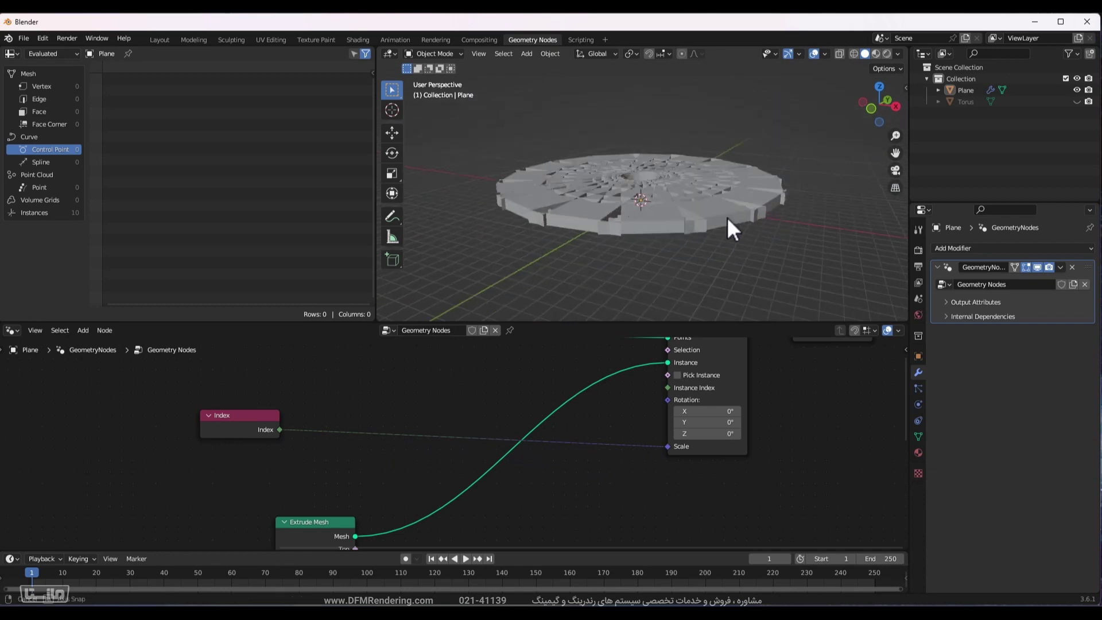
middle_click_drag(730, 226, 759, 242)
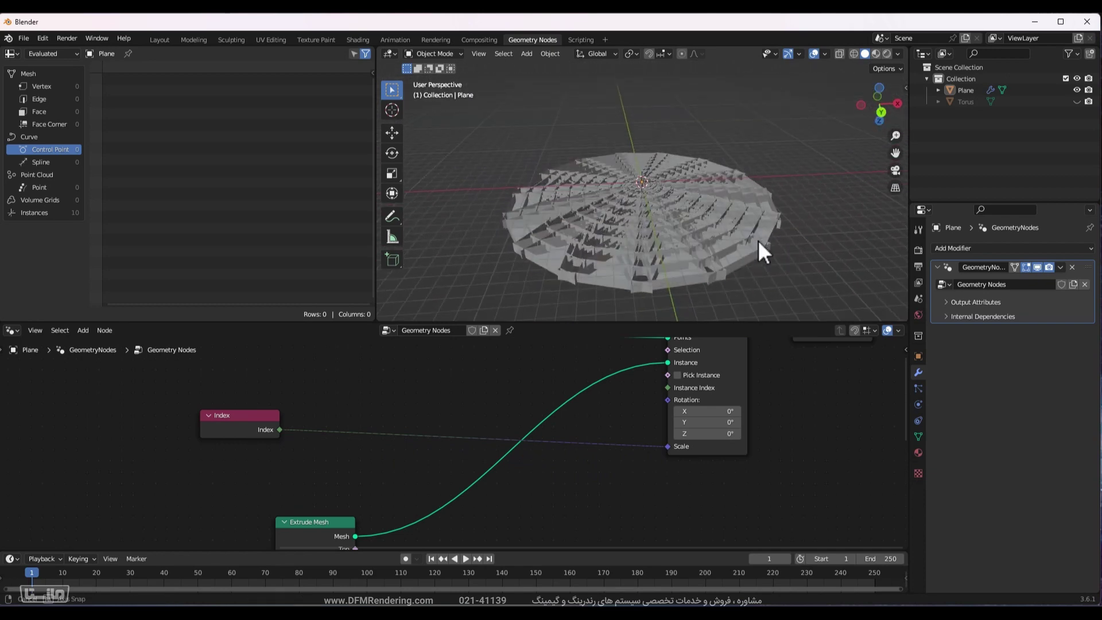
Examine the instances' position, rotation and scale values in the spreadsheet.
scroll(759, 240, "up", 4)
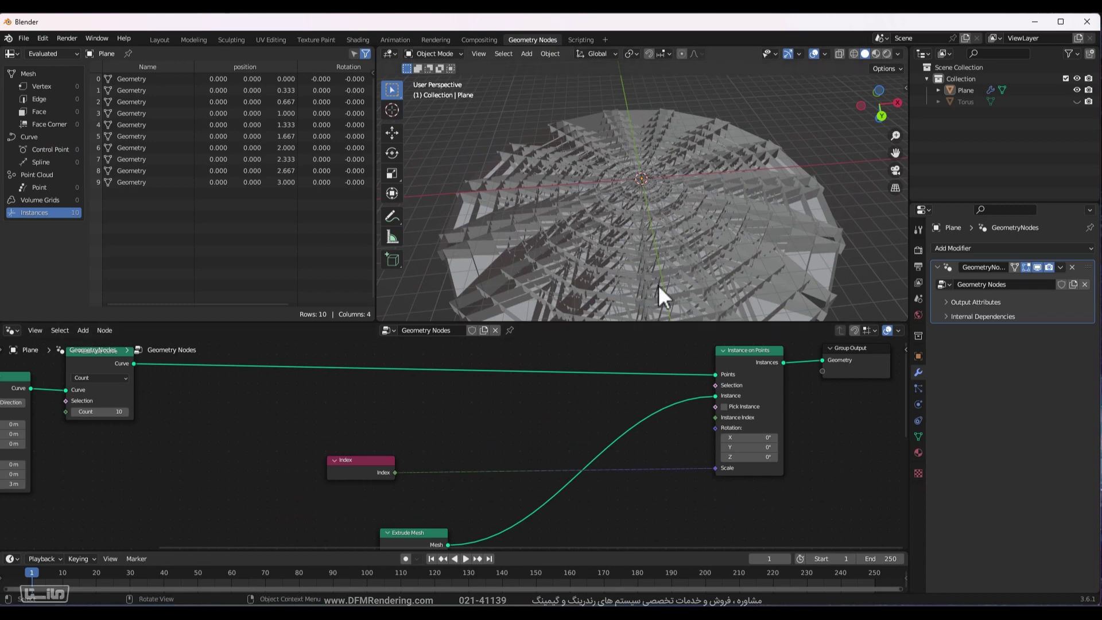
middle_click_drag(749, 211, 607, 204)
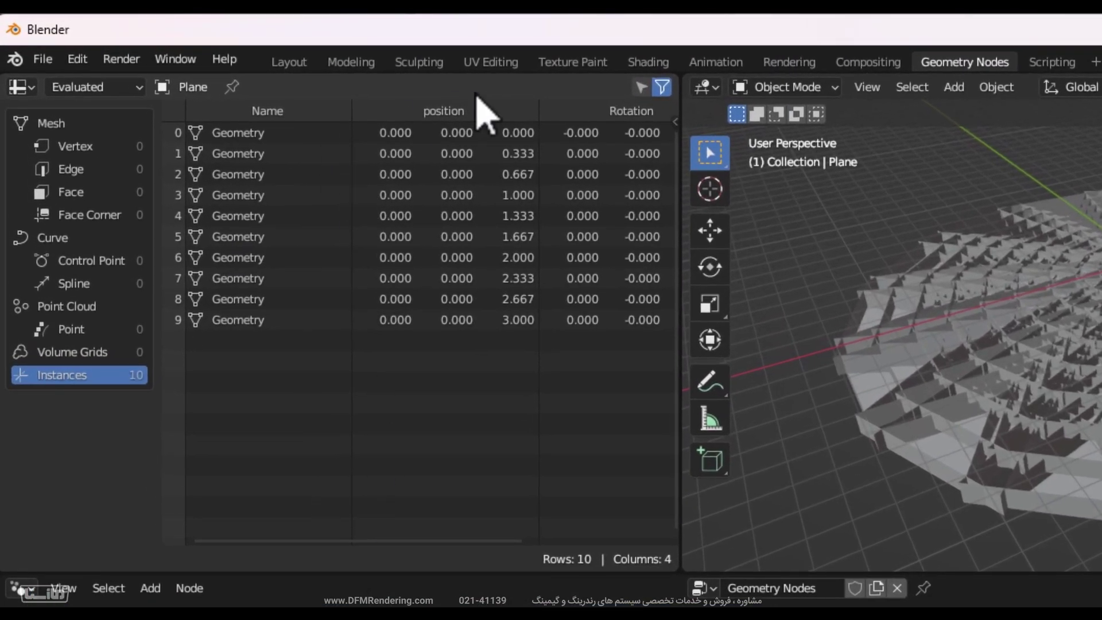
left_click_drag(431, 539, 679, 524)
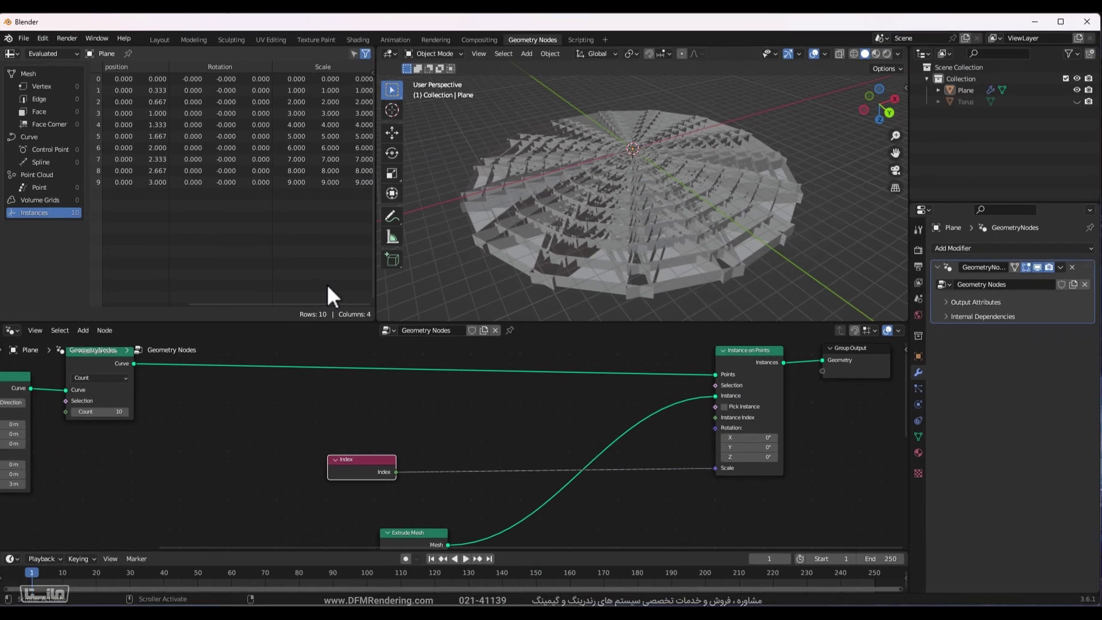
middle_click_drag(357, 416, 368, 441)
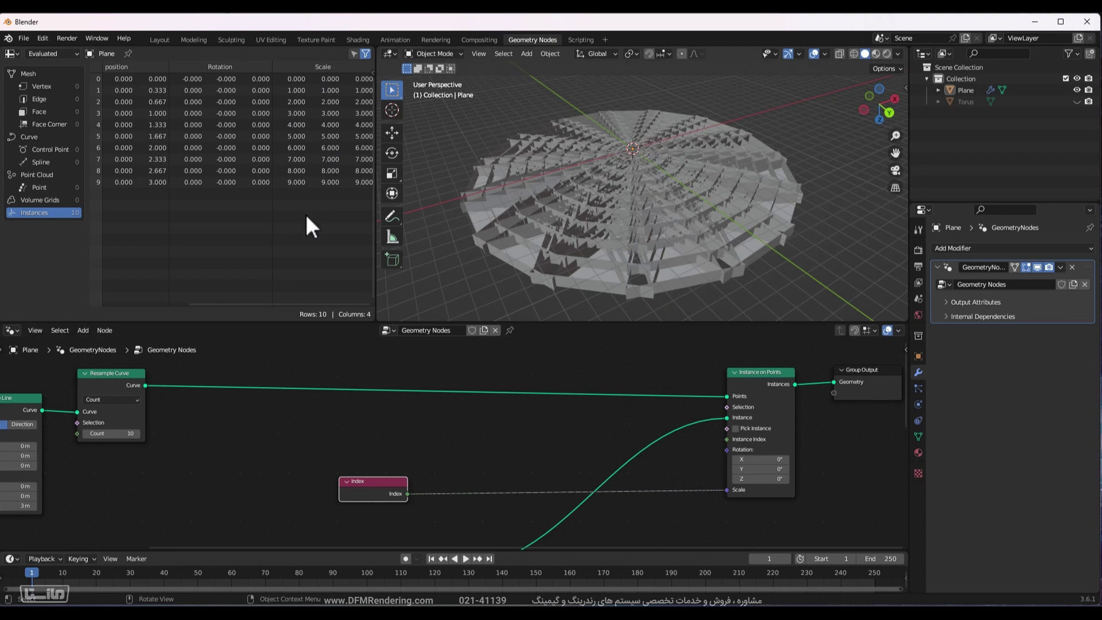
middle_click_drag(238, 192, 347, 246)
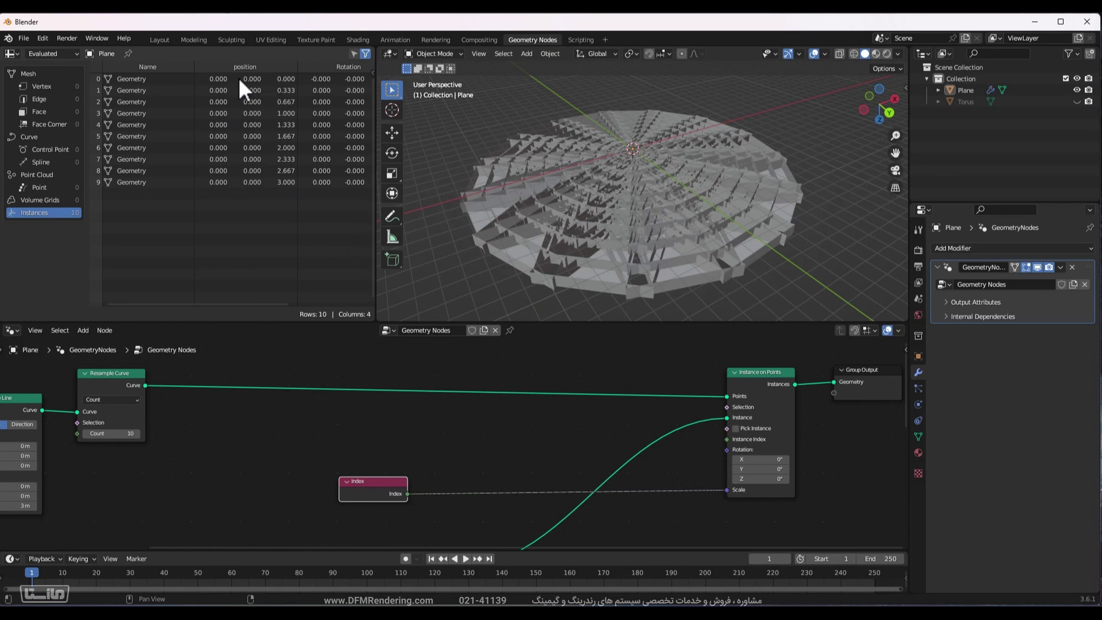
Inspect the stacked mesh instances from the front and in perspective to see how they grow along Z.
middle_click_drag(850, 198, 593, 190)
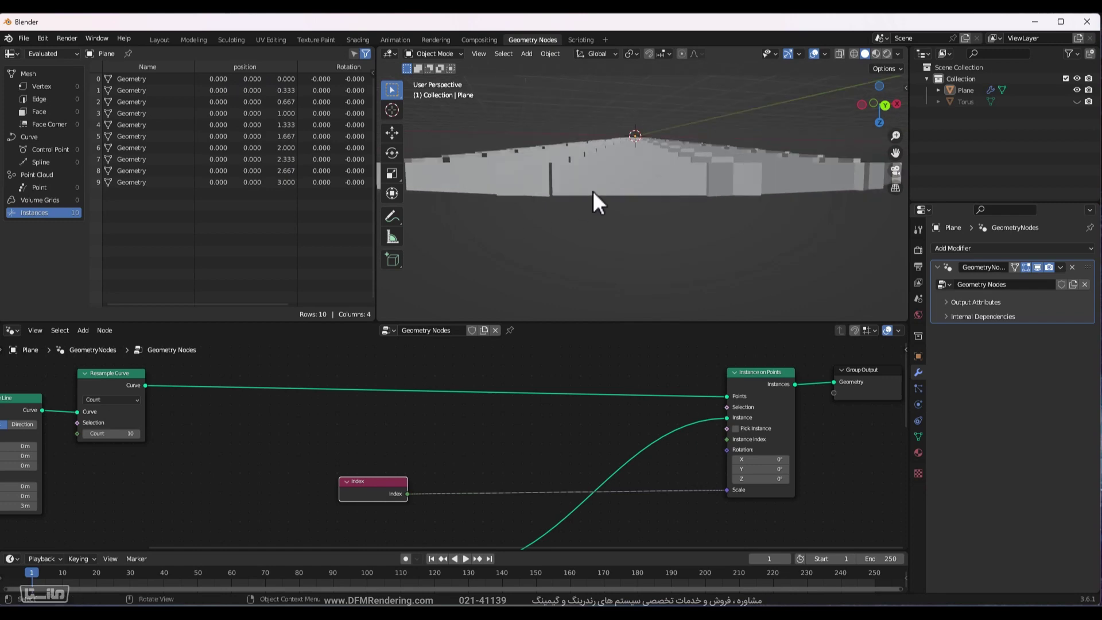
key("KP_1")
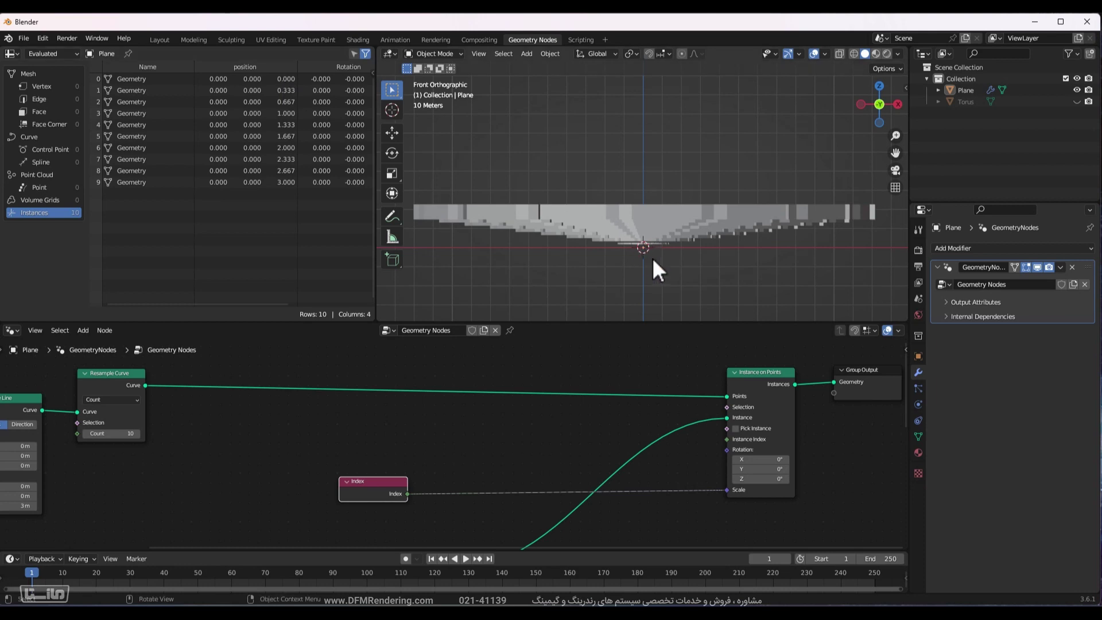
scroll(635, 219, "up", 5)
middle_click_drag(669, 238, 655, 136, "shift")
scroll(644, 258, "up", 2)
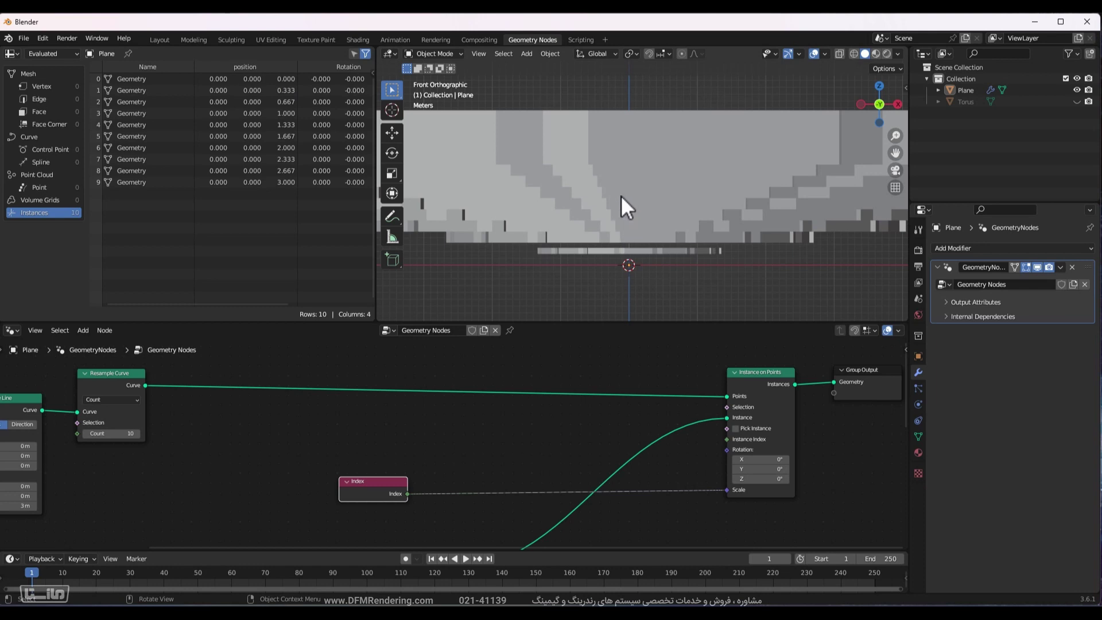
scroll(611, 143, "down", 5)
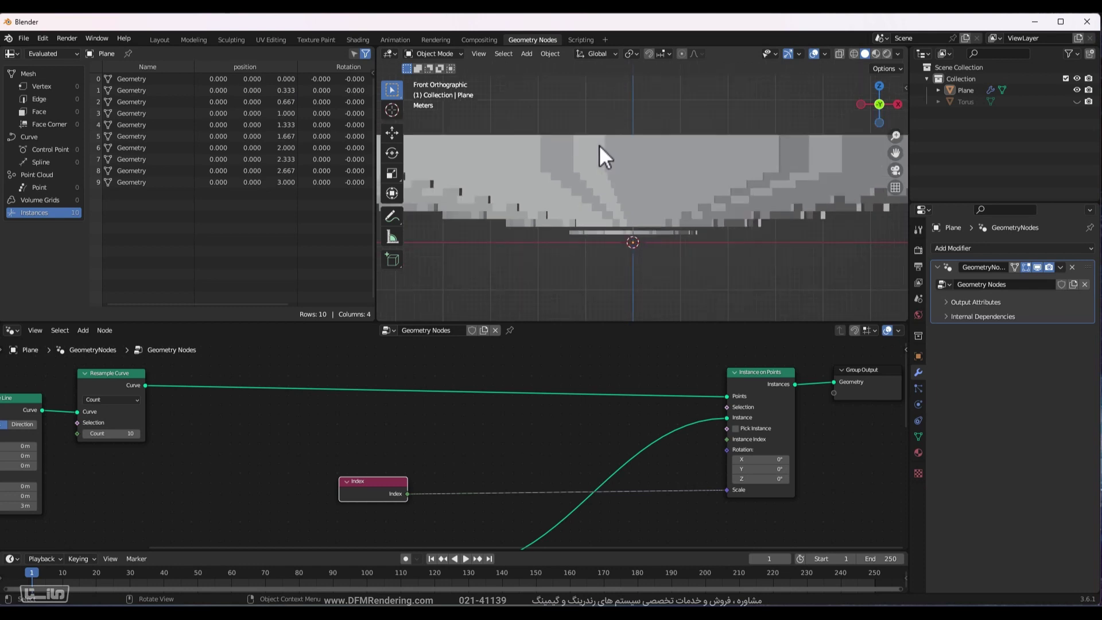
middle_click_drag(616, 181, 715, 251)
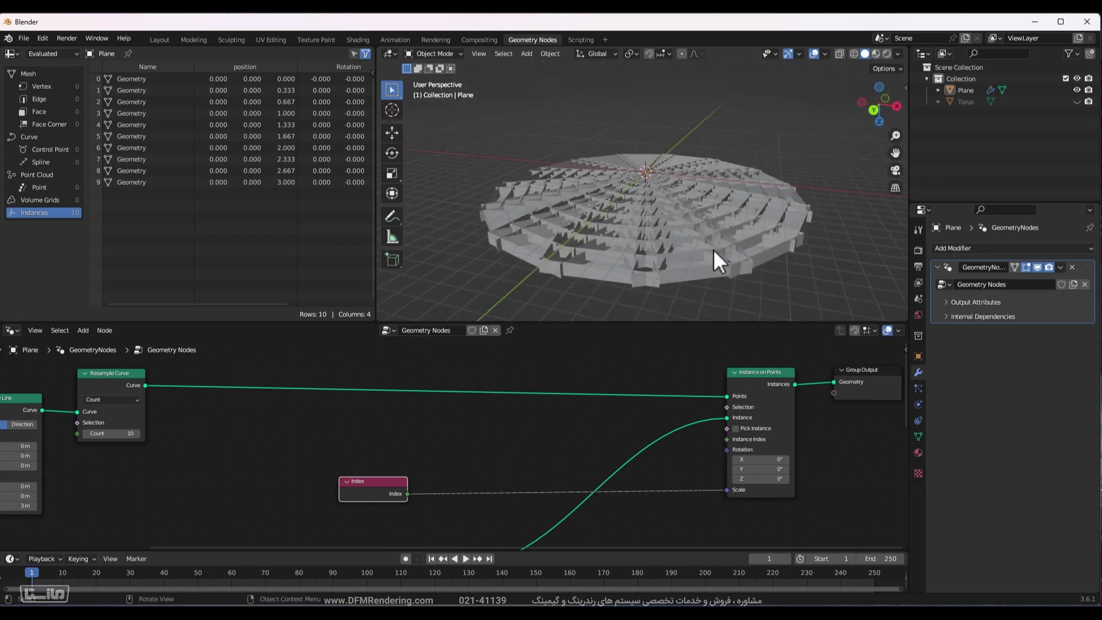
Insert a Set Position node between Instance on Points and Group Output, and space the nodes further apart.
middle_click_drag(483, 453, 649, 430)
key("shift+a")
mouse_move(489, 374)
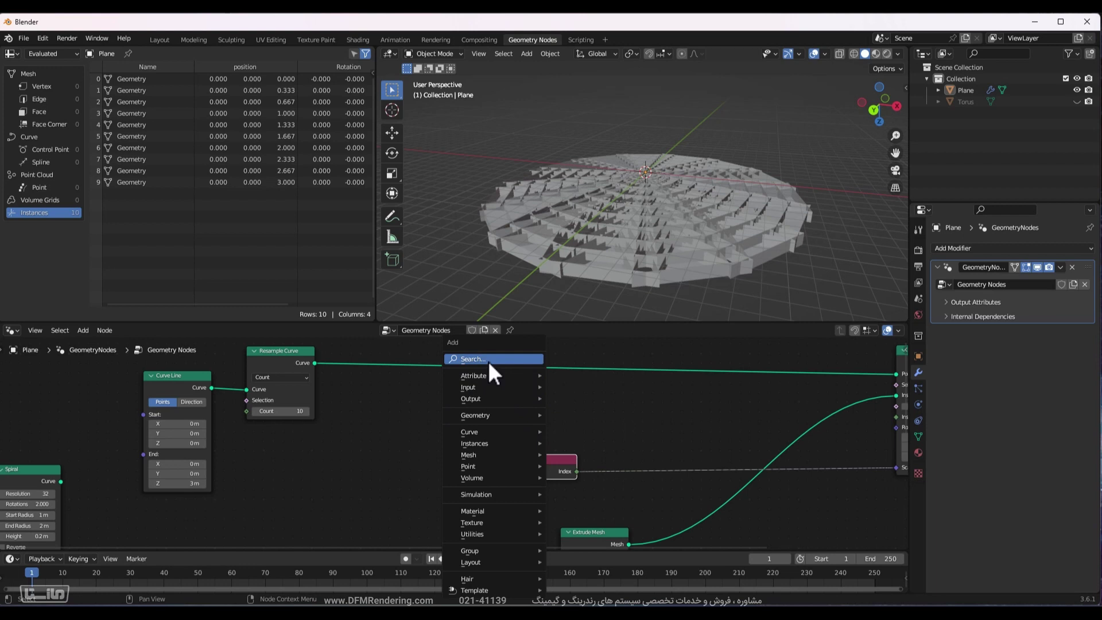
left_click(487, 361)
type("set")
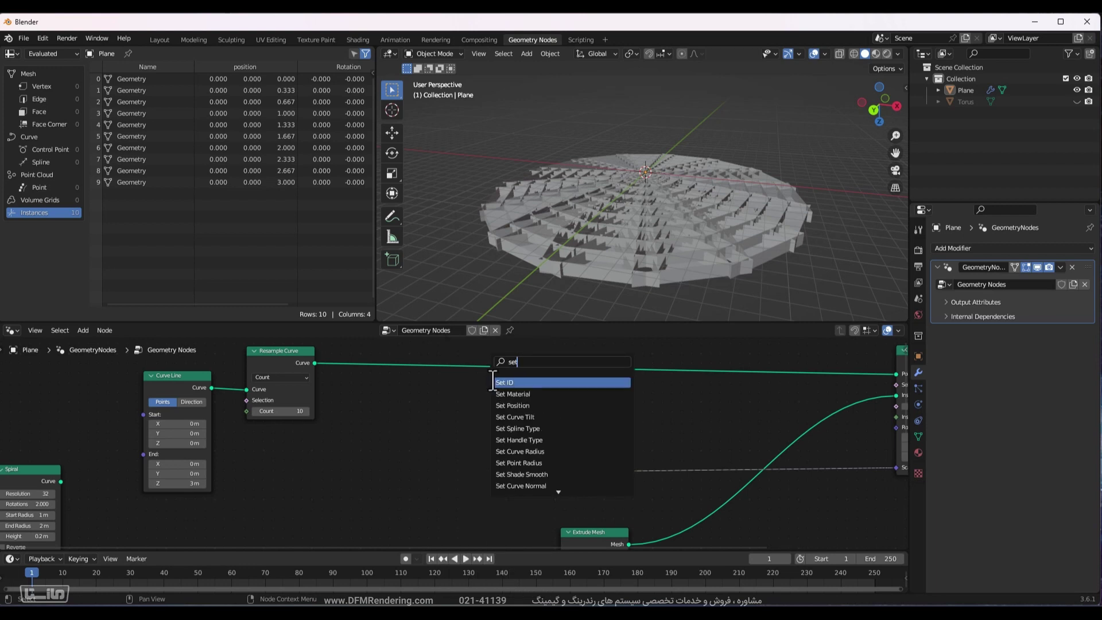
type(" po")
key("Return")
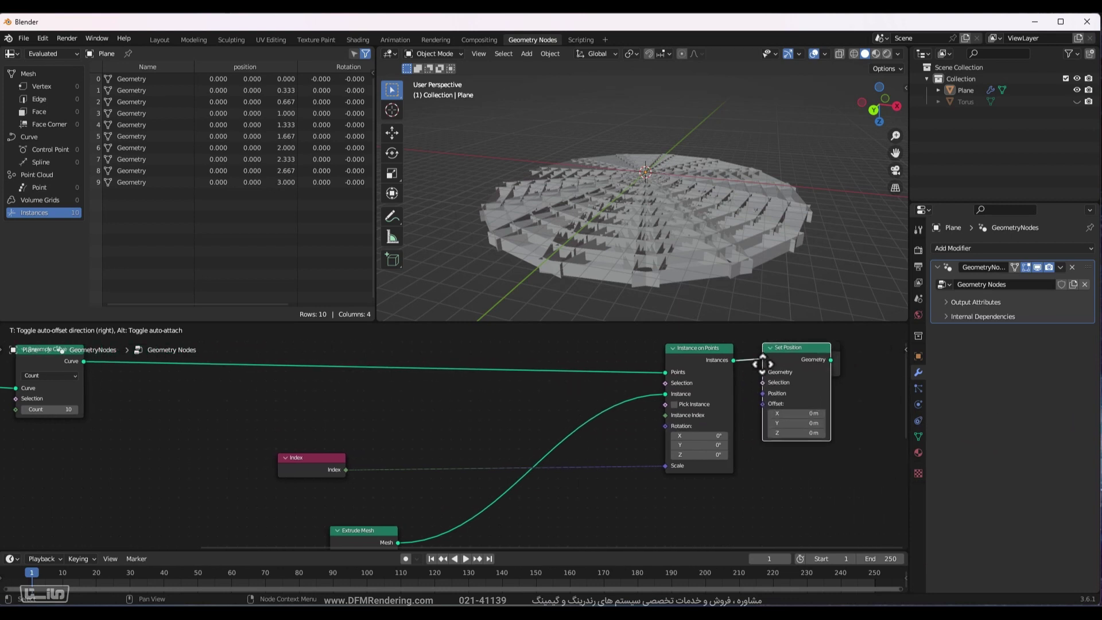
left_click(762, 363)
middle_click_drag(762, 378, 427, 386)
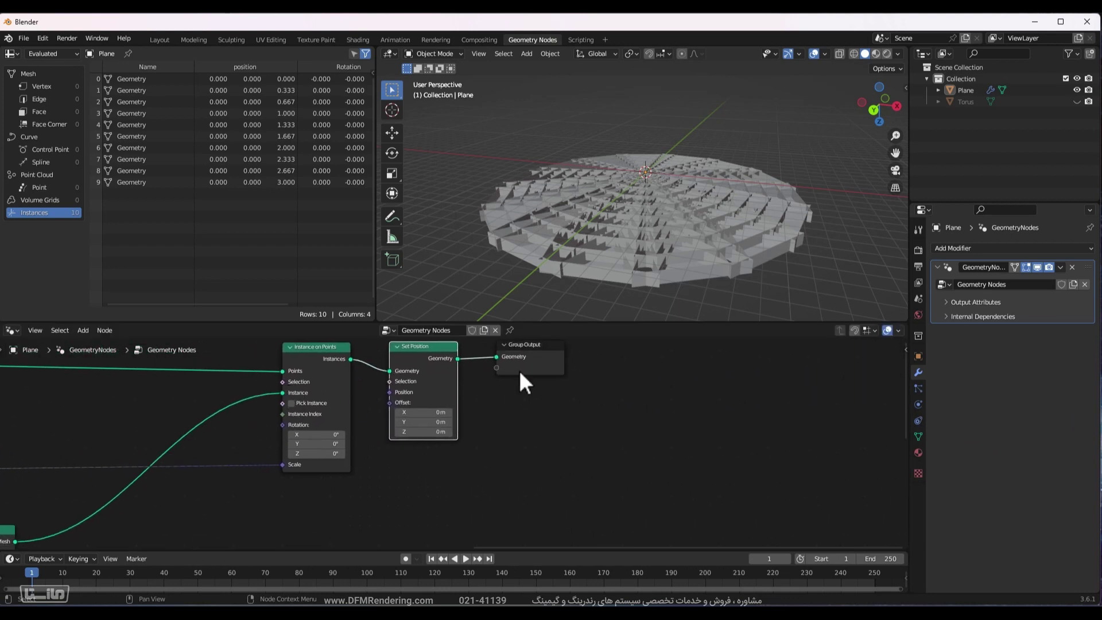
left_click_drag(519, 368, 771, 369)
left_click_drag(455, 364, 646, 360)
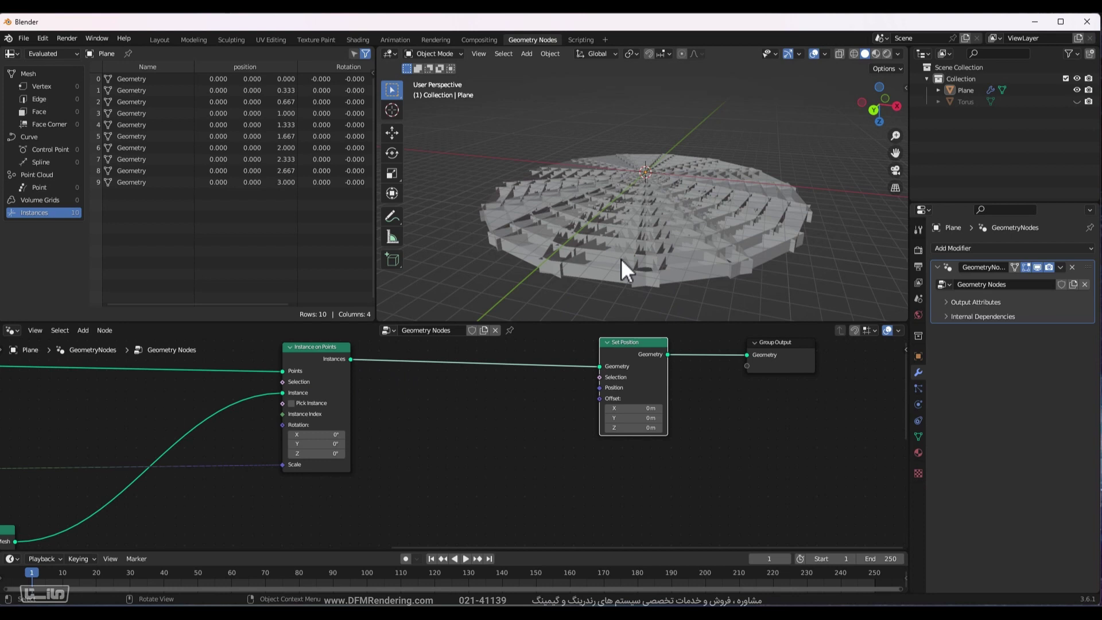
Raise the Set Position node's Z offset and fine-tune it to 5.17 m.
left_click_drag(632, 428, 706, 428)
middle_click_drag(688, 172, 664, 507)
scroll(664, 507, "up", 5, "shift")
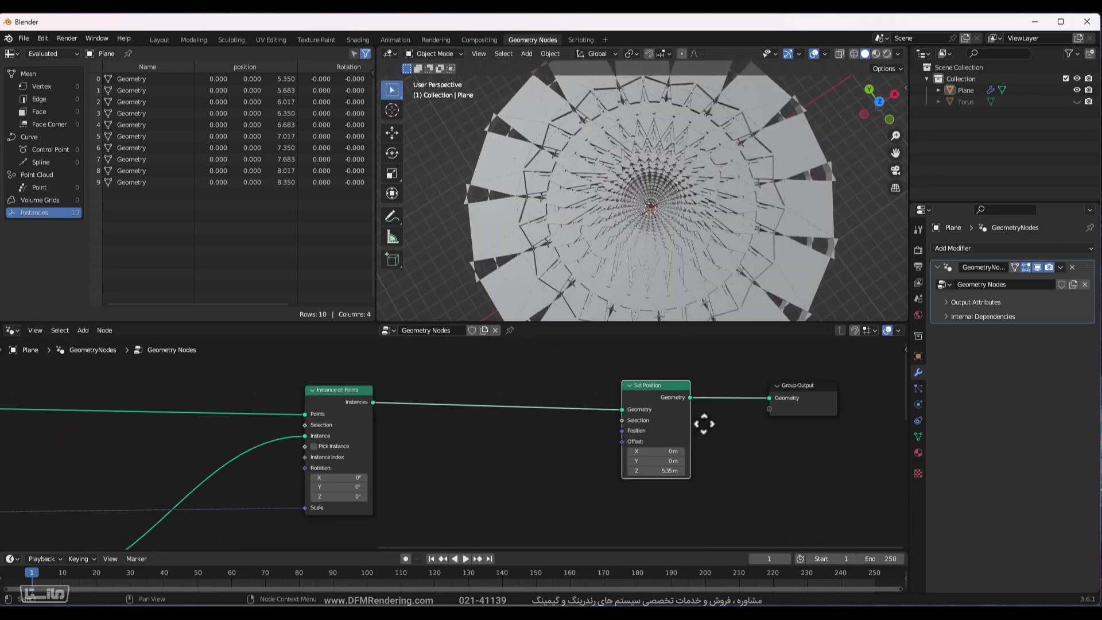
middle_click_drag(710, 273, 689, 250)
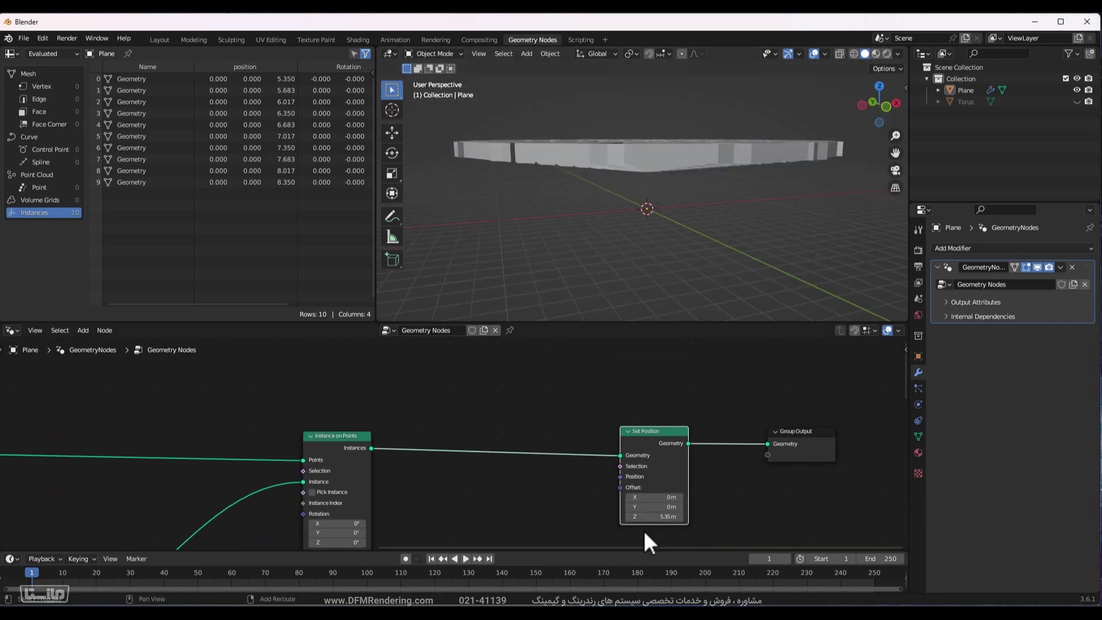
left_click_drag(654, 516, 648, 517)
Move the Index node beside Instance on Points and also connect its output to Set Position's Offset.
middle_click_drag(649, 516, 559, 455)
left_click_drag(62, 465, 324, 460)
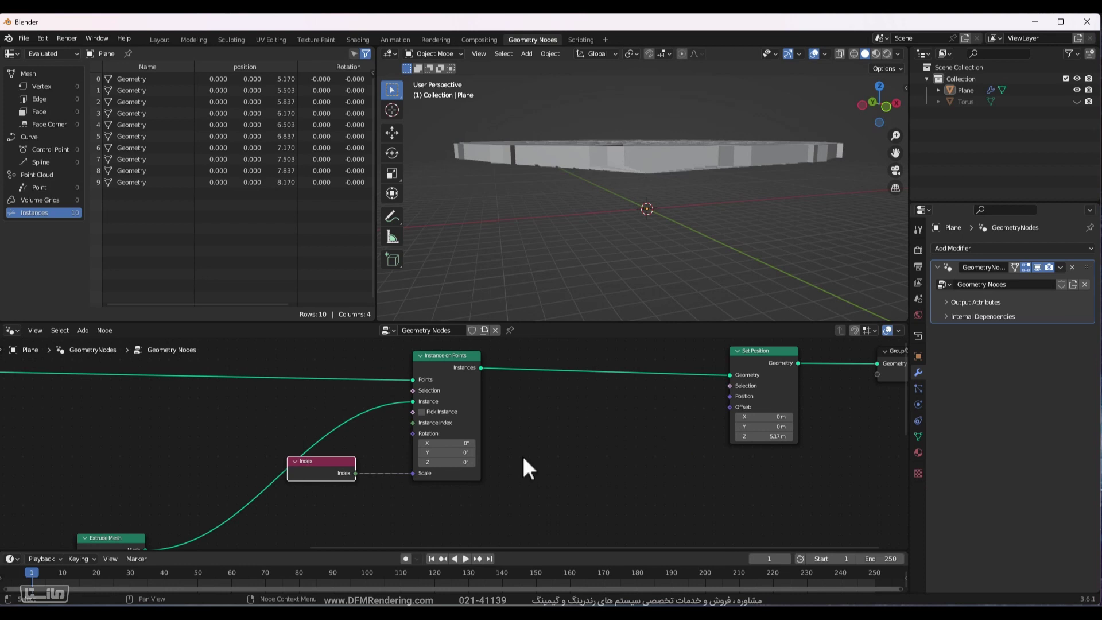
left_click_drag(356, 473, 730, 407)
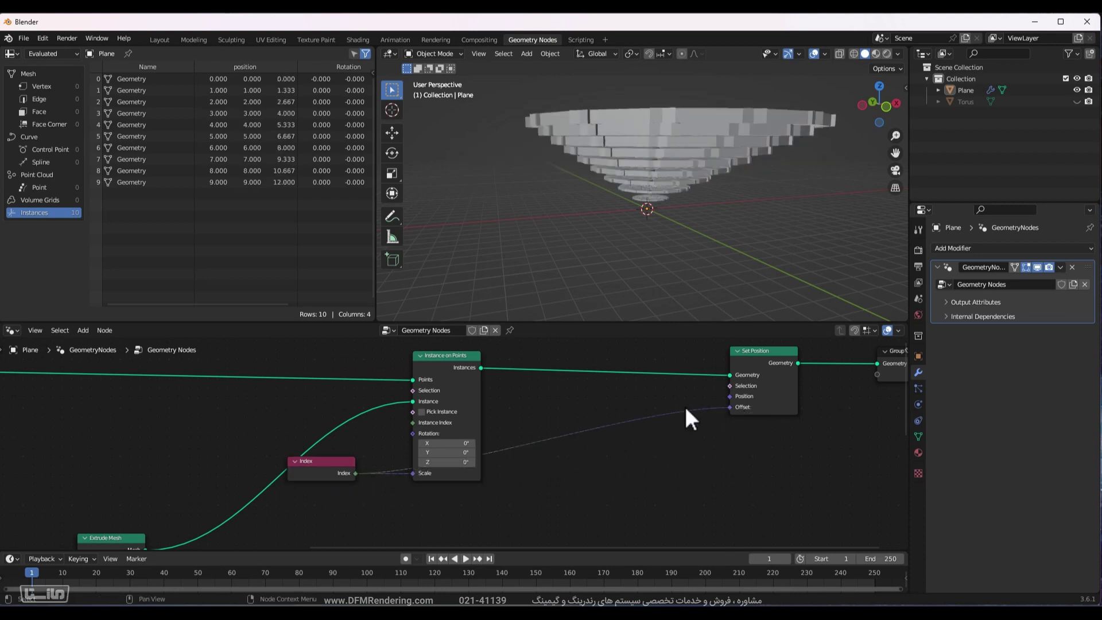
Insert a Separate XYZ node into the link between Index and Set Position's Offset.
key("shift+a")
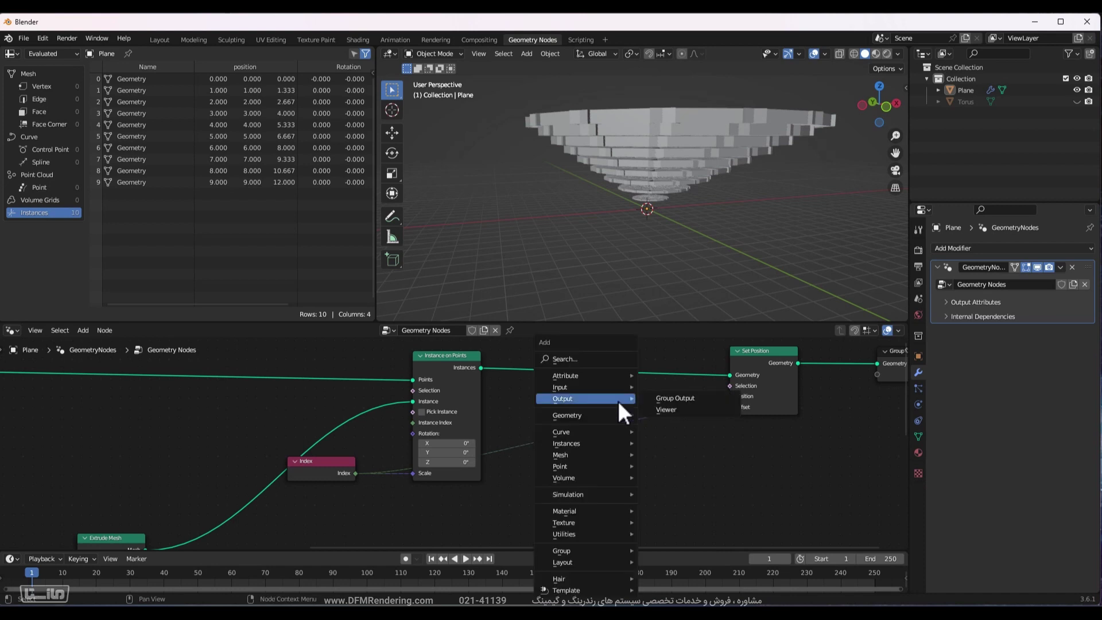
left_click(596, 359)
type("sept")
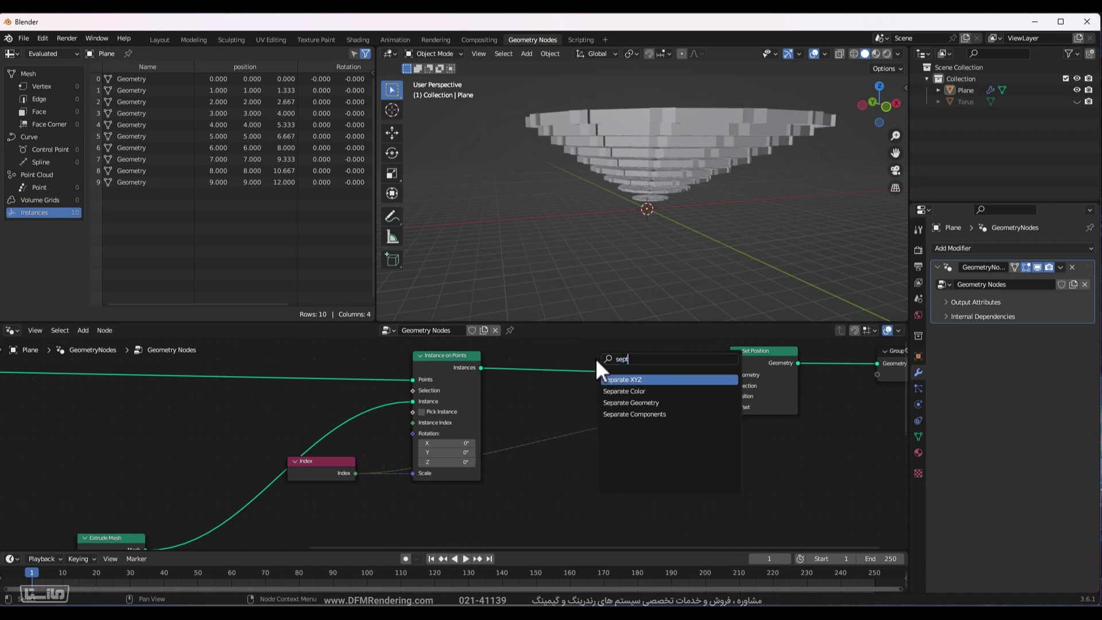
key("Return")
left_click(565, 408)
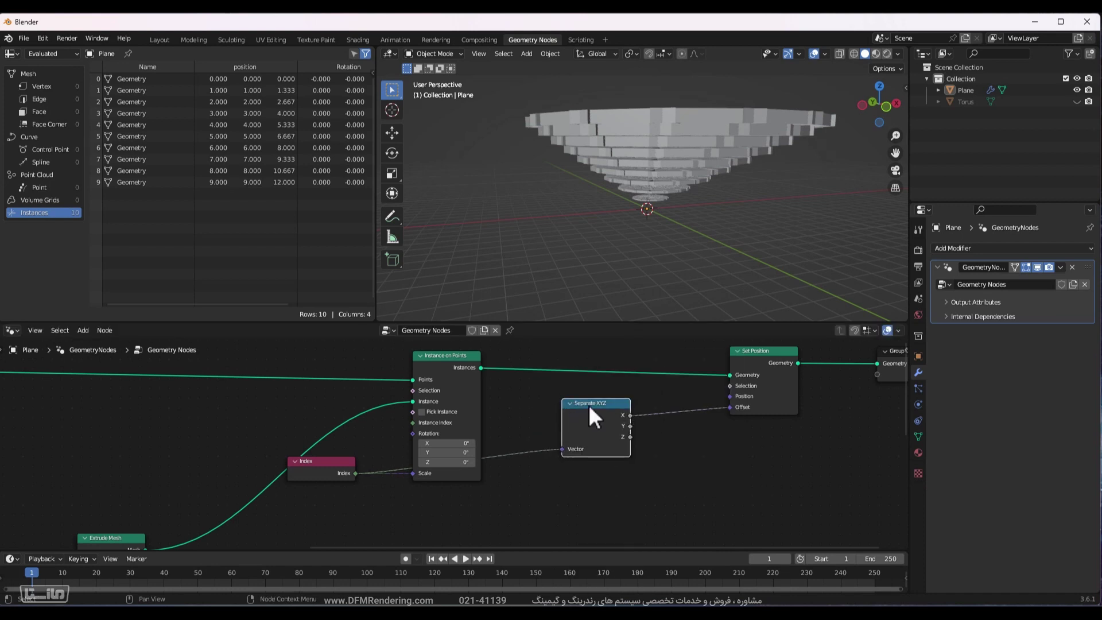
left_click_drag(593, 416, 619, 427)
Add a reroute that carries the Index link below Instance on Points, and rearrange the surrounding nodes for clarity.
right_click_drag(539, 438, 548, 467, "shift")
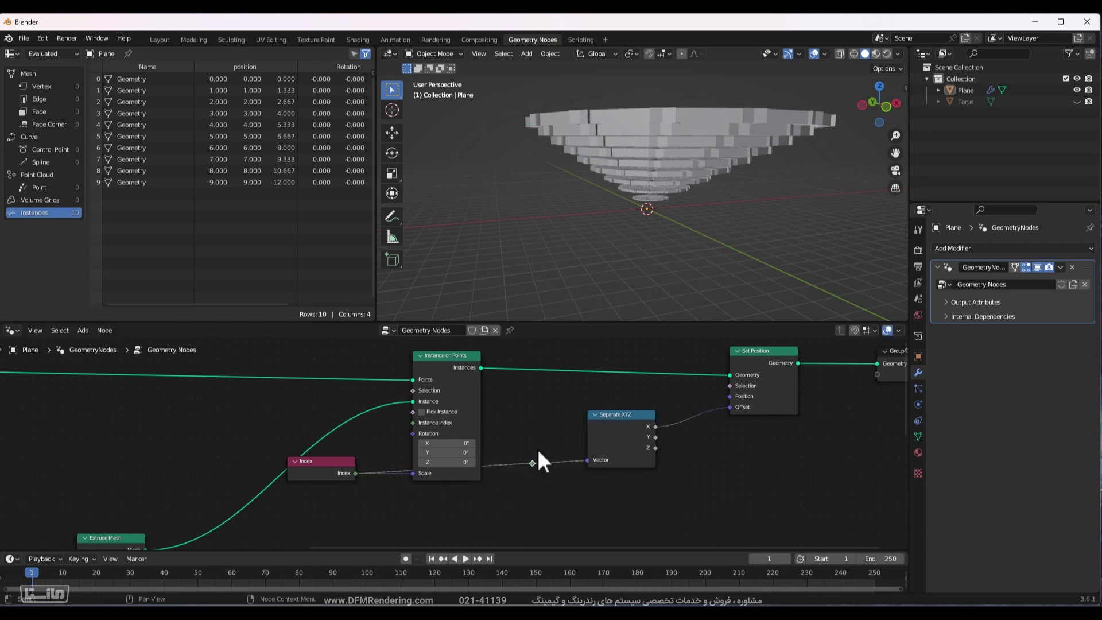
key("g")
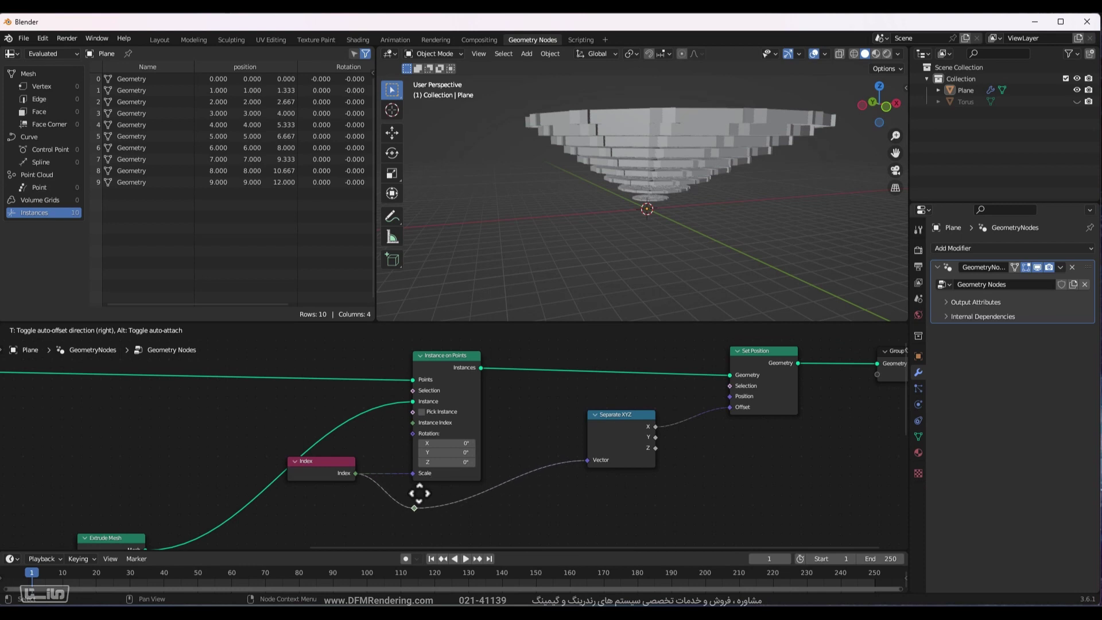
left_click(419, 493)
left_click_drag(608, 418, 630, 462)
left_click_drag(345, 464, 370, 463)
left_click_drag(631, 458, 664, 452)
left_click_drag(756, 353, 773, 386)
middle_click_drag(759, 388, 726, 375)
left_click_drag(726, 375, 738, 371)
left_click_drag(603, 381, 610, 380)
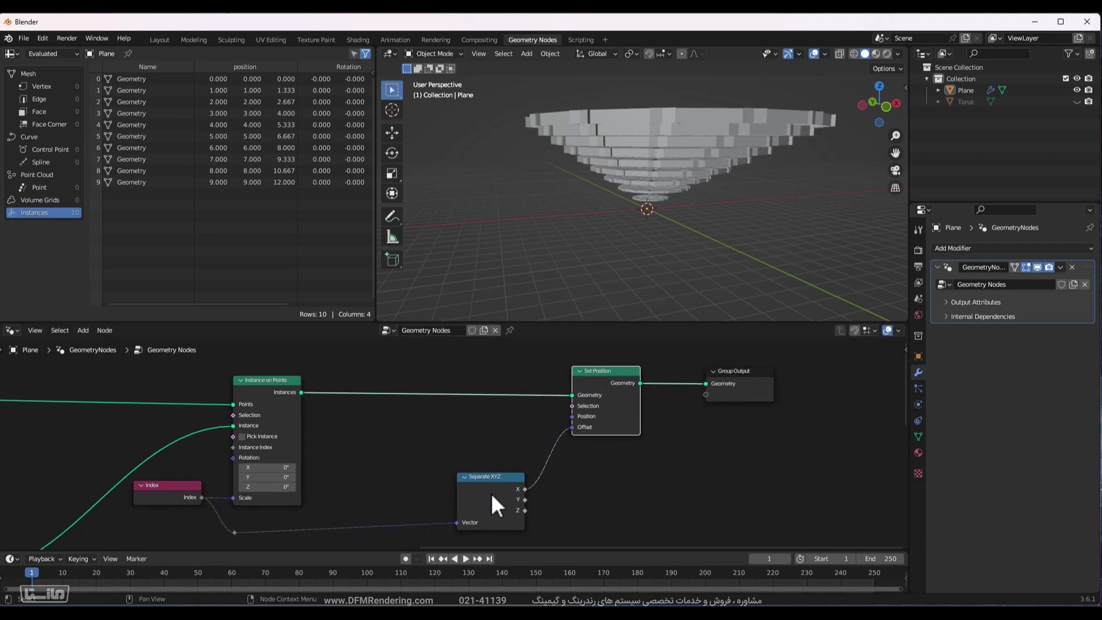
Connect Separate XYZ's Z output to Set Position's Offset in place of X, and move Separate XYZ closer to the reroute.
left_click_drag(524, 510, 584, 425)
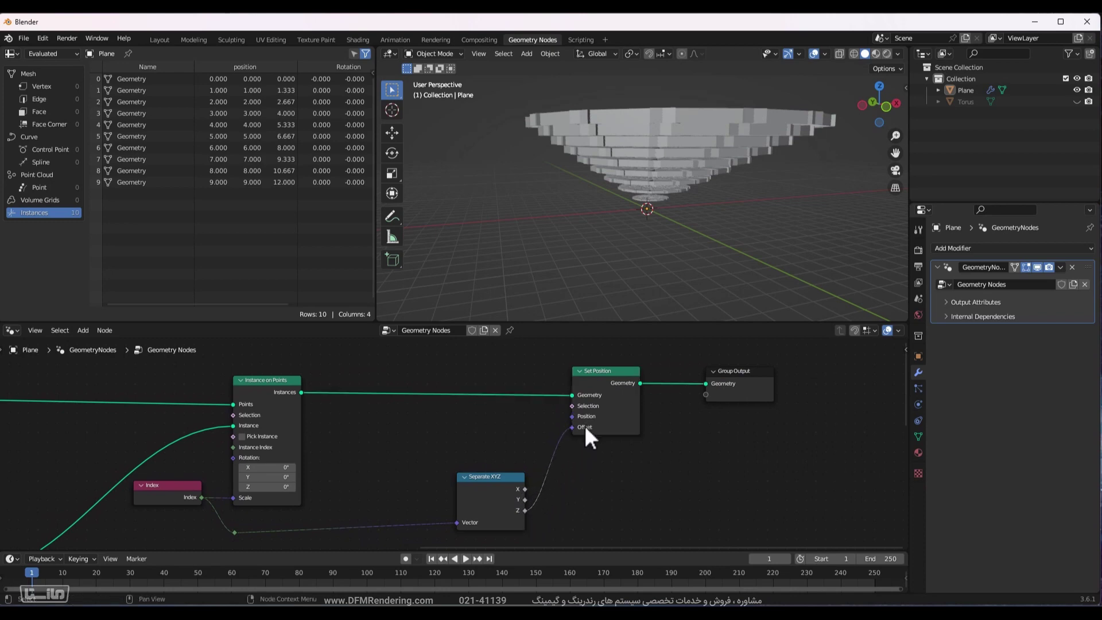
middle_click_drag(718, 256, 702, 239)
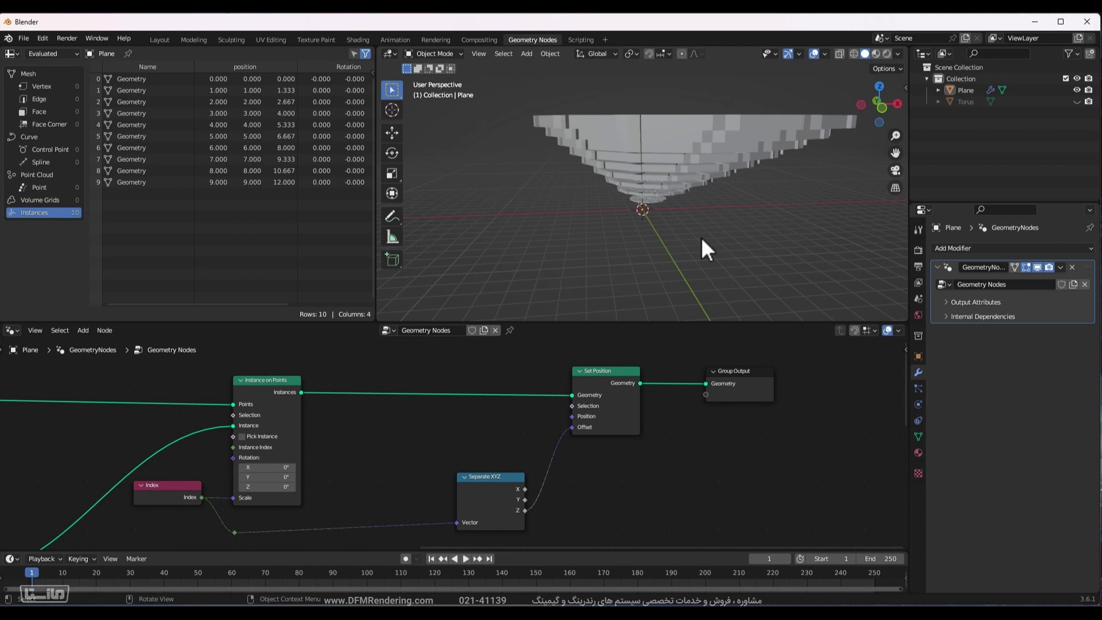
left_click_drag(494, 481, 448, 480)
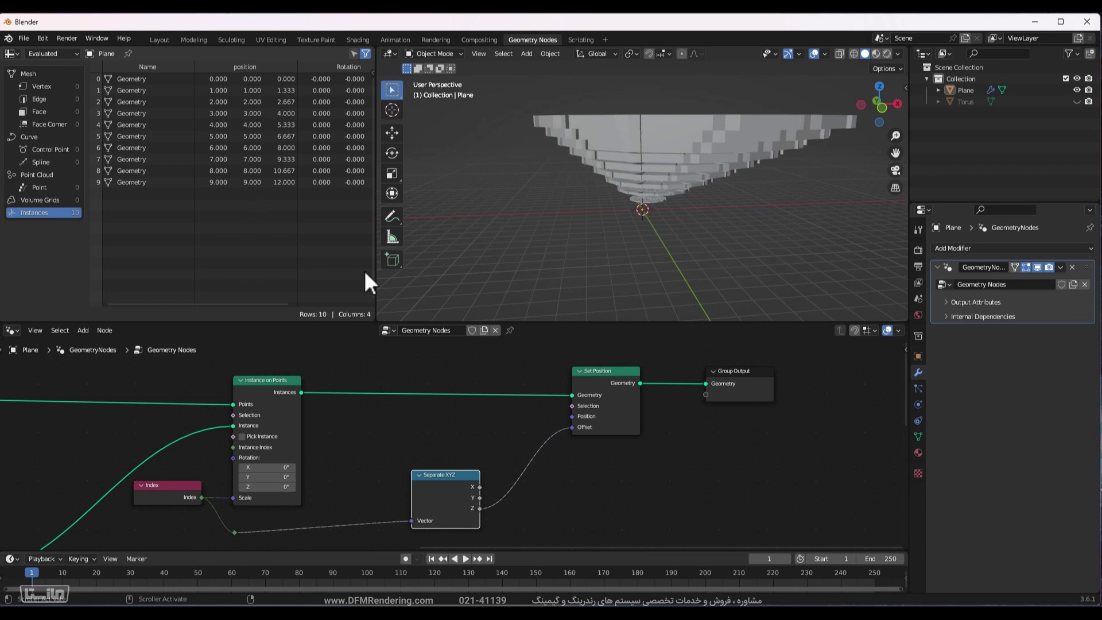
left_click_drag(444, 494, 425, 506)
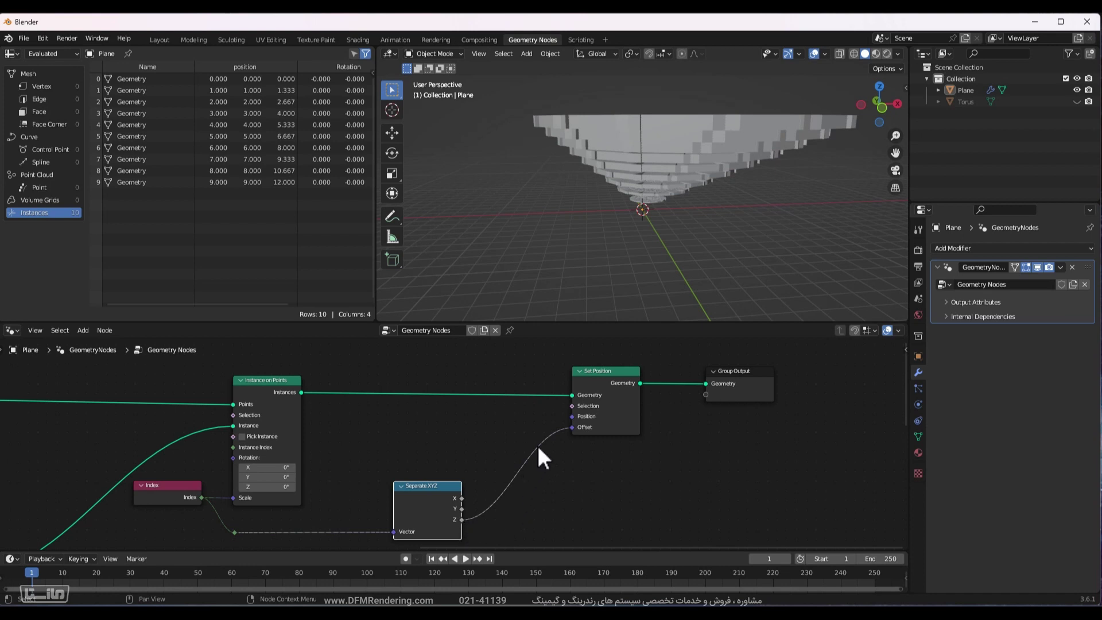
Add a Combine XYZ node with Separate XYZ's Z output feeding its X, and connect its Vector to Set Position's Offset.
mouse_move(591, 434)
key("shift+a")
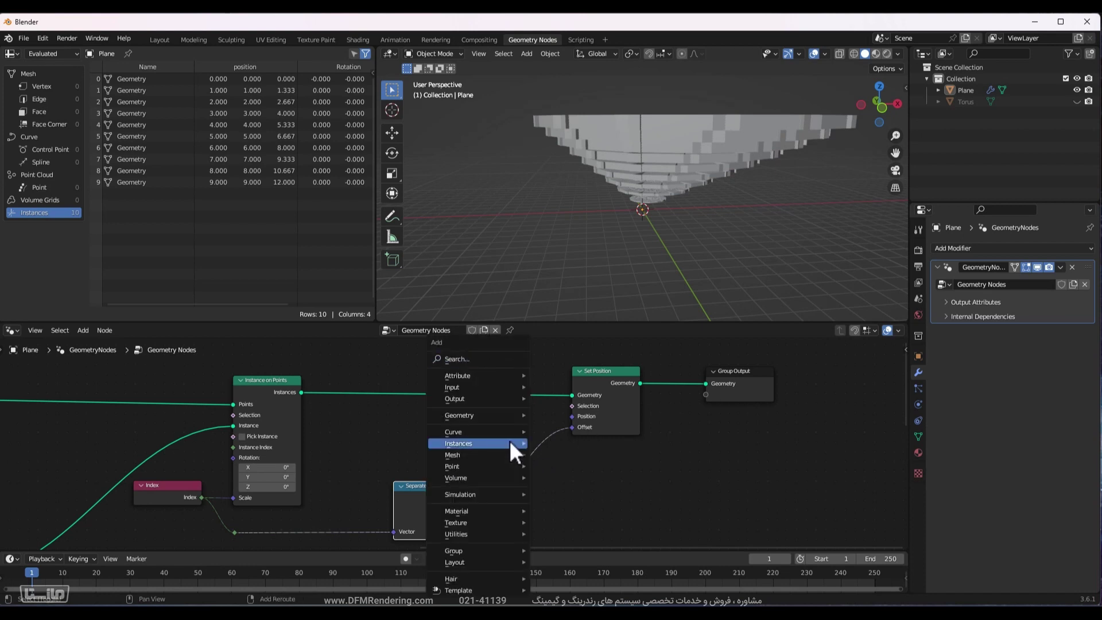
key("Escape")
left_click_drag(461, 520, 574, 515)
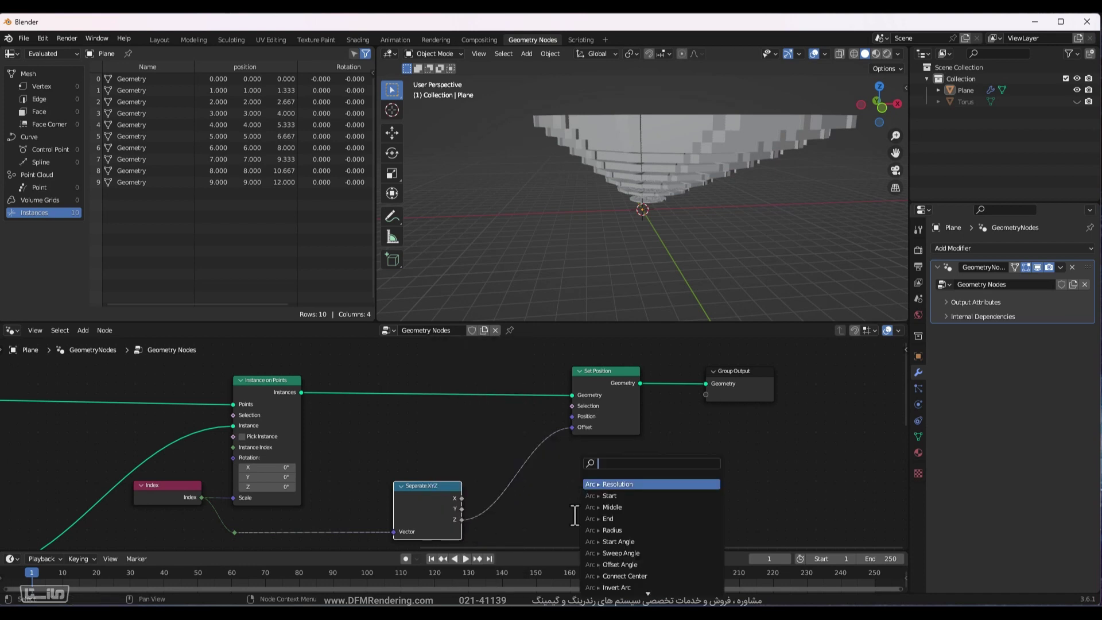
type("com")
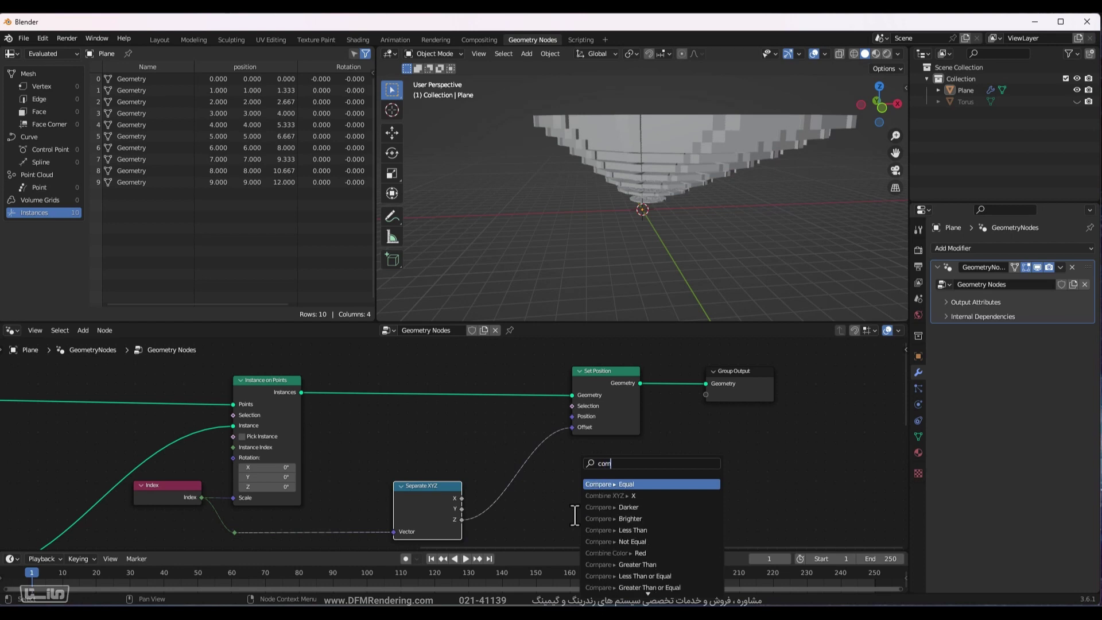
key("Down")
key("Return")
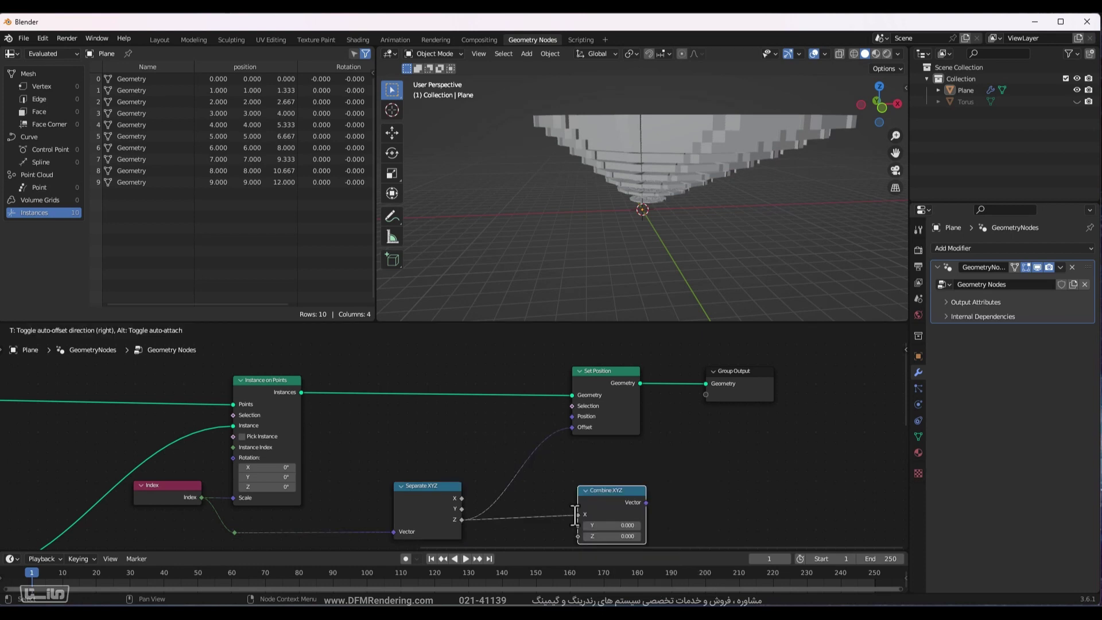
left_click(527, 496)
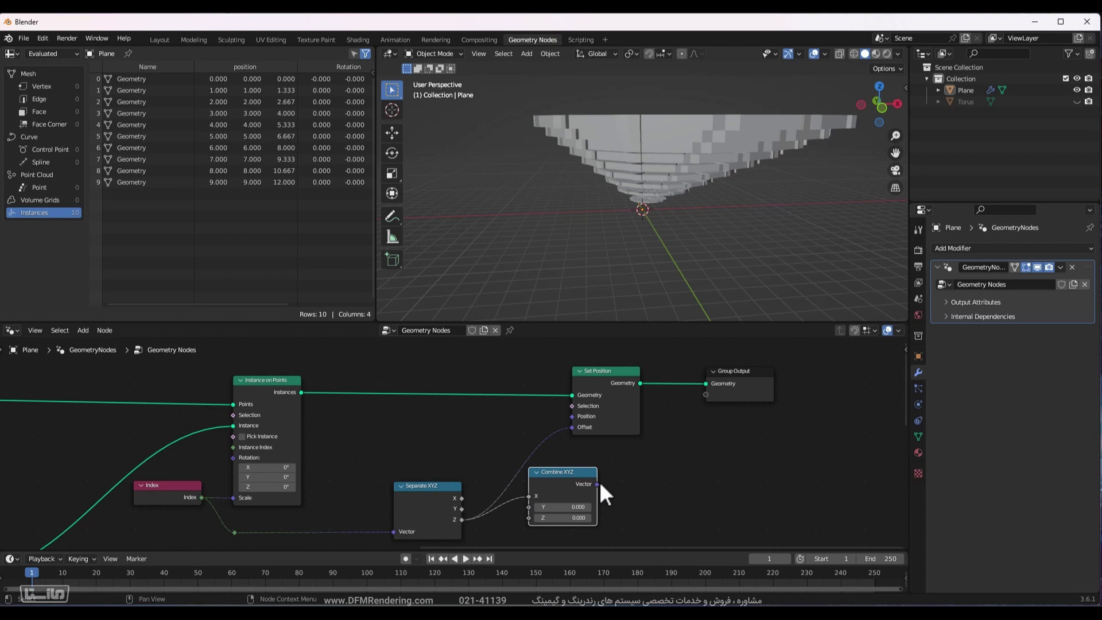
left_click_drag(597, 484, 572, 428)
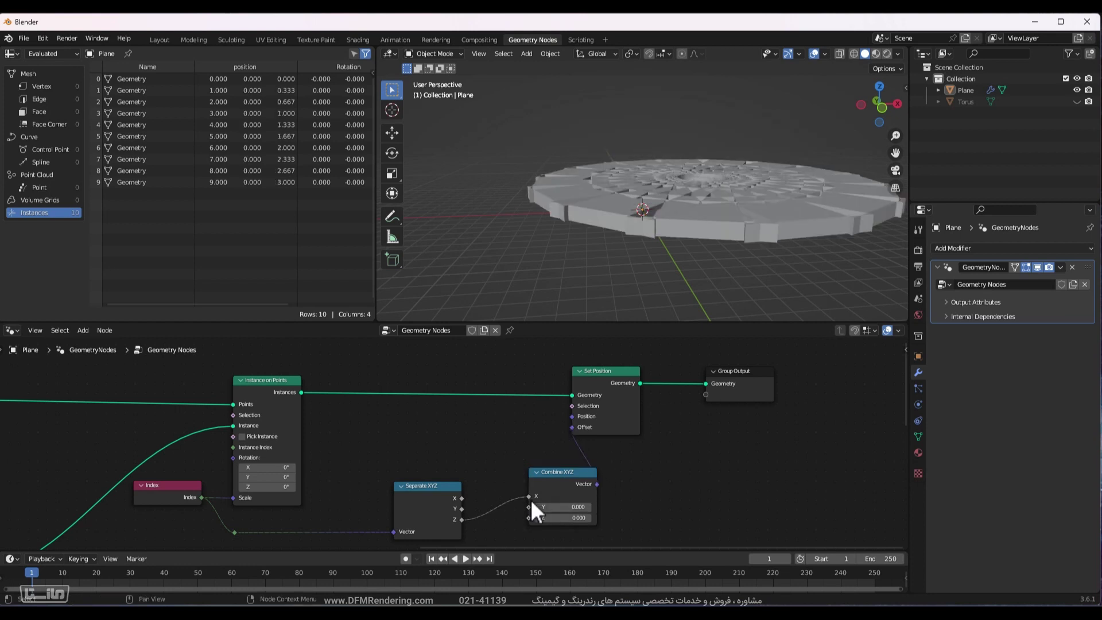
Feed Separate XYZ's Z output into Combine XYZ's Z instead of X, and move Combine XYZ closer to Separate XYZ.
left_click_drag(528, 496, 353, 487)
left_click_drag(523, 485, 459, 477)
scroll(570, 473, "up", 1)
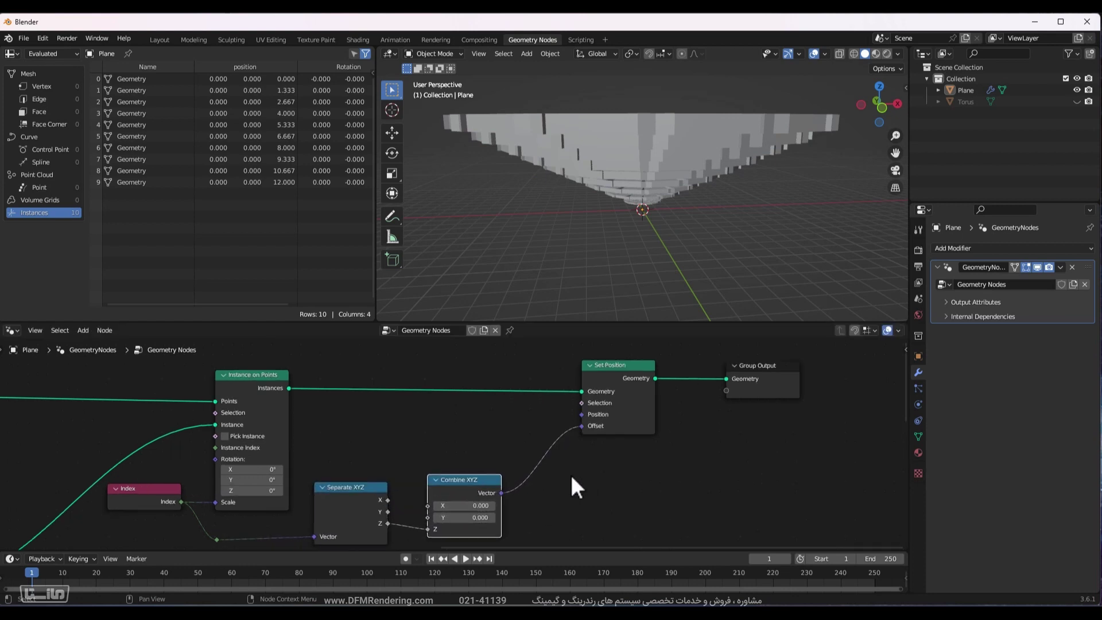
middle_click_drag(705, 191, 773, 170)
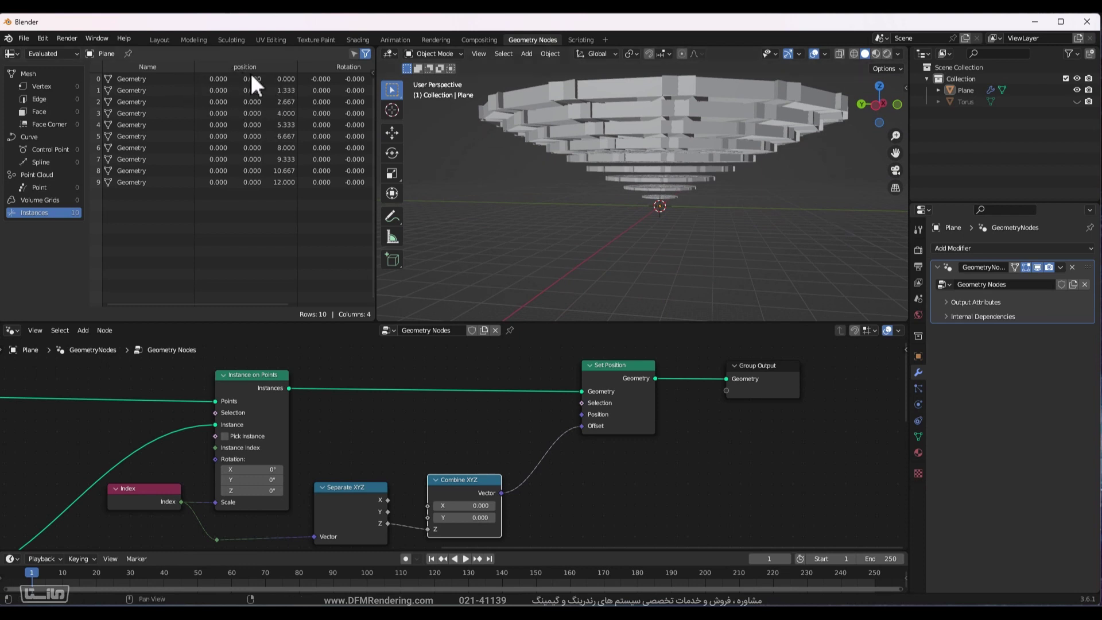
middle_click_drag(687, 230, 659, 224)
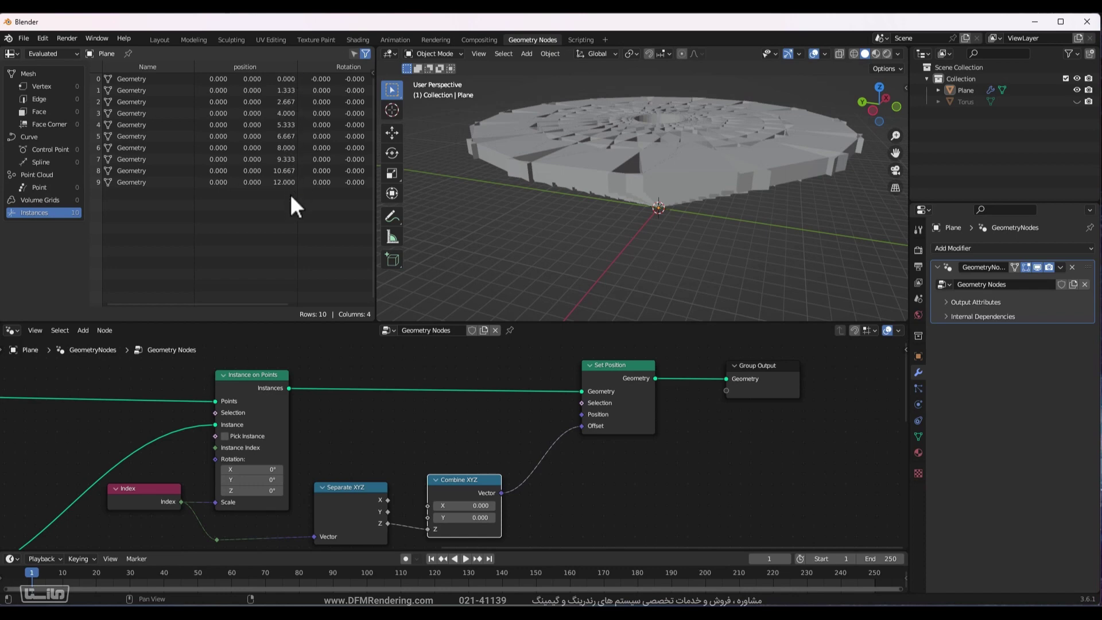
middle_click_drag(756, 252, 743, 184)
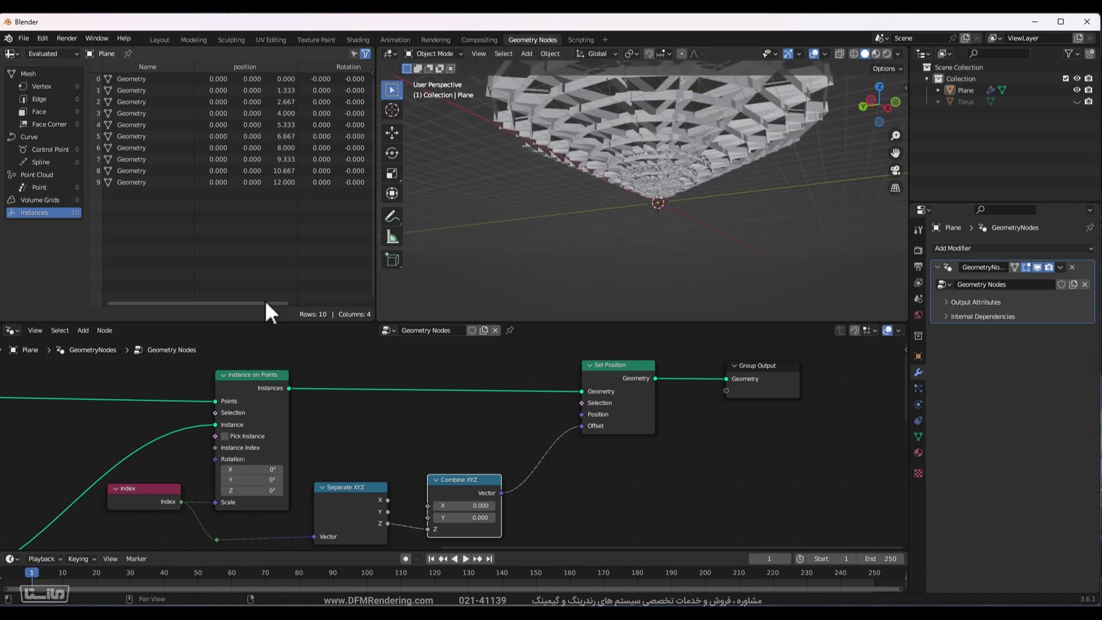
Raise the Curve Line's End Z to about 3.76 m and check the instance values in the spreadsheet.
left_click_drag(264, 301, 360, 283)
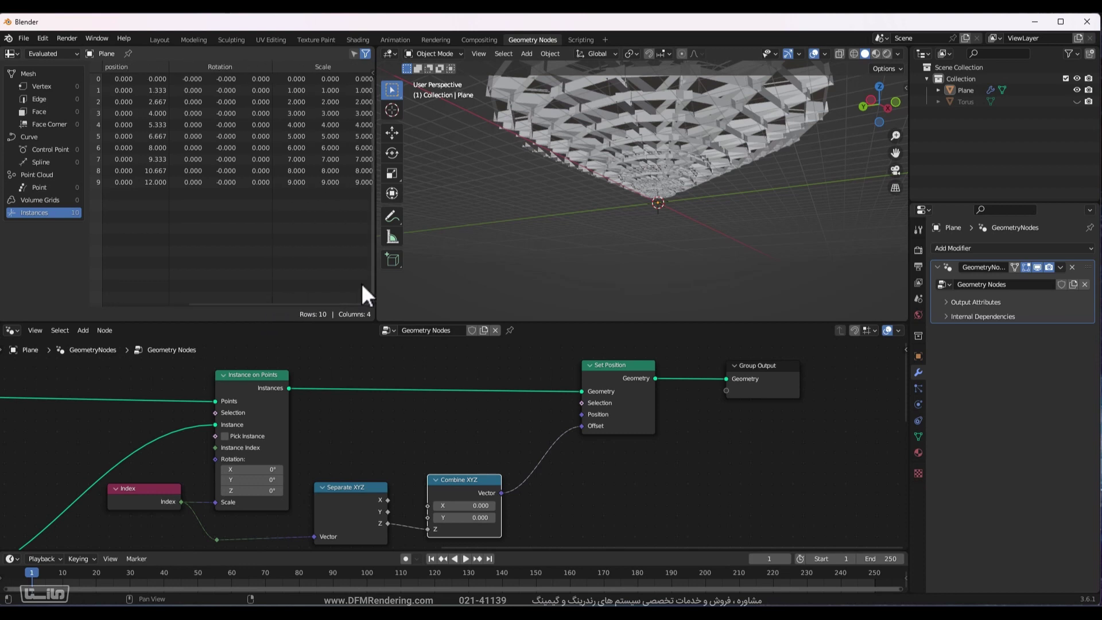
middle_click_drag(339, 453, 63, 458)
middle_click_drag(210, 472, 519, 492)
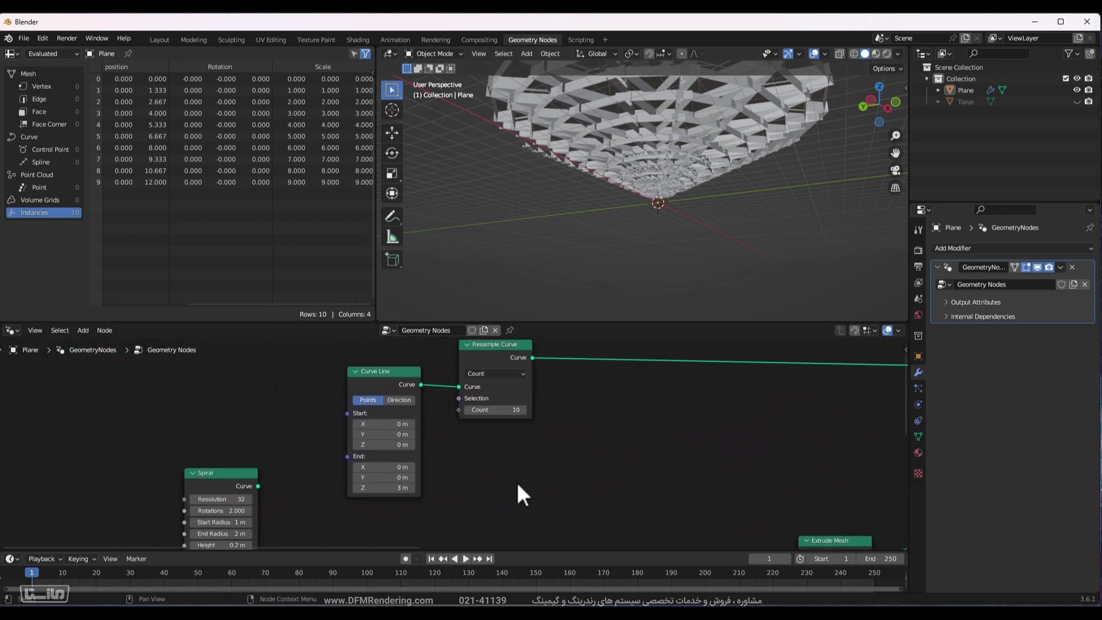
left_click_drag(389, 489, 416, 489)
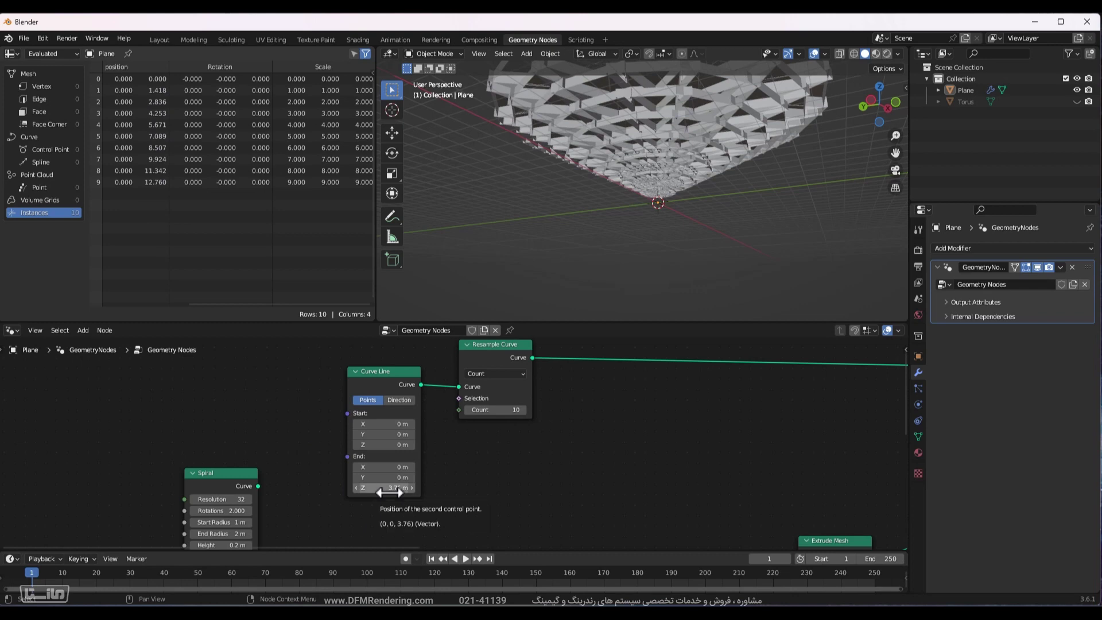
middle_click_drag(752, 135, 728, 148)
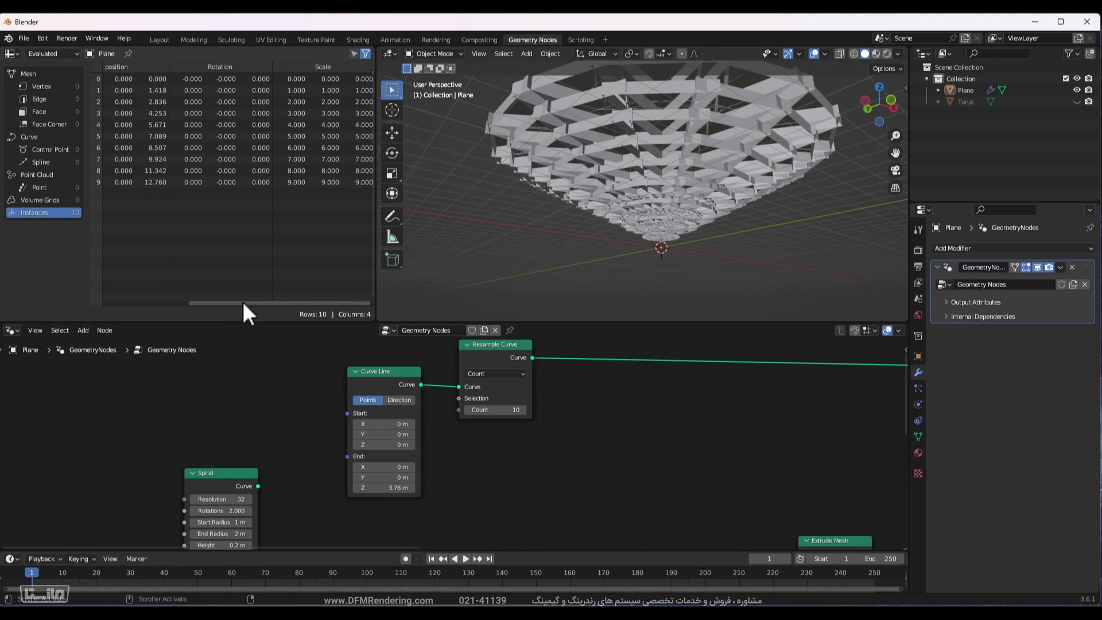
left_click_drag(243, 301, 192, 302)
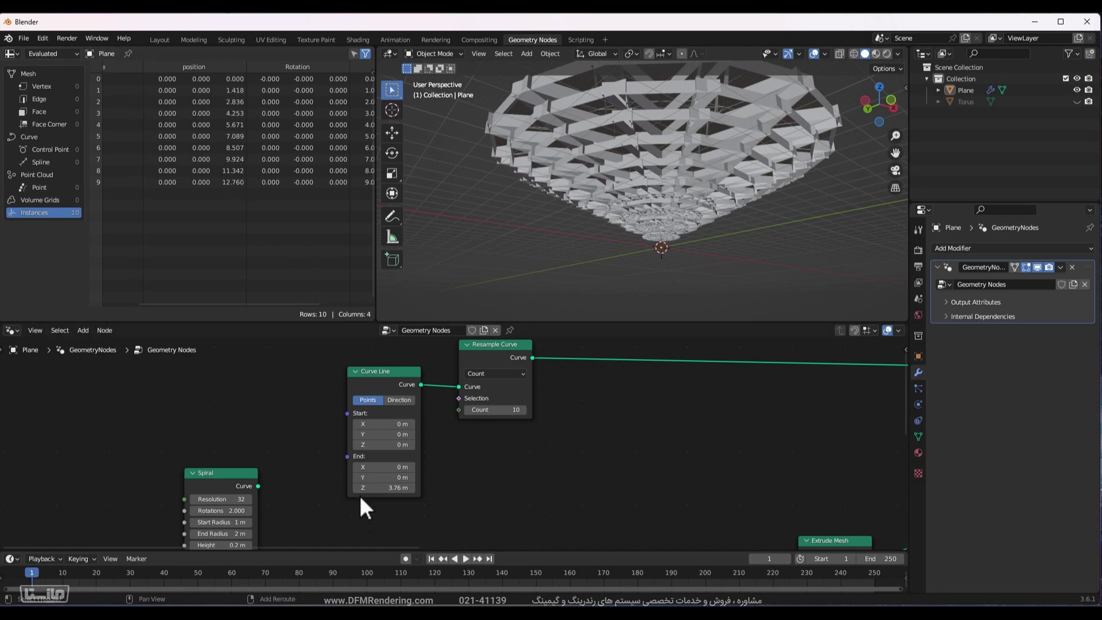
Set the Curve Line's End Z to 20 m and keyframe its End vector at frame 1.
left_click_drag(363, 487, 468, 488)
middle_click_drag(879, 185, 758, 275)
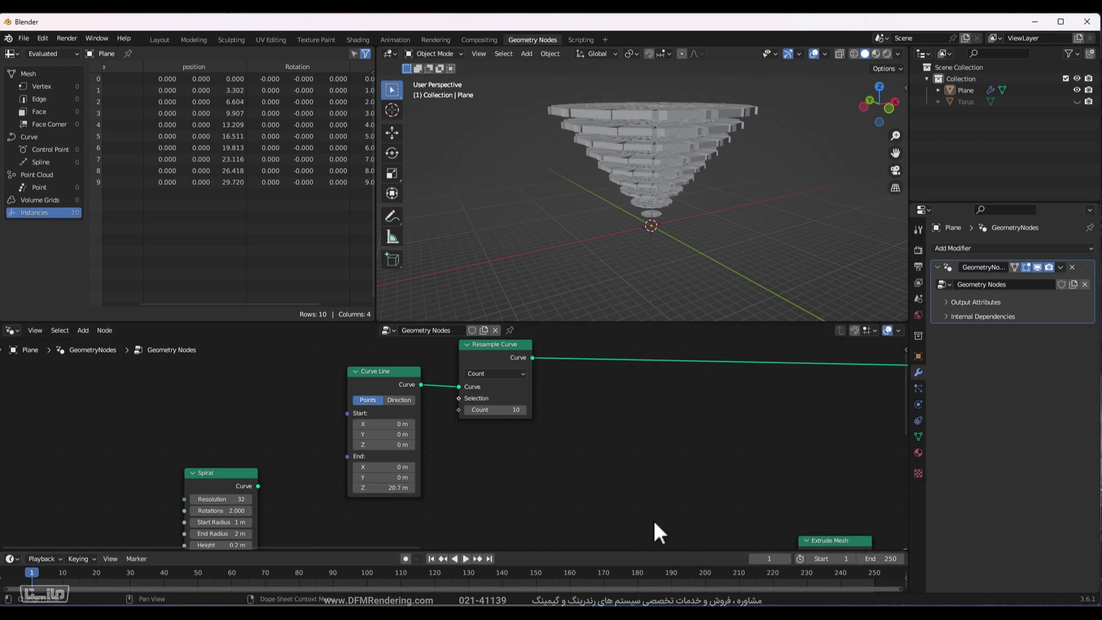
left_click(401, 487)
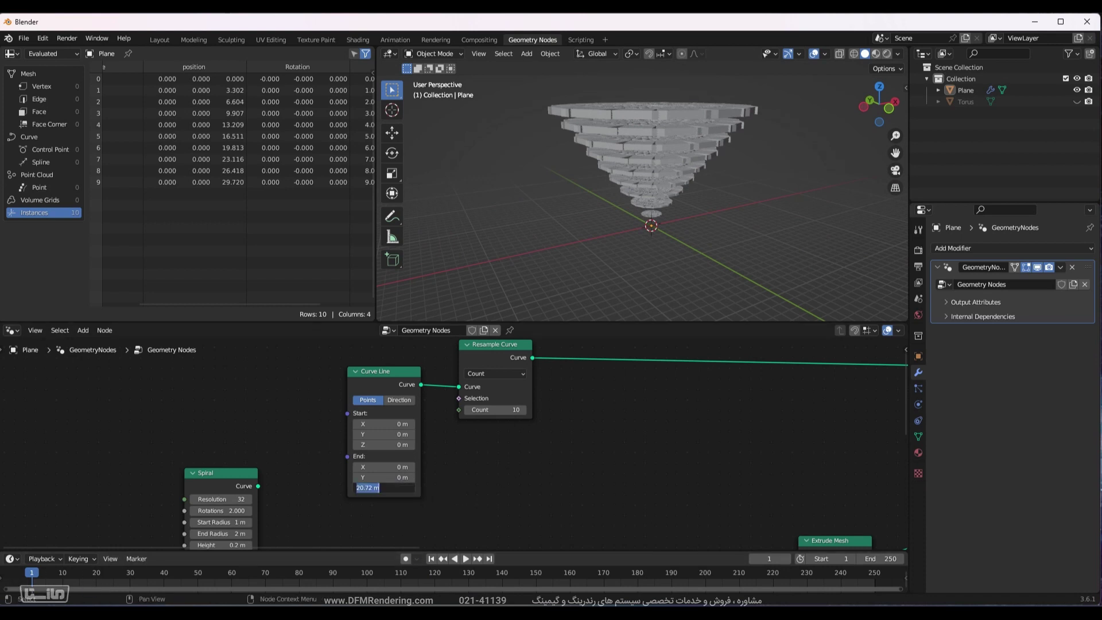
type("20")
key("Return")
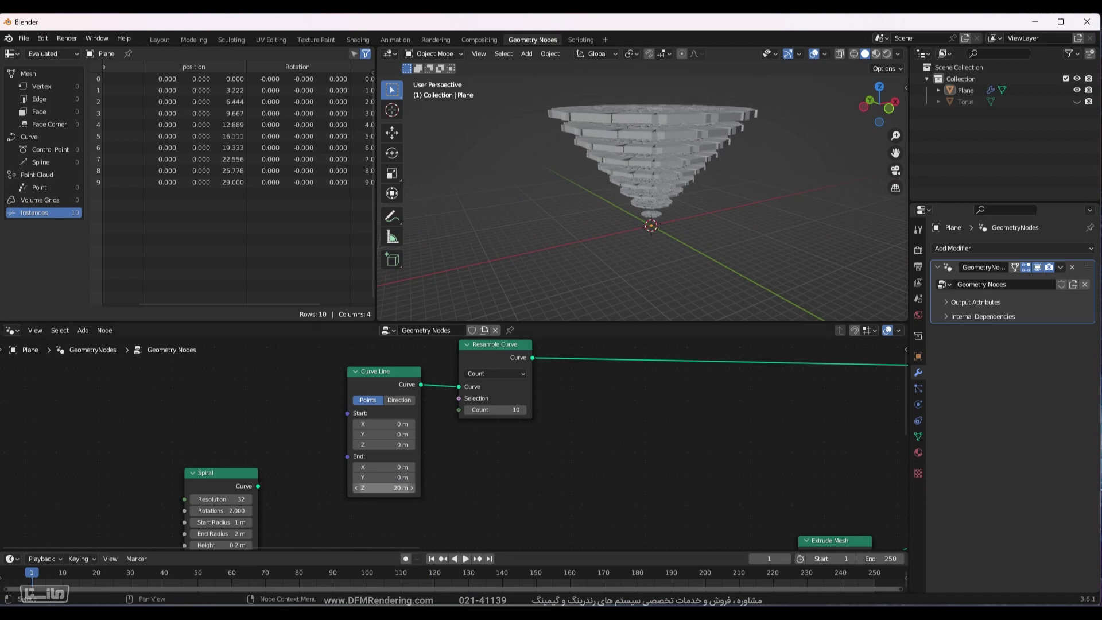
key("i")
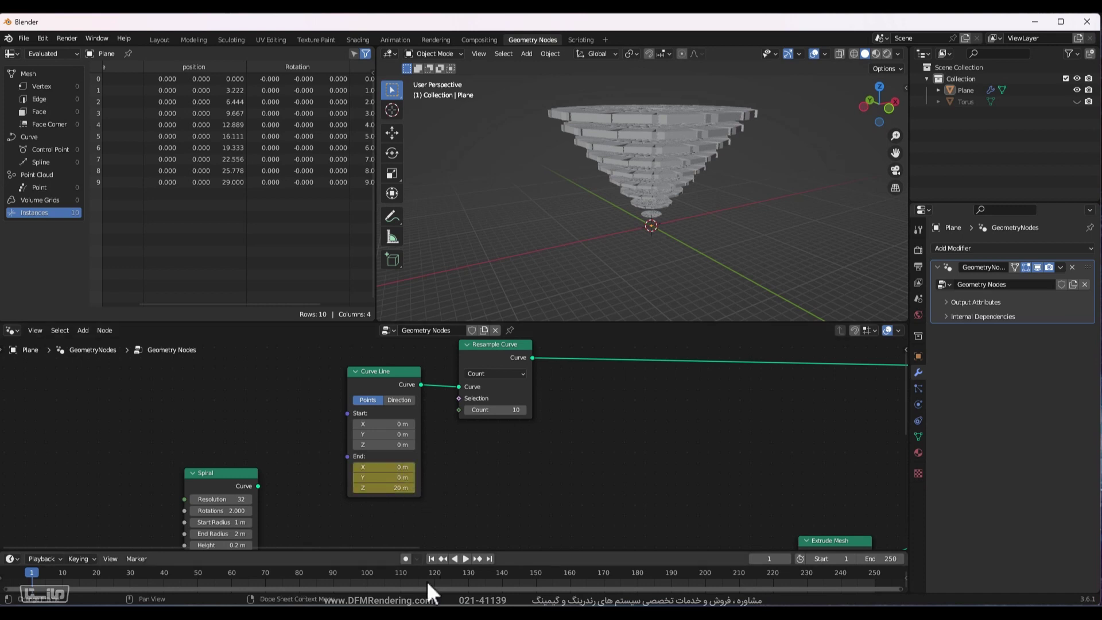
At frame 58, lower the Curve Line's End Z to about -43.6 m and keyframe the End vector.
left_click(225, 570)
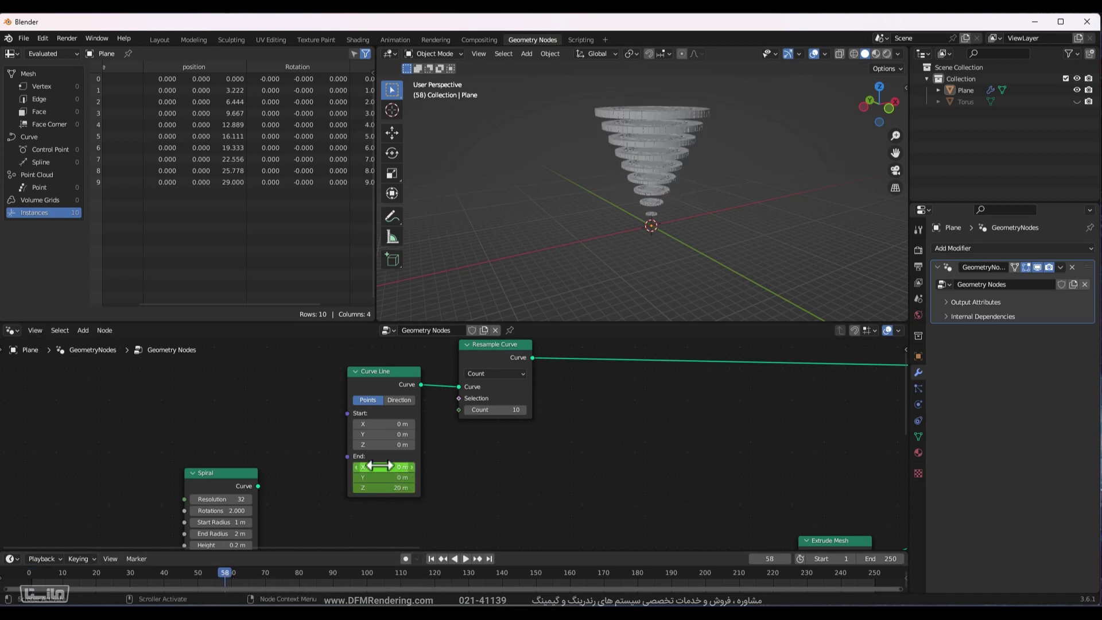
left_click_drag(373, 488, 261, 487)
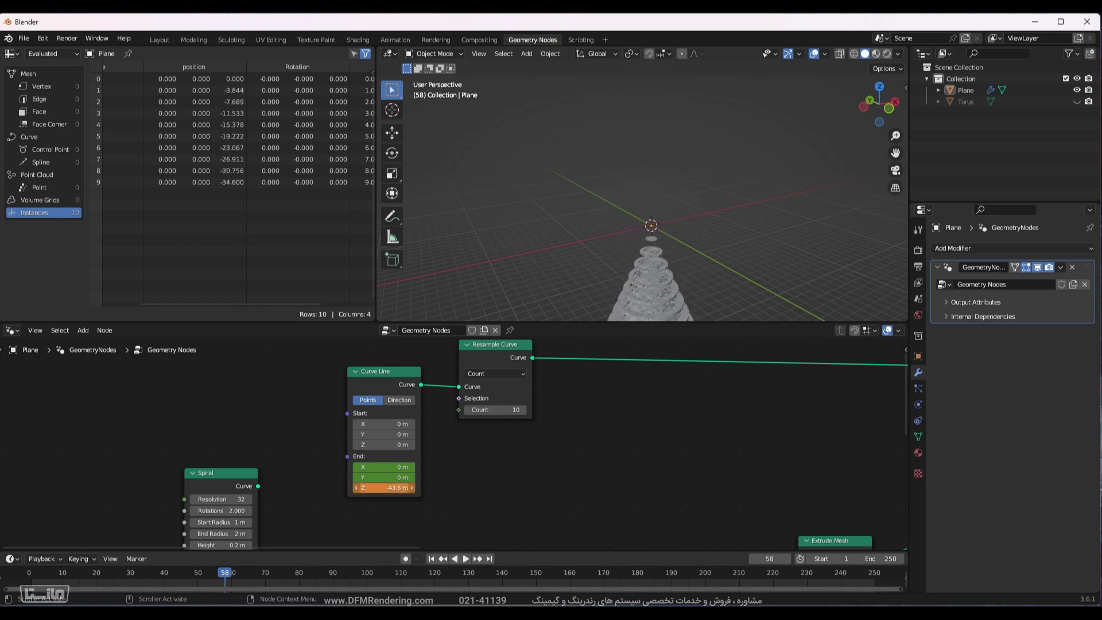
key("i")
At frame 101, set the Curve Line's End Z to 20 m and keyframe the End vector.
left_click_drag(246, 571, 370, 572)
left_click(382, 488)
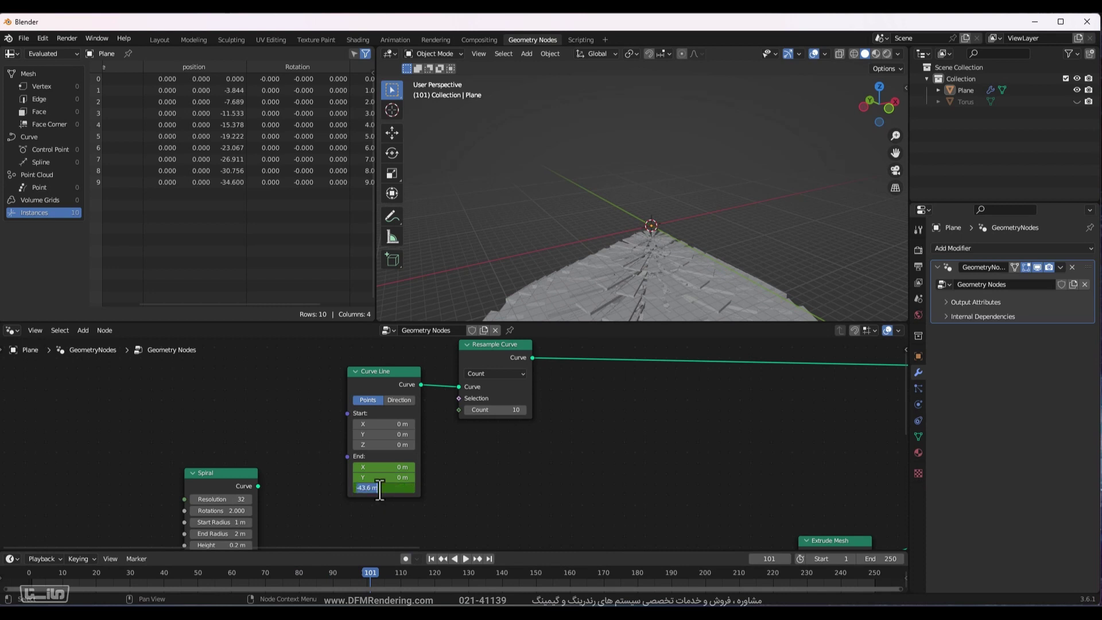
type("20")
key("Return")
key("i")
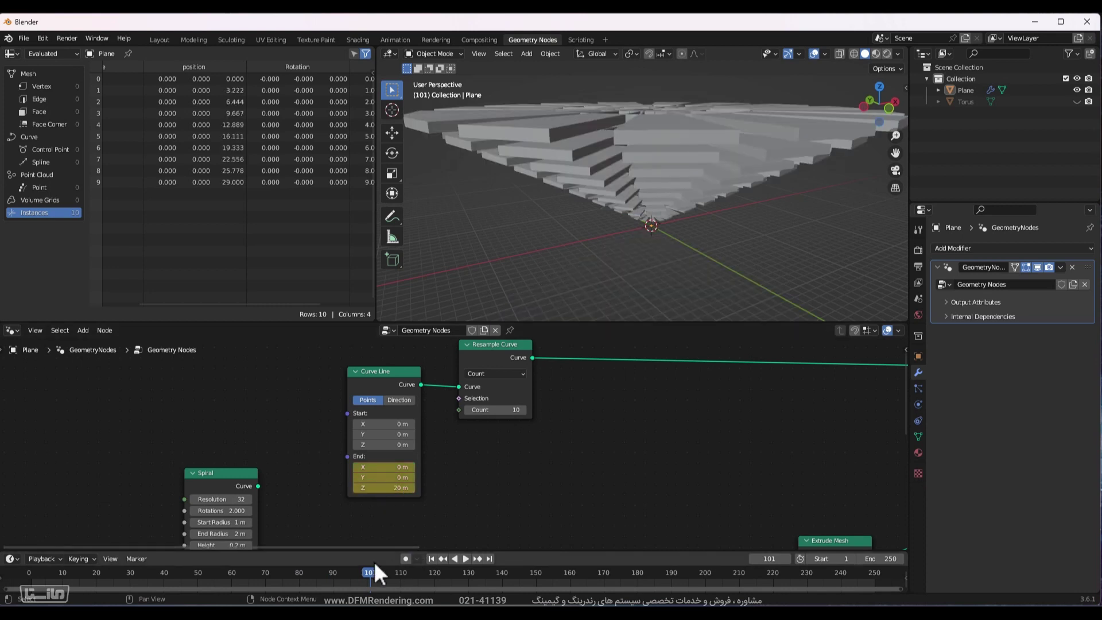
Play and scrub through the Curve Line animation, examining how the stacked instances move from several viewing angles.
left_click(443, 558)
left_click(466, 558)
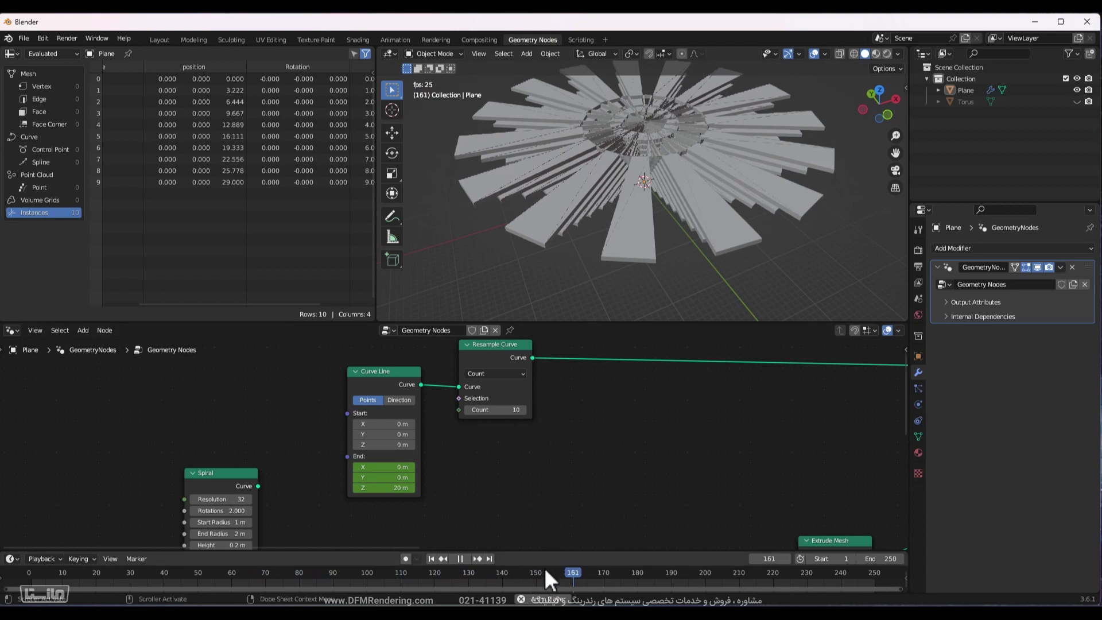
key("space")
left_click_drag(609, 576, 241, 572)
middle_click_drag(821, 201, 770, 128)
mouse_move(95, 564)
left_mouse_down()
mouse_move(34, 581)
mouse_move(218, 566)
mouse_move(106, 566)
left_mouse_up()
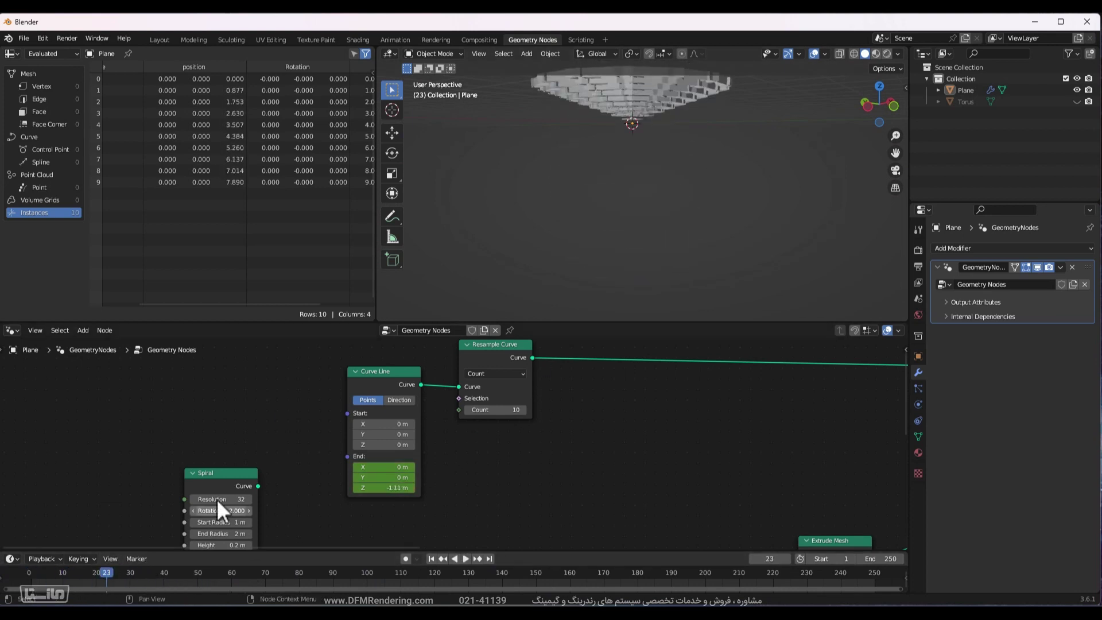
mouse_move(660, 163)
middle_mouse_down()
mouse_move(605, 282)
mouse_move(644, 233)
mouse_move(678, 253)
mouse_move(650, 282)
middle_mouse_up()
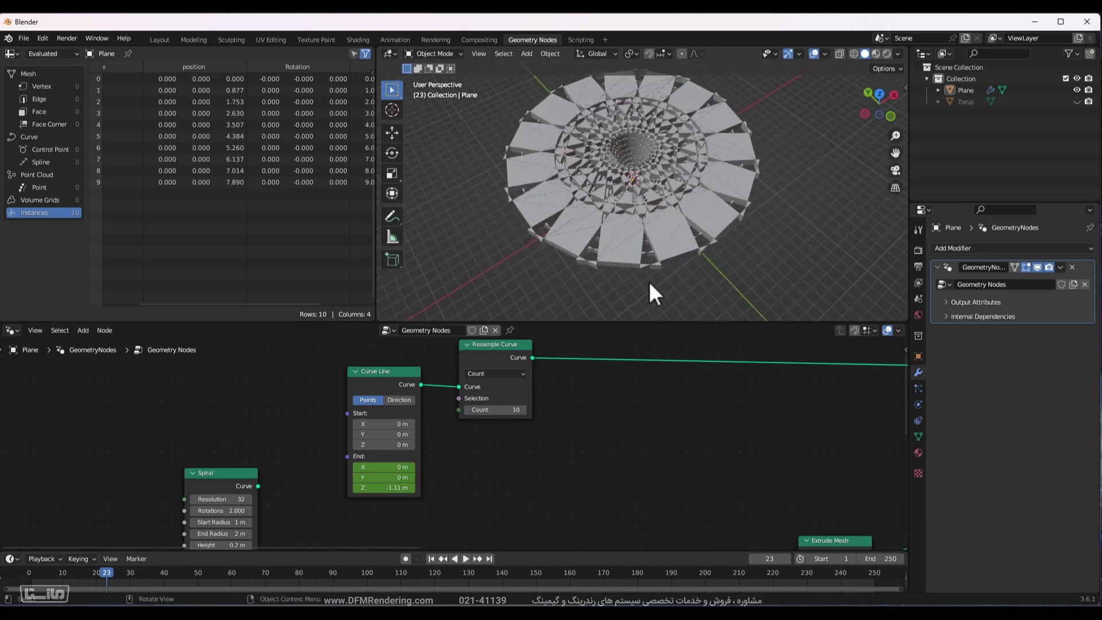
key("space")
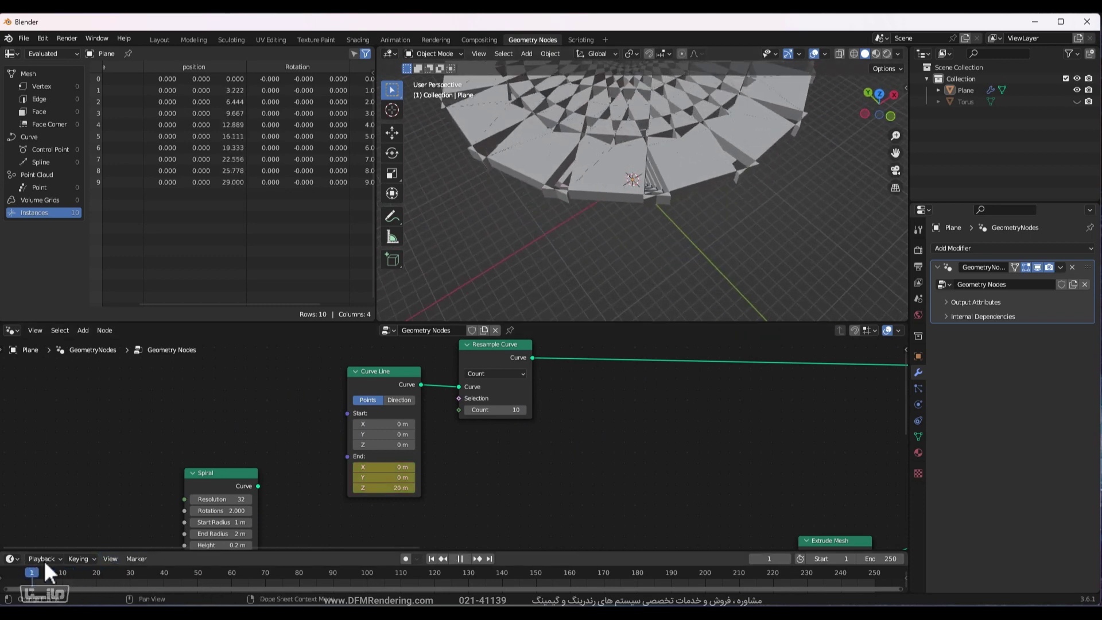
left_click_drag(237, 556, 181, 520)
key("space")
middle_click_drag(708, 248, 709, 216)
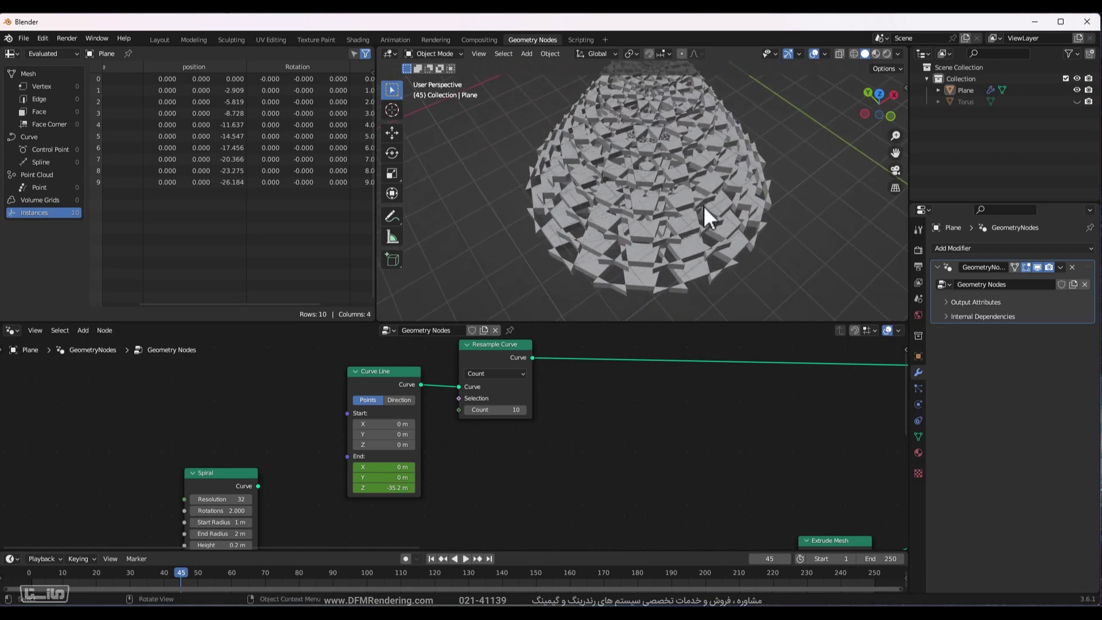
scroll(708, 217, "up", 3)
scroll(717, 446, "down", 3)
Connect Extrude Mesh's Mesh output directly to Group Output and move Group Output beside the Extrude Mesh node.
middle_click_drag(660, 563, 396, 482)
scroll(580, 431, "up", 2)
scroll(579, 431, "down", 1)
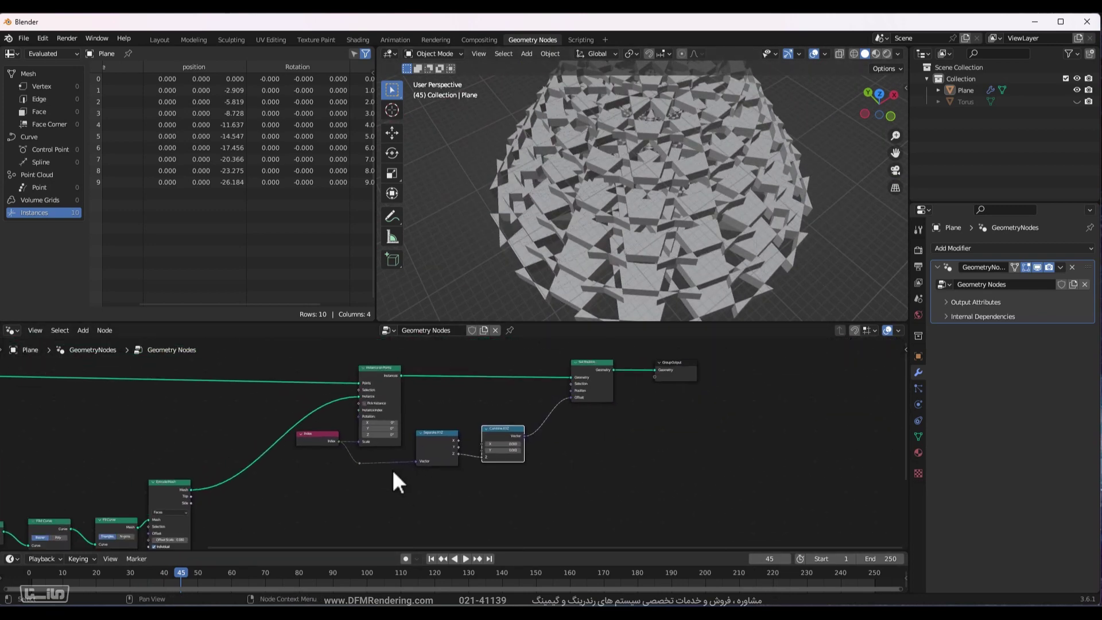
middle_click_drag(170, 504, 410, 435)
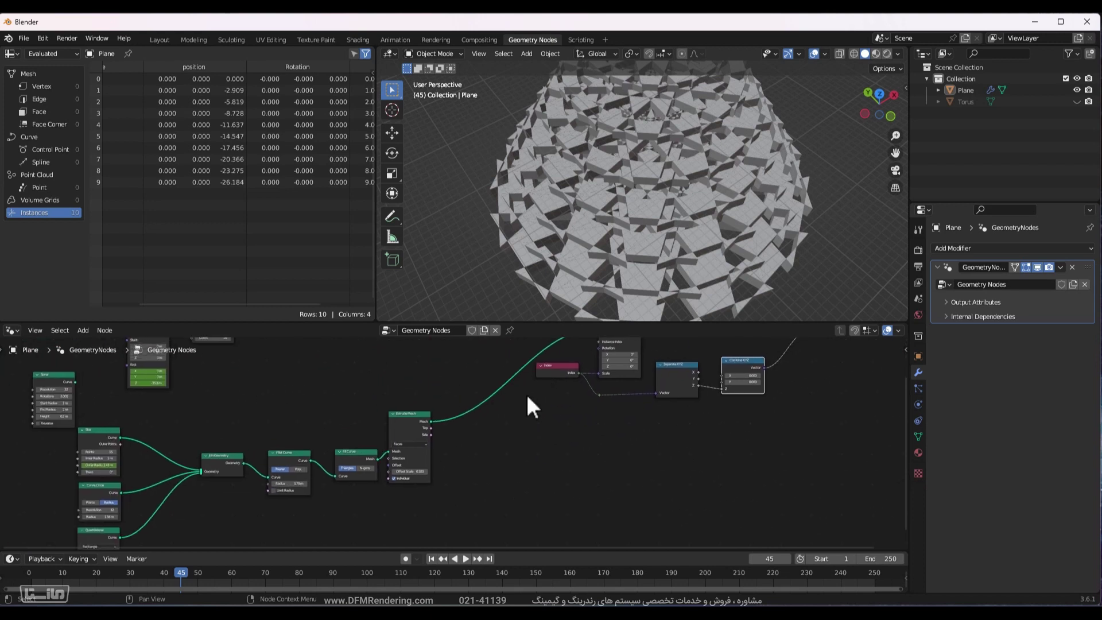
left_click(397, 427, "ctrl+shift")
middle_click_drag(849, 403, 756, 424)
left_click_drag(746, 384, 426, 503)
middle_click_drag(265, 527, 542, 431)
left_click(596, 432)
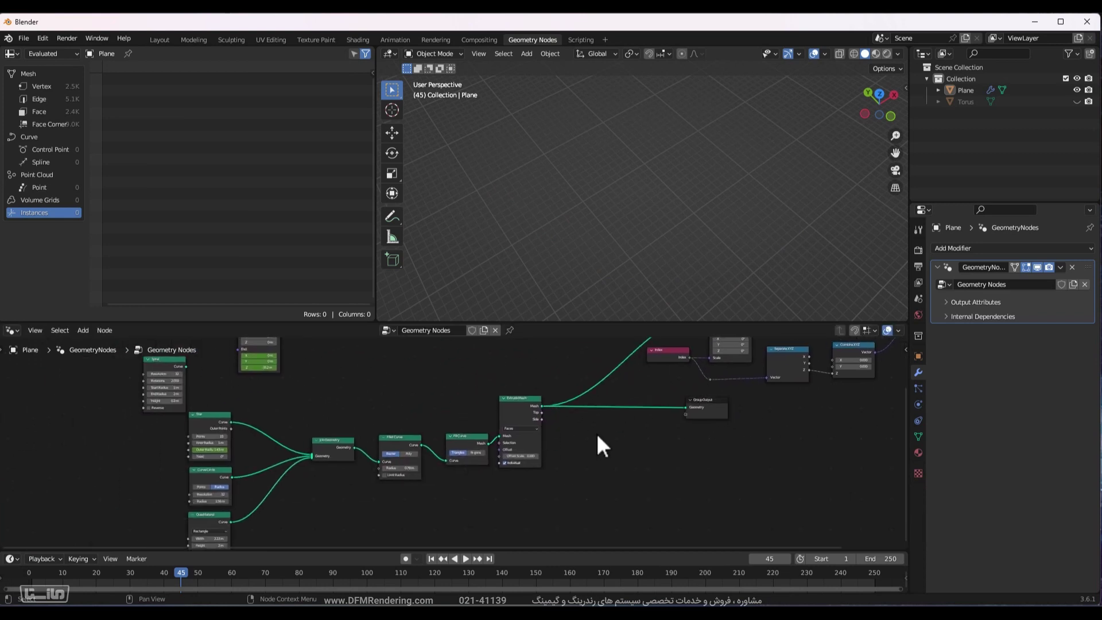
Frame the Plane object in the 3D viewport, then deselect it.
left_click(511, 404)
key("KP_Decimal")
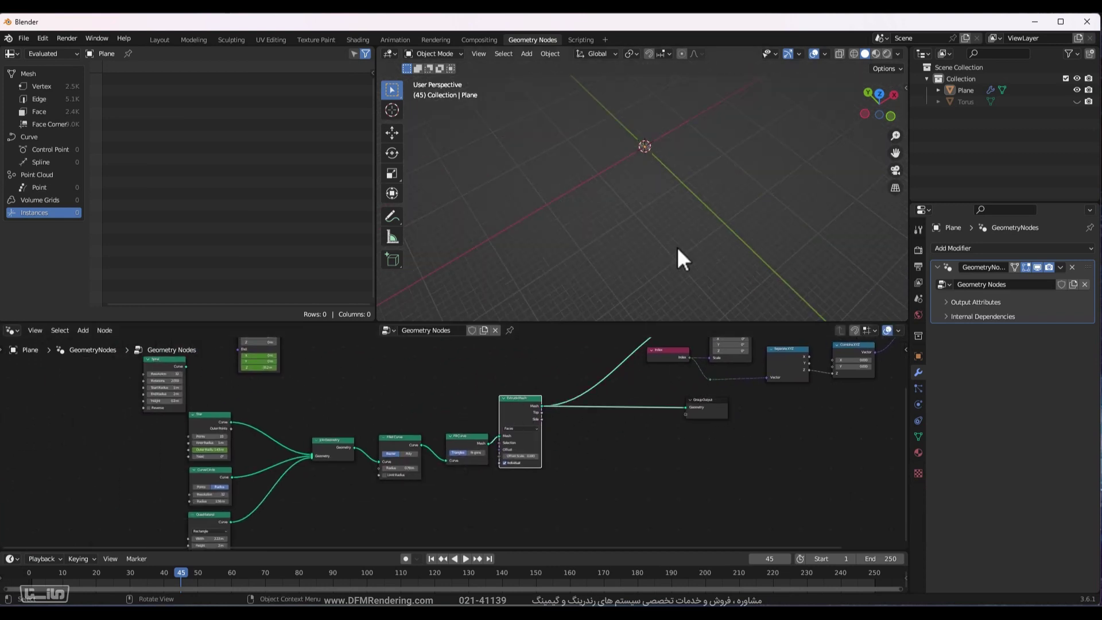
mouse_move(666, 205)
middle_mouse_down()
mouse_move(674, 112)
mouse_move(689, 220)
mouse_move(683, 209)
middle_mouse_up()
left_click(665, 215)
key("KP_Decimal")
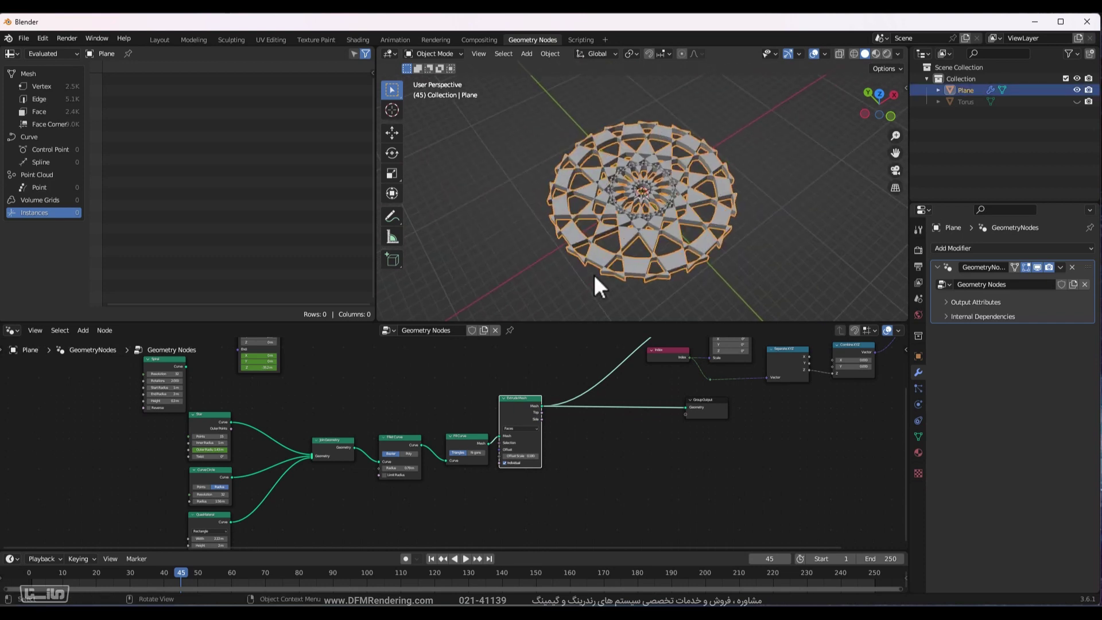
left_click(794, 259)
Set the Star node's Points to 7 and keyframe the value at frame 1.
scroll(337, 461, "up", 3)
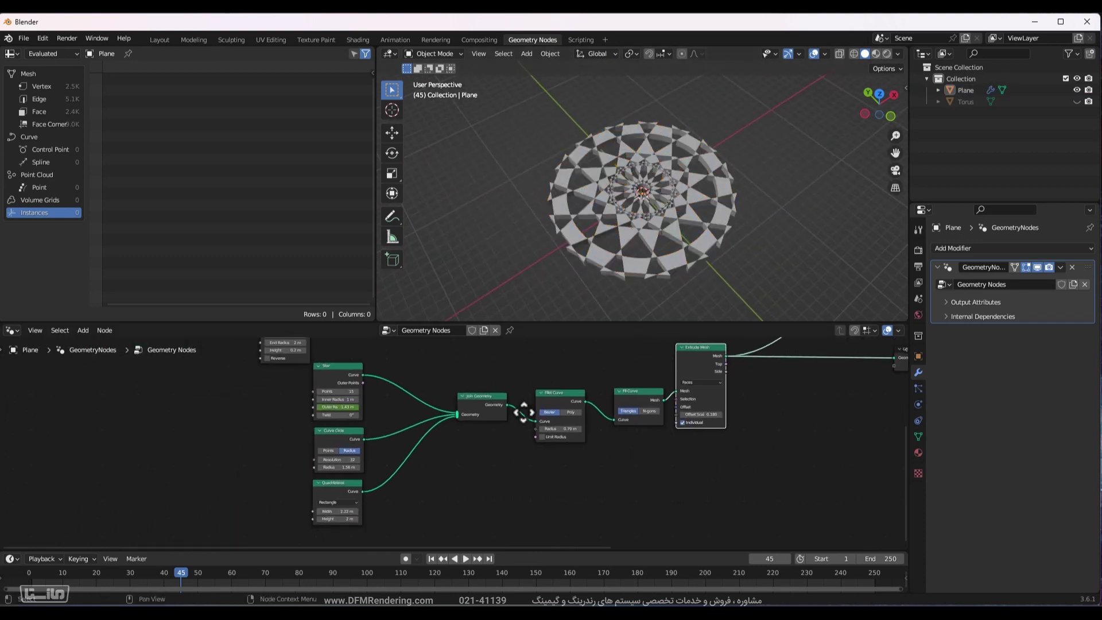
middle_click_drag(517, 411, 529, 438)
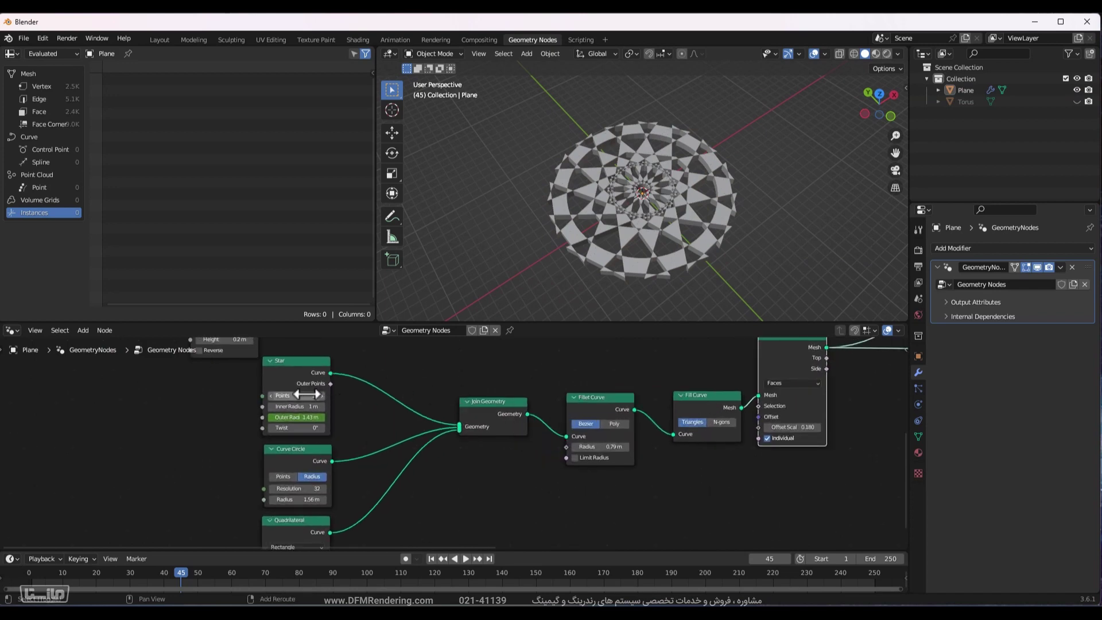
mouse_move(307, 395)
left_mouse_down()
mouse_move(275, 395)
mouse_move(308, 394)
left_mouse_up()
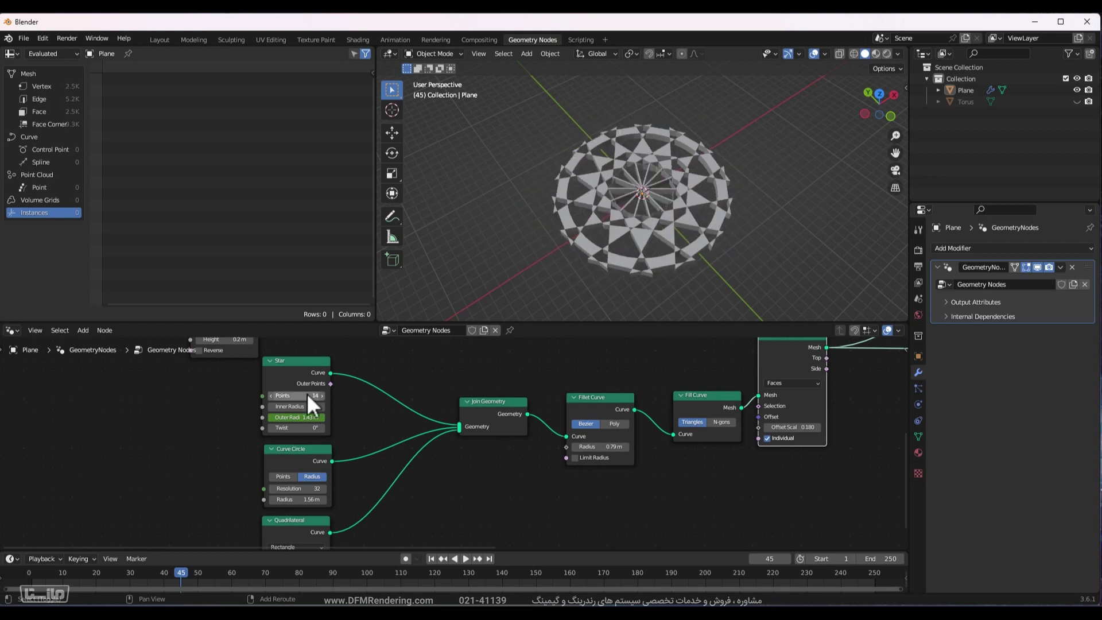
left_click(308, 393)
left_click(430, 557)
left_click(431, 558)
left_click(308, 397)
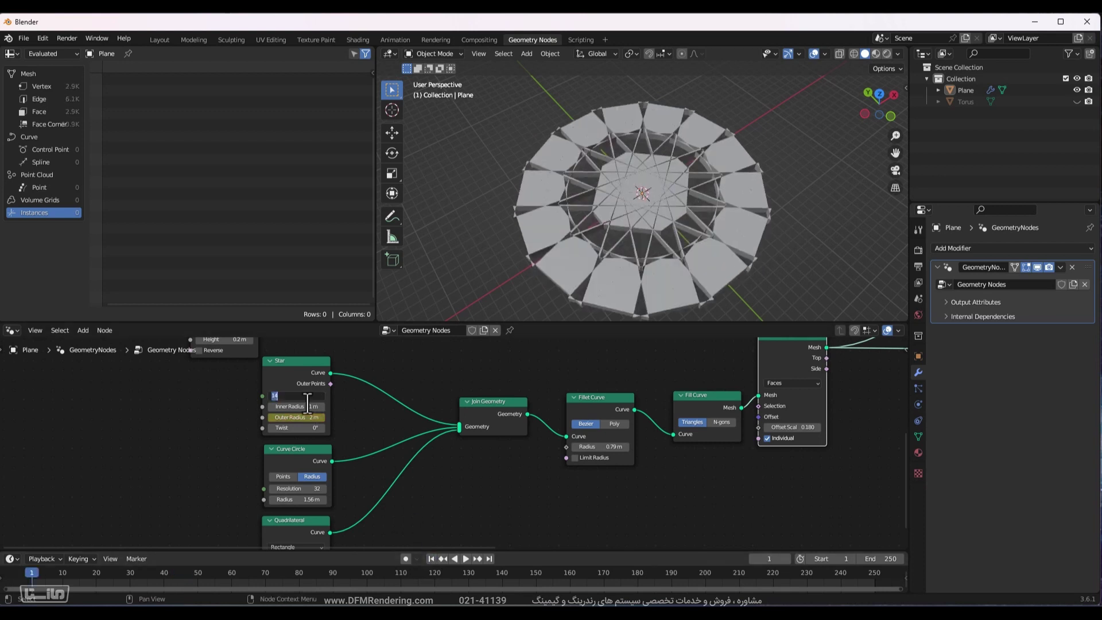
type("7")
key("Return")
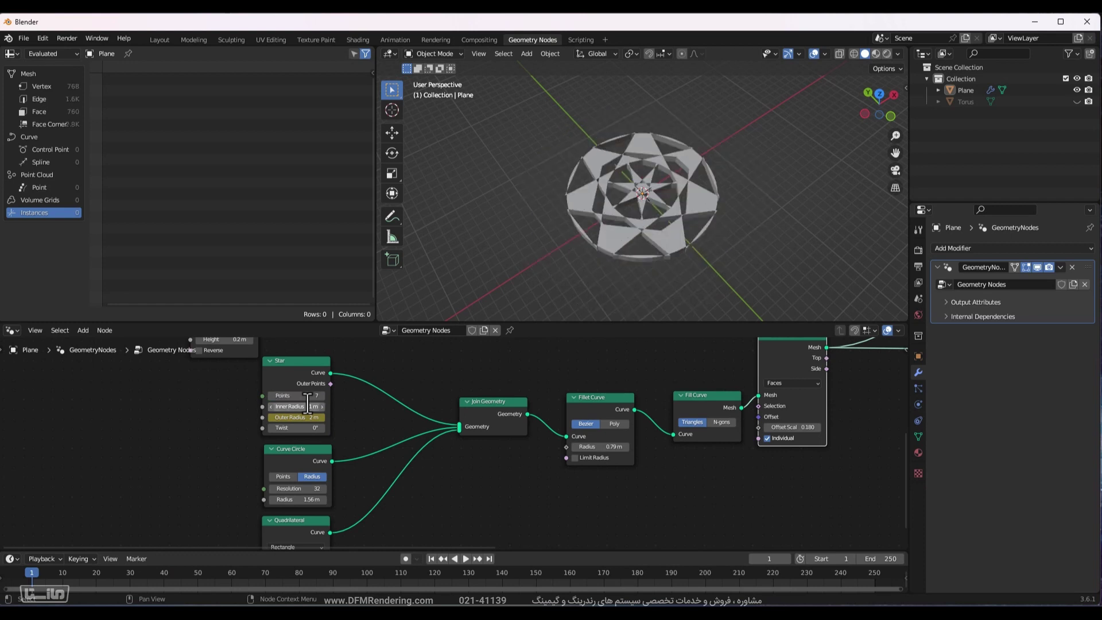
key("i")
At frame 50, set the Star node's Points to 15 and keyframe the value.
left_click(198, 576)
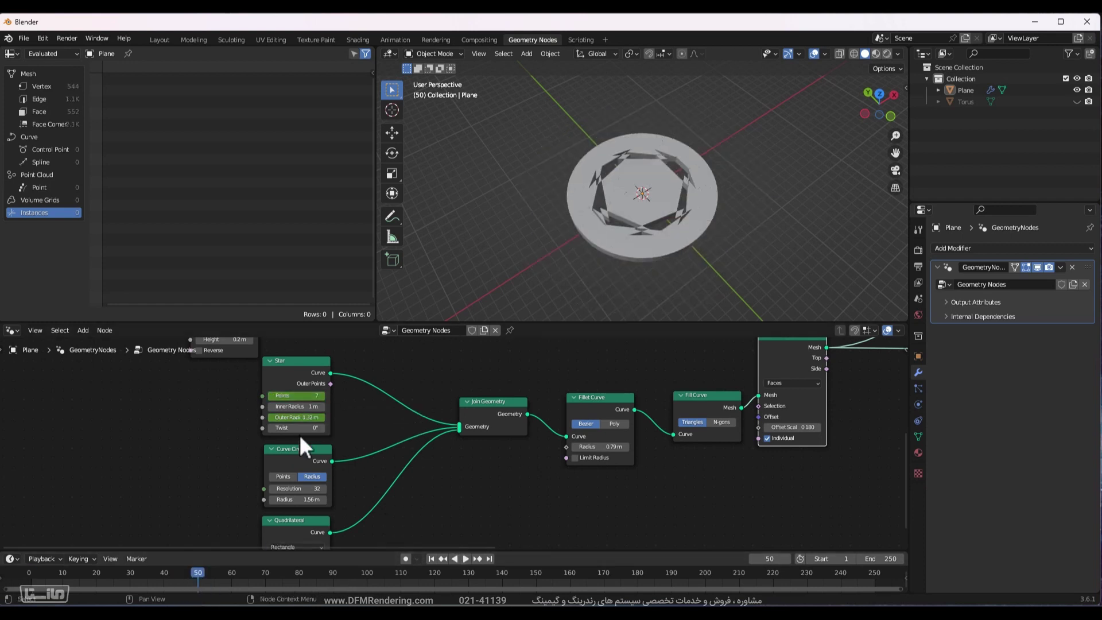
left_click(296, 395)
type("15")
key("Return")
key("i")
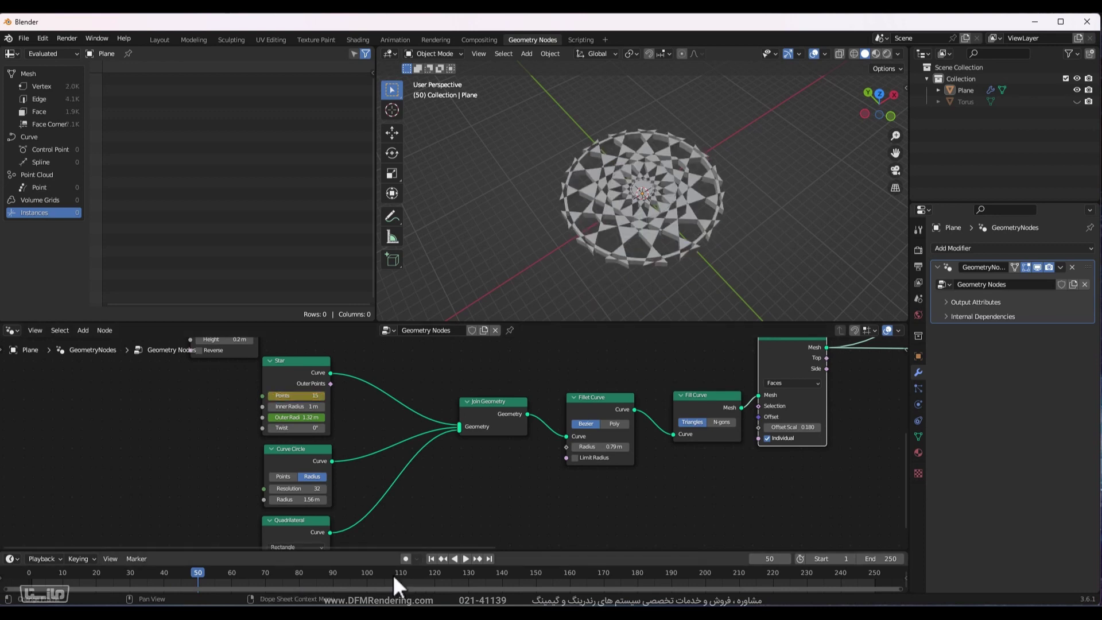
At frame 100, set the Star node's Points to 7 and keyframe the value.
left_click(366, 574)
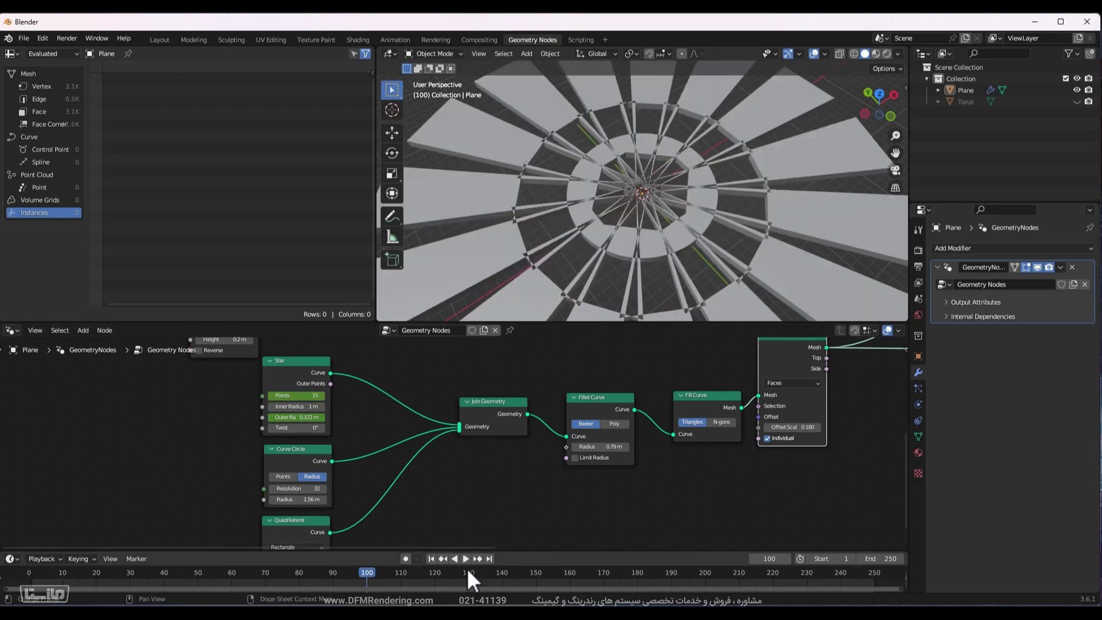
left_click(298, 396)
type("7")
key("Return")
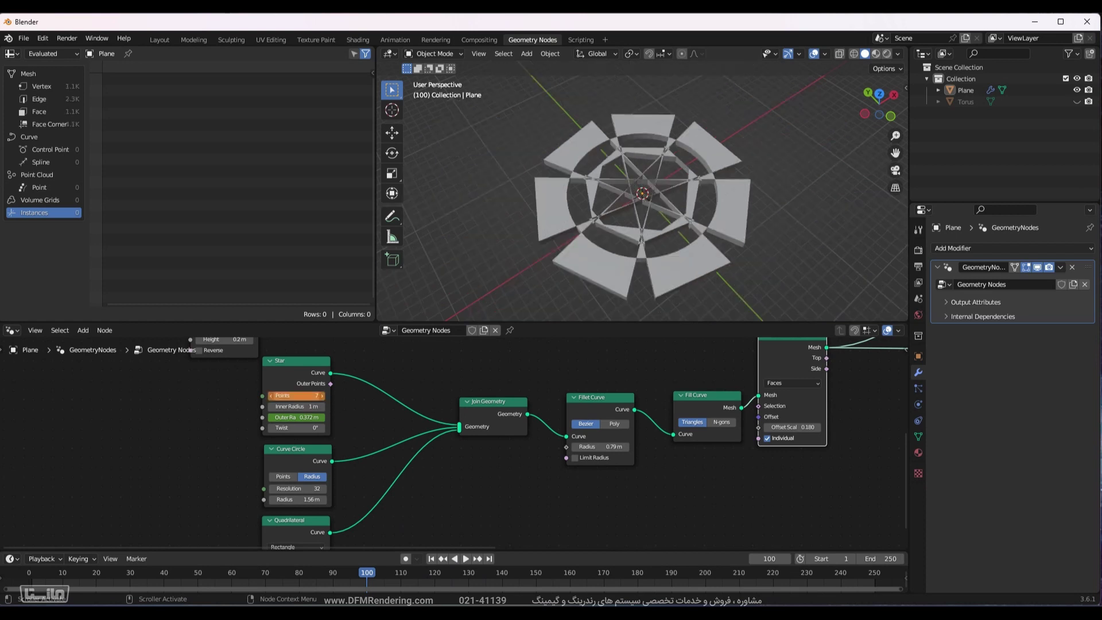
key("i")
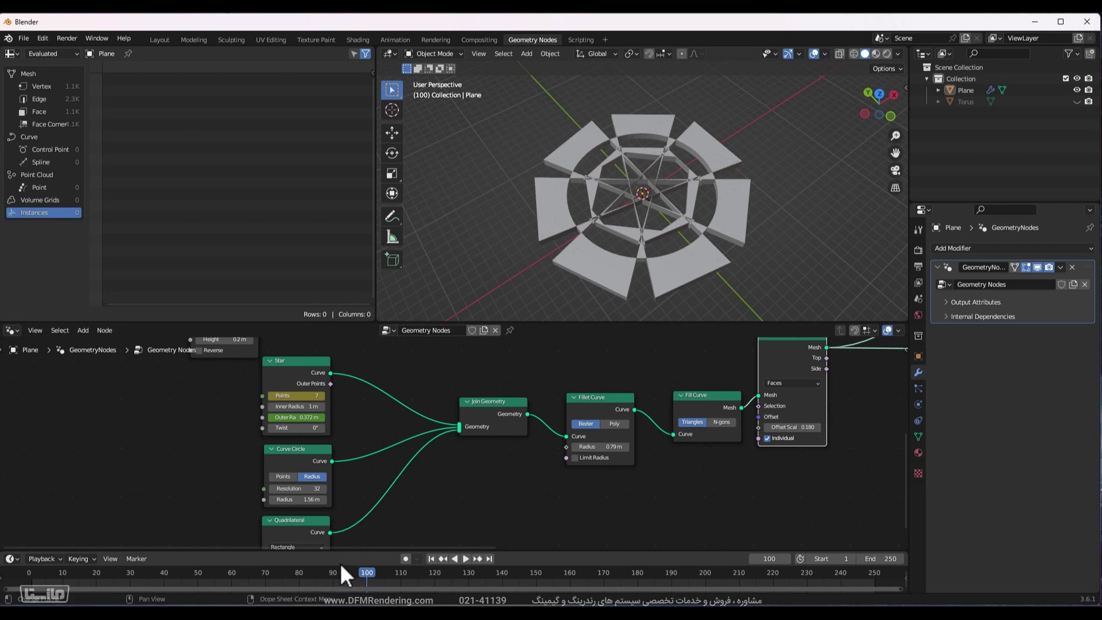
Review the animation of the Star's Points along the timeline and return to frame 0.
left_click_drag(342, 568, 20, 545)
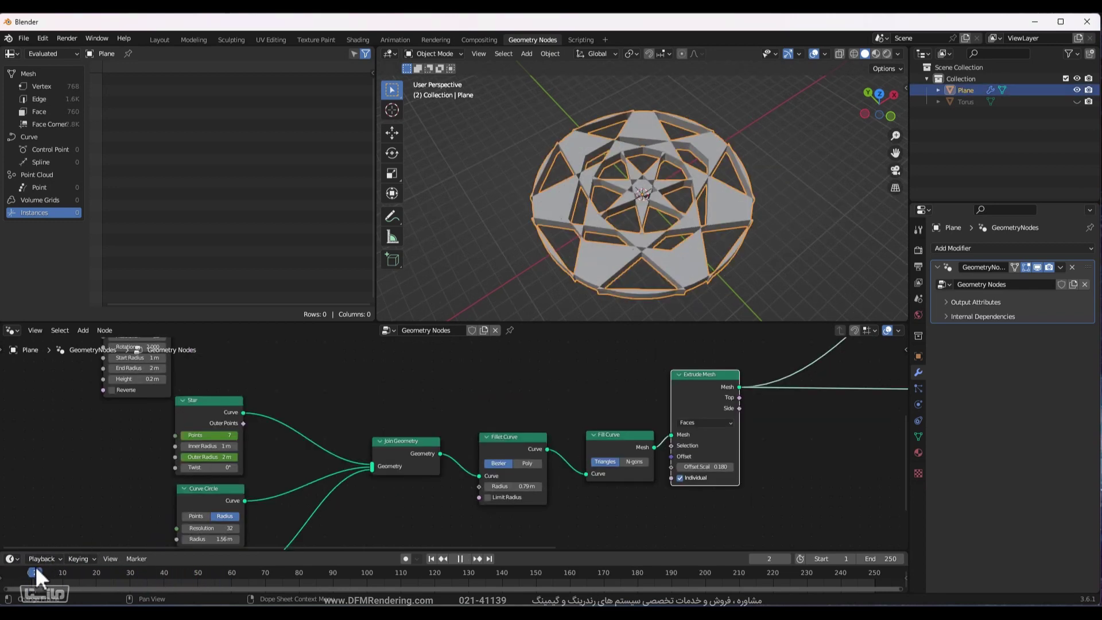
left_click_drag(43, 565, 298, 535)
key("Escape")
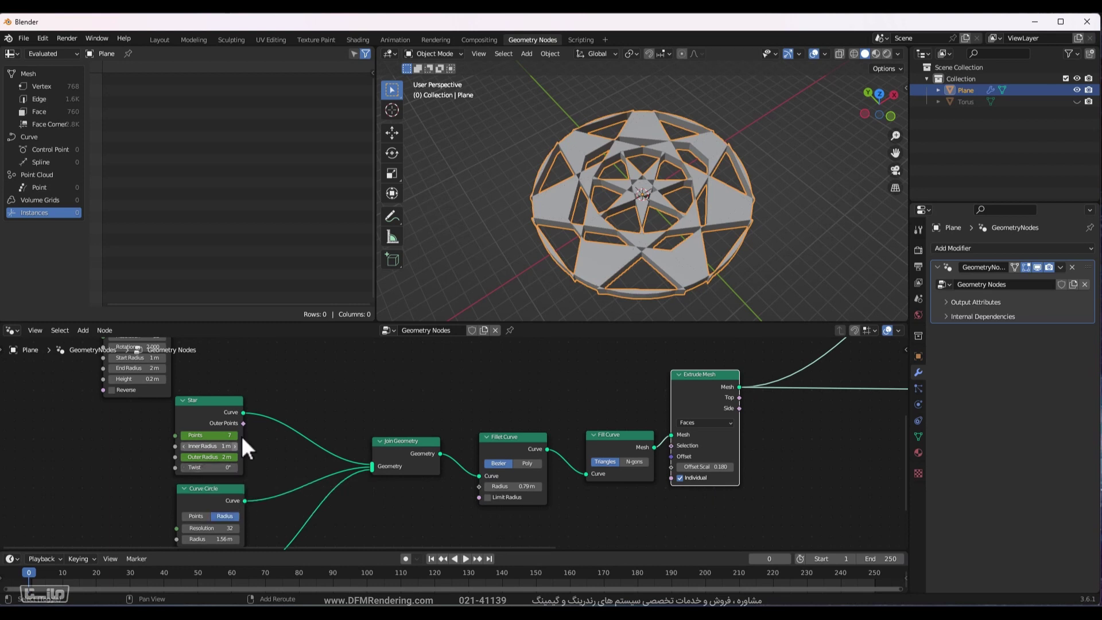
Preview the Star curve alone with Twist at about -27.6°, reset Twist to 0°, and restore the Extrude Mesh preview.
left_click(192, 416, "ctrl+shift")
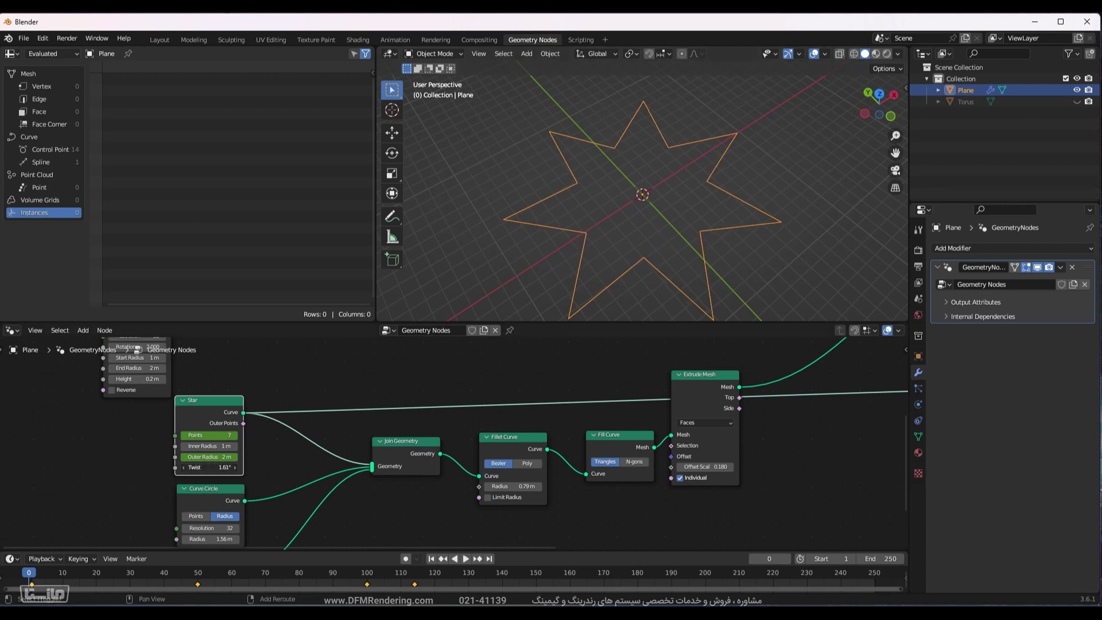
mouse_move(198, 467)
left_mouse_down()
mouse_move(194, 460)
mouse_move(252, 467)
mouse_move(211, 467)
left_mouse_up()
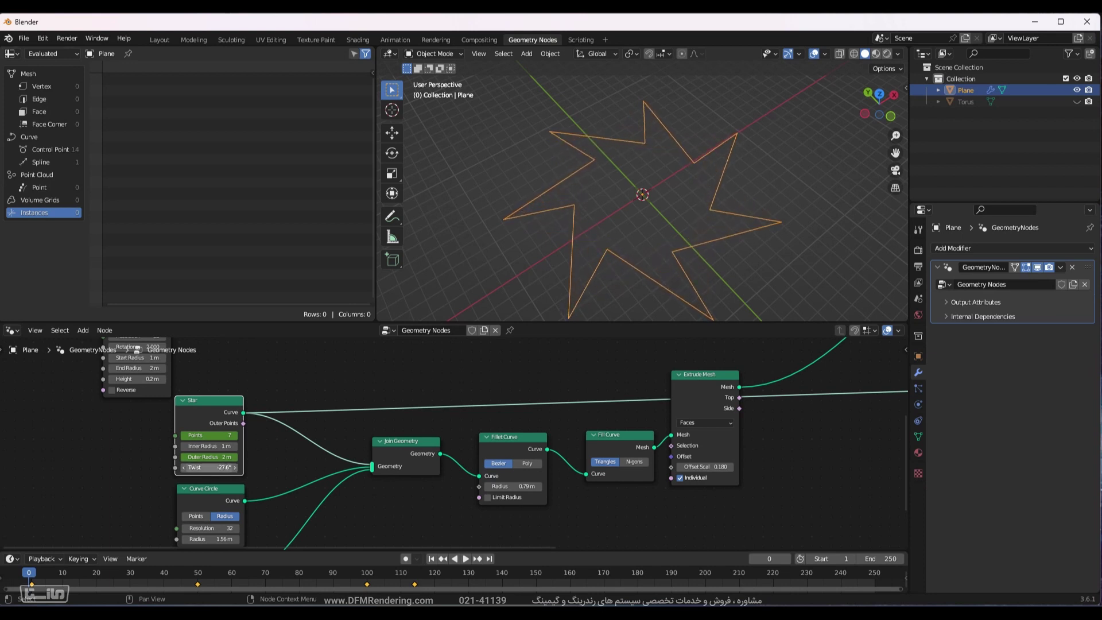
type("0")
key("Return")
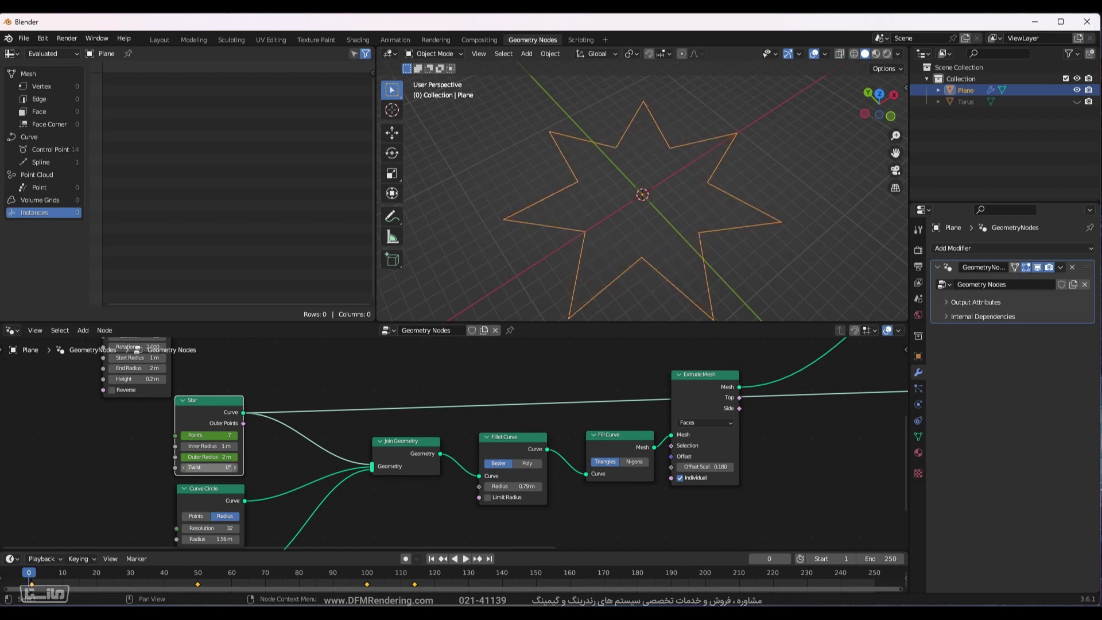
left_click(688, 381, "ctrl+shift")
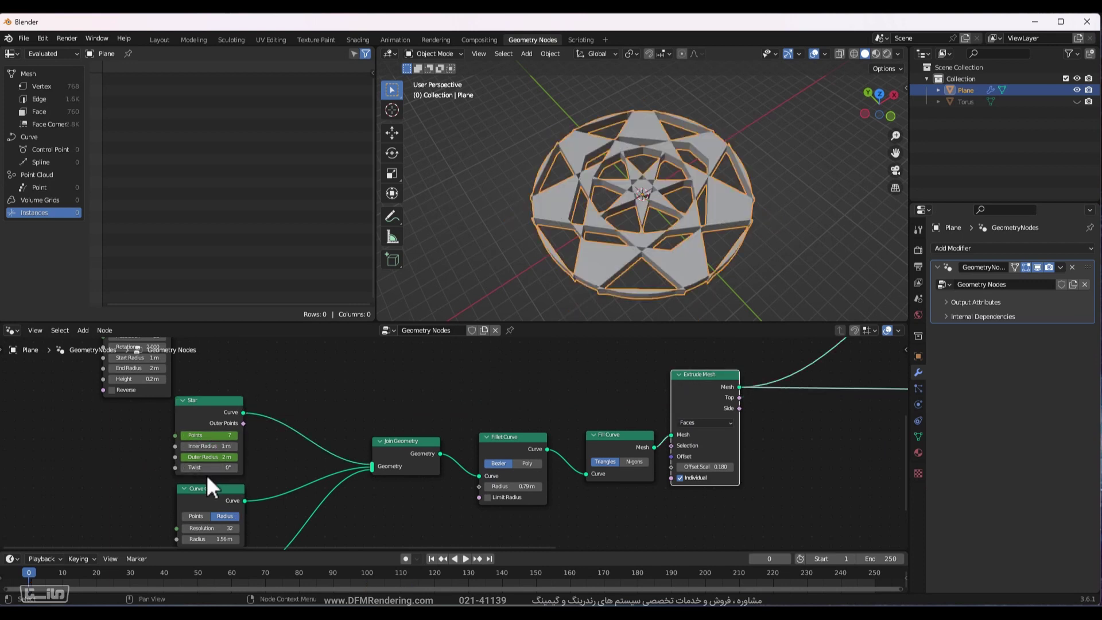
Try a Twist of about -28.6° on the Star node, reset it to 0°, and keyframe it at frame 0.
left_click_drag(209, 467, 192, 467)
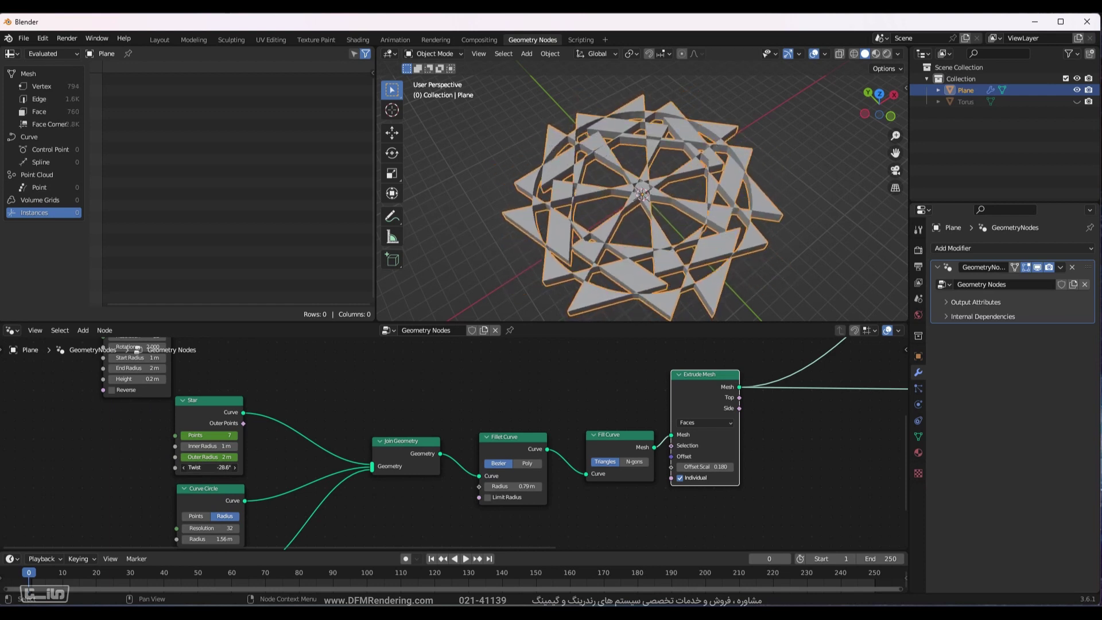
type("0")
key("Return")
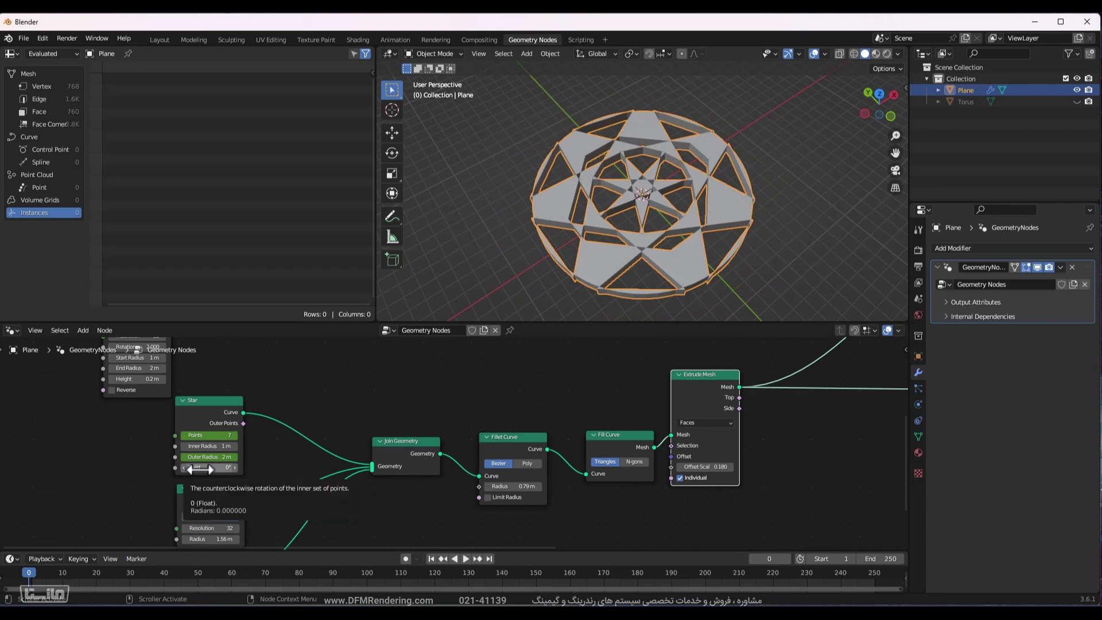
key("i")
Keyframe the Star node's Twist at about 23.4° on frame 51 and at 0° on frame 100.
left_click(201, 572)
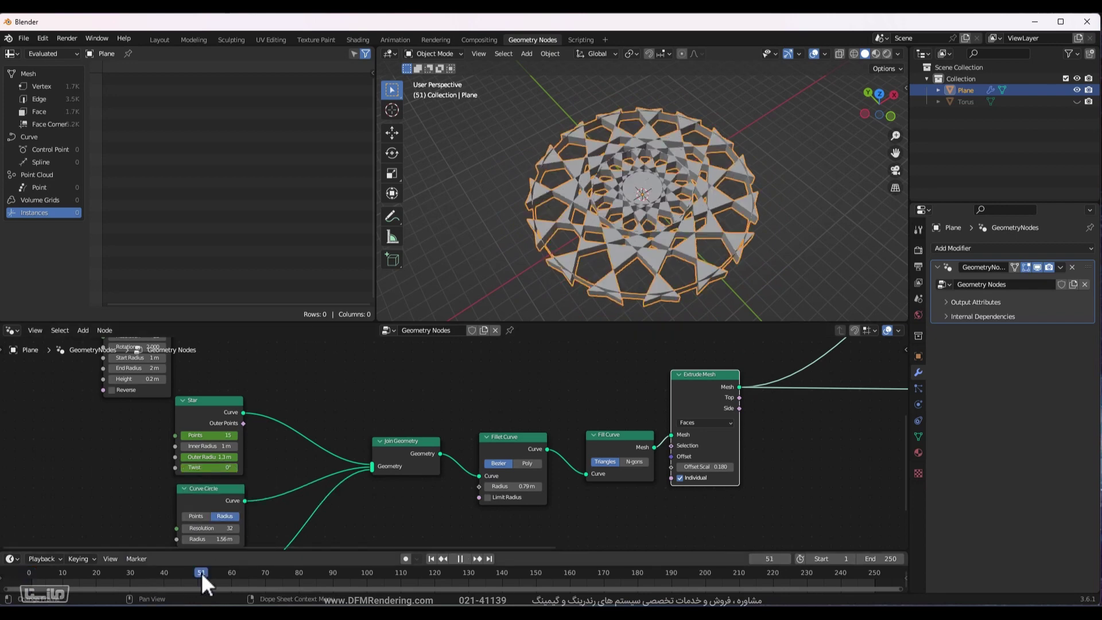
left_click_drag(226, 467, 260, 467)
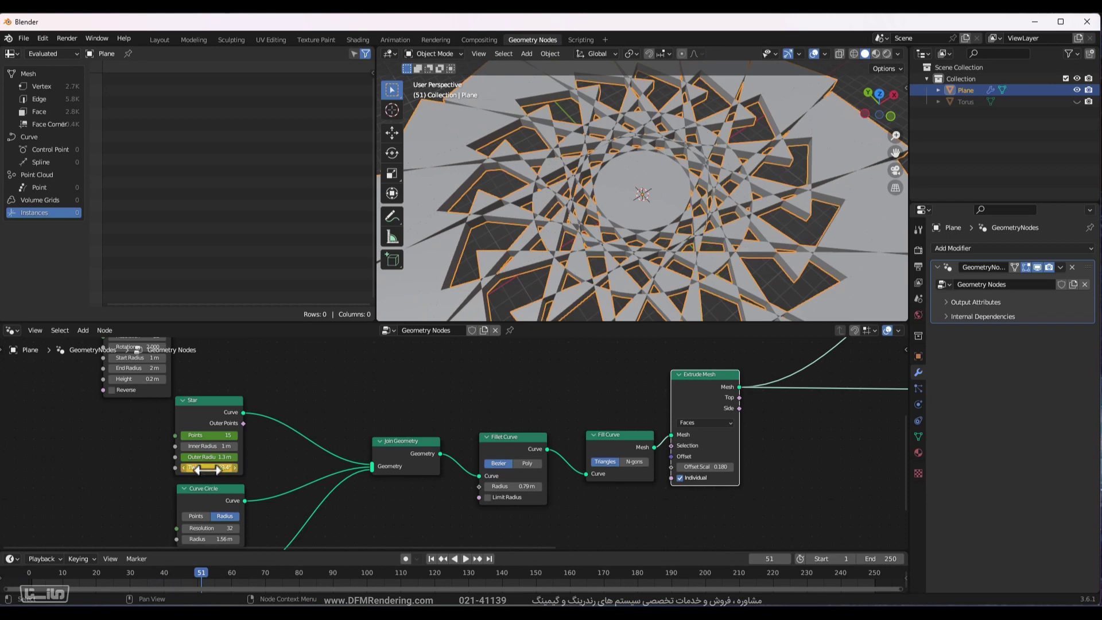
left_click(366, 573)
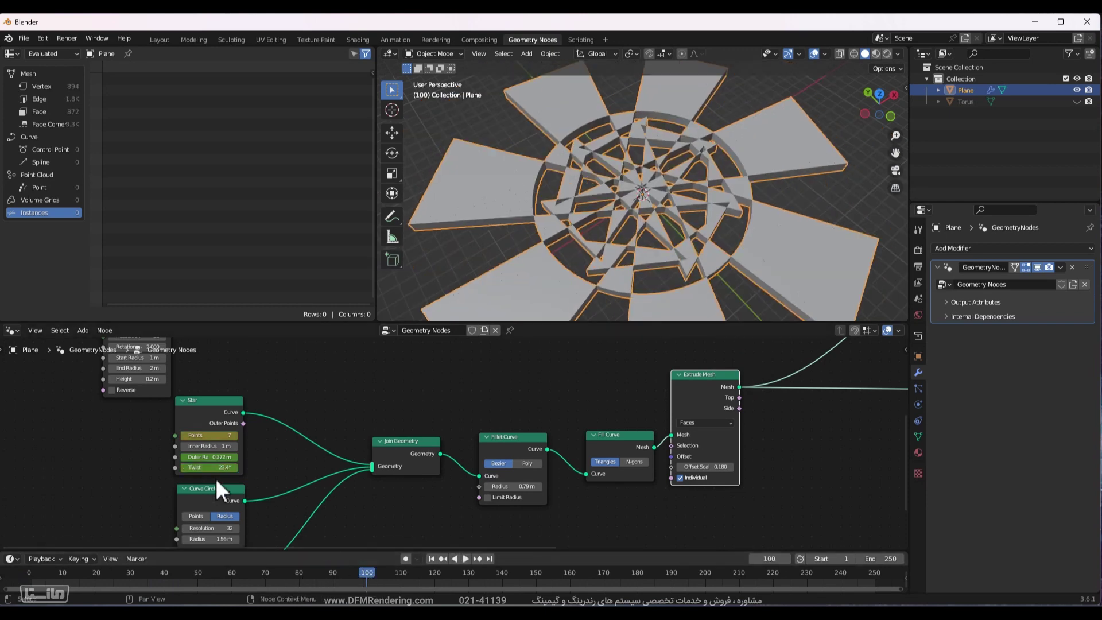
type("0")
key("Return")
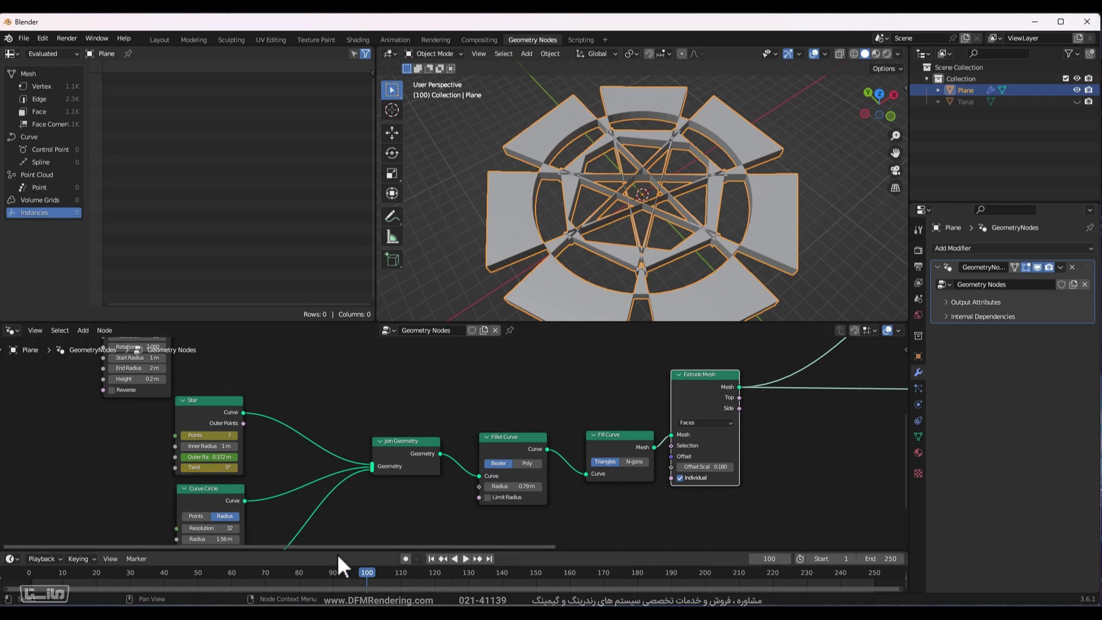
Play the animation from frame 0 to review the Star's twist, stop it, and return to frame 1.
left_click(432, 558)
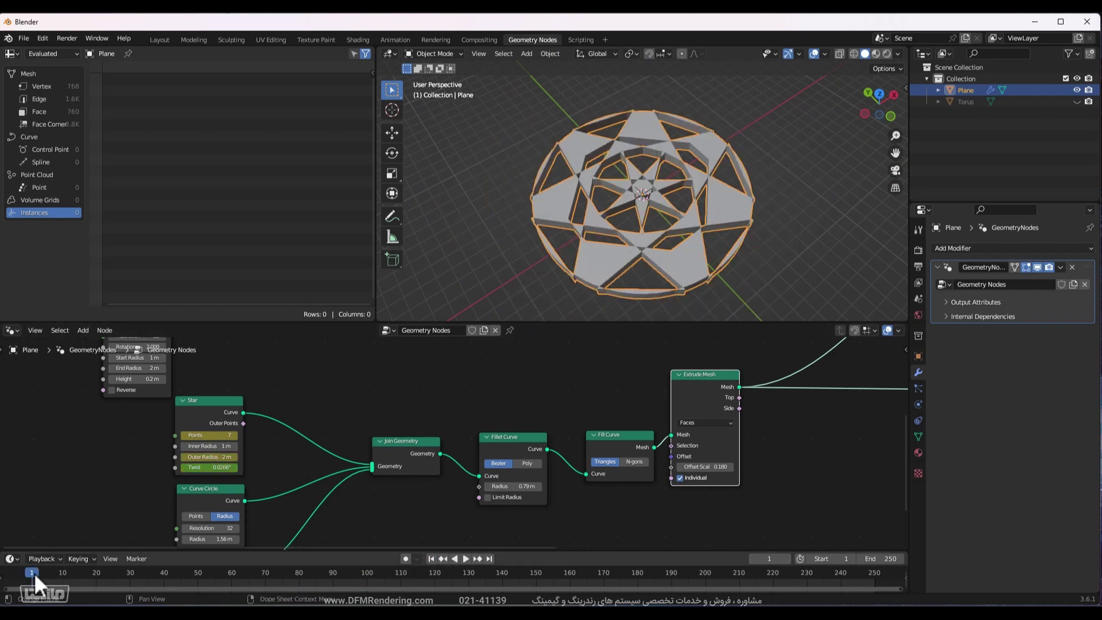
left_click_drag(33, 574, 8, 556)
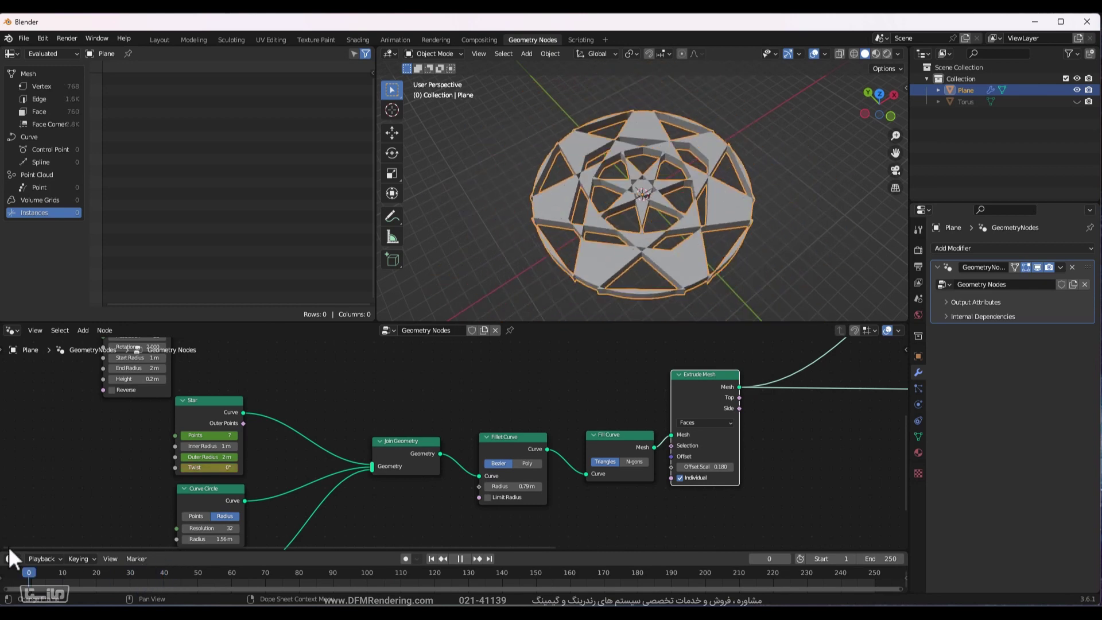
left_click(464, 558)
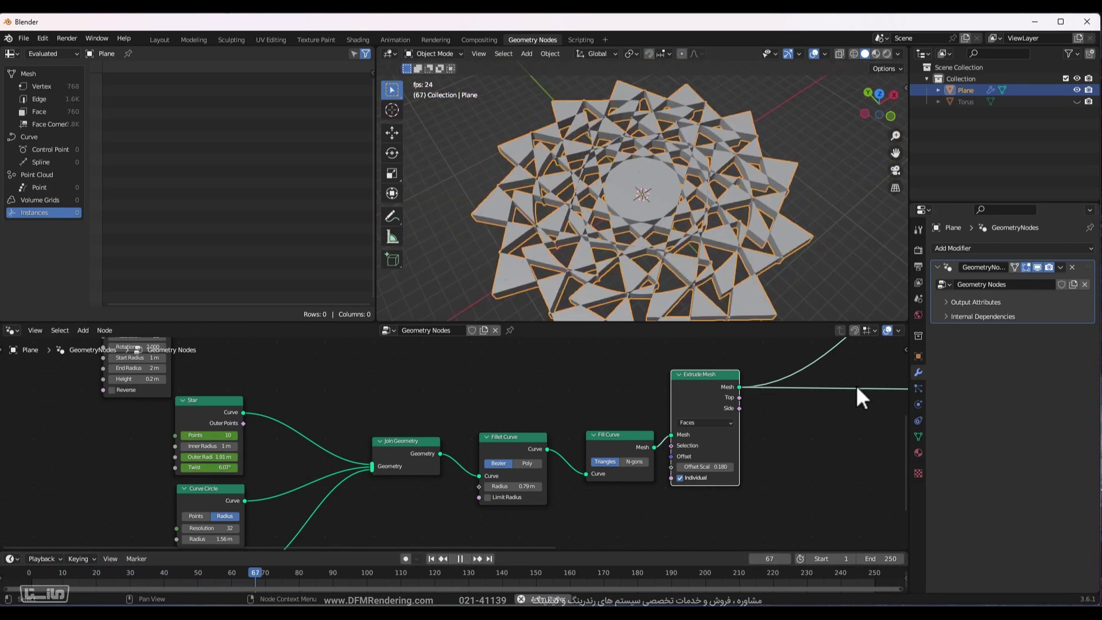
key("space")
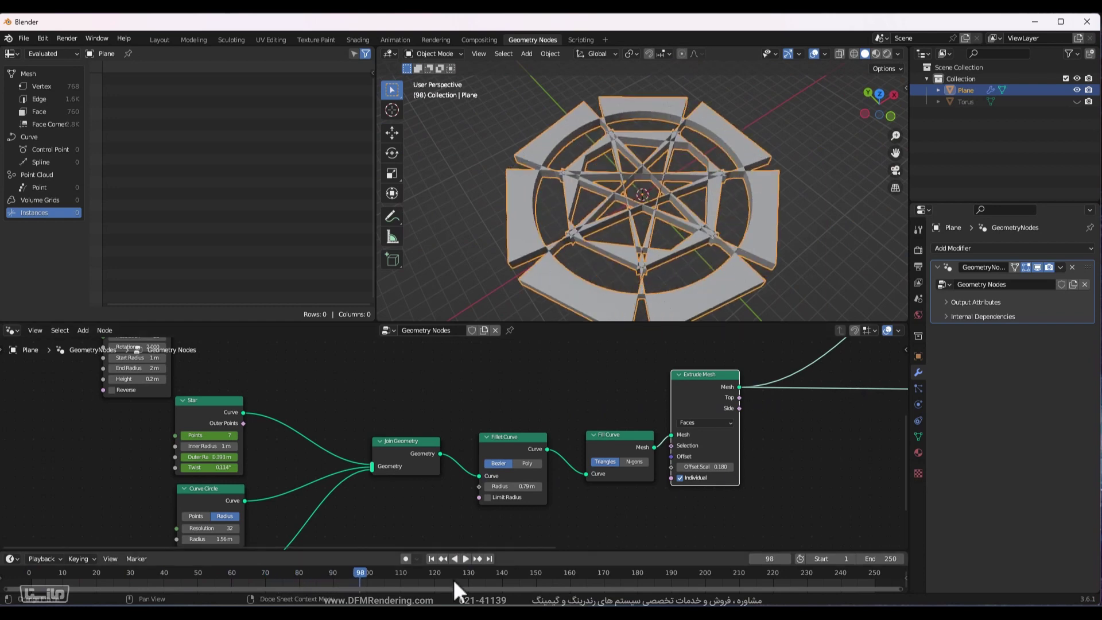
left_click(431, 559)
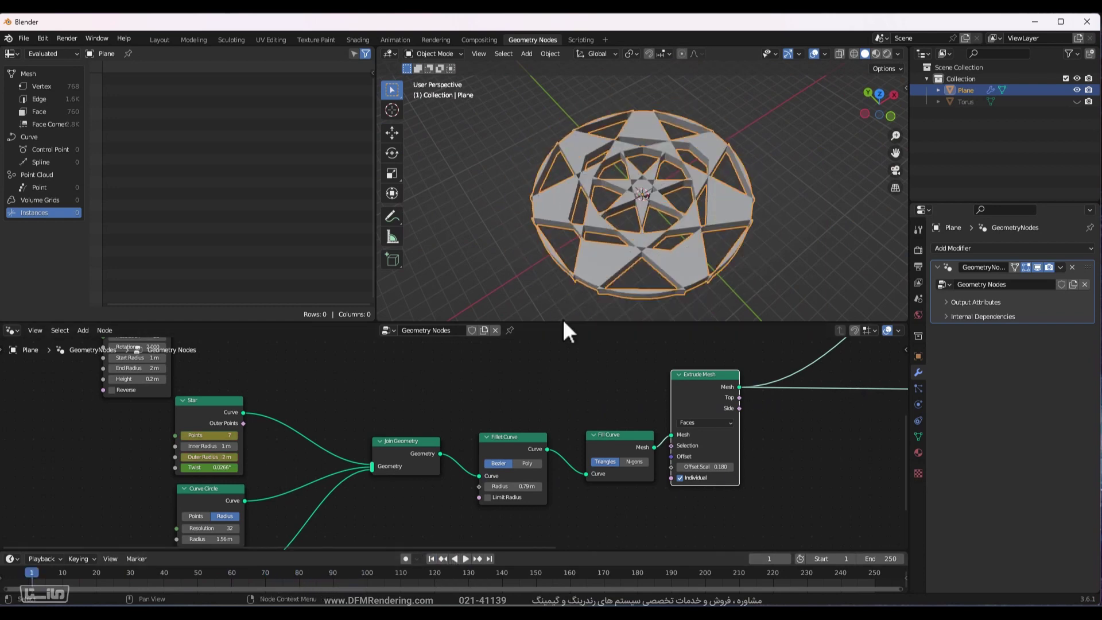
Delete the Star node's Points keyframe at frame 1 and clear all remaining keyframes on Points.
right_click(205, 429)
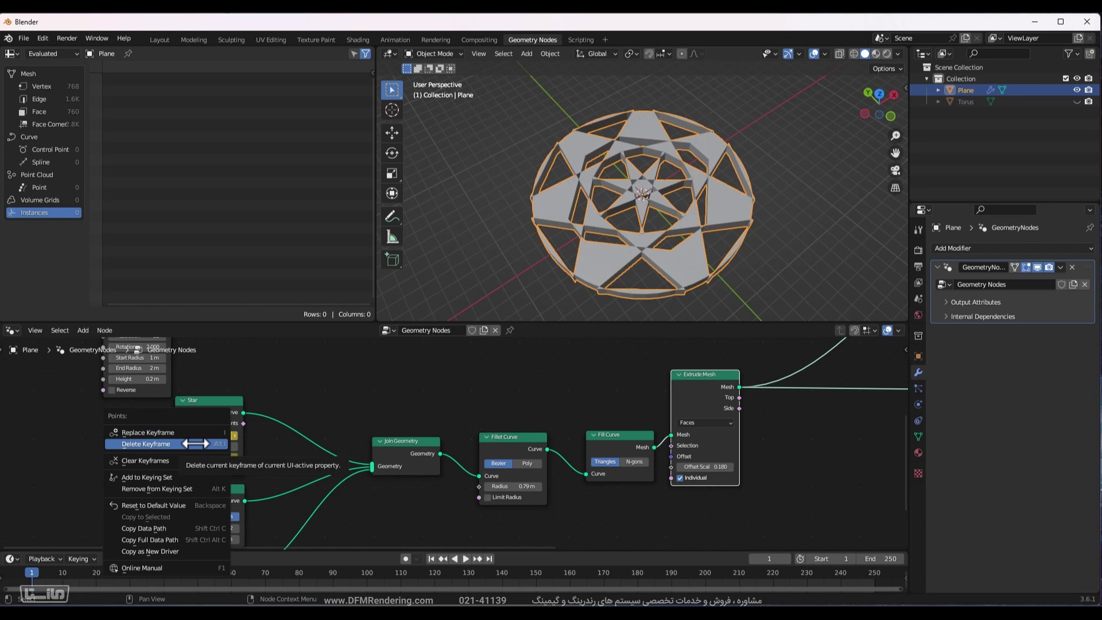
left_click(172, 444)
right_click(206, 433)
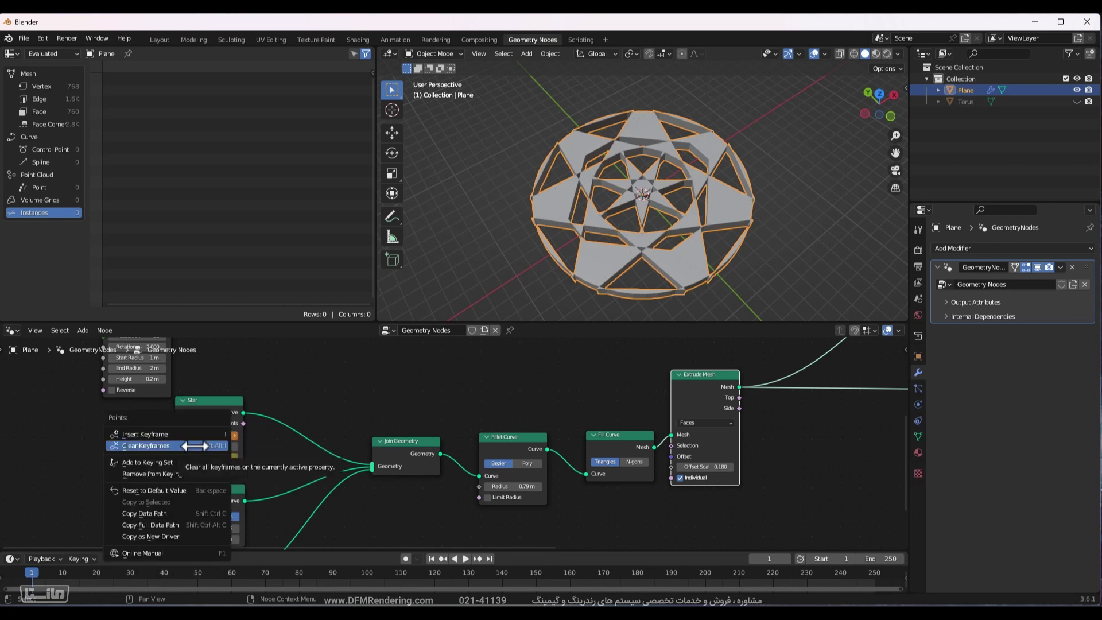
left_click(195, 446)
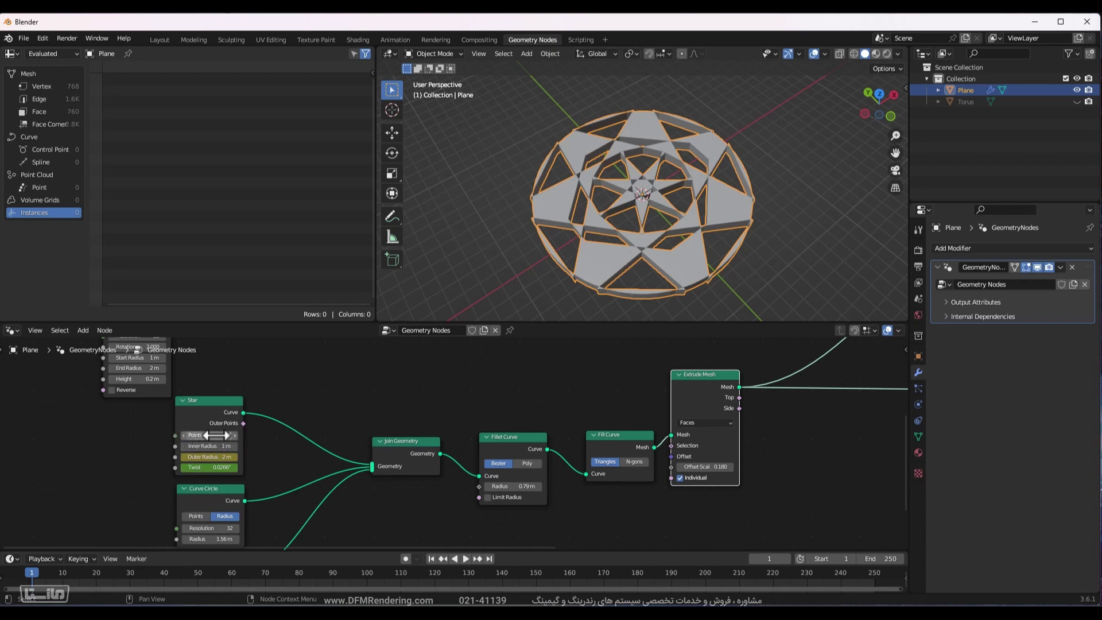
Play the animation from frame 0 without the Points keyframes, stop it, and set the Star node's Points to 8.
mouse_move(39, 568)
left_mouse_down()
mouse_move(282, 580)
mouse_move(26, 577)
left_mouse_up()
left_click(465, 560)
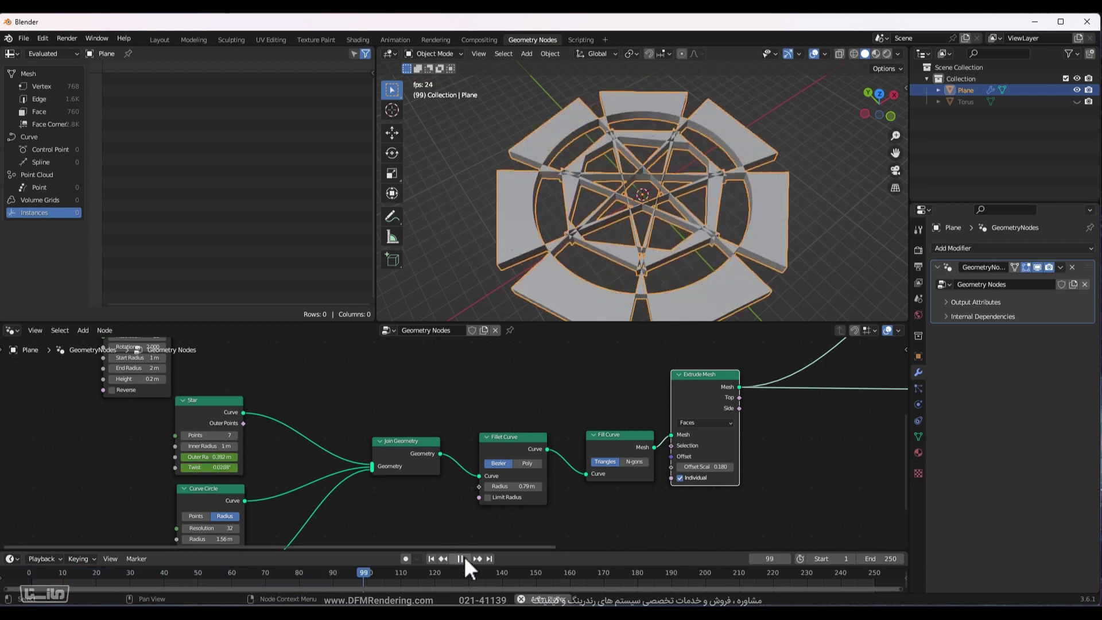
left_click(460, 559)
mouse_move(218, 437)
left_mouse_down()
mouse_move(236, 437)
mouse_move(213, 436)
left_mouse_up()
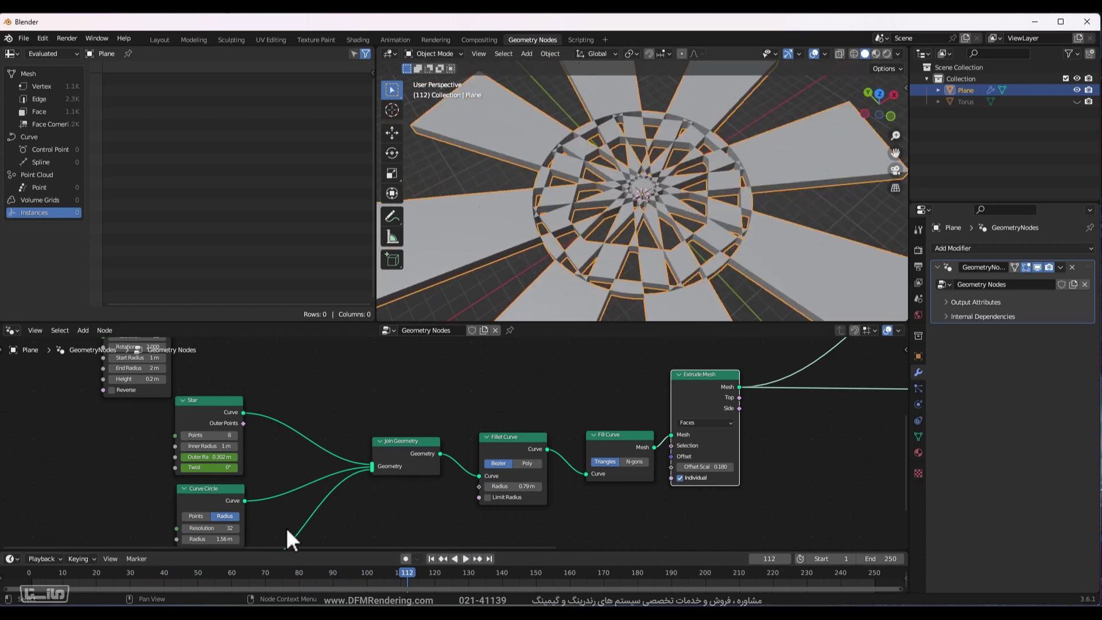
At frame 0, set the Quadrilateral node's Width to 2 m and keyframe the value.
left_click_drag(442, 567, 29, 572)
middle_click_drag(316, 487, 396, 391)
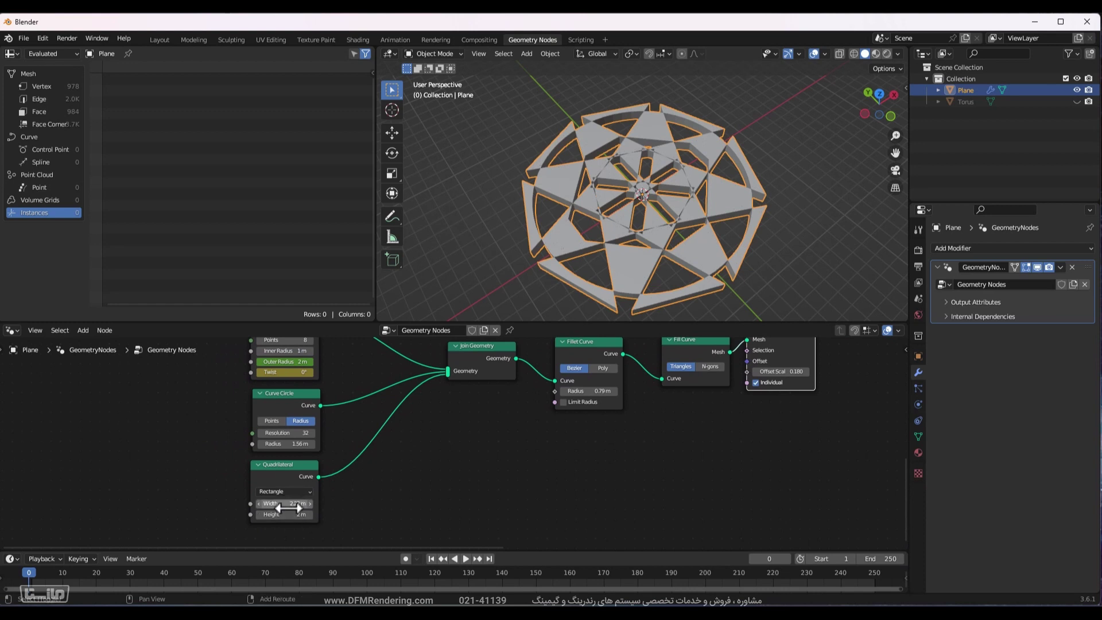
mouse_move(289, 507)
left_mouse_down()
mouse_move(339, 507)
mouse_move(296, 507)
left_mouse_up()
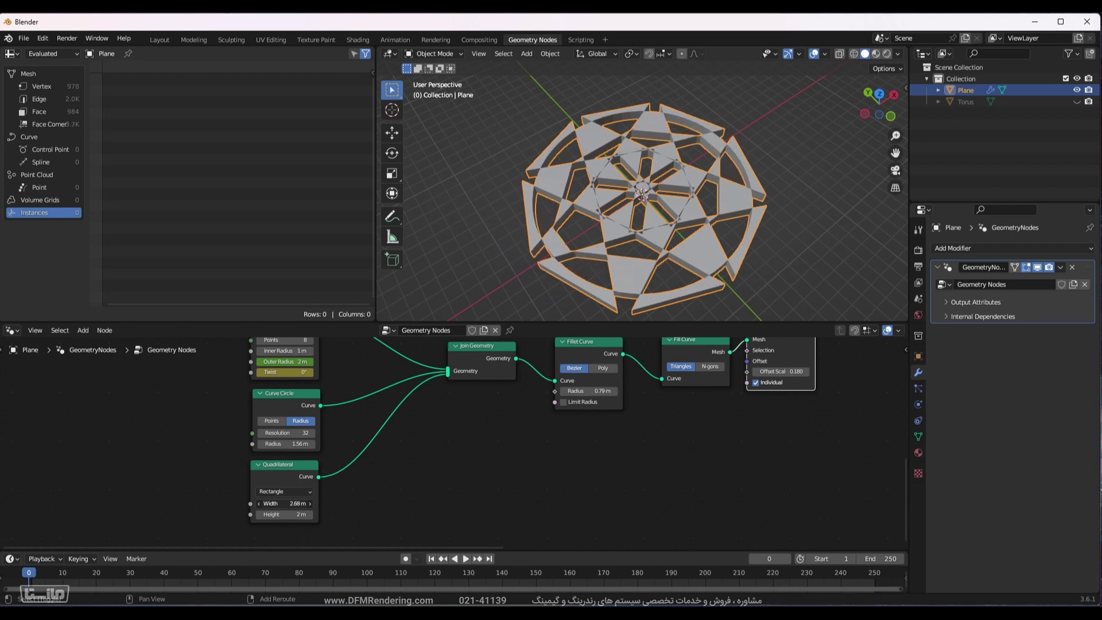
left_click(293, 503)
type("2")
key("Return")
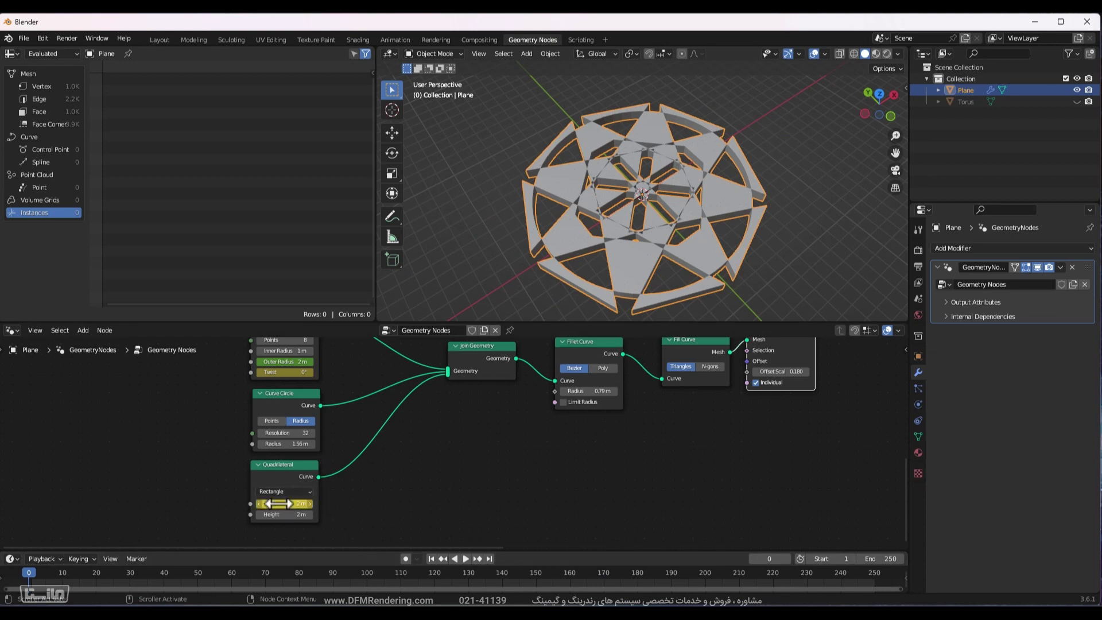
Keyframe the Quadrilateral node's Width at about 5.3 m on frame 50 and at 2 m on frame 100.
left_click(197, 583)
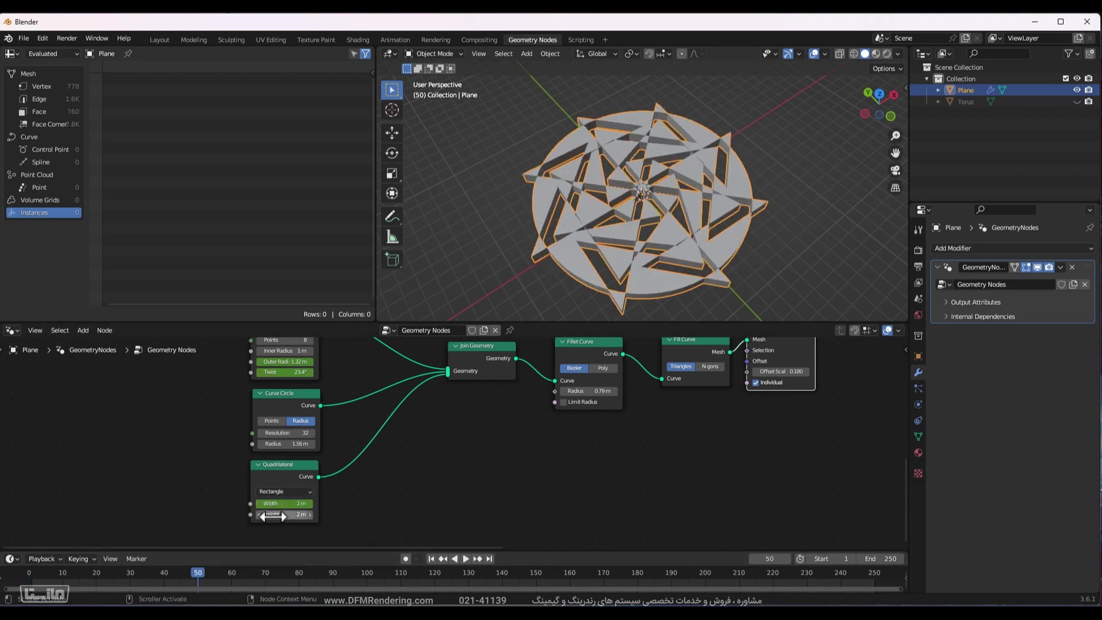
left_click_drag(284, 503, 339, 504)
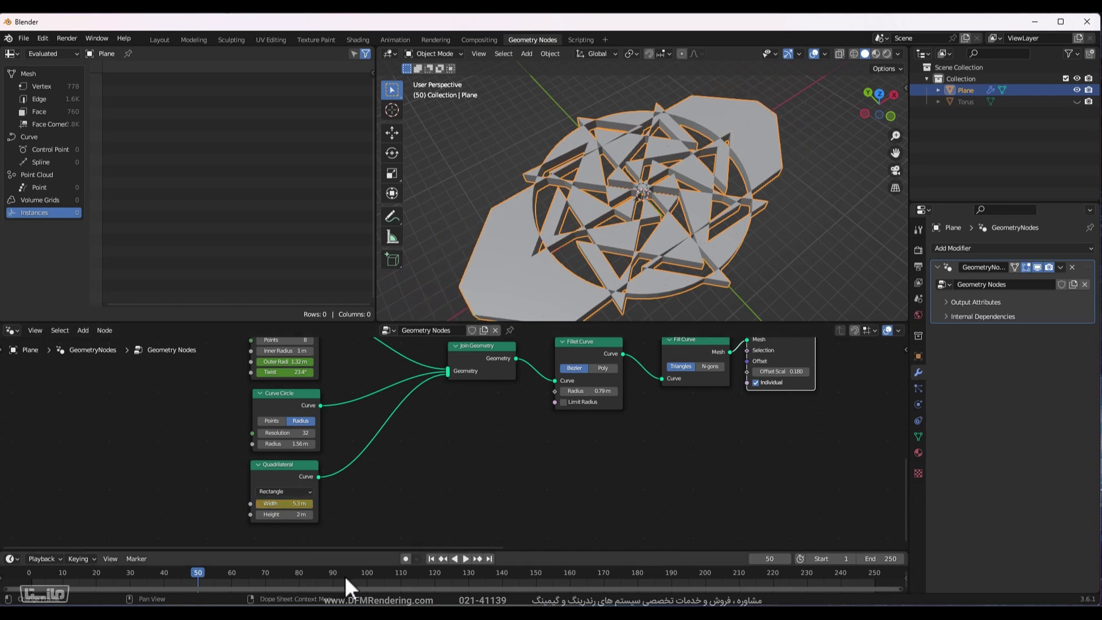
left_click(367, 581)
left_click(285, 504)
type("2")
key("Return")
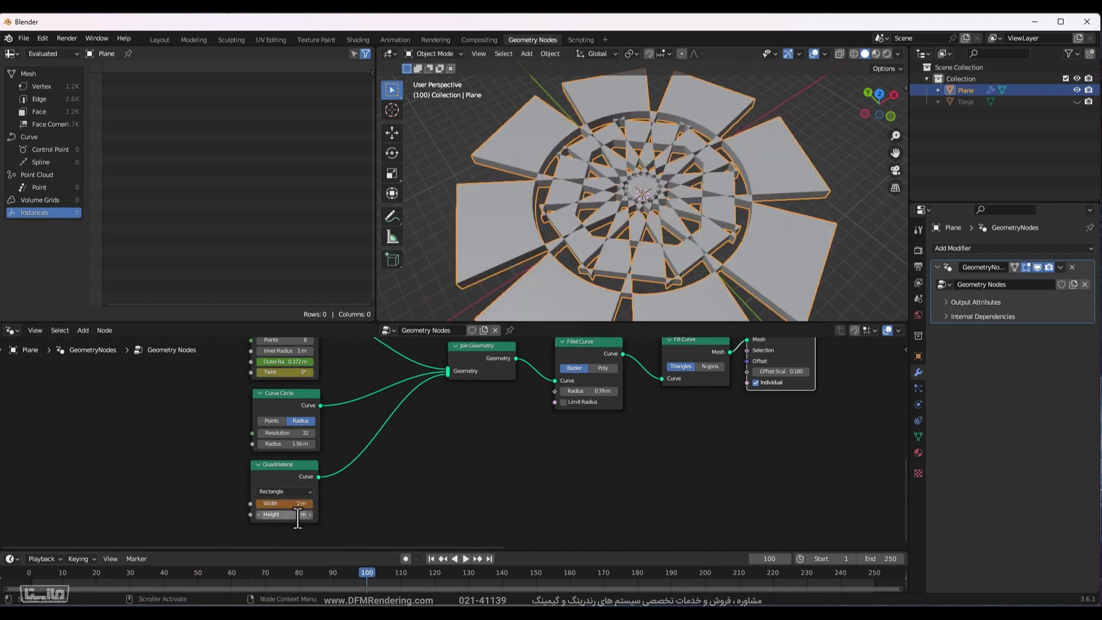
Play the animation from frame 0 to review the Quadrilateral's changing Width, stop it, and return to frame 0.
left_click_drag(367, 572, 29, 573)
left_click(464, 559)
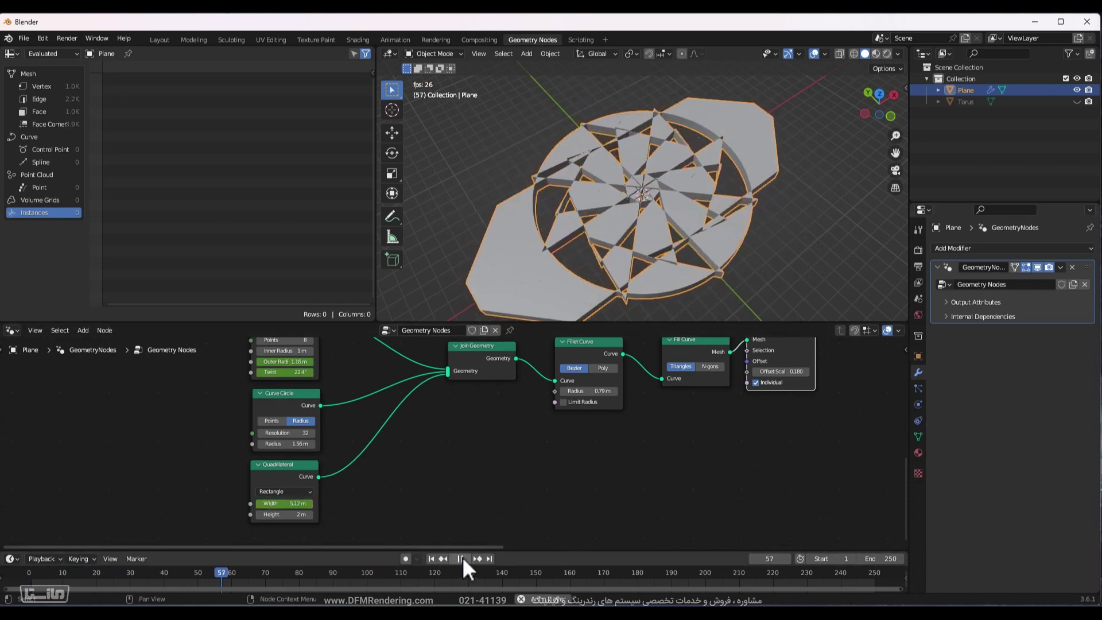
left_click(462, 557)
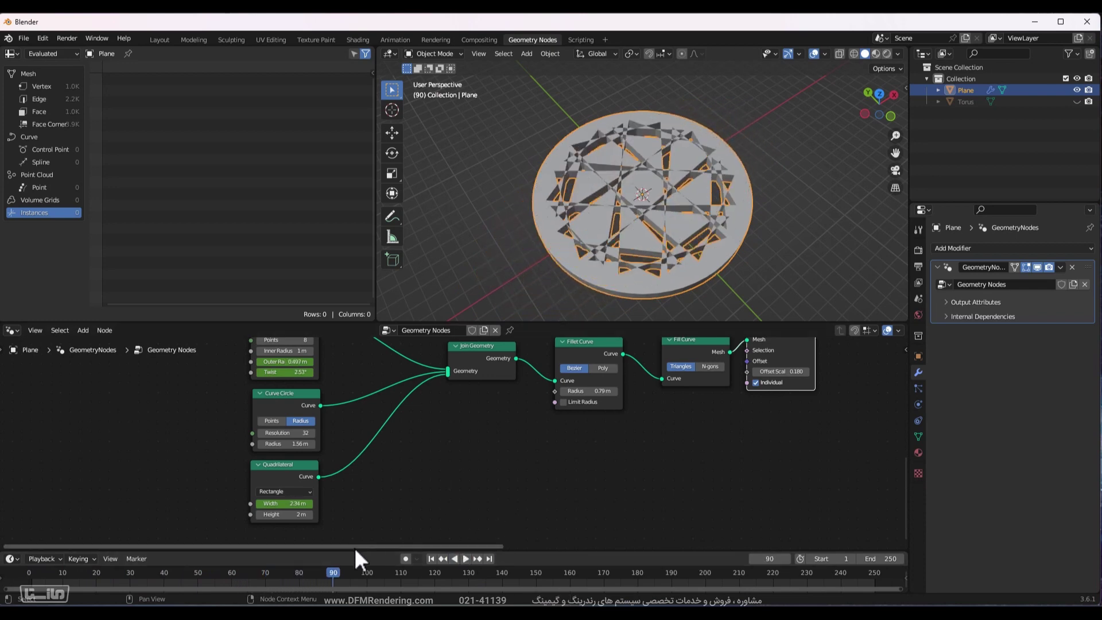
left_click_drag(336, 572, 28, 574)
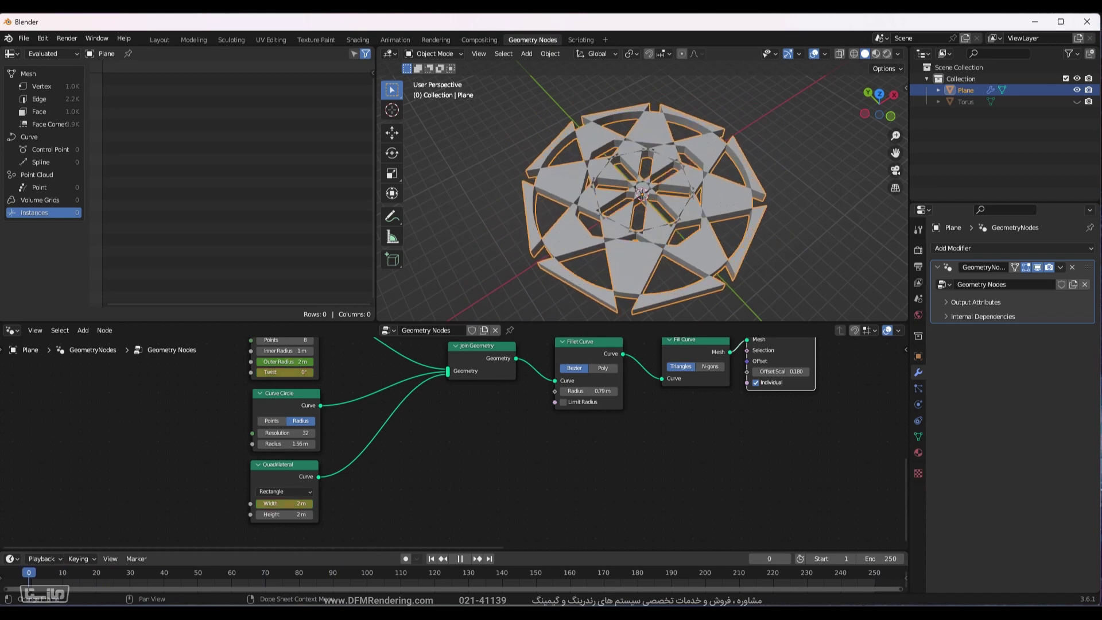
middle_click_drag(757, 487, 272, 356)
middle_click_drag(545, 413, 412, 531)
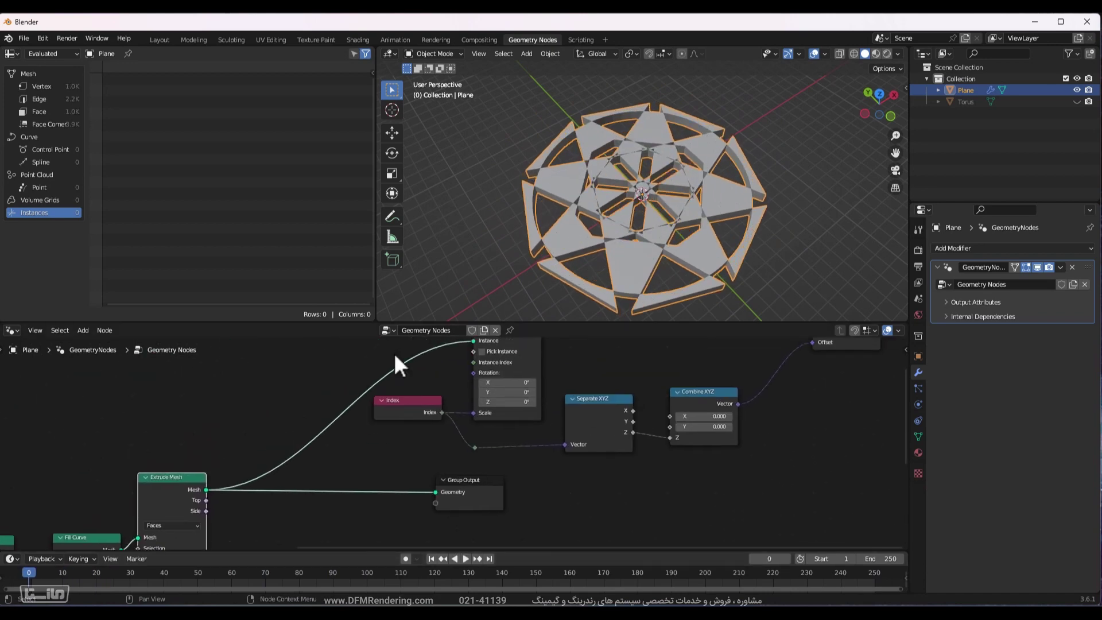
Connect the Instance on Points node's Instances output to the Group Output to show the stacked instances.
middle_click_drag(499, 270, 846, 490)
middle_click_drag(772, 445, 465, 521)
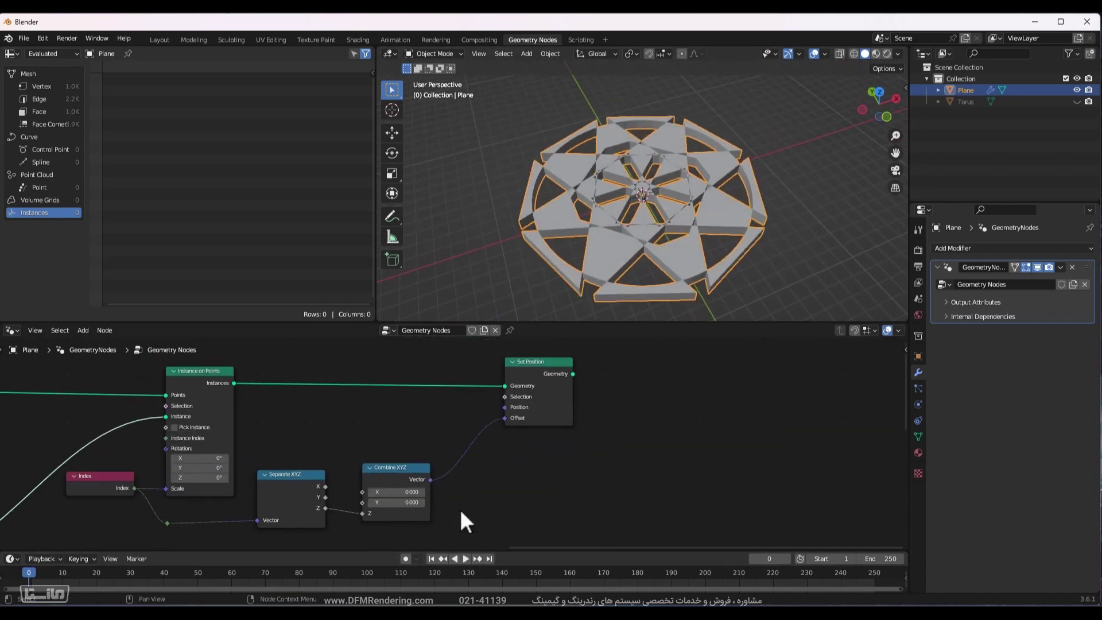
left_click(203, 383, "ctrl+shift")
middle_click_drag(423, 424, 758, 452)
middle_click_drag(826, 290, 649, 268)
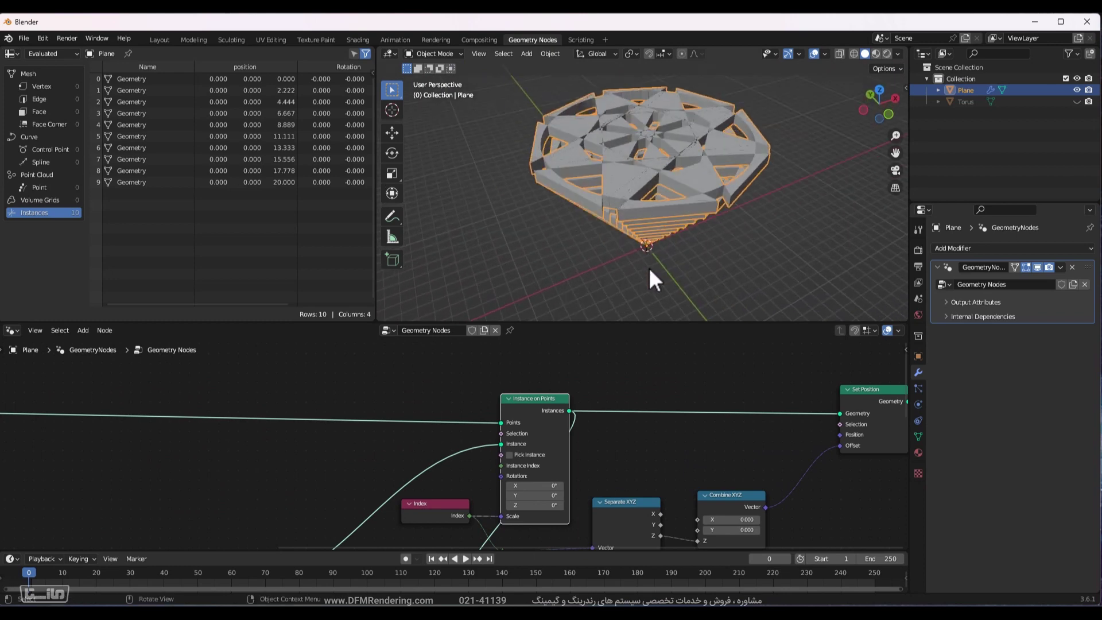
Play the animation of the instanced stack in the Layout workspace, watch it from different angles, and return to frame 0.
left_click(160, 40)
scroll(571, 362, "up", 2)
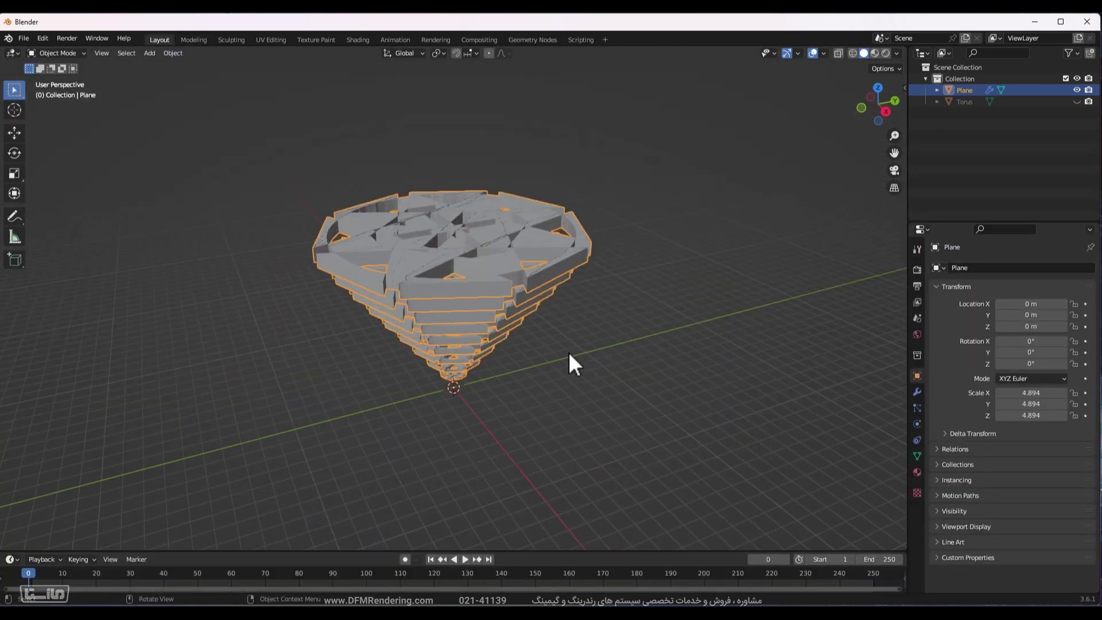
middle_click_drag(571, 363, 567, 407)
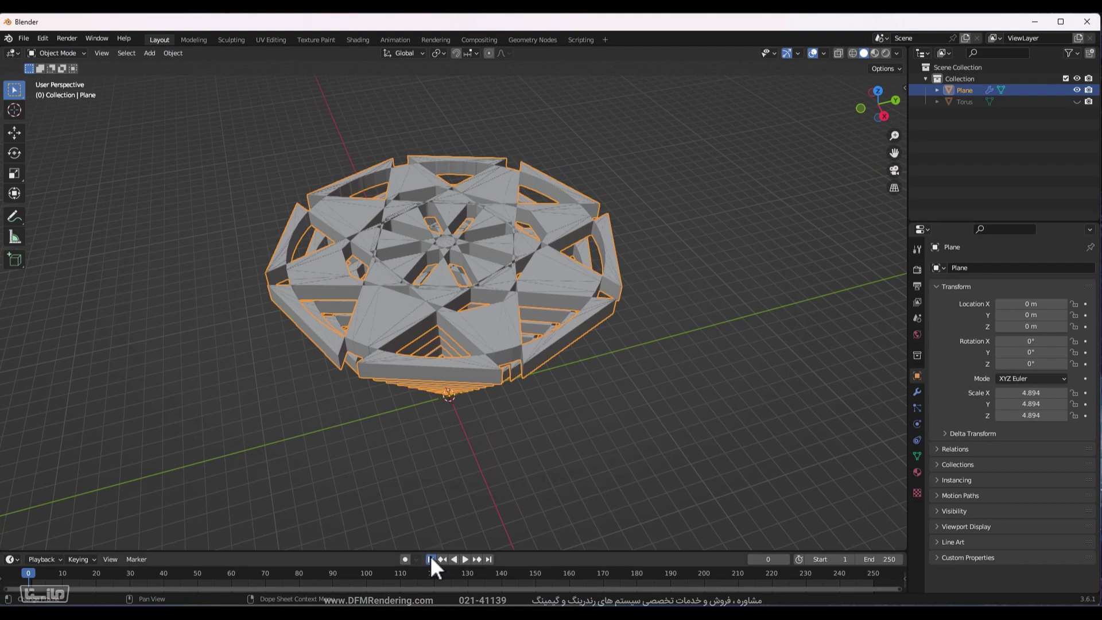
left_click(465, 559)
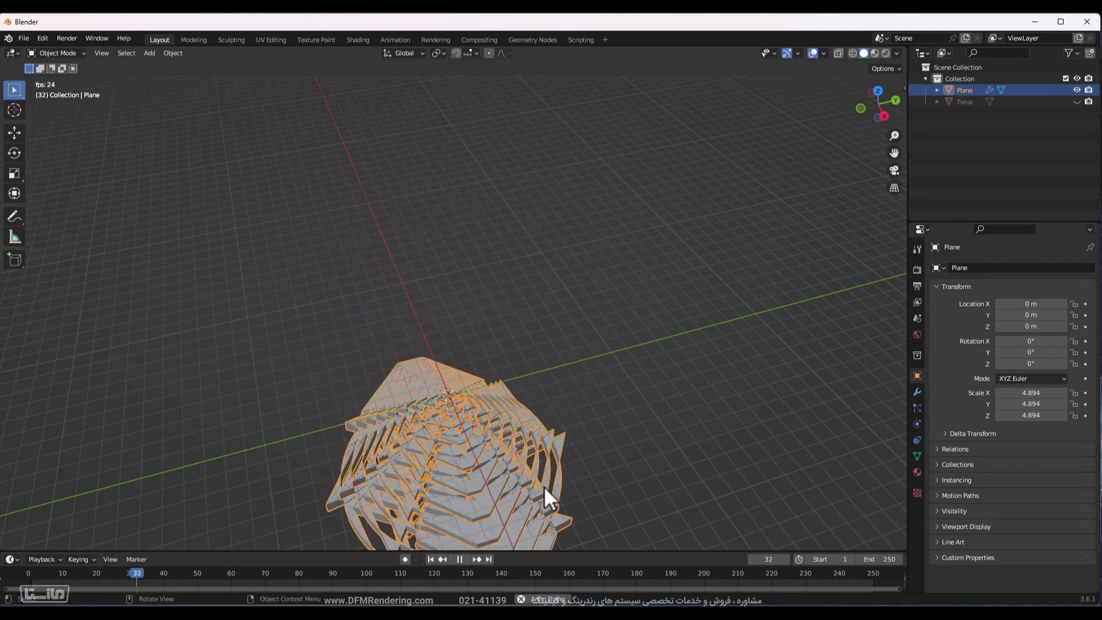
middle_click_drag(544, 486, 594, 377)
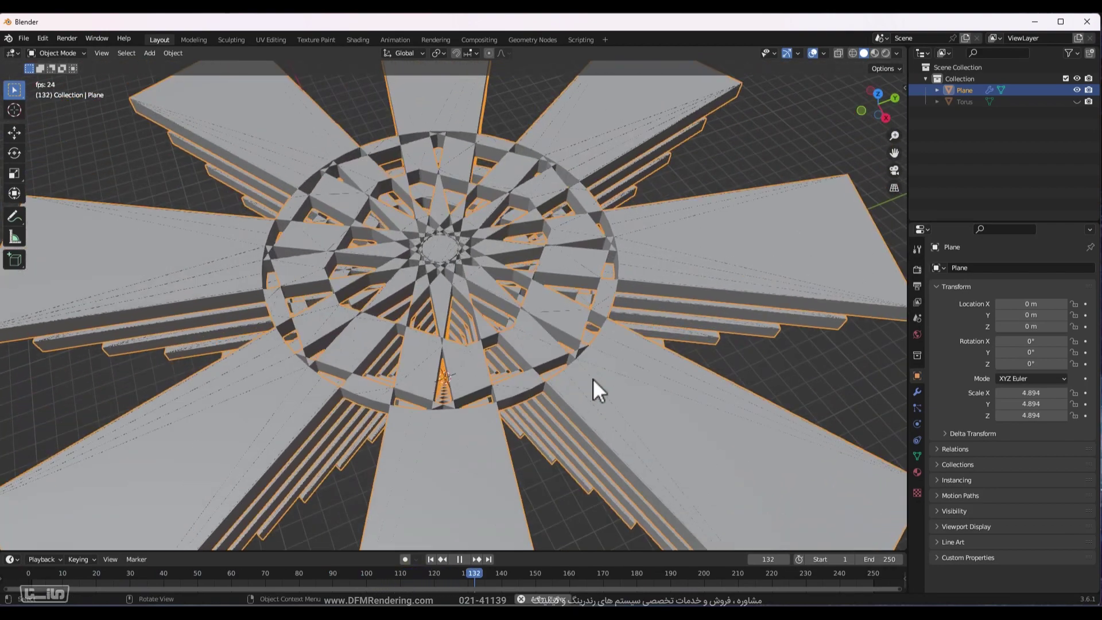
left_click_drag(490, 581, 4, 468)
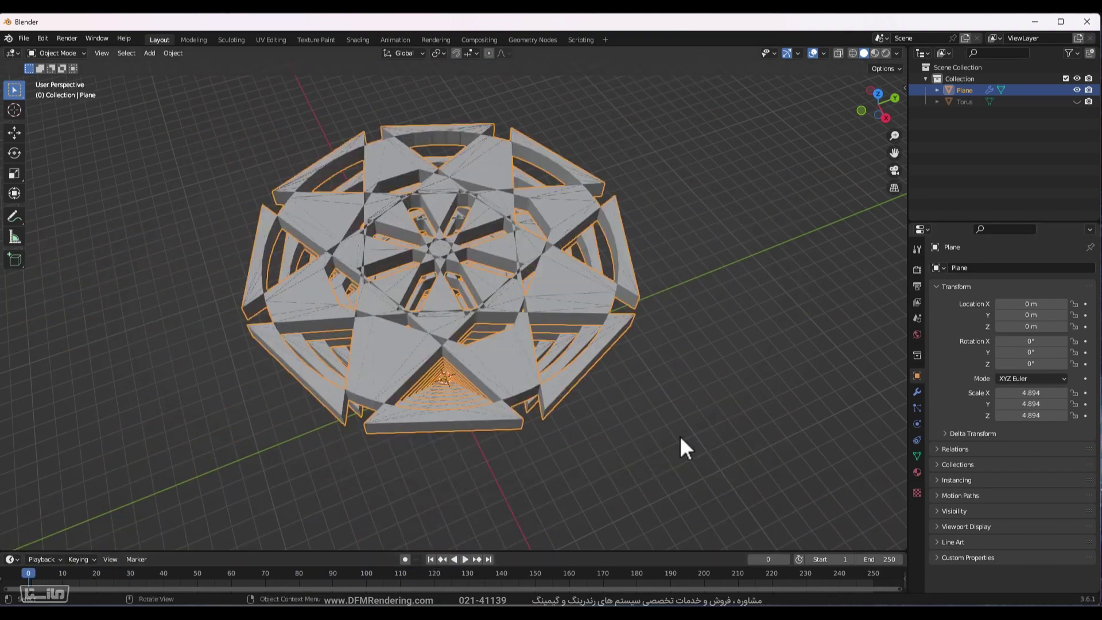
Return to the Geometry Nodes workspace and inspect the instanced stack from below.
left_click(519, 39)
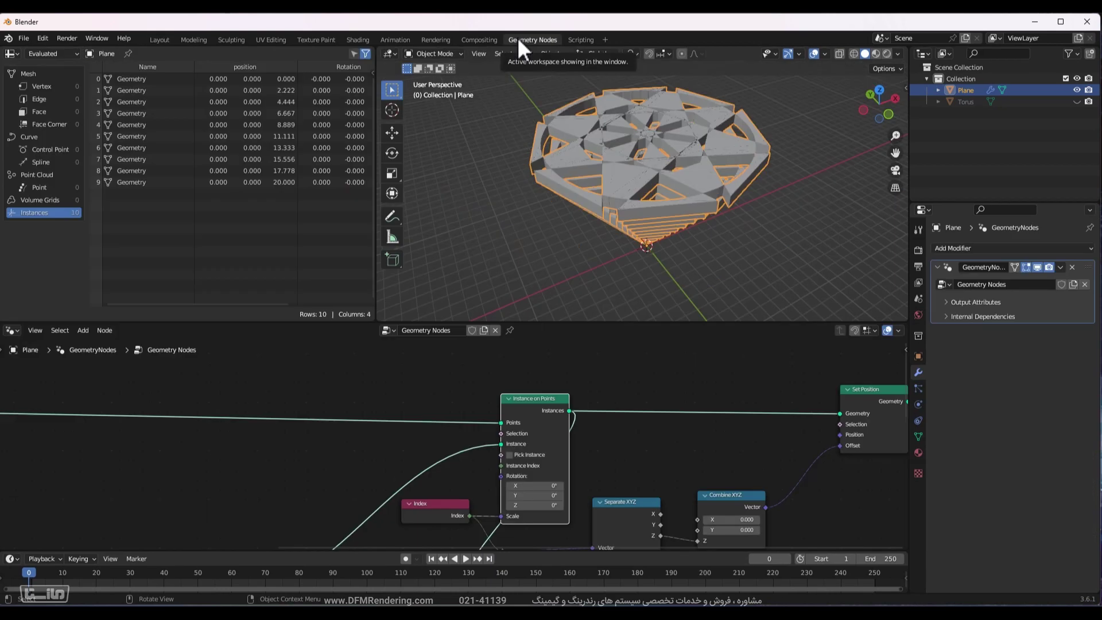
middle_click_drag(729, 208, 496, 180)
middle_click_drag(611, 163, 639, 248)
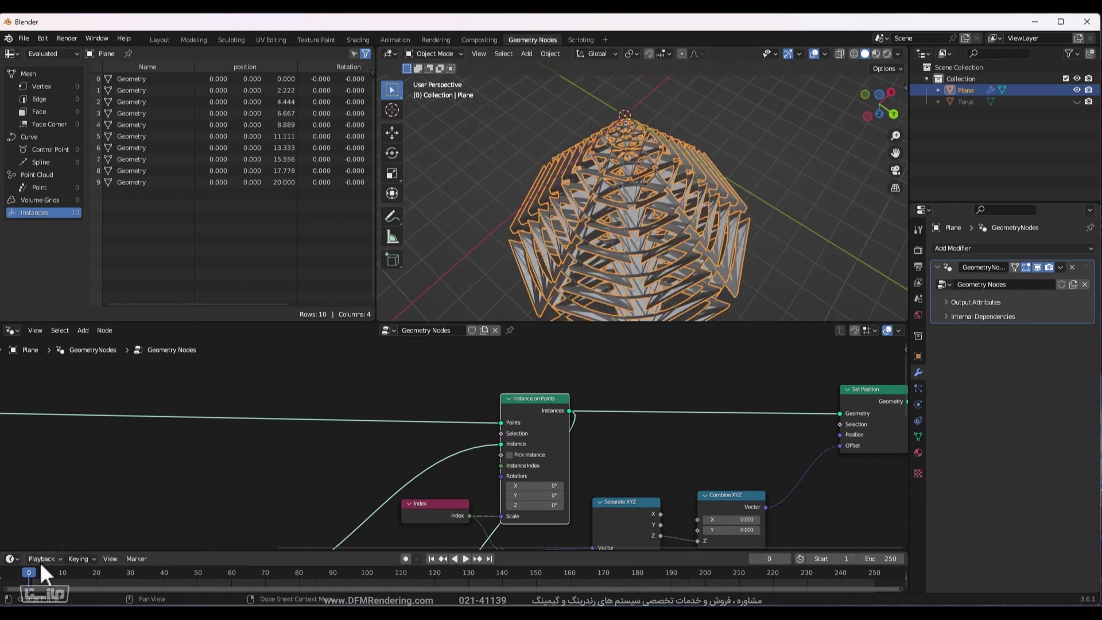
key("space")
key("Escape")
Connect the Set Position node's Geometry to the Group Output, place the Group Output after it, and keep the plane selected.
scroll(622, 381, "down", 8)
middle_click_drag(652, 443, 419, 428)
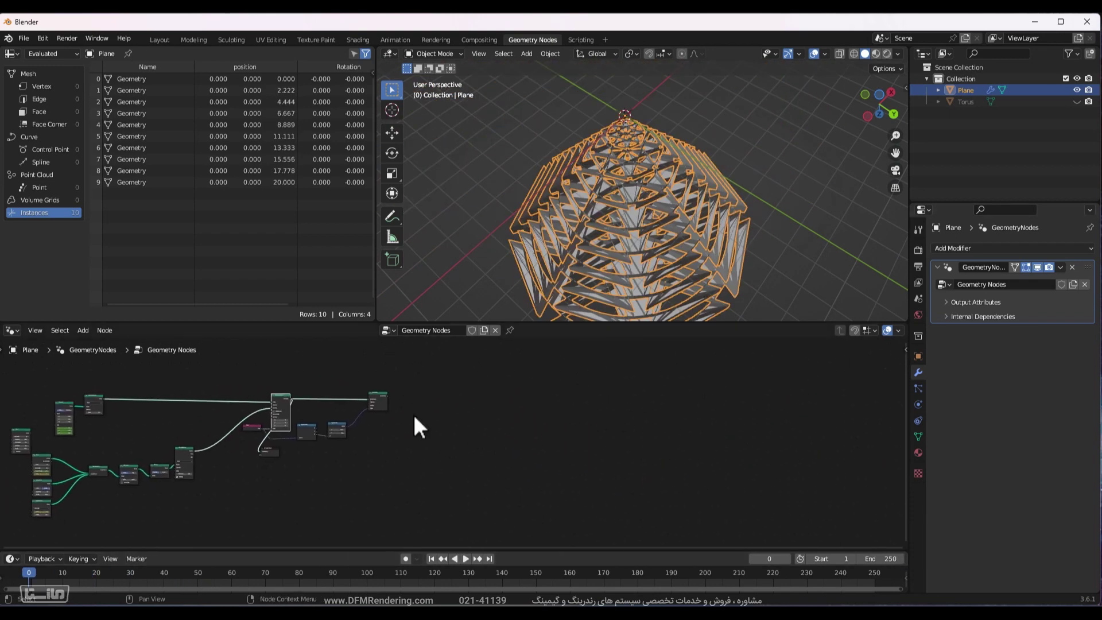
scroll(381, 401, "up", 2)
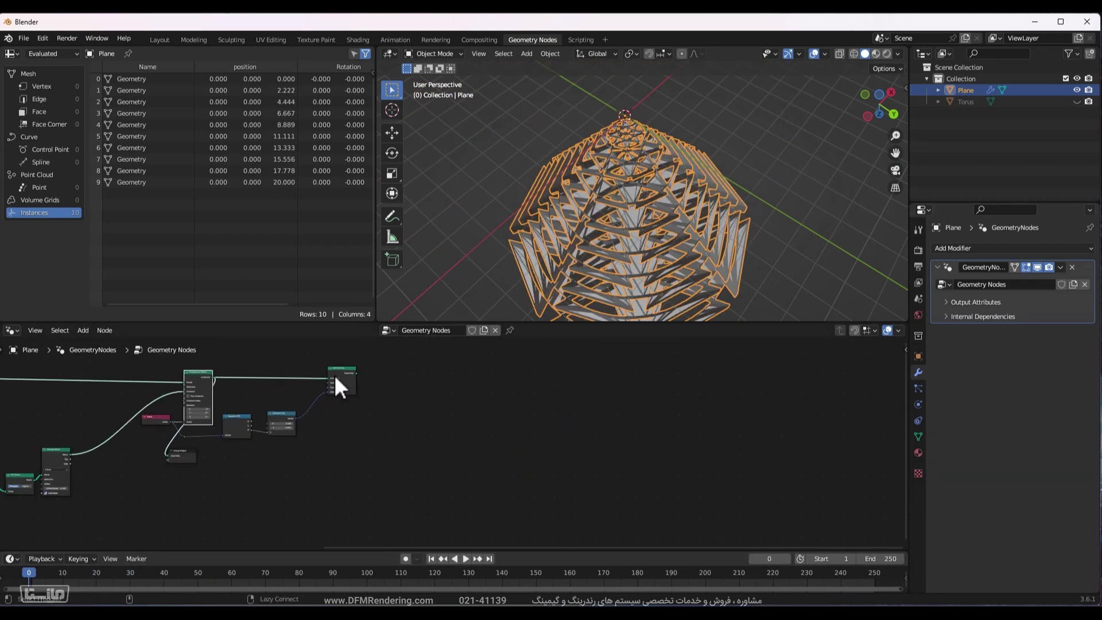
left_click(335, 374, "ctrl+shift")
left_click_drag(185, 457, 489, 380)
left_click(781, 205)
middle_click_drag(777, 209, 821, 293)
scroll(797, 159, "down", 5)
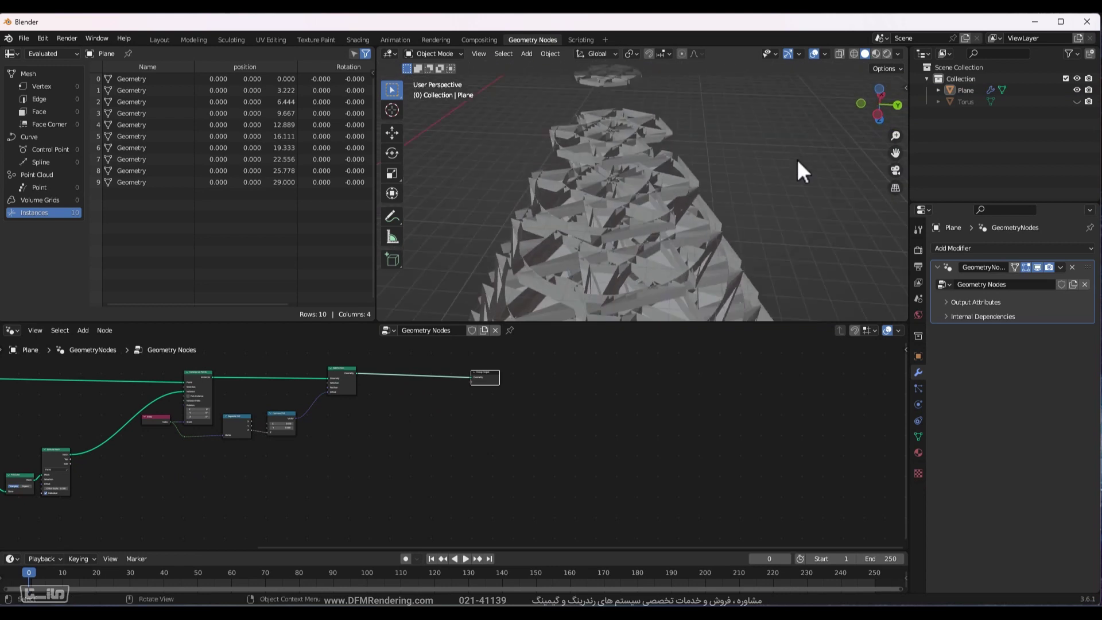
middle_click_drag(798, 160, 774, 225)
scroll(684, 287, "down", 2)
left_click(684, 287)
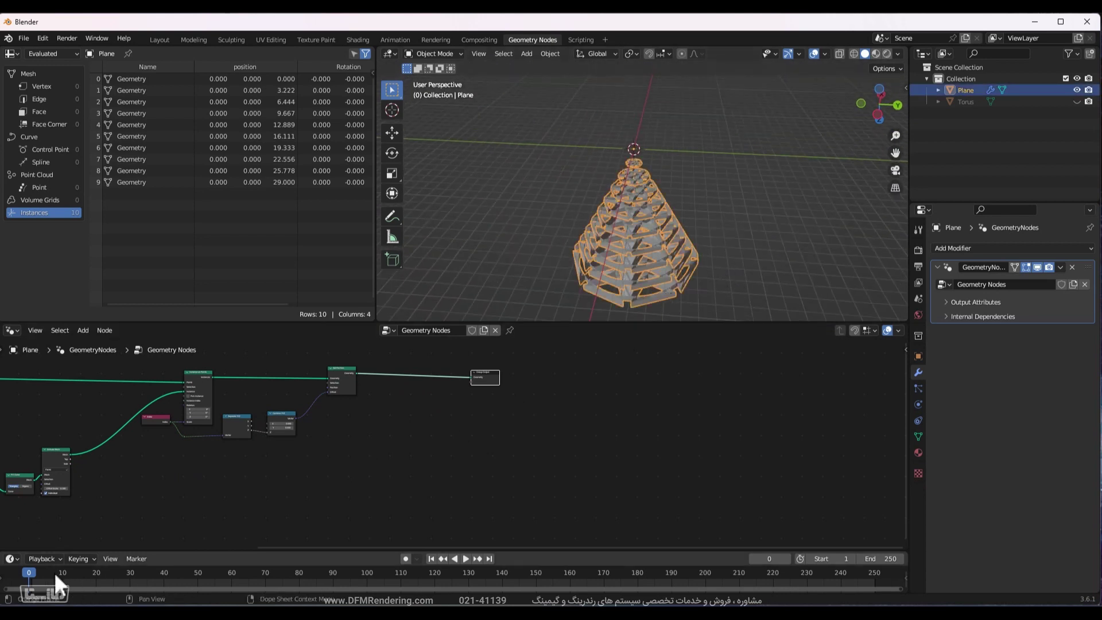
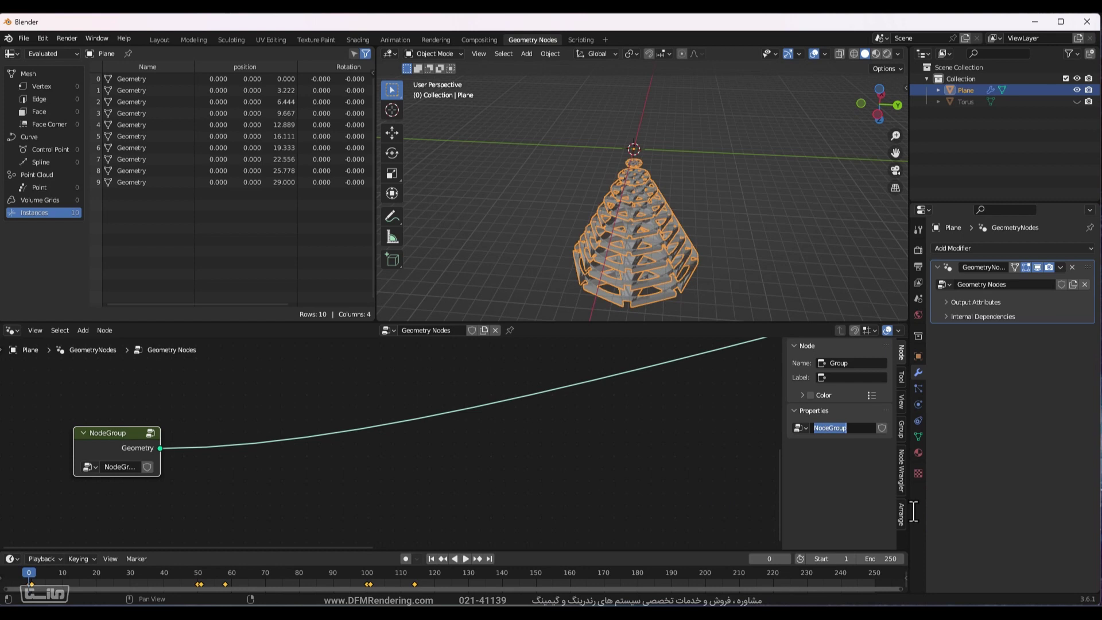
Rename the node group to "ajagh", with "ajagh vajagh" as the node name and "ajagh" as its label.
key("Return")
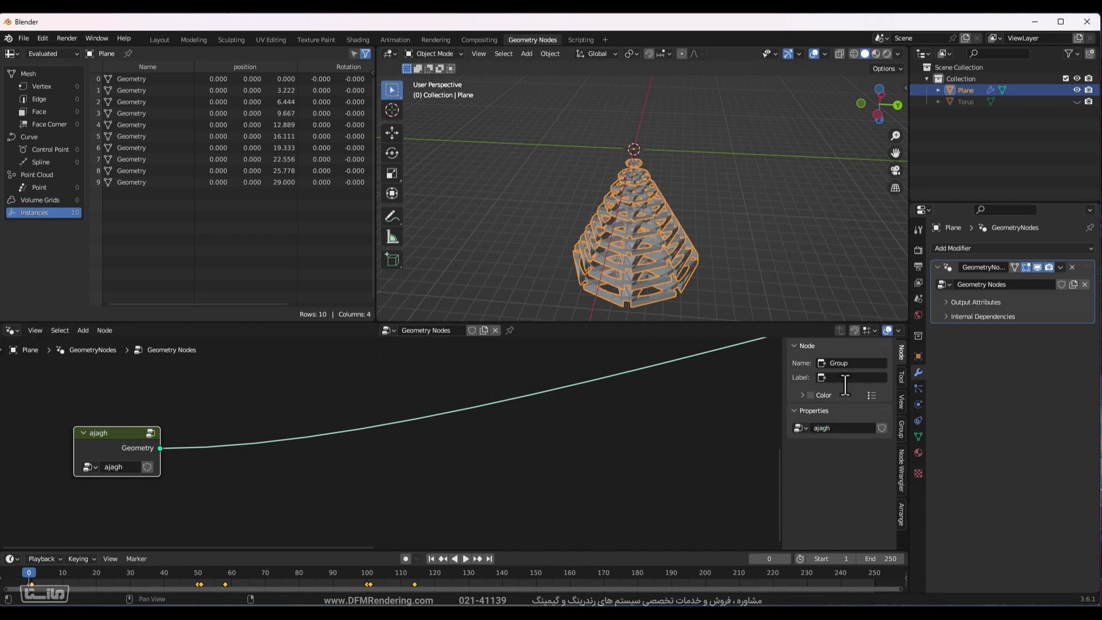
type("ajagh")
scroll(568, 459, "down", 5)
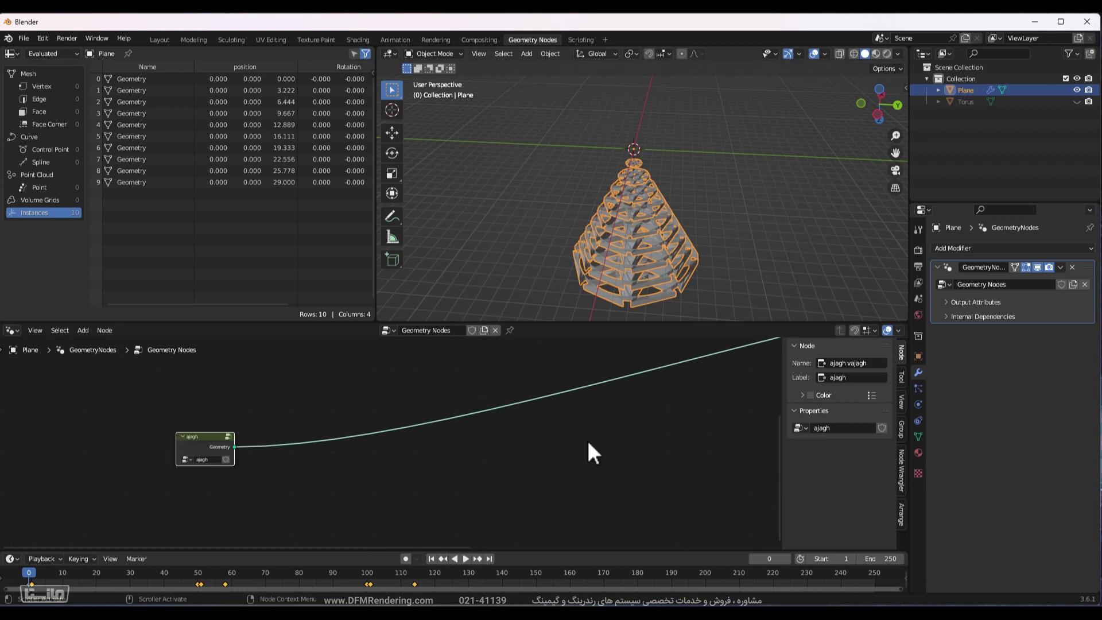
scroll(583, 469, "down", 5)
middle_click_drag(604, 420, 420, 458)
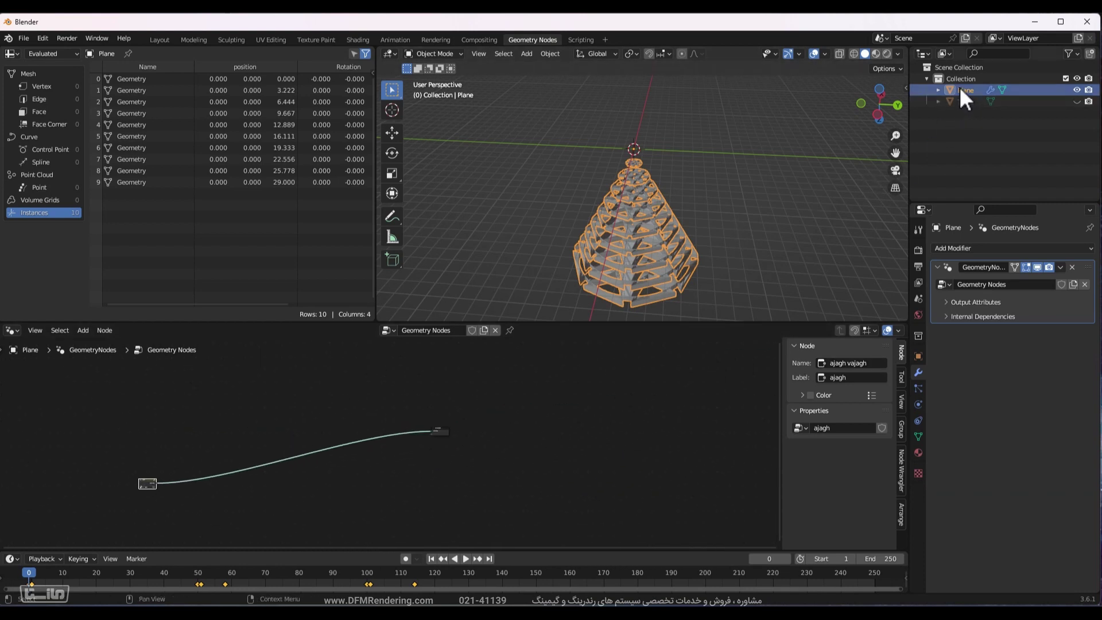
Delete the Plane and the hidden Torus from the scene.
left_click(780, 141)
left_click(642, 224)
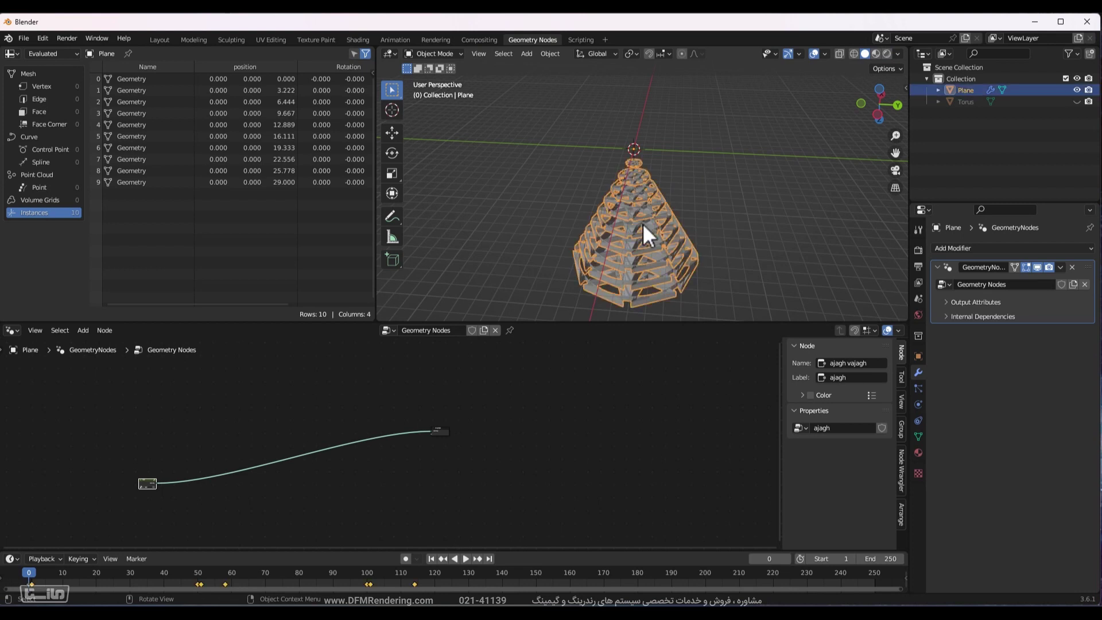
key("Delete")
left_click(962, 91)
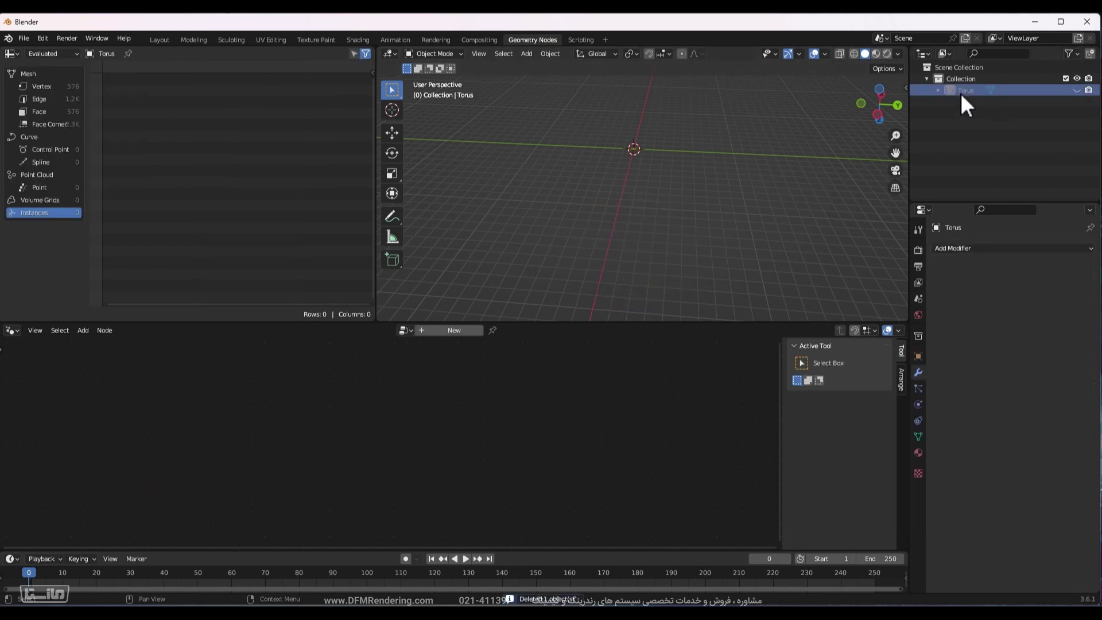
key("Delete")
Add a new plane mesh at the origin and scale it up strongly.
middle_click_drag(658, 265, 637, 239, "shift")
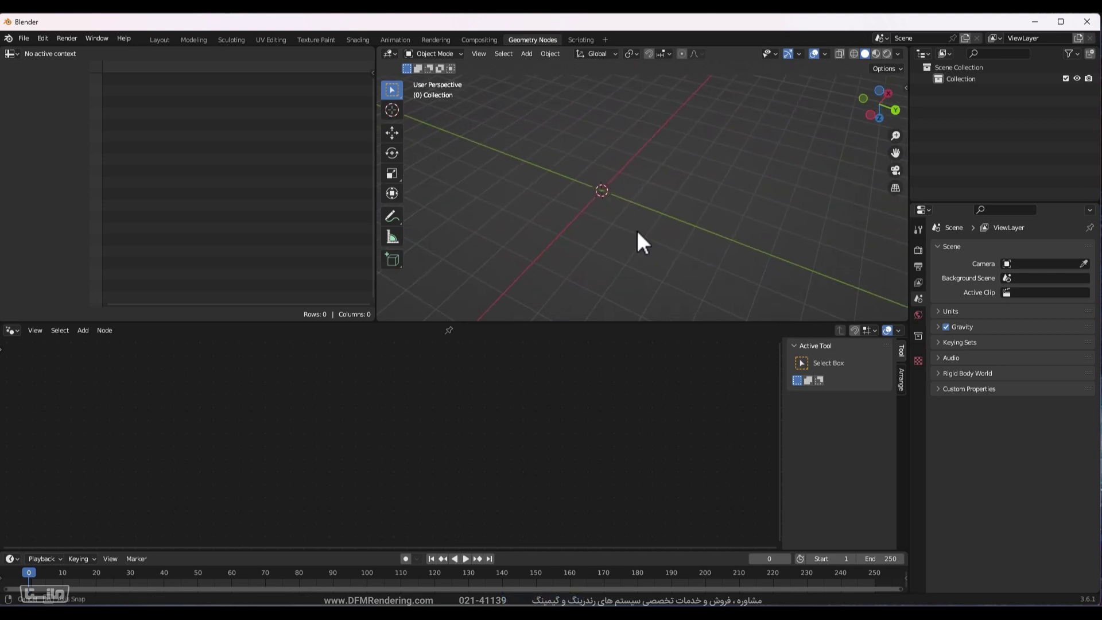
key("shift+a")
left_click(717, 234)
key("s")
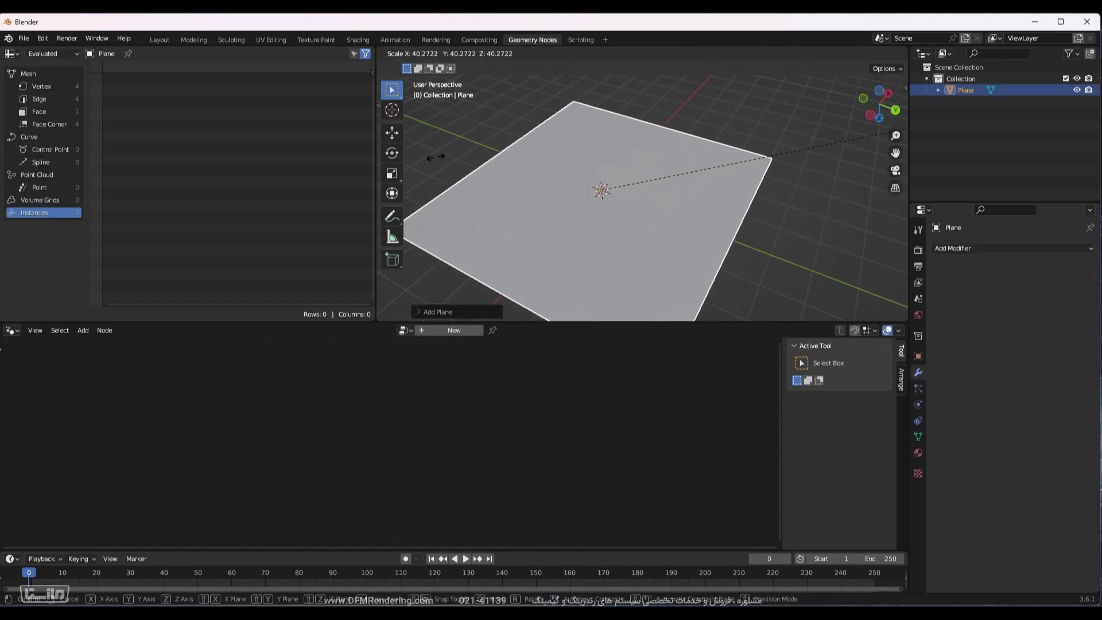
left_click(861, 214)
Subdivide the new plane three times in Edit Mode into an 8 by 8 face grid and deselect its vertices.
key("Tab")
scroll(781, 191, "down", 6)
right_click(668, 213)
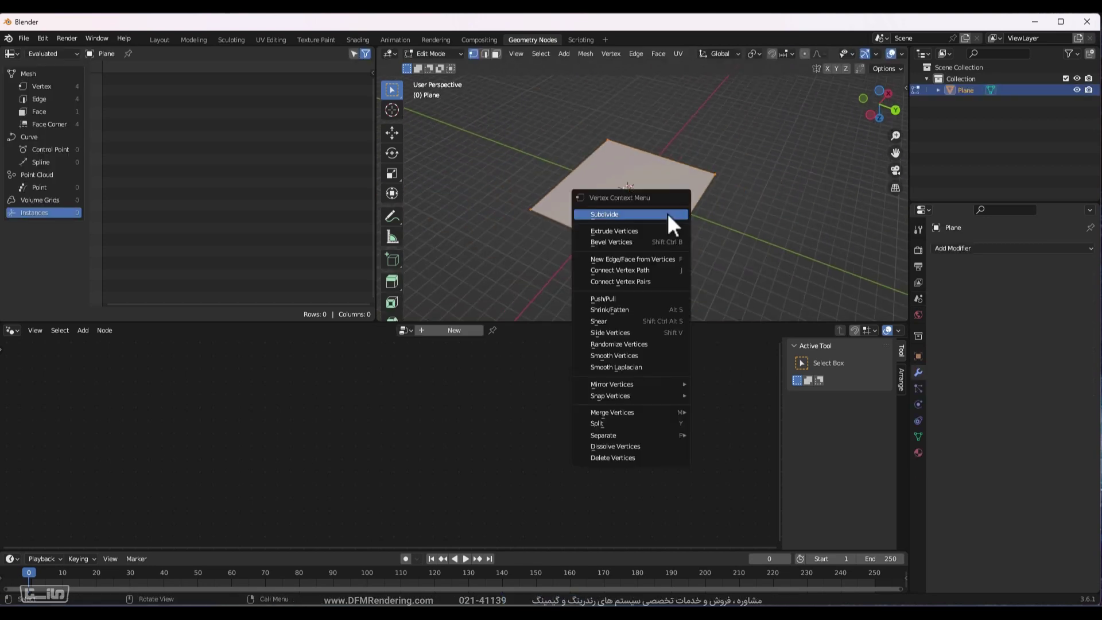
left_click(667, 213)
right_click(668, 213)
left_click(667, 213)
right_click(668, 213)
left_click(668, 213)
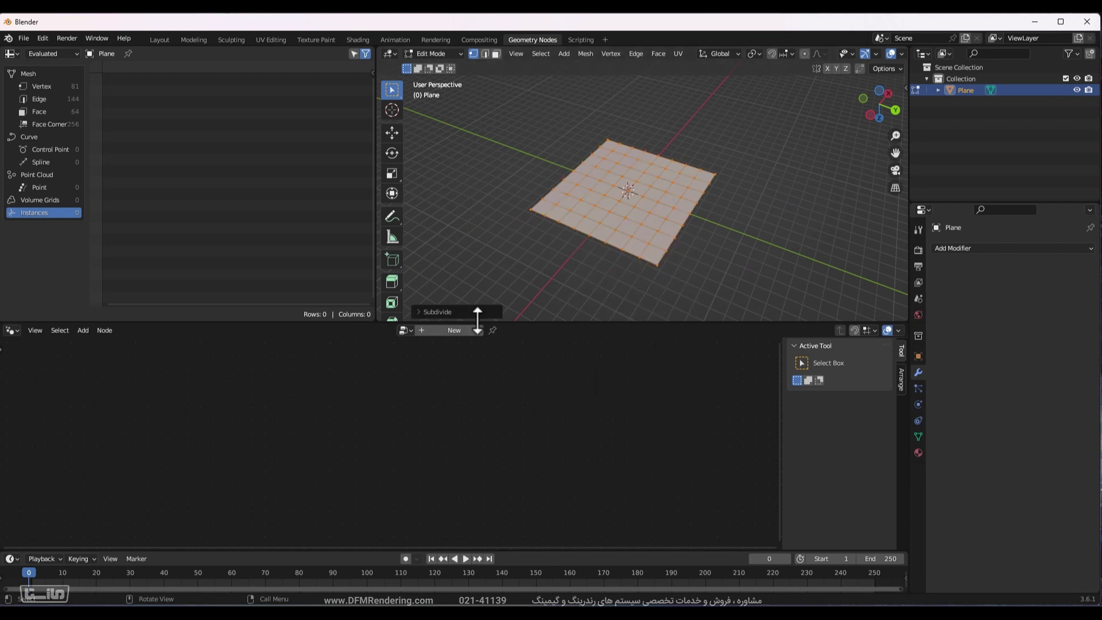
left_click(443, 312)
left_click(711, 279)
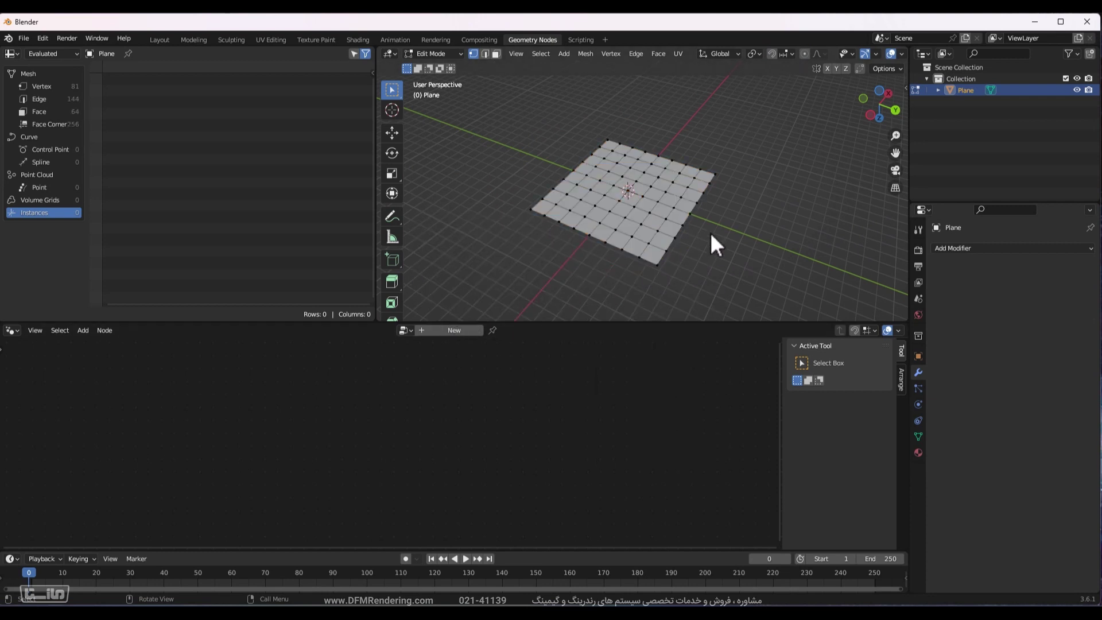
scroll(710, 232, "up", 2)
Create a new geometry node tree on the plane and frame its Group Input and Group Output nodes.
left_click(446, 331)
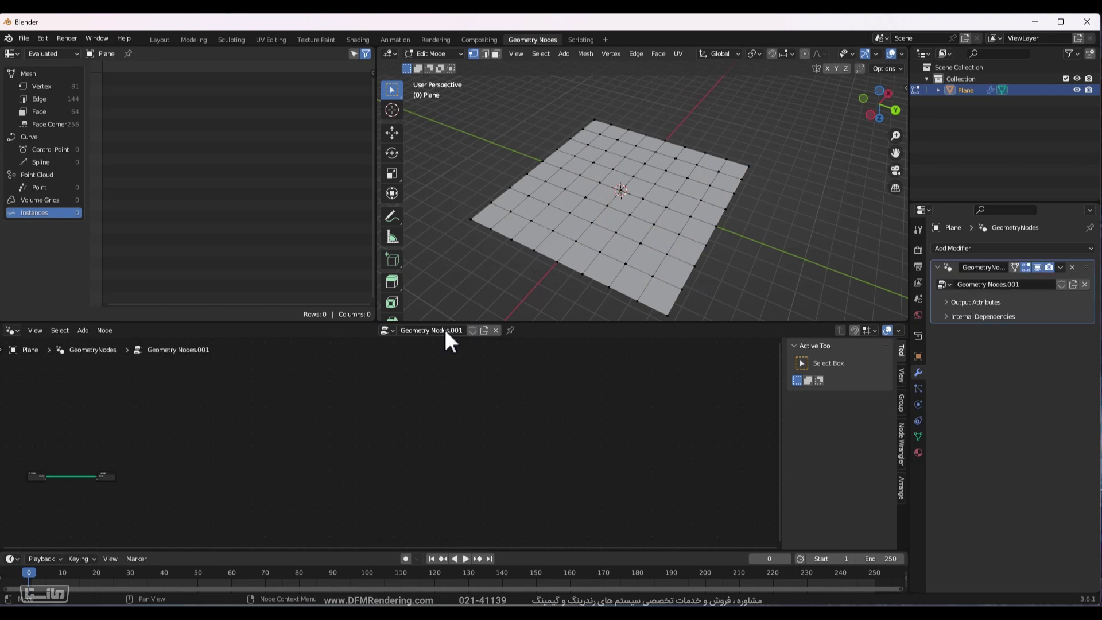
middle_click_drag(355, 445, 699, 428)
scroll(424, 473, "up", 5)
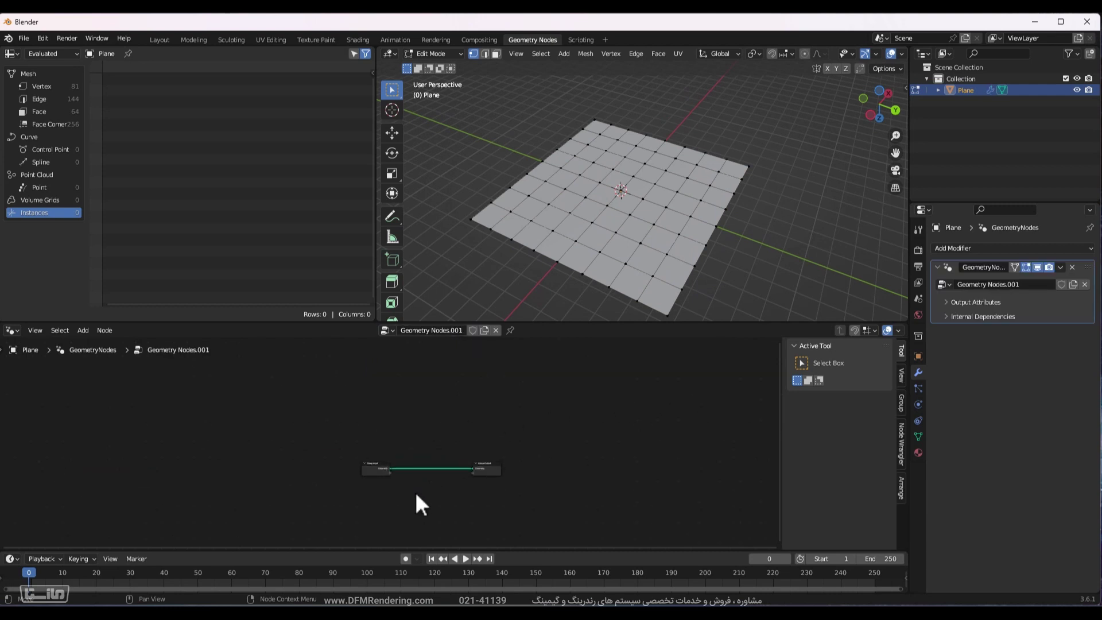
key("Home")
Insert an Instance on Points node between the Group Input and Group Output, and move the Group Output further along to make room.
left_click(205, 446)
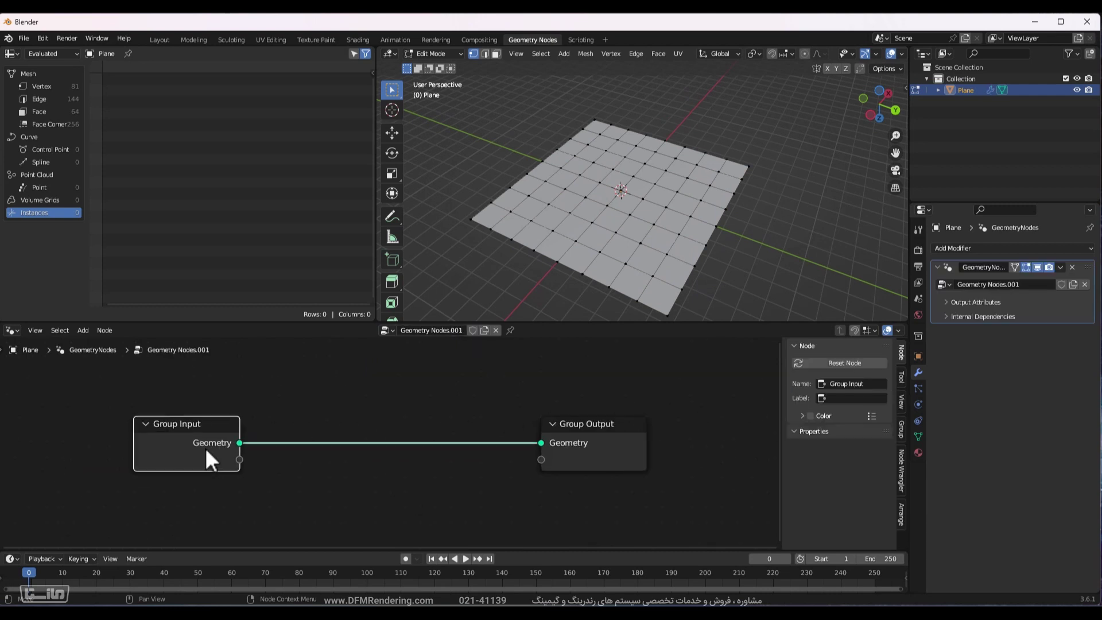
key("shift+a")
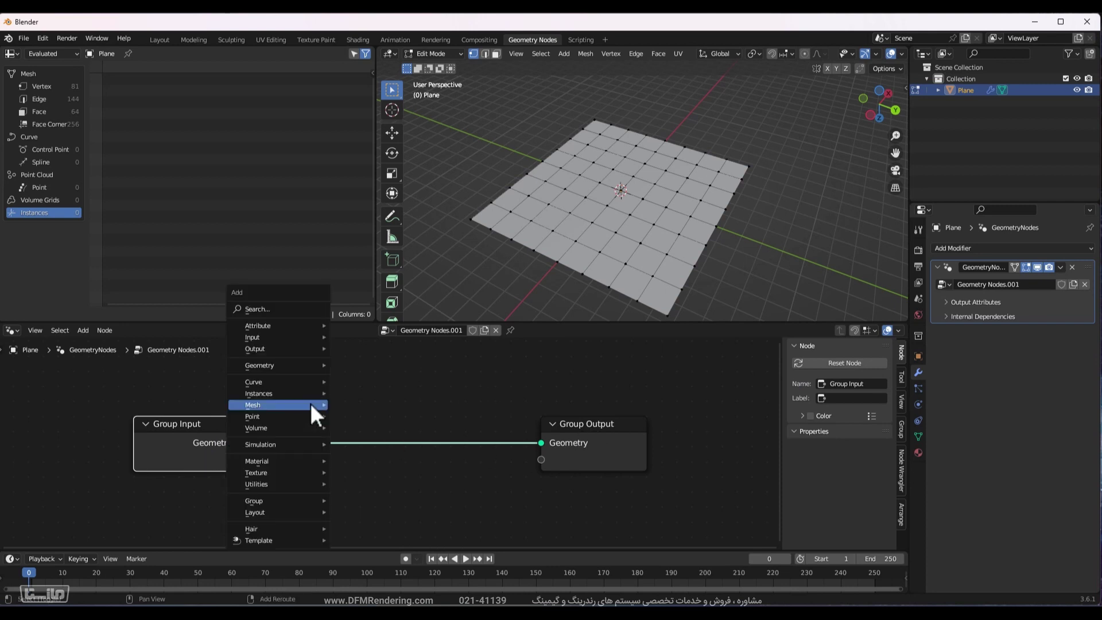
left_click(291, 309)
type("insta")
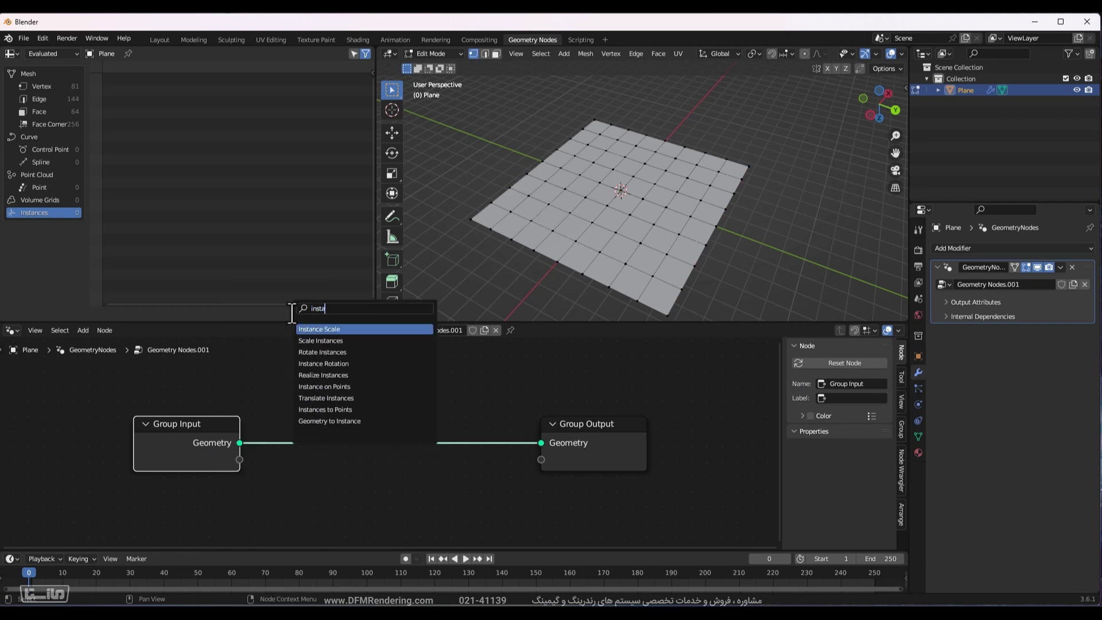
key("Down")
key("Down")
key("Down")
key("Down")
key("Down")
key("Return")
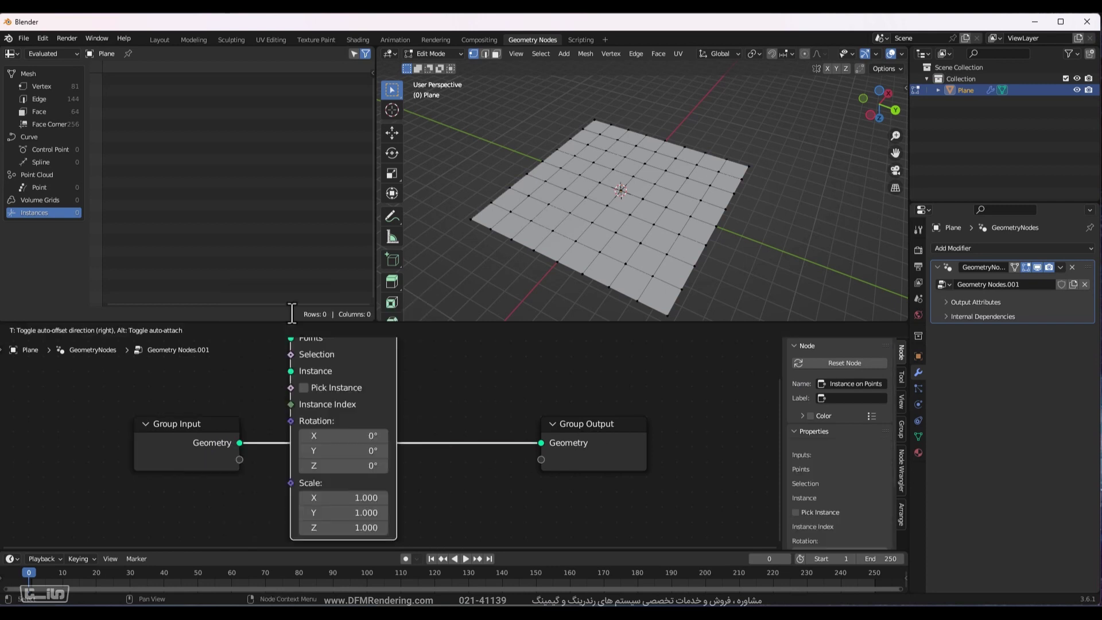
left_click(376, 402)
left_click_drag(607, 442, 698, 423)
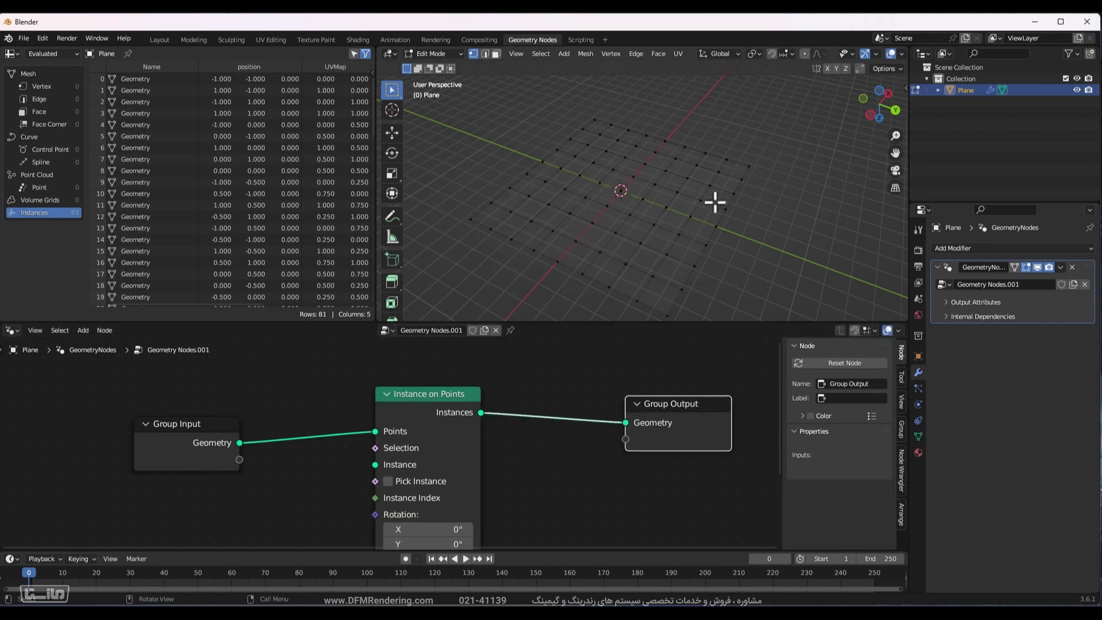
Select all of the plane's vertices and add the ajagh node group below the Group Input node.
key("a")
key("Home")
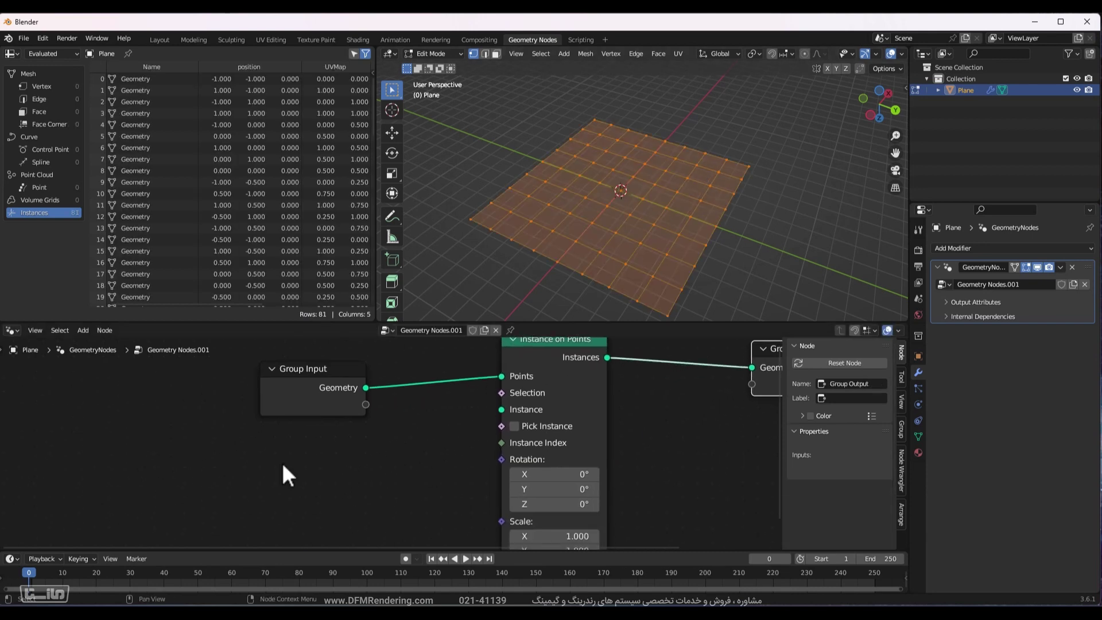
key("shift+a")
left_click(161, 362)
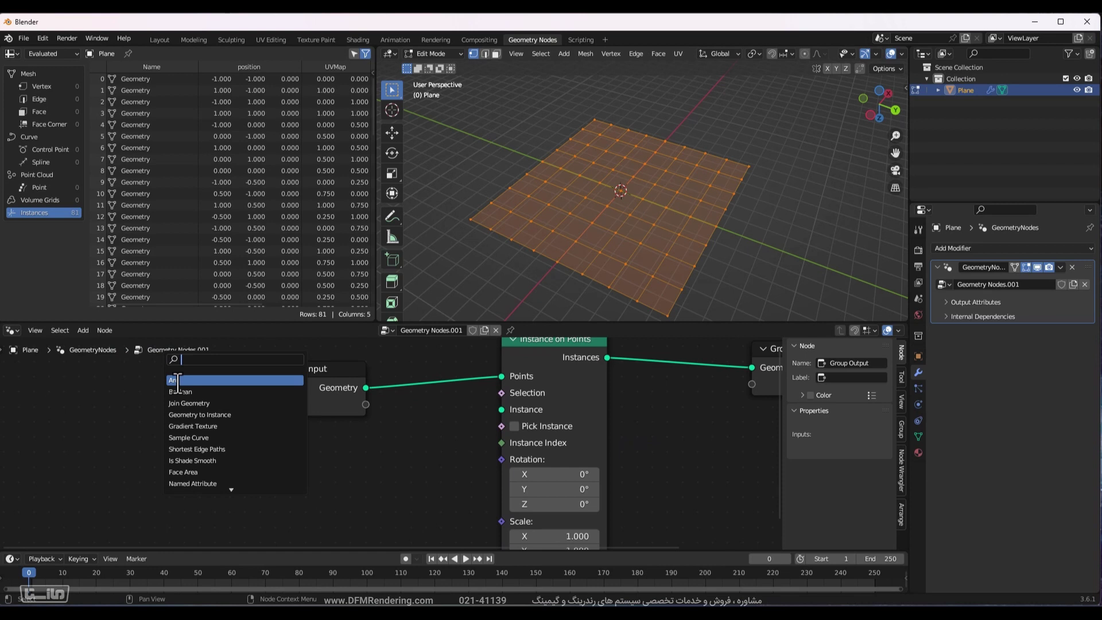
type("aj")
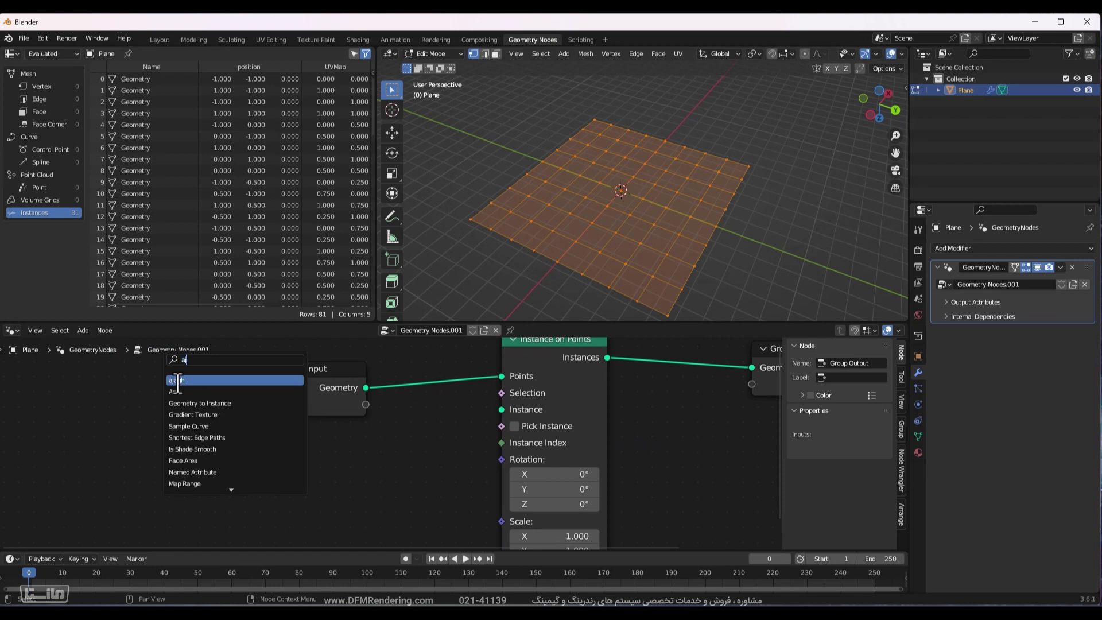
left_click(194, 380)
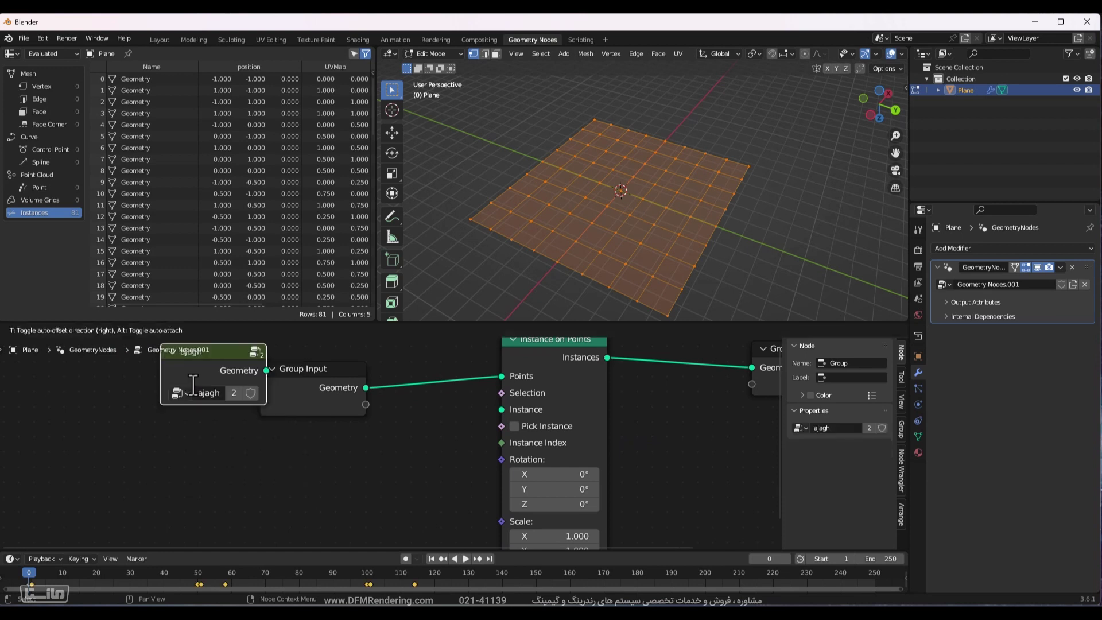
left_click(388, 468)
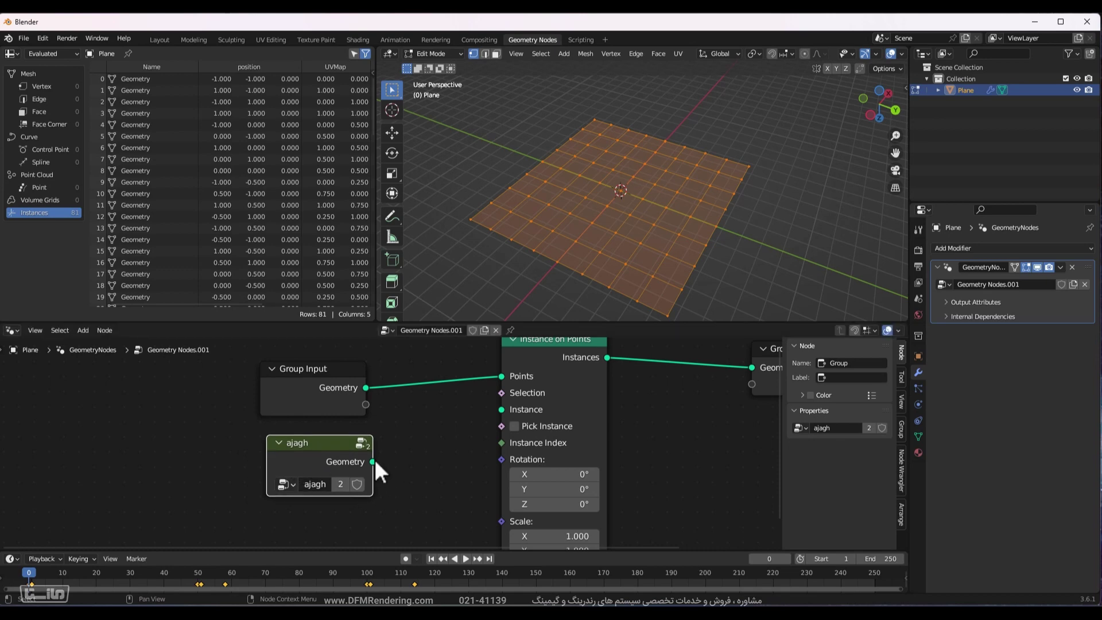
Connect ajagh's Geometry output to the Instance input of Instance on Points and play the animation briefly to check the instances.
left_click_drag(373, 461, 441, 434)
left_click_drag(494, 411, 502, 410)
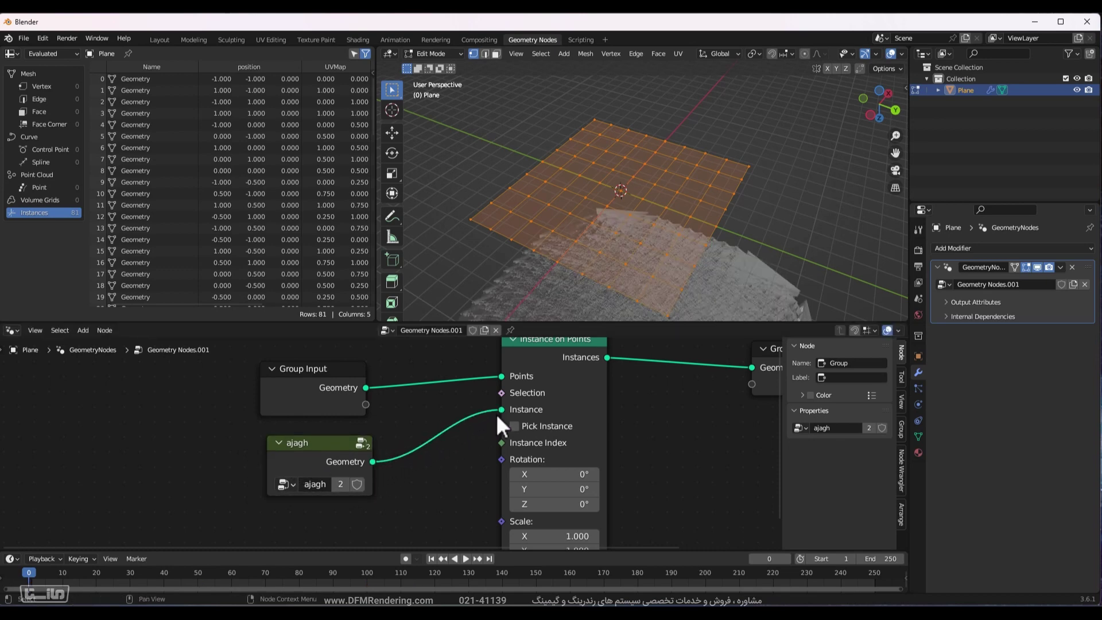
middle_click_drag(772, 201, 777, 159)
scroll(777, 159, "down", 3)
scroll(741, 221, "down", 4)
scroll(740, 223, "up", 4)
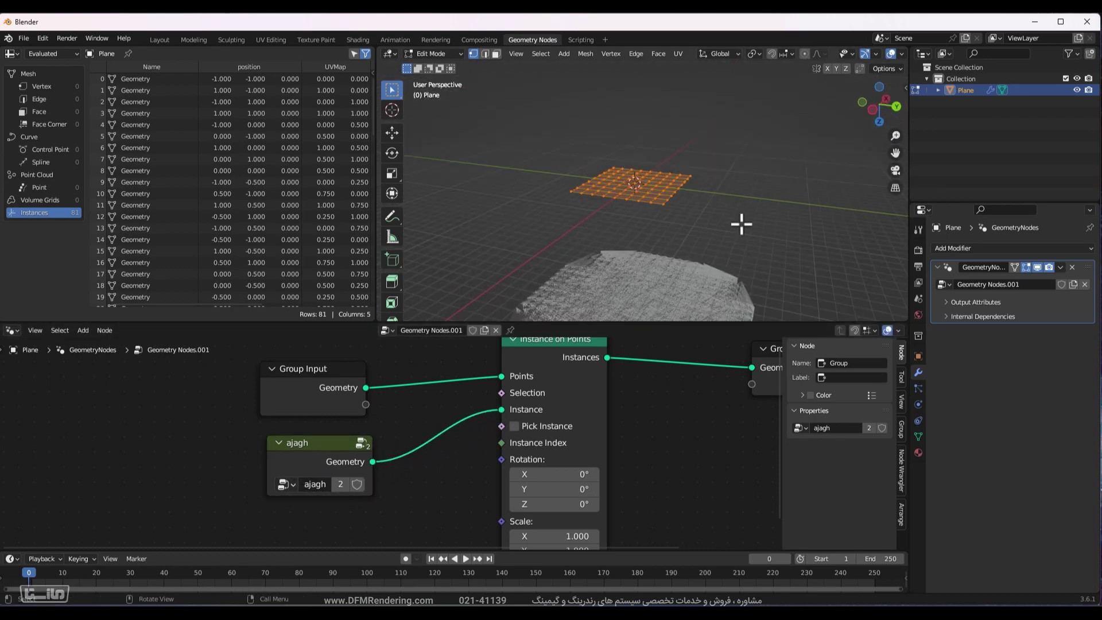
key("space")
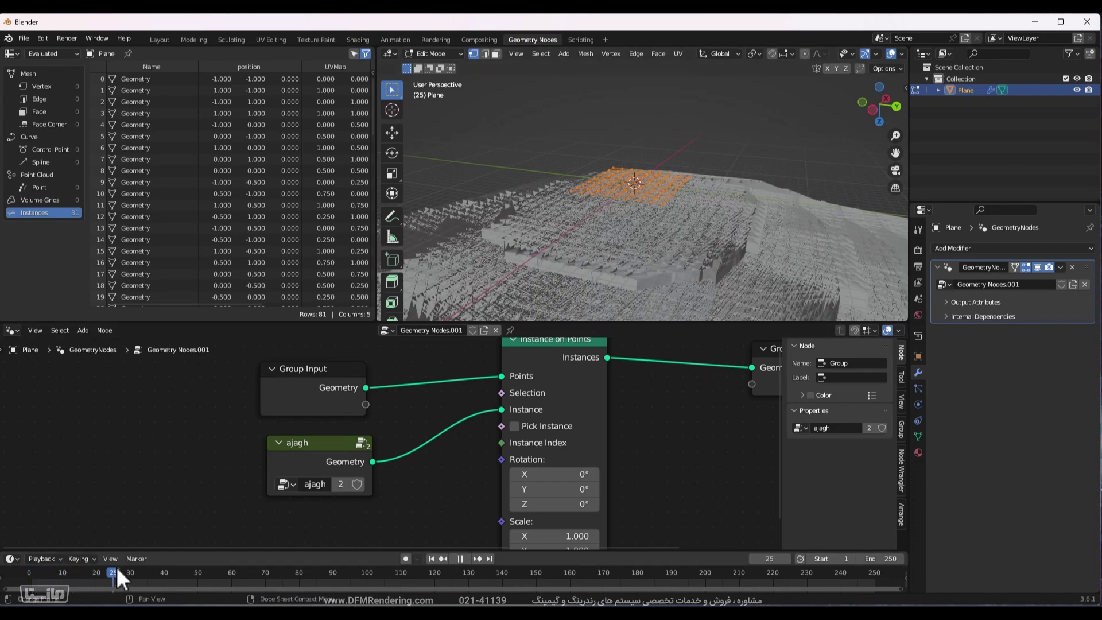
key("Escape")
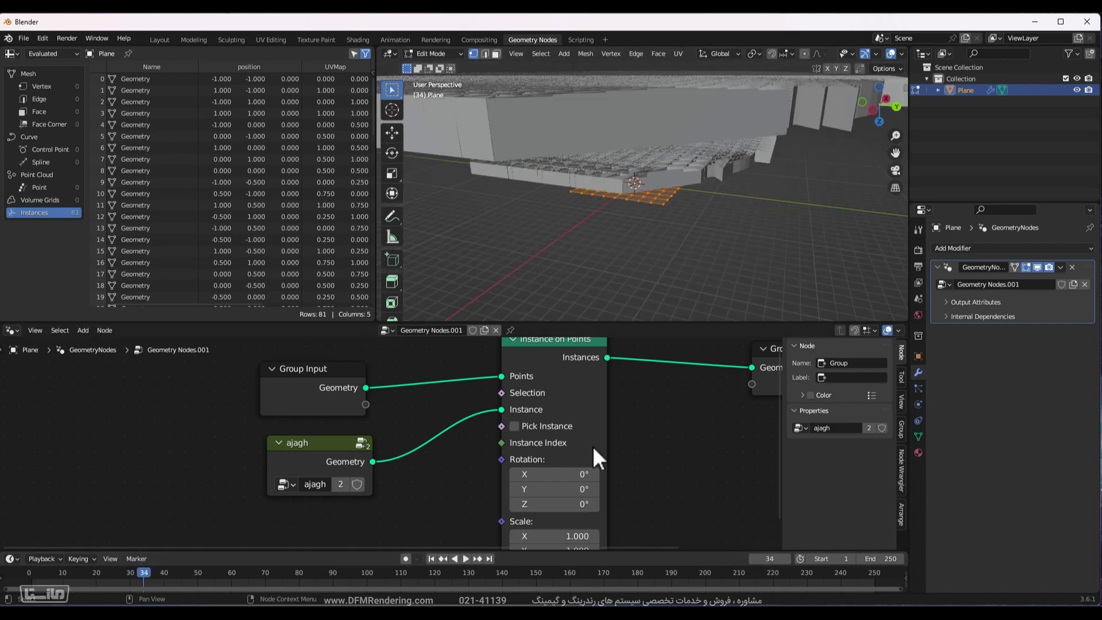
Set the Instance on Points scale to 0.1 on X, Y and Z.
middle_click_drag(593, 446, 663, 379)
left_click_drag(615, 447, 625, 437)
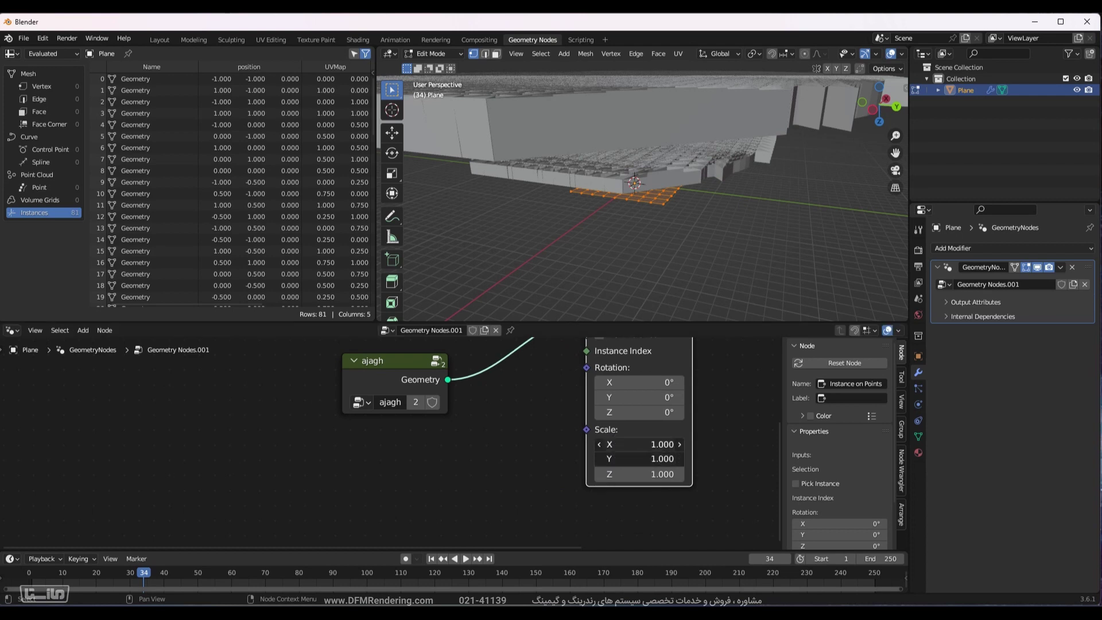
left_click(622, 444)
type("0.1")
key("Return")
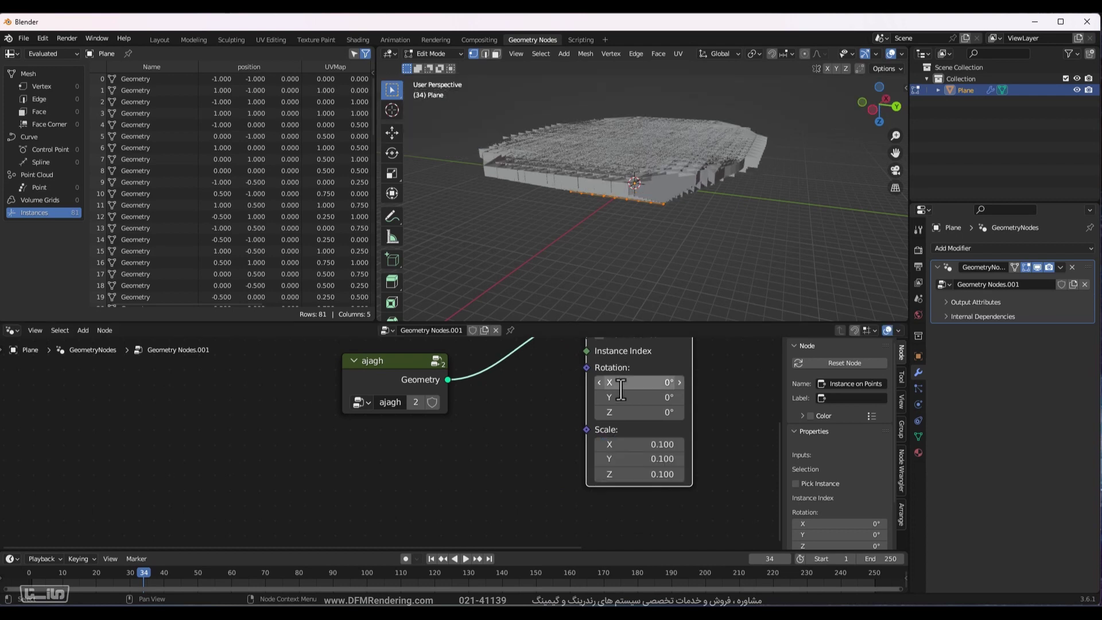
Reduce the Instance on Points scale to 0.01 on all three axes.
left_click_drag(644, 446, 671, 468)
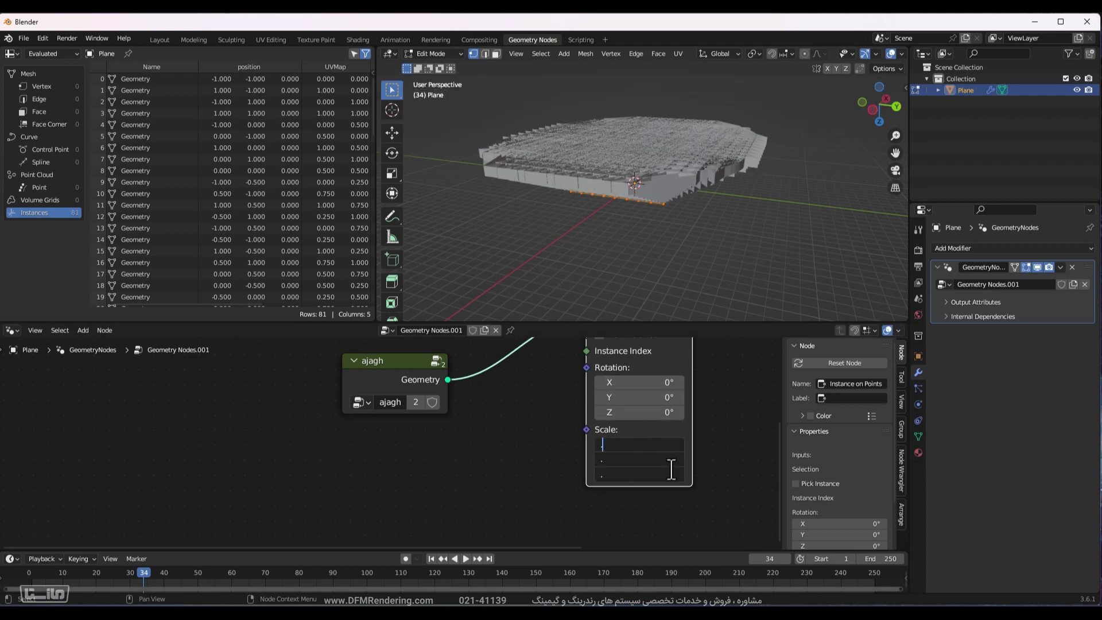
type("0.01")
key("Return")
scroll(626, 204, "up", 6)
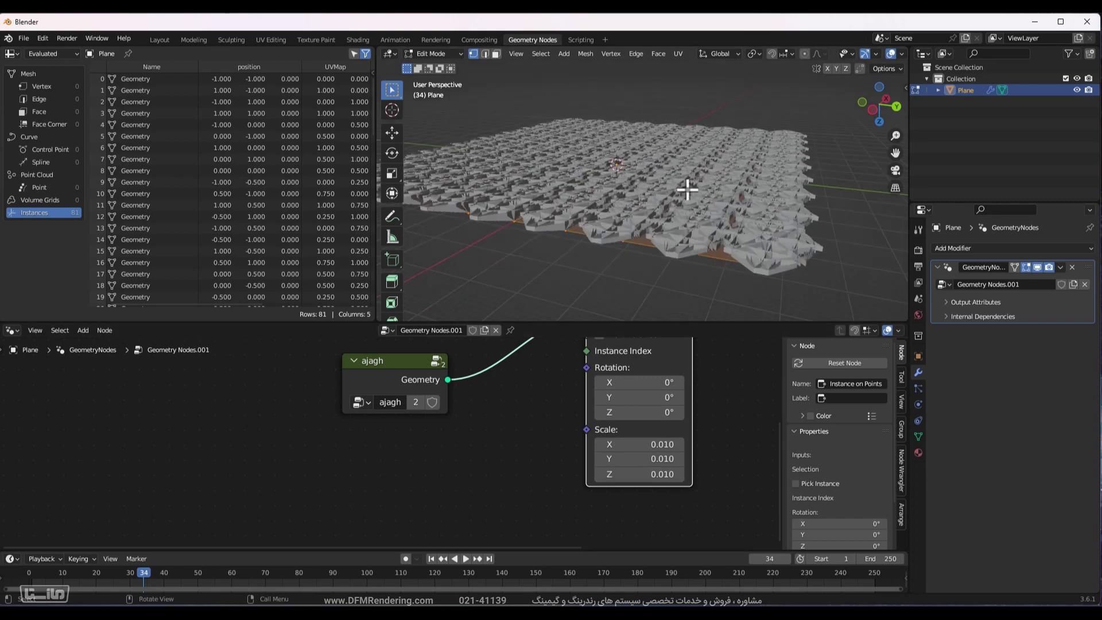
Select the ajagh group node and run through its animation, stopping at frame 59.
middle_click_drag(467, 442, 290, 353)
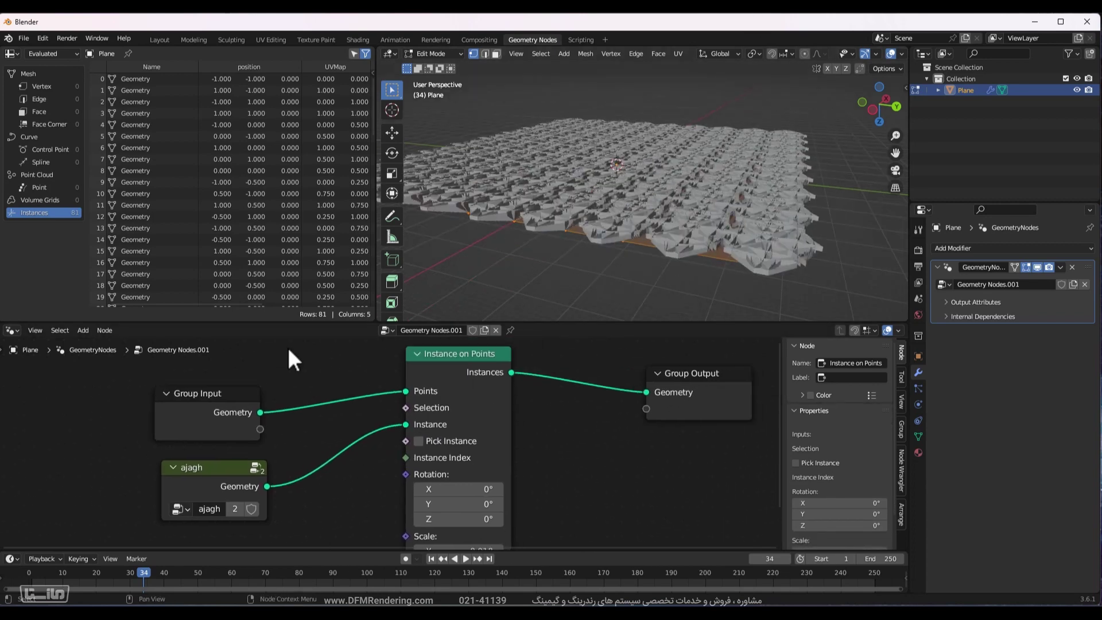
left_click(217, 473)
key("space")
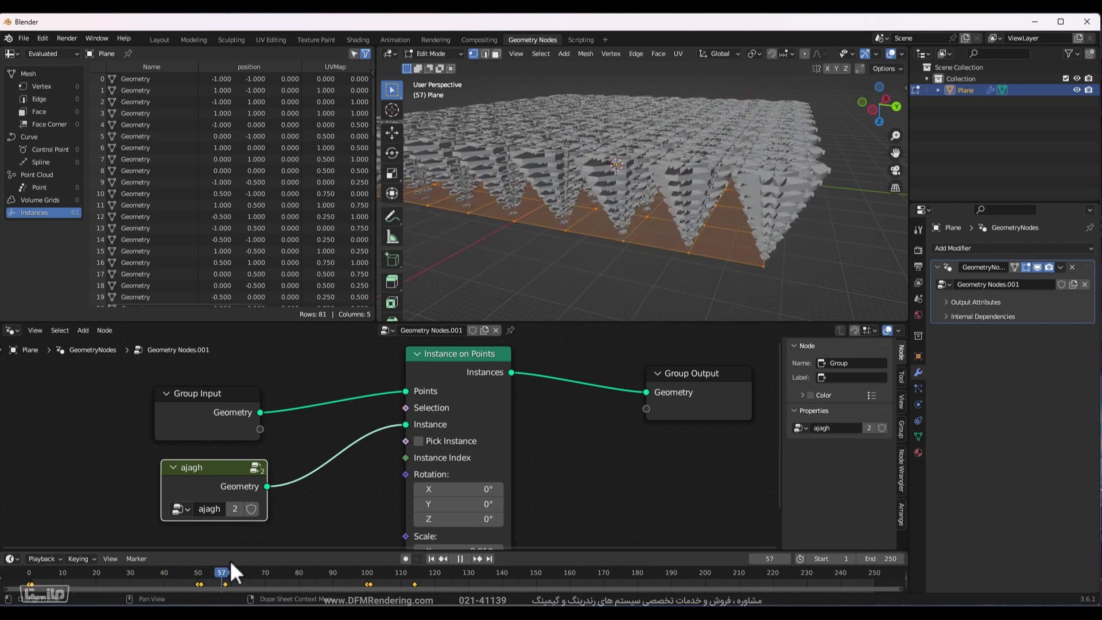
left_click_drag(406, 533, 232, 510)
middle_click_drag(781, 279, 752, 298)
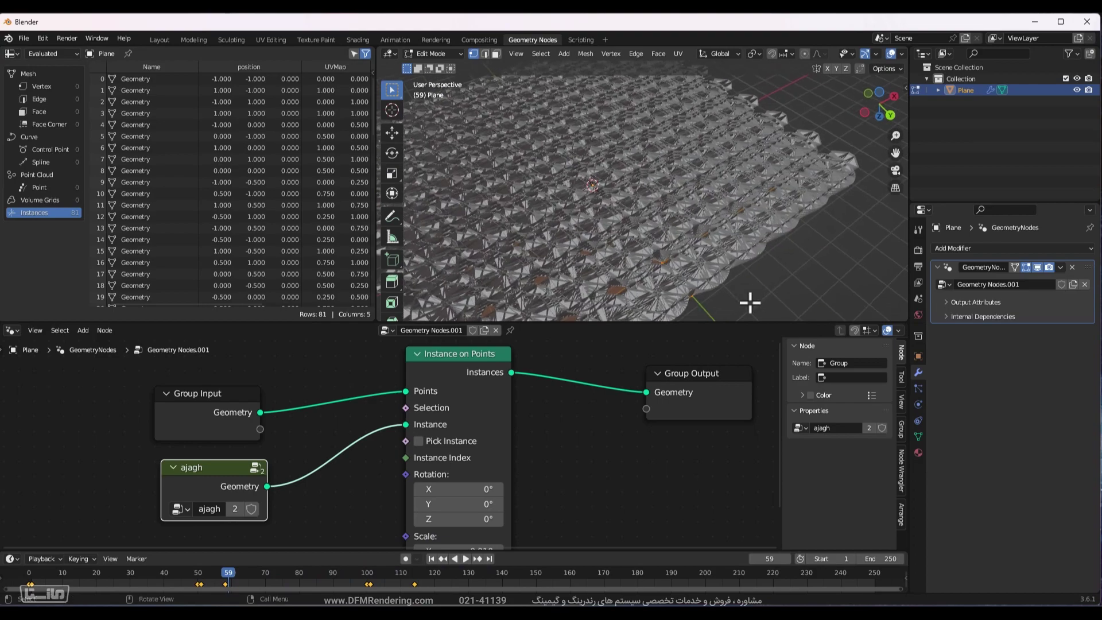
Examine the instanced pattern across the plane in Object Mode from several angles and distances, and return to Edit Mode.
key("Tab")
left_click(827, 256)
middle_click_drag(826, 254, 681, 302)
scroll(636, 264, "up", 6)
scroll(683, 276, "down", 6)
middle_click_drag(687, 255, 714, 115)
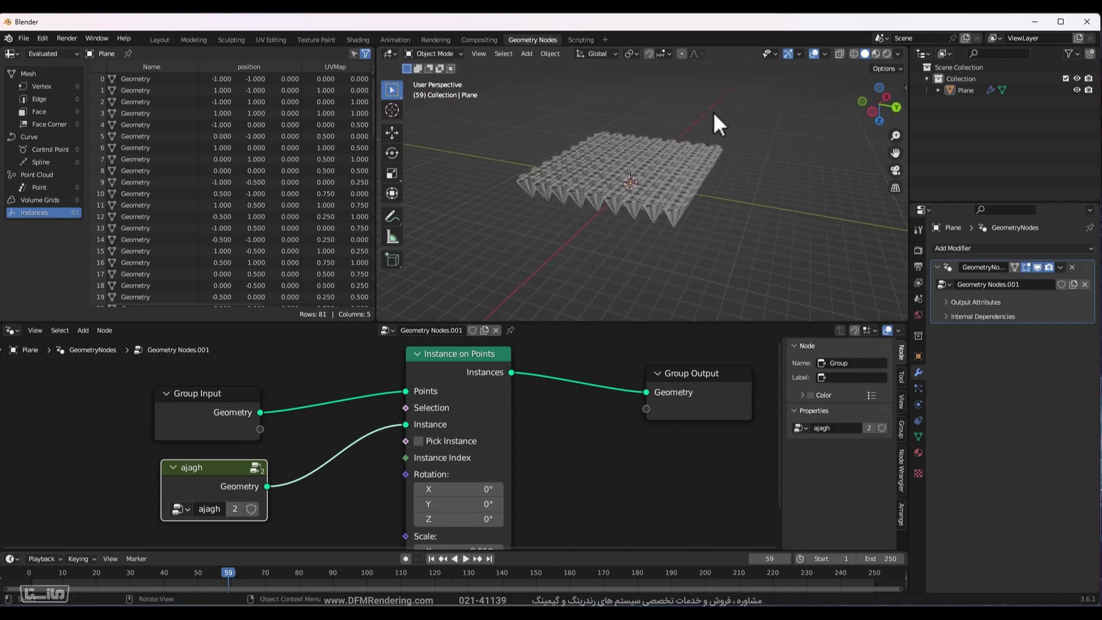
scroll(689, 161, "up", 3)
left_click(660, 194)
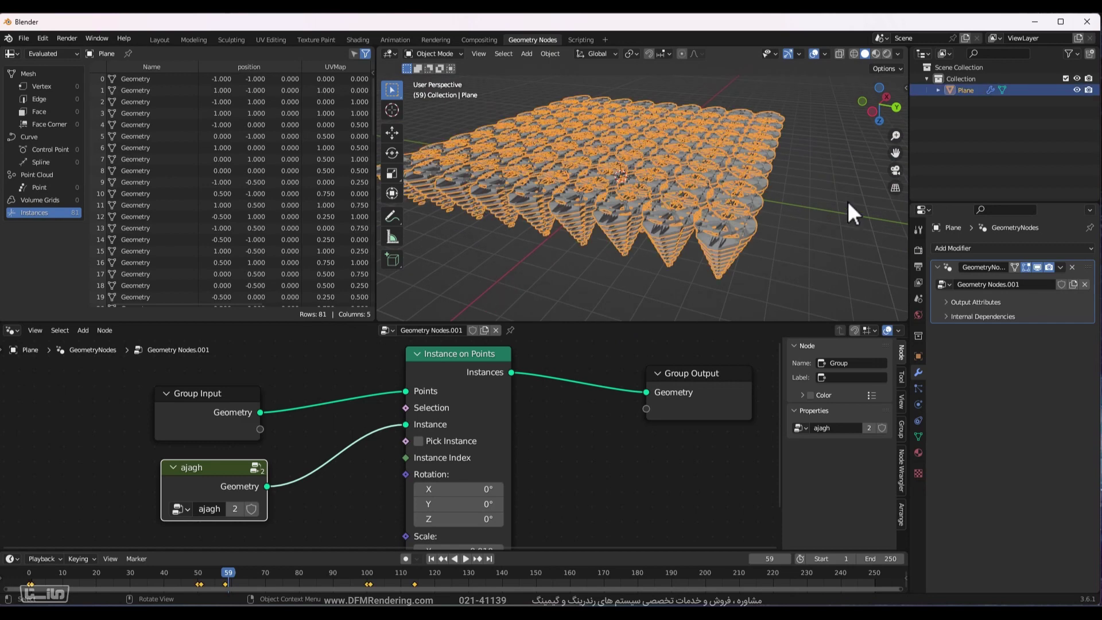
key("Tab")
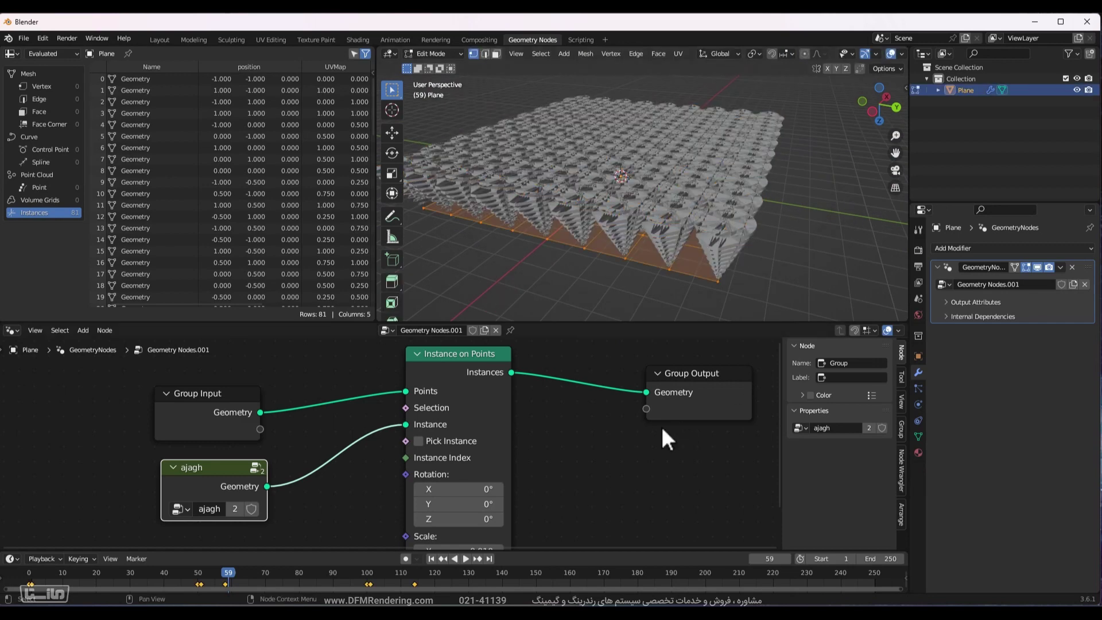
Cut the link from Instance on Points to Group Output, return to Object Mode, and move the Group Output node up.
middle_click_drag(666, 439, 533, 490)
right_click_drag(467, 425, 481, 499, "ctrl")
key("Tab")
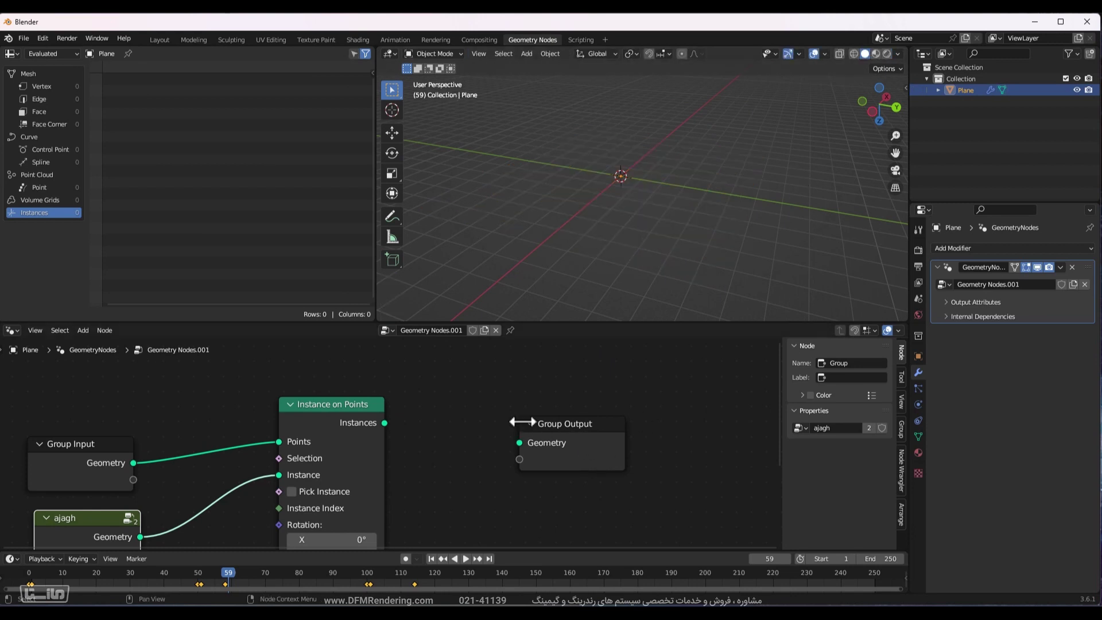
middle_click_drag(523, 422, 638, 451)
left_click_drag(639, 451, 655, 368)
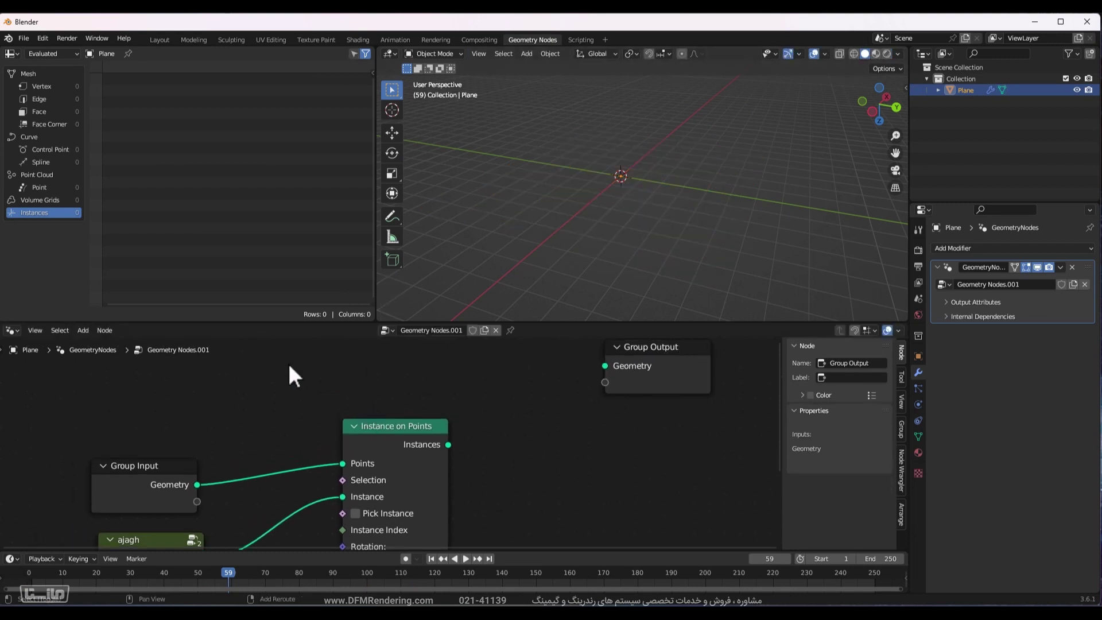
Add a second Group Input node above Instance on Points and connect its Geometry directly to the Group Output.
key("shift+a")
type("in")
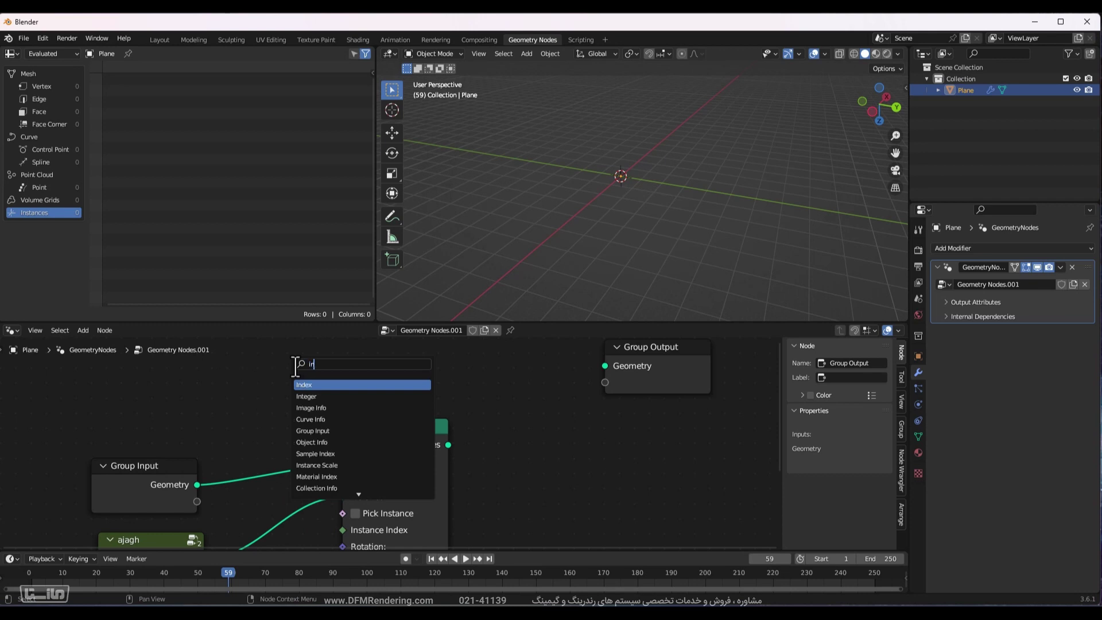
key("Down")
key("Down")
key("Down")
key("Down")
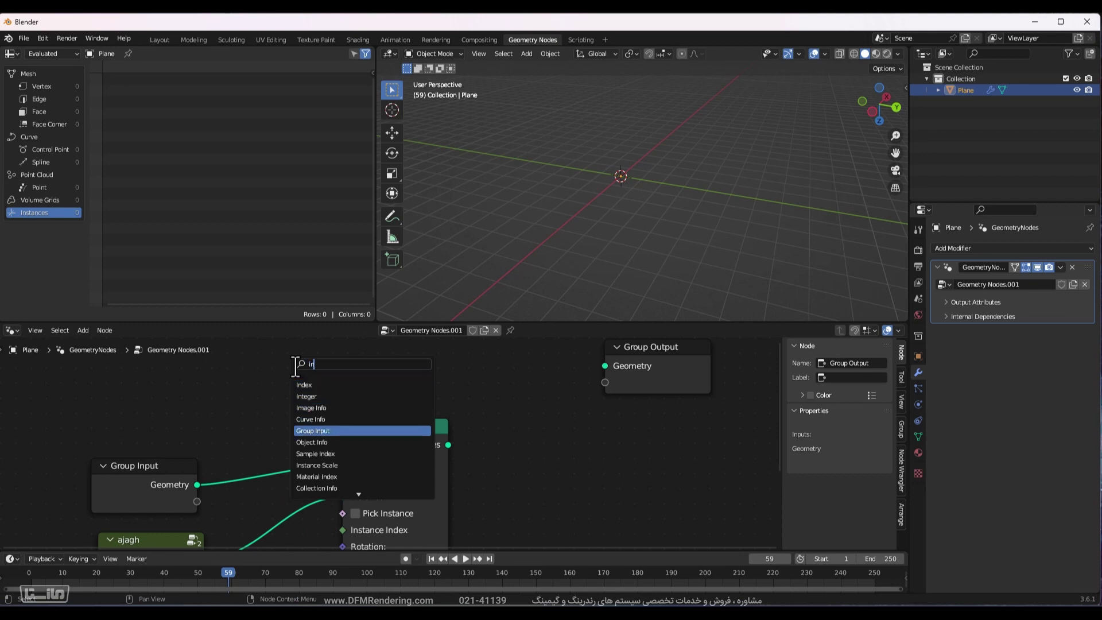
key("Return")
left_click(295, 363)
right_click_drag(326, 377, 649, 370, "alt")
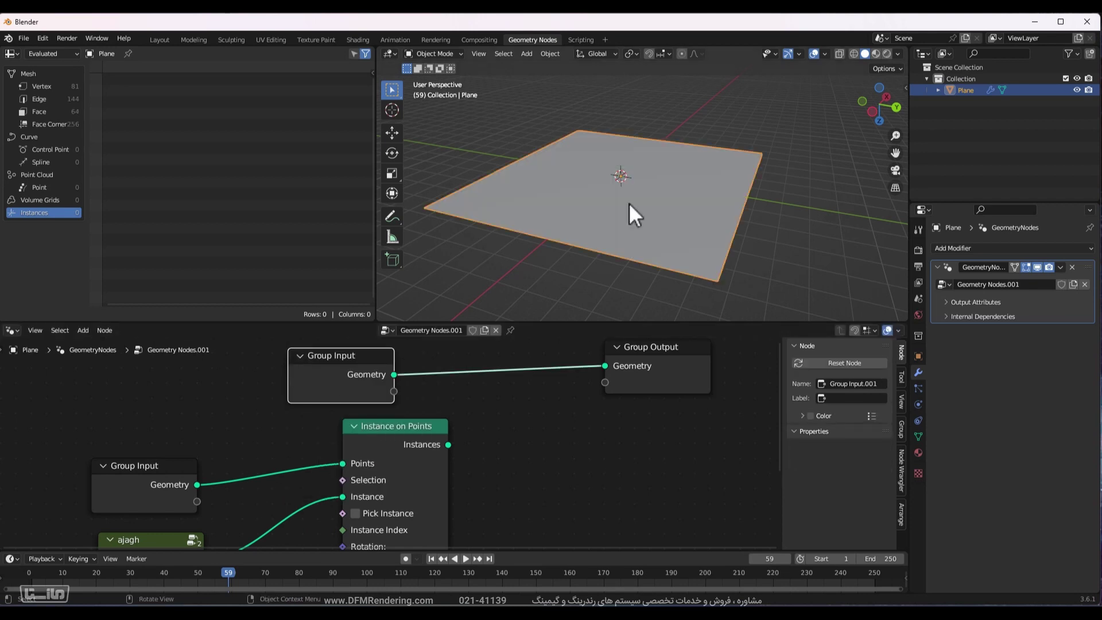
Deselect the plane in the viewport and open its physics properties.
right_click(822, 203)
left_click(814, 203)
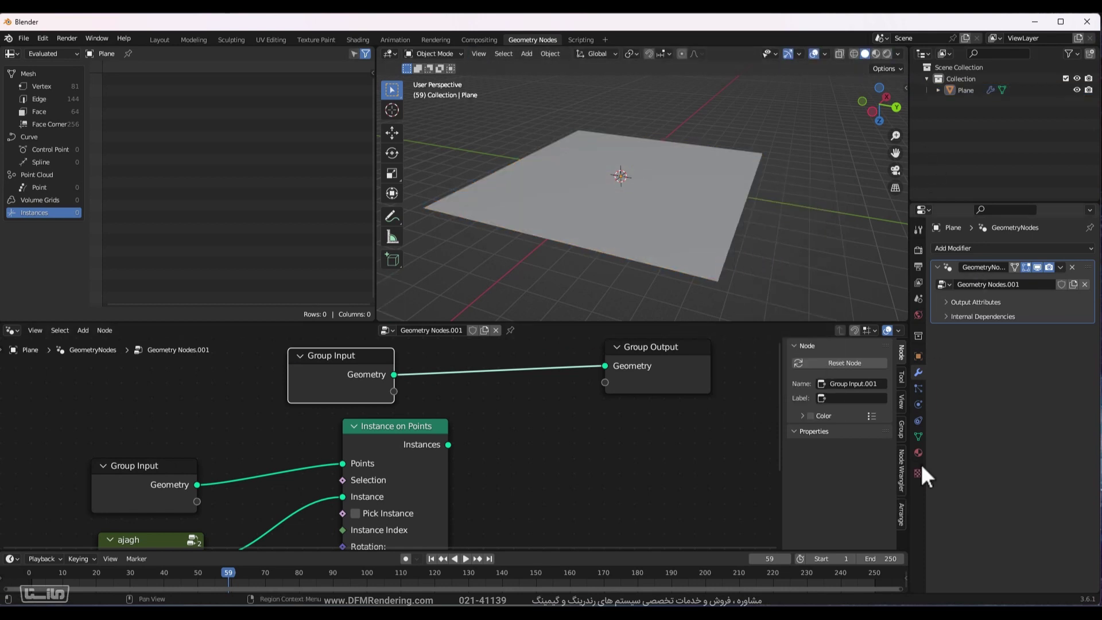
left_click(919, 421)
left_click(918, 405)
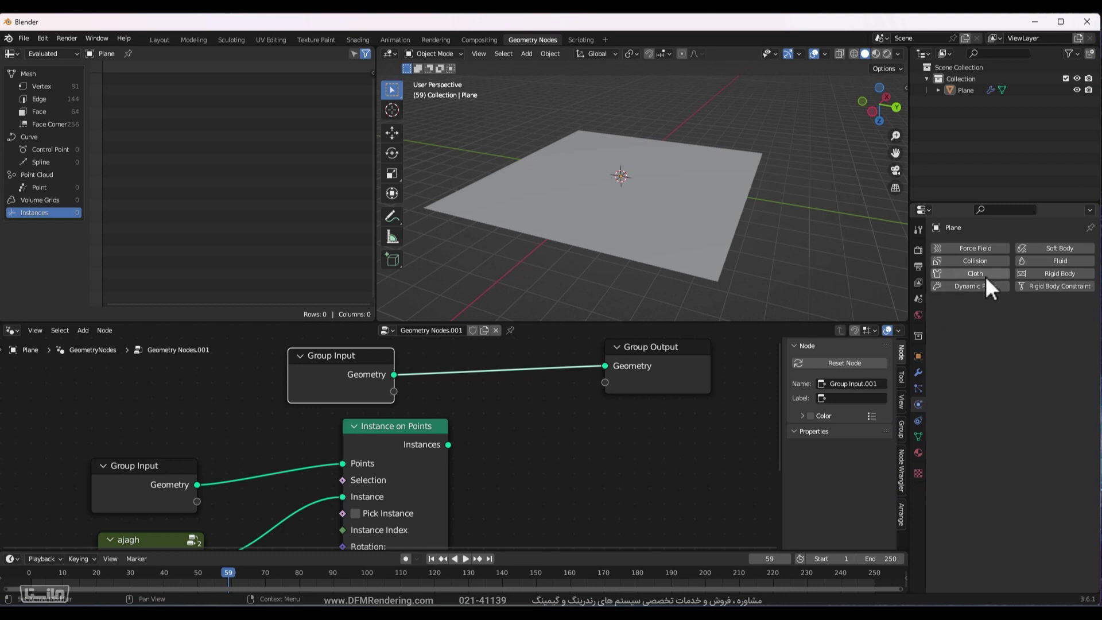
Add a UV sphere at the origin and scale it to about twice its size.
key("shift+a")
mouse_move(670, 201)
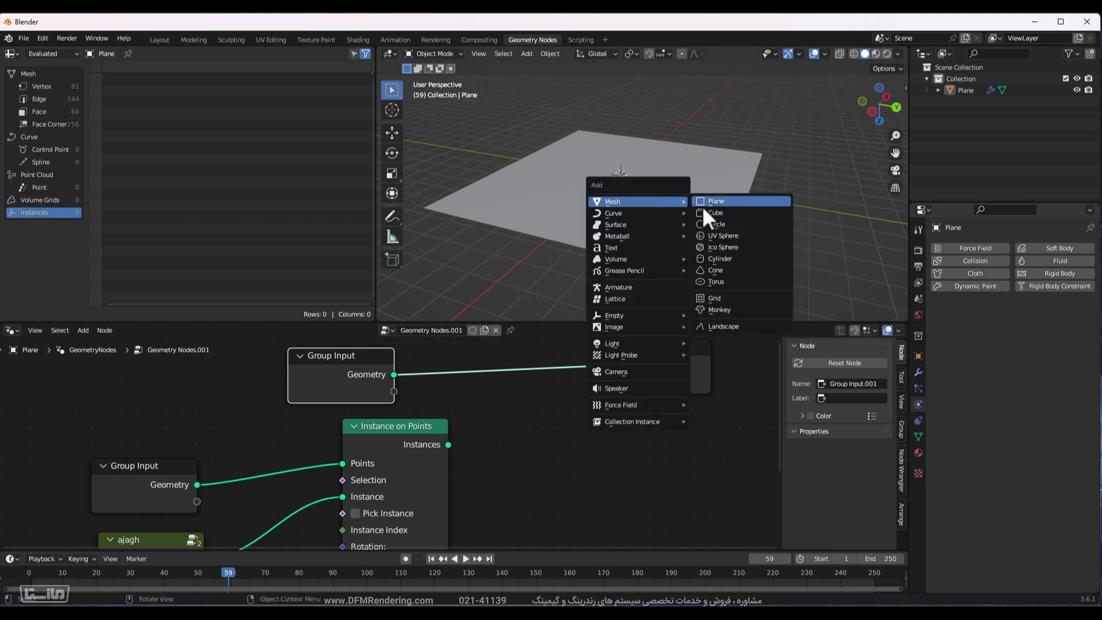
left_click(728, 238)
key("s")
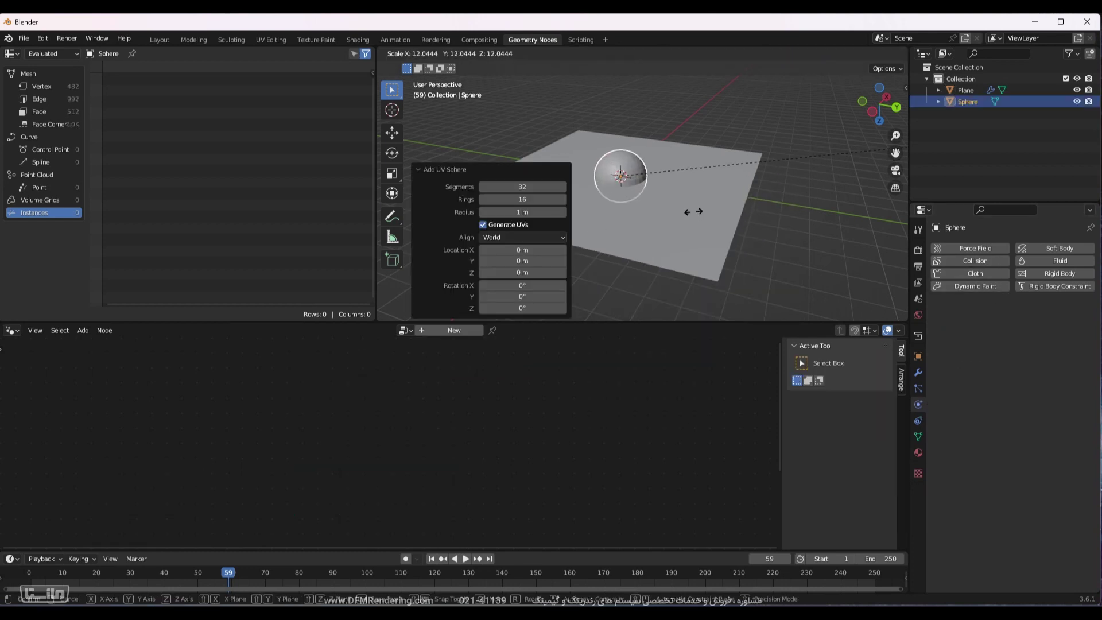
left_click(729, 153)
key("s")
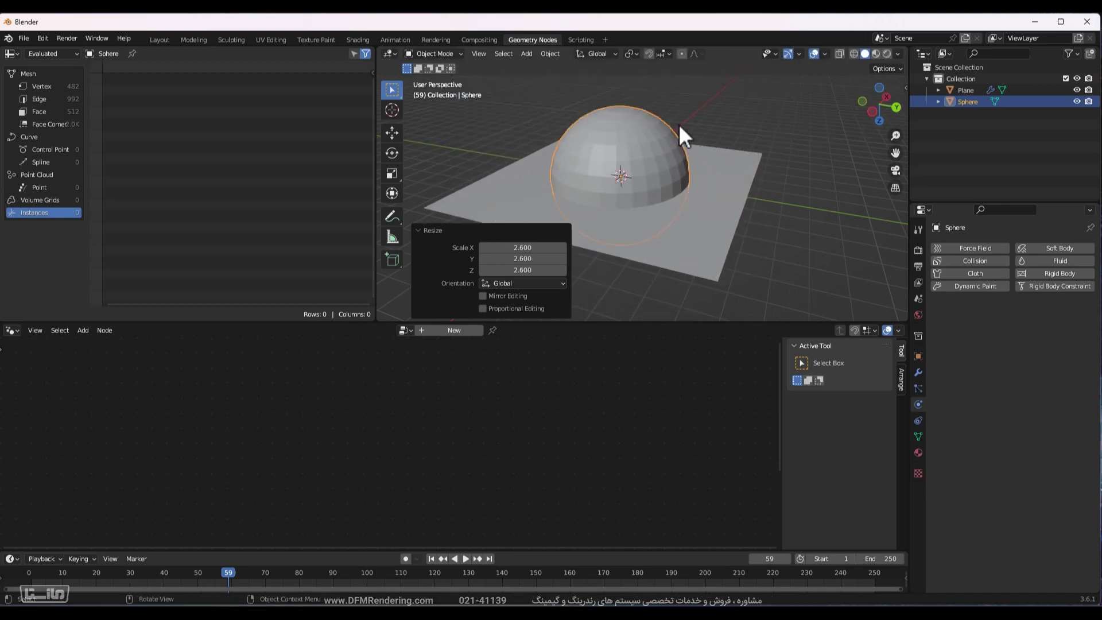
left_click(654, 150)
Move the sphere along the Z axis off the plane and enable Collision physics on it.
key("g")
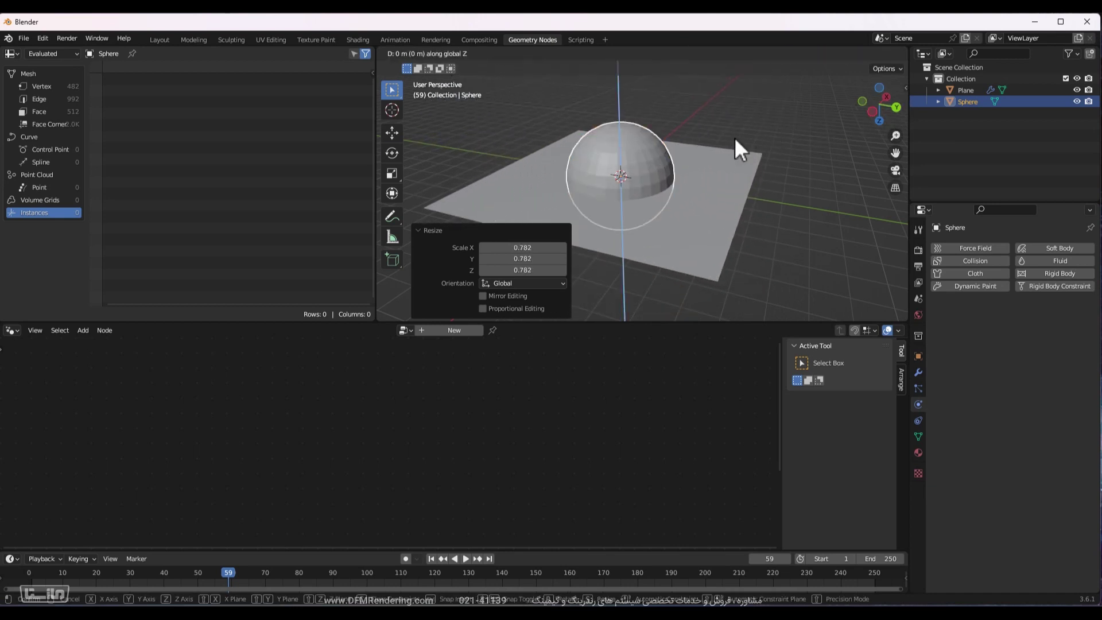
key("z")
left_click(731, 204)
left_click(969, 259)
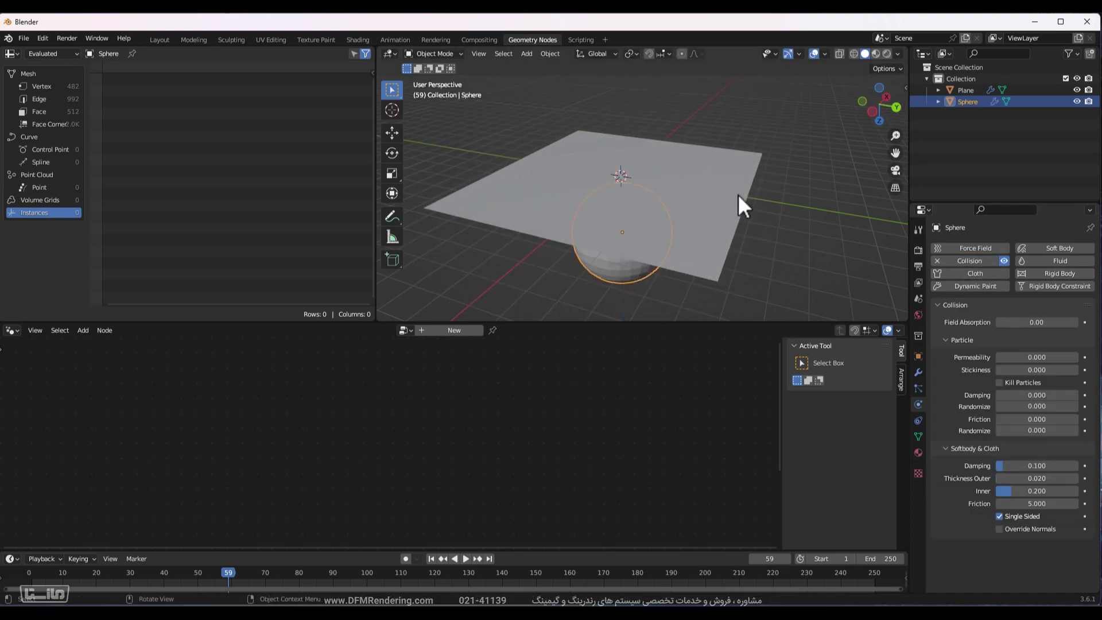
Enable Cloth physics on the plane and test the simulation from the start, rewinding to frame 1.
left_click(738, 201)
left_click(973, 271)
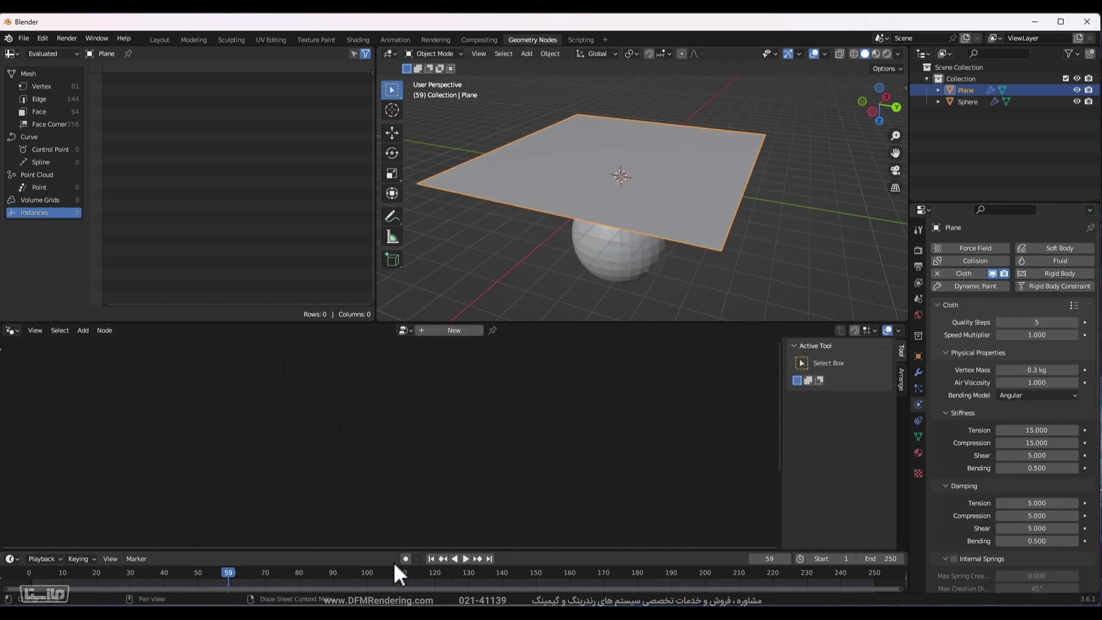
left_click(431, 558)
left_click(465, 559)
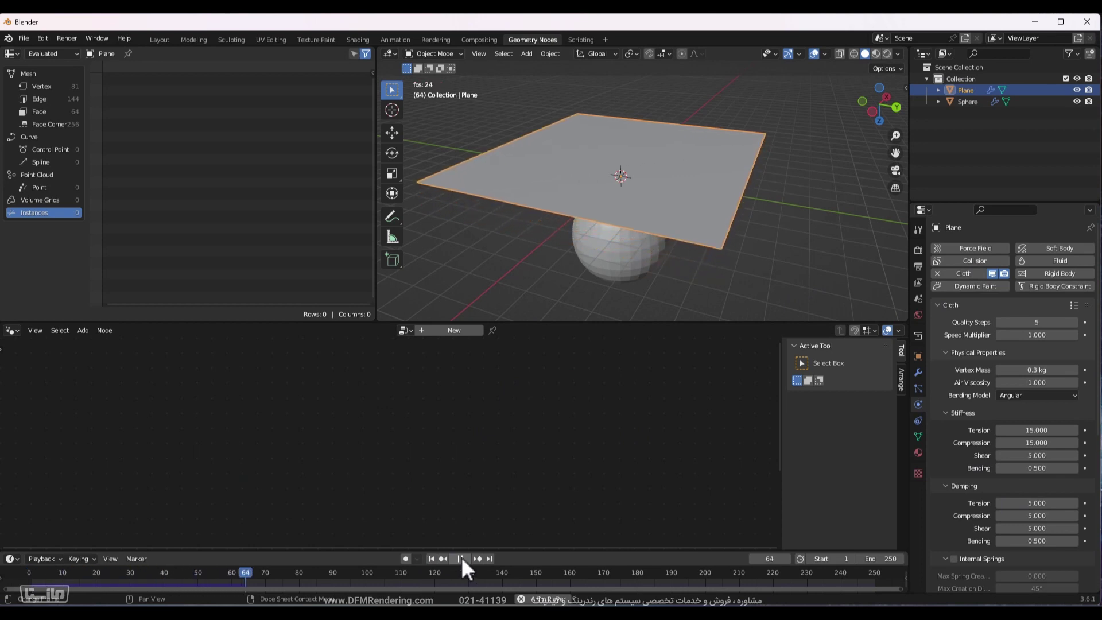
left_click(460, 558)
mouse_move(704, 180)
middle_mouse_down()
mouse_move(689, 294)
mouse_move(705, 188)
middle_mouse_up()
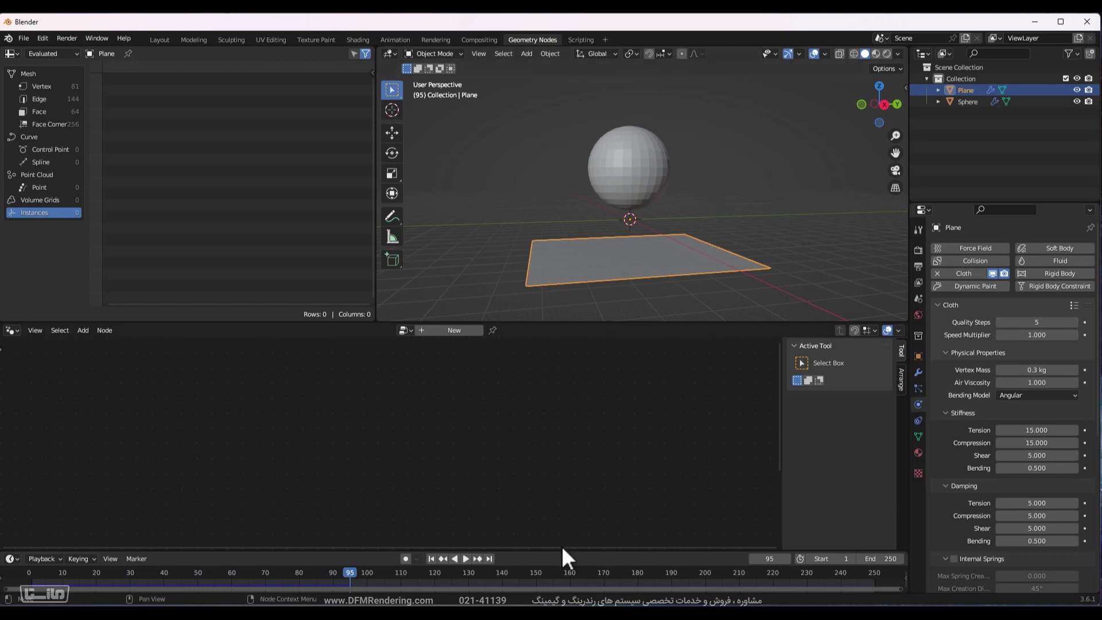
left_click(431, 558)
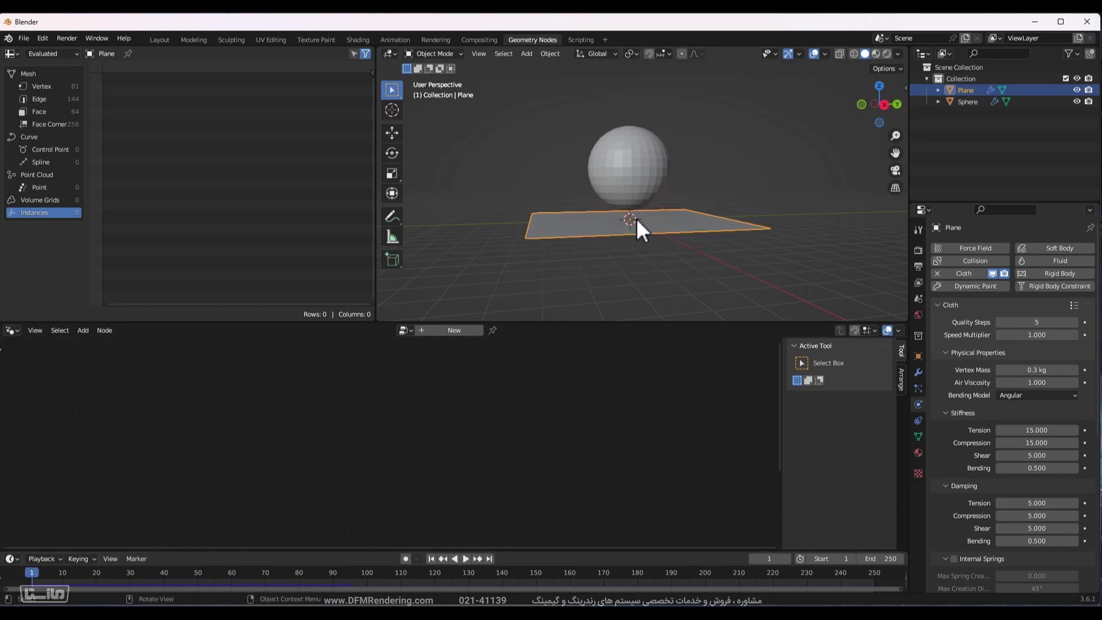
Move the plane about 60 m up along the Z axis, above the sphere, and start playing the cloth simulation.
key("g")
key("z")
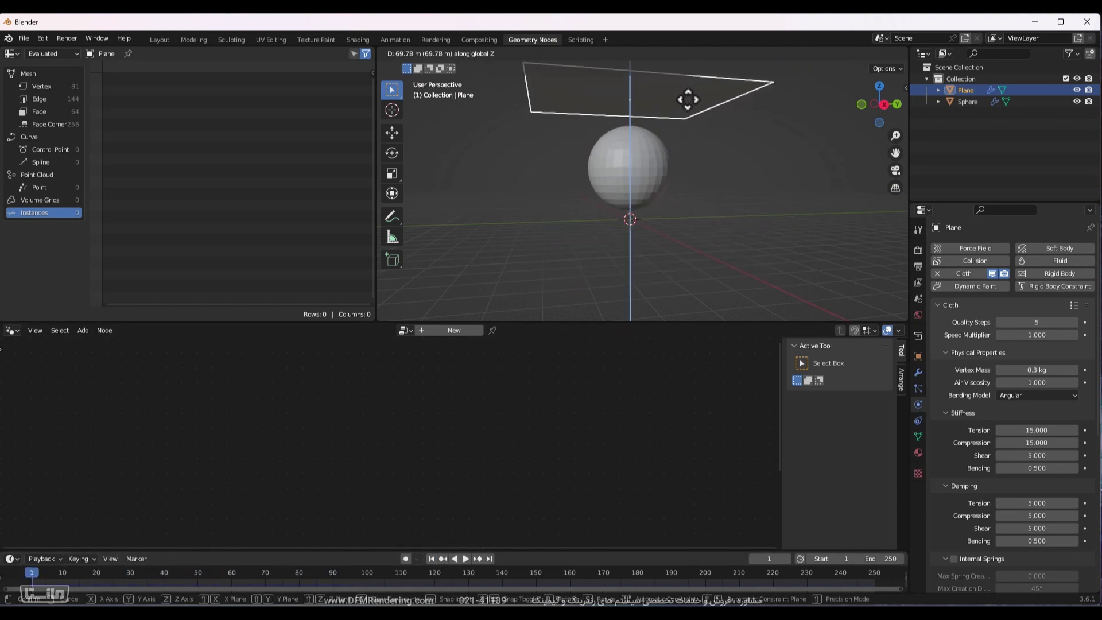
left_click(689, 113)
middle_click_drag(689, 113, 739, 283)
scroll(738, 283, "down", 3)
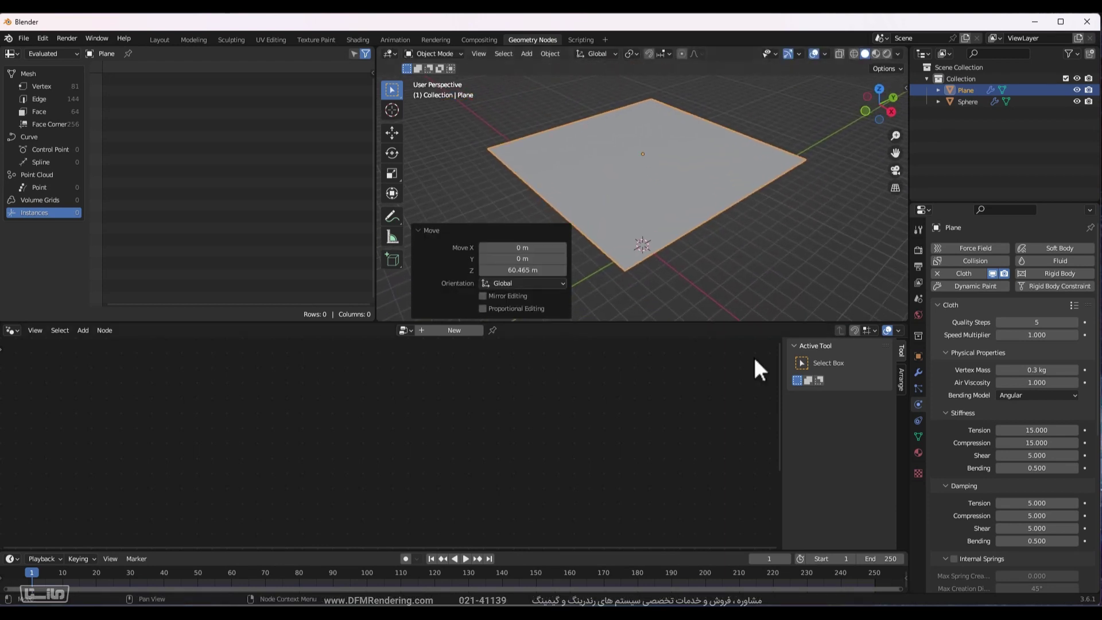
left_click(466, 559)
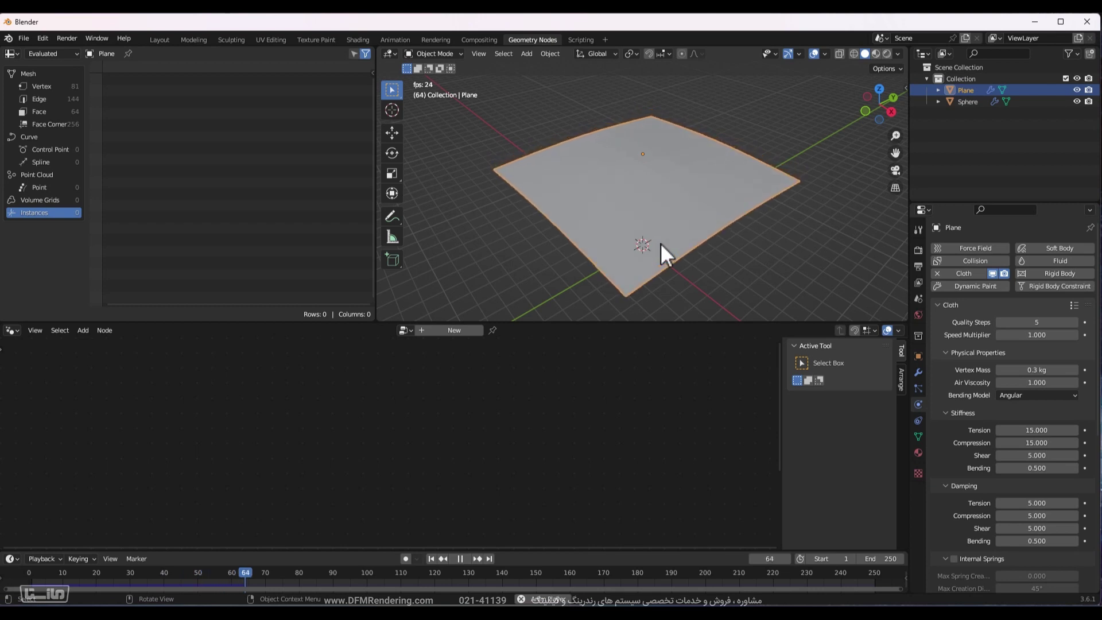
Subdivide the plane's mesh twice in Edit Mode with one cut each, and return to Object Mode.
key("Tab")
right_click(705, 189)
left_click(705, 190)
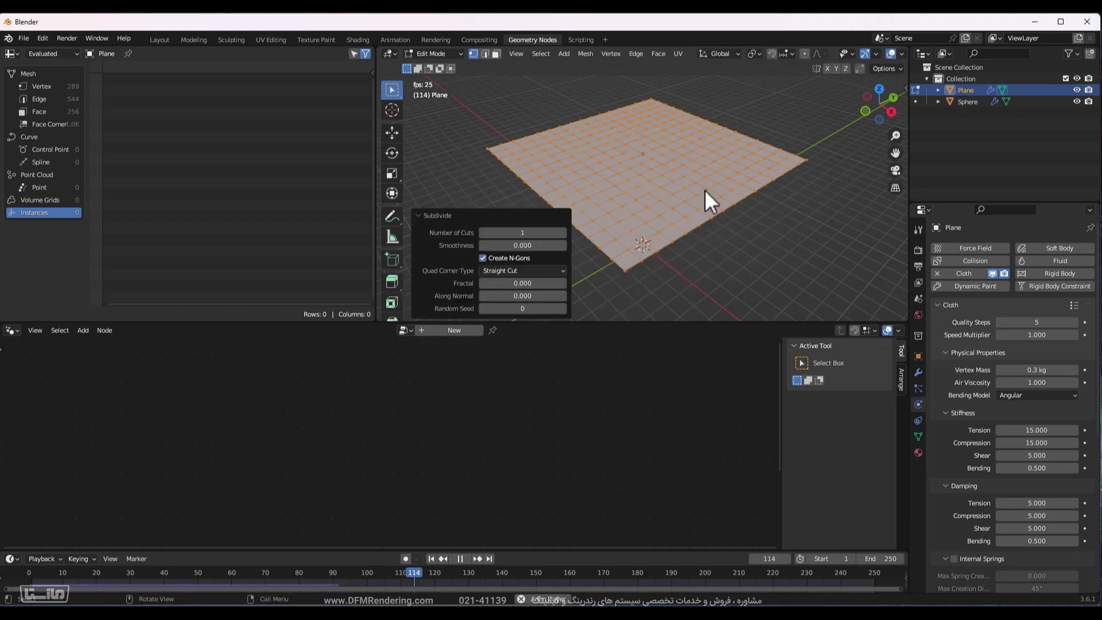
key("Tab")
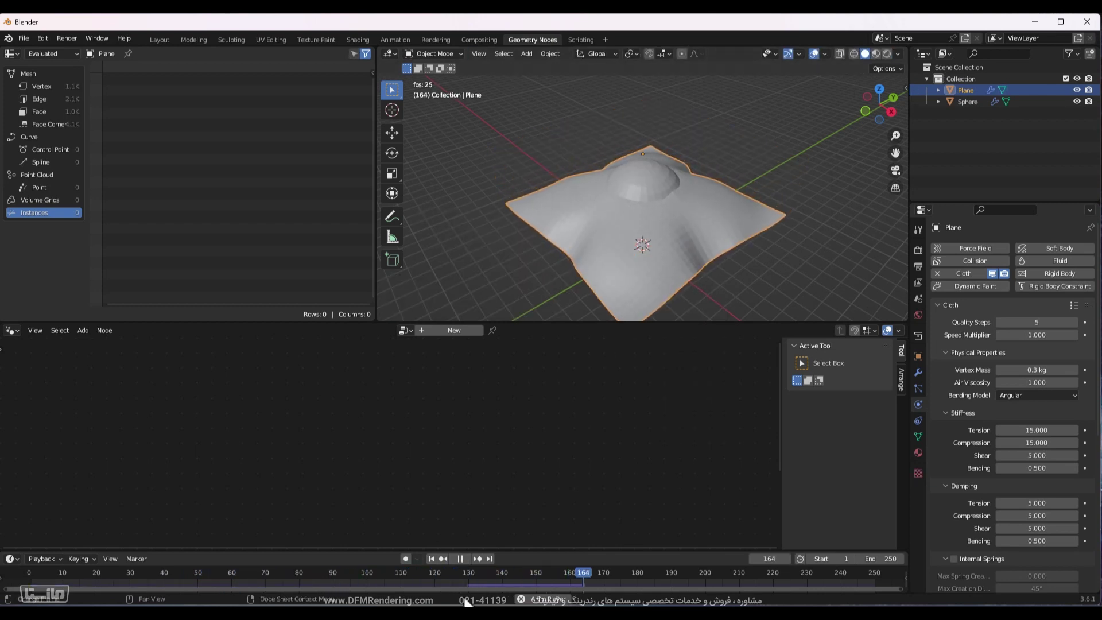
Replay the cloth simulation from the start, scrub back through the timeline, and stop playback around frame 131.
left_click(430, 557)
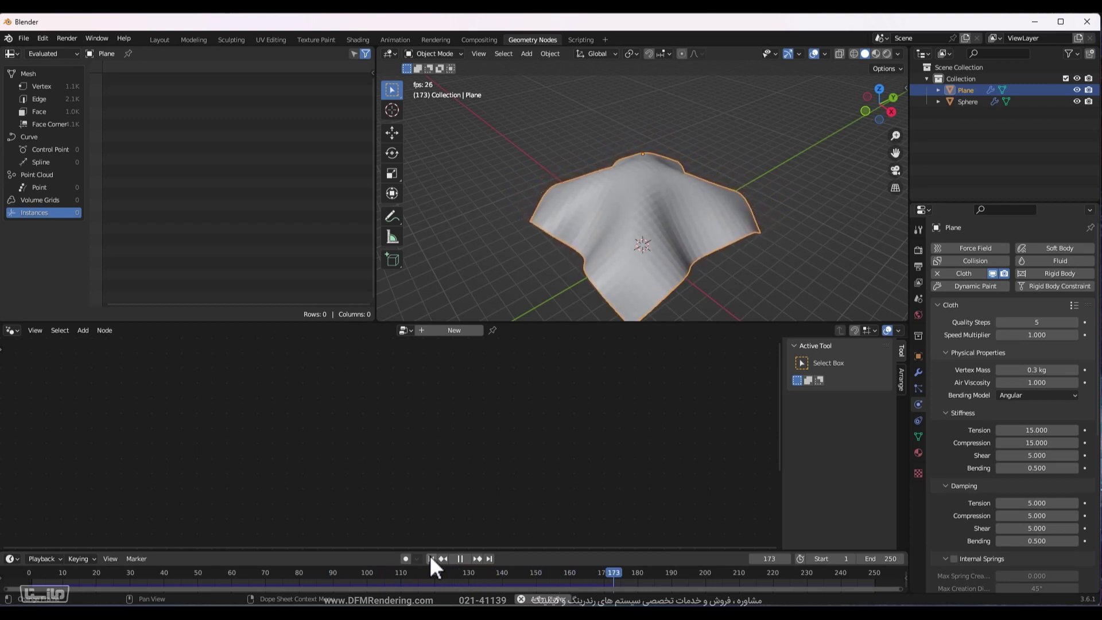
key("space")
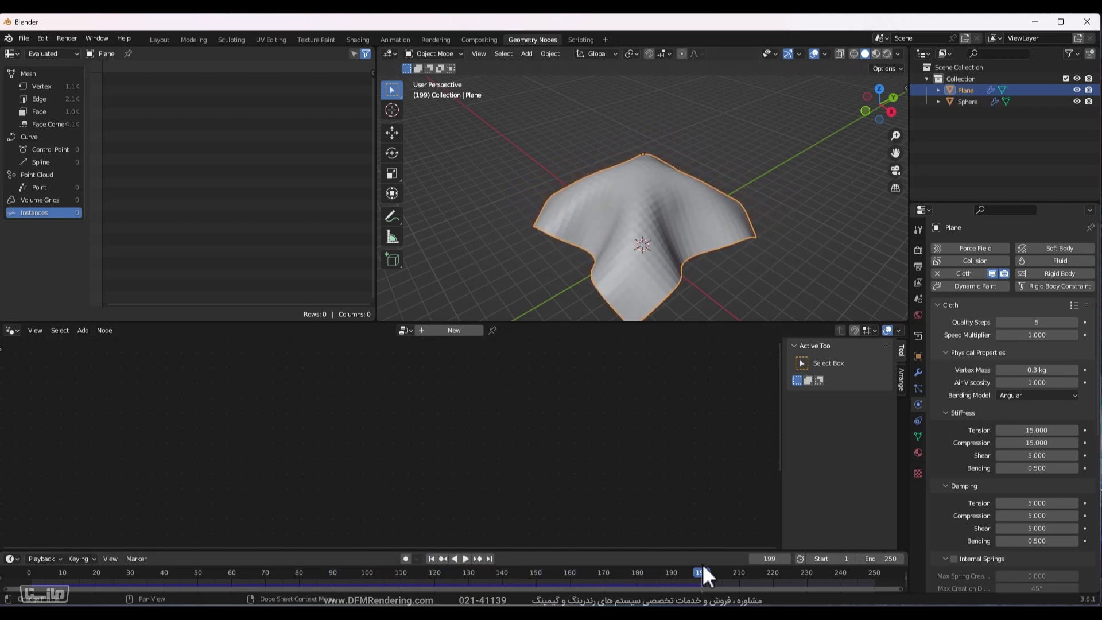
left_click_drag(702, 563, 397, 553)
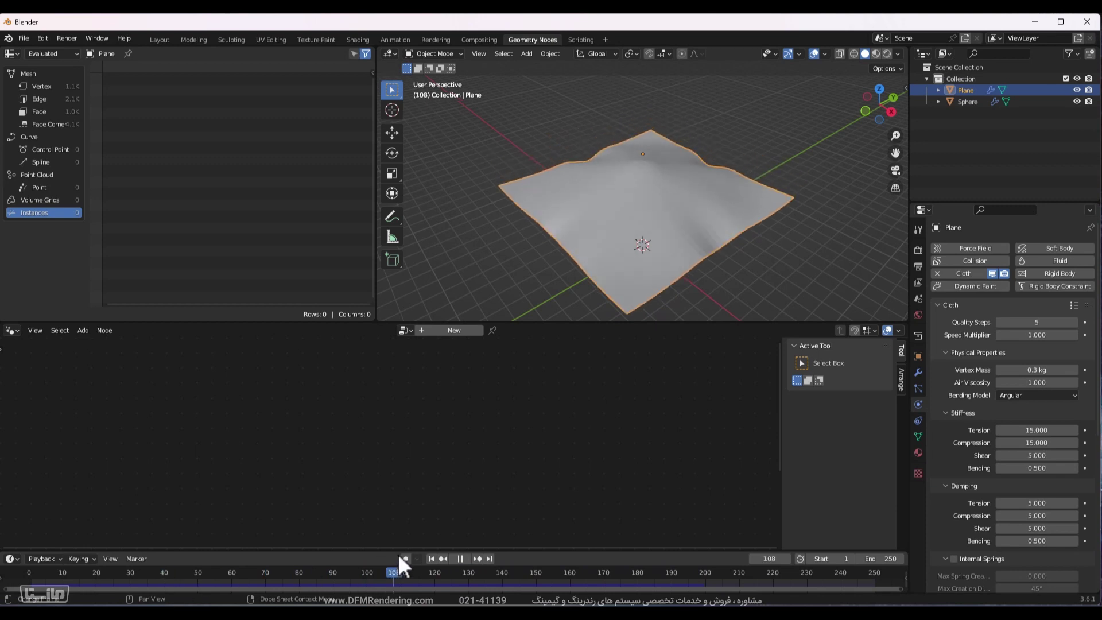
key("space")
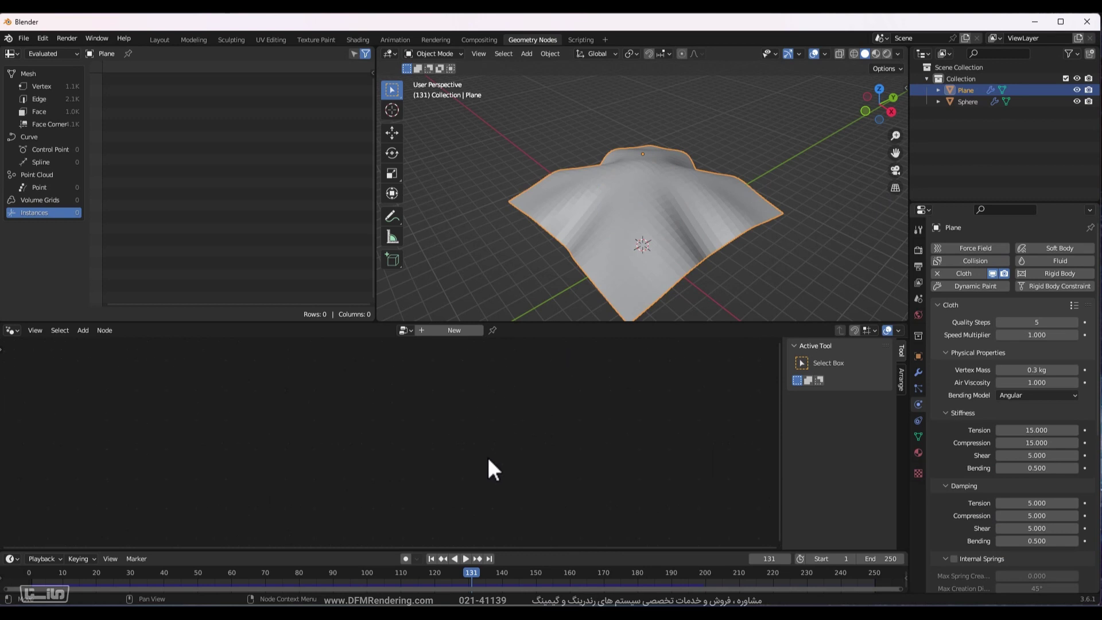
Select the draped plane and create a new geometry node tree on it.
left_click(791, 275)
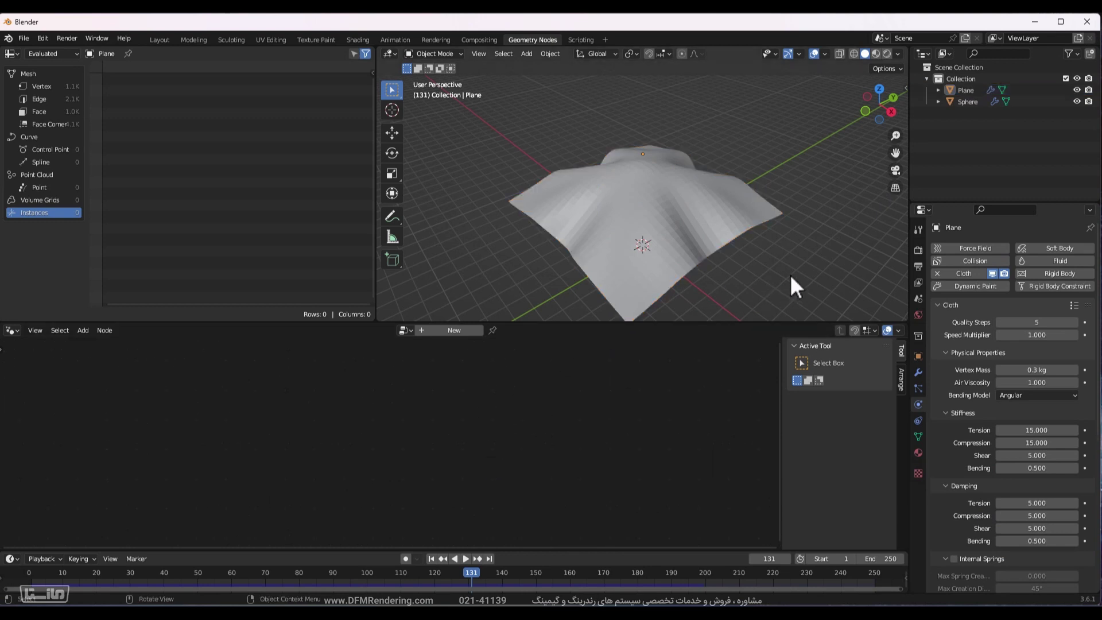
left_click(733, 240)
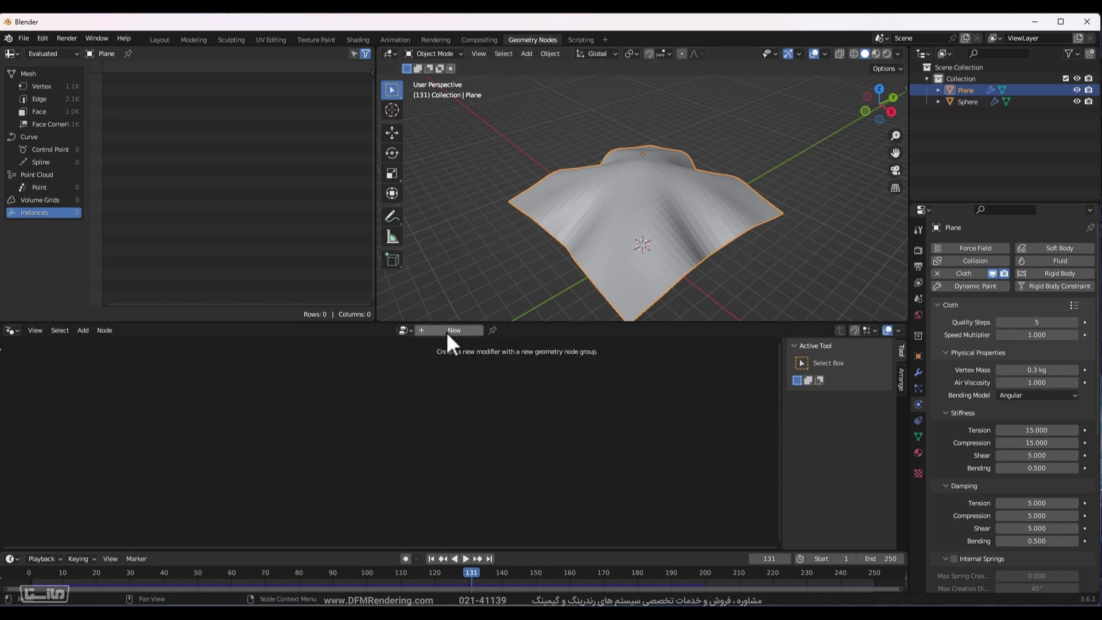
left_click(967, 102)
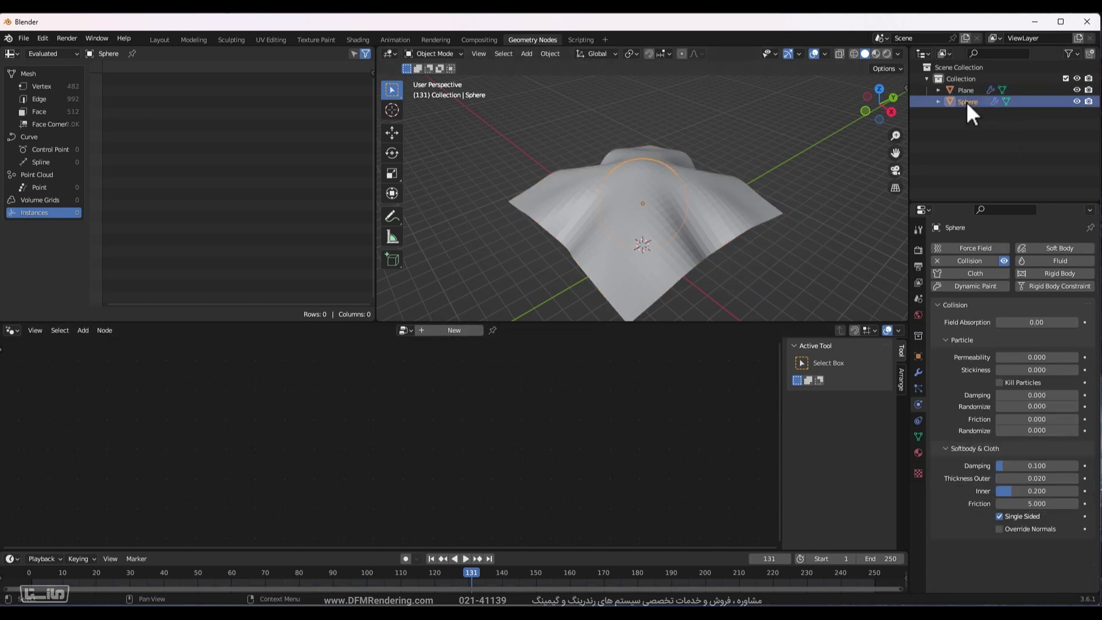
left_click(966, 88)
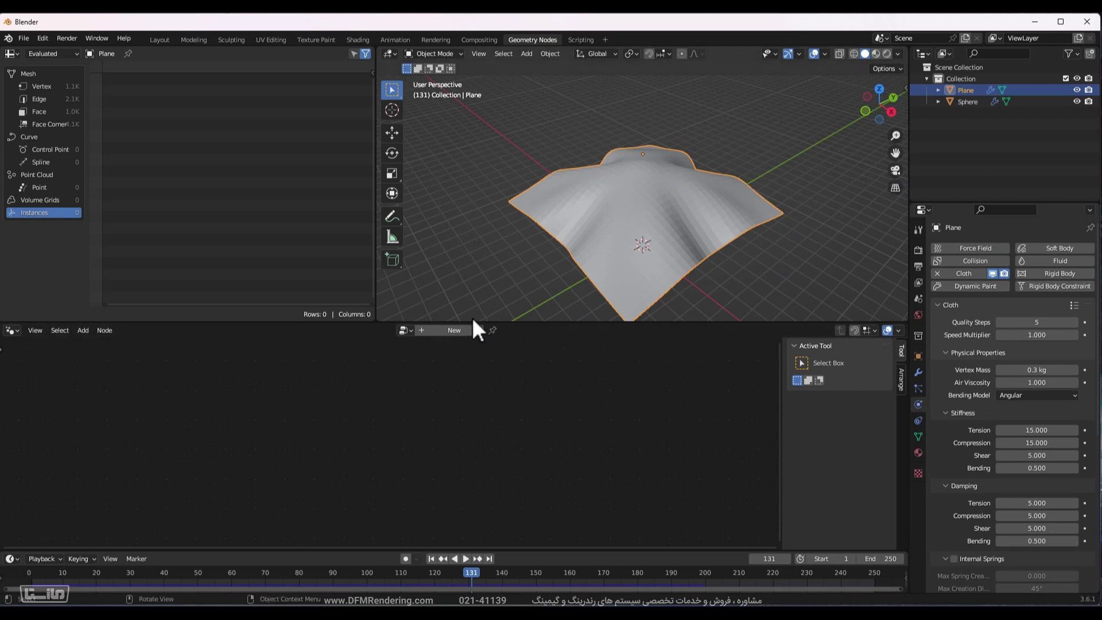
left_click(461, 330)
scroll(508, 445, "up", 4)
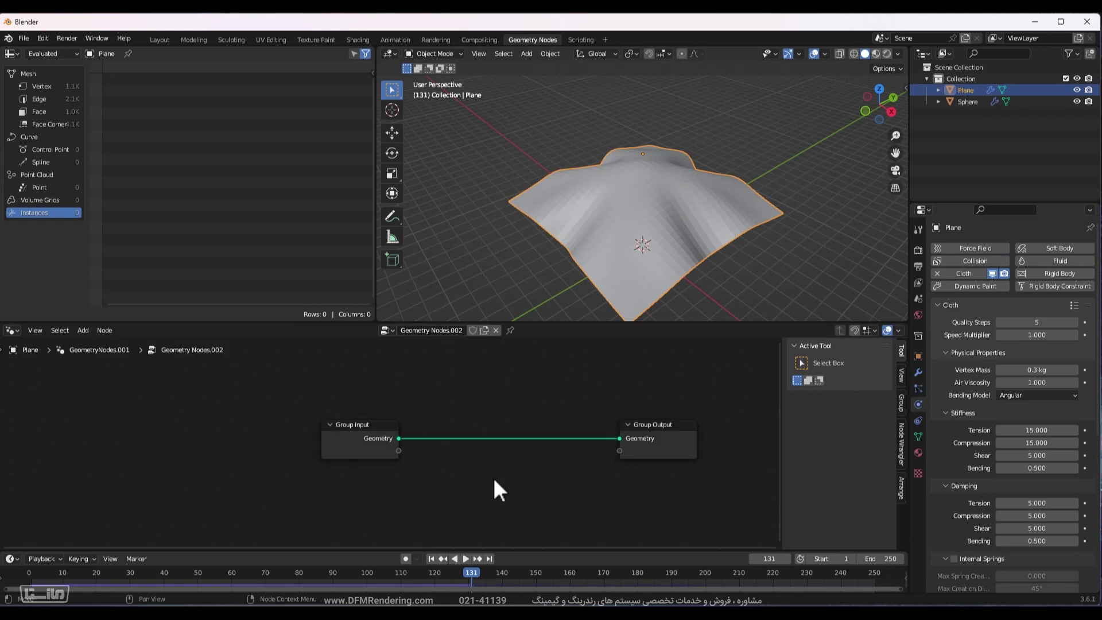
Add an Instance on Points node onto the link between the Group Input and Group Output nodes.
key("shift+a")
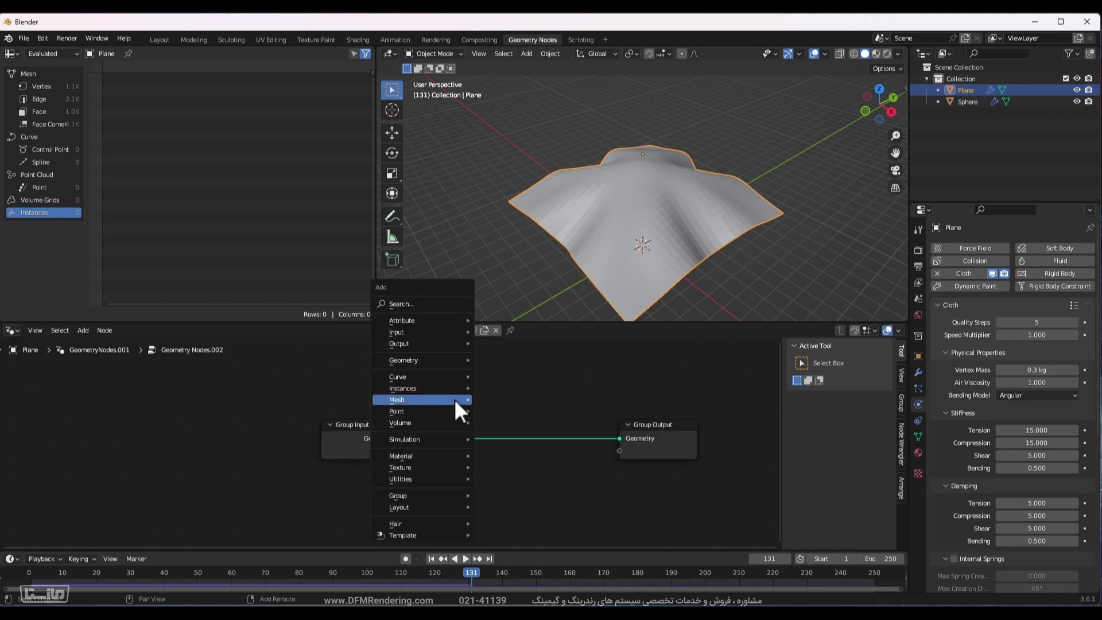
left_click(405, 305)
type("insta")
key("Down")
key("Down")
key("Down")
key("Down")
key("Down")
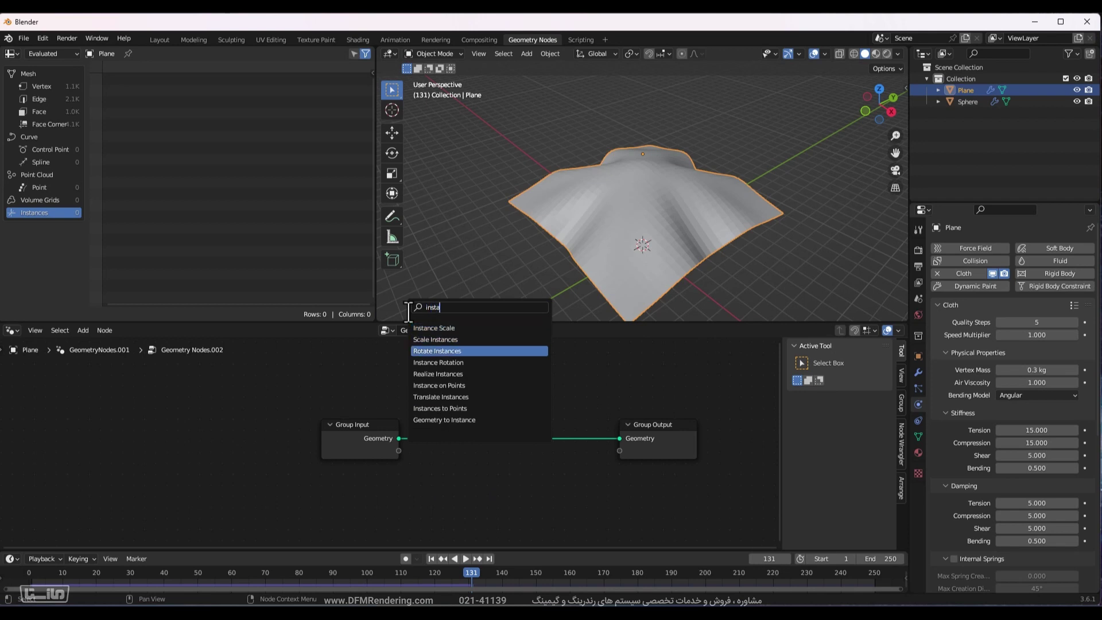
key("Return")
left_click(464, 408)
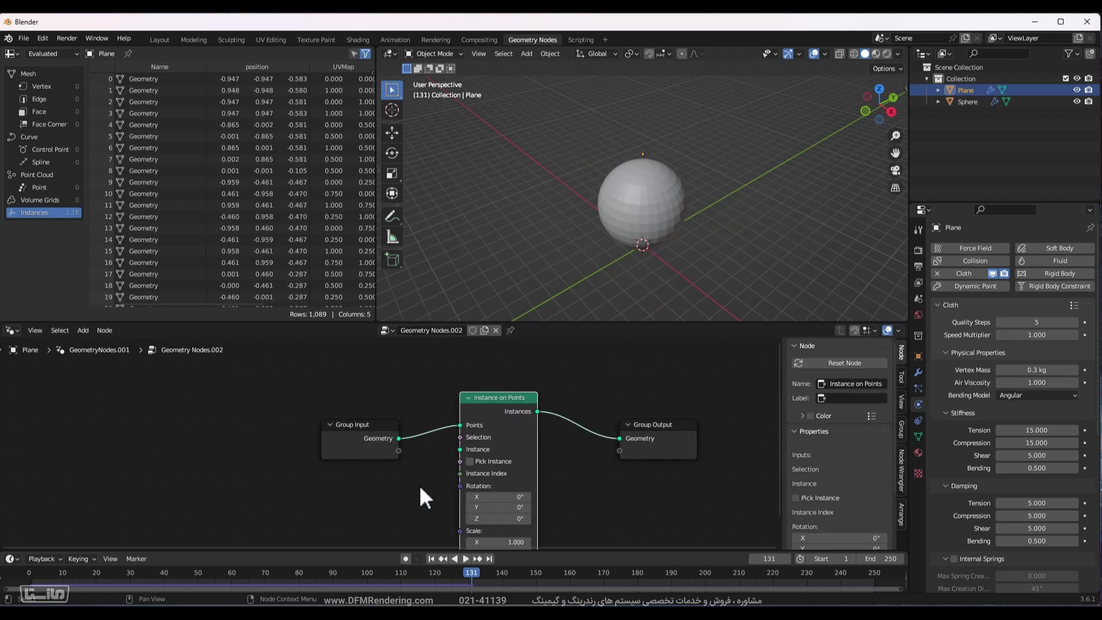
Add the "ajagh" group node and connect its Geometry output to the Instance input of Instance on Points.
key("shift+a")
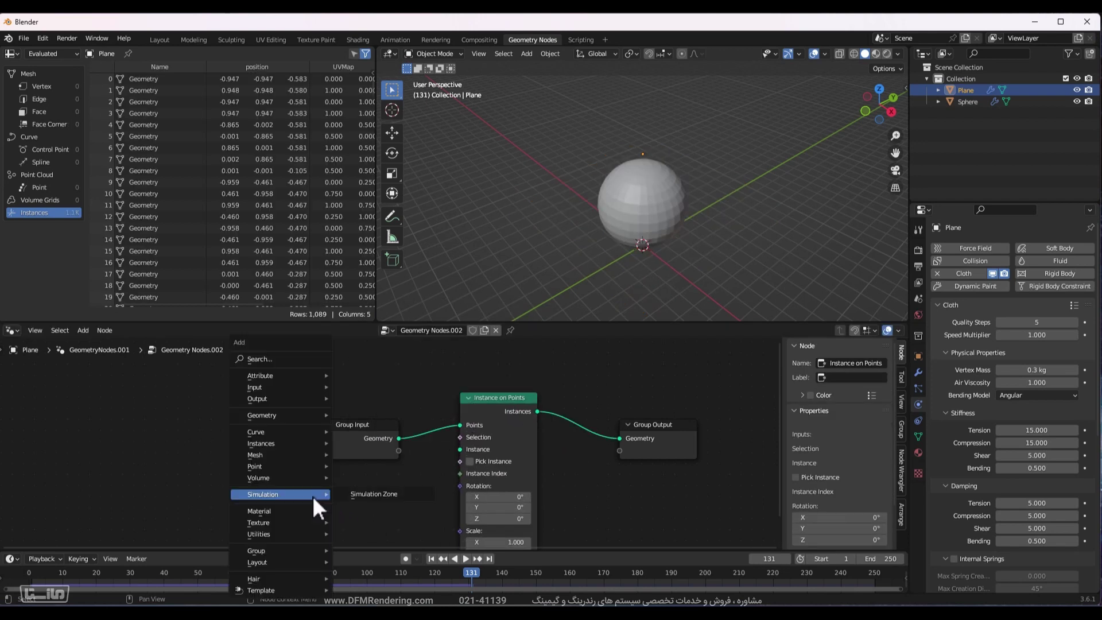
left_click(292, 369)
type("aja")
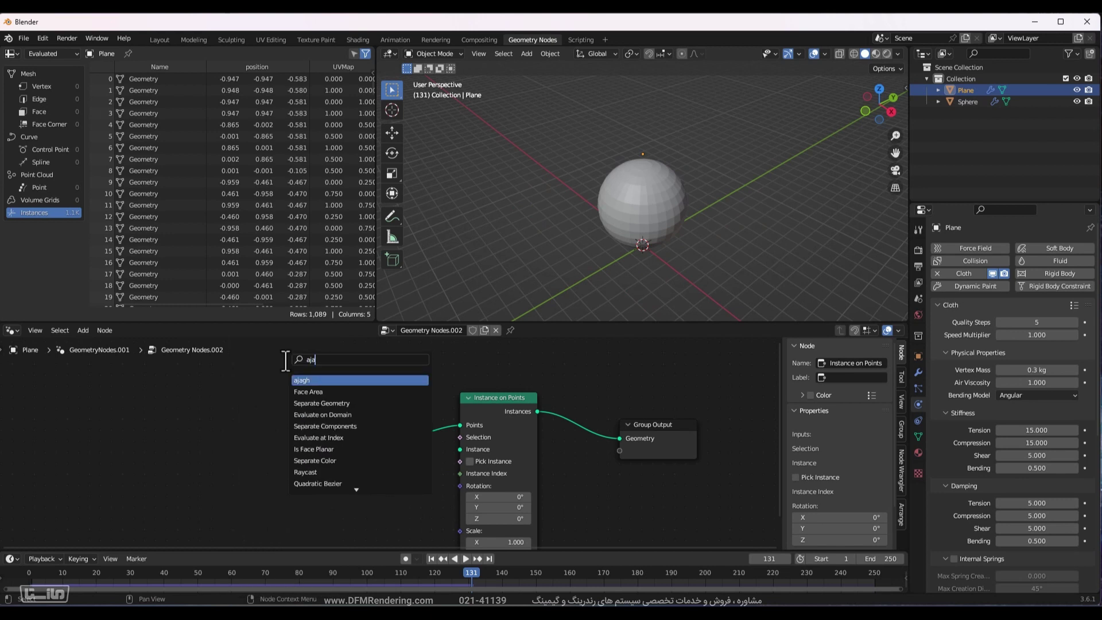
key("Return")
left_click(319, 484)
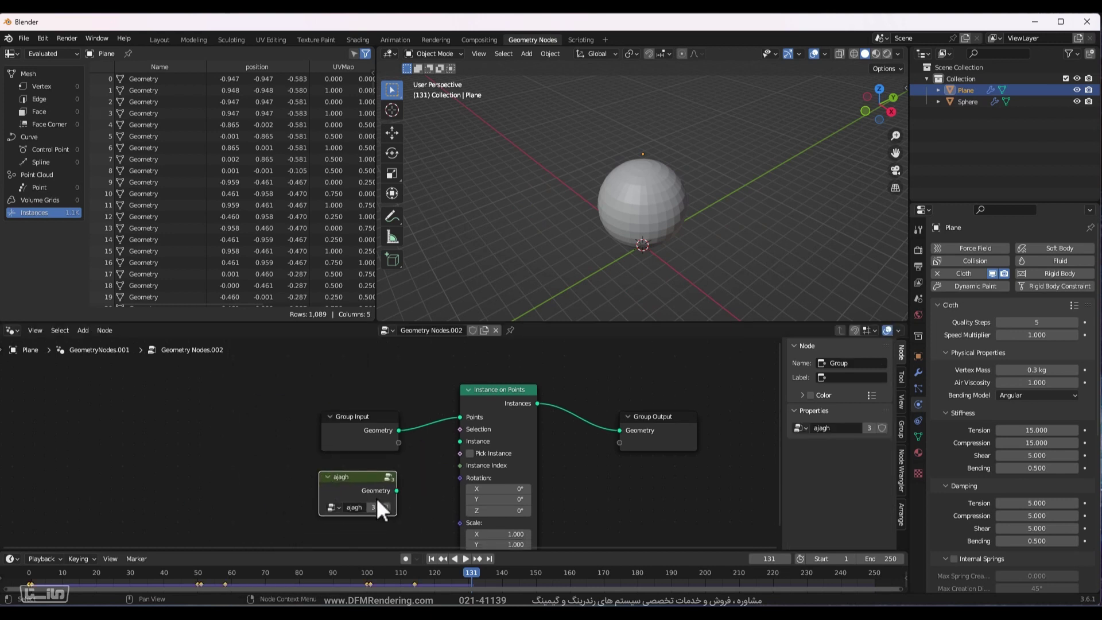
left_click_drag(399, 490, 404, 490)
left_click_drag(456, 445, 457, 443)
Set the Instance on Points scale to 0.01 on all three axes.
scroll(706, 428, "down", 3)
double_click(513, 450)
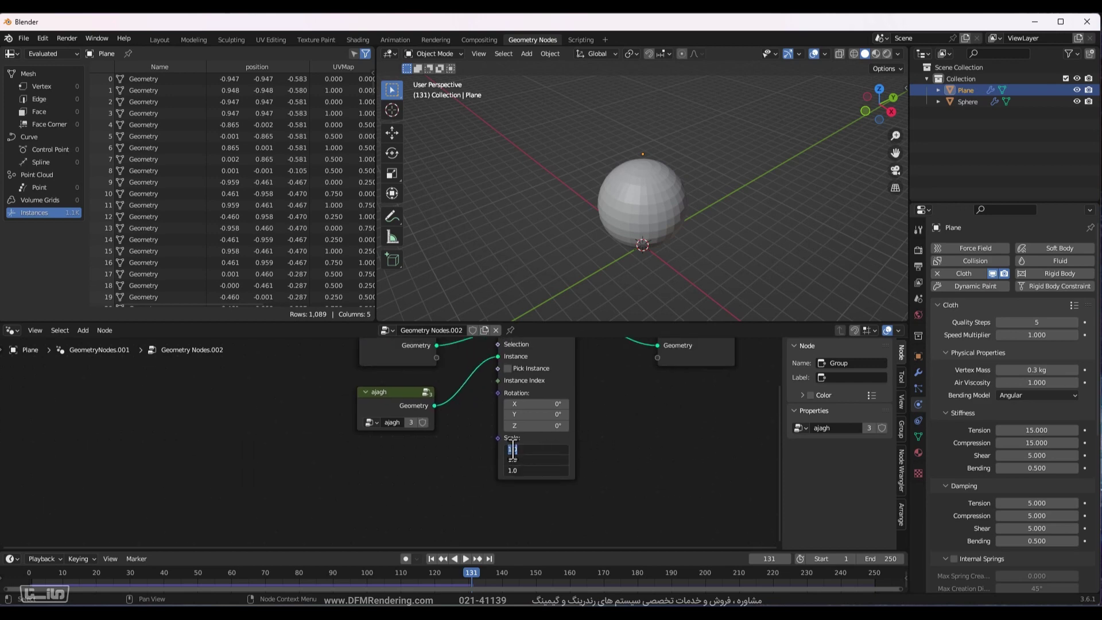
type(".01")
key("Return")
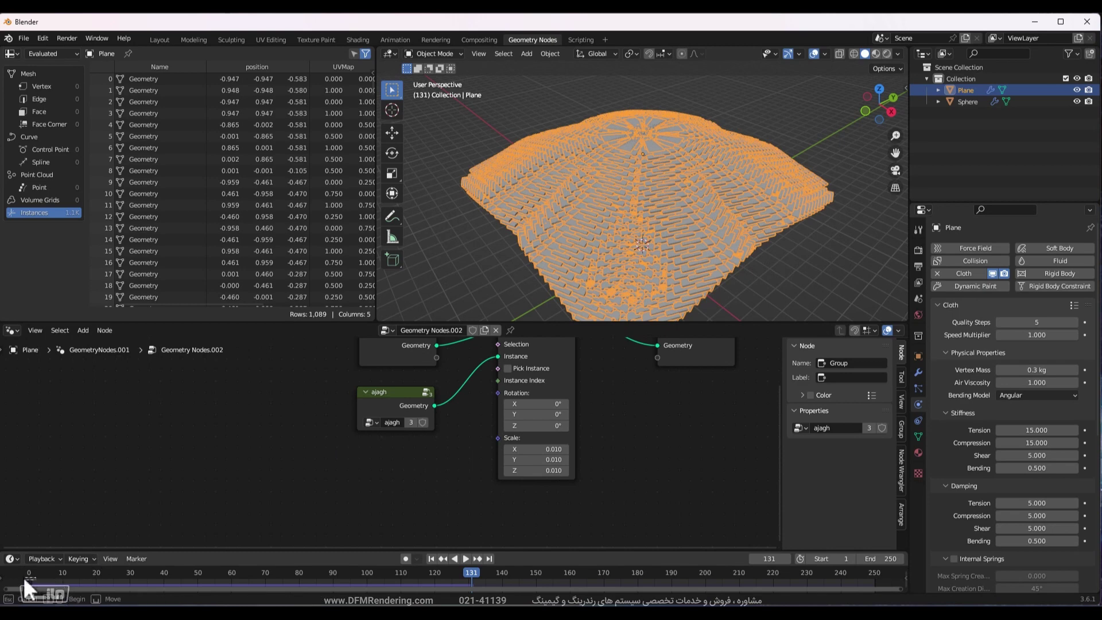
Play the simulation from the beginning of the timeline and examine the instances draping over the sphere up close.
left_click(39, 571)
key("space")
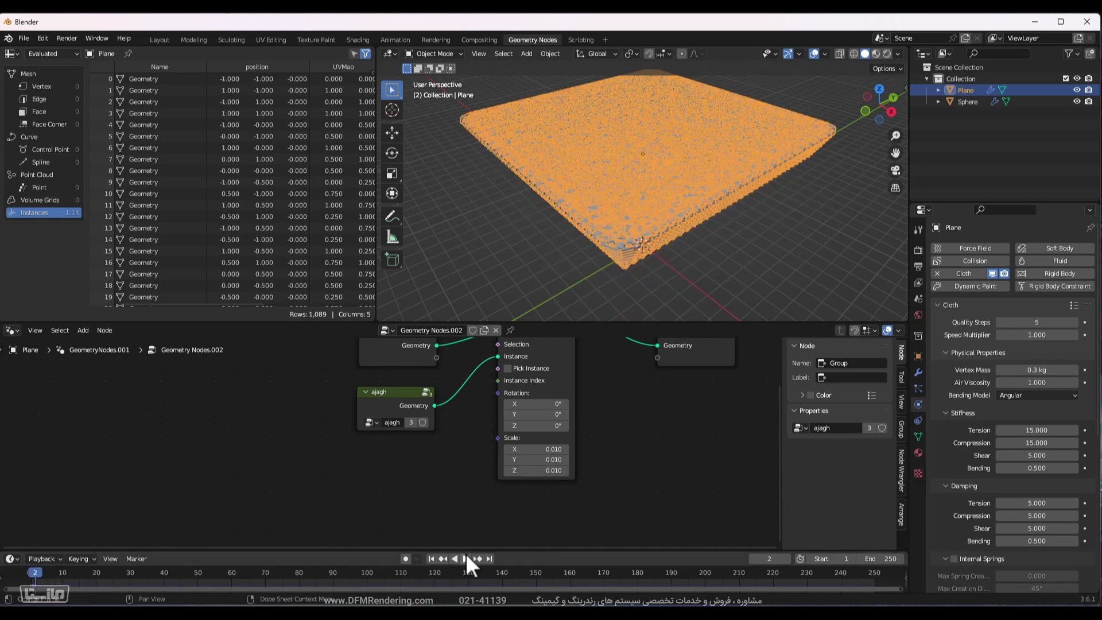
left_click(466, 558)
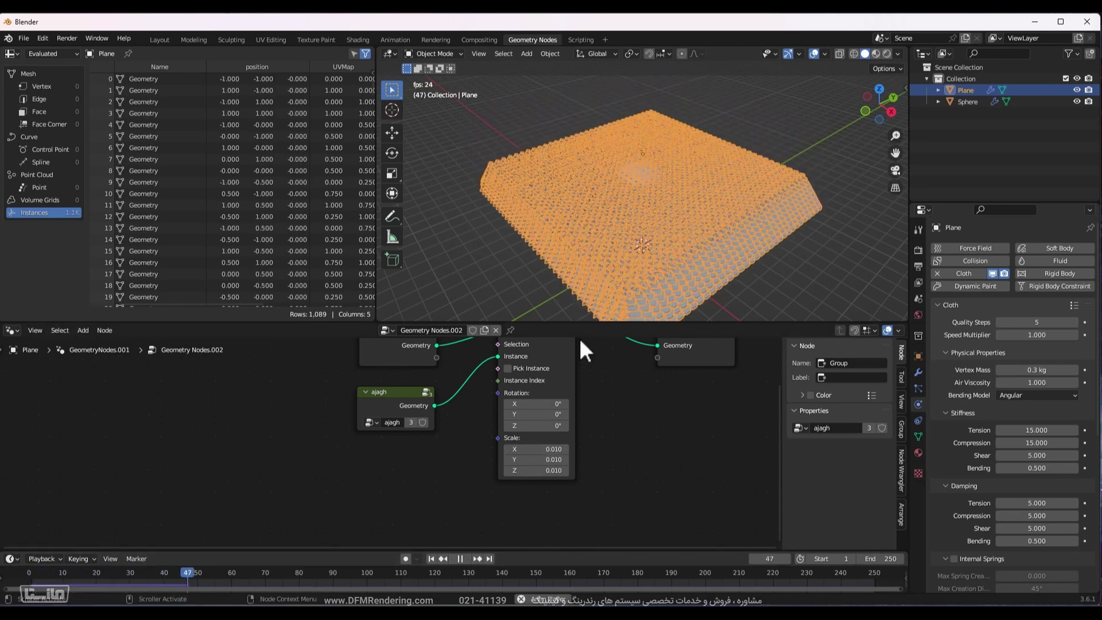
mouse_move(748, 195)
middle_mouse_down()
mouse_move(745, 141)
mouse_move(739, 177)
middle_mouse_up()
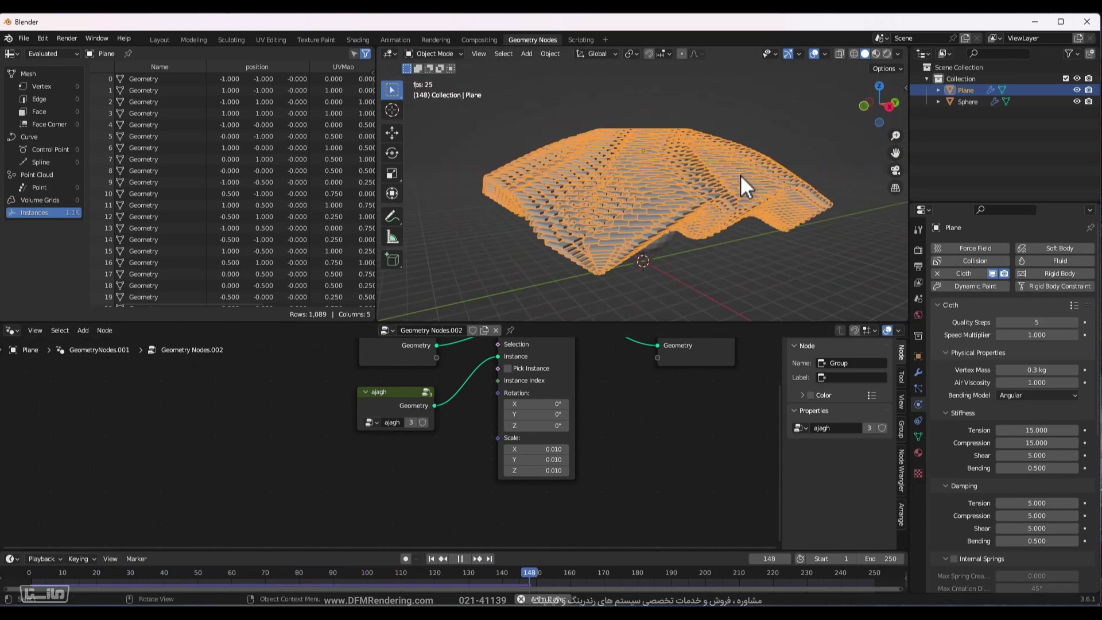
scroll(660, 258, "up", 8)
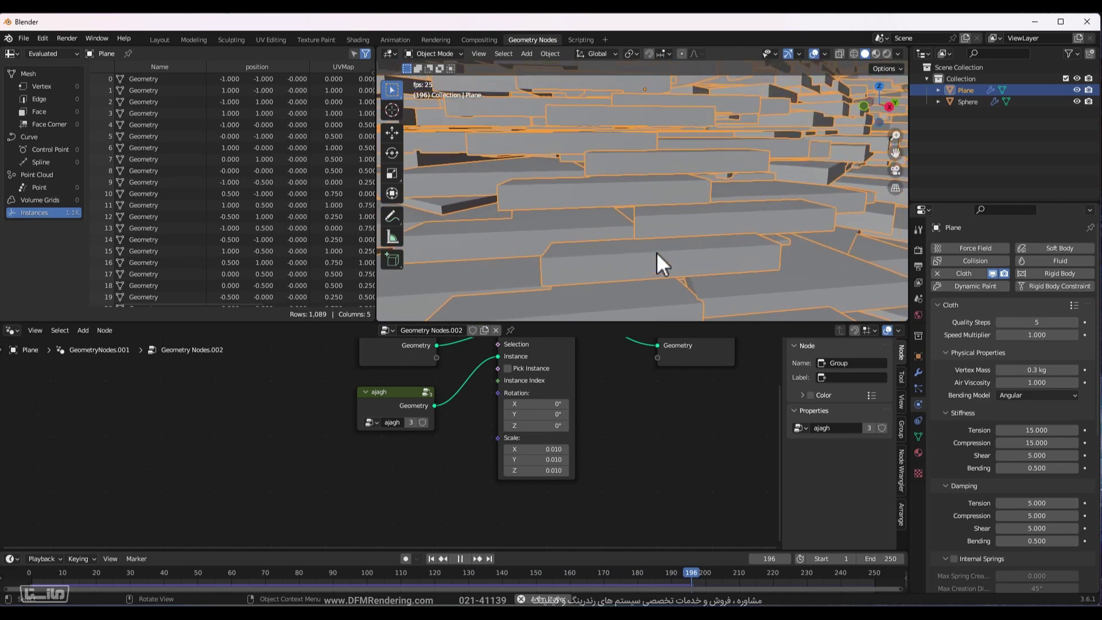
scroll(658, 255, "down", 8)
Reduce the Instance on Points scale to 0.001 on all three axes.
left_click_drag(545, 448, 546, 470)
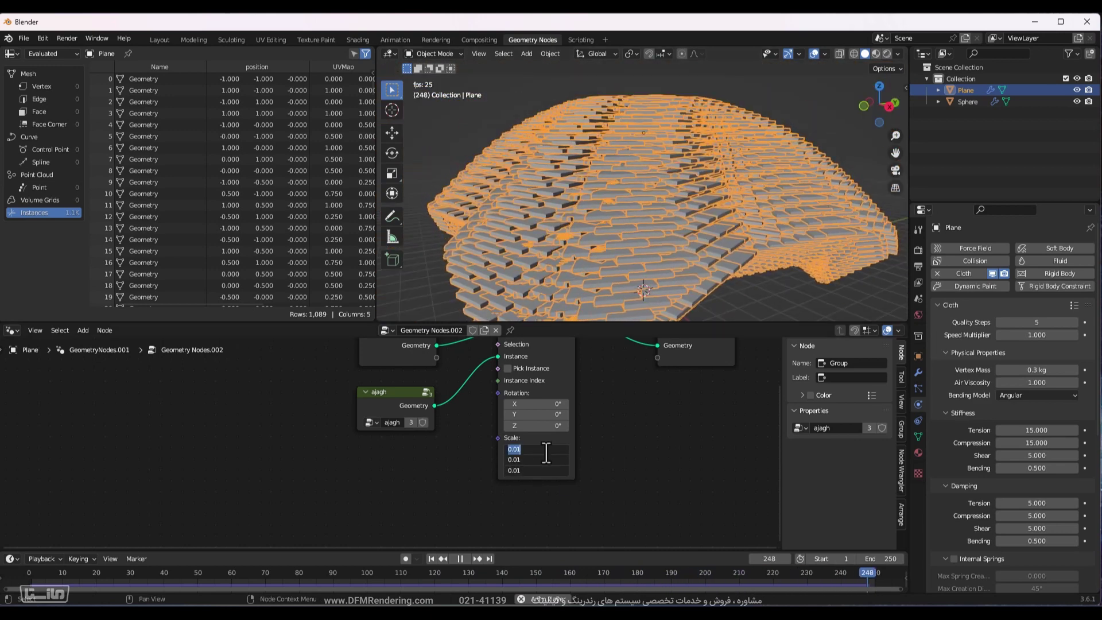
type("0.001")
key("Return")
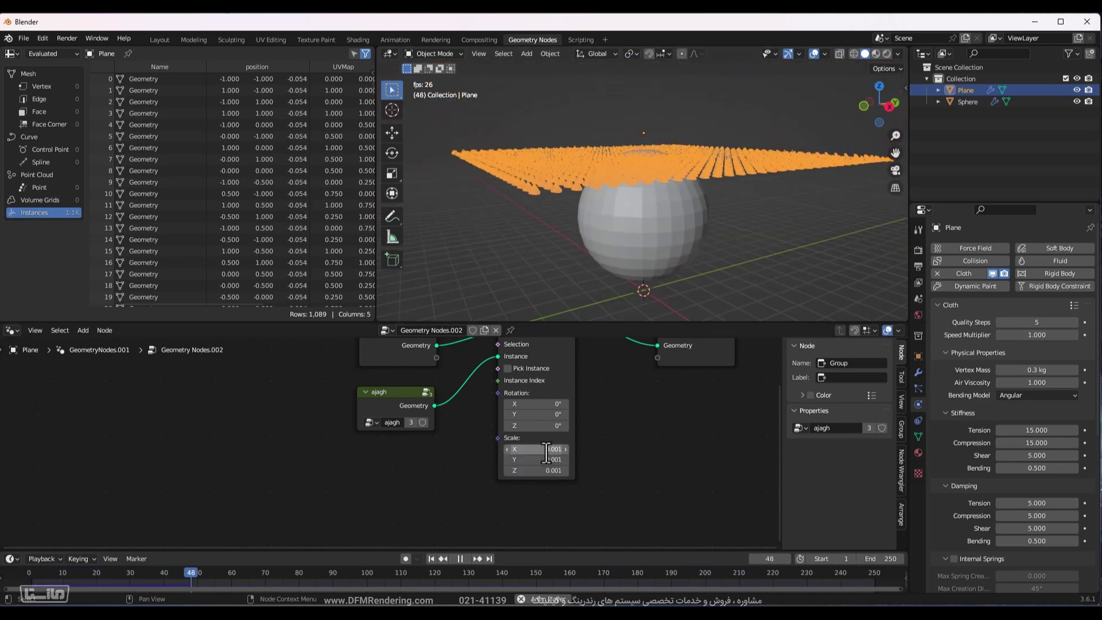
Set the Instance on Points scale to 0.005 on all axes, then pause playback to inspect the draped instances.
left_click_drag(532, 449, 533, 470)
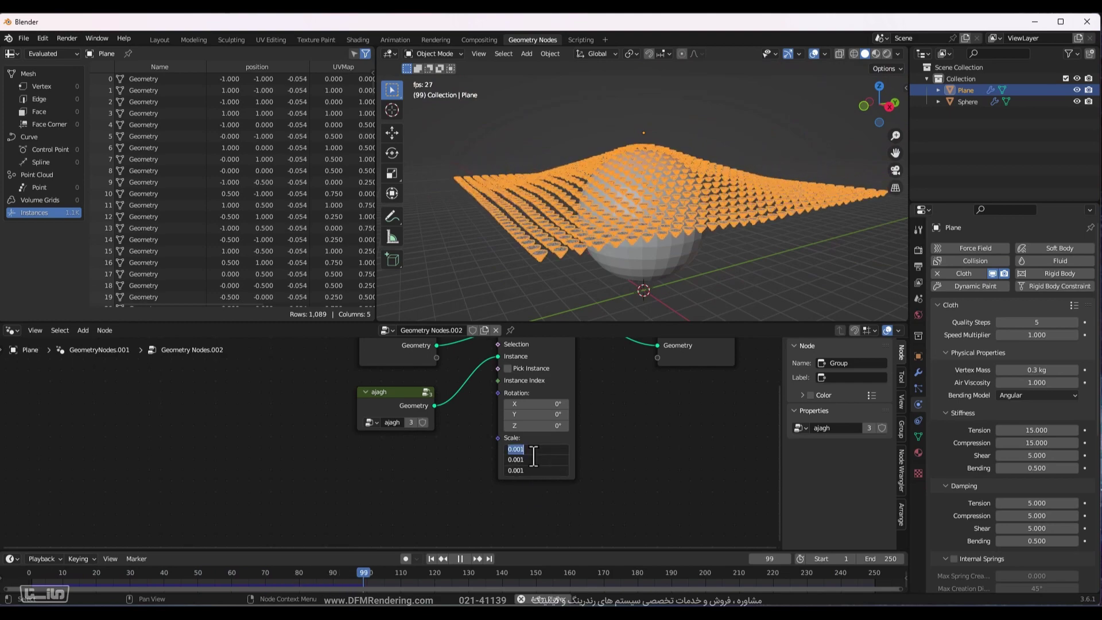
type("0.005")
key("Return")
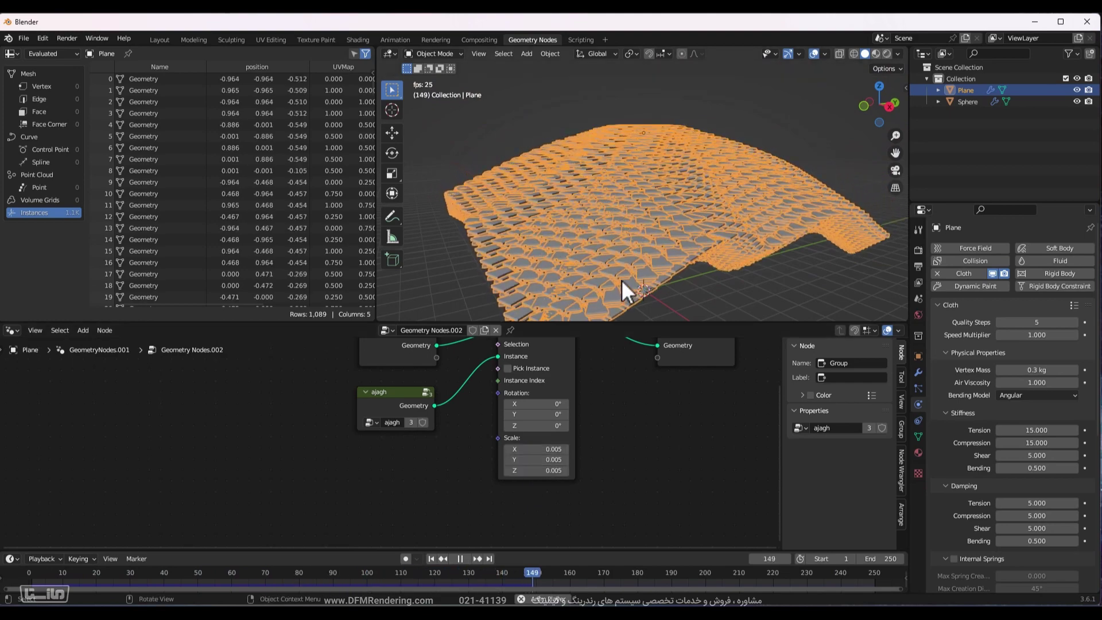
key("space")
middle_click_drag(652, 219, 778, 216)
scroll(777, 217, "up", 3)
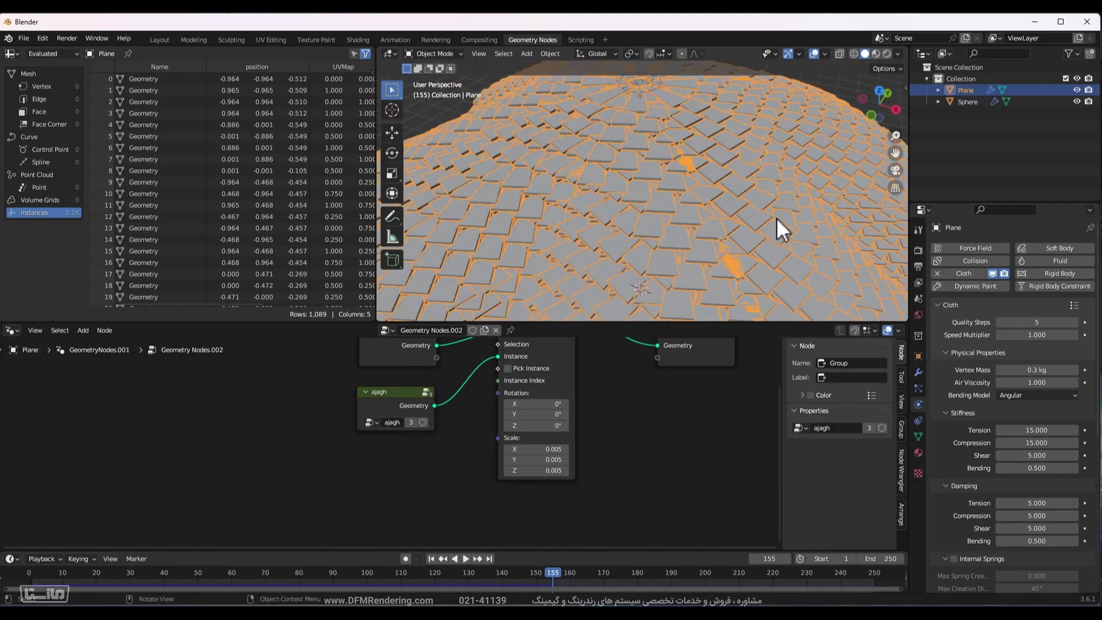
scroll(777, 219, "down", 4)
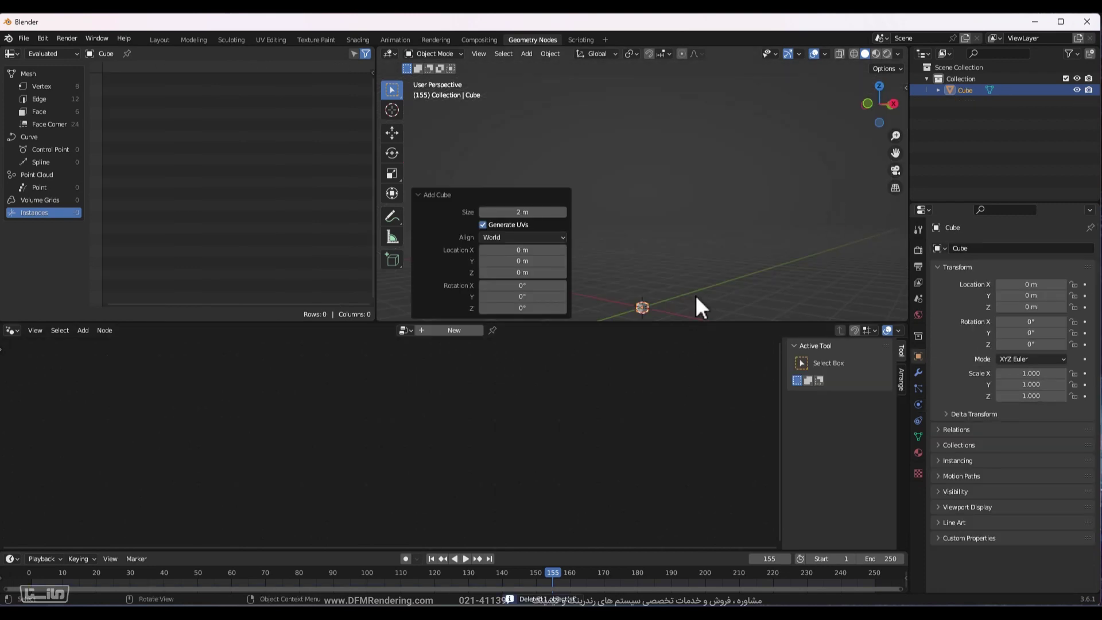
Frame the new cube in the viewport and create a new geometry node tree on it.
key("KP_Decimal")
scroll(704, 220, "down", 5)
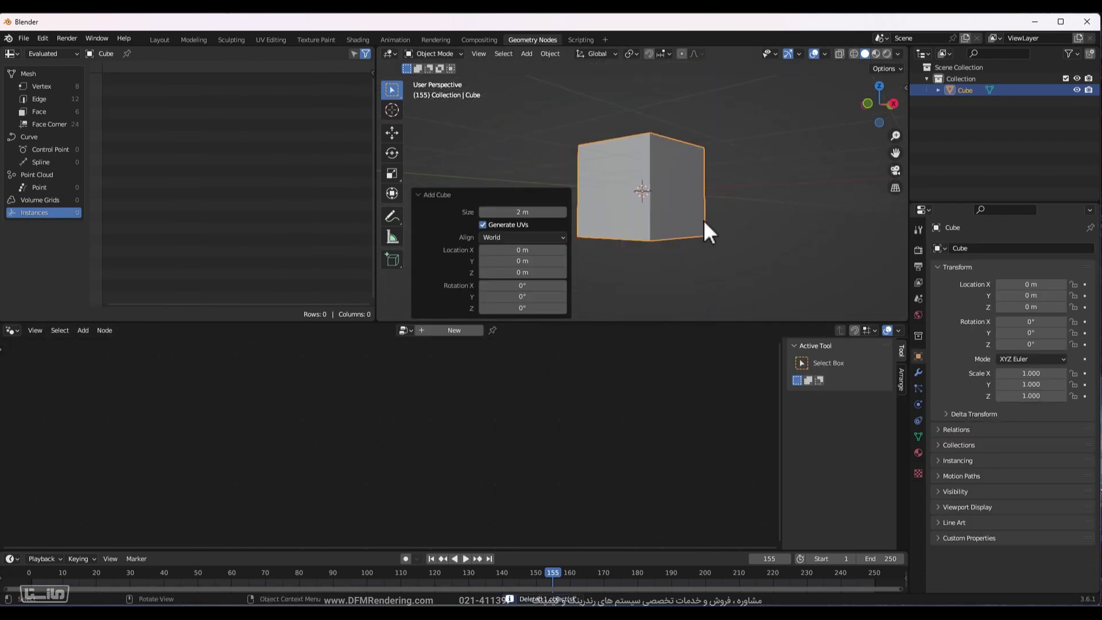
left_click(440, 331)
Add a Curve Line node and insert it on the link leading into the Group Output.
key("shift+a")
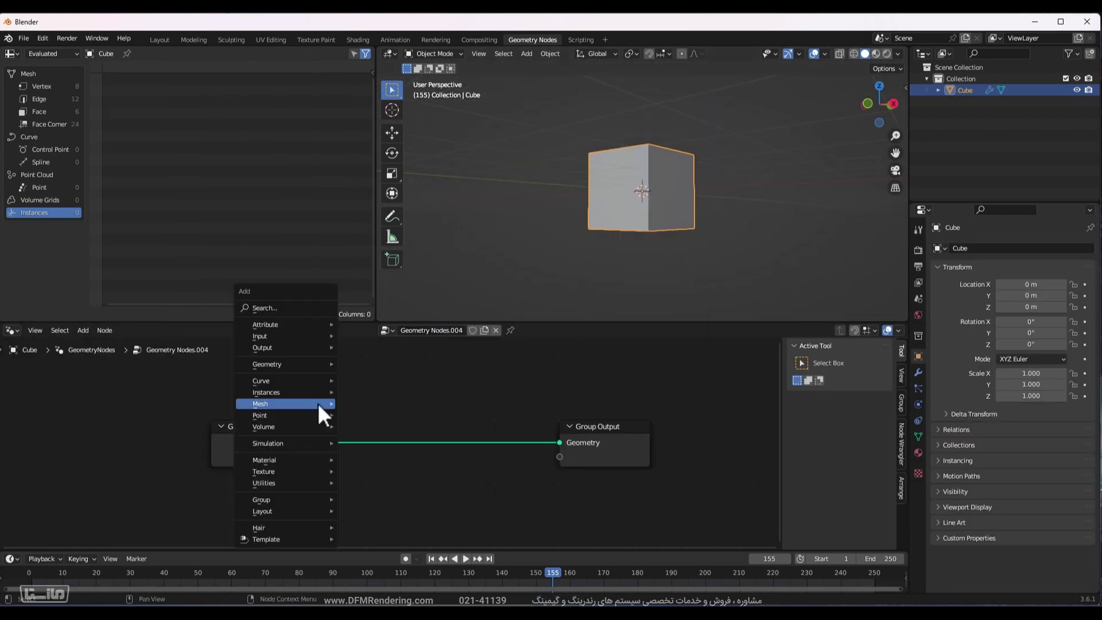
left_click(269, 309)
type("line")
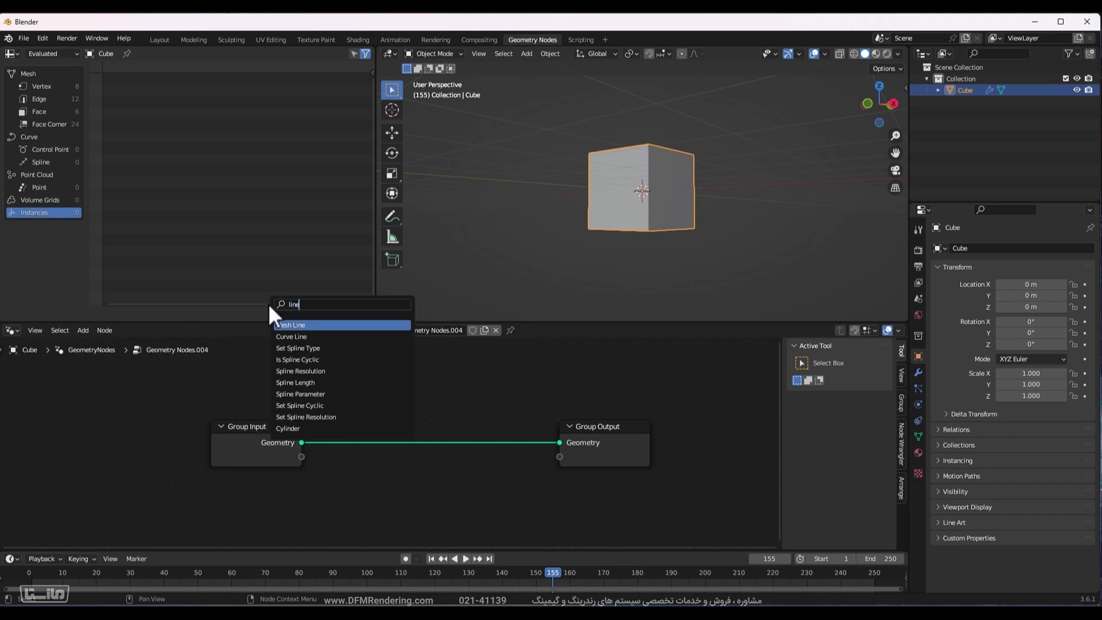
key("Down")
key("Return")
left_click(262, 449)
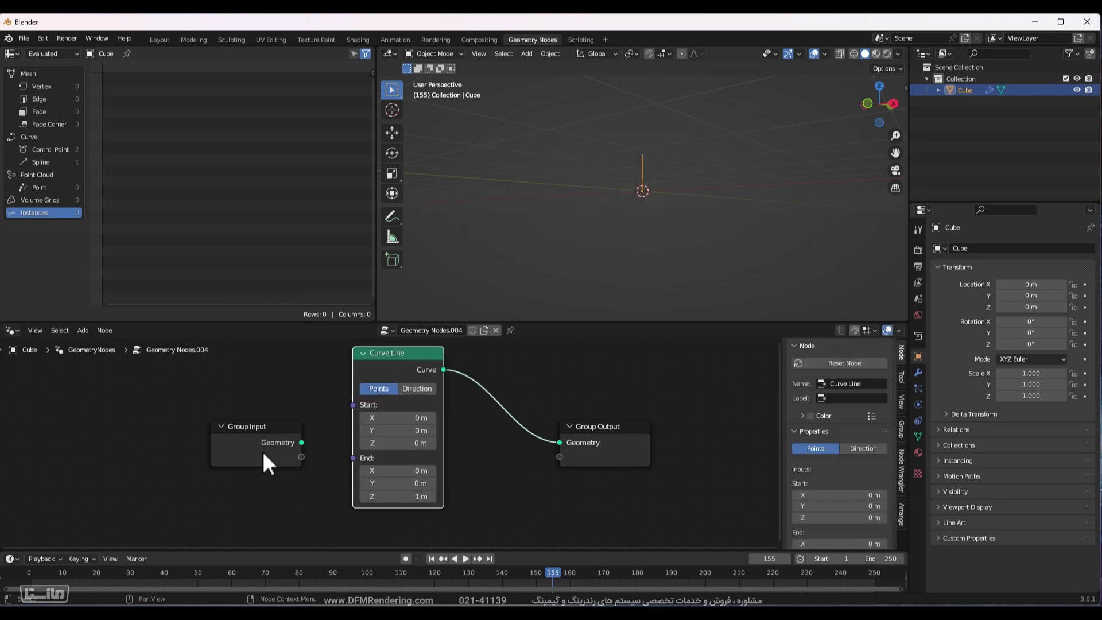
Delete the Group Input node and spread the Curve Line and Group Output nodes apart.
left_click(263, 453)
key("x")
left_click_drag(415, 363, 210, 394)
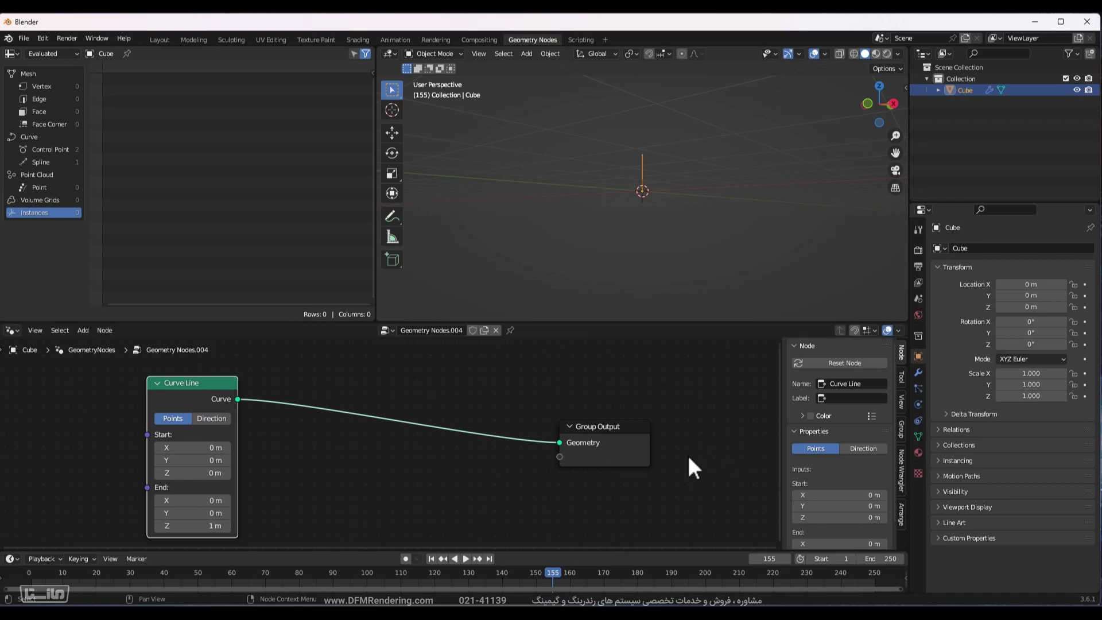
left_click_drag(628, 430, 731, 389)
Insert a Resample Curve node between the Curve Line and the Group Output.
middle_click_drag(721, 174, 697, 204)
key("shift+a")
left_click(258, 368)
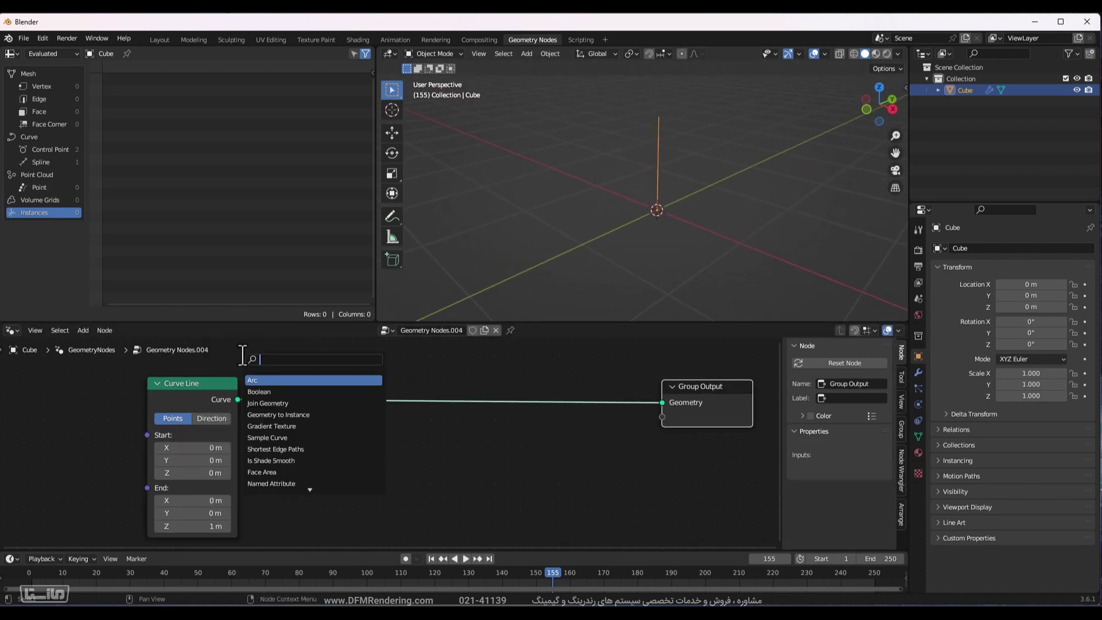
type("resample")
key("Return")
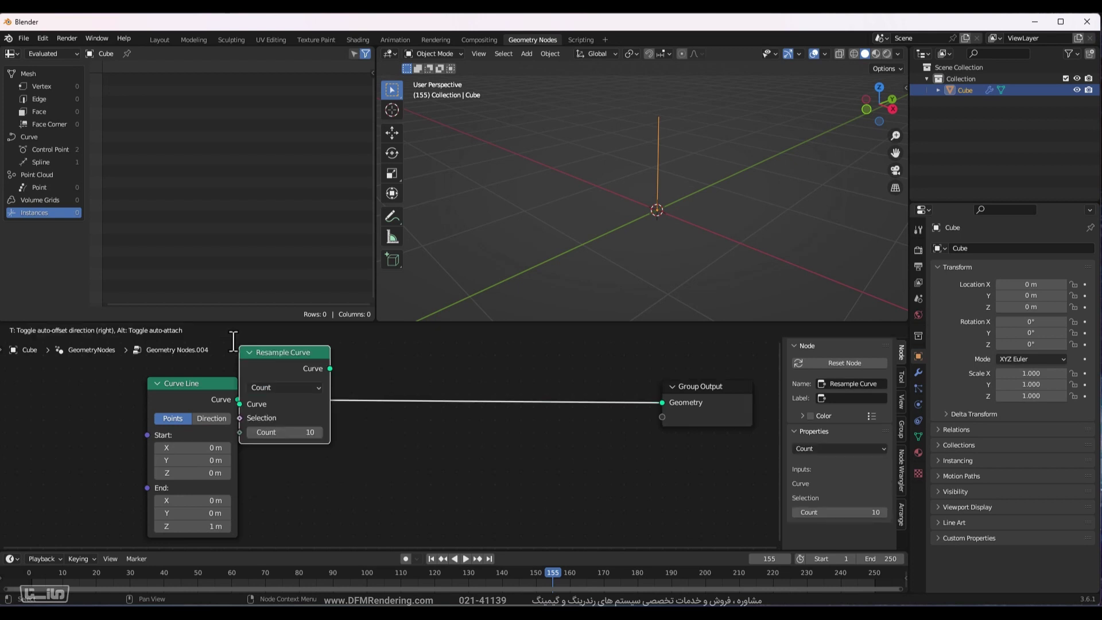
left_click(282, 411)
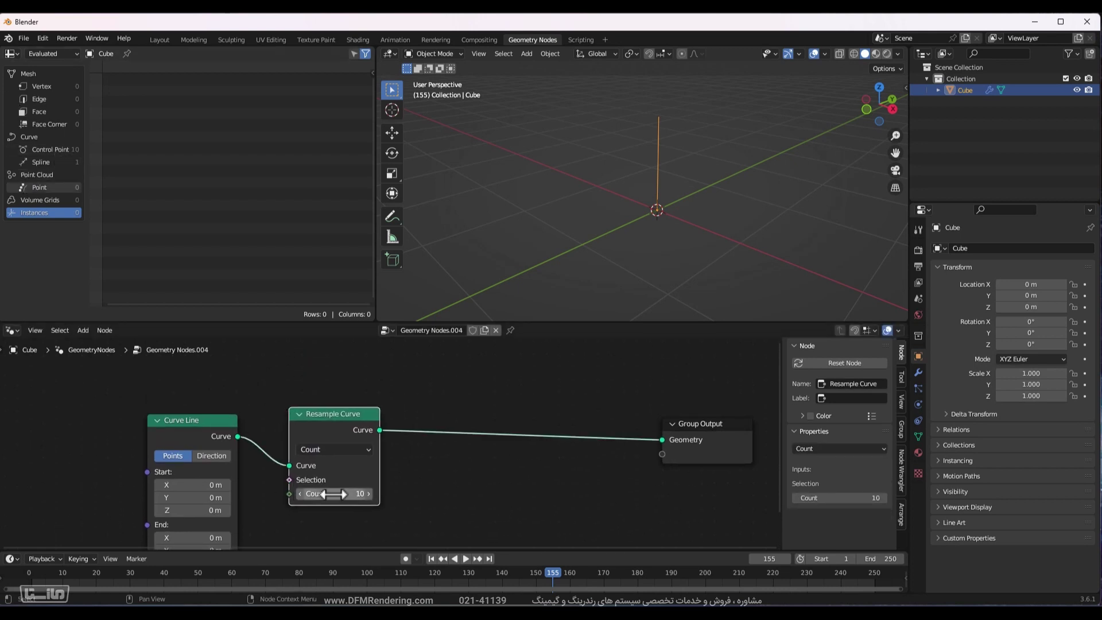
Make room in the node tree and insert a Curve to Mesh node between Resample Curve and Group Output.
left_click_drag(724, 424, 744, 407)
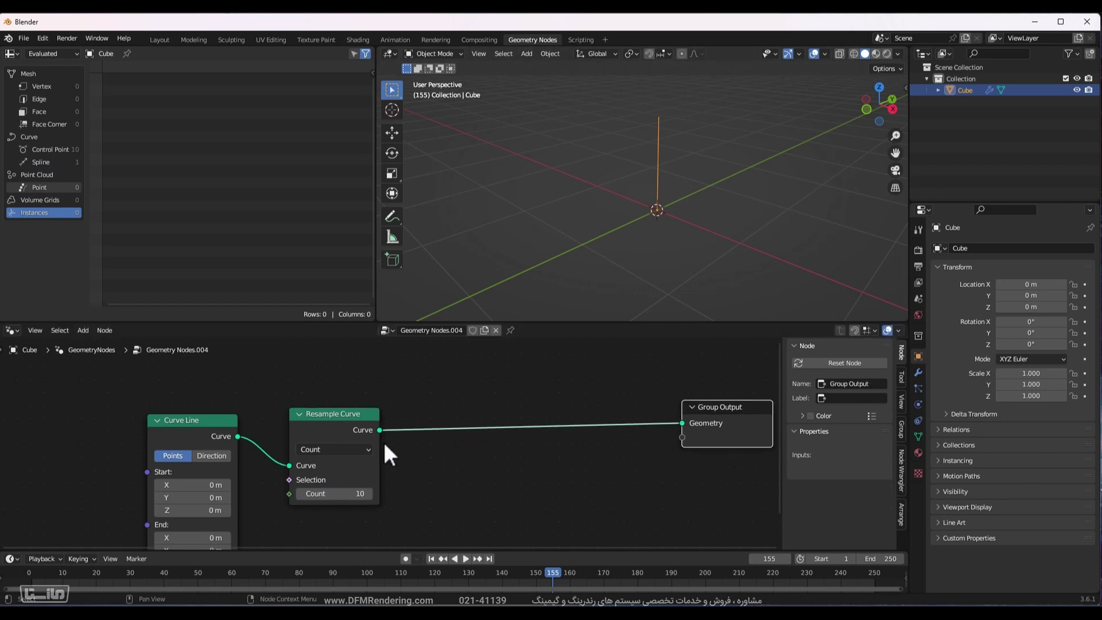
left_click_drag(338, 419, 298, 405)
key("shift+a")
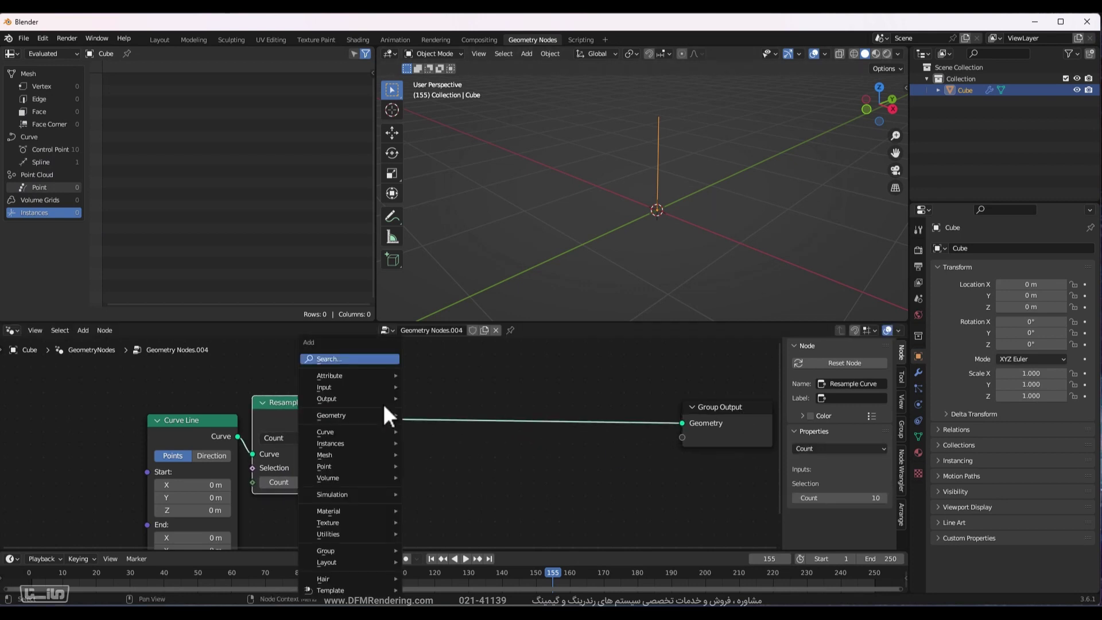
left_click(352, 365)
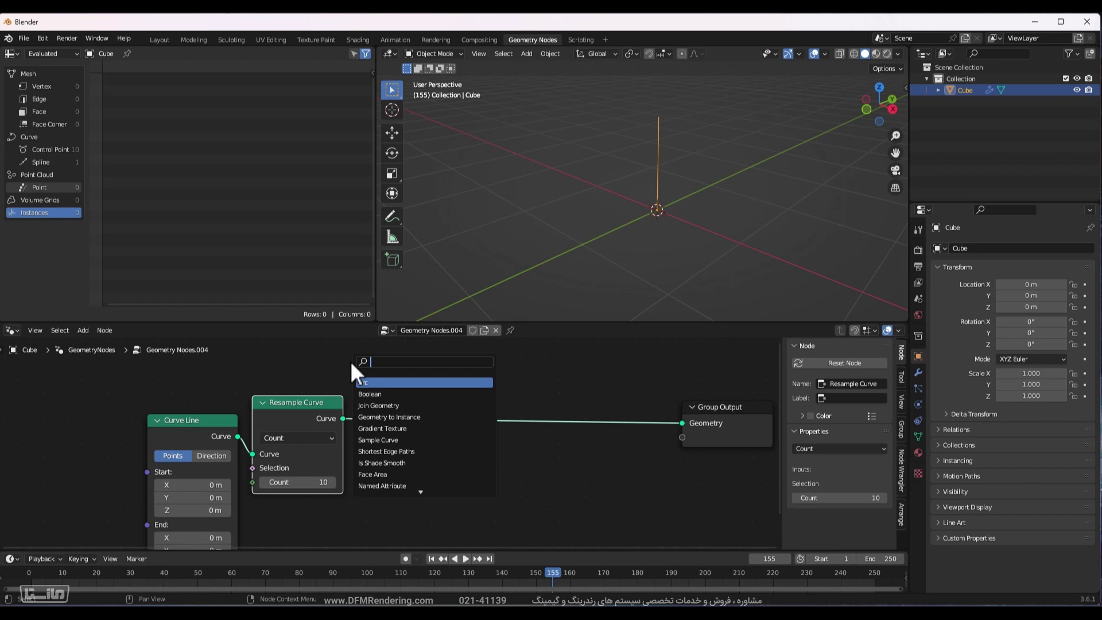
type("curve to m")
key("Return")
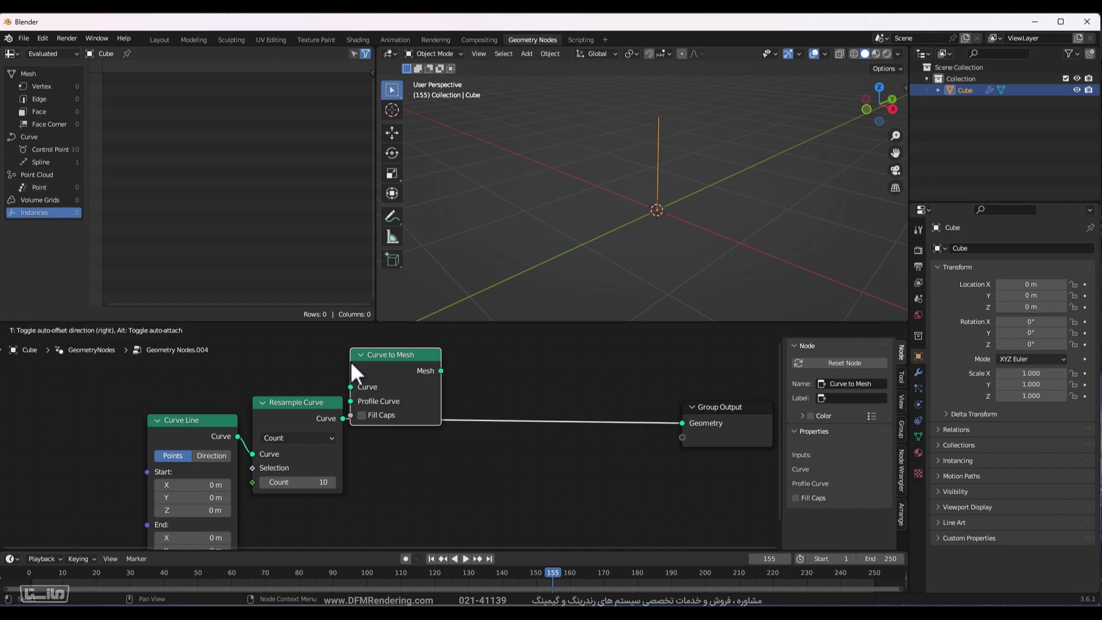
left_click(394, 395)
Add a Curve Circle node below Resample Curve and connect its Curve output to the Profile Curve of Curve to Mesh.
middle_click_drag(624, 383, 507, 346)
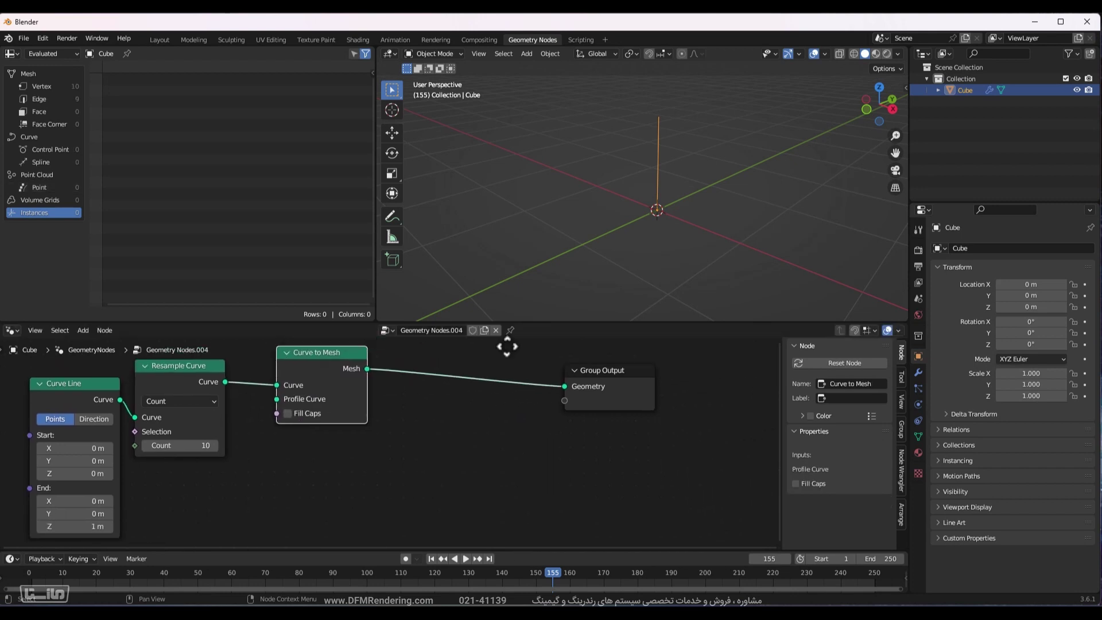
left_click_drag(618, 391, 648, 380)
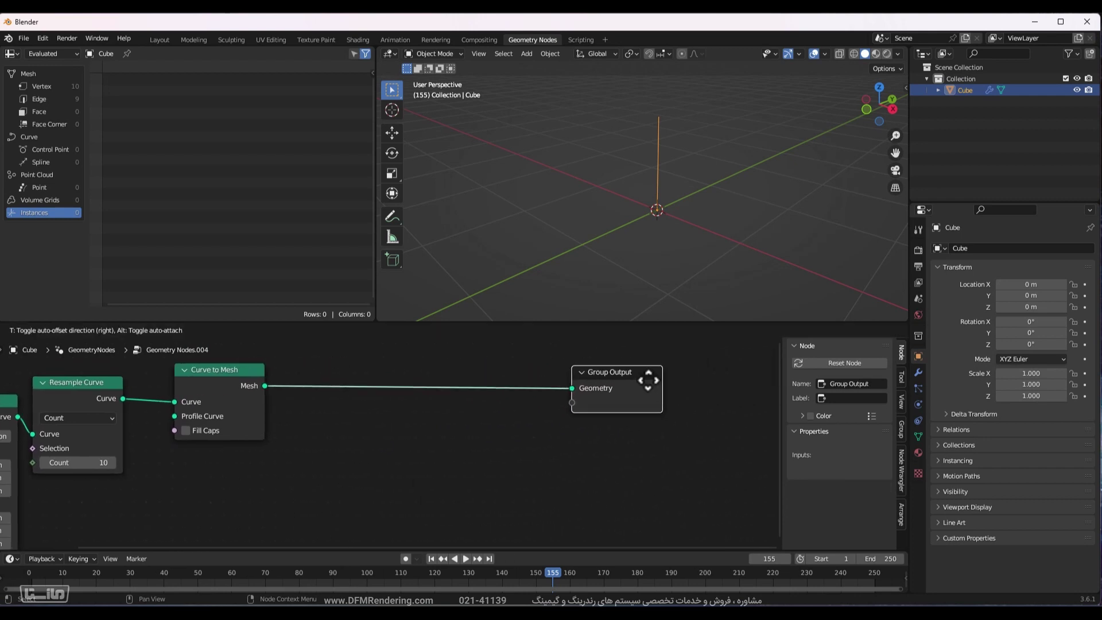
left_click(649, 380)
middle_click_drag(391, 470, 520, 462)
left_click(420, 422)
key("shift+a")
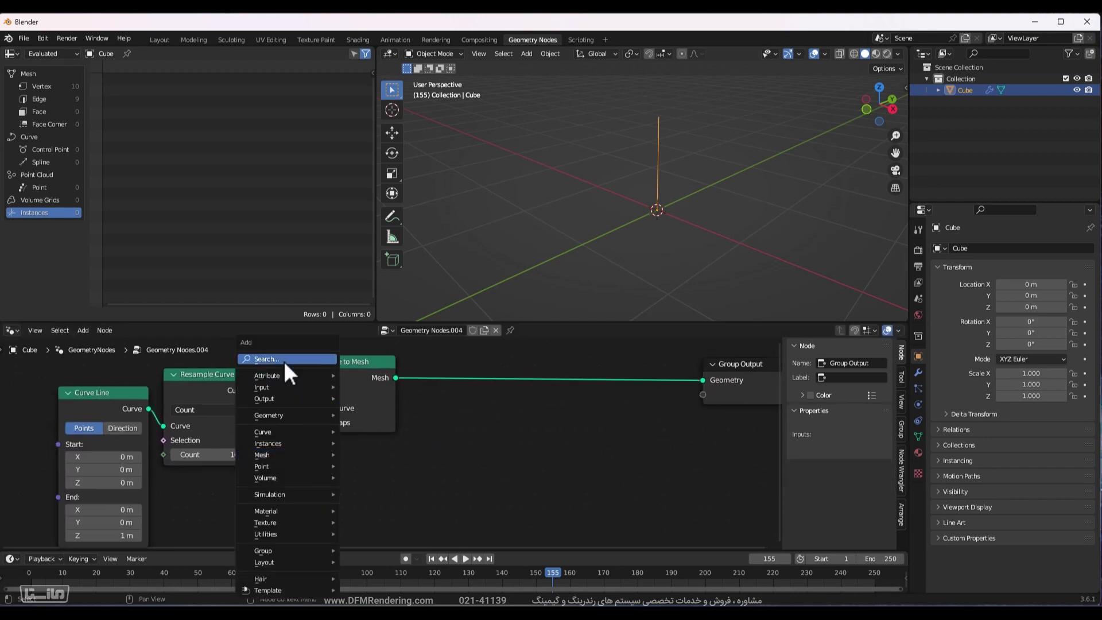
left_click(284, 359)
type("cir")
left_click(308, 394)
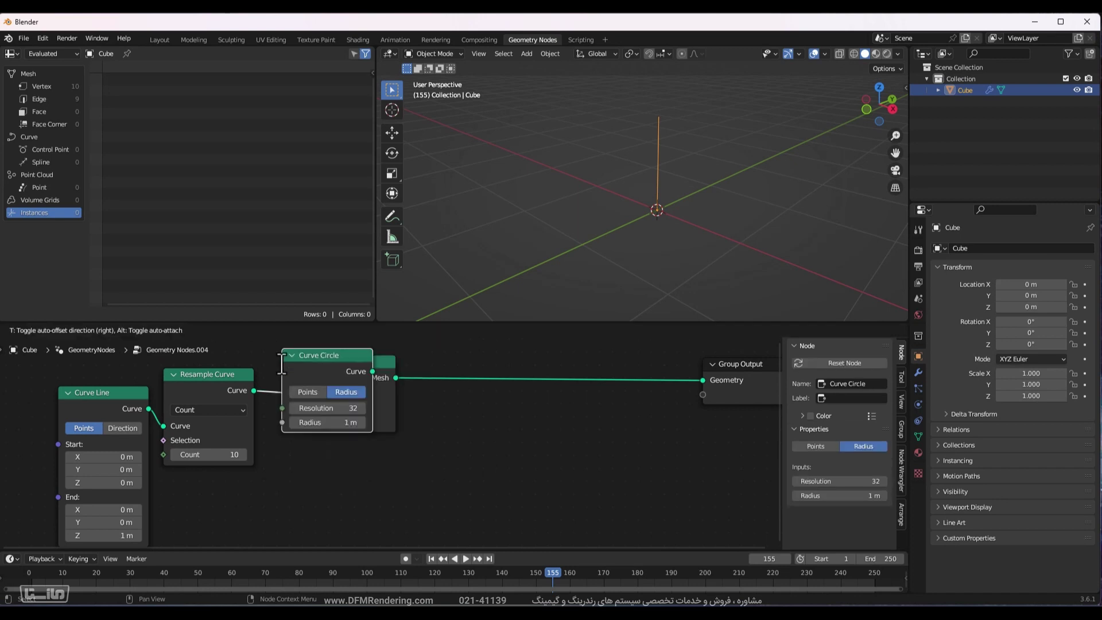
left_click(259, 494)
left_click_drag(256, 493, 301, 404)
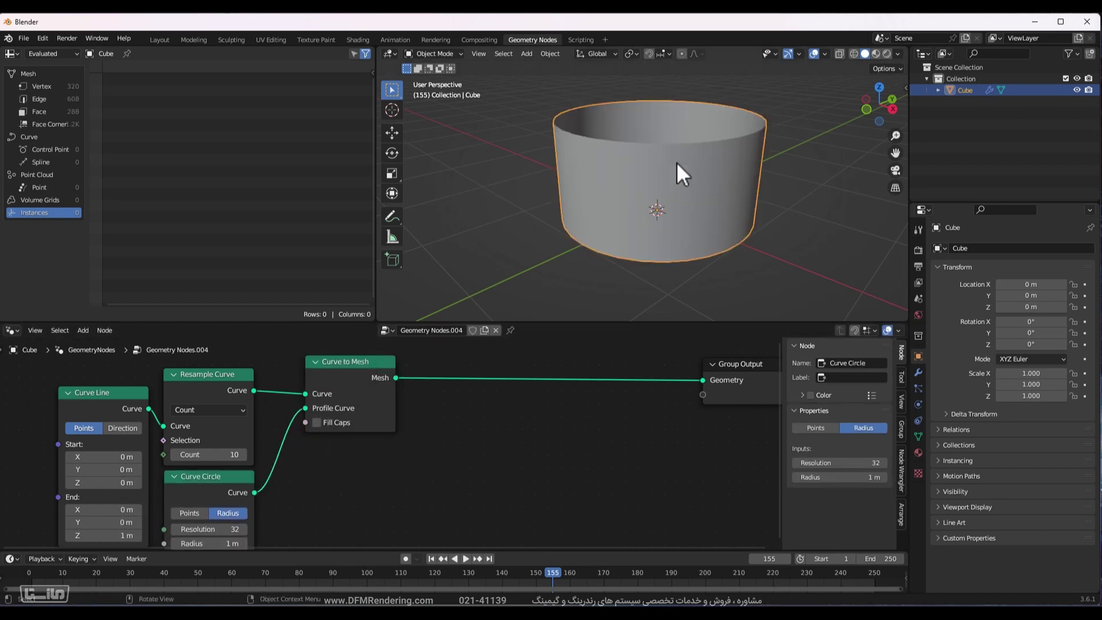
Inspect the resulting tube and reduce the Curve Circle radius to 0.03 m.
middle_click_drag(677, 162, 675, 187)
left_click(368, 391)
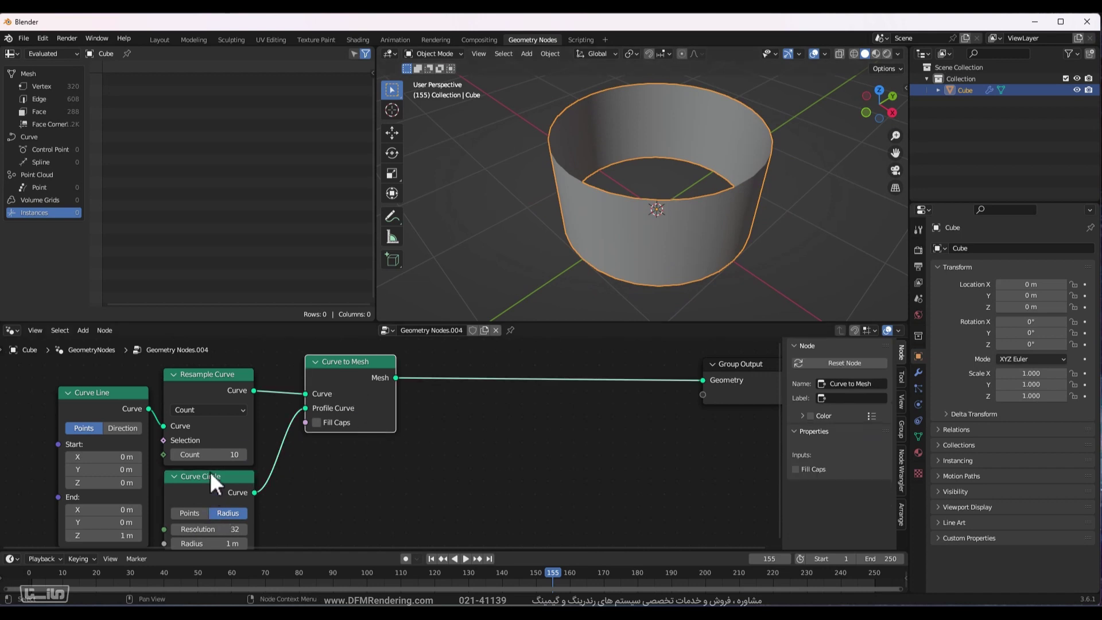
mouse_move(225, 474)
middle_mouse_down()
mouse_move(244, 440)
mouse_move(232, 464)
middle_mouse_up()
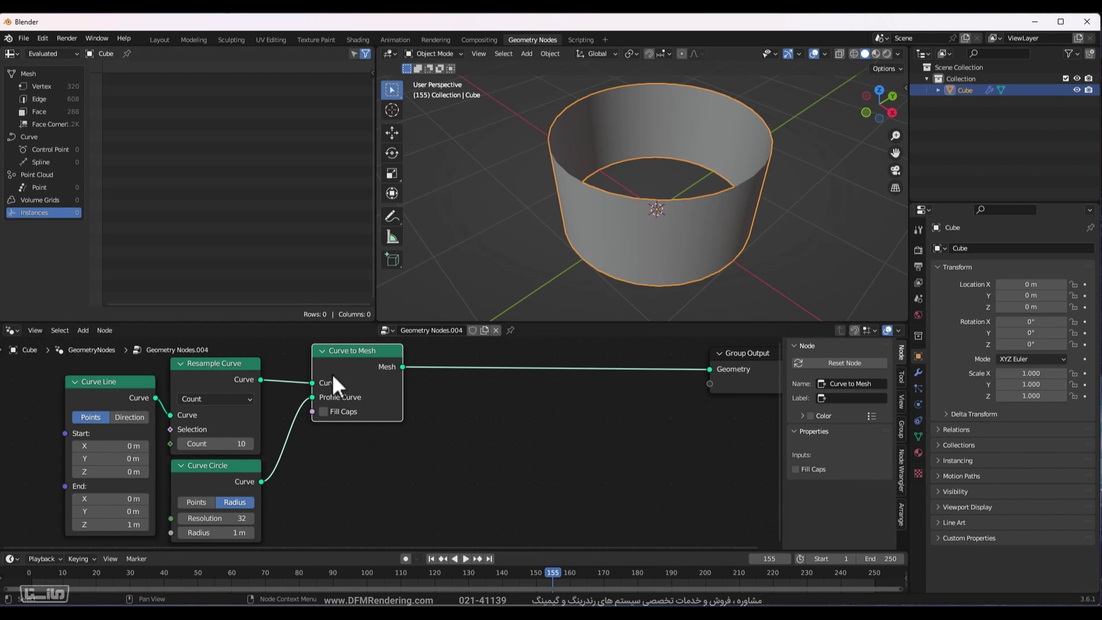
left_click(202, 486)
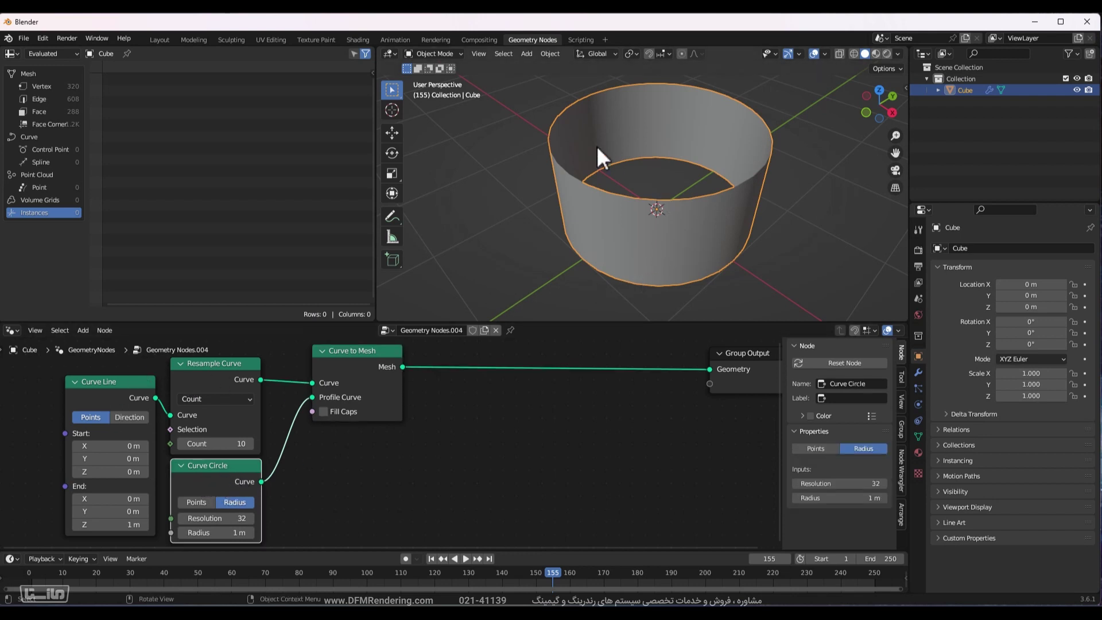
scroll(749, 232, "down", 4)
middle_click_drag(753, 233, 633, 299)
left_click_drag(212, 532, 160, 532)
middle_click_drag(586, 295, 566, 247)
Insert a Set Position node between Curve to Mesh and Group Output, keeping the Group Output spaced apart.
left_click(763, 358)
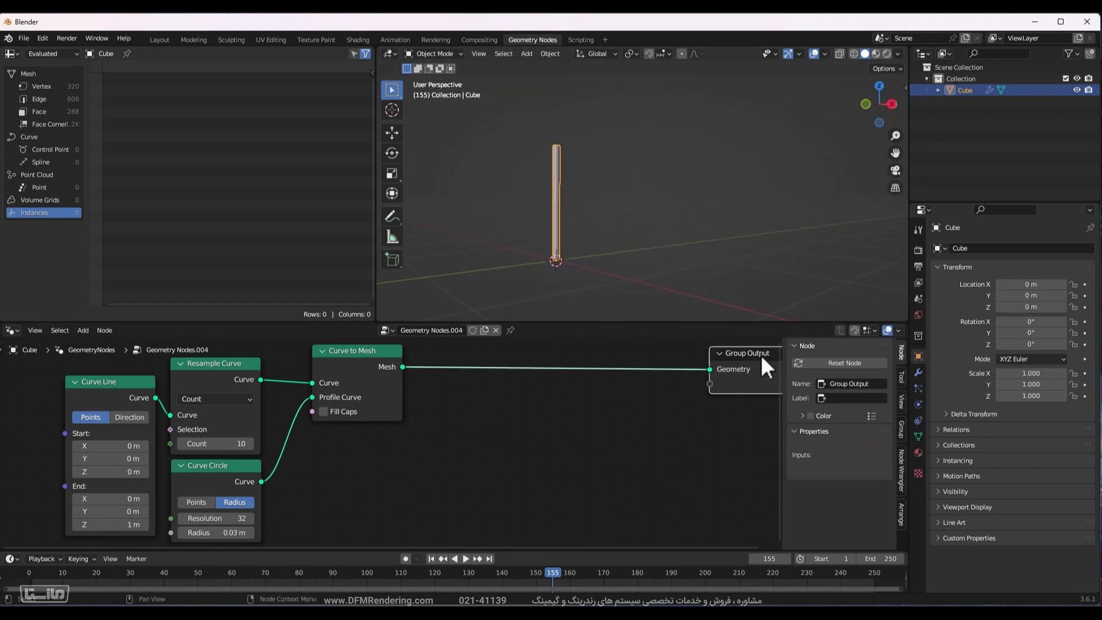
left_click_drag(762, 359, 777, 353)
key("shift+a")
left_click(436, 350)
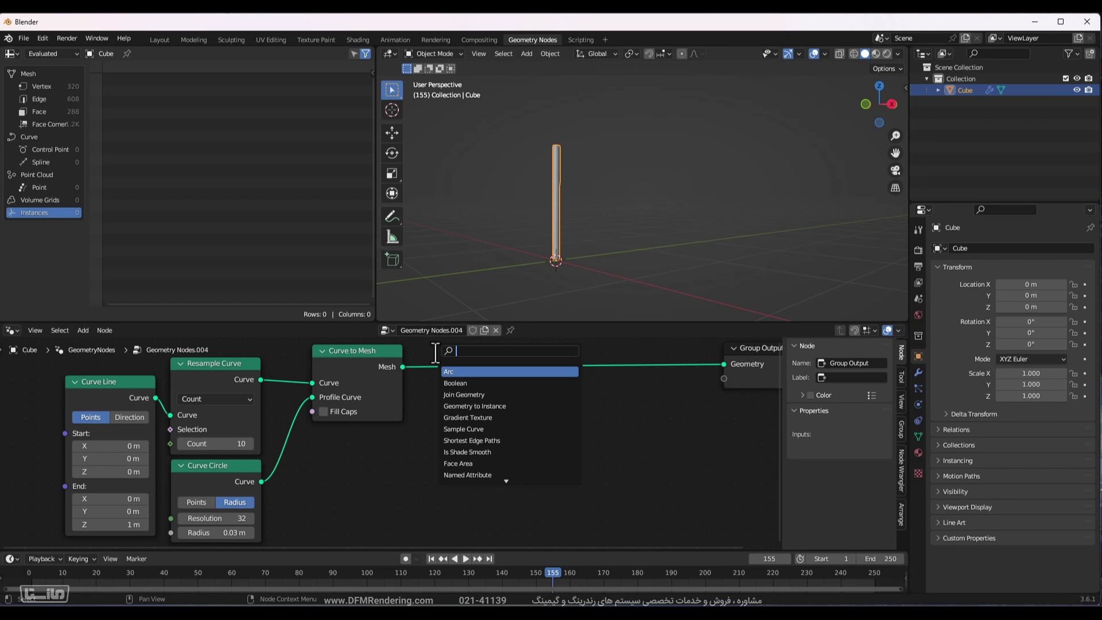
type("set")
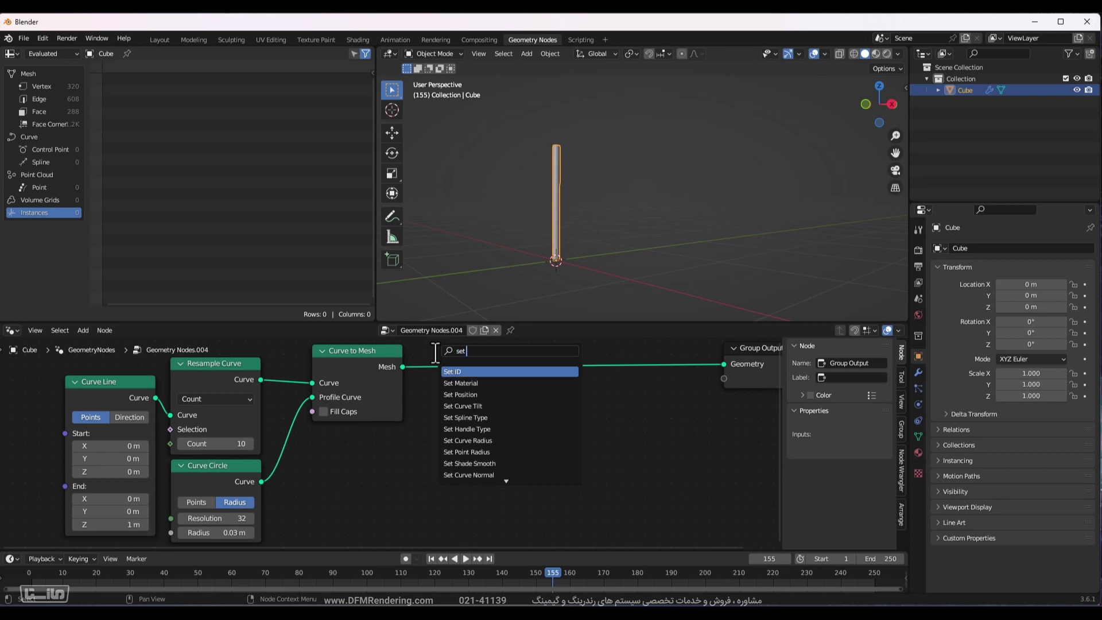
type(" po")
key("Return")
left_click(436, 351)
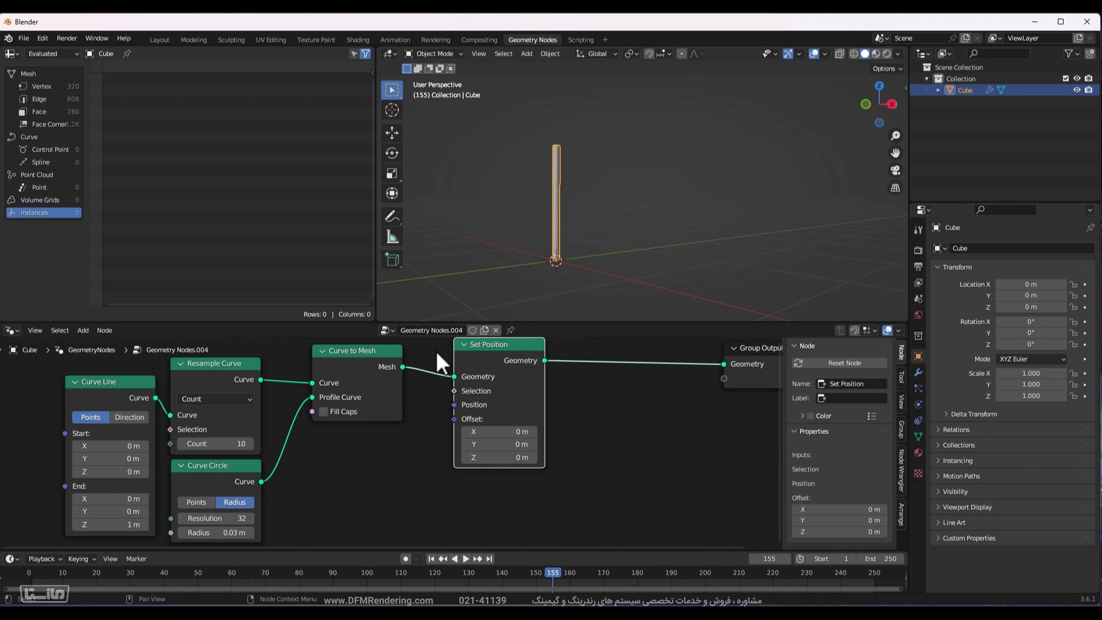
middle_click_drag(591, 374, 483, 395)
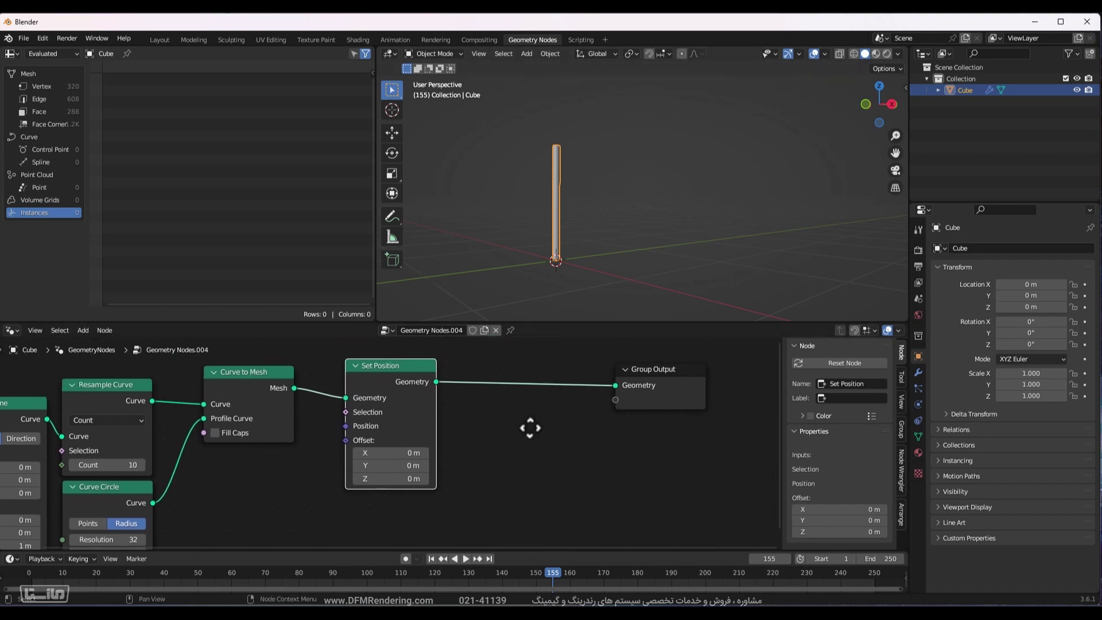
left_click_drag(671, 370, 708, 402)
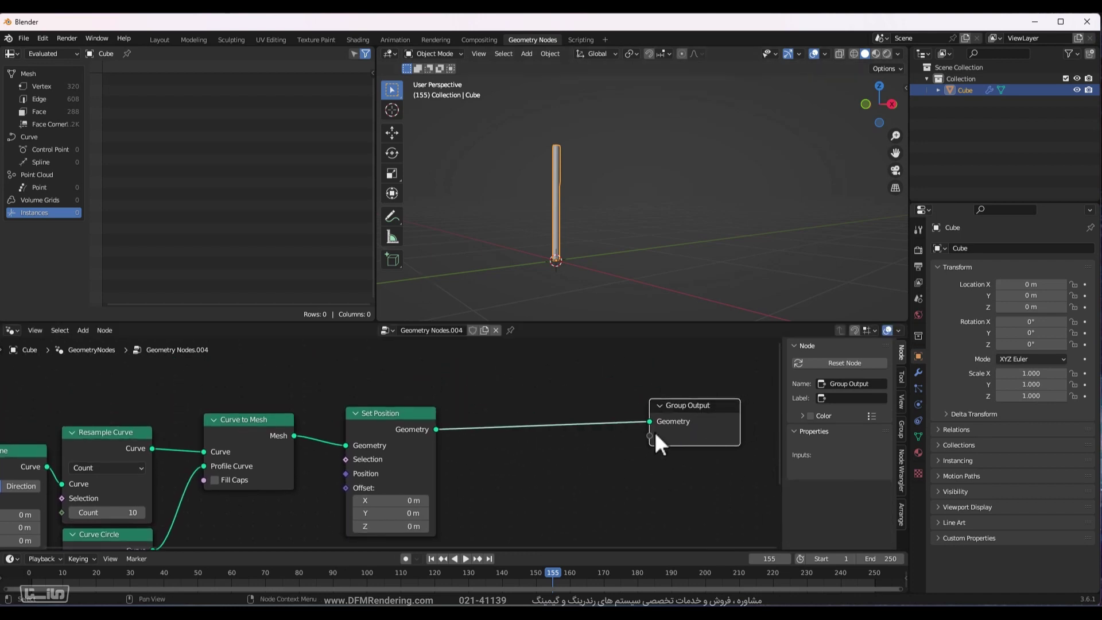
middle_click_drag(508, 403, 546, 377)
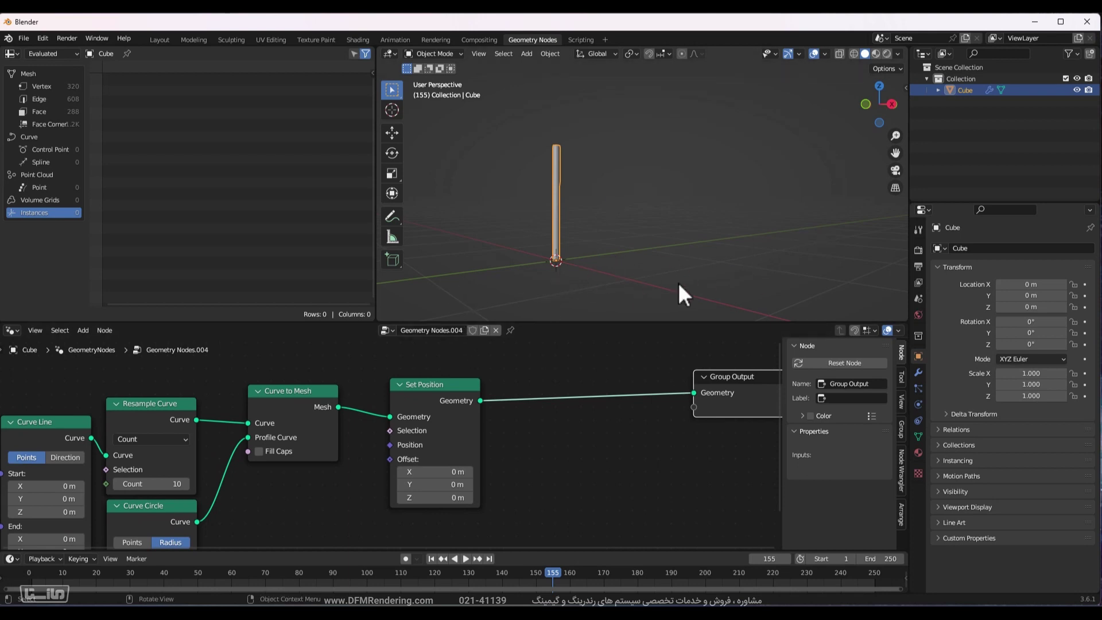
Move the Set Position node next to the Group Output, leaving a gap after Curve to Mesh.
middle_click_drag(677, 282, 623, 301)
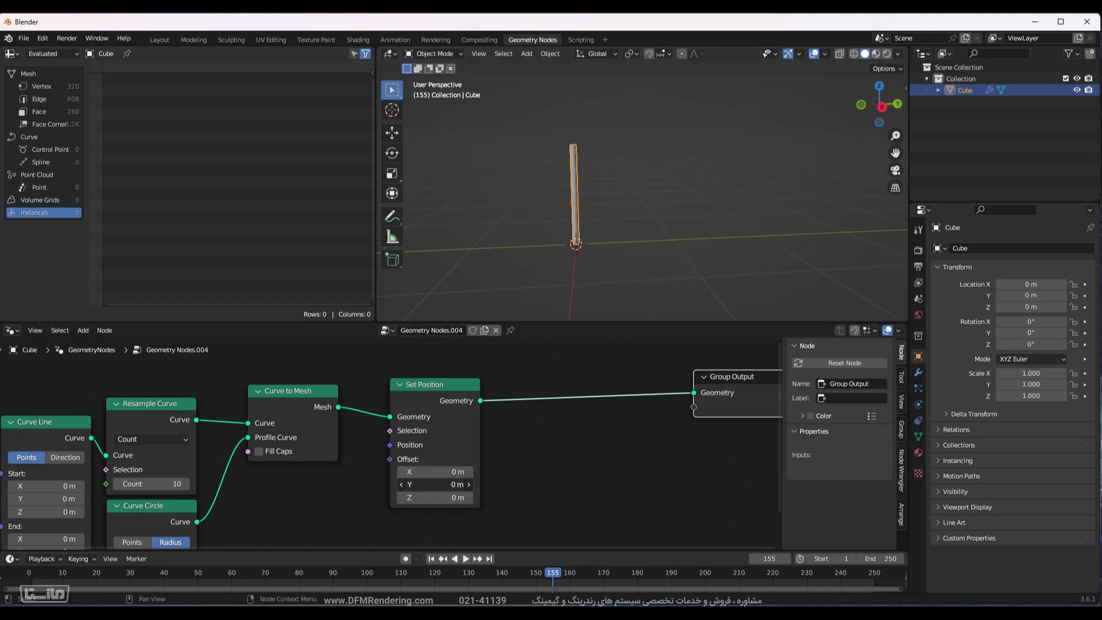
mouse_move(436, 484)
left_mouse_down()
mouse_move(543, 485)
mouse_move(341, 485)
mouse_move(453, 485)
mouse_move(435, 486)
left_mouse_up()
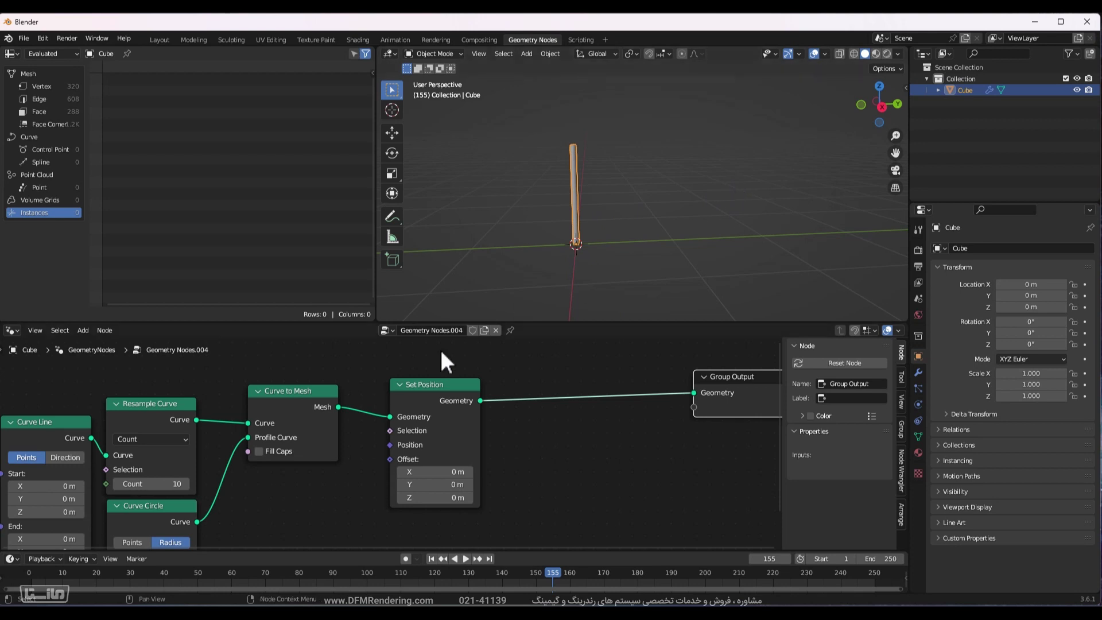
scroll(442, 356, "down", 1)
middle_click_drag(442, 357, 649, 551)
scroll(587, 442, "down", 1)
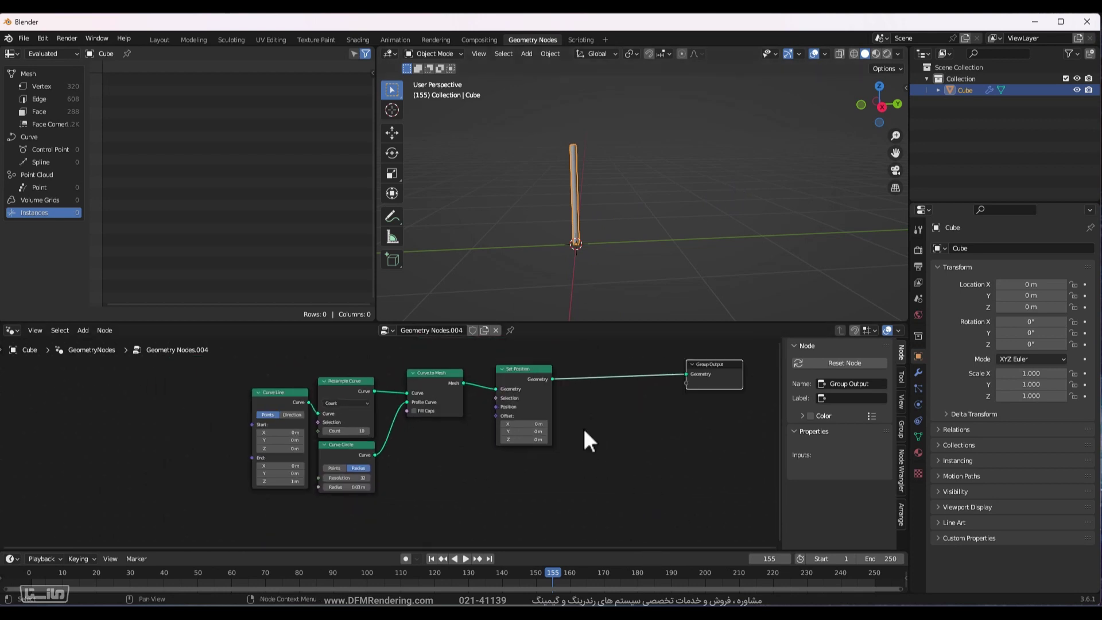
left_click_drag(527, 378, 638, 370)
scroll(618, 389, "up", 2)
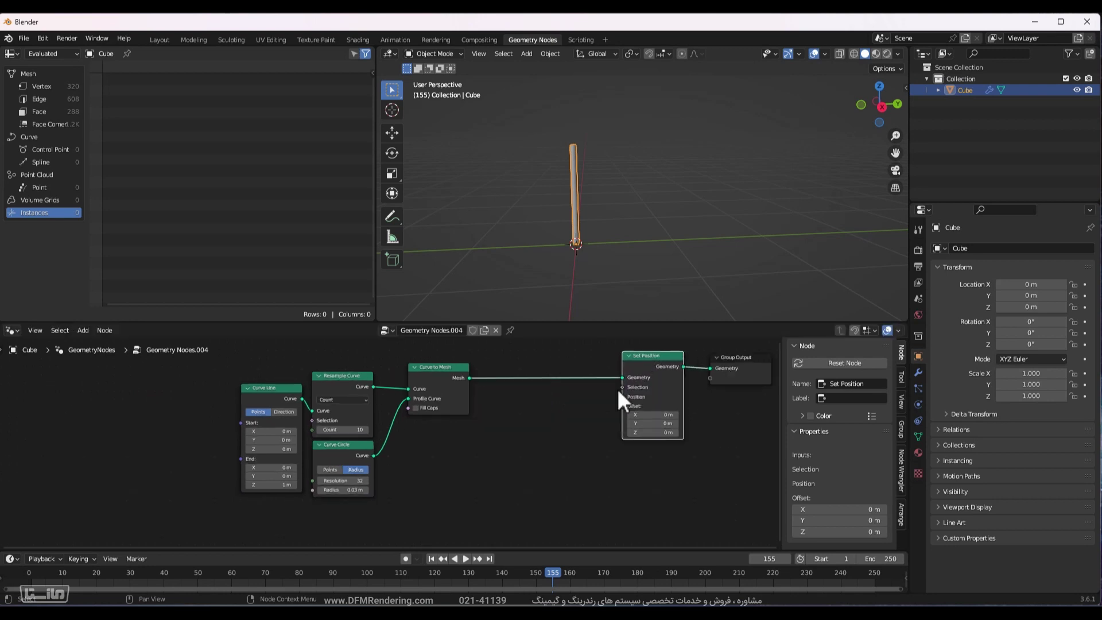
middle_click_drag(620, 416, 497, 436)
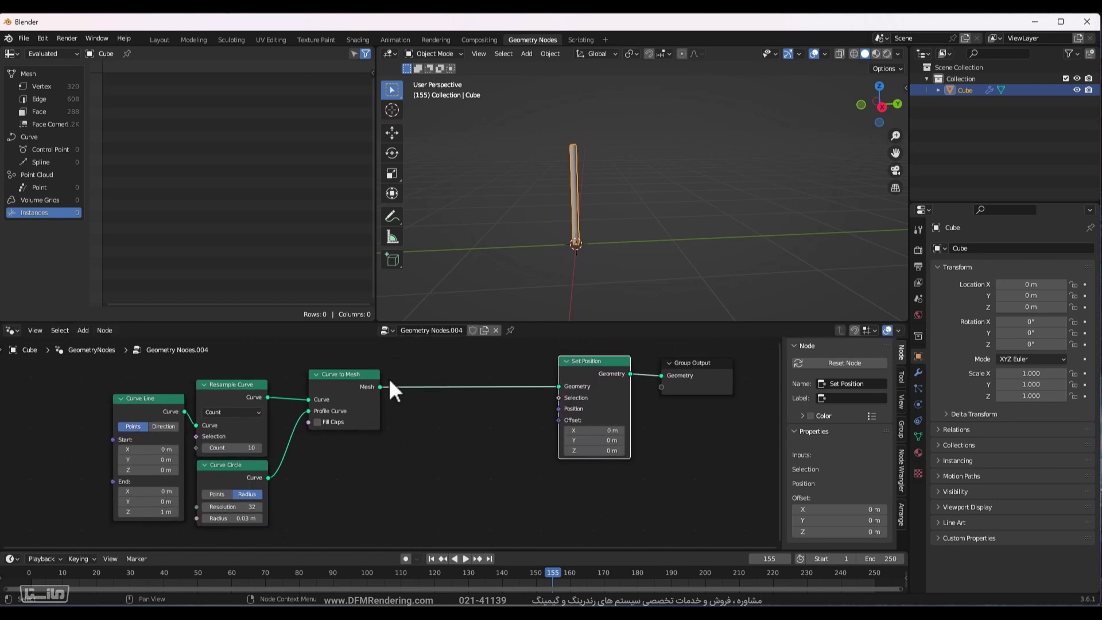
Move the four curve nodes together farther away from Set Position, with Curve to Mesh closer to the others.
left_click_drag(403, 362, 112, 546)
left_click_drag(162, 431, 1, 435)
left_click(393, 510)
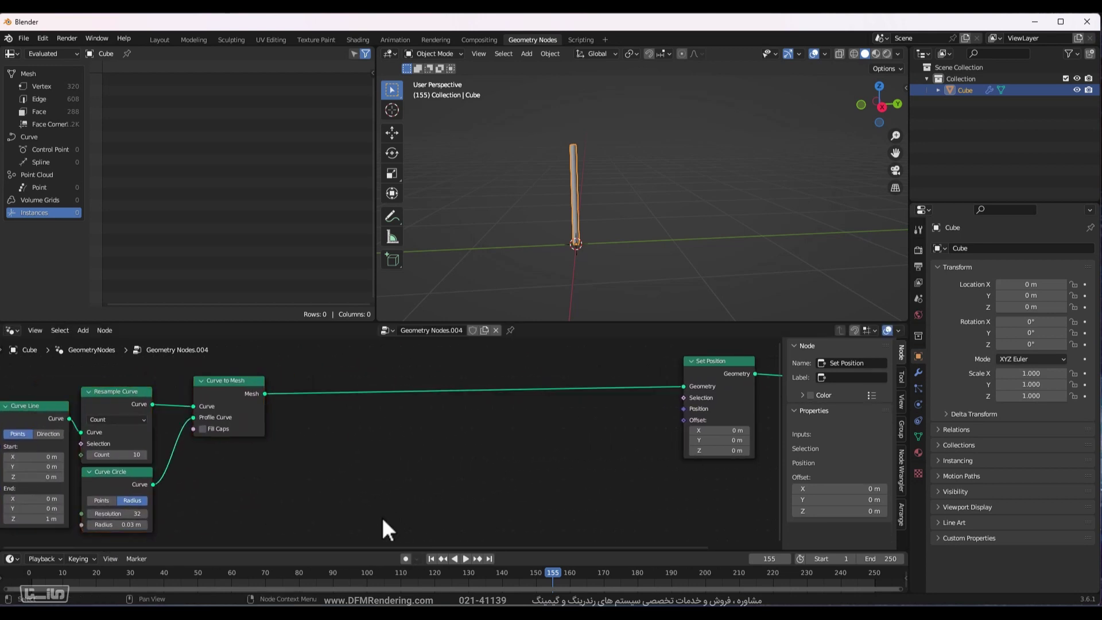
middle_click_drag(383, 528, 416, 481)
left_click(258, 382)
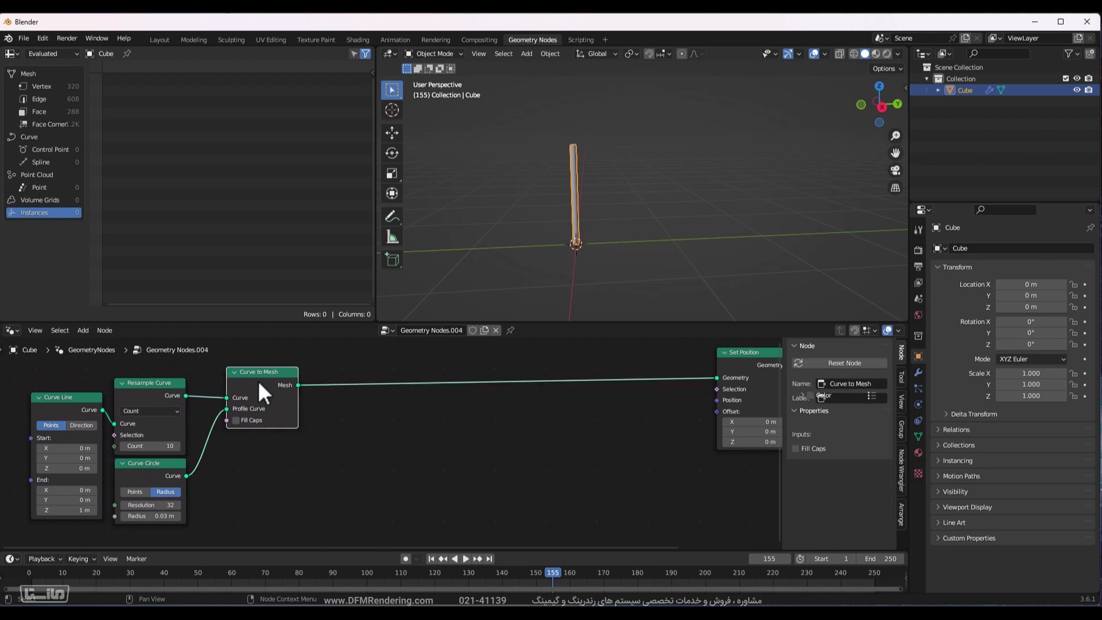
left_click_drag(259, 382, 252, 382)
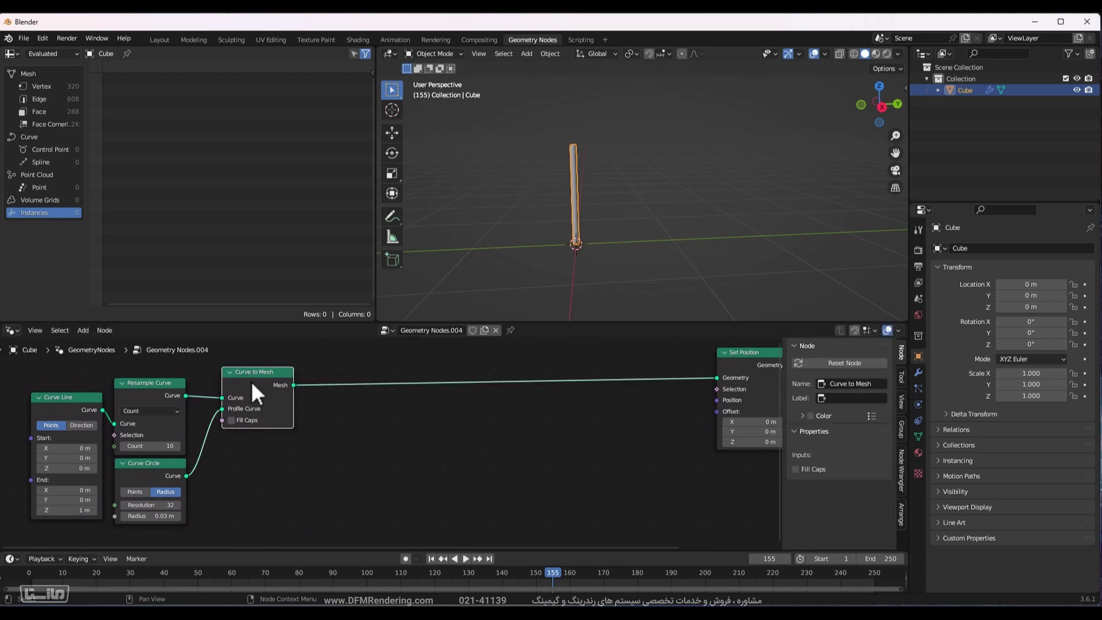
left_click(57, 404)
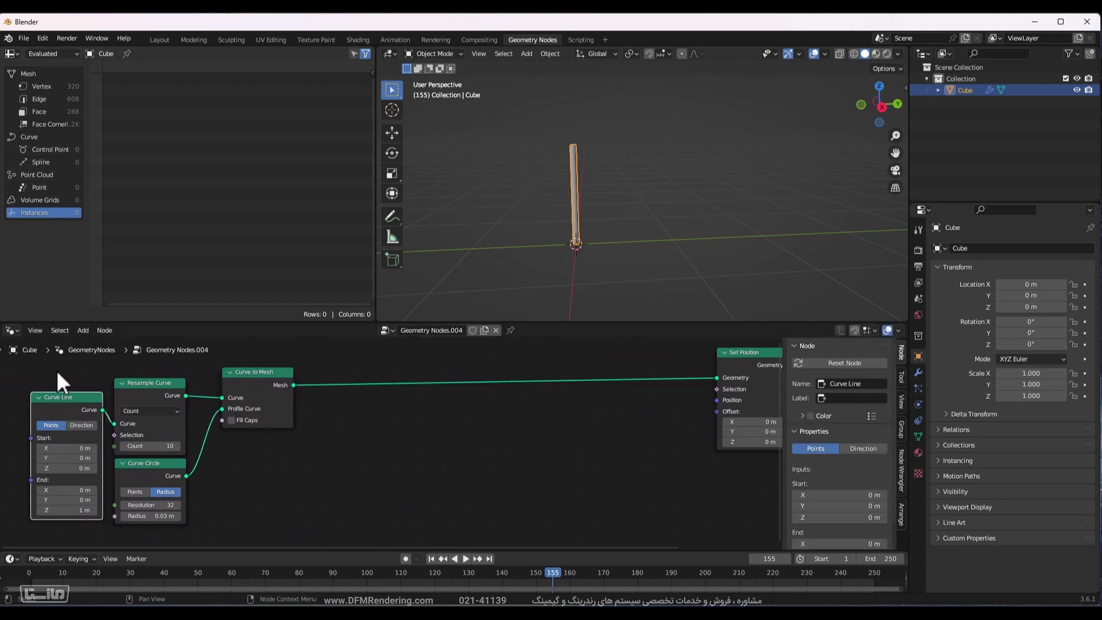
Reorder the chain so Set Position sits between Resample Curve and Curve to Mesh, with Curve to Mesh feeding Group Output.
middle_click_drag(726, 367, 598, 370)
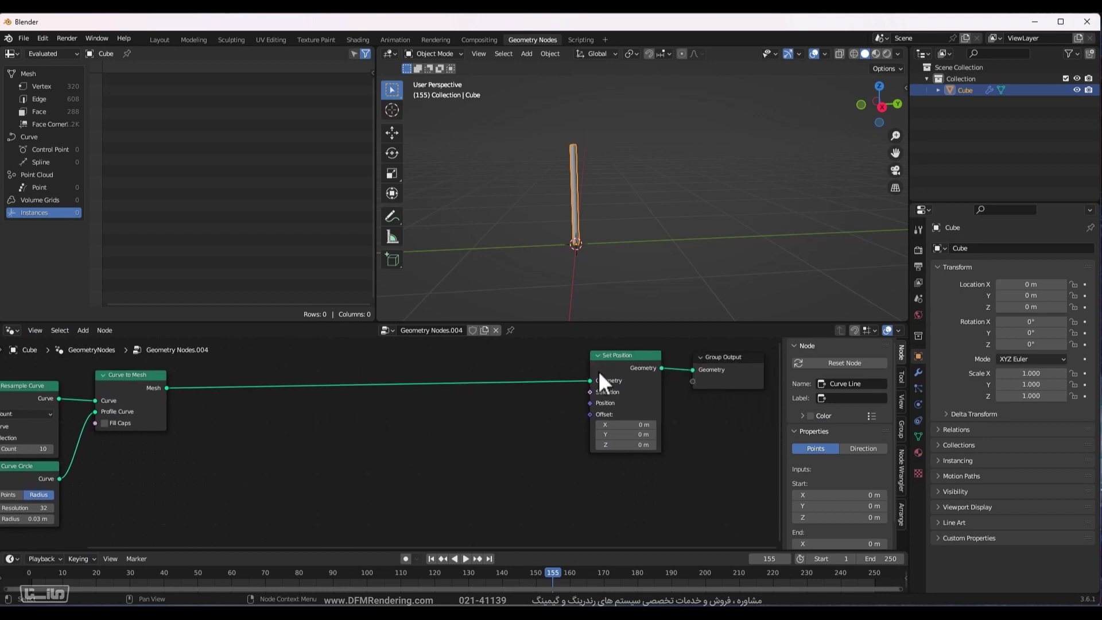
left_click(103, 376)
left_click(105, 376)
middle_click_drag(108, 376, 139, 388)
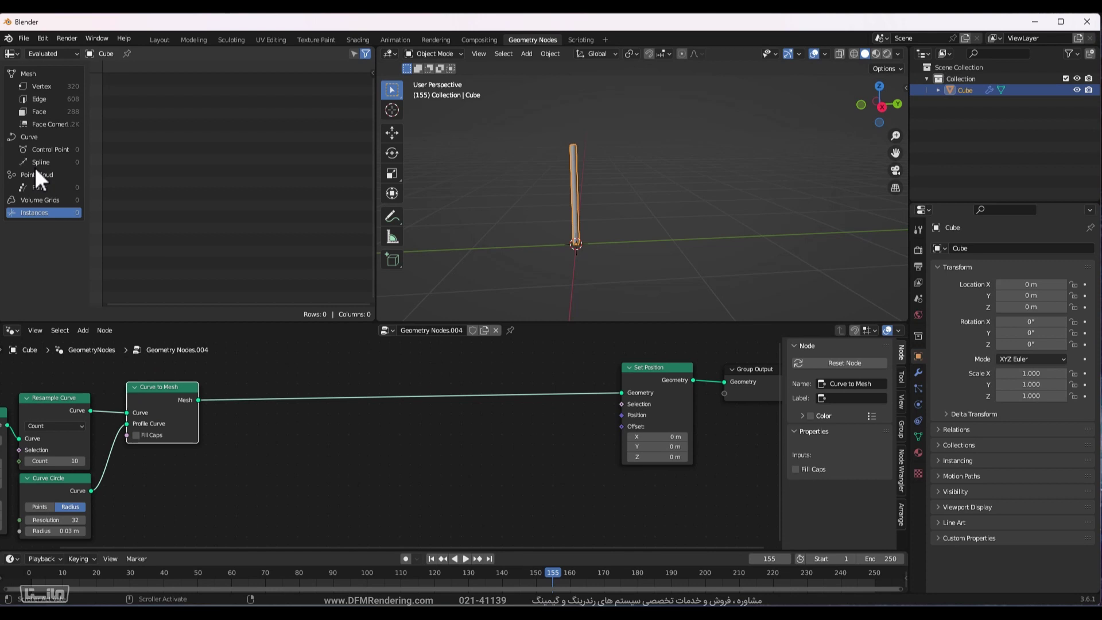
left_click(179, 392)
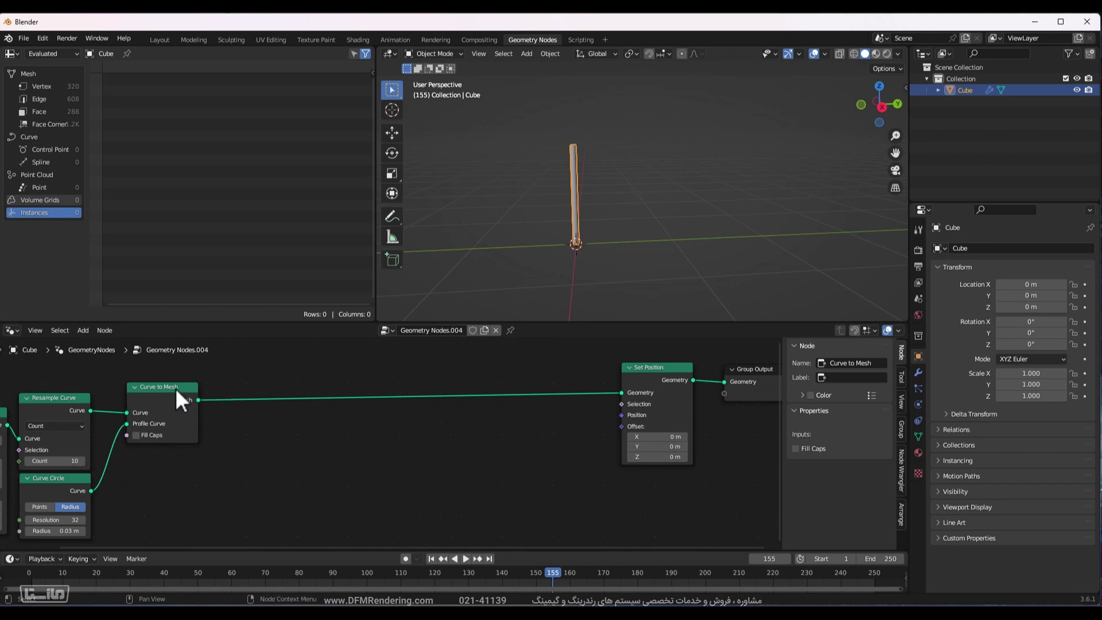
mouse_move(177, 388)
left_mouse_down()
mouse_move(647, 380)
mouse_move(638, 441)
mouse_move(417, 469)
mouse_move(138, 389)
mouse_move(201, 379)
mouse_move(189, 378)
left_mouse_up()
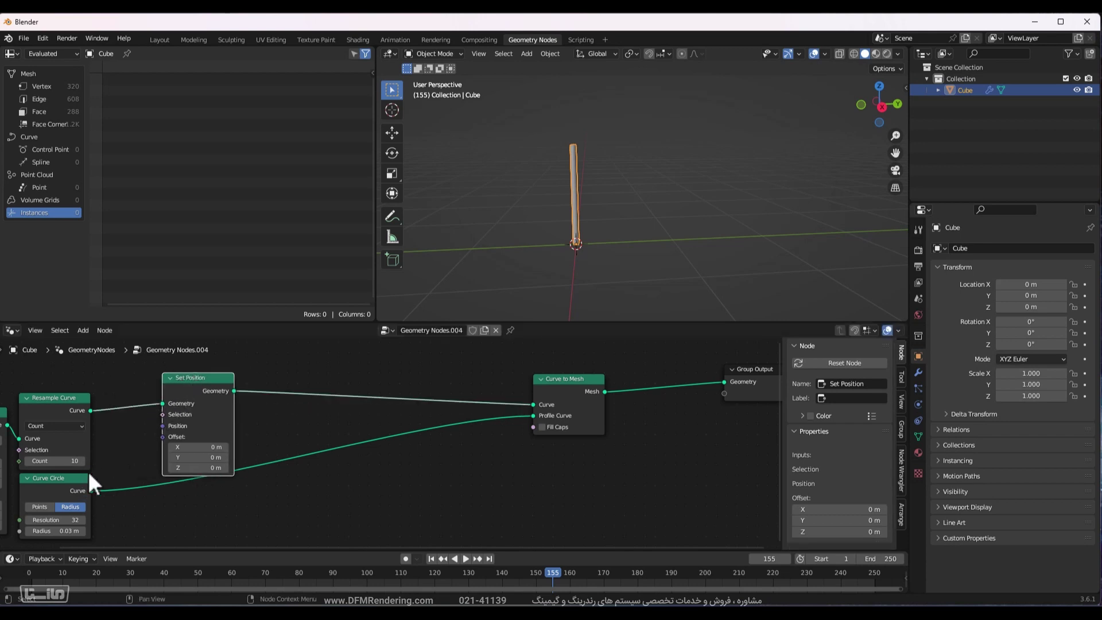
Move the Curve Circle and Curve to Mesh nodes close together beside the Group Output.
left_click_drag(80, 477, 499, 421)
left_click_drag(574, 378, 679, 366)
left_click(468, 422)
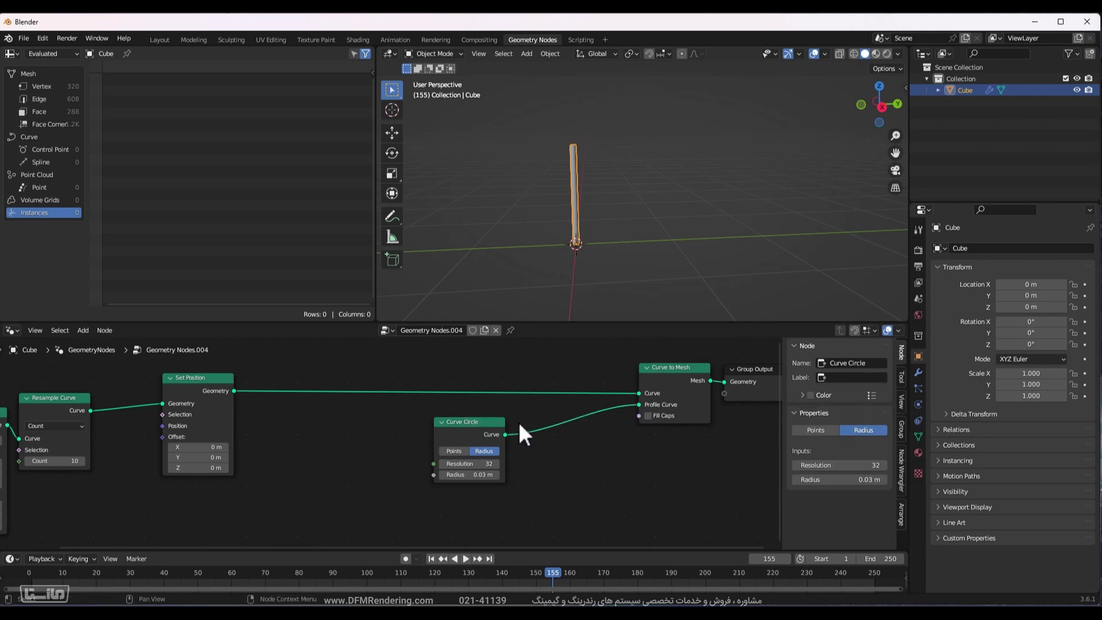
key("g")
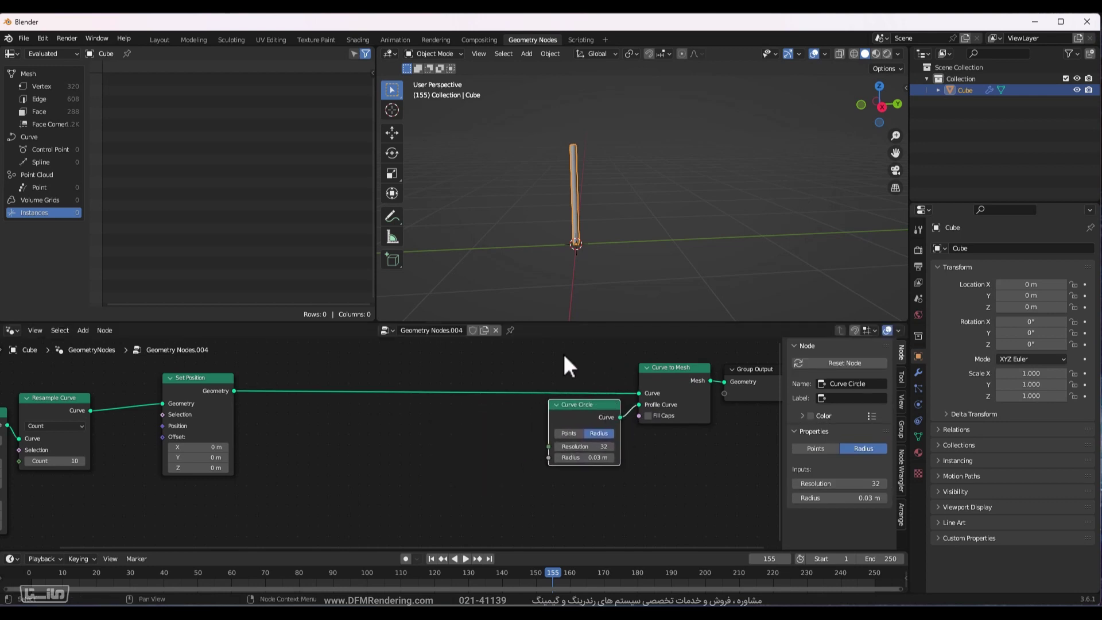
middle_click_drag(564, 360, 423, 442)
Add a Frame node and place the Curve Circle and Curve to Mesh nodes inside it.
left_click_drag(410, 365, 634, 534)
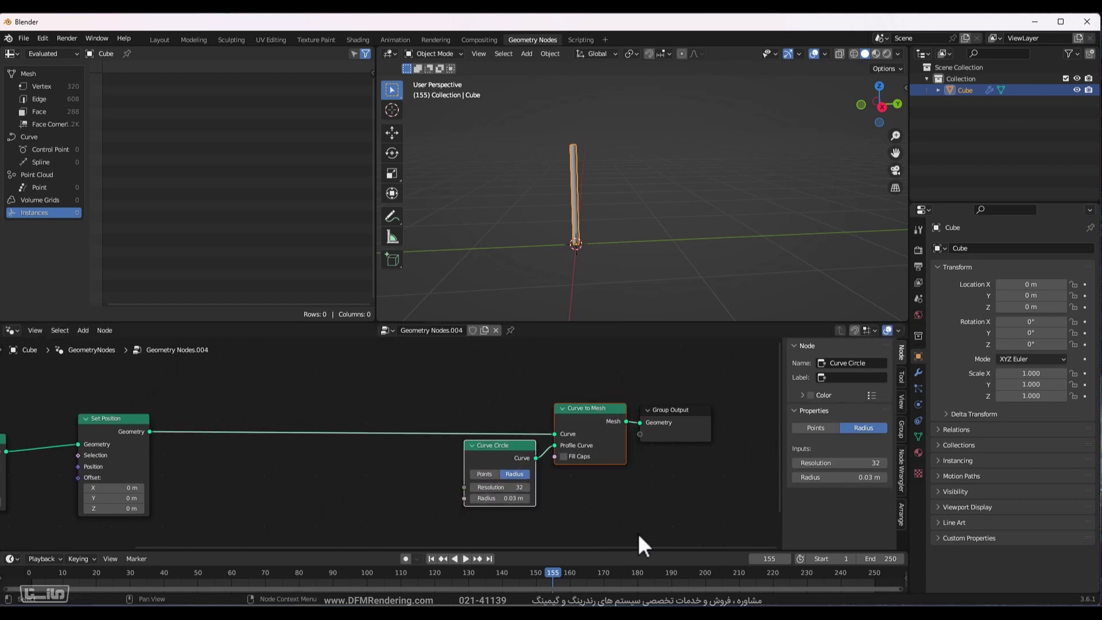
key("shift+a")
key("shift+a")
type("frame")
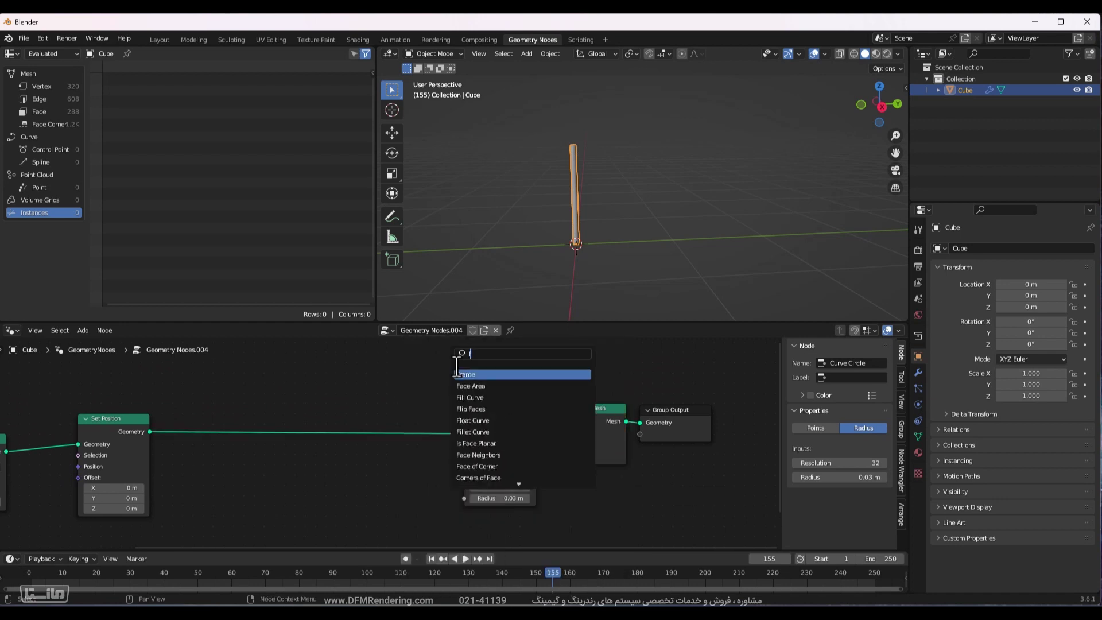
key("Return")
left_click(462, 407)
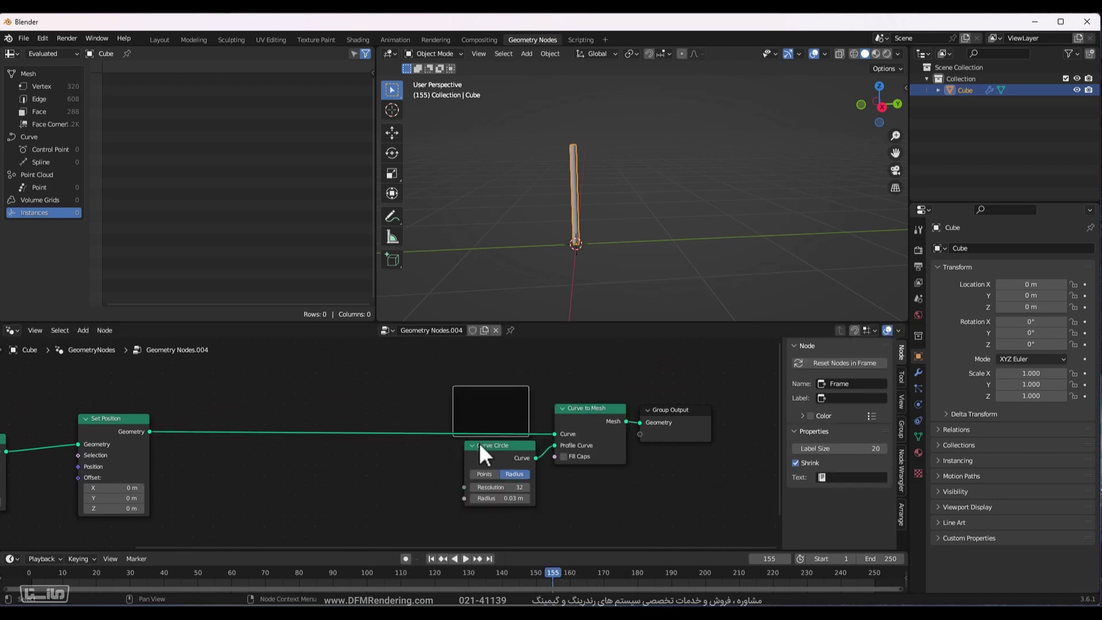
left_click_drag(480, 443, 468, 392)
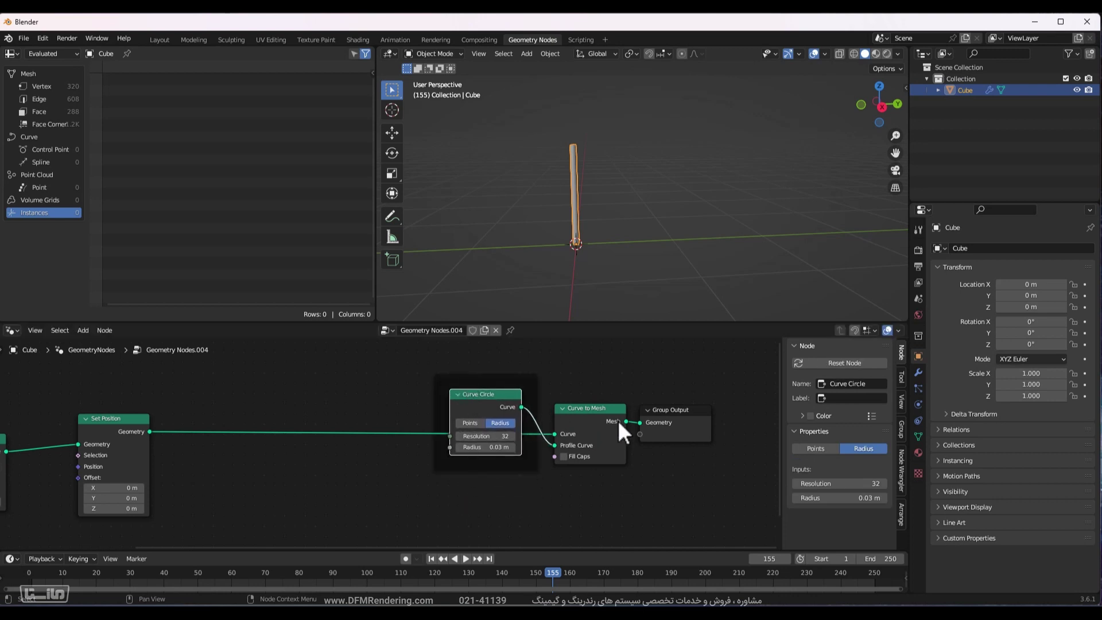
left_click(591, 407)
left_click_drag(584, 407, 584, 383)
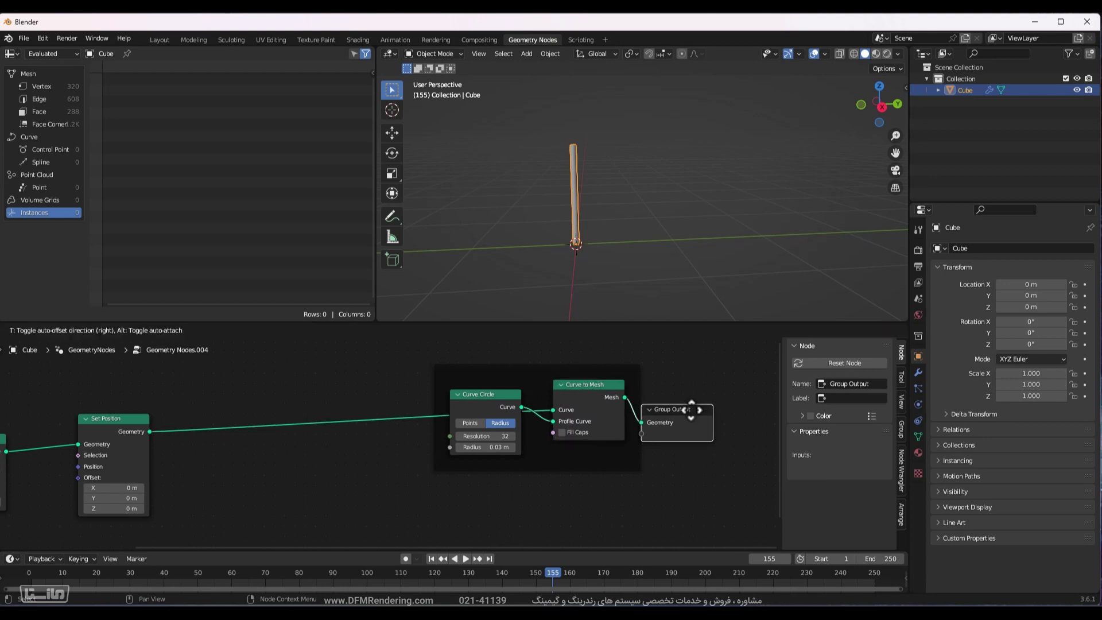
Move the Group Output clear of the frame and arrange Curve Circle lower than Curve to Mesh inside it.
left_click_drag(683, 413, 728, 383)
left_click_drag(491, 398, 493, 436)
left_click_drag(595, 390, 601, 395)
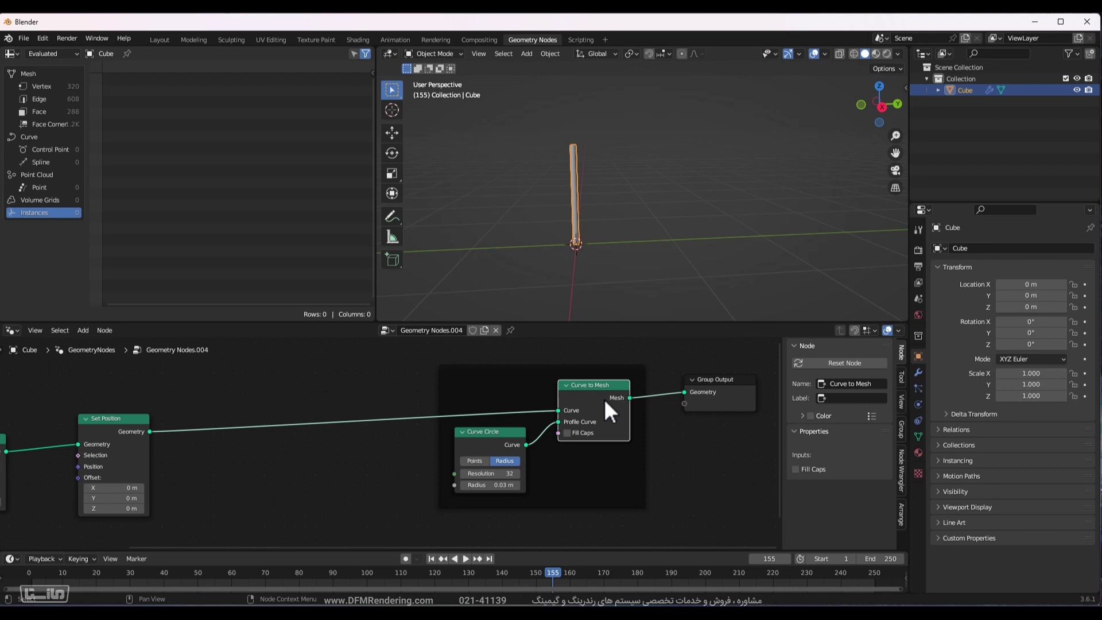
Label the frame around Curve Circle and Curve to Mesh "to Mesh".
left_click(539, 376)
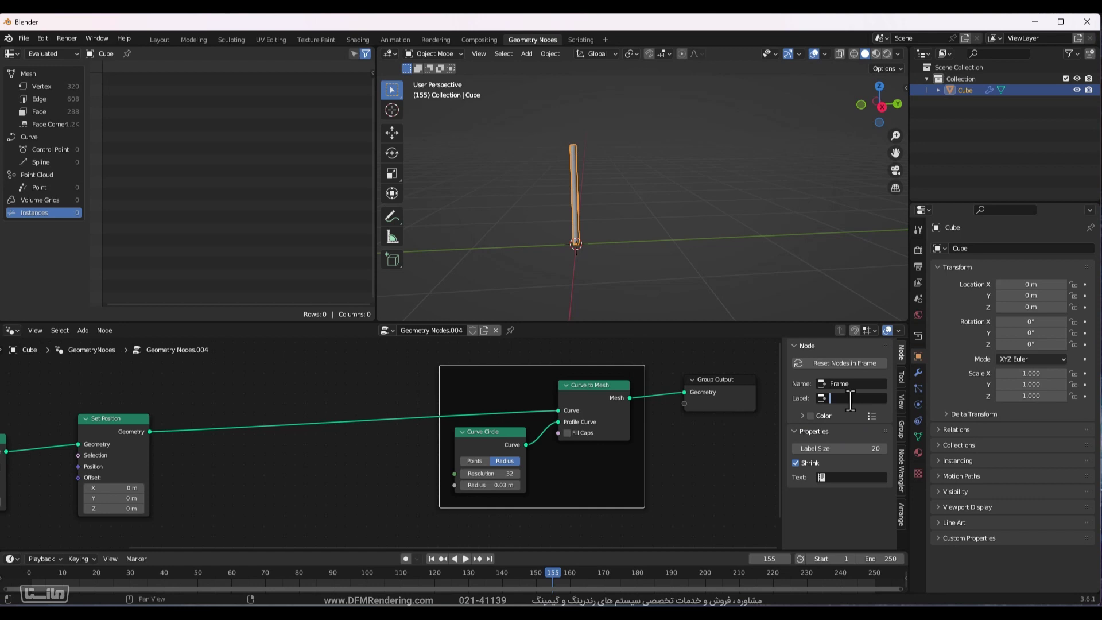
type("to Mesh")
key("Return")
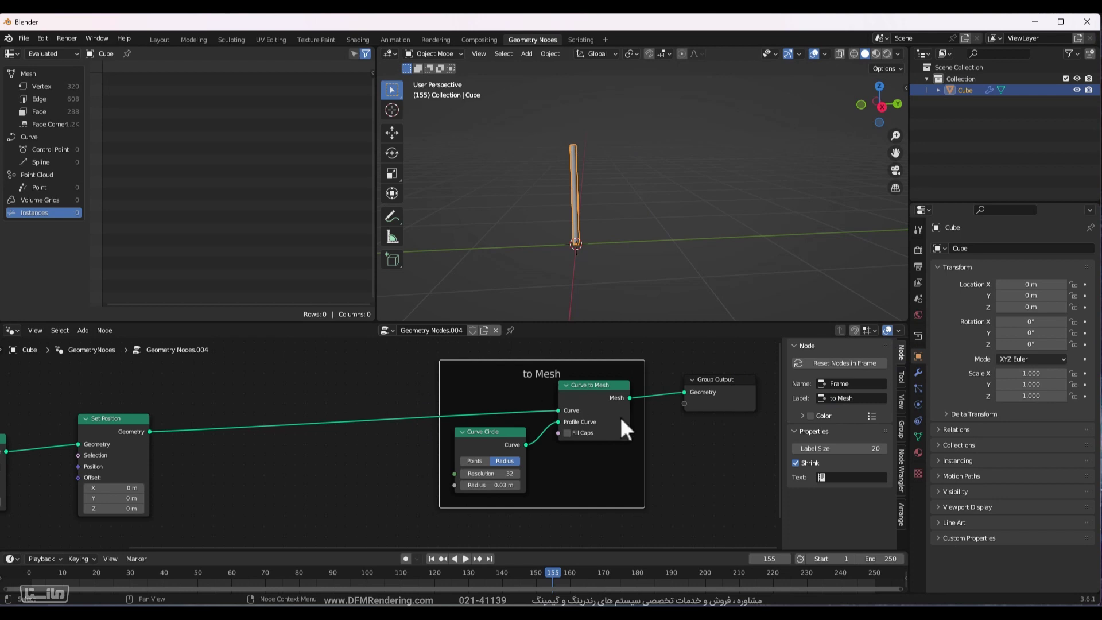
left_click(518, 386)
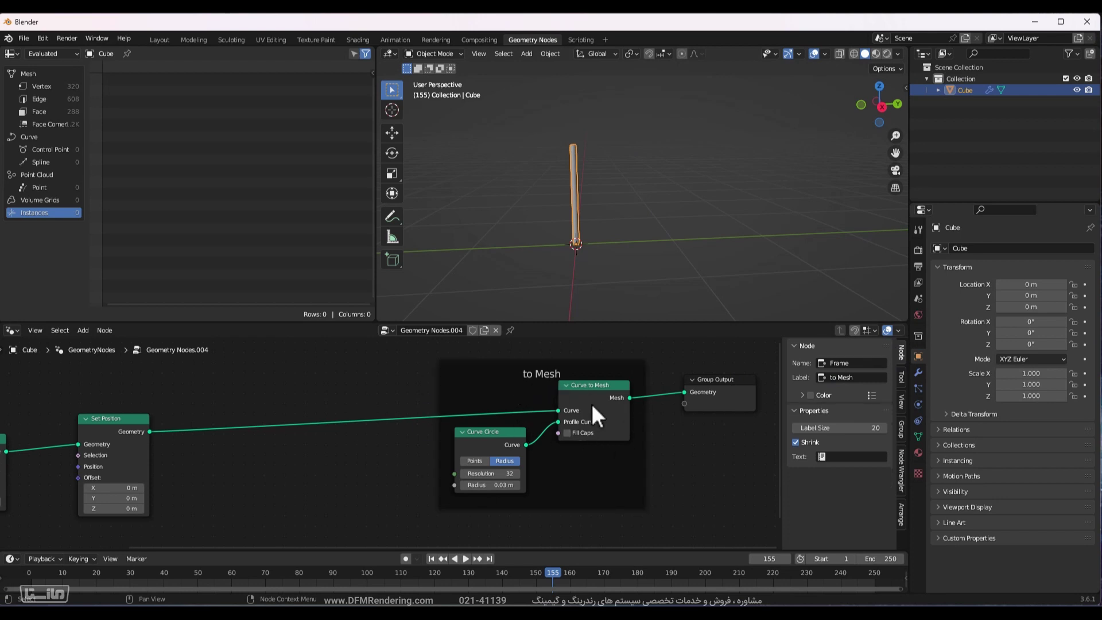
Shift the Curve Line, Resample Curve and Set Position nodes farther away from the to Mesh frame.
scroll(374, 480, "down", 5)
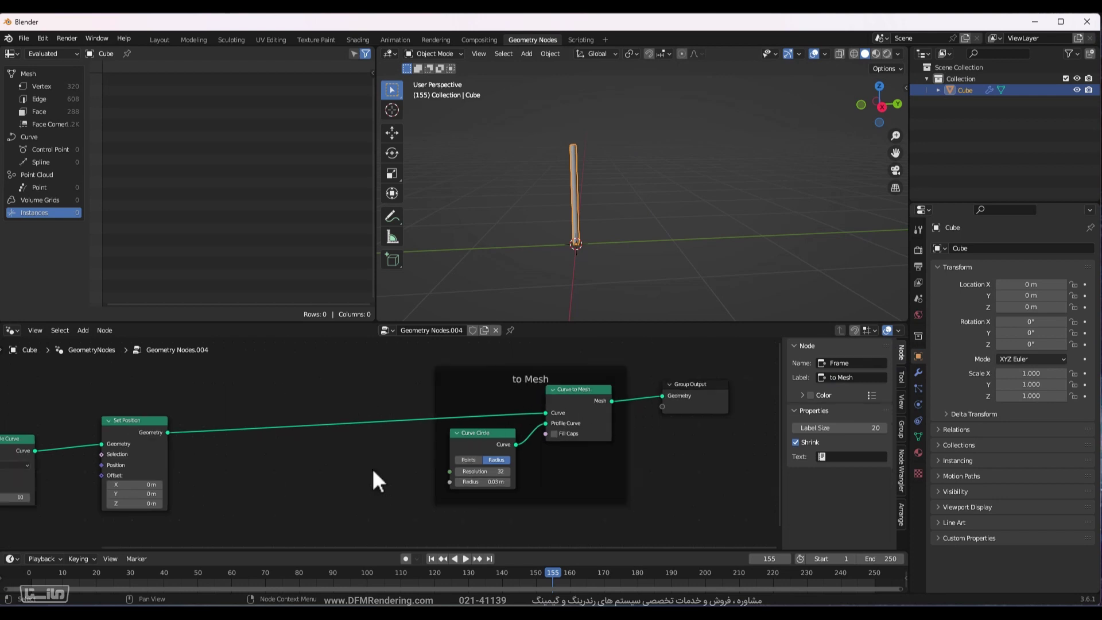
middle_click_drag(209, 456, 381, 443)
scroll(260, 504, "up", 1)
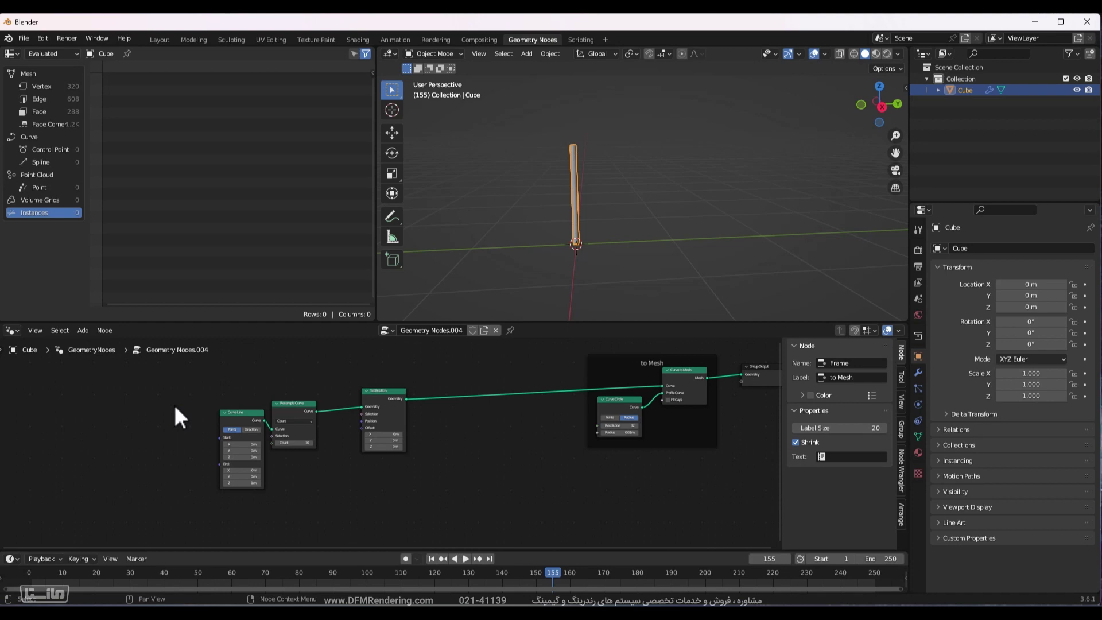
scroll(686, 415, "up", 2)
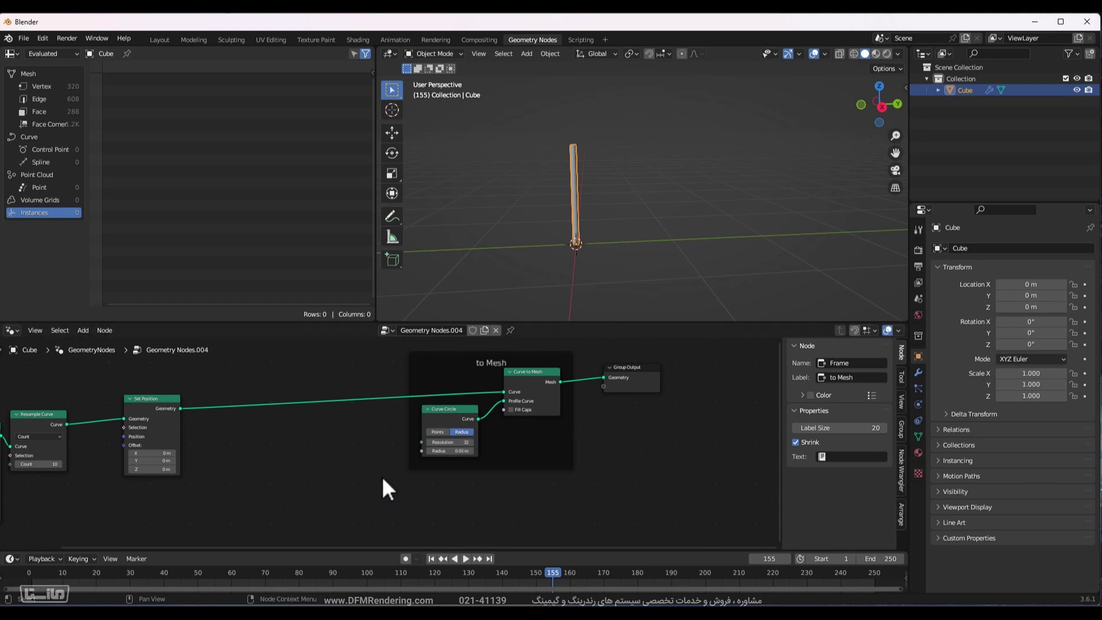
middle_click_drag(381, 474, 593, 484)
left_click_drag(190, 430, 165, 421)
left_click_drag(253, 429, 232, 414)
left_click_drag(365, 405, 304, 390)
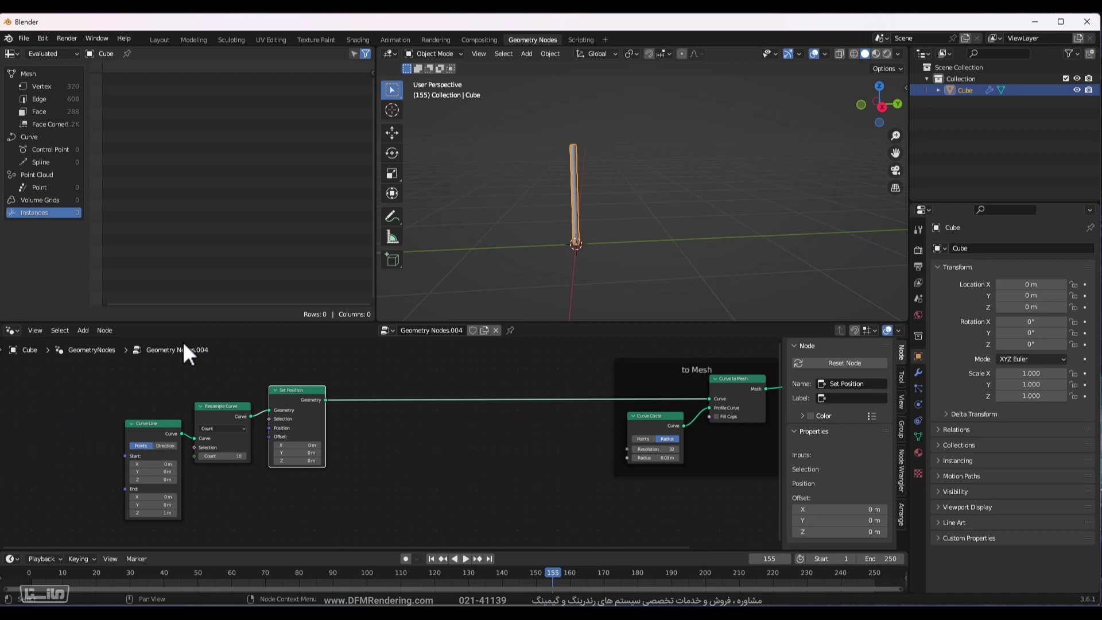
Move the Set Position node slightly farther away from Resample Curve.
middle_click_drag(482, 428, 375, 433)
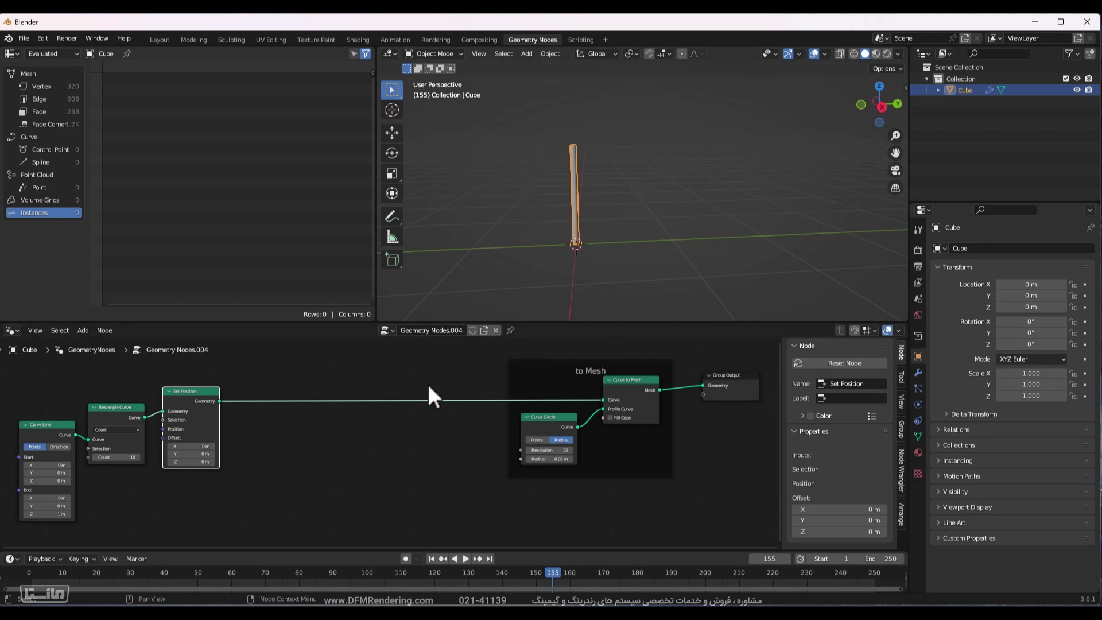
middle_click_drag(410, 393, 359, 406)
scroll(459, 425, "up", 1)
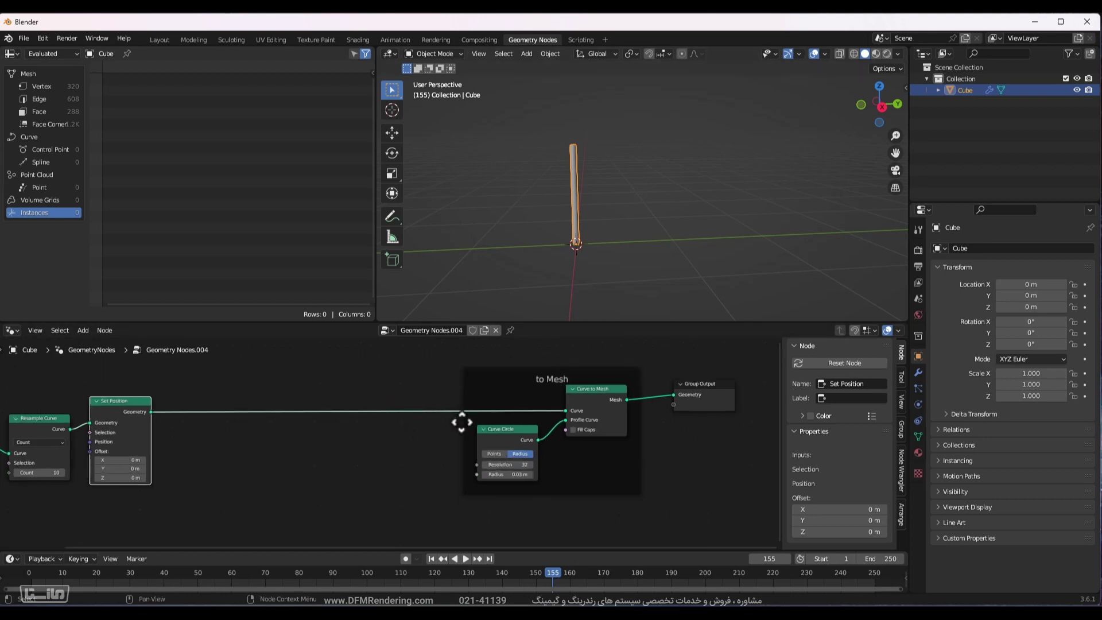
middle_click_drag(463, 430, 281, 453)
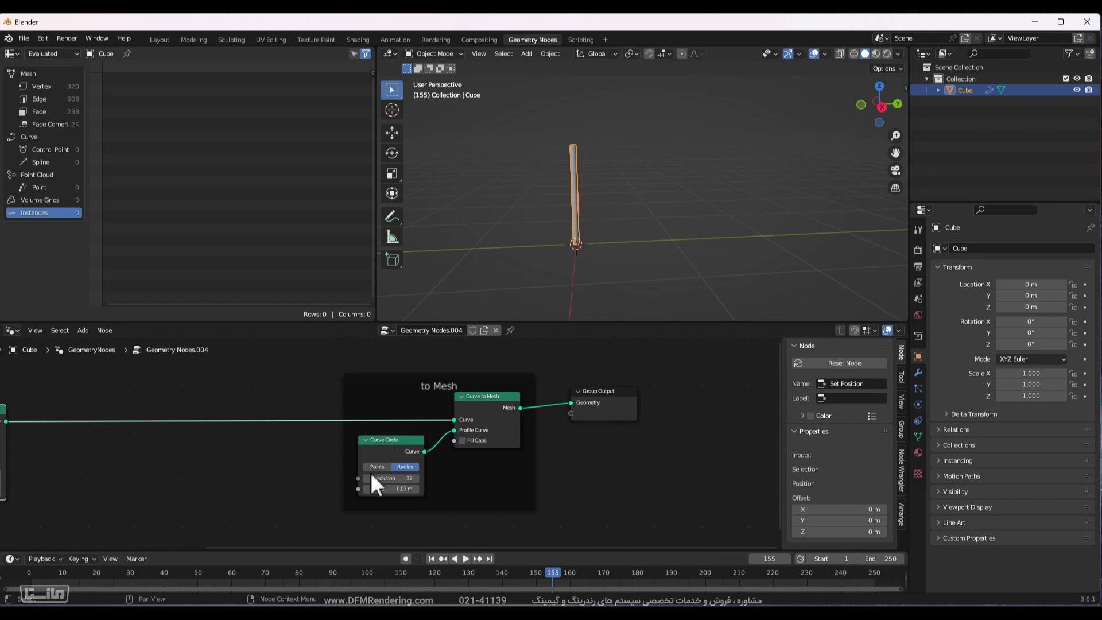
middle_click_drag(406, 436, 734, 409)
scroll(304, 443, "down", 1)
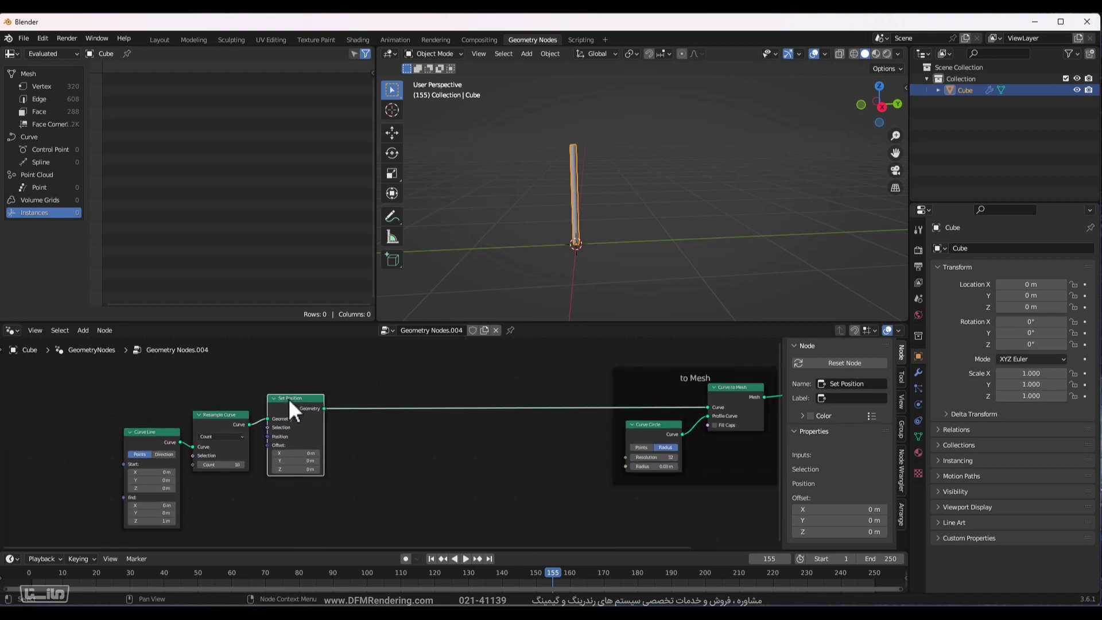
left_click_drag(288, 398, 311, 395)
Add a second Frame node and place the Curve Line and Resample Curve nodes inside it.
key("shift+a")
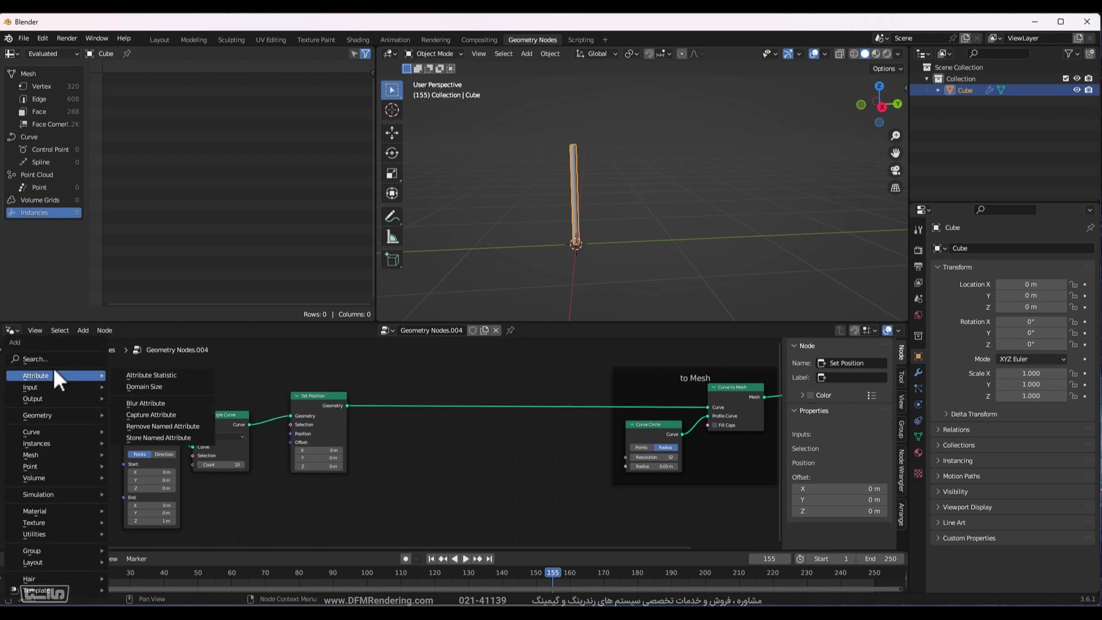
left_click(47, 367)
type("frame")
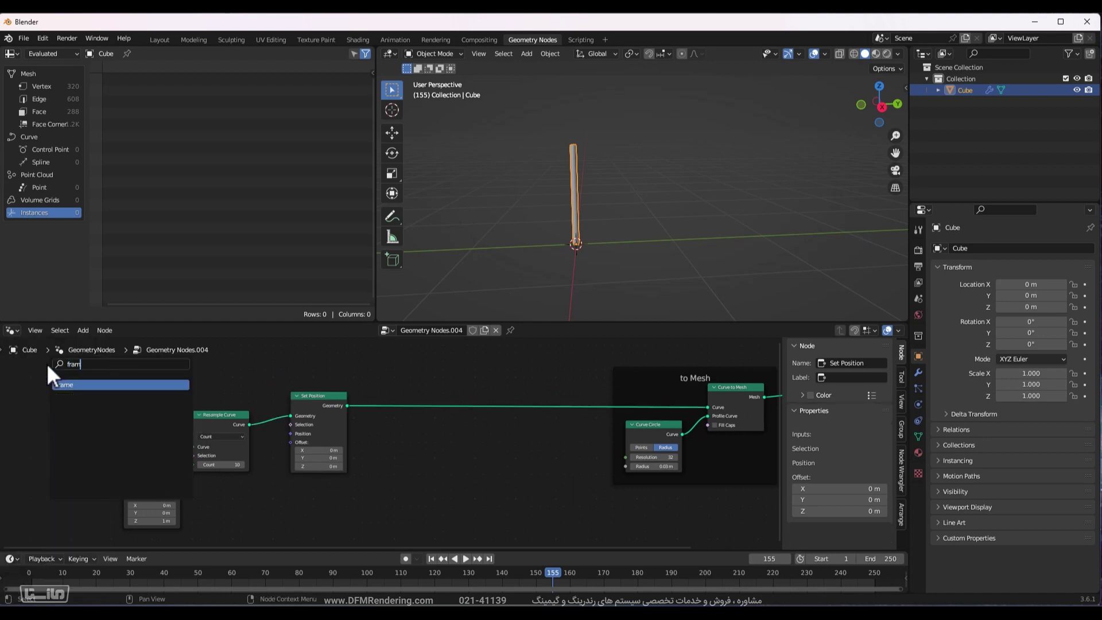
key("Return")
left_click(102, 384)
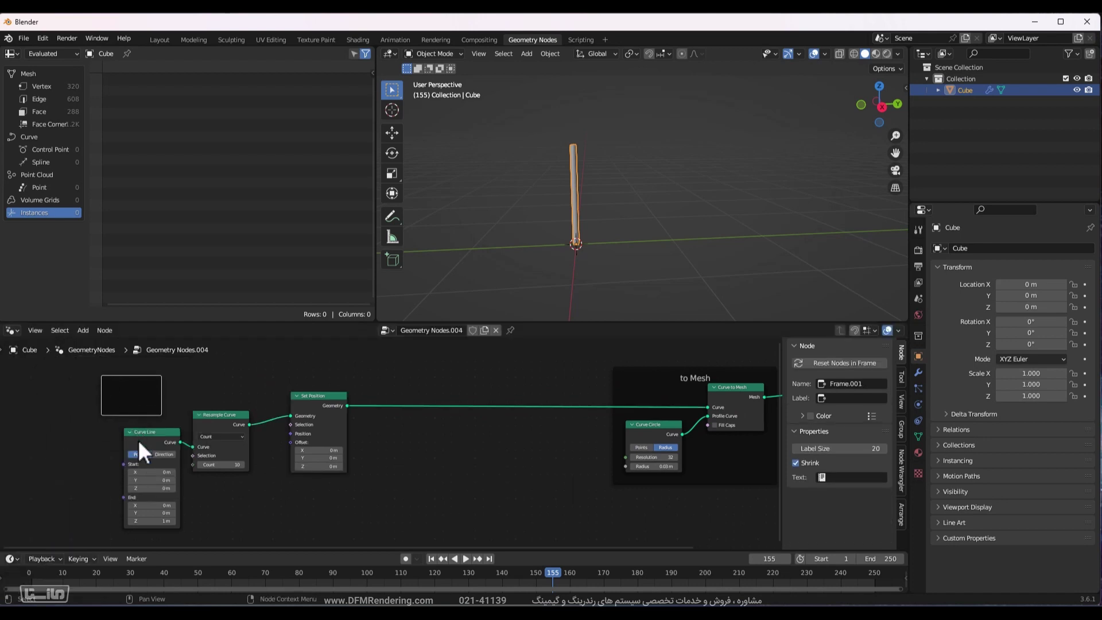
left_click_drag(139, 439, 108, 402)
mouse_move(240, 416)
left_mouse_down()
mouse_move(163, 411)
mouse_move(131, 395)
mouse_move(270, 395)
mouse_move(236, 400)
left_mouse_up()
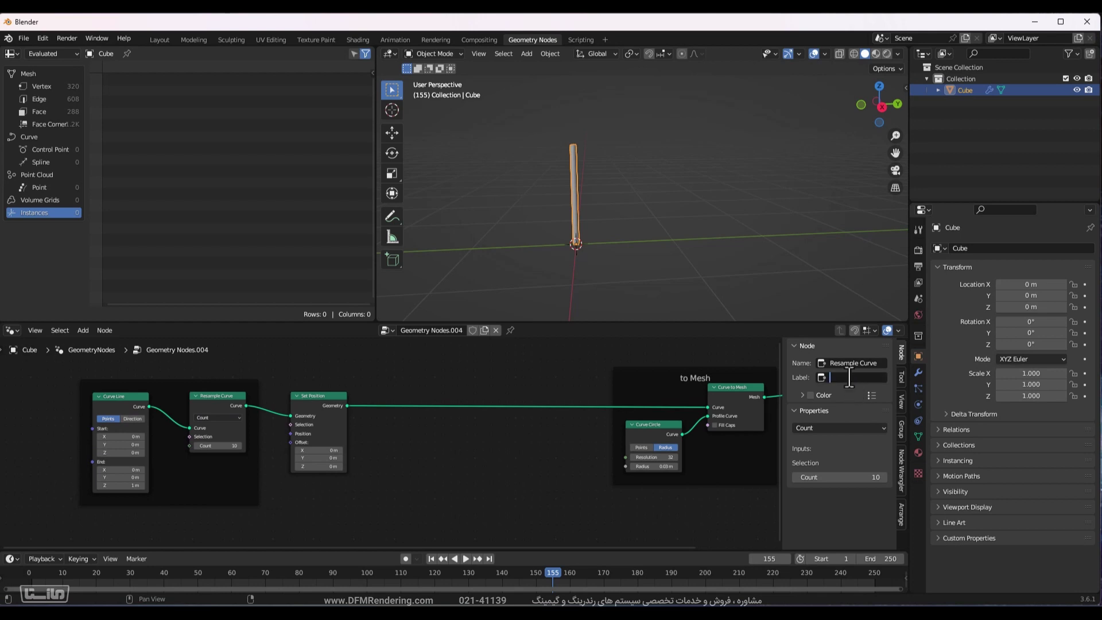
Label the Resample Curve node "Line".
type("Line")
key("Return")
Label the frame around the Curve Line and Resample Curve nodes "line".
left_click(197, 495)
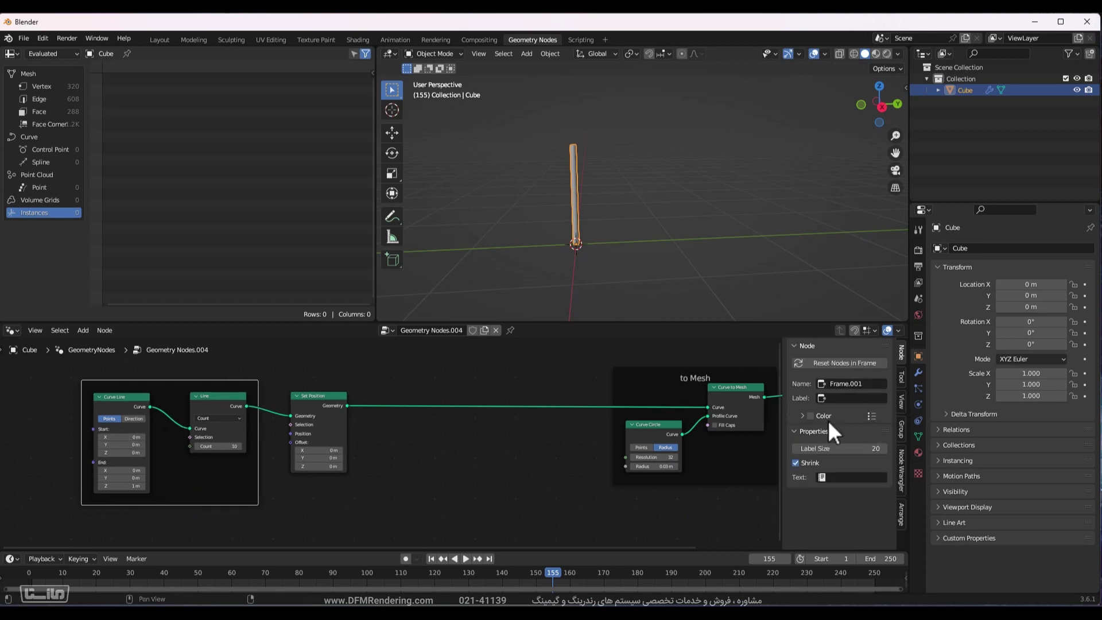
left_click(845, 397)
type("line")
key("Return")
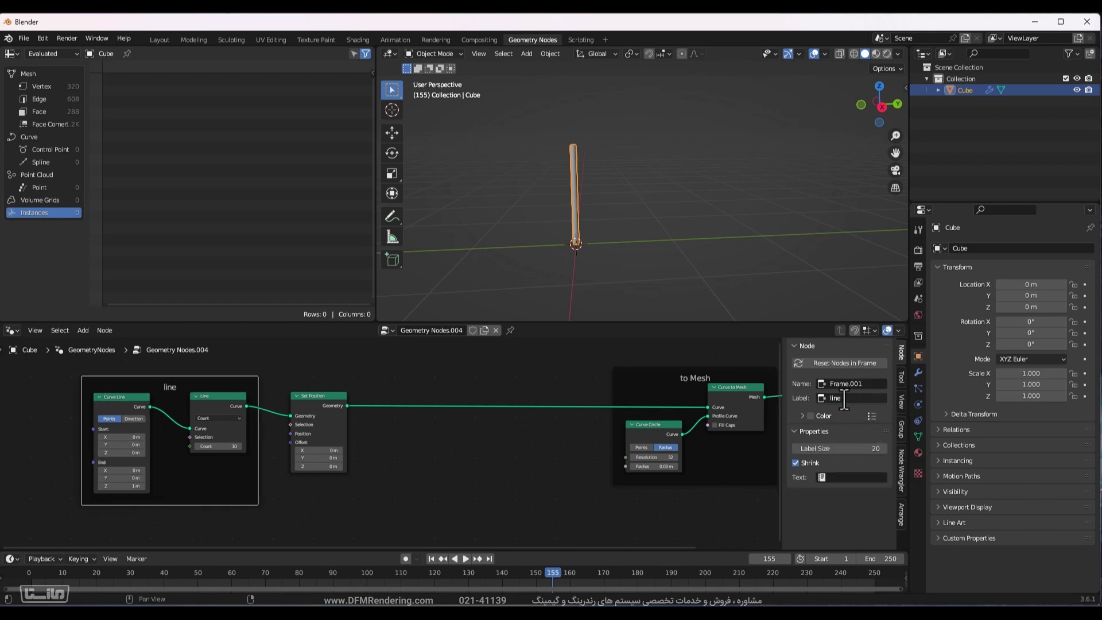
Change the label of the Resample Curve node to "resample".
left_click(213, 402)
left_click(867, 398)
type("Line")
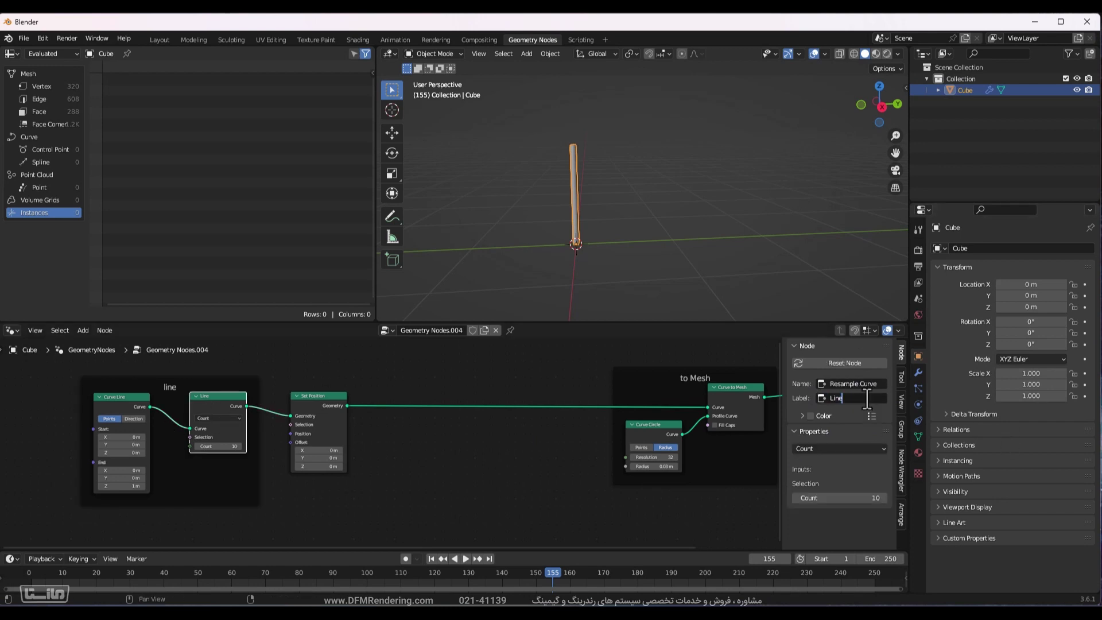
key("BackSpace")
key("BackSpace")
key("BackSpace")
key("BackSpace")
type("resample")
key("Return")
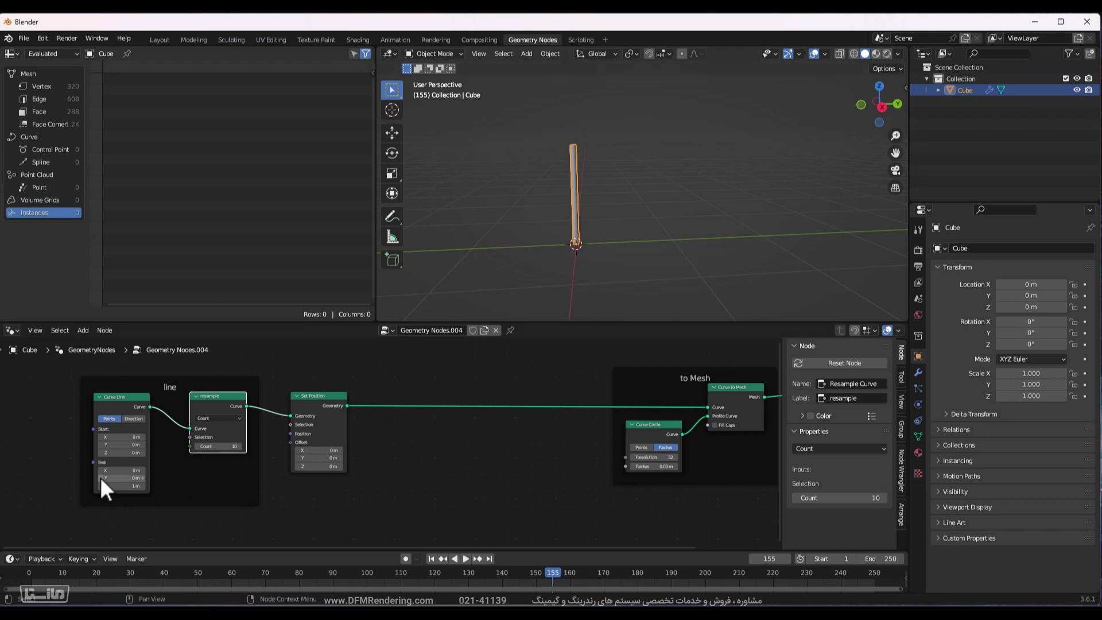
Move the line frame farther from Set Position and place Set Position between the line and to Mesh frames.
left_click_drag(173, 395, 110, 405)
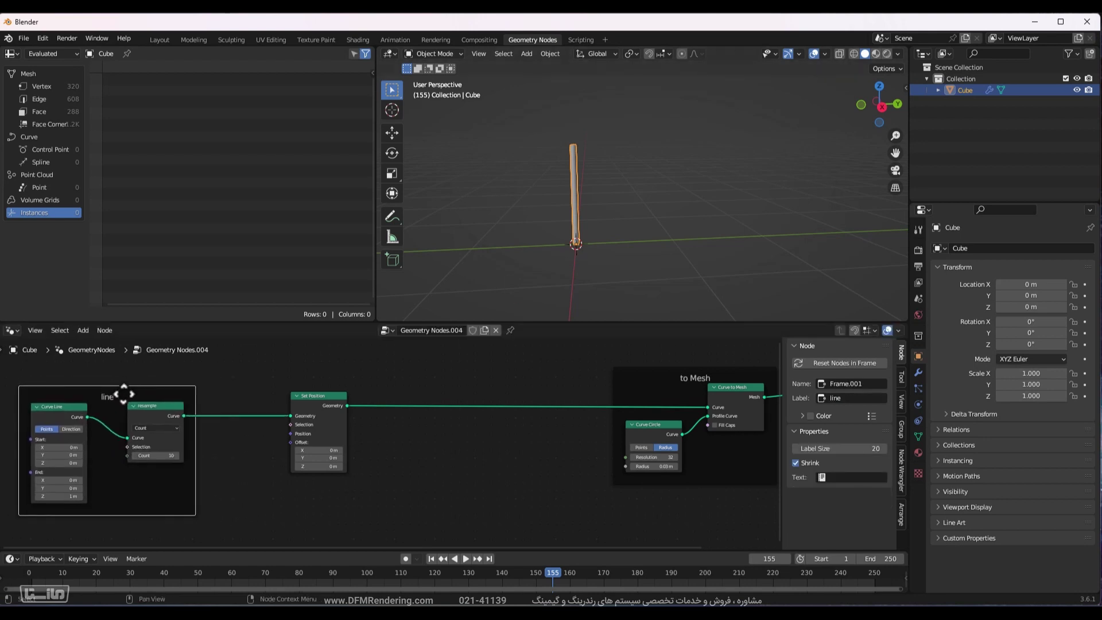
middle_click_drag(616, 414, 737, 457)
left_click_drag(311, 418, 269, 414)
left_click_drag(253, 426, 404, 415)
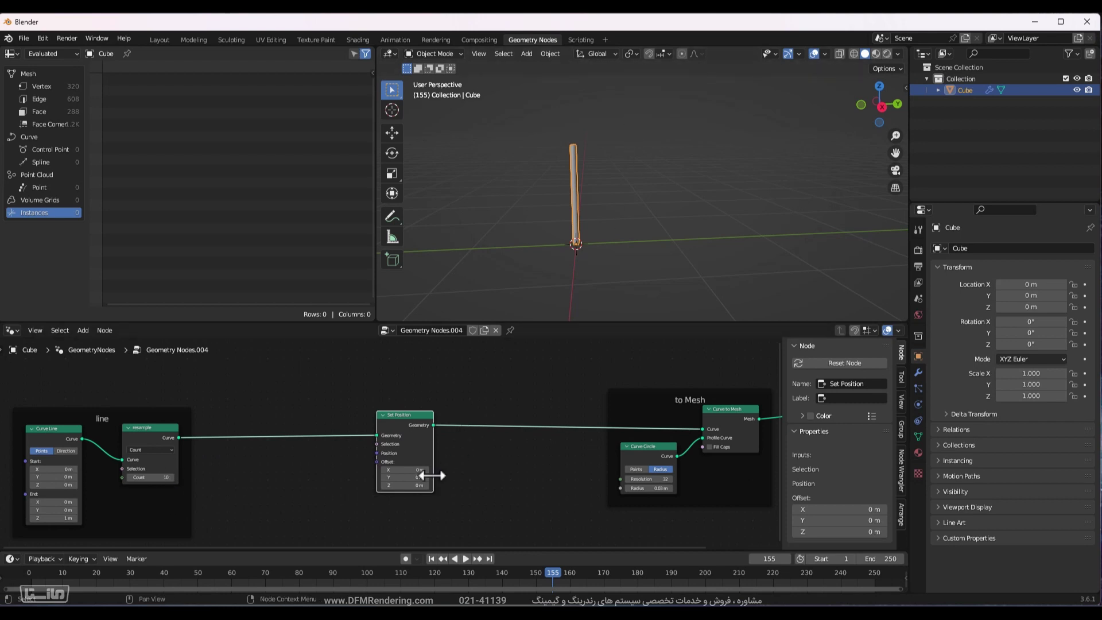
mouse_move(406, 478)
left_mouse_down()
mouse_move(424, 478)
mouse_move(403, 478)
left_mouse_up()
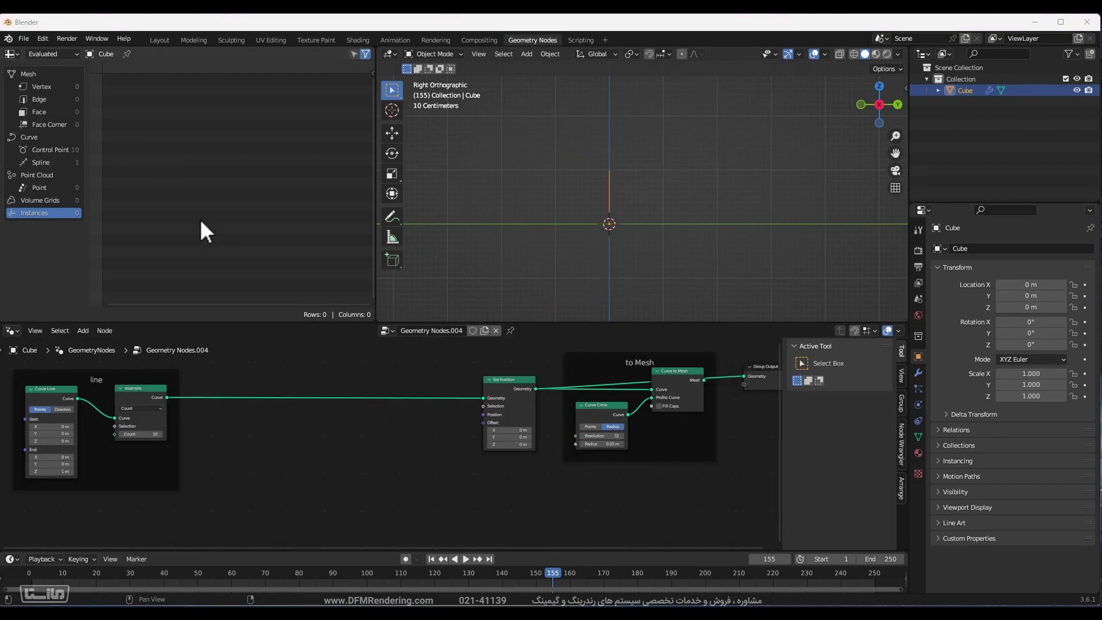
middle_click_drag(675, 443, 584, 460)
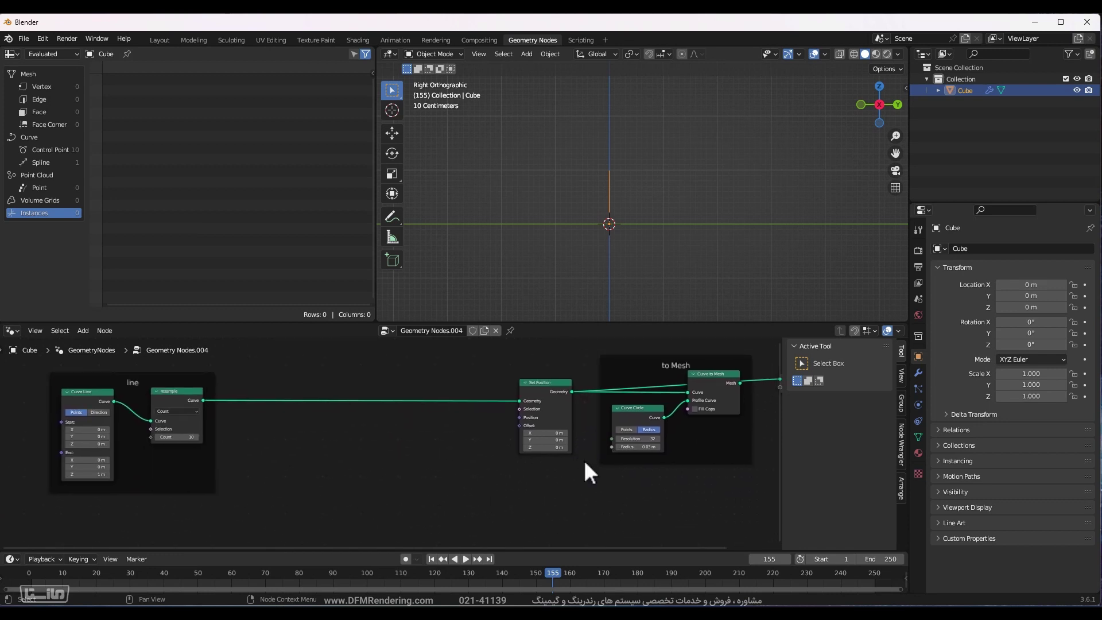
scroll(574, 460, "up", 1)
scroll(628, 160, "up", 2)
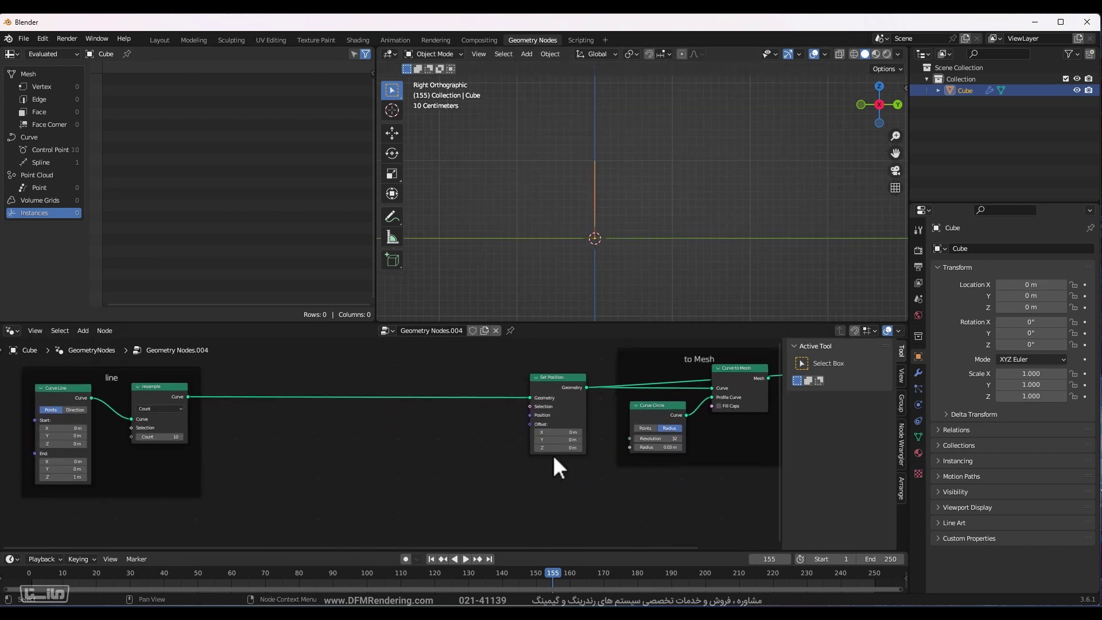
mouse_move(557, 440)
left_mouse_down()
mouse_move(591, 441)
mouse_move(578, 441)
left_mouse_up()
key("ctrl+z")
Add a Position node just beside the line frame, below the link running to Set Position.
scroll(556, 422, "up", 2)
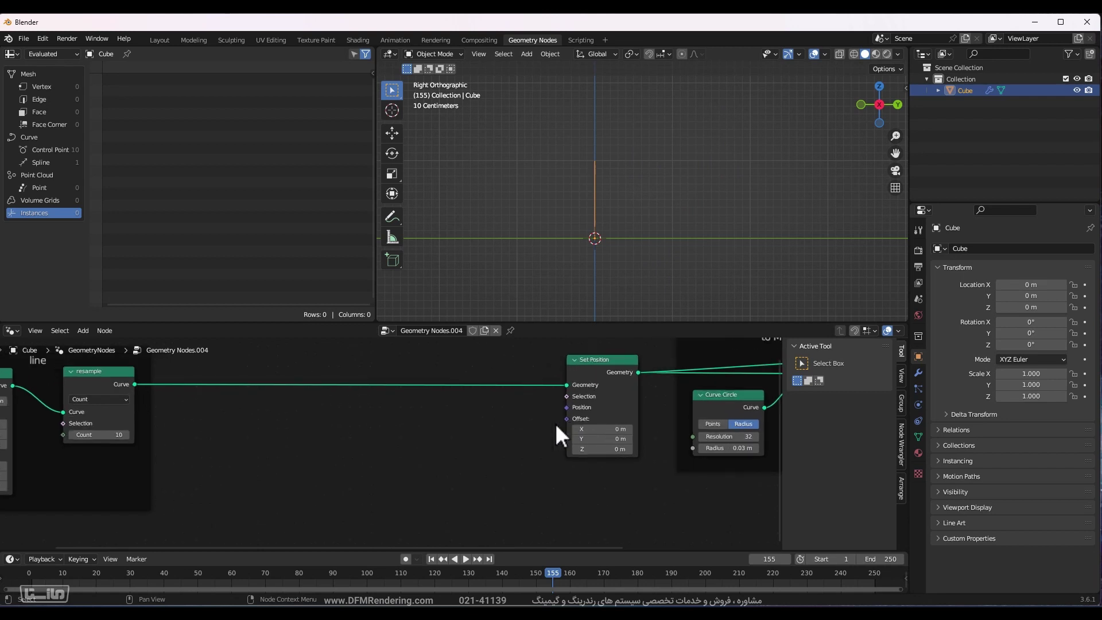
middle_click_drag(580, 227, 545, 260, "shift")
key("shift+a")
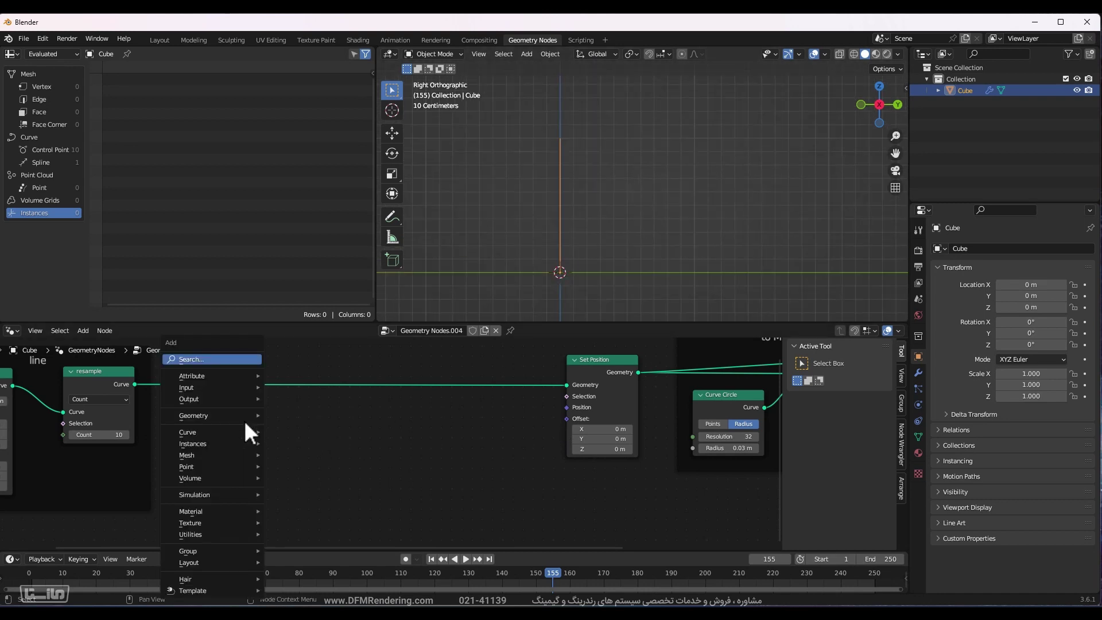
left_click(225, 361)
type("posi")
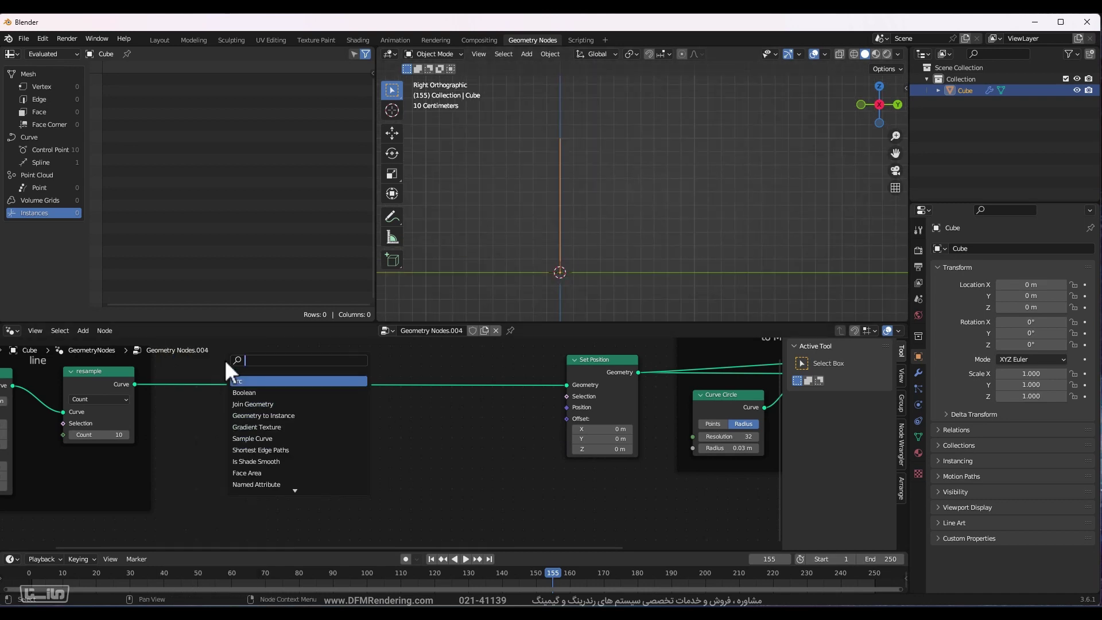
key("Return")
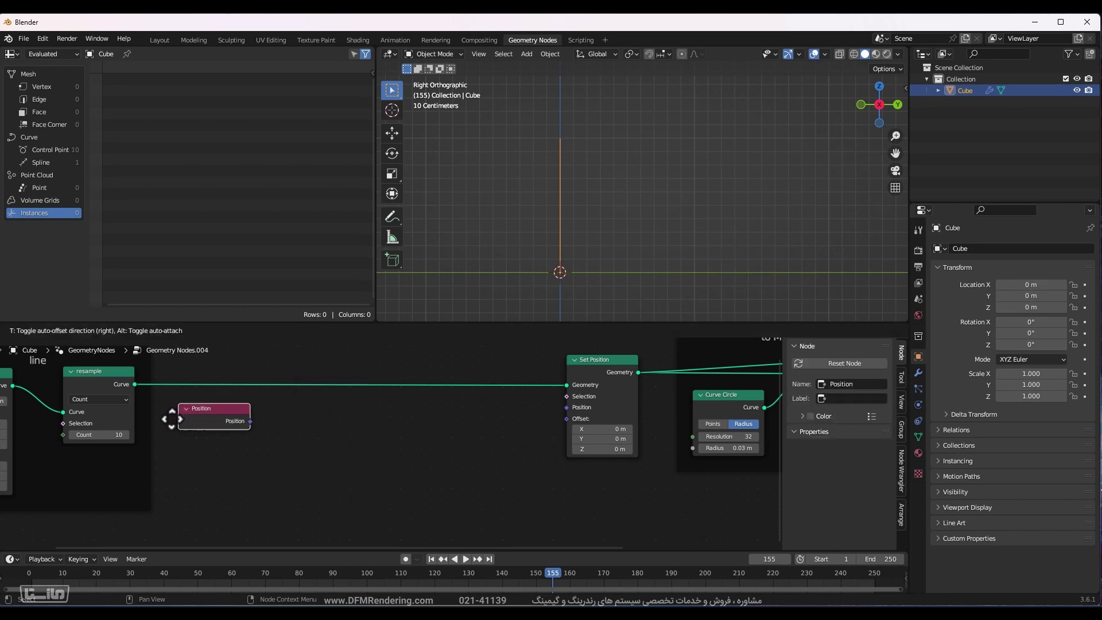
left_click(161, 436)
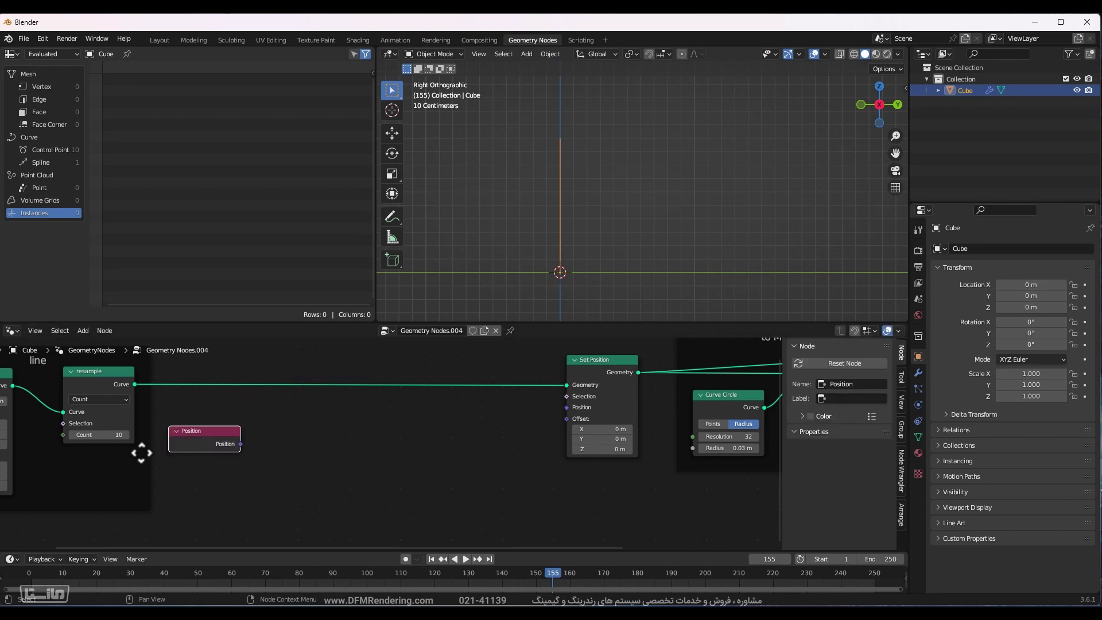
Add a Separate XYZ node fed by the Position output and place it close to the Position node.
scroll(223, 456, "up", 2)
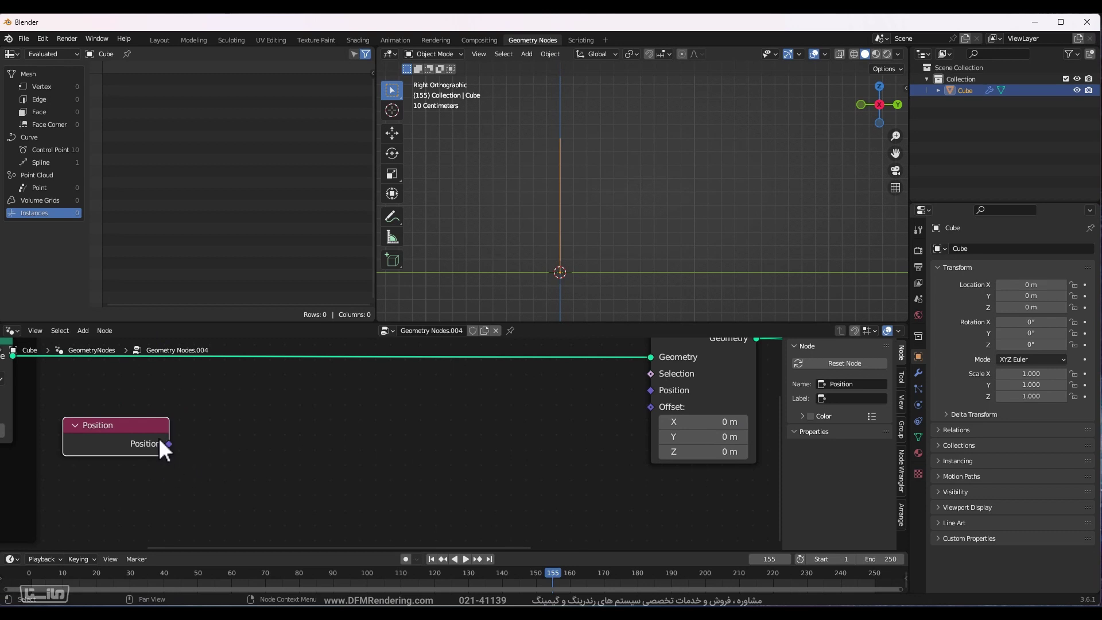
scroll(152, 470, "down", 3)
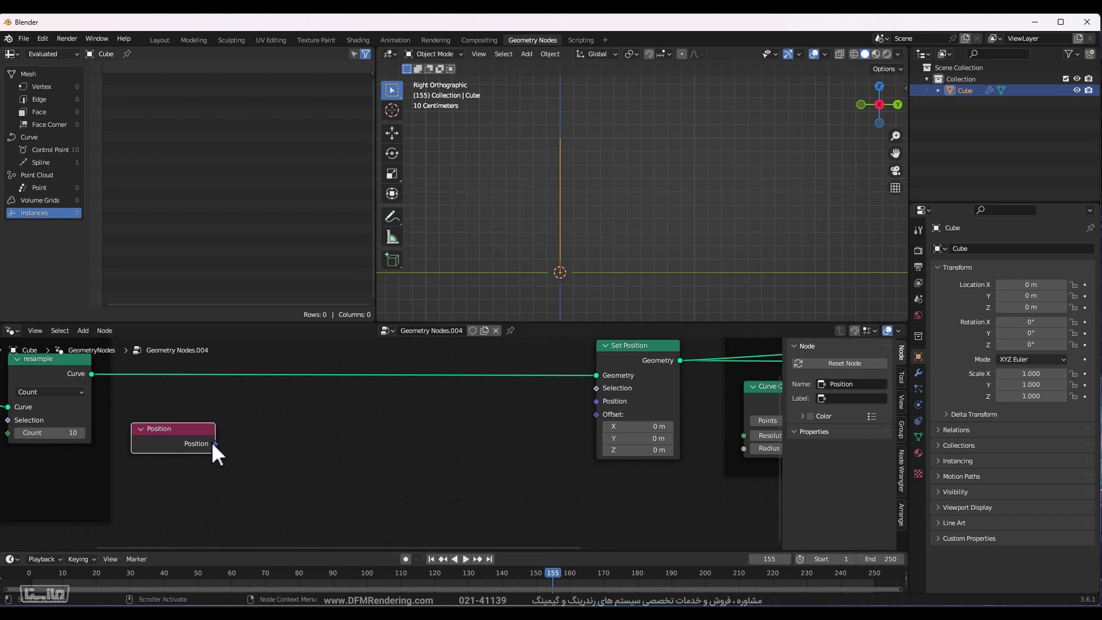
left_click_drag(215, 443, 287, 444)
type("sep")
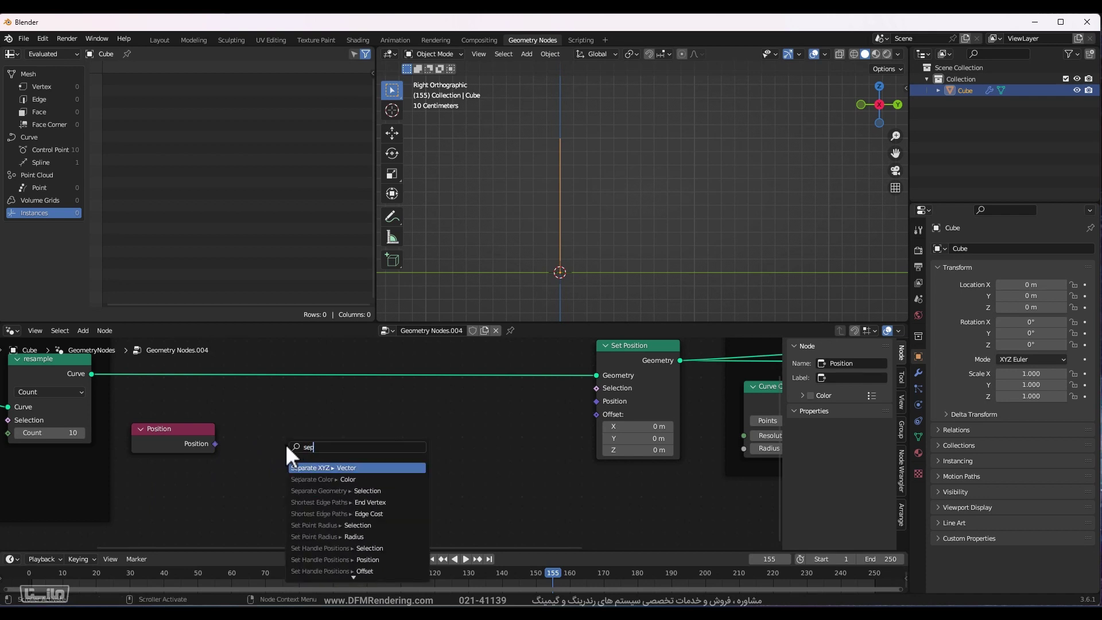
key("Return")
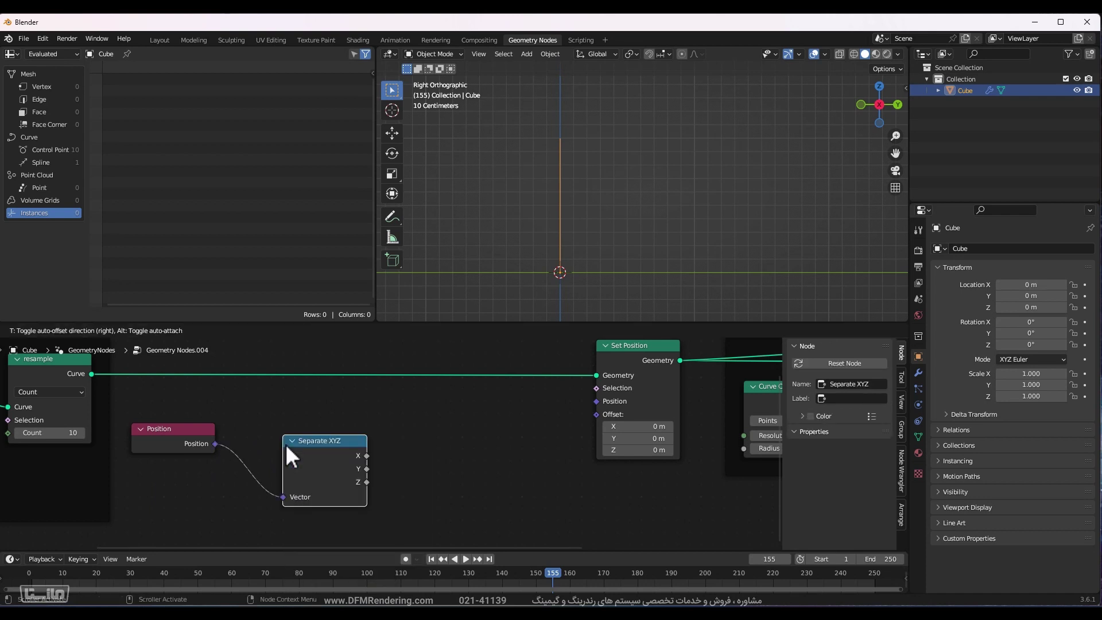
left_click(257, 432)
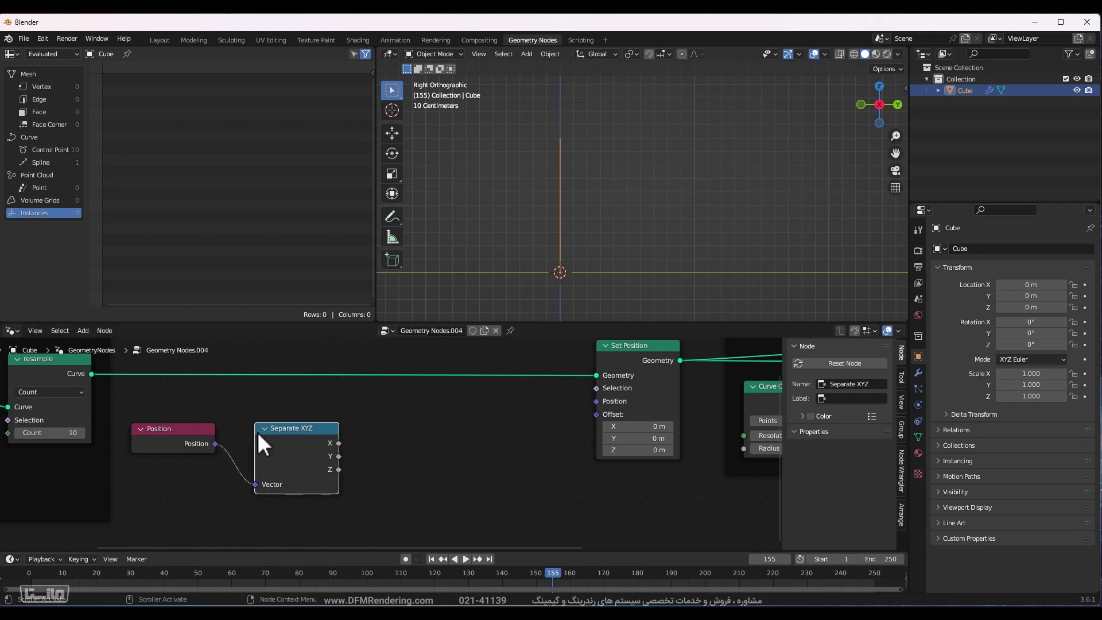
left_click_drag(319, 431, 307, 428)
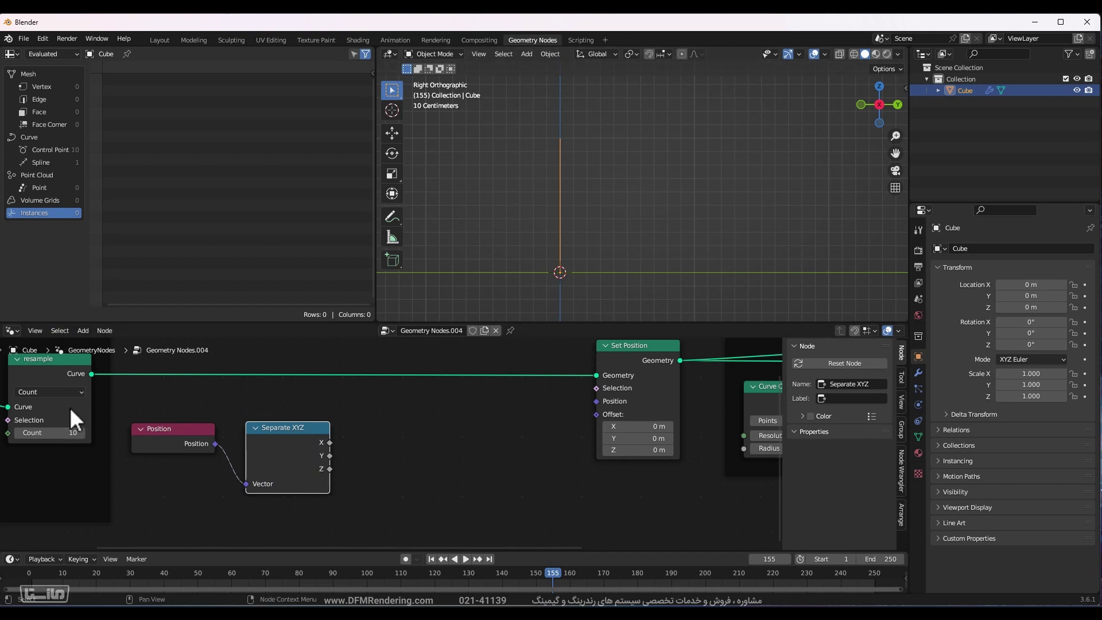
Set the End Z value of the Curve Line node to 3 m.
middle_click_drag(70, 407, 132, 480)
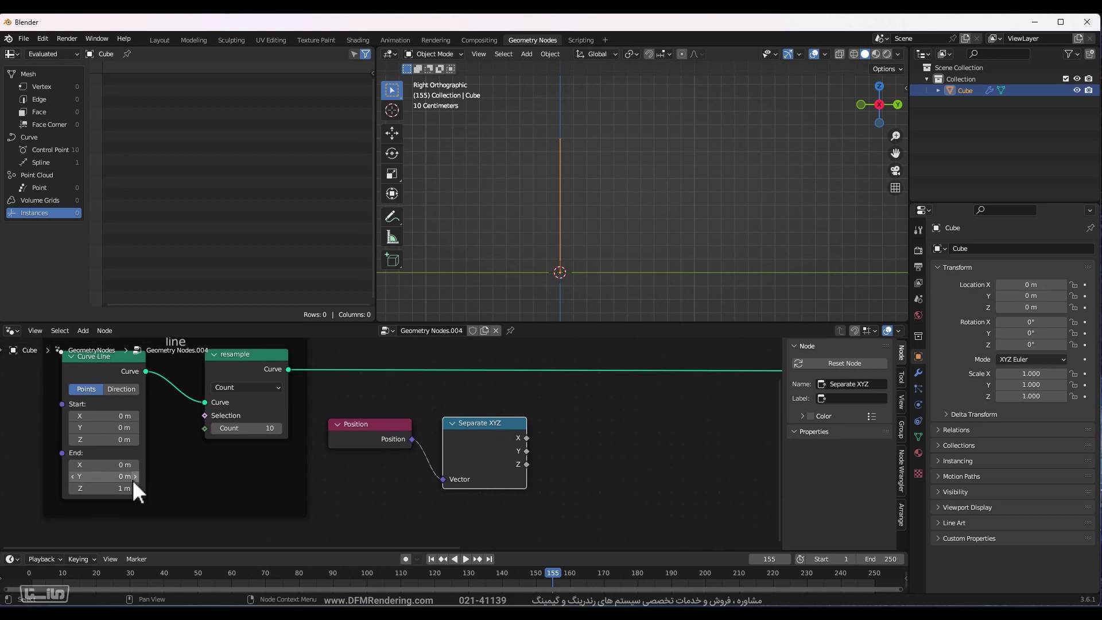
left_click_drag(131, 488, 132, 488, "shift")
middle_click_drag(615, 222, 666, 247)
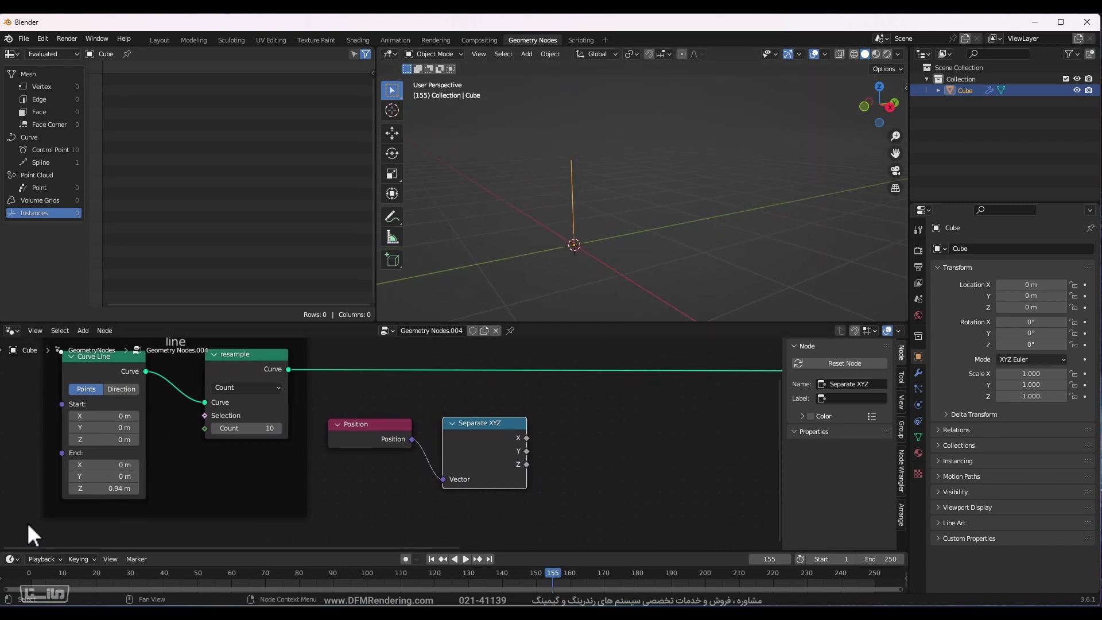
left_click_drag(132, 488, 142, 488)
left_click(141, 489)
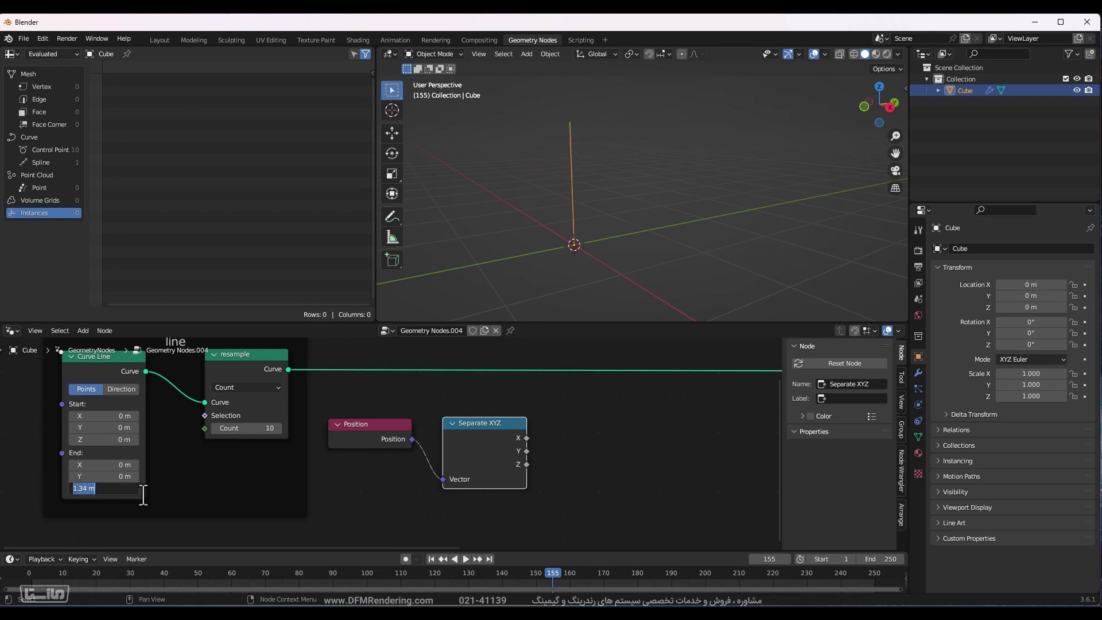
type("3")
key("Return")
middle_click_drag(579, 287, 619, 273)
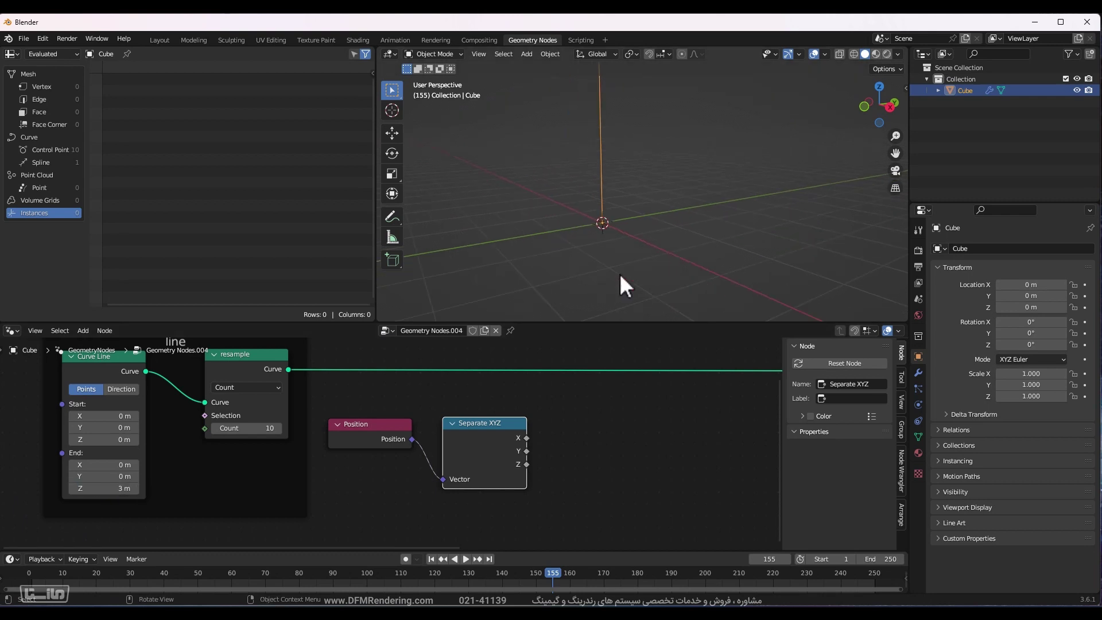
middle_click_drag(804, 179, 799, 217)
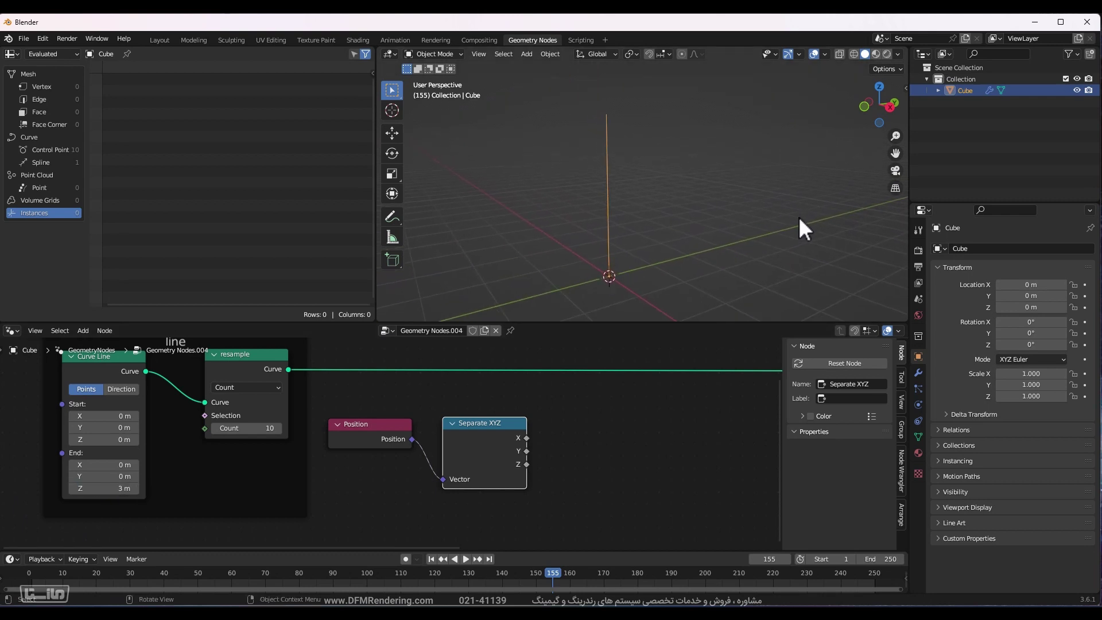
middle_click_drag(562, 437, 418, 442)
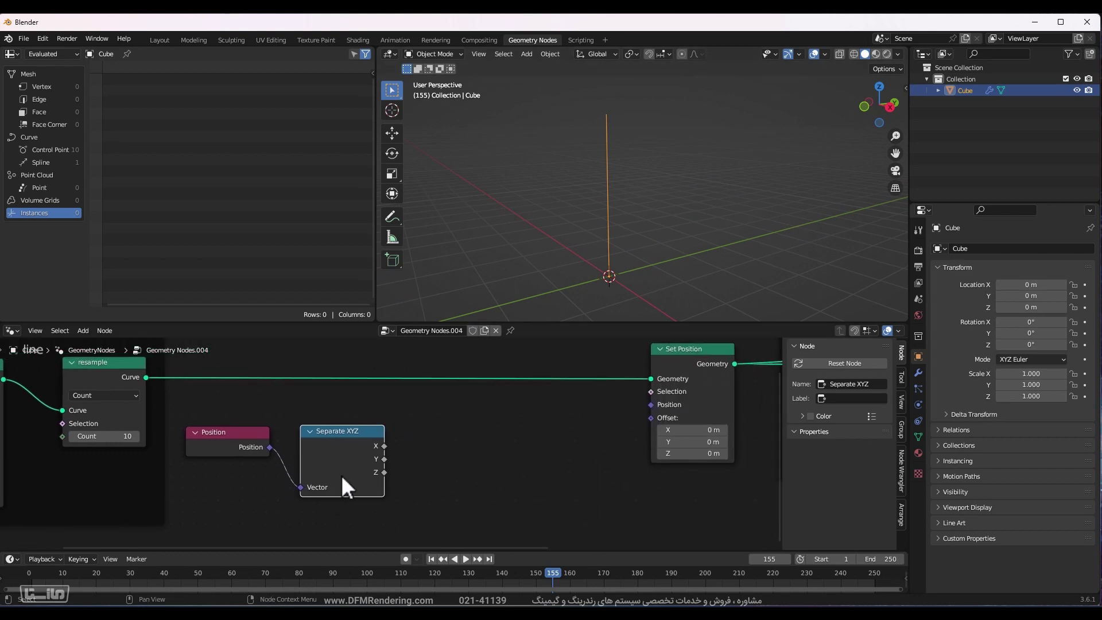
left_click_drag(384, 472, 432, 447)
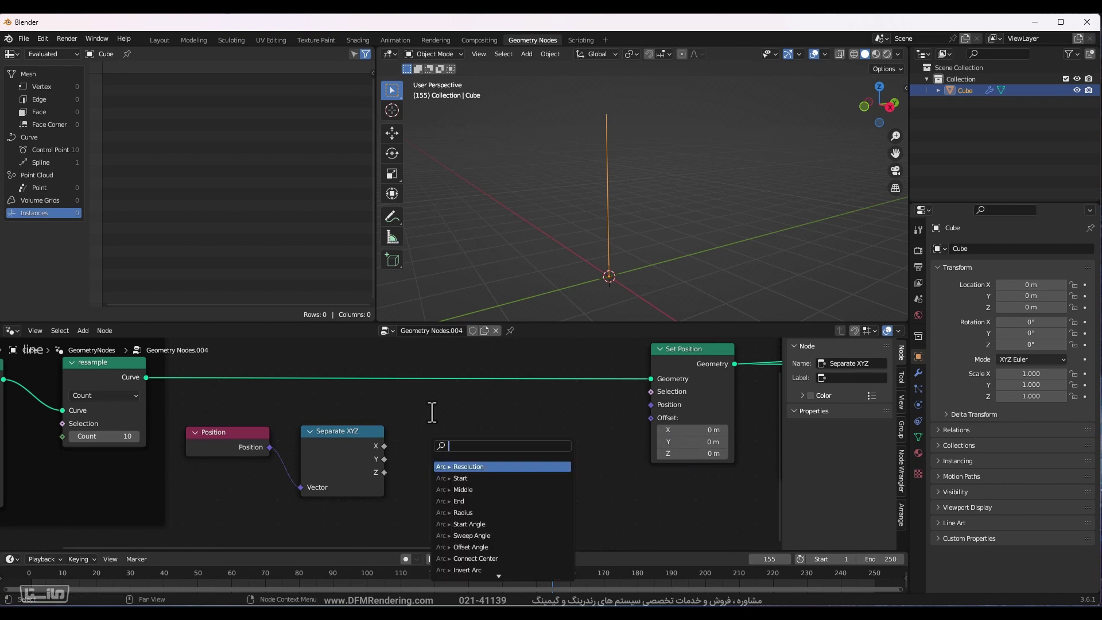
type("comb")
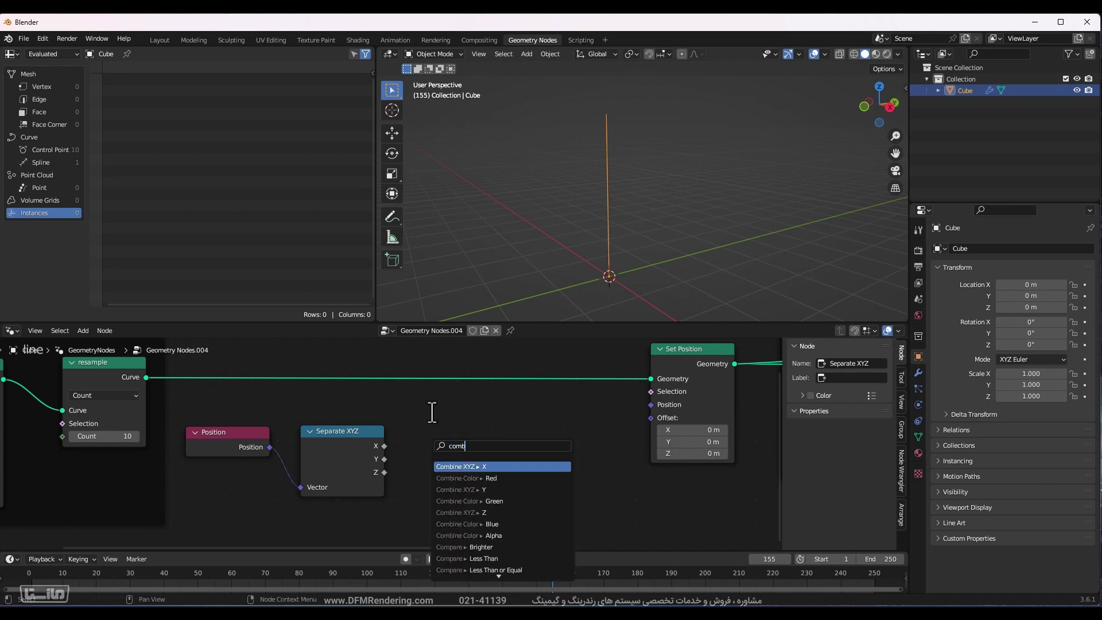
key("Return")
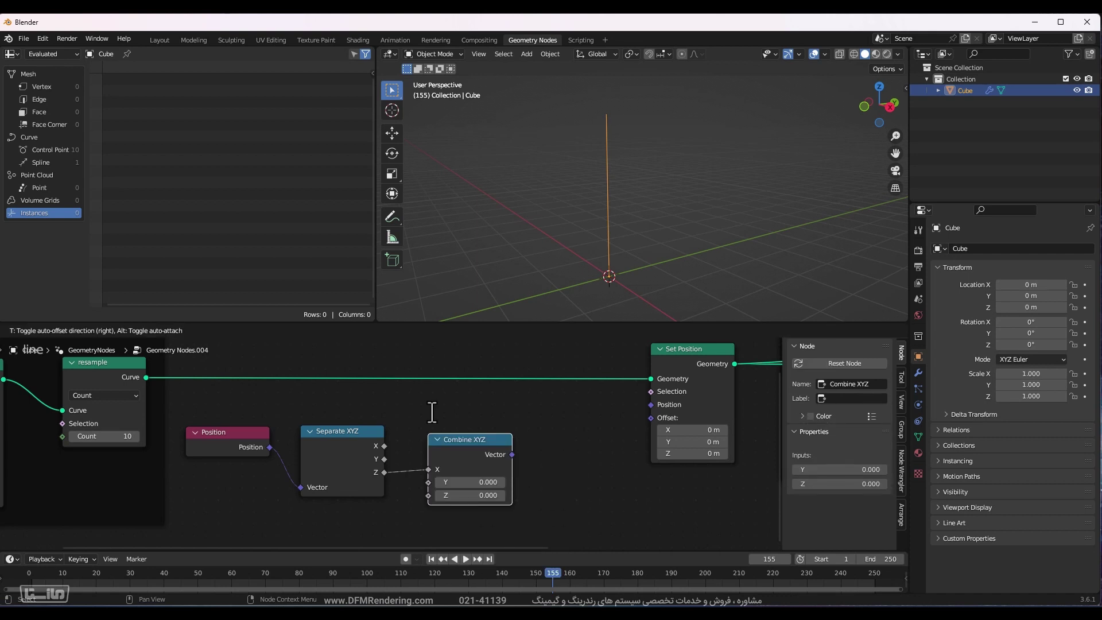
key("Escape")
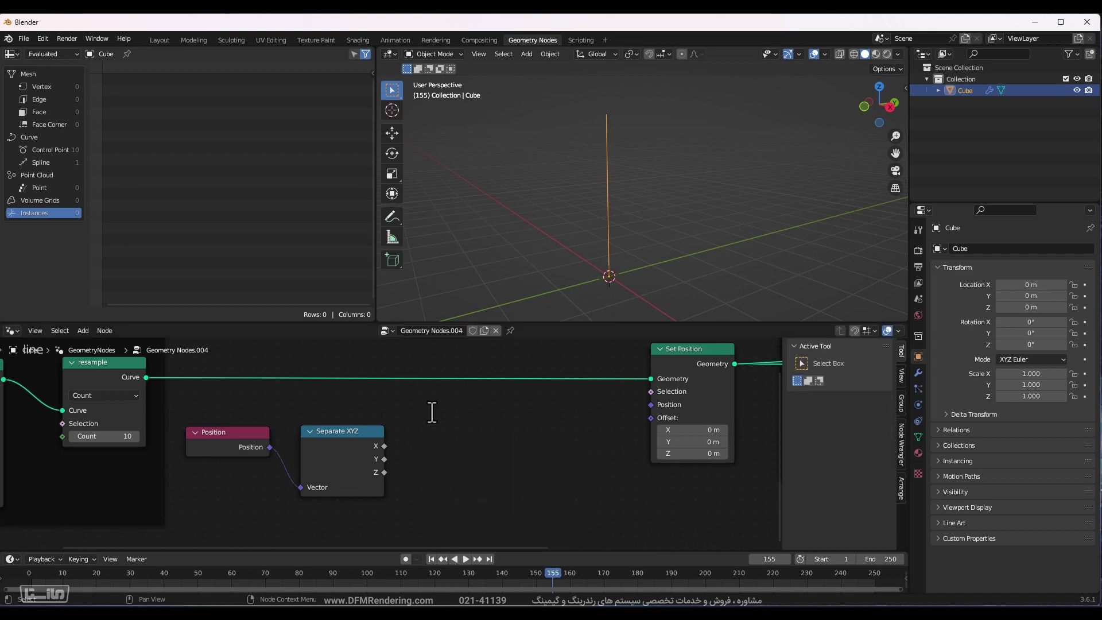
Add a Combine XYZ node with the Z output of Separate XYZ linked to its Y input.
left_click_drag(384, 472, 457, 453)
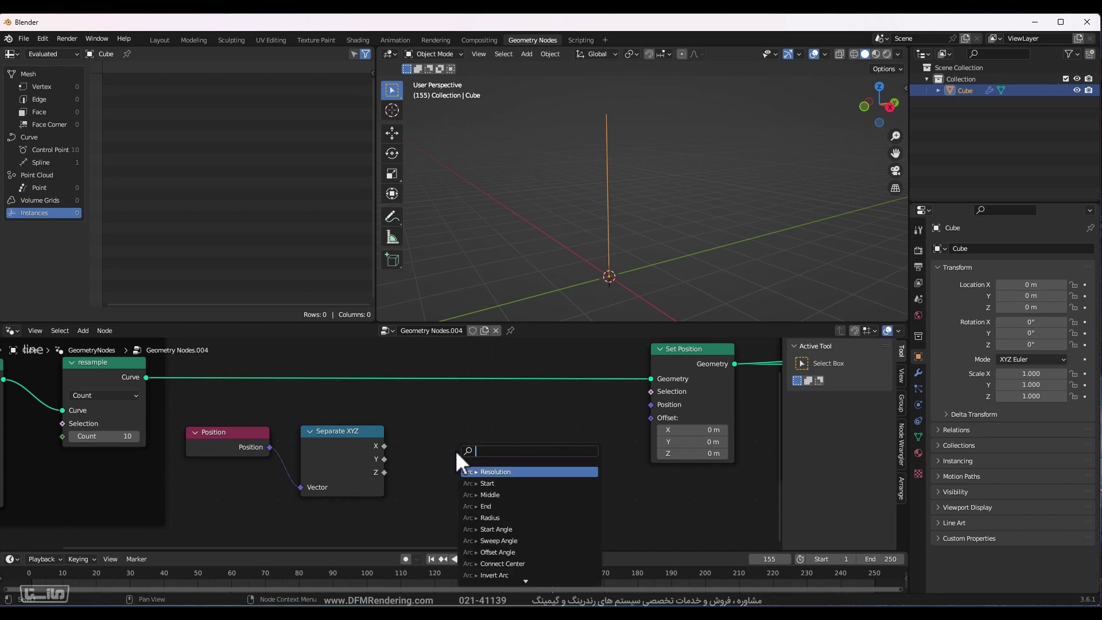
type("combi")
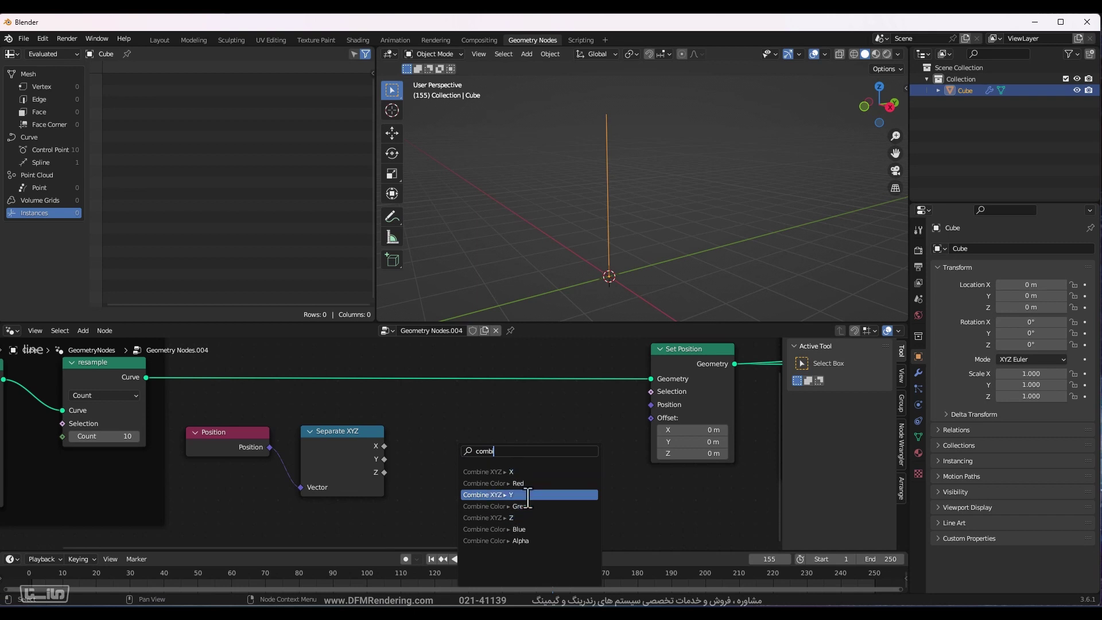
left_click(511, 495)
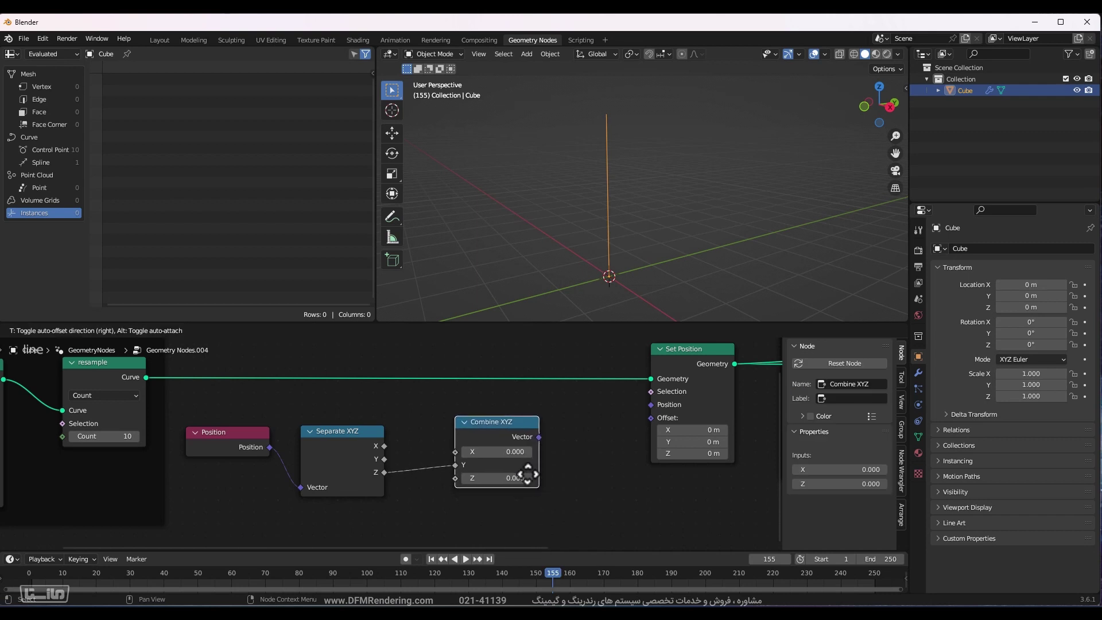
Place the Combine XYZ node between the Separate XYZ and Set Position nodes.
left_click(528, 472)
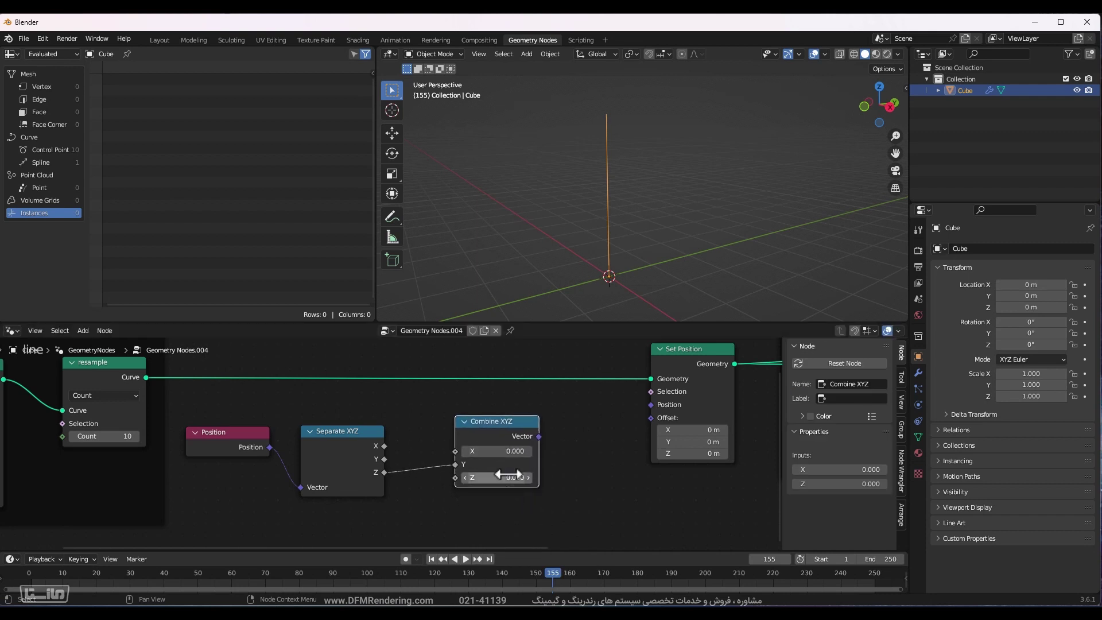
Annotate the Position node's X, Y, Z and the flow of Z through Combine XYZ's Y to Set Position, and remove the annotations.
left_click(205, 432)
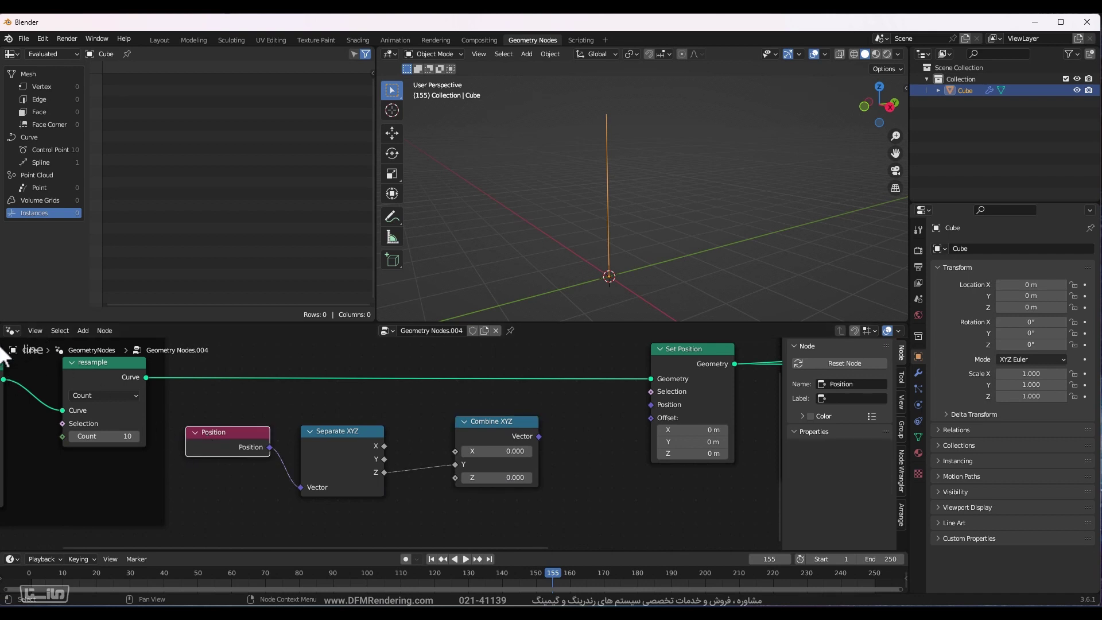
key("t")
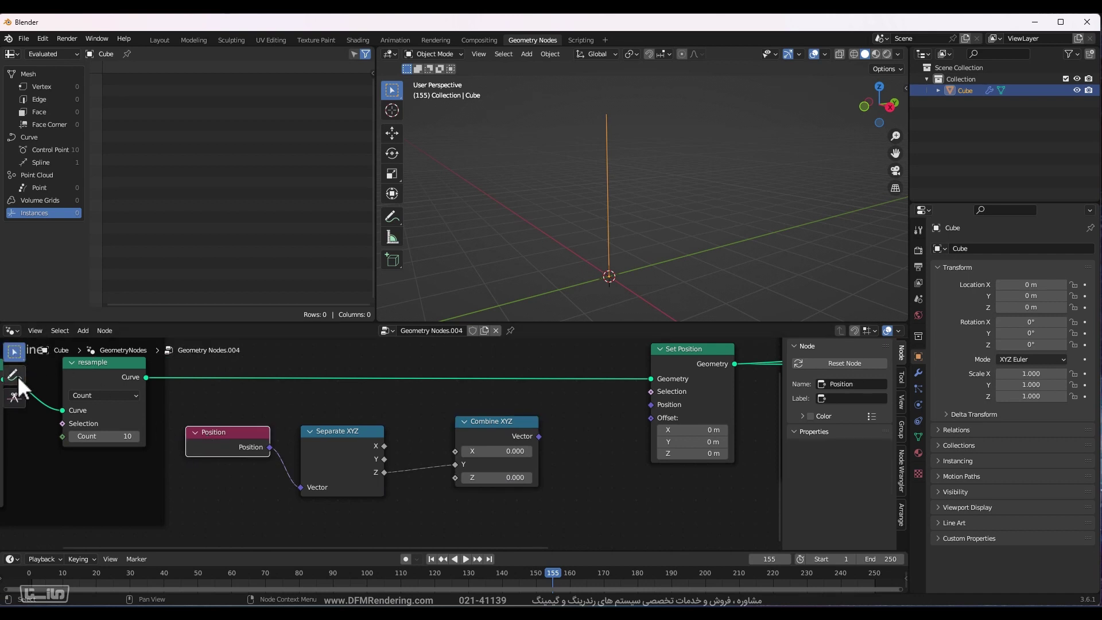
left_click(16, 374)
mouse_move(224, 472)
left_mouse_down()
mouse_move(296, 436)
mouse_move(195, 383)
mouse_move(177, 463)
mouse_move(196, 464)
mouse_move(202, 504)
mouse_move(171, 501)
left_mouse_up()
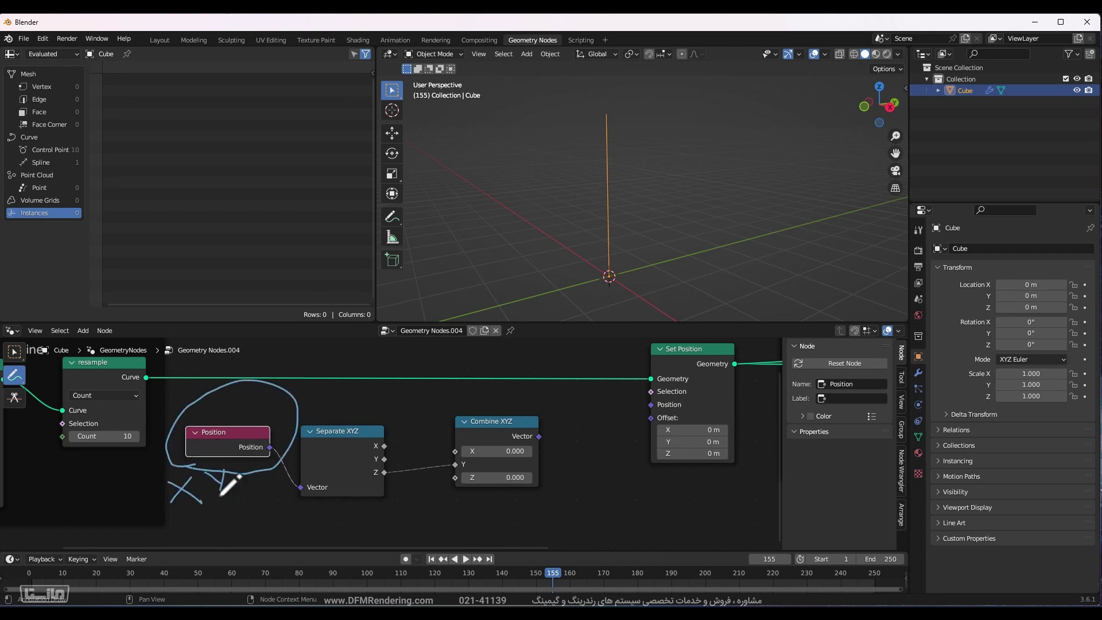
left_click_drag(236, 475, 269, 492)
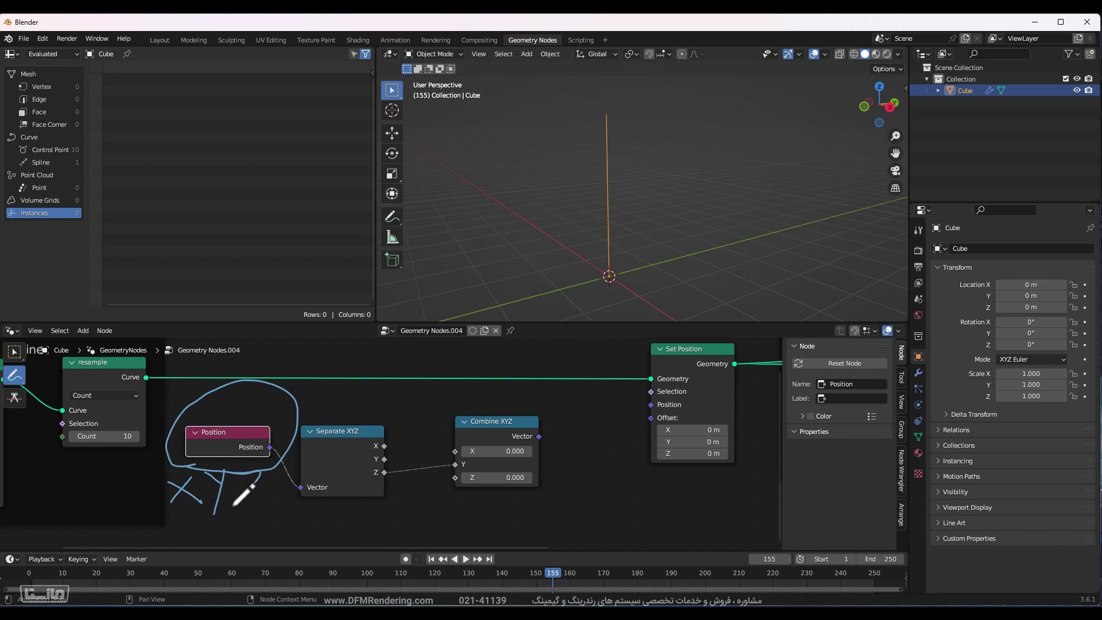
left_click_drag(209, 521, 213, 537)
left_click(202, 514)
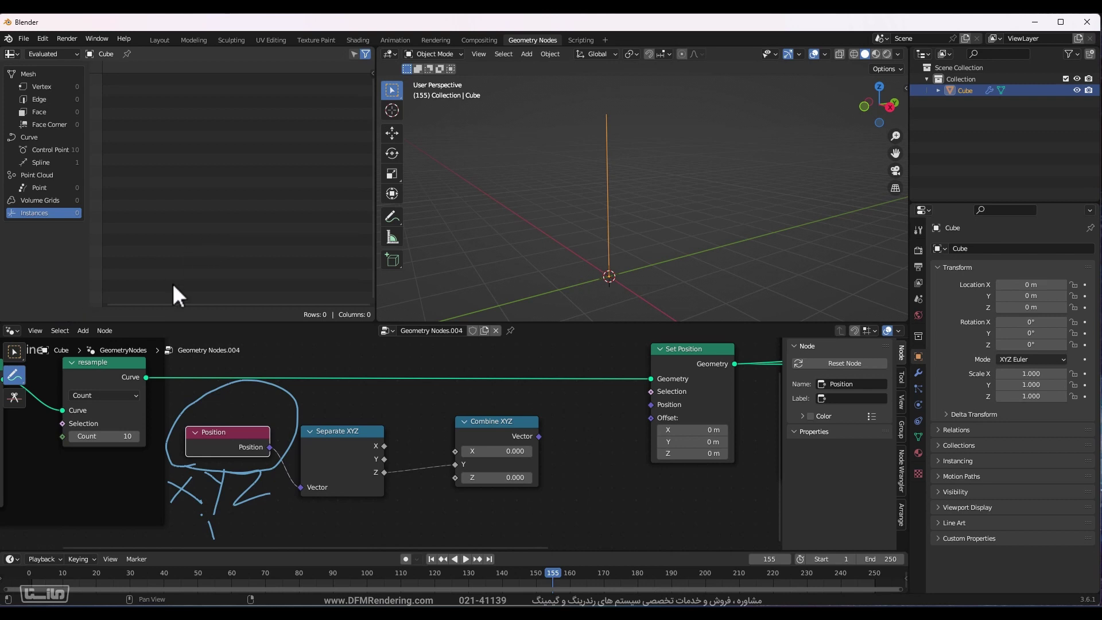
left_click_drag(235, 510, 346, 526)
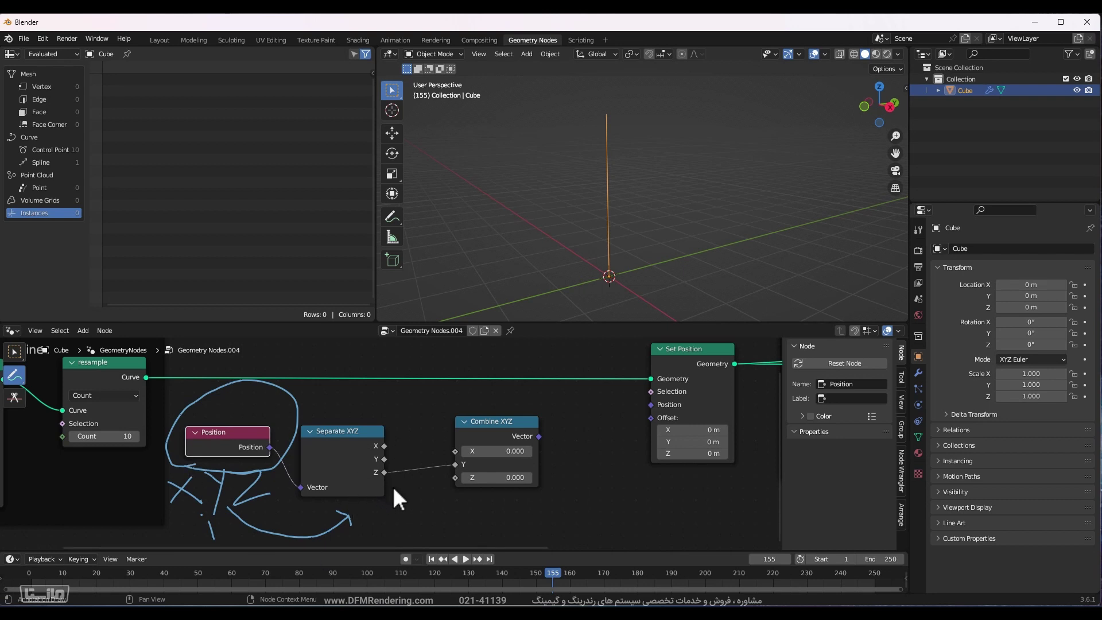
mouse_move(377, 507)
left_mouse_down()
mouse_move(488, 516)
mouse_move(519, 492)
mouse_move(521, 517)
left_mouse_up()
left_click_drag(285, 506, 350, 529)
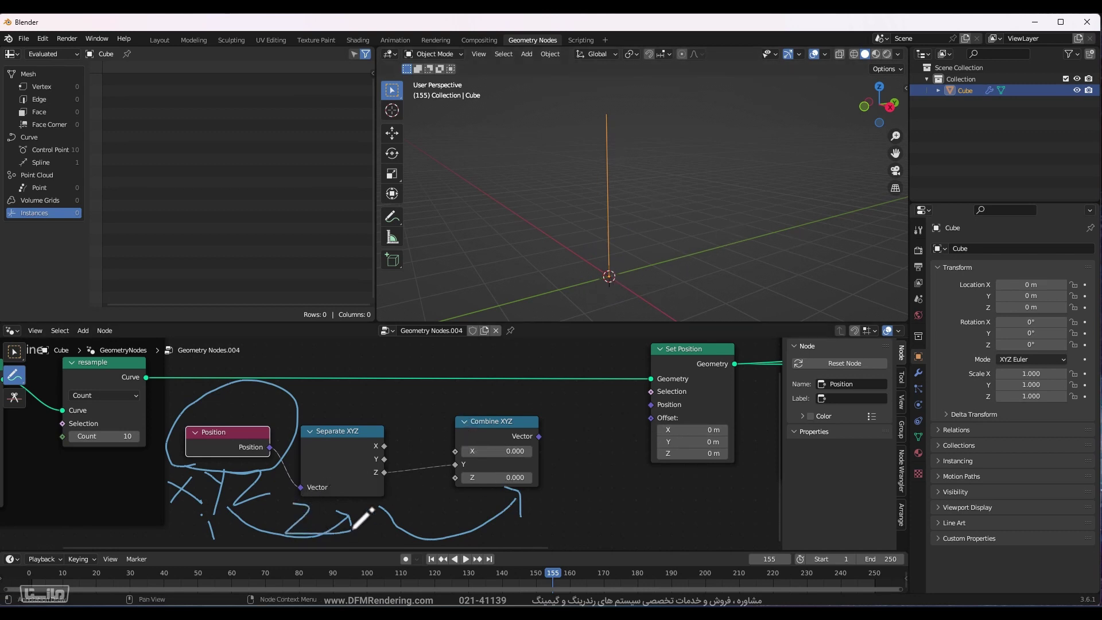
mouse_move(445, 488)
left_mouse_down()
mouse_move(485, 519)
mouse_move(488, 546)
left_mouse_up()
left_click_drag(536, 436, 651, 418)
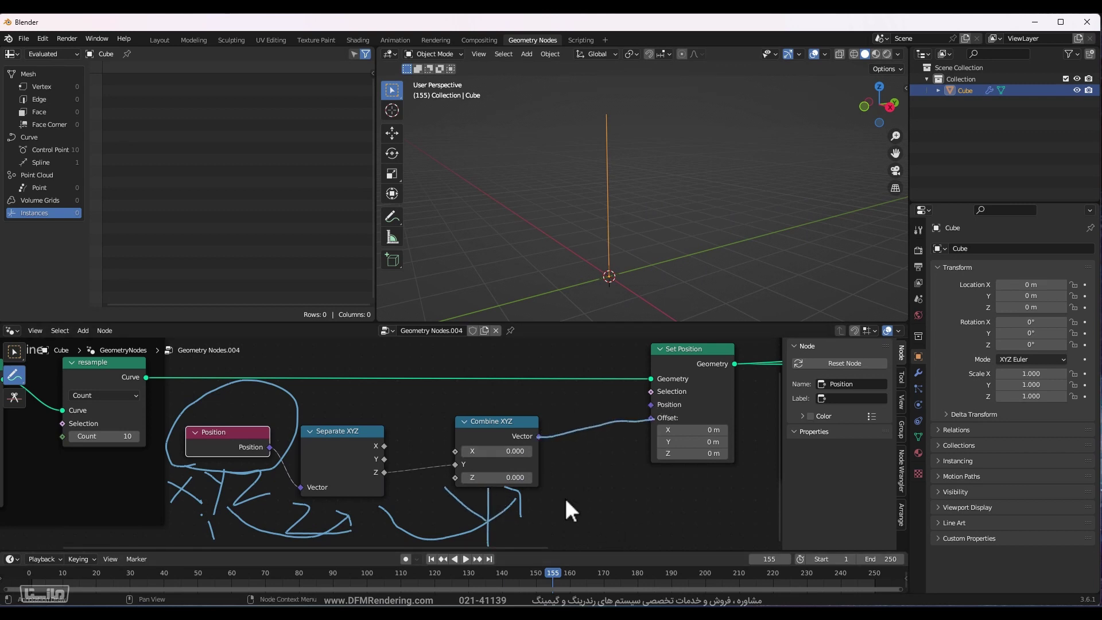
key("ctrl+z")
left_click(14, 351)
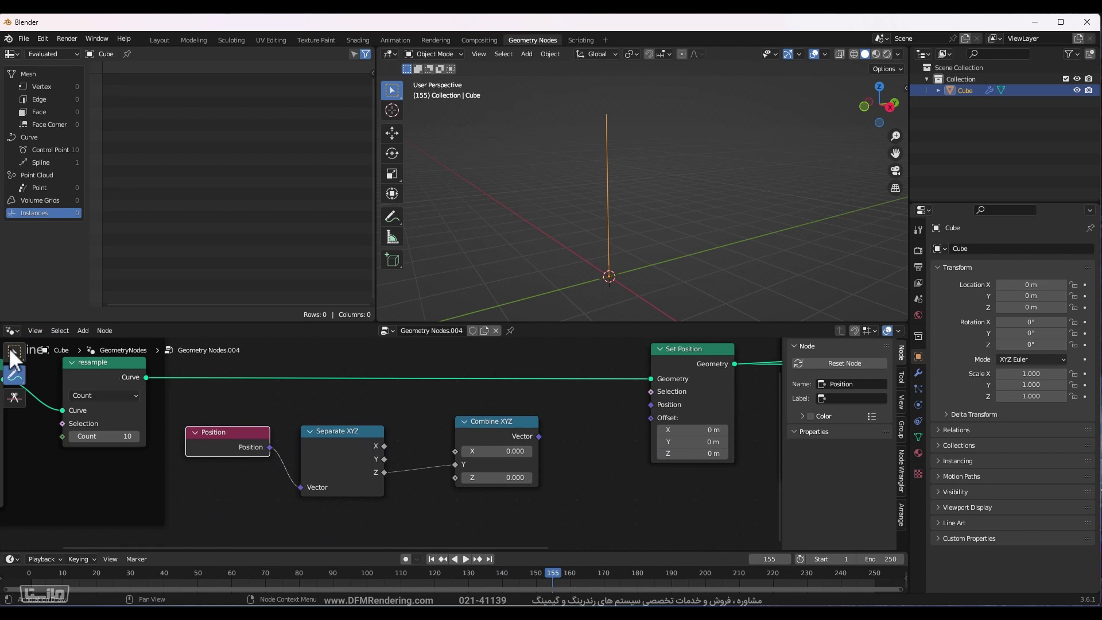
Connect Combine XYZ's Vector output to Set Position's Offset and show the curve's control points in the spreadsheet.
left_click_drag(538, 436, 650, 418)
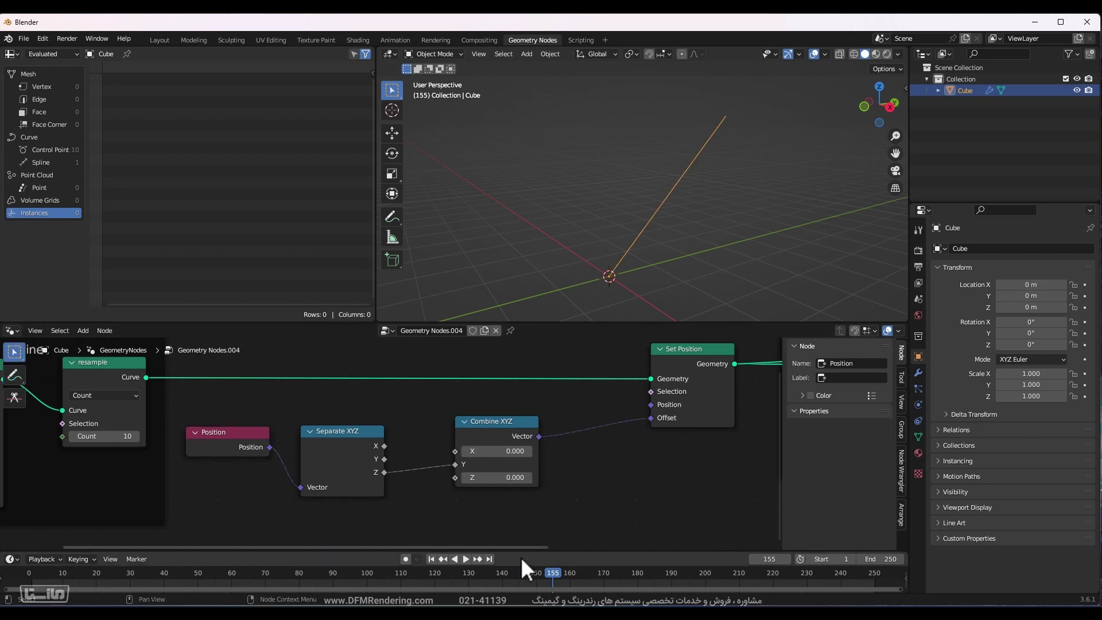
middle_click_drag(706, 287, 650, 269)
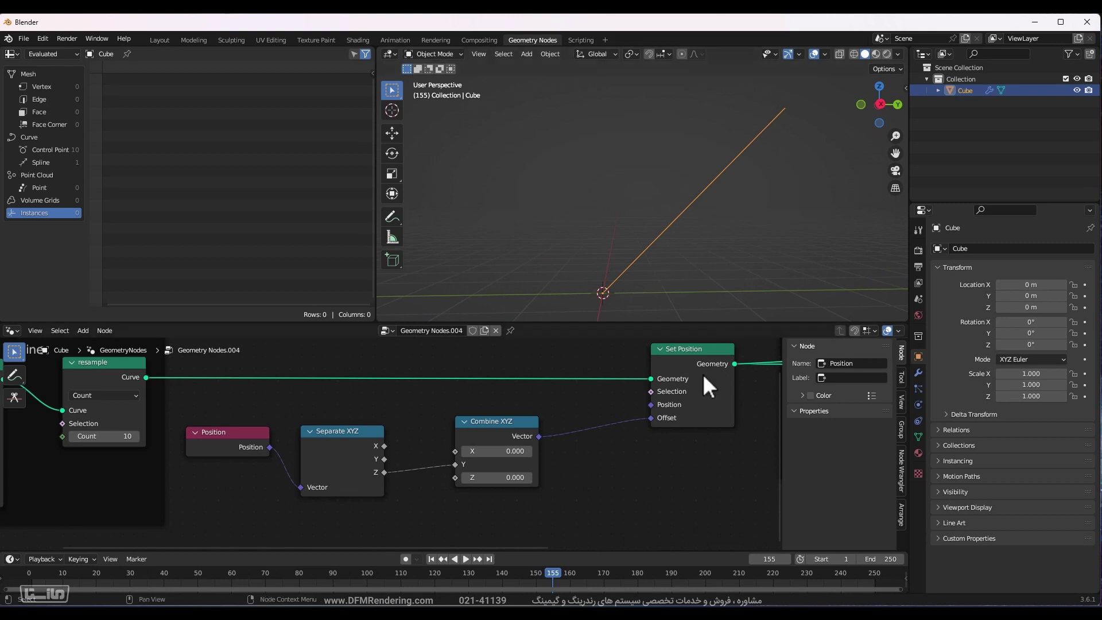
left_click(675, 346)
middle_click_drag(661, 382, 626, 378)
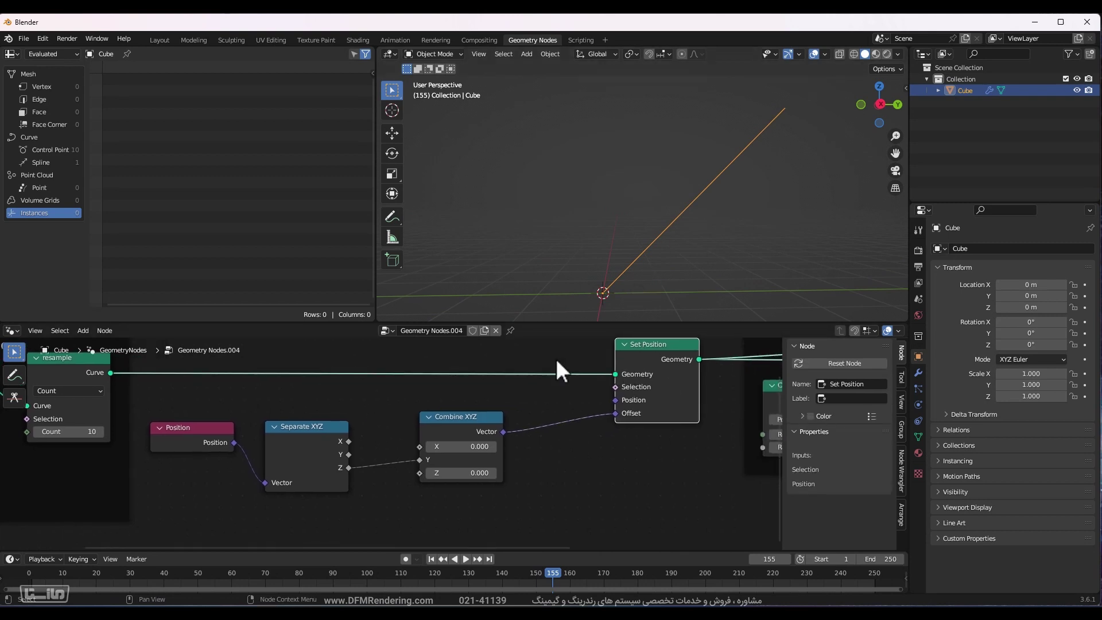
left_click(40, 149)
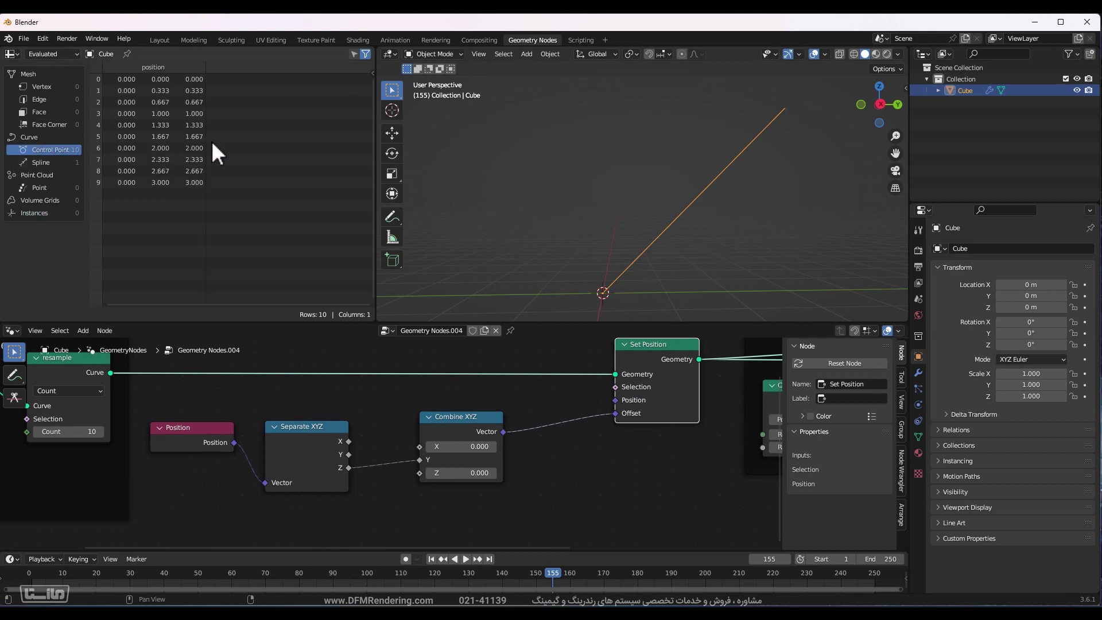
Move the Group Output node above the to Mesh frame, near the Set Position node.
middle_click_drag(653, 404, 590, 370)
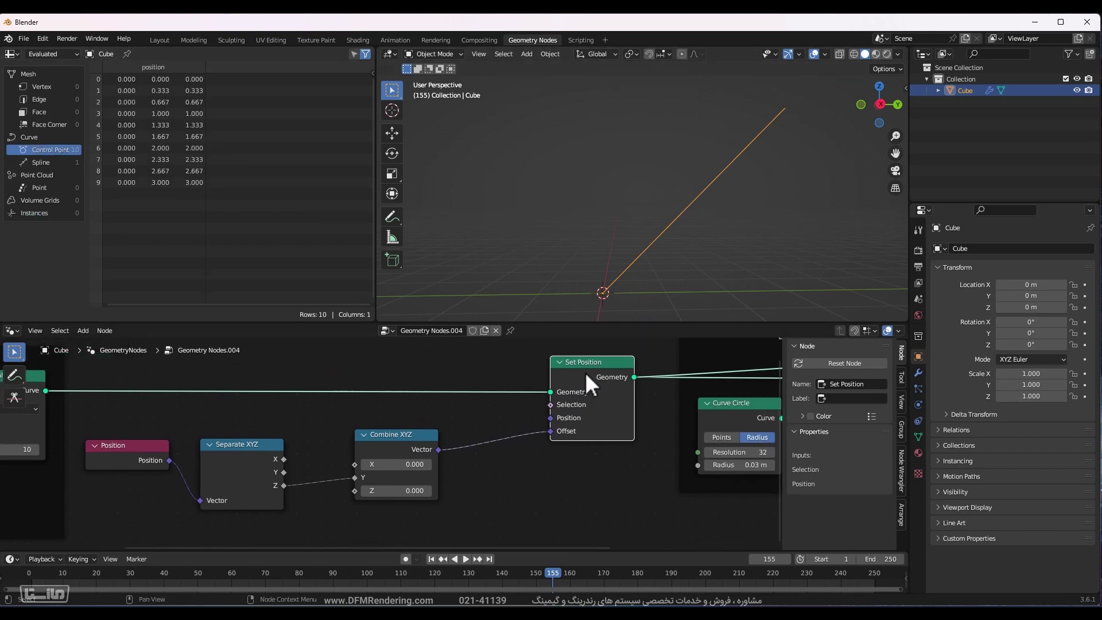
scroll(663, 396, "down", 5)
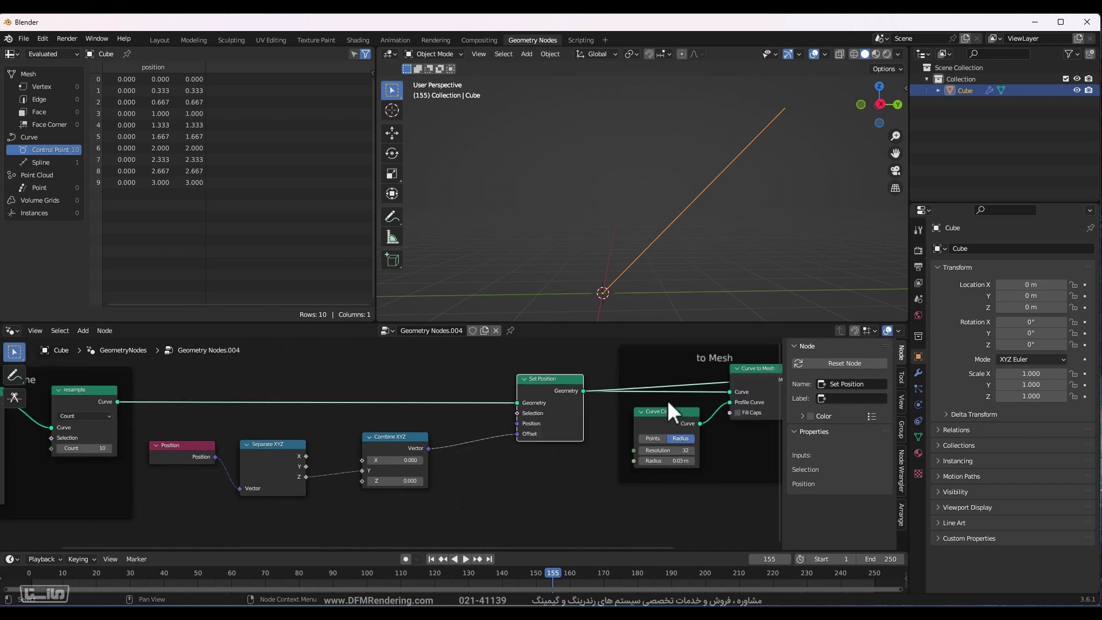
left_click_drag(675, 405, 560, 380)
left_click(489, 445)
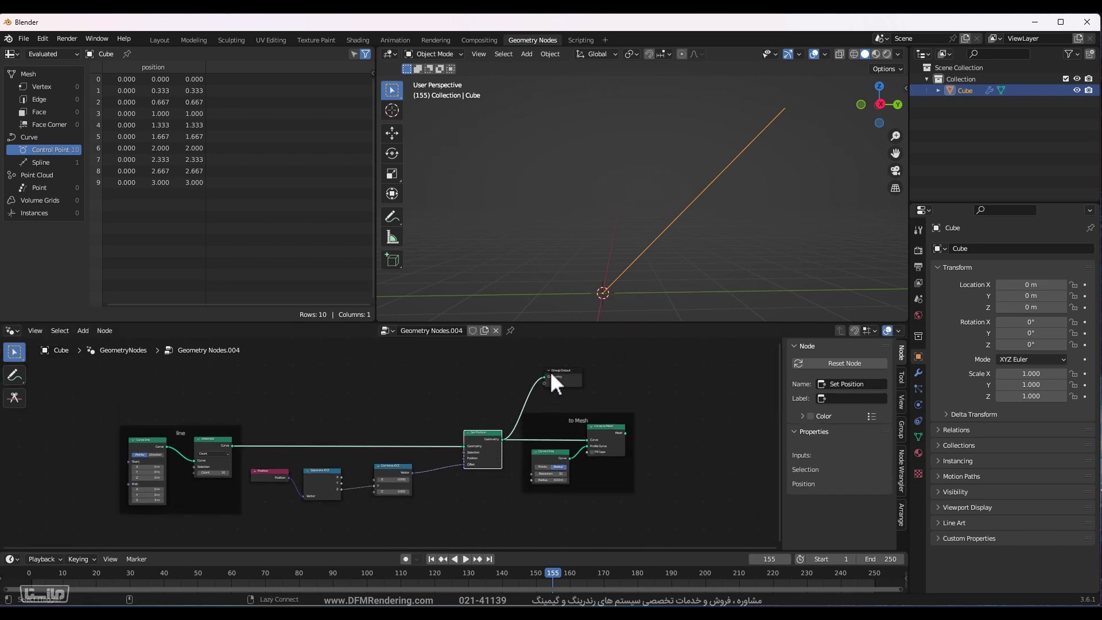
Shift the Combine XYZ node closer to Set Position and show the line in the right orthographic view.
scroll(512, 448, "up", 2)
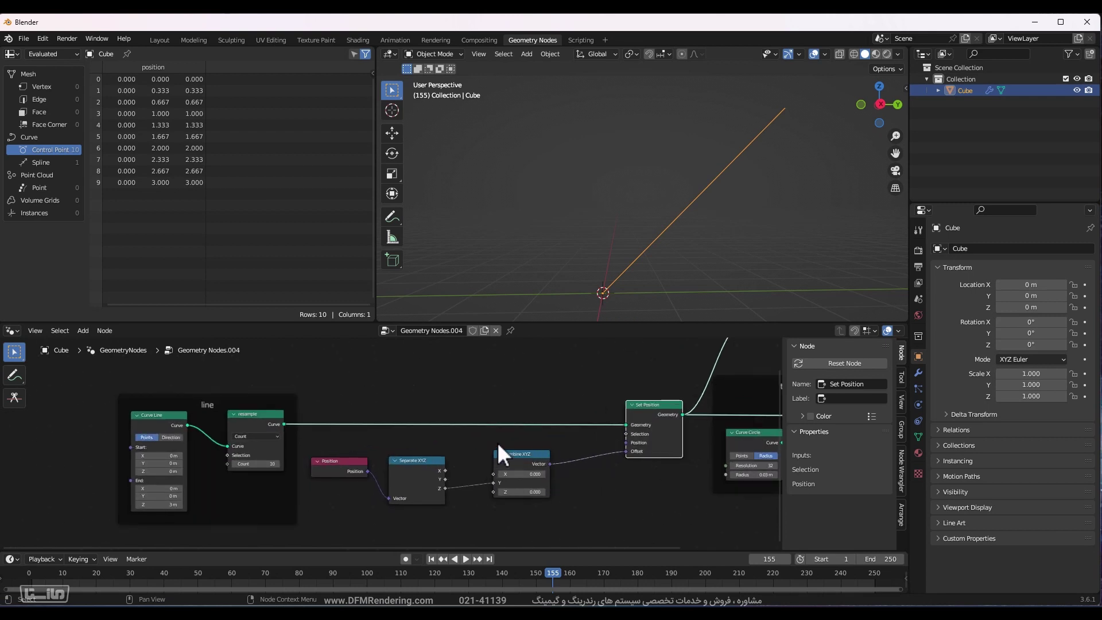
scroll(497, 442, "up", 2)
middle_click_drag(497, 442, 416, 423)
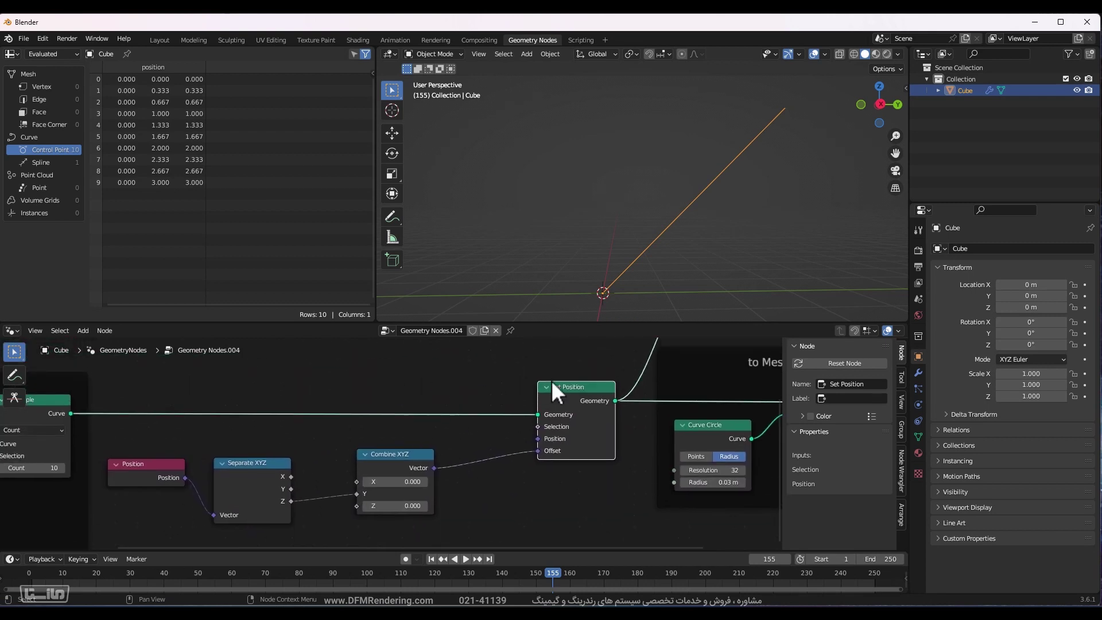
left_click(136, 474)
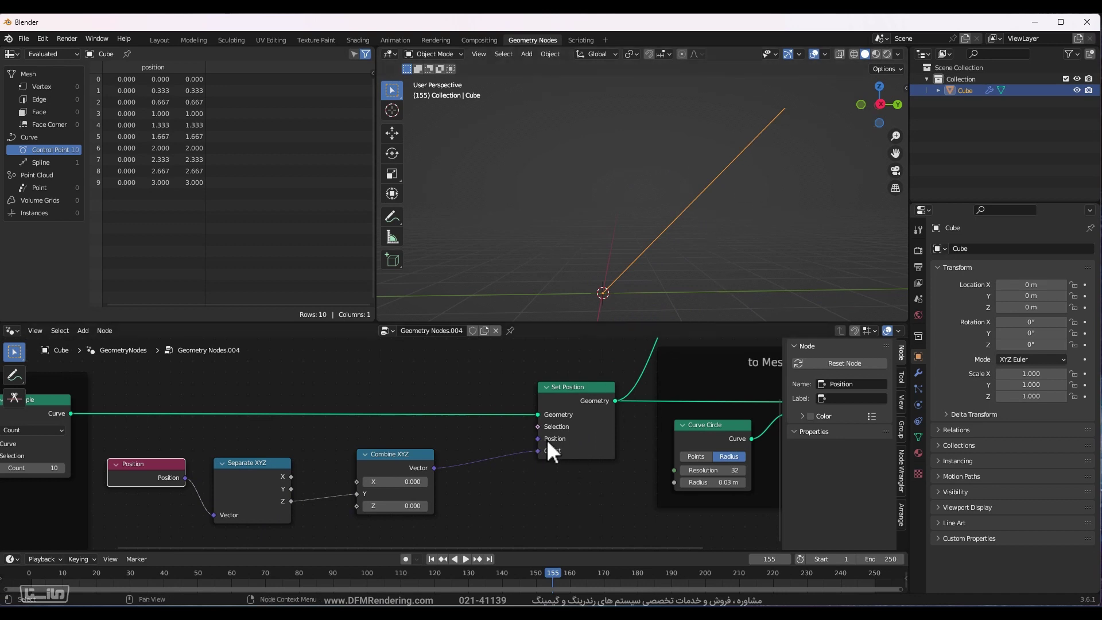
left_click_drag(400, 460, 456, 468)
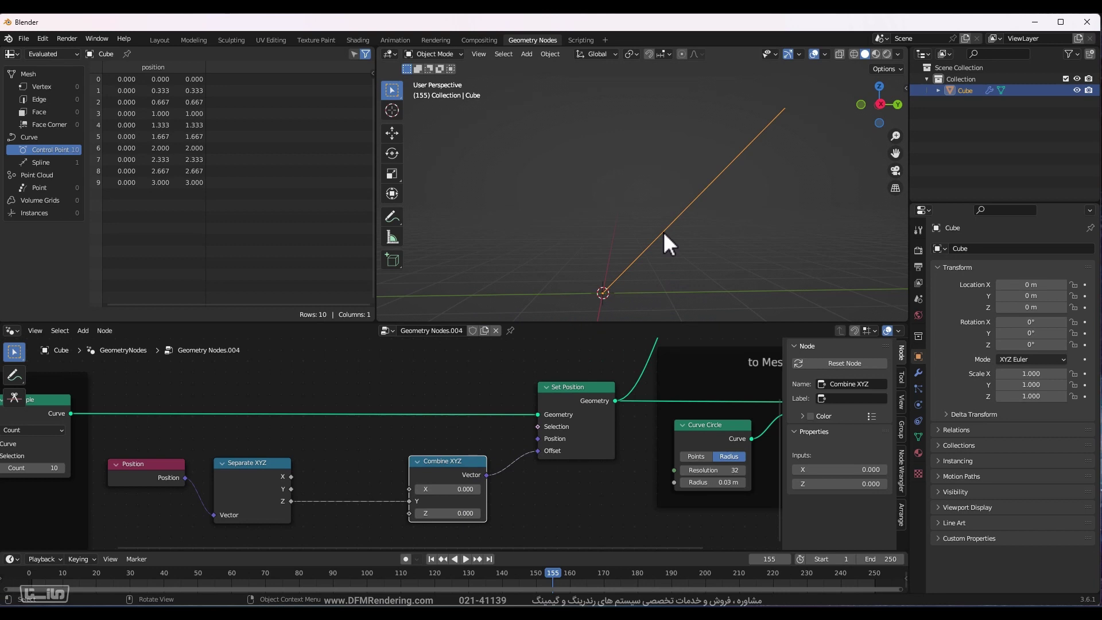
key("KP_3")
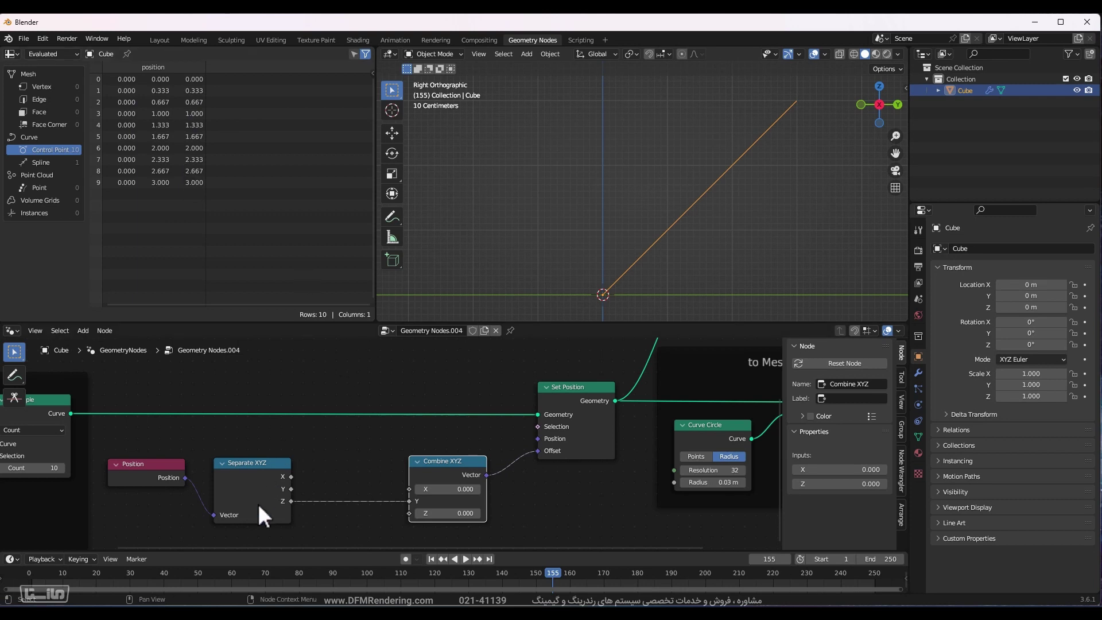
left_click_drag(451, 480, 456, 469)
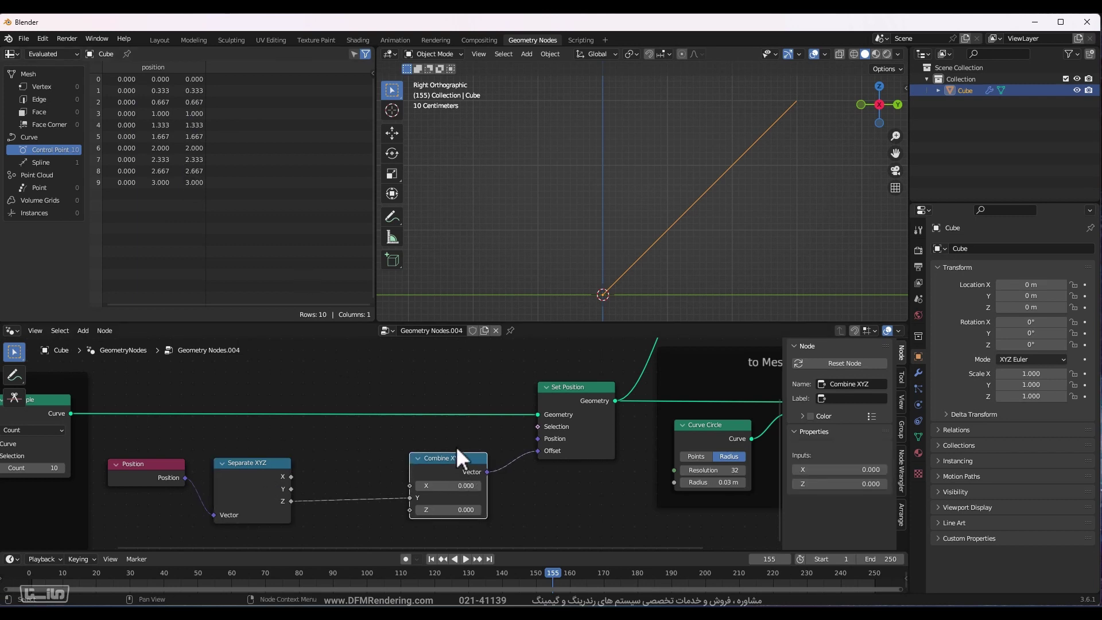
left_click_drag(455, 457, 448, 460)
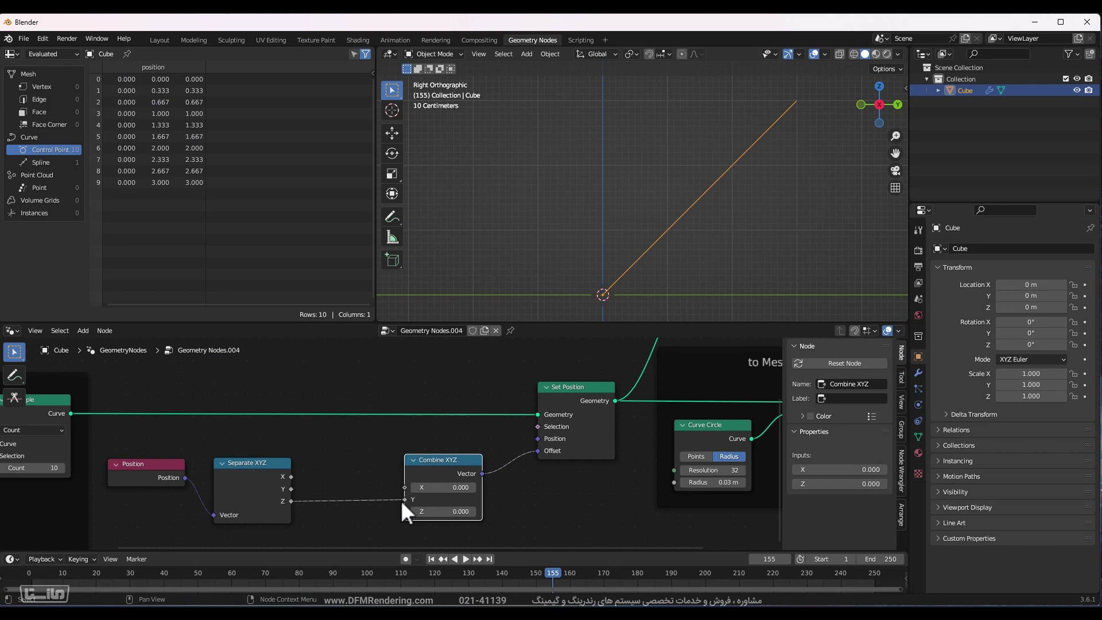
Try feeding Separate XYZ's Z into Combine XYZ's X, inspect the line from front and right, and relink Z to Y.
mouse_move(403, 500)
left_mouse_down()
mouse_move(391, 484)
mouse_move(405, 486)
left_mouse_up()
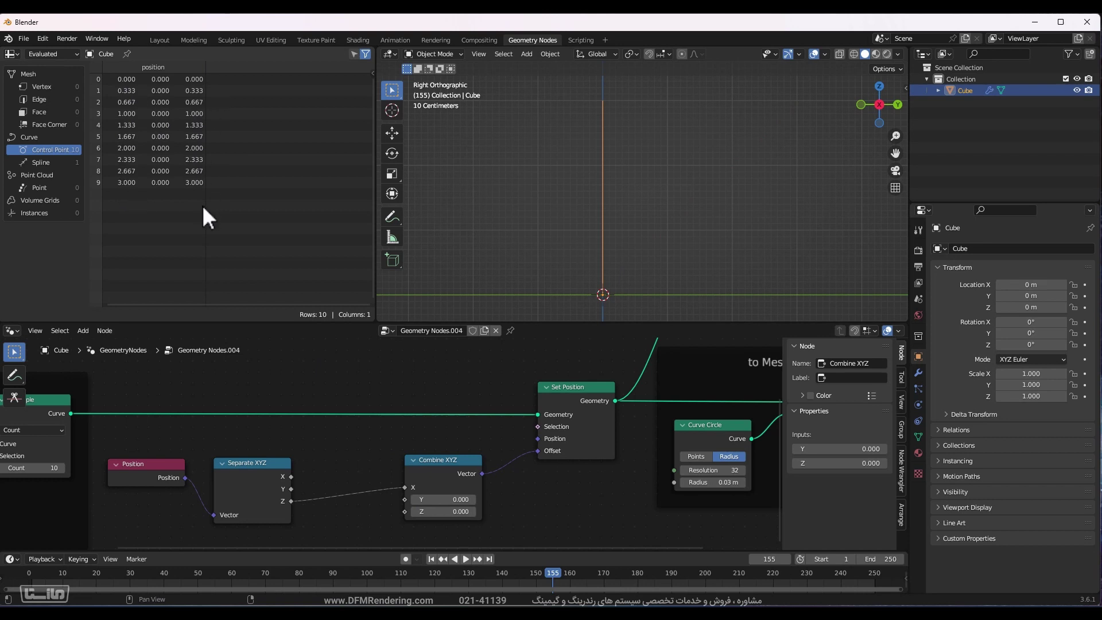
middle_click_drag(672, 220, 785, 238)
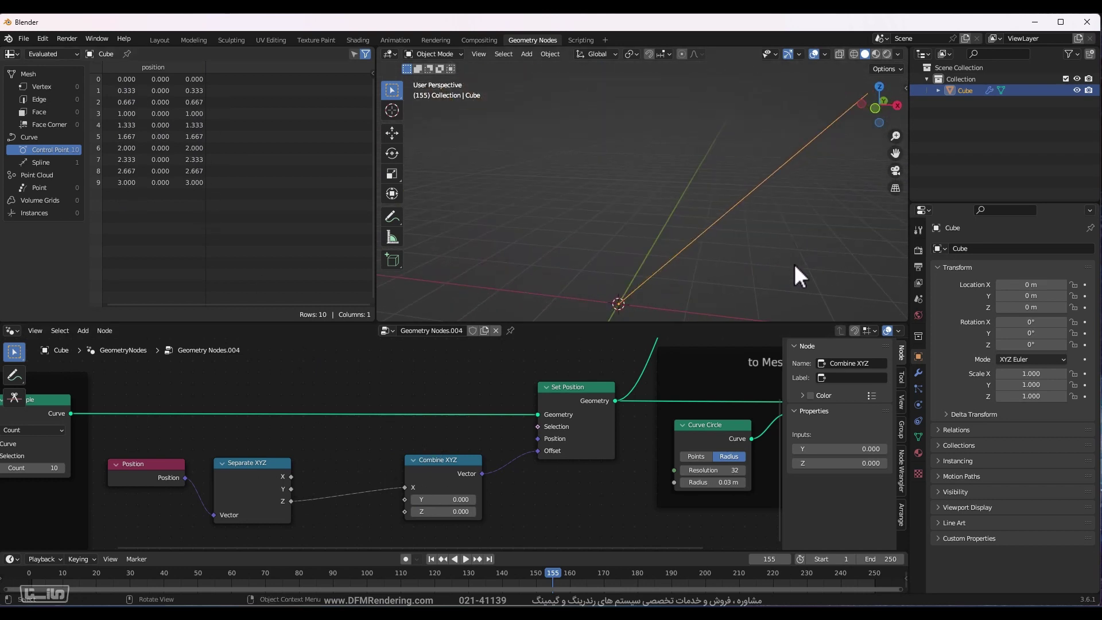
key("KP_1")
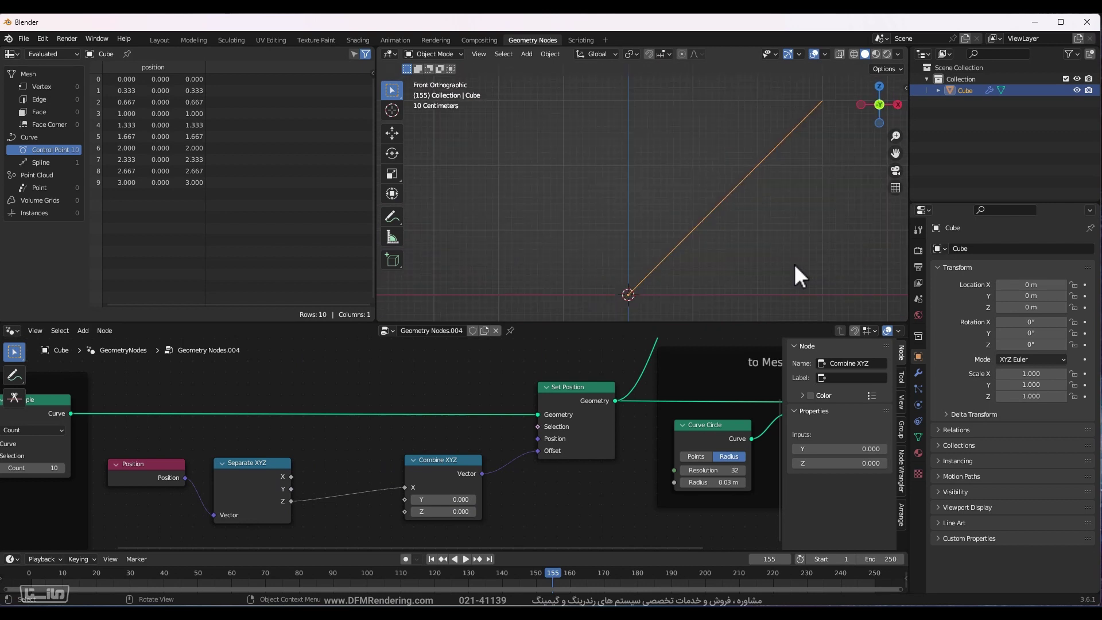
key("KP_3")
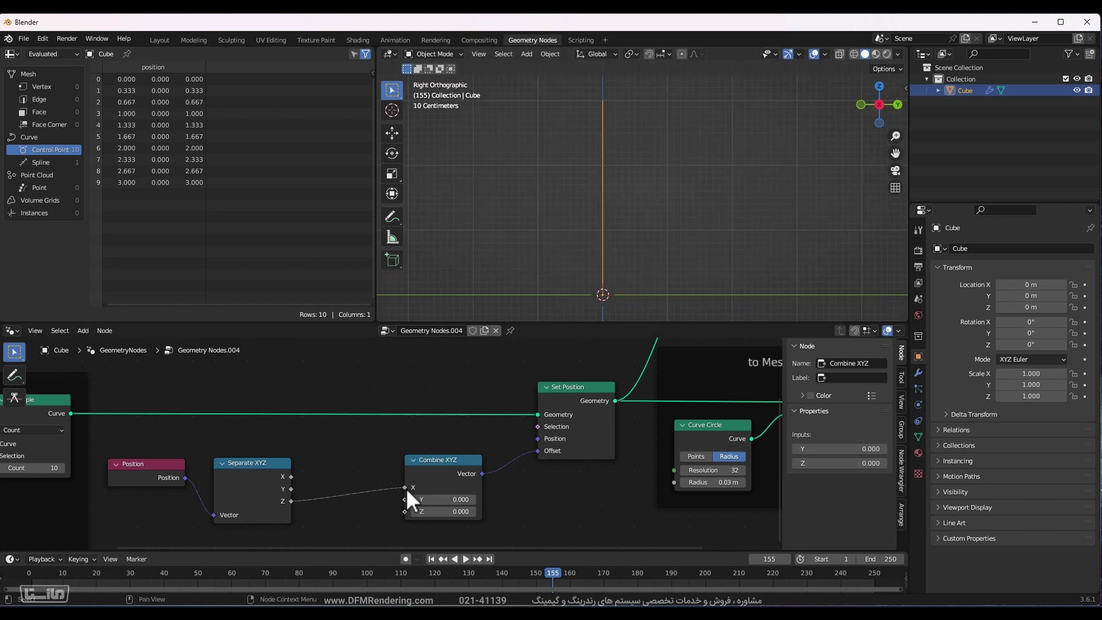
left_click_drag(406, 488, 406, 499)
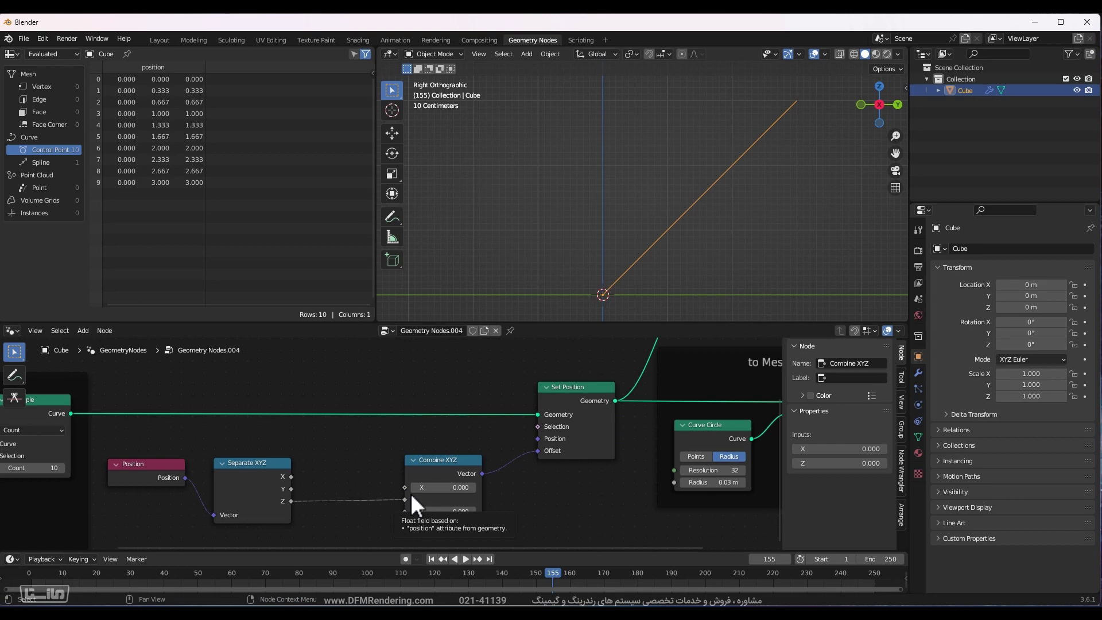
Spread the nodes apart to make room between Separate XYZ and Combine XYZ.
left_click_drag(449, 469, 495, 462)
left_click_drag(114, 450, 229, 467)
left_click(350, 471)
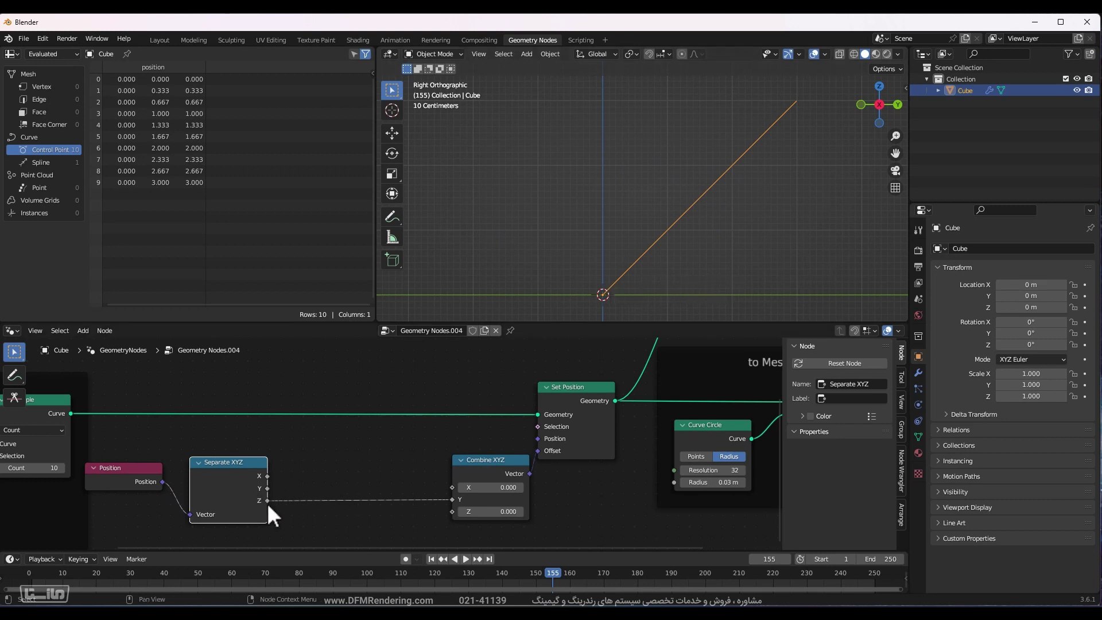
Insert a Math node on the link from Separate XYZ's Z to Combine XYZ's Y and set its operation to Multiply.
key("shift+a")
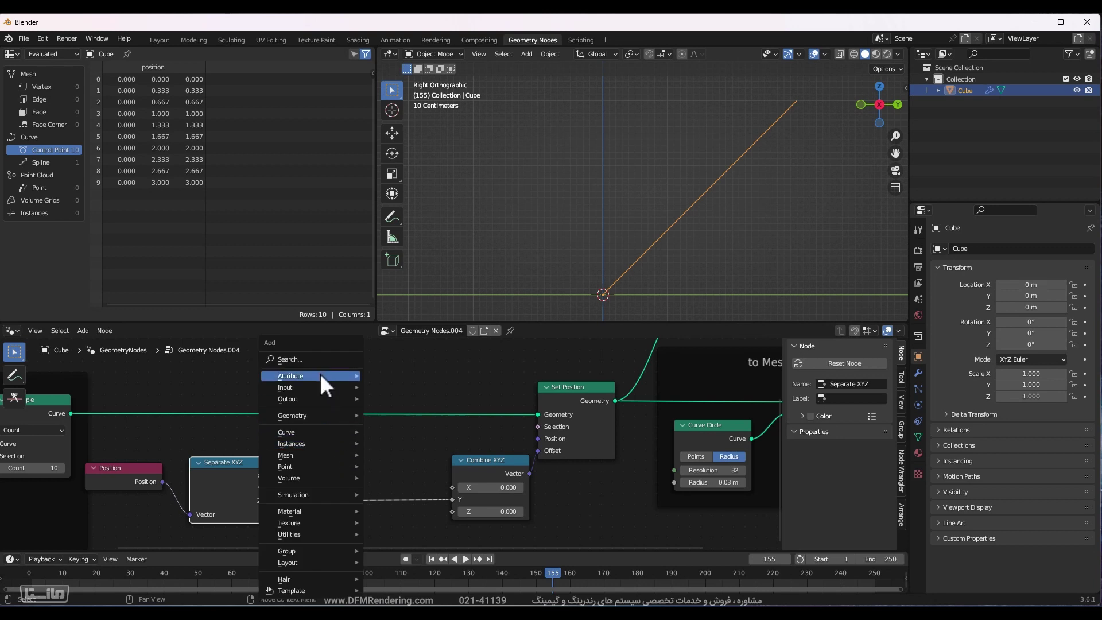
left_click(319, 373)
type("add")
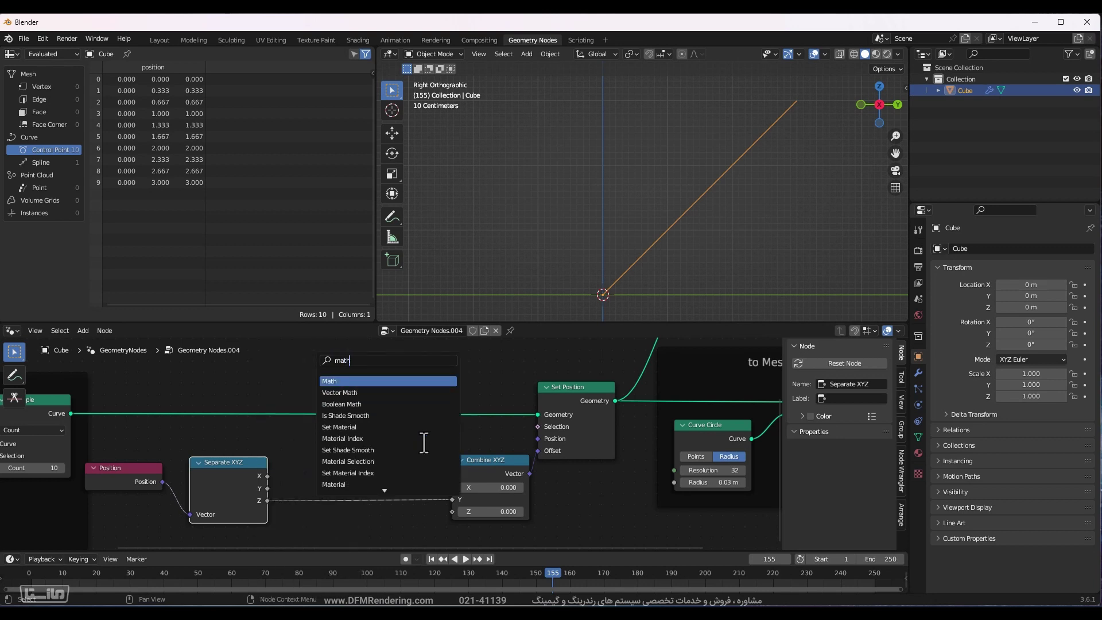
key("Return")
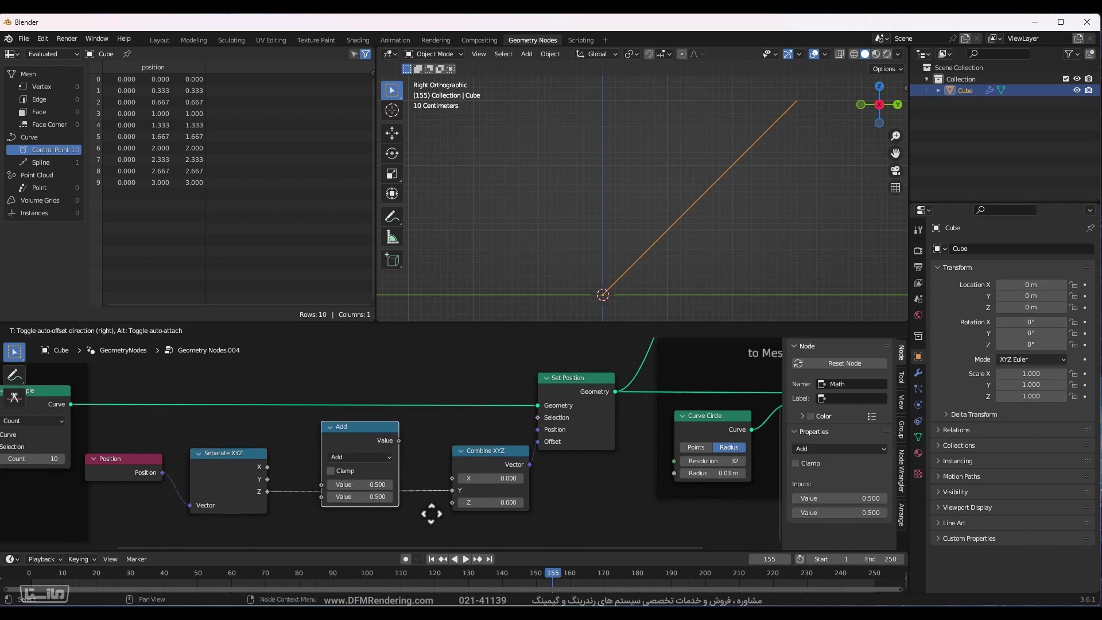
left_click(431, 522)
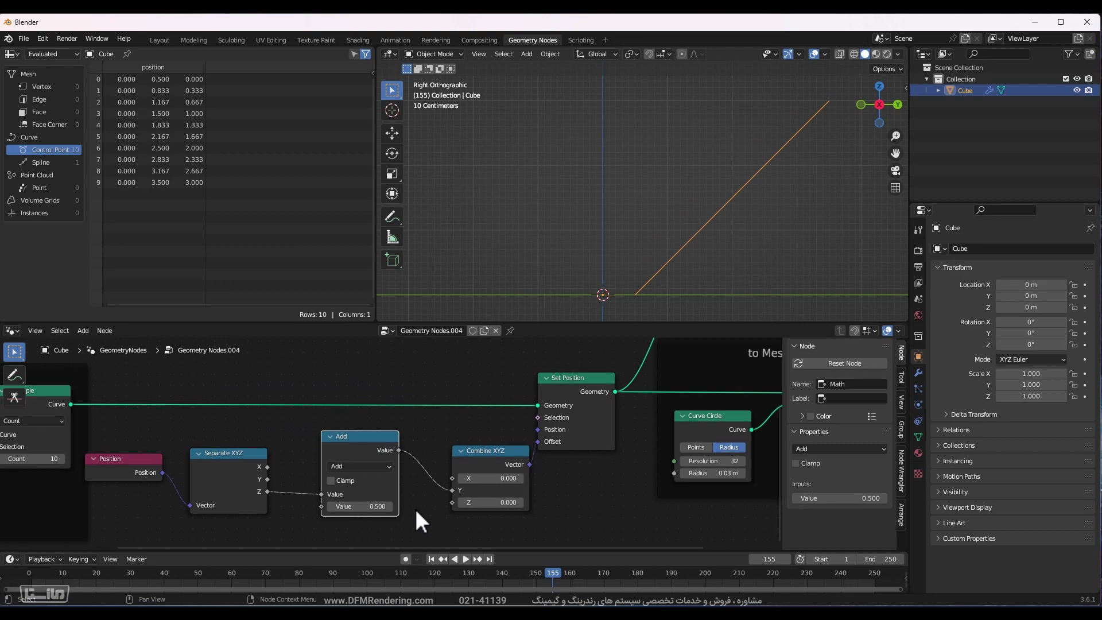
left_click(363, 467)
left_click(375, 350)
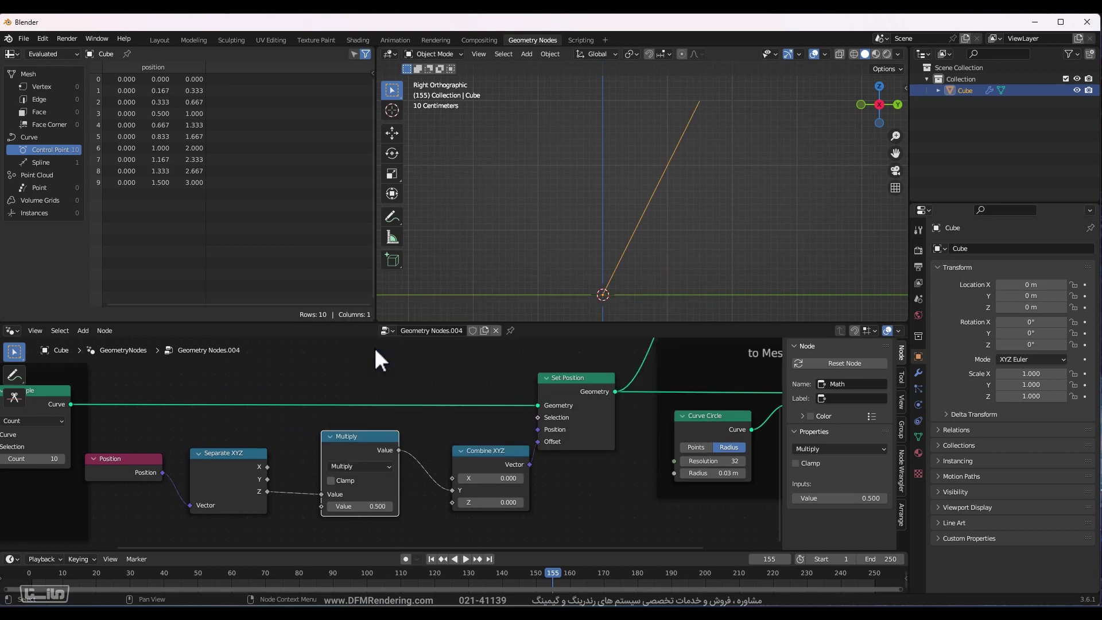
Try 1, 1.5 and 1.35 as the Multiply node's value, ending at 1.
double_click(360, 507)
type("1")
key("Return")
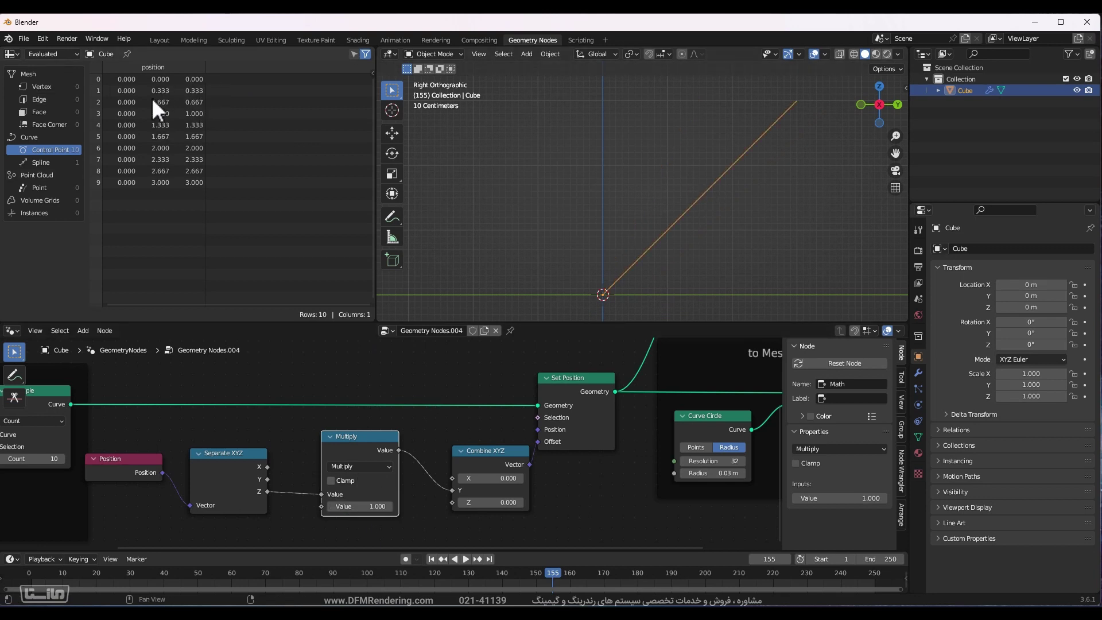
double_click(360, 506)
type("1.5")
key("Return")
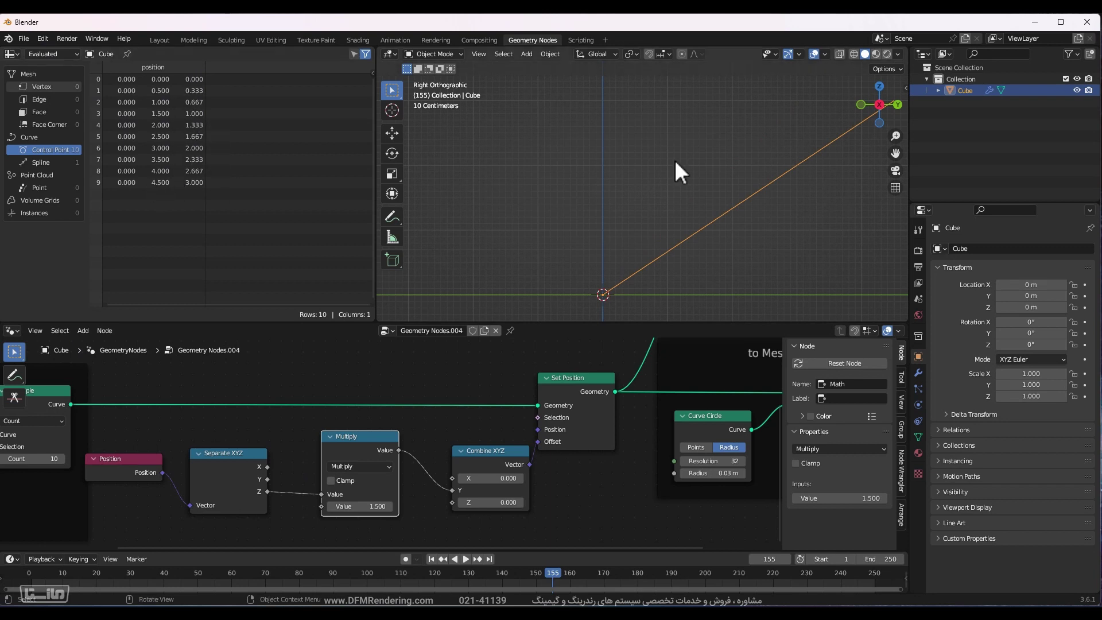
scroll(700, 188, "down", 3)
mouse_move(359, 507)
left_mouse_down()
mouse_move(537, 506)
mouse_move(331, 506)
mouse_move(351, 507)
left_mouse_up()
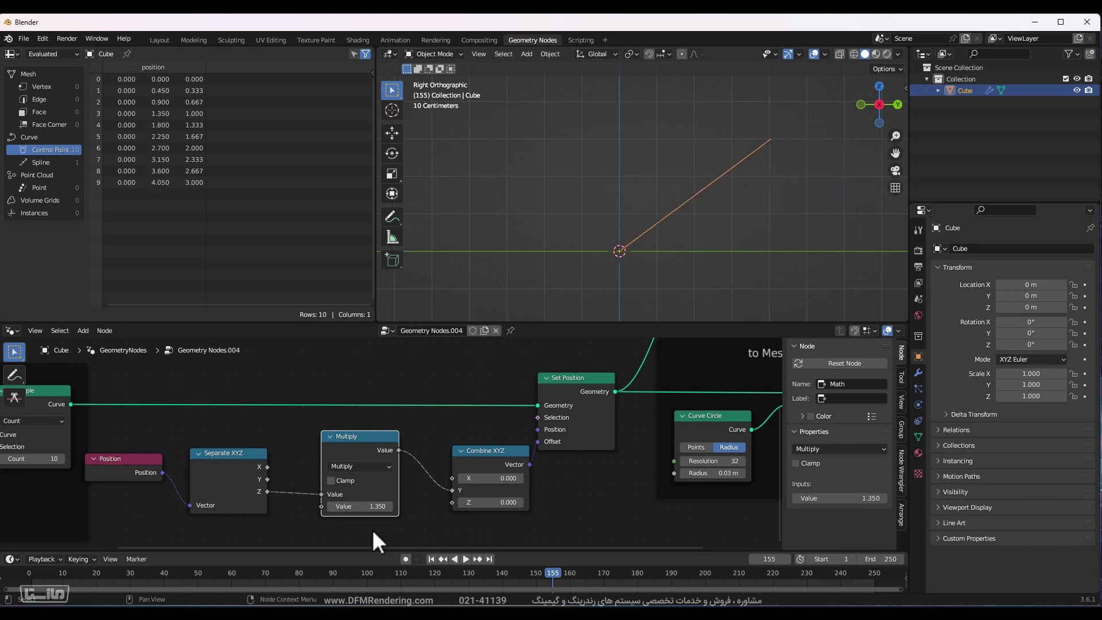
double_click(370, 506)
type("1")
key("Return")
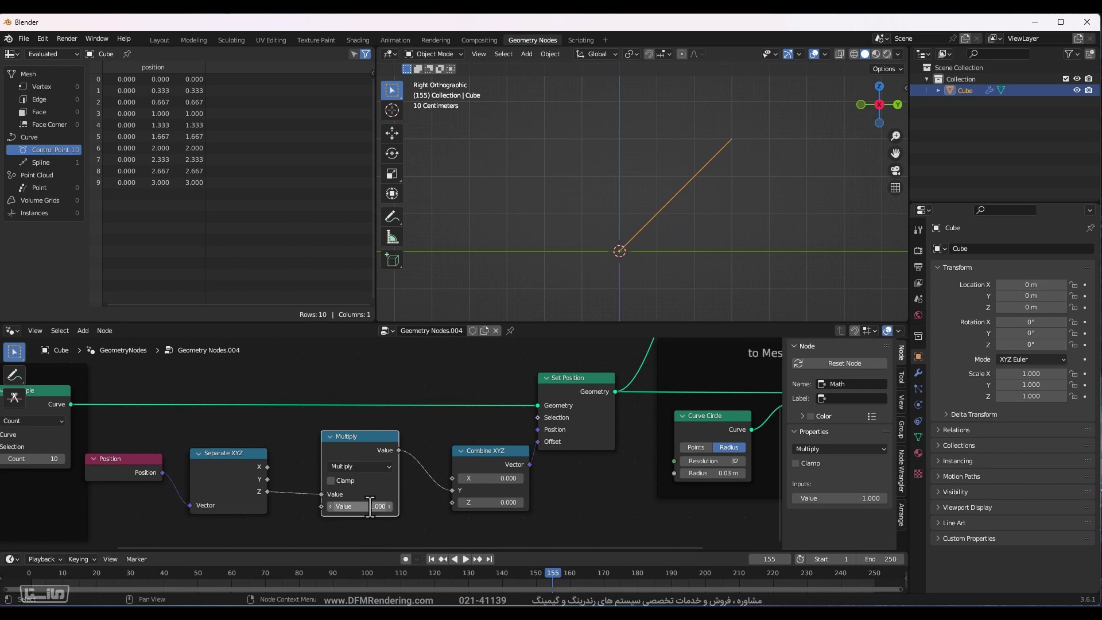
Replace the Multiply node with a new Math Multiply node linked from Separate XYZ's Z to Combine XYZ's Y.
key("x")
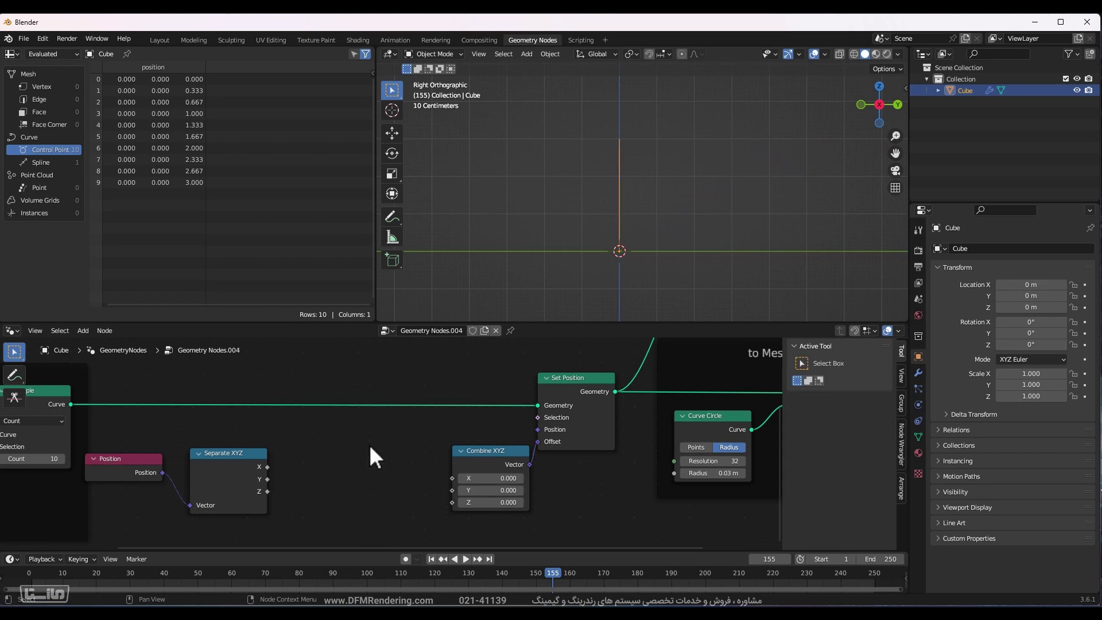
left_click_drag(267, 492, 319, 485)
type("mu")
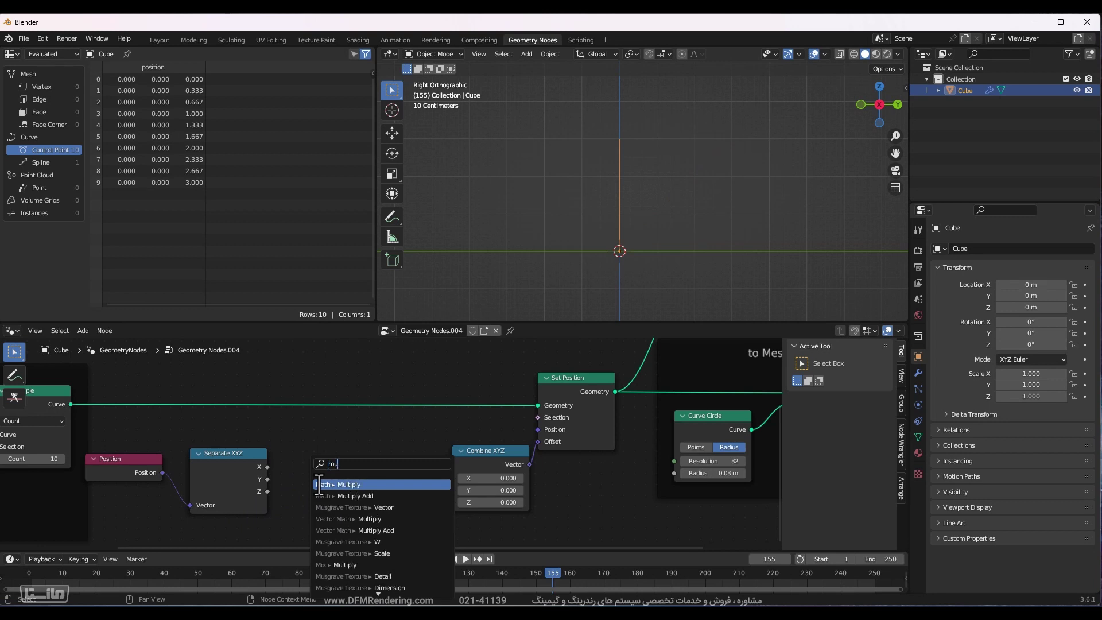
key("Return")
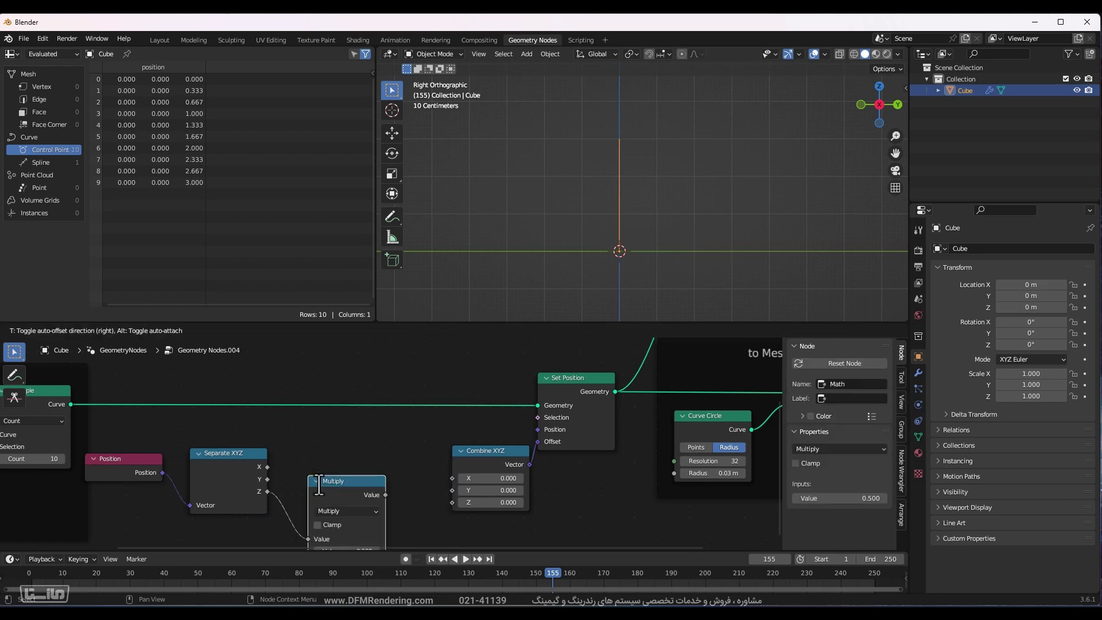
left_click(406, 495)
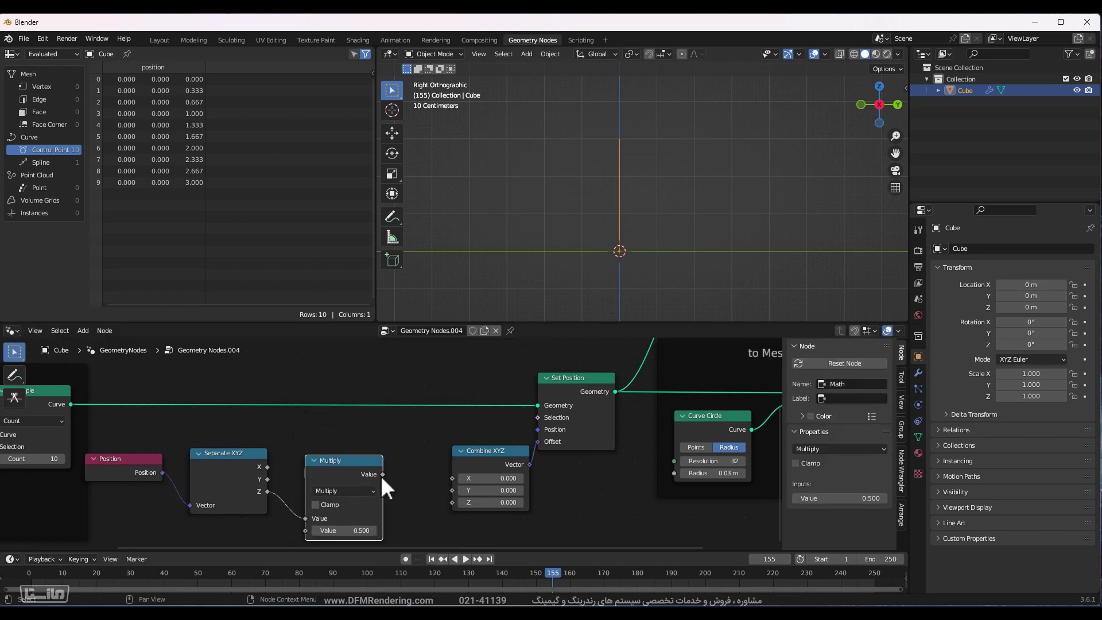
left_click_drag(382, 475, 452, 490)
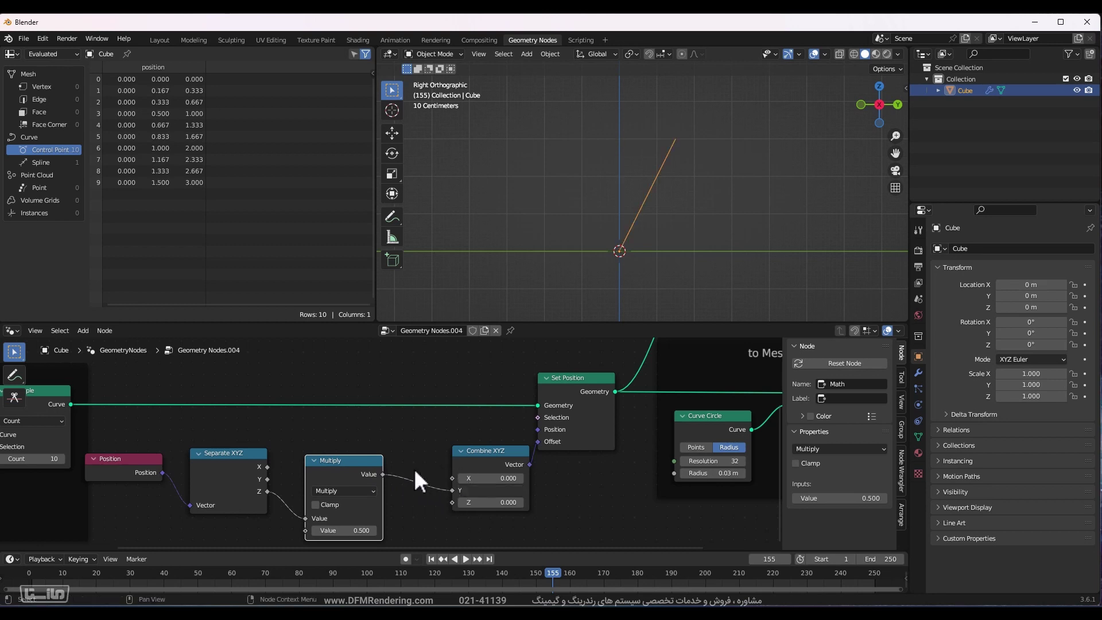
Set the new Multiply node's value to 1.
left_click(339, 531)
type("1")
key("Return")
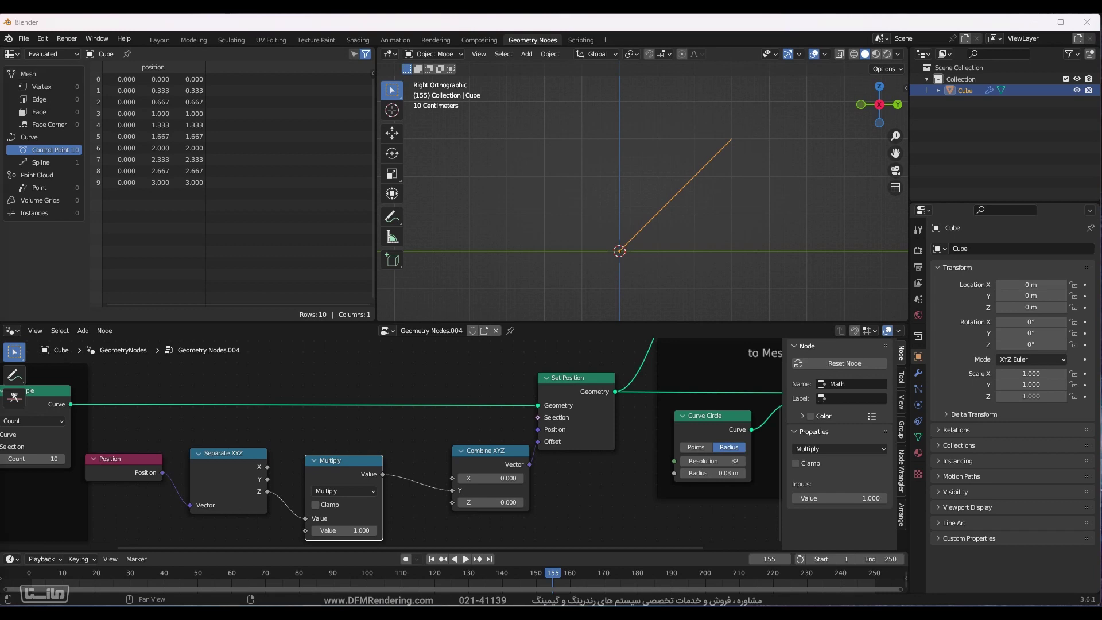
Switch to Mathway in the browser and graph x² to examine its curve.
left_click_drag(111, 110, 567, 56)
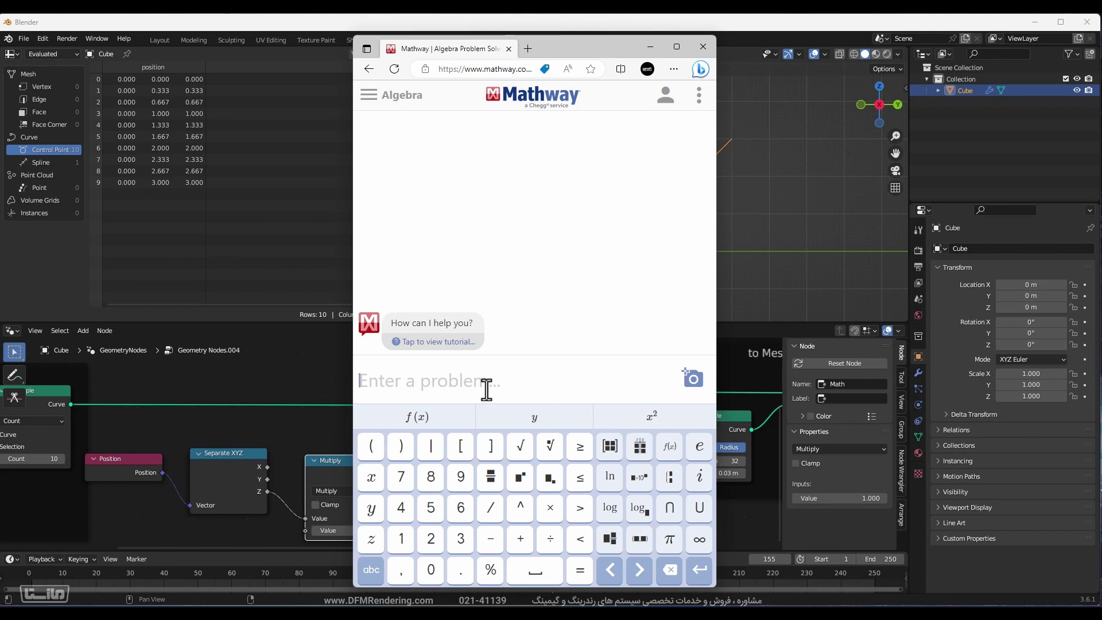
type("x")
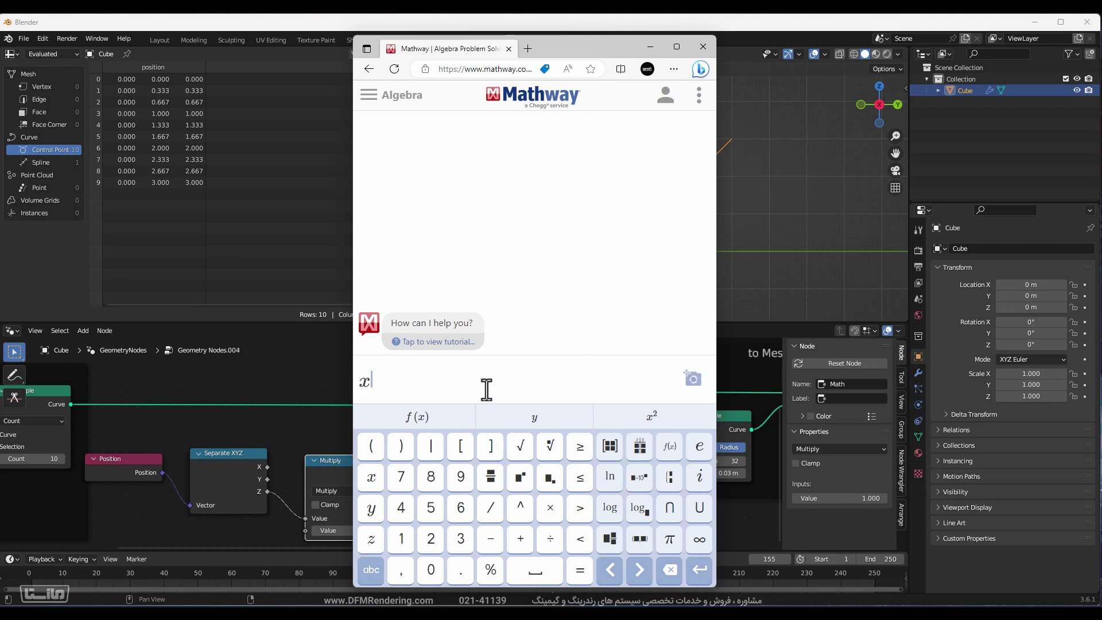
left_click(524, 513)
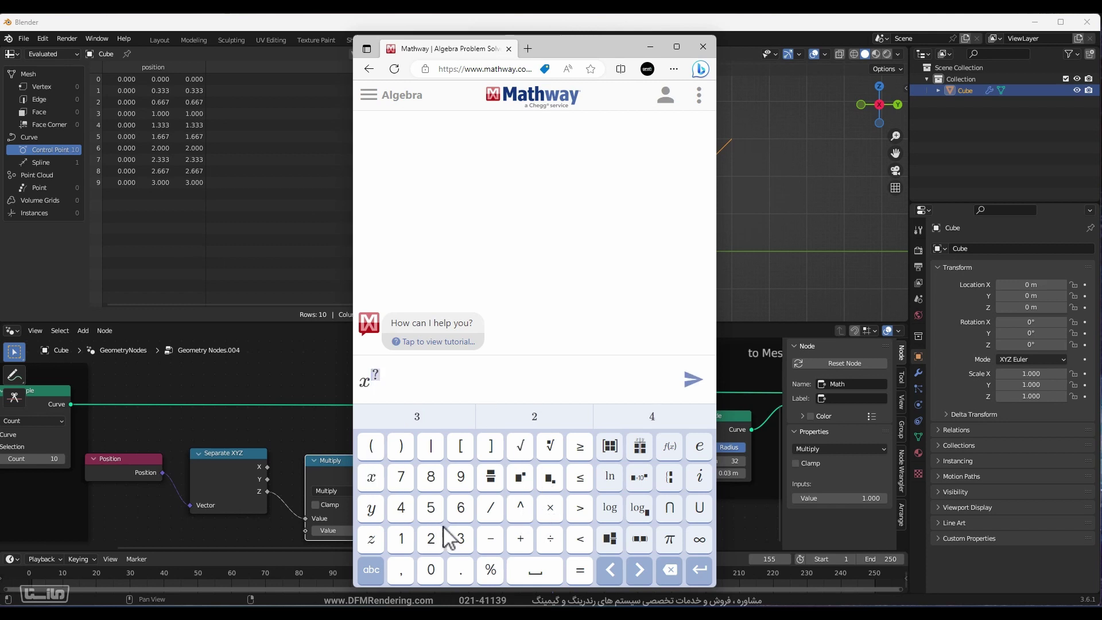
left_click(431, 538)
left_click(692, 378)
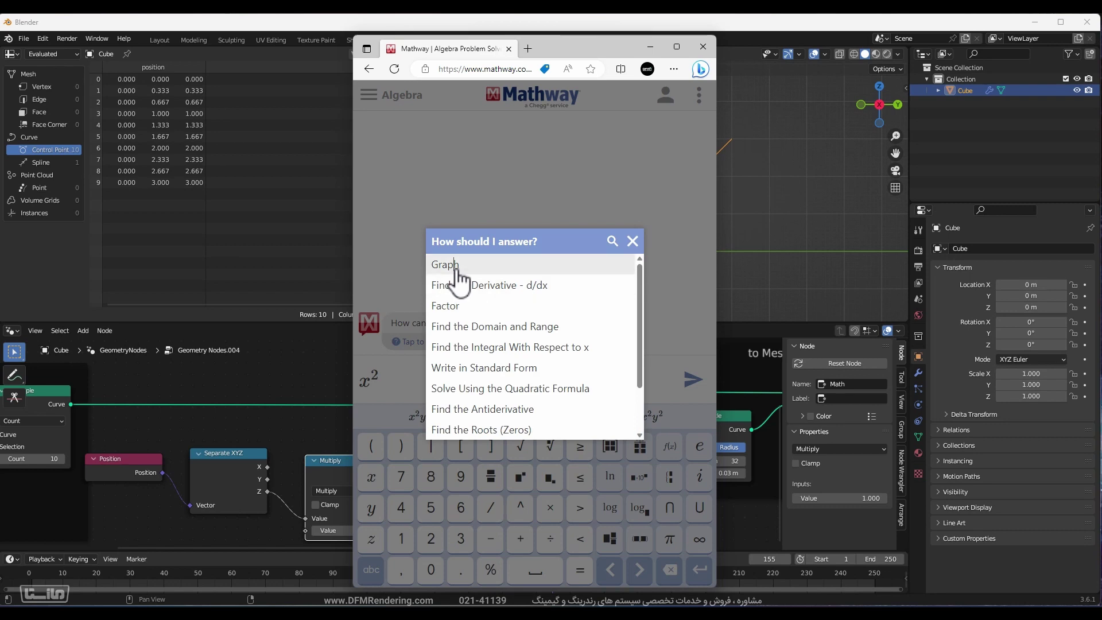
left_click(453, 266)
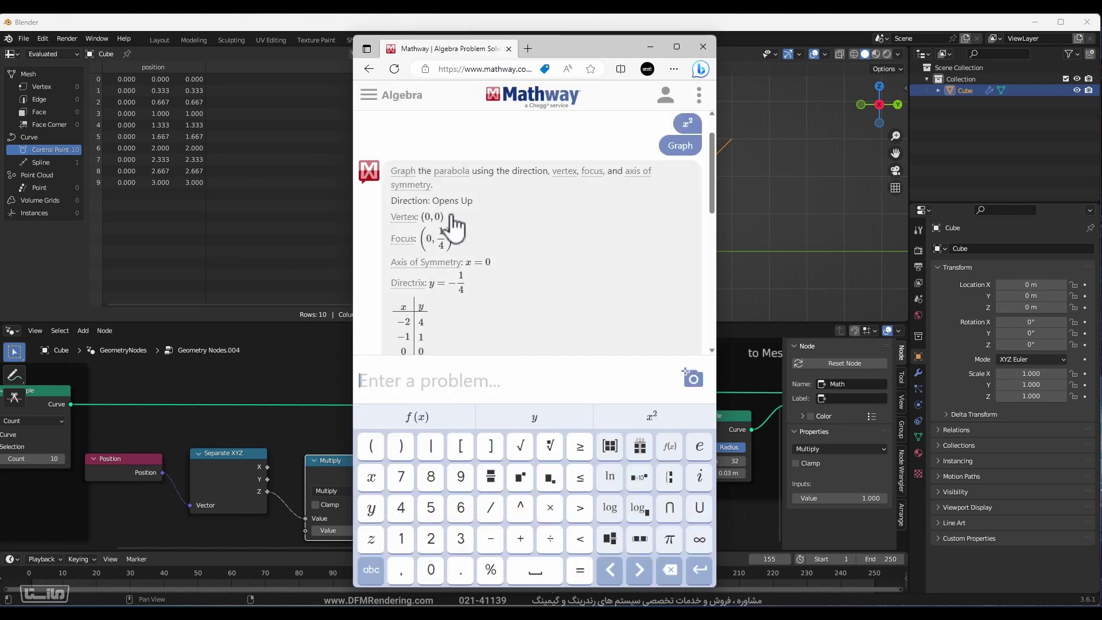
scroll(500, 266, "down", 5)
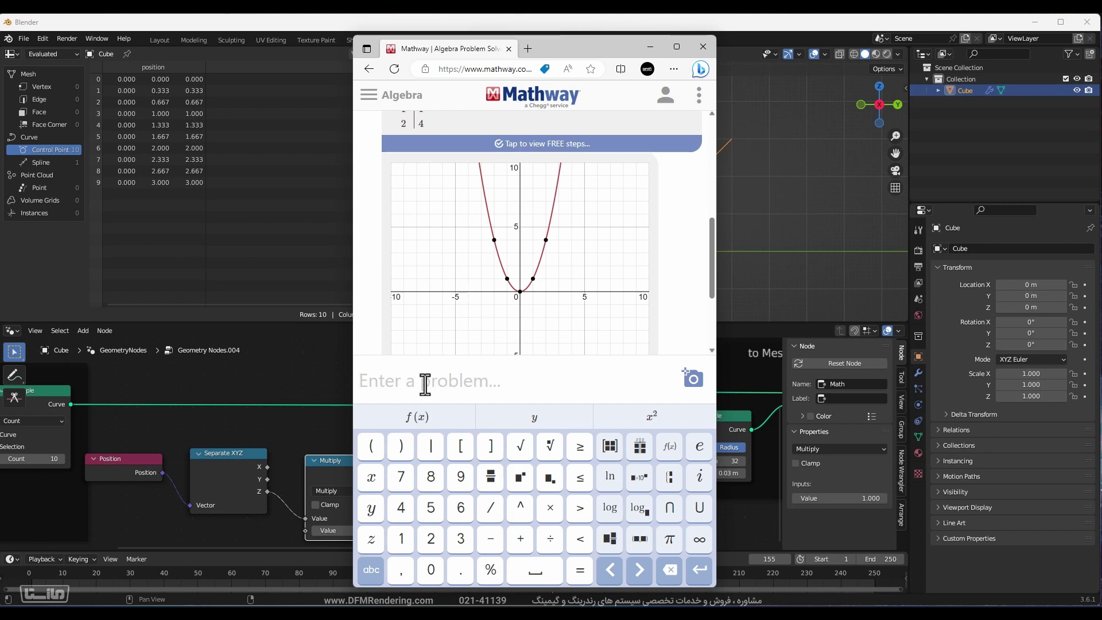
Graph sin(x) in Mathway and examine its value table and curve.
type("sin")
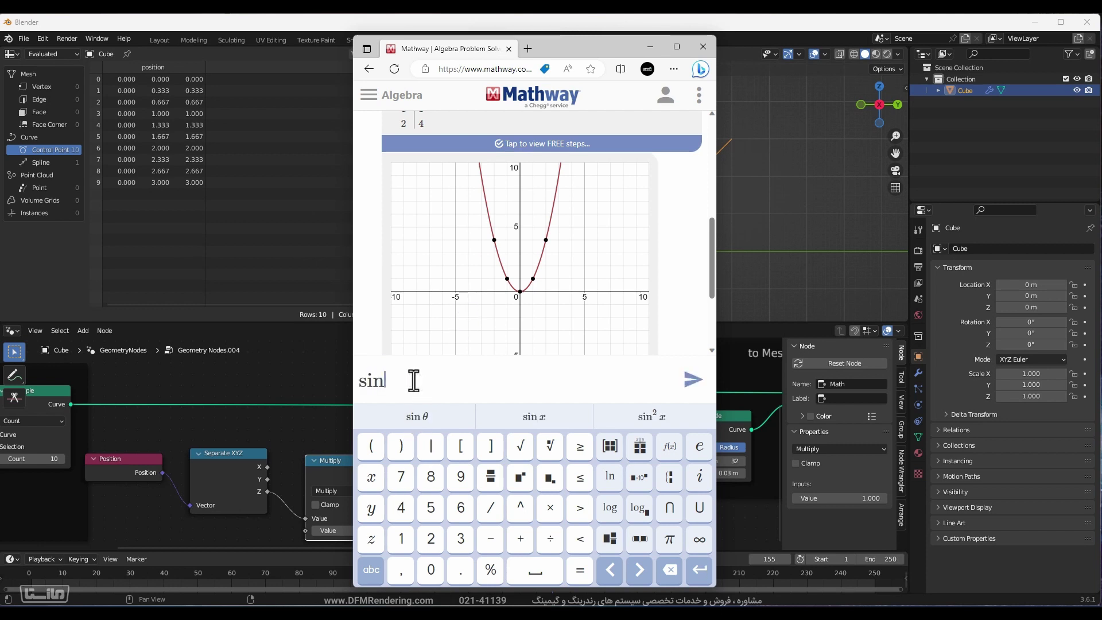
type("(x)")
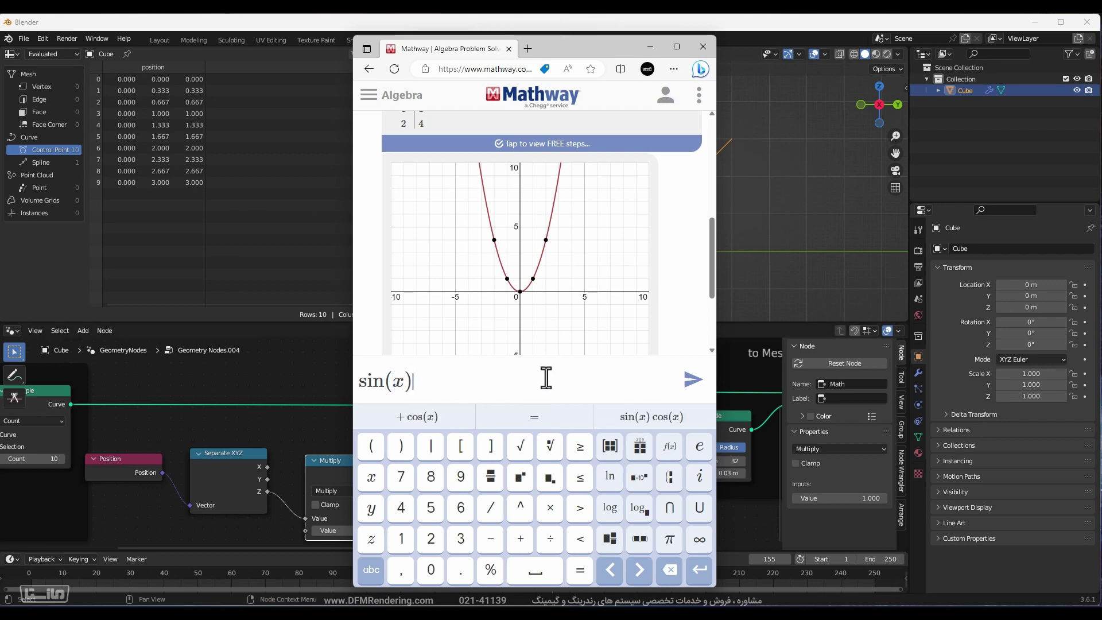
left_click(693, 381)
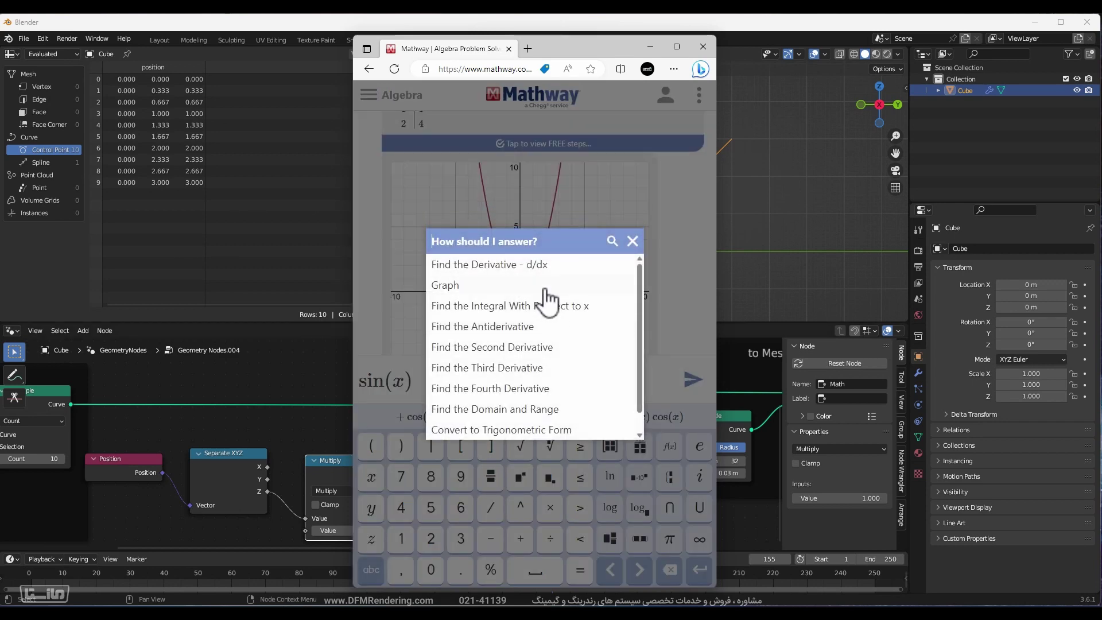
left_click(445, 284)
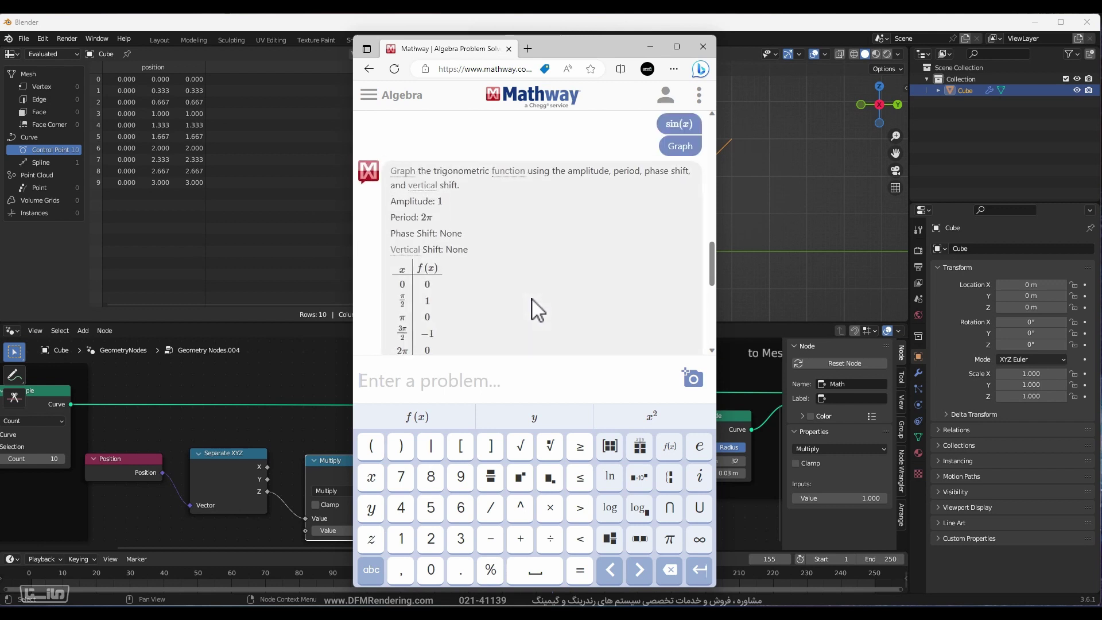
scroll(499, 270, "down", 3)
scroll(474, 202, "up", 2)
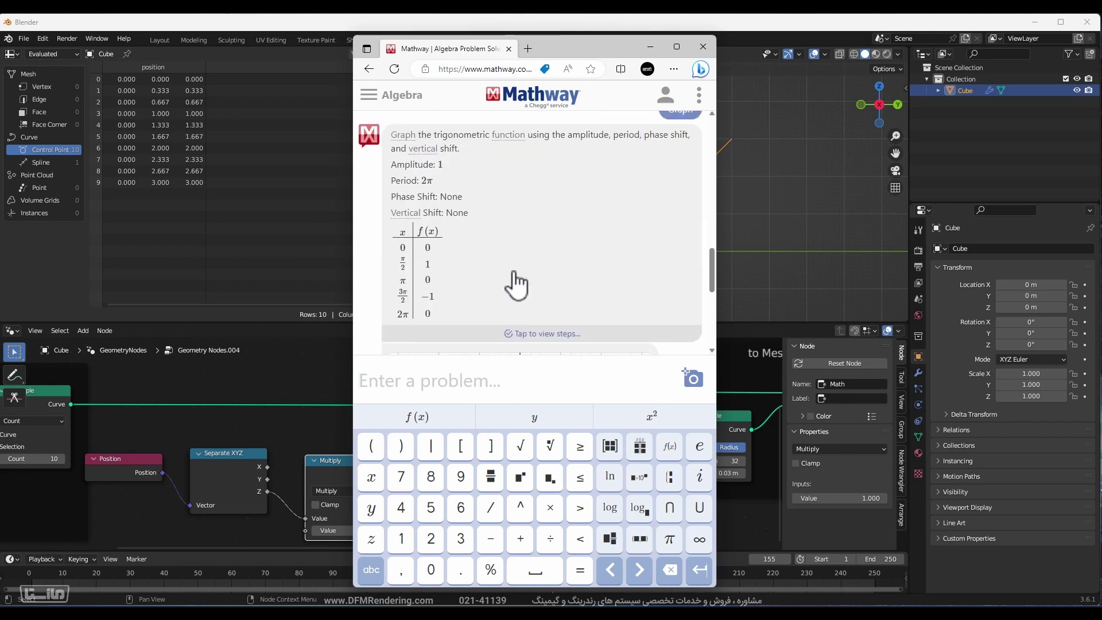
scroll(516, 281, "down", 3)
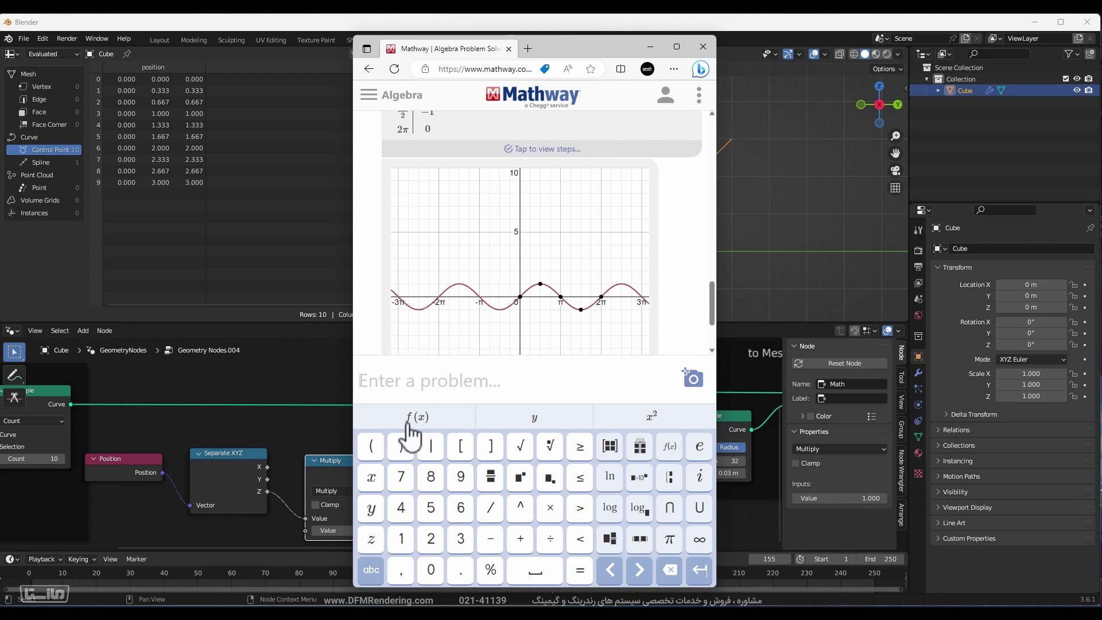
Graph sin(2x) in Mathway and compare its period and curve with those of sin(x).
type("s")
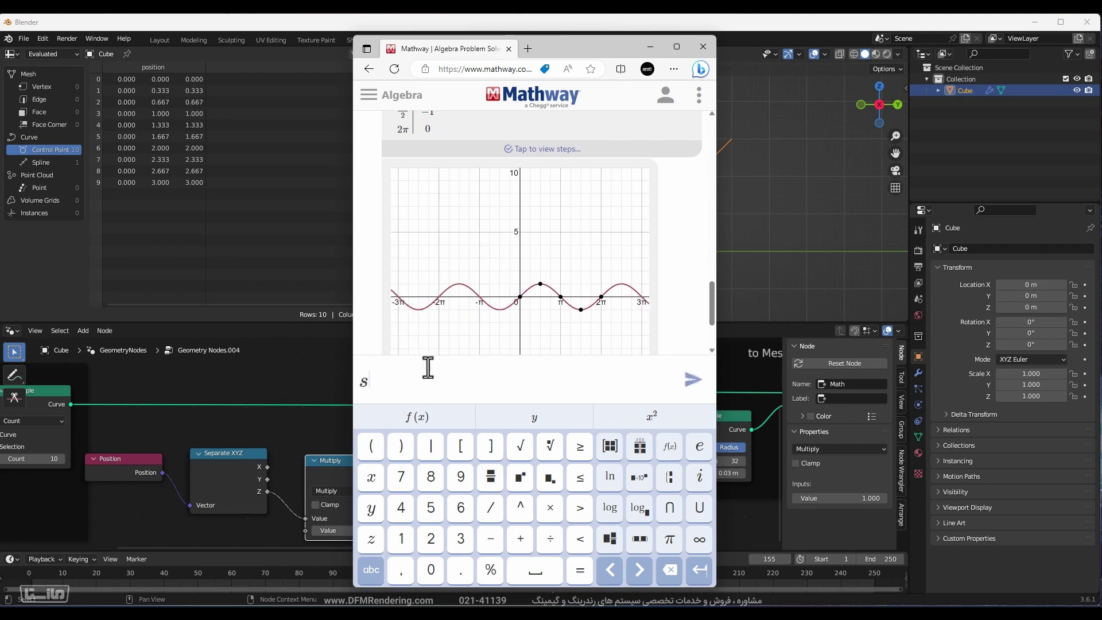
type("in(2x")
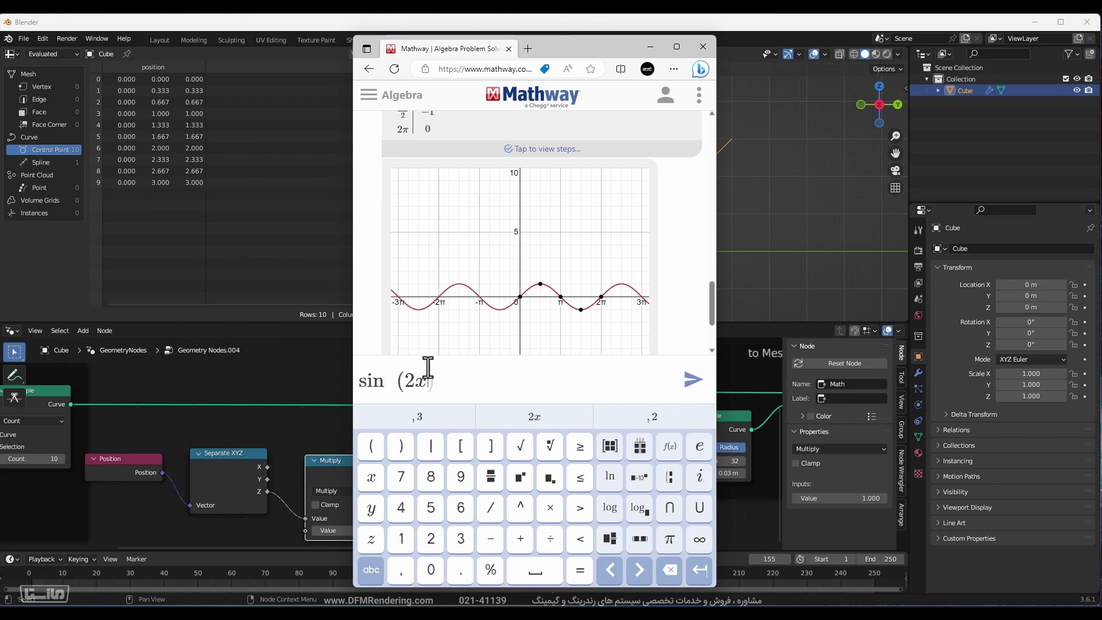
type(")")
left_click(691, 382)
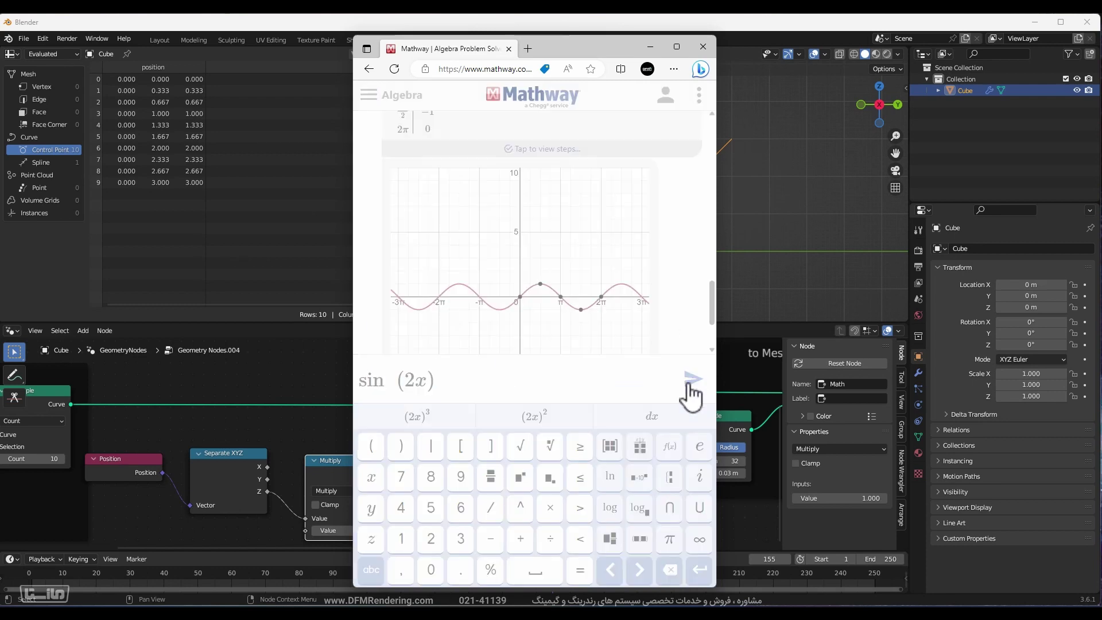
left_click(454, 266)
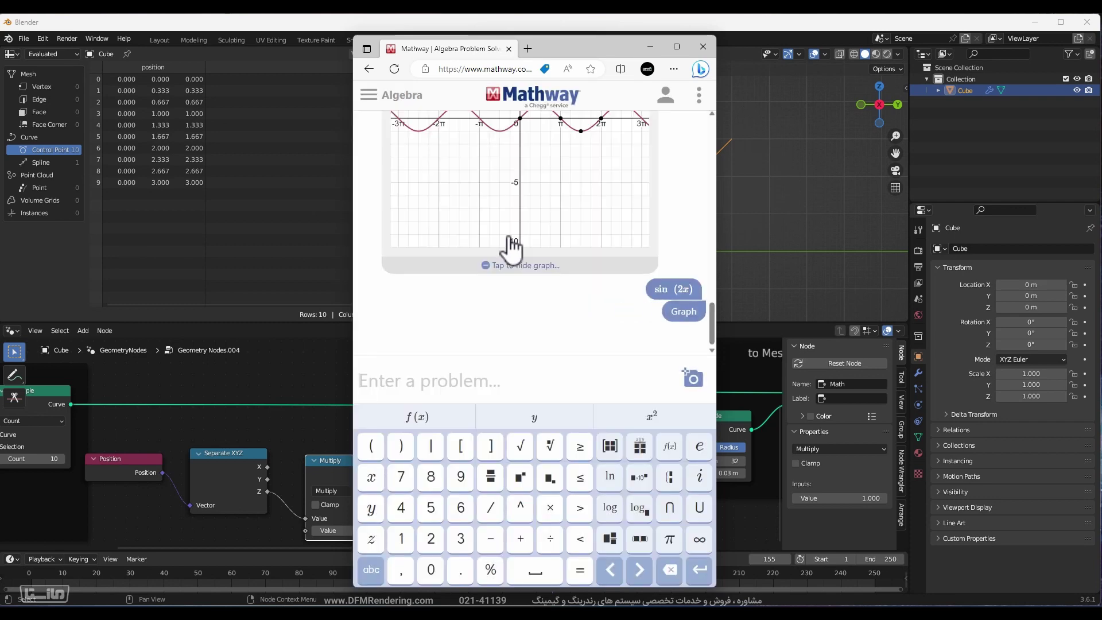
scroll(509, 246, "down", 10)
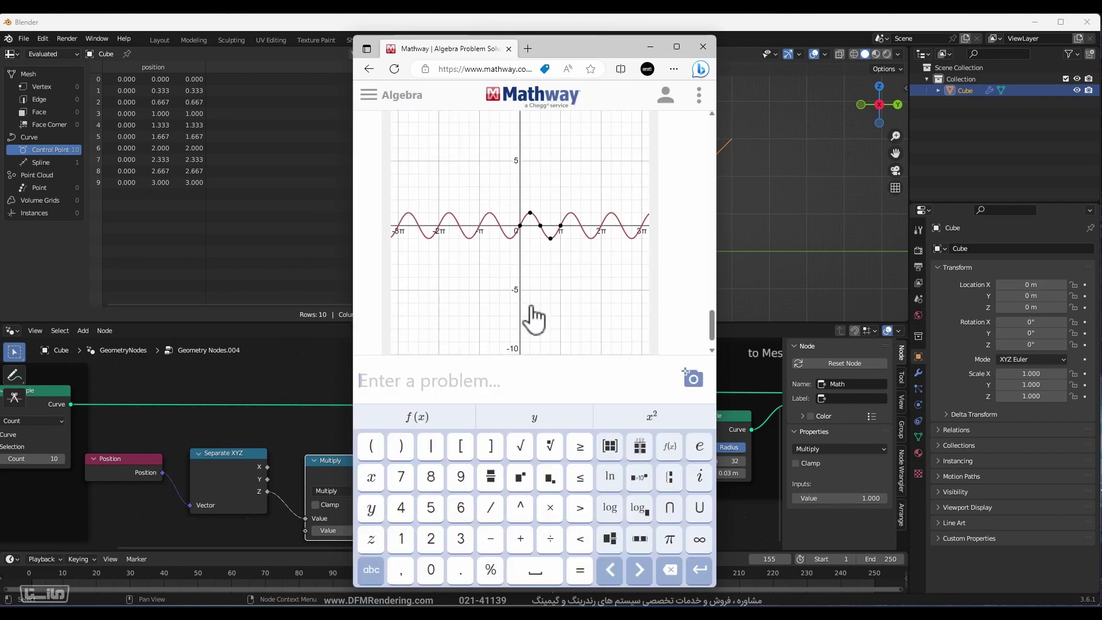
scroll(534, 344, "up", 4)
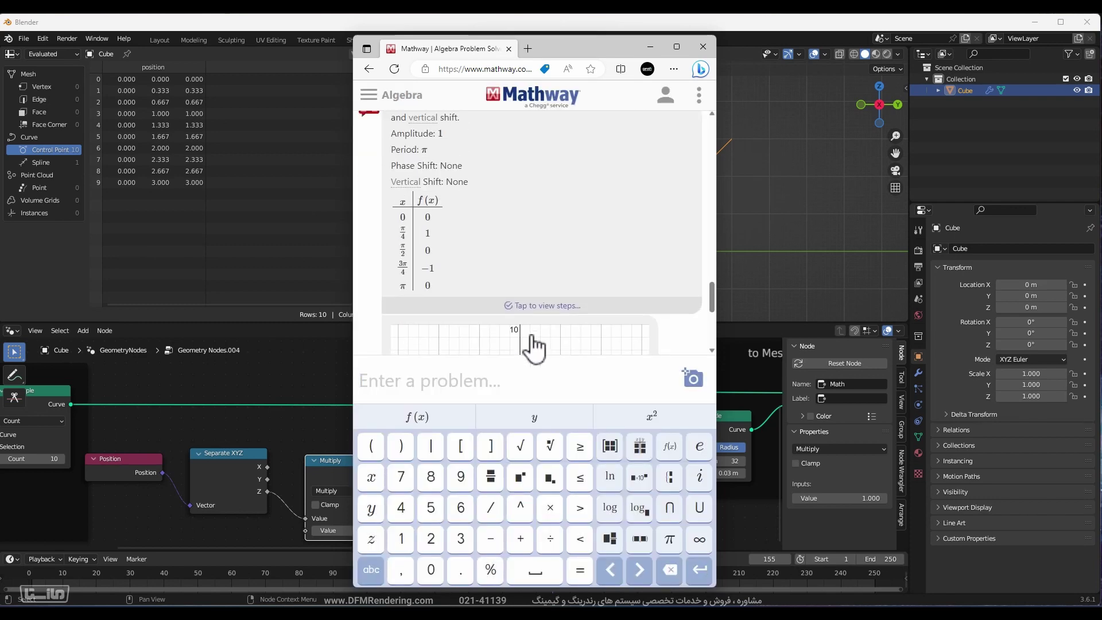
scroll(534, 345, "up", 8)
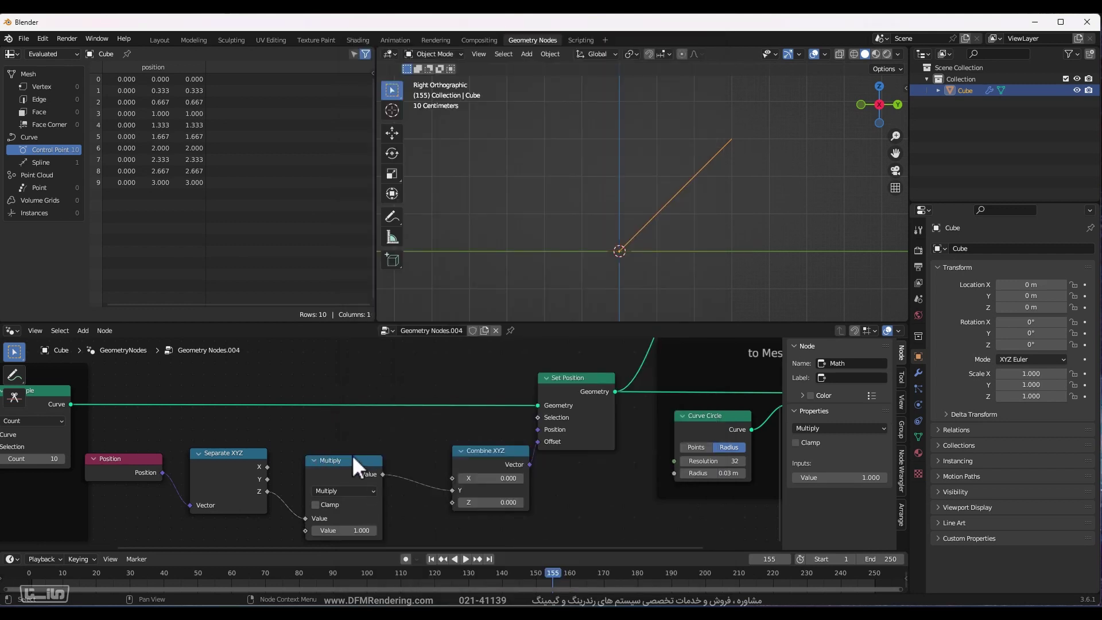
Switch back to Blender, center the Multiply node between Separate XYZ and Combine XYZ, and change its operation to Sine.
left_click_drag(352, 455, 365, 446)
left_click_drag(342, 464, 364, 456)
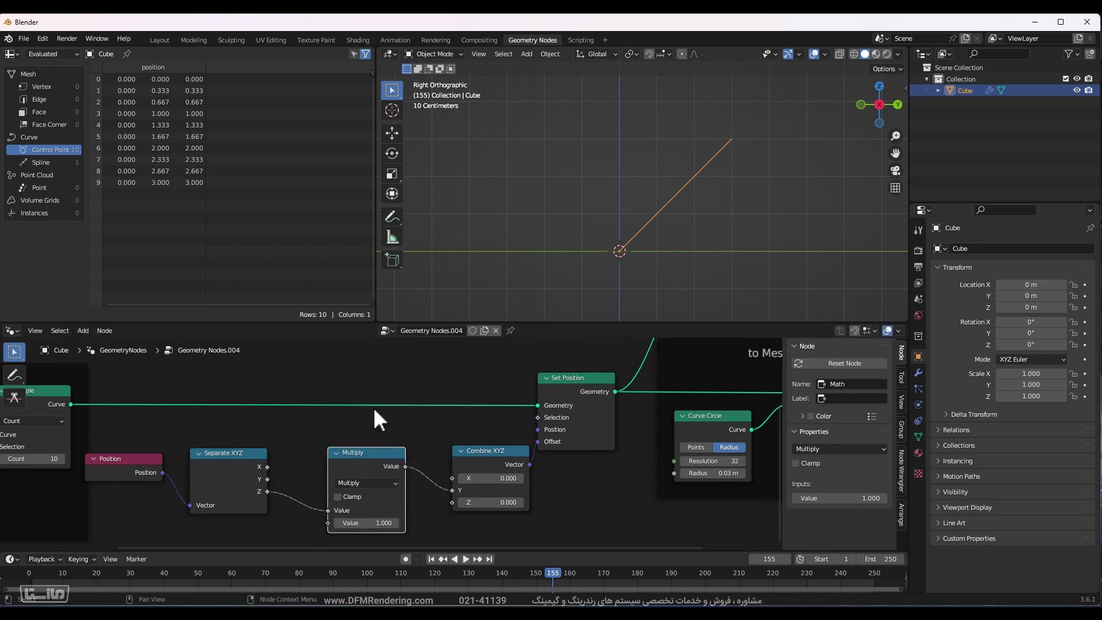
left_click(372, 482)
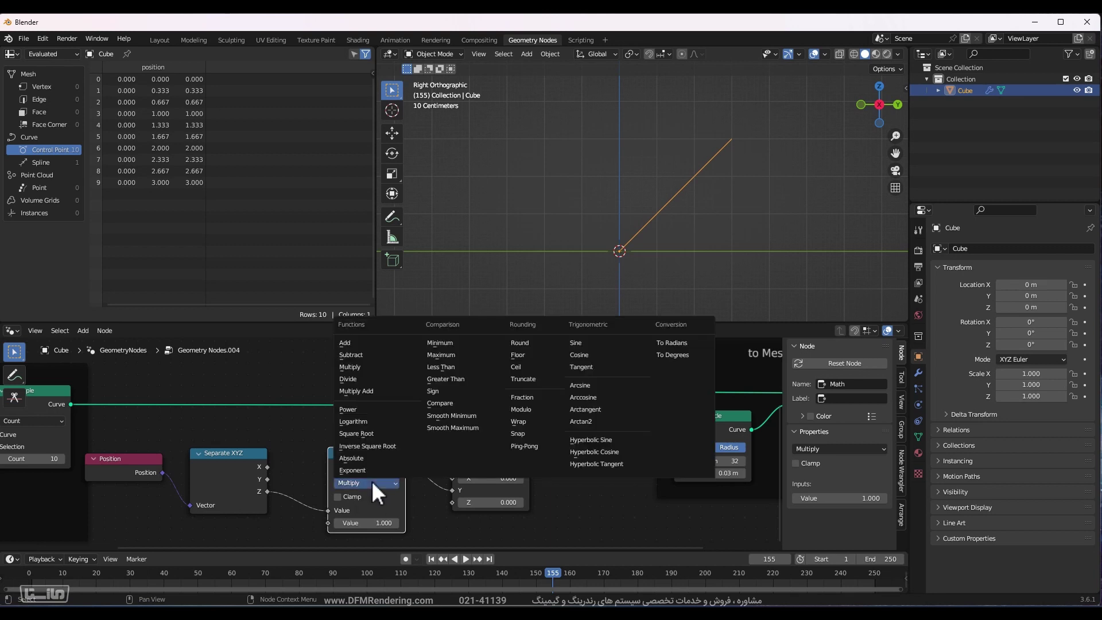
left_click(592, 344)
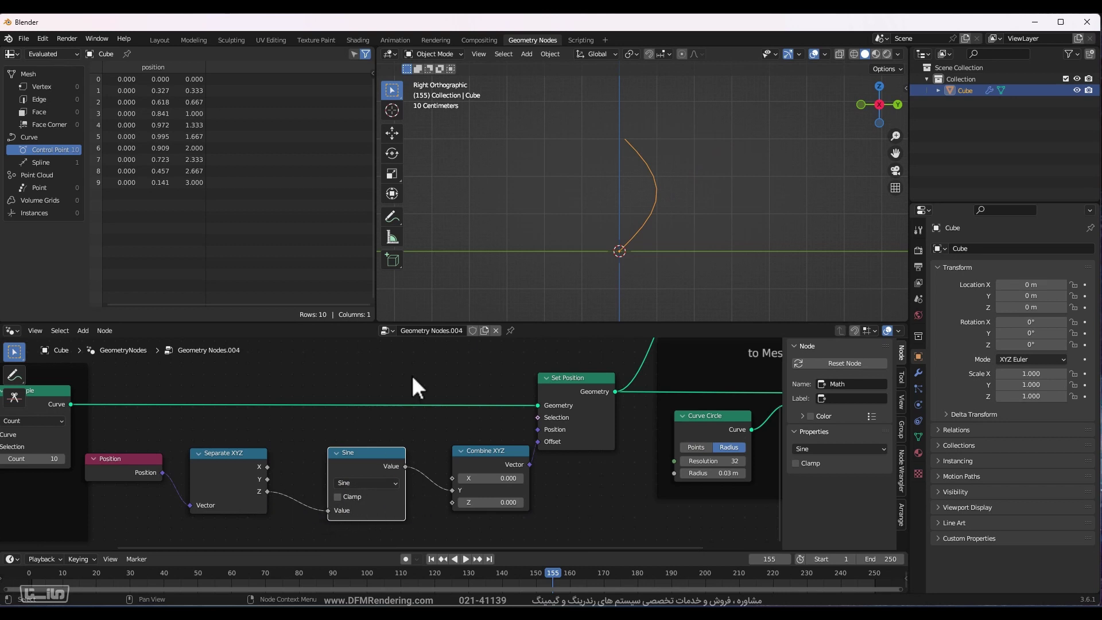
Set the resample node's count to 500 for the line.
scroll(651, 172, "down", 5)
middle_click_drag(676, 178, 669, 257, "shift")
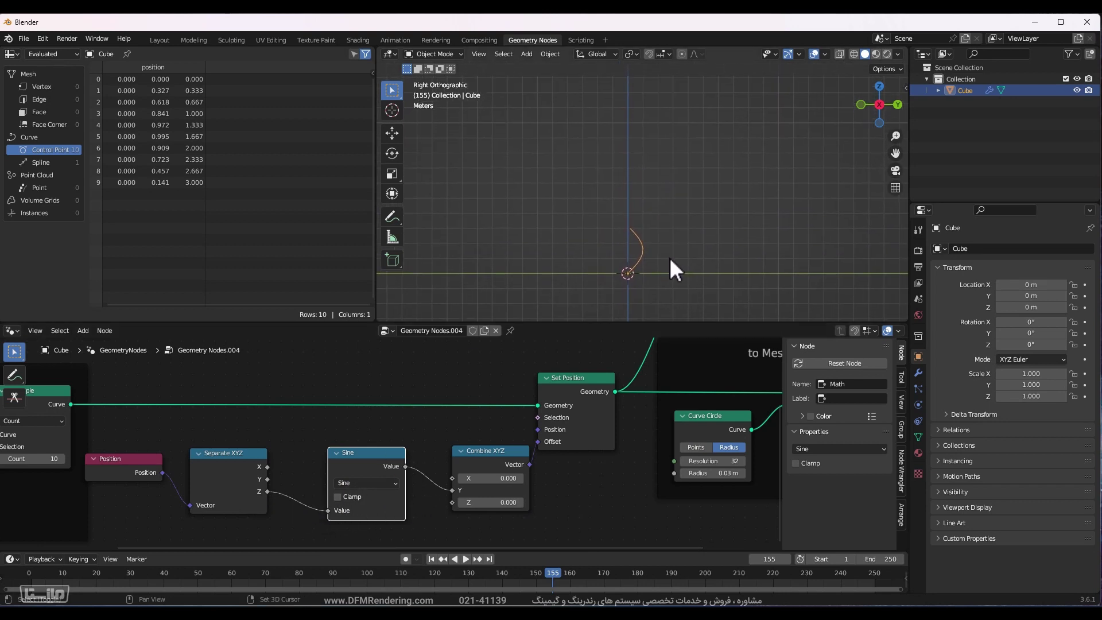
middle_click_drag(241, 436, 440, 434)
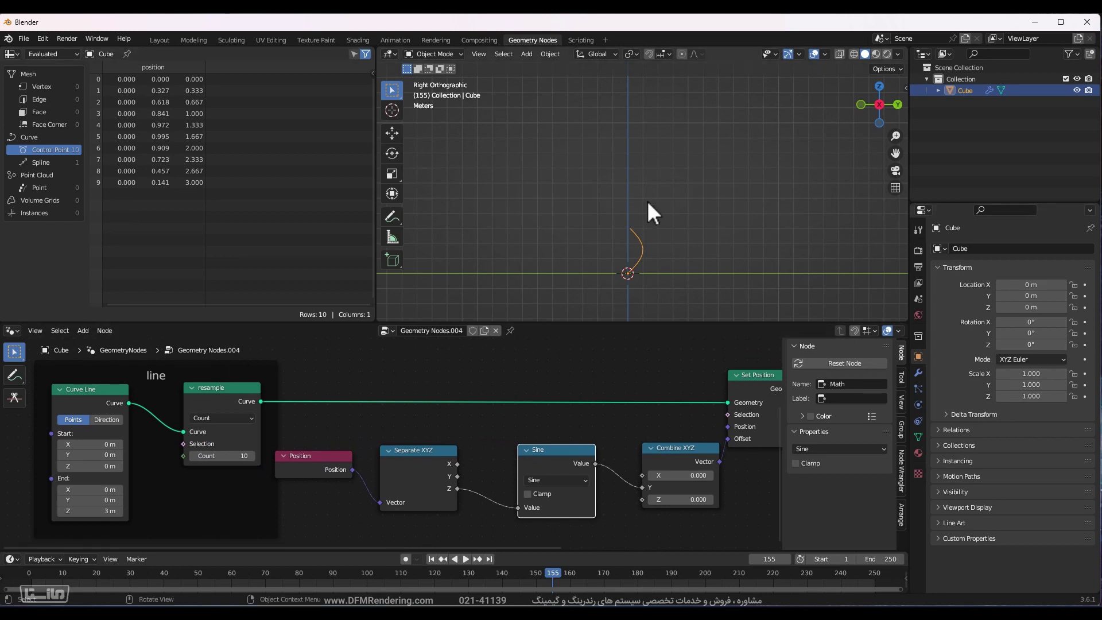
left_click(212, 456)
key("Return")
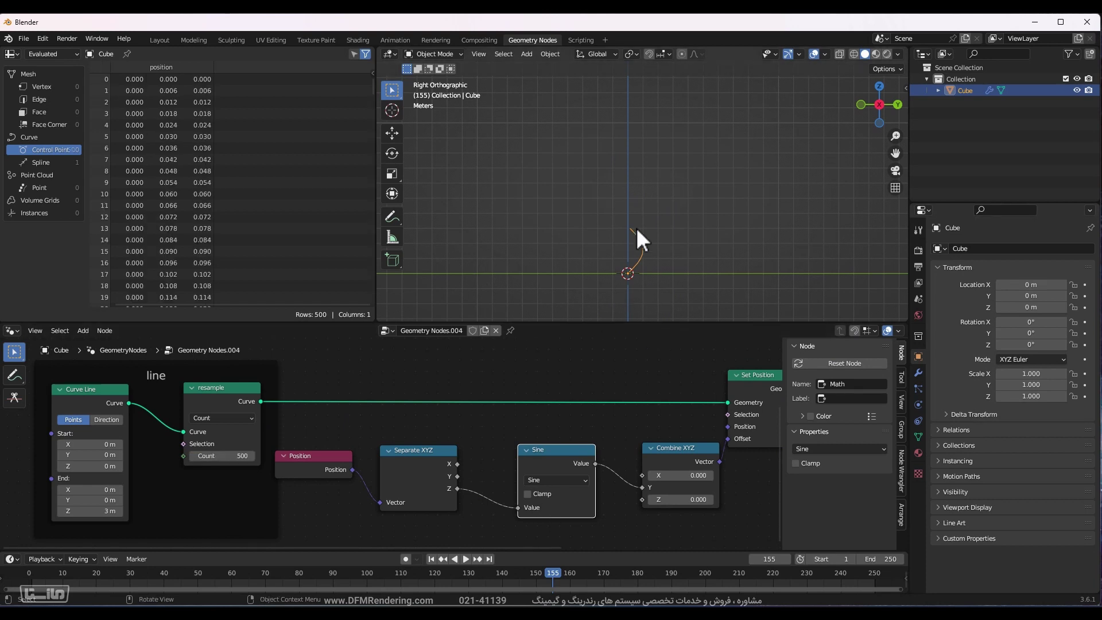
Test resample counts of 5, 68 and 50 on the curve line, and restore the count to 500.
scroll(622, 281, "up", 4)
scroll(641, 119, "up", 2)
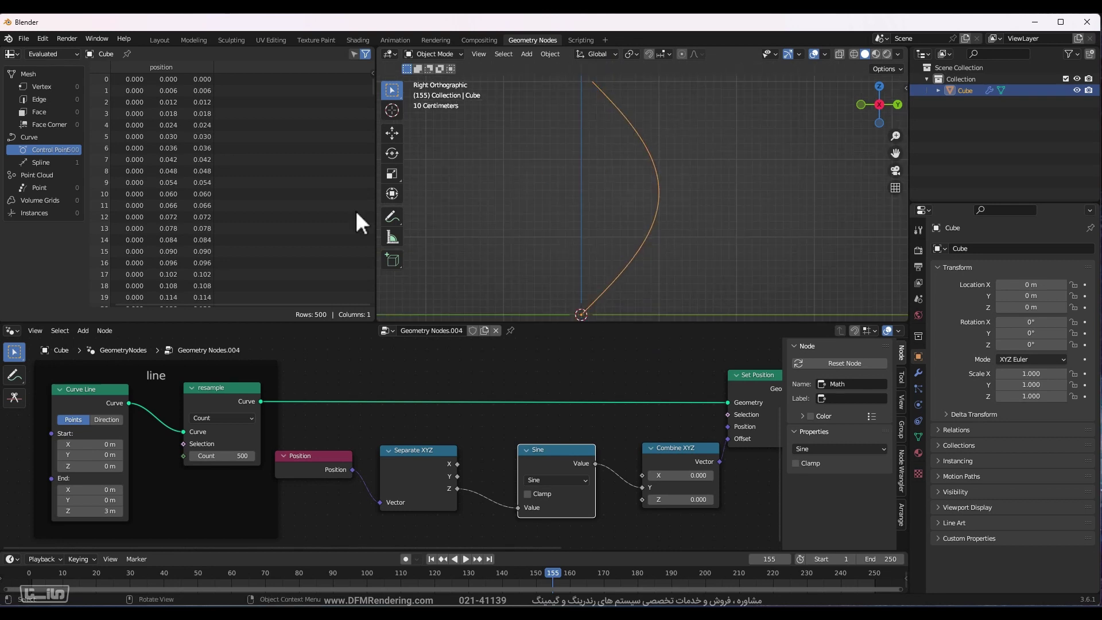
left_click(232, 456)
type("5")
key("Return")
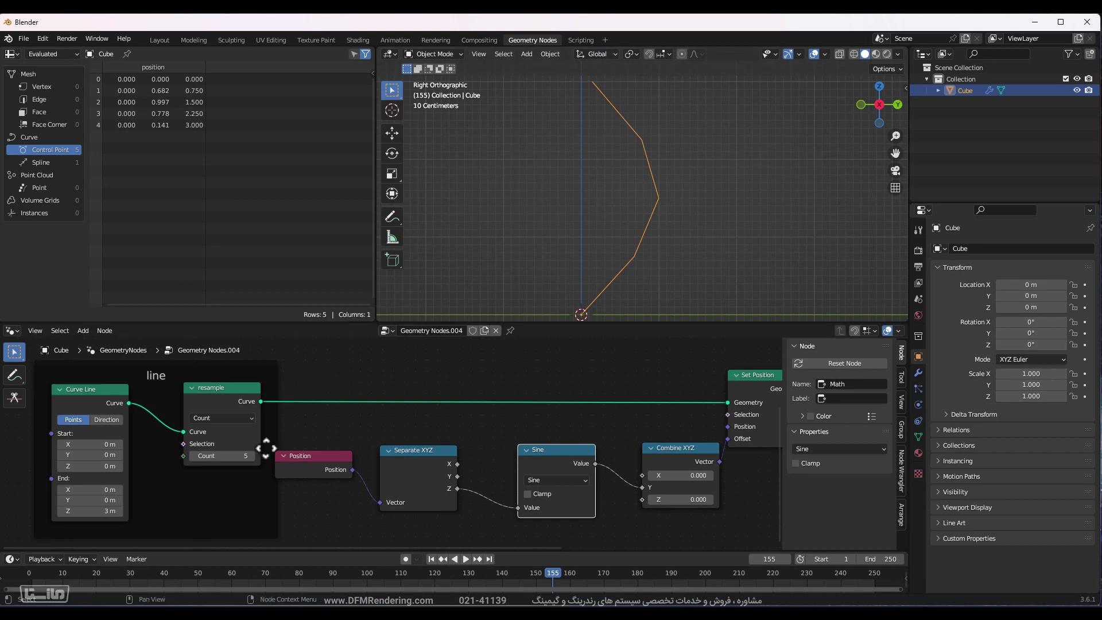
left_click(224, 456)
type("68")
key("Return")
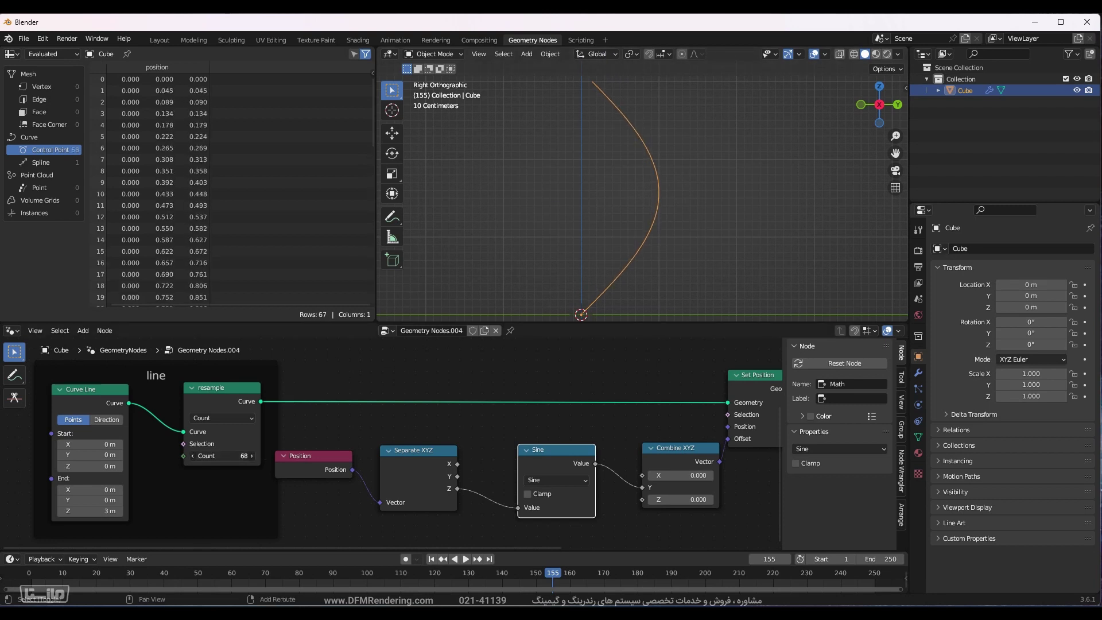
left_click(216, 456)
type("50")
key("Return")
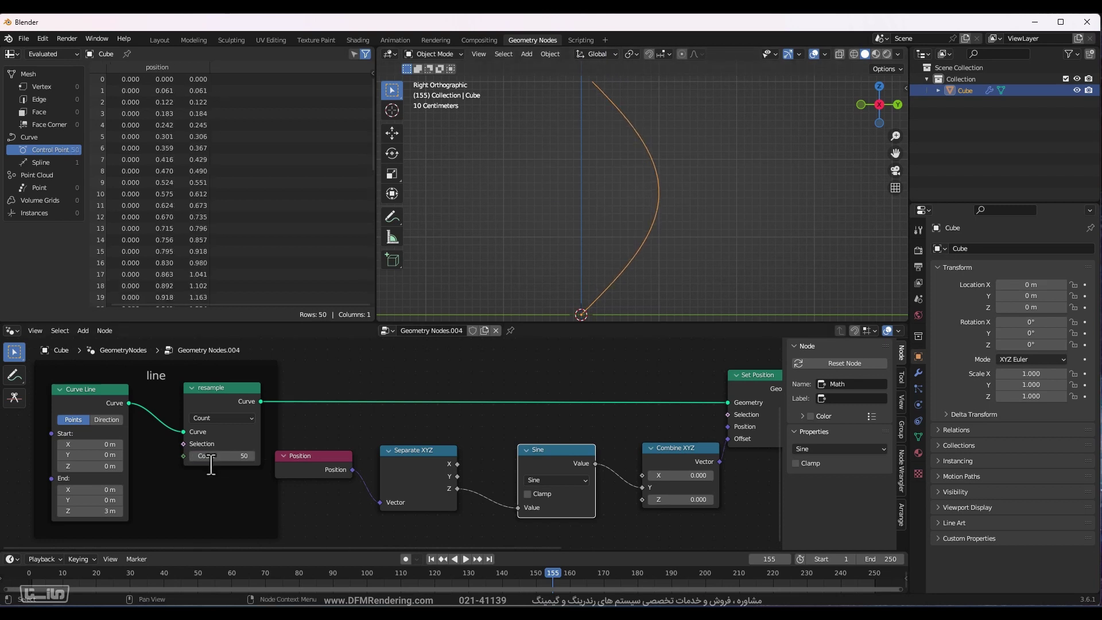
left_click(221, 461)
type("500")
key("Return")
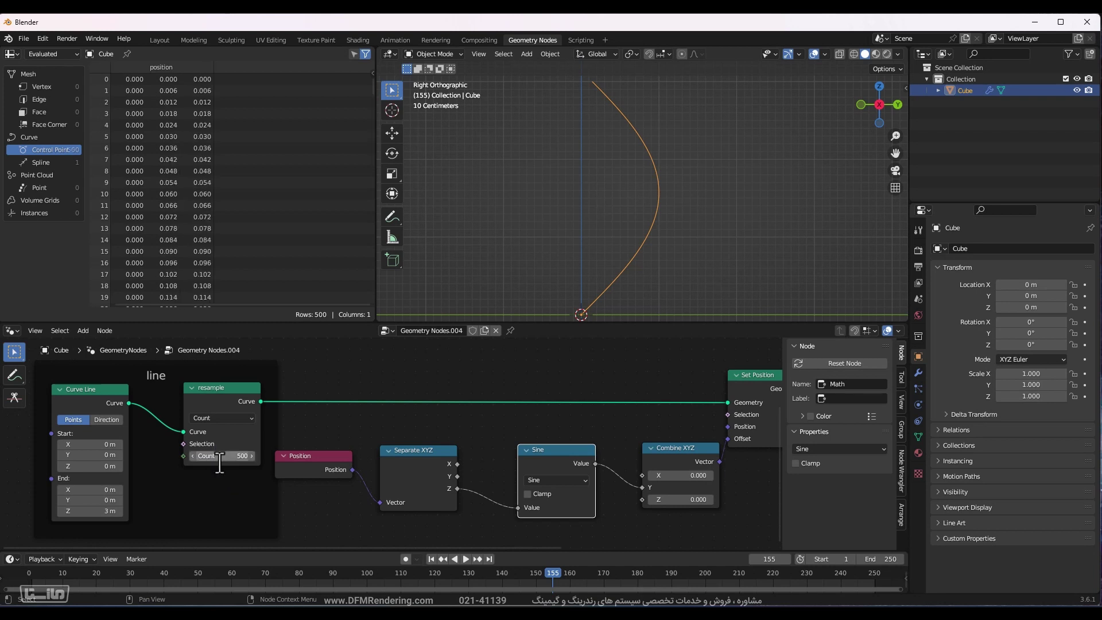
Lengthen the Curve Line by raising its end Z value to 28.7 m.
scroll(640, 161, "down", 7)
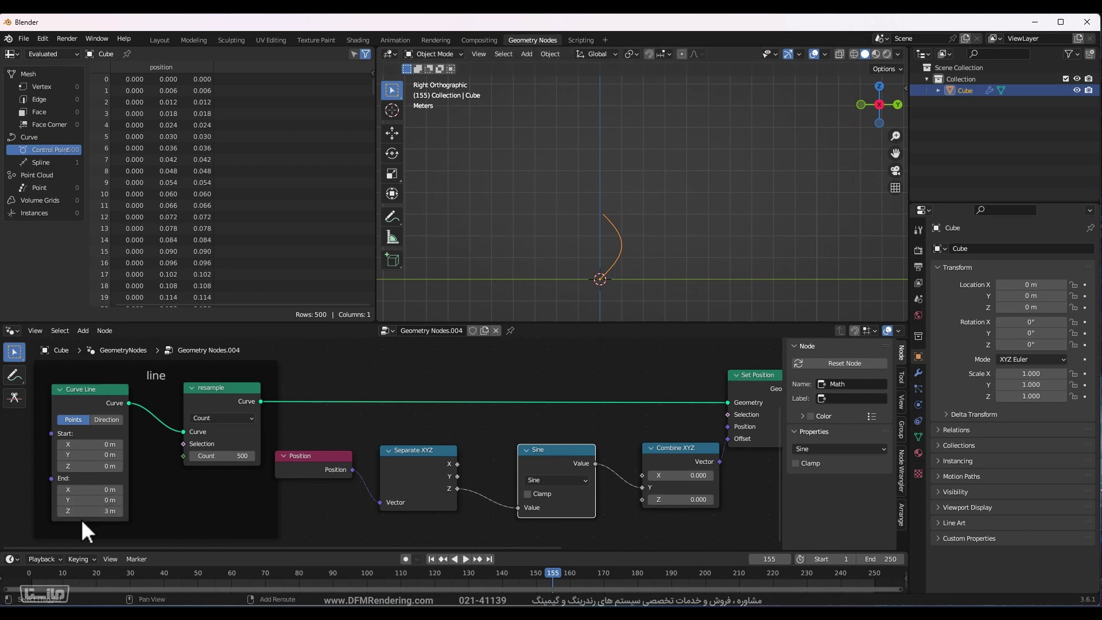
left_click_drag(81, 511, 184, 510)
scroll(625, 192, "down", 7)
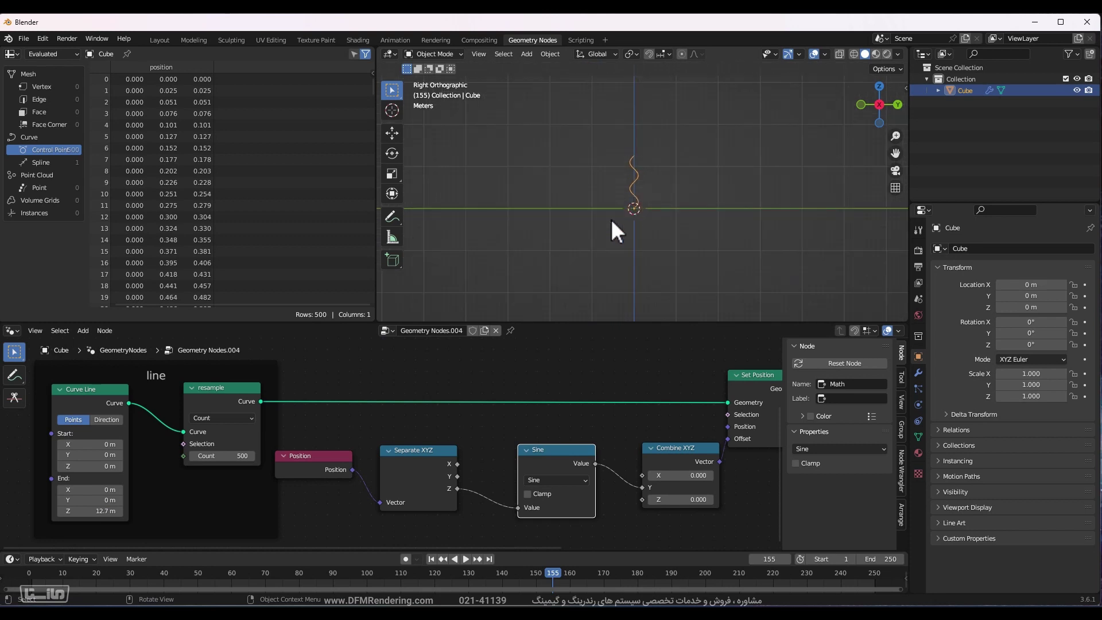
left_click_drag(66, 511, 201, 511)
scroll(758, 135, "up", 3)
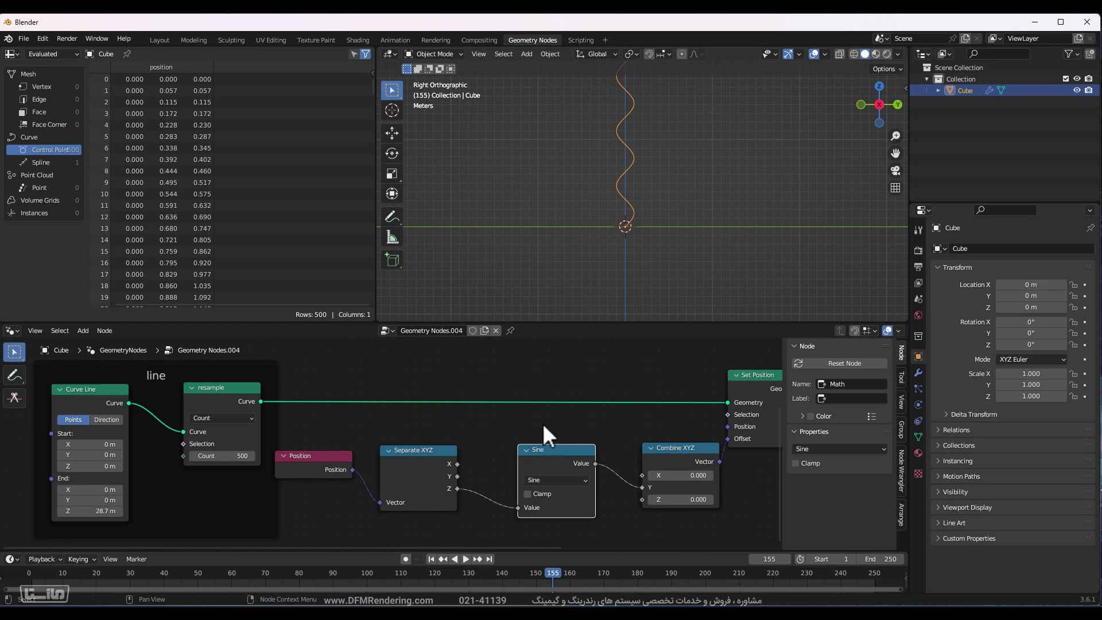
Change the Sine node's operation to Cosine and inspect where the wave starts at the origin.
scroll(581, 445, "down", 4)
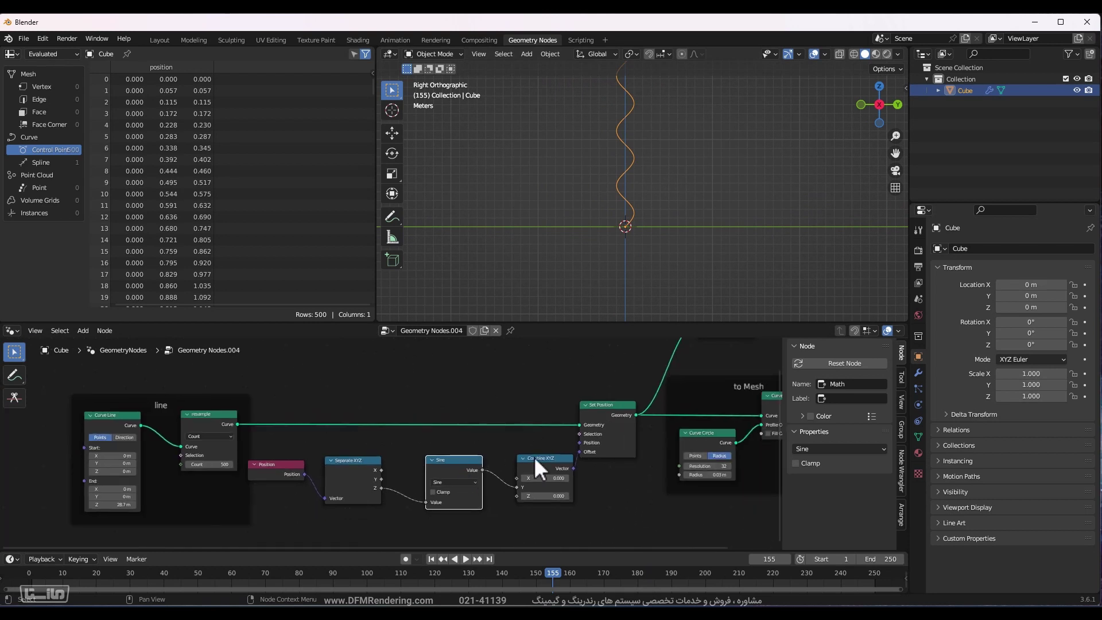
scroll(606, 407, "up", 2)
scroll(525, 453, "up", 3)
middle_click_drag(501, 447, 418, 459)
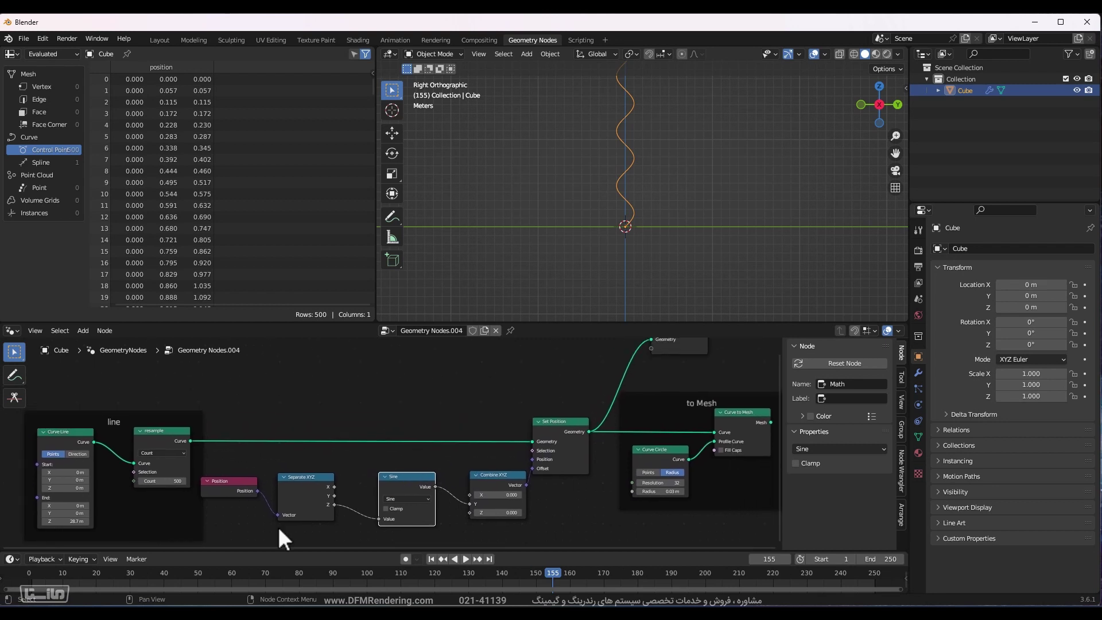
scroll(436, 508, "up", 1)
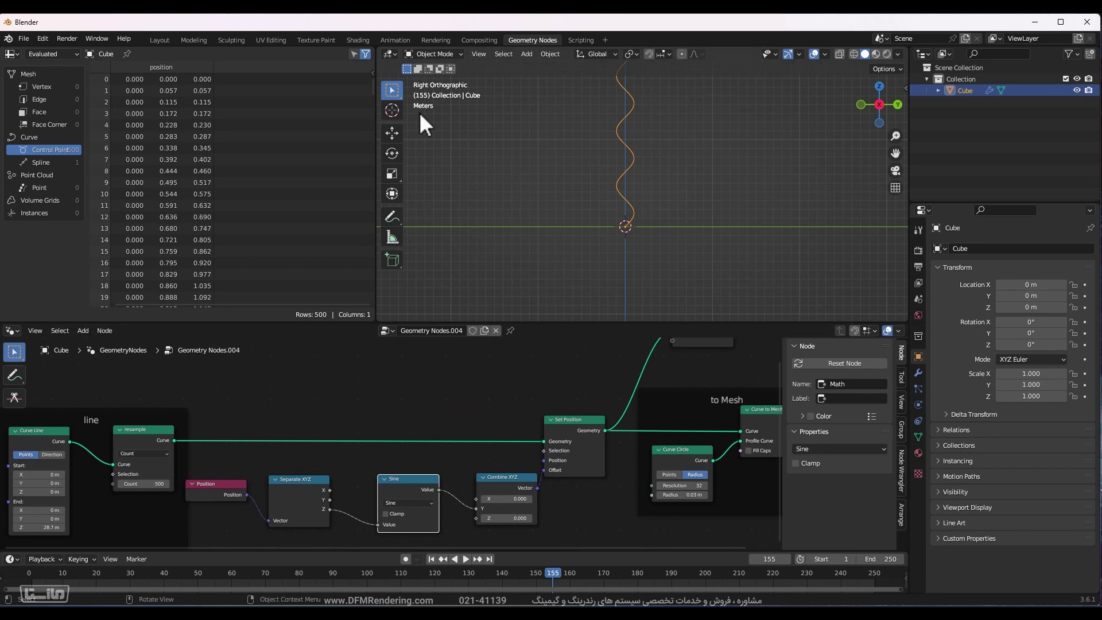
middle_click_drag(425, 500, 412, 471)
scroll(411, 471, "up", 2)
left_click(416, 429)
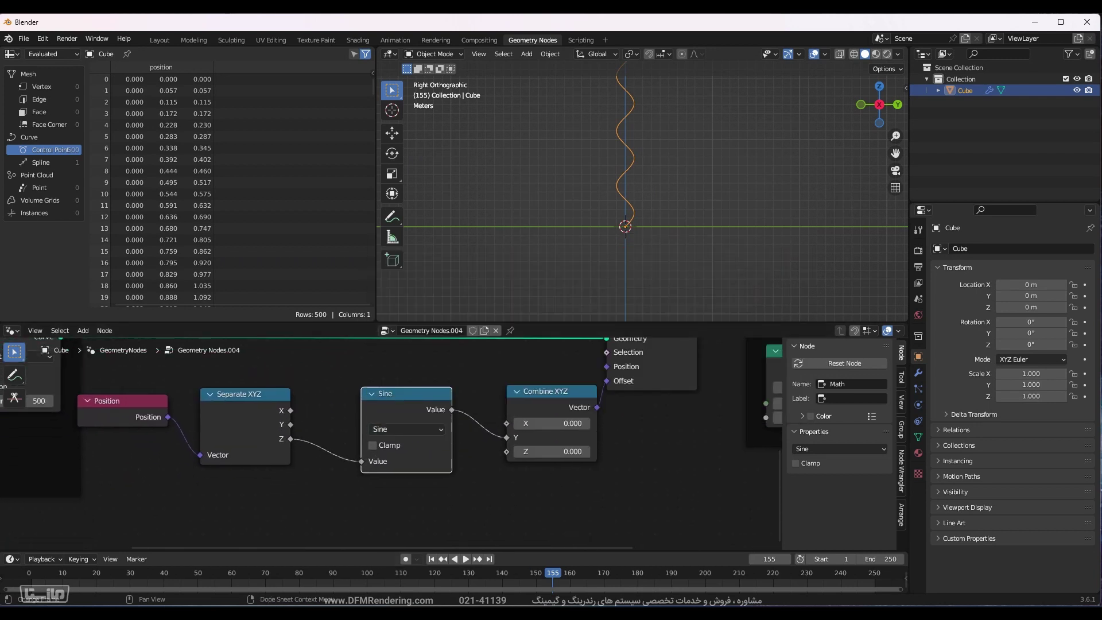
middle_click_drag(669, 212, 689, 291, "shift")
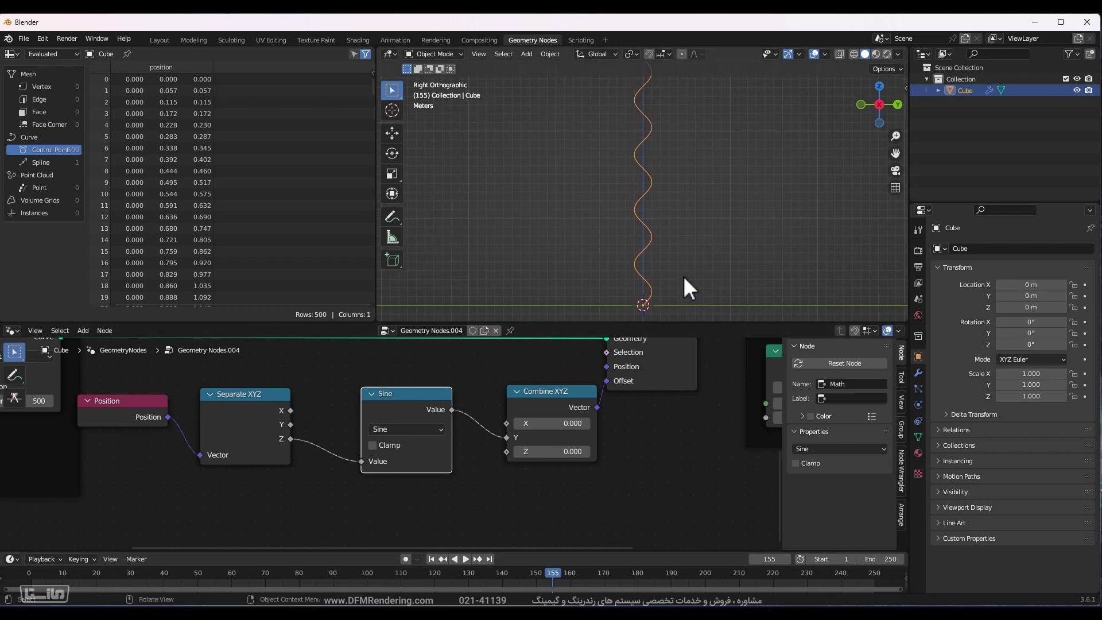
left_click(385, 429)
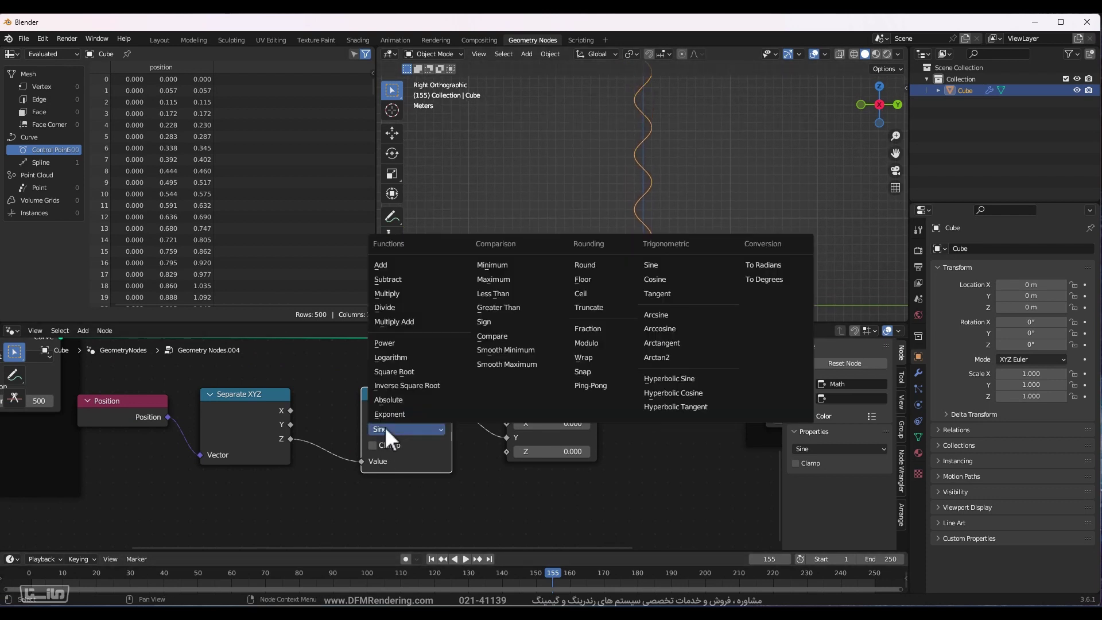
left_click(686, 278)
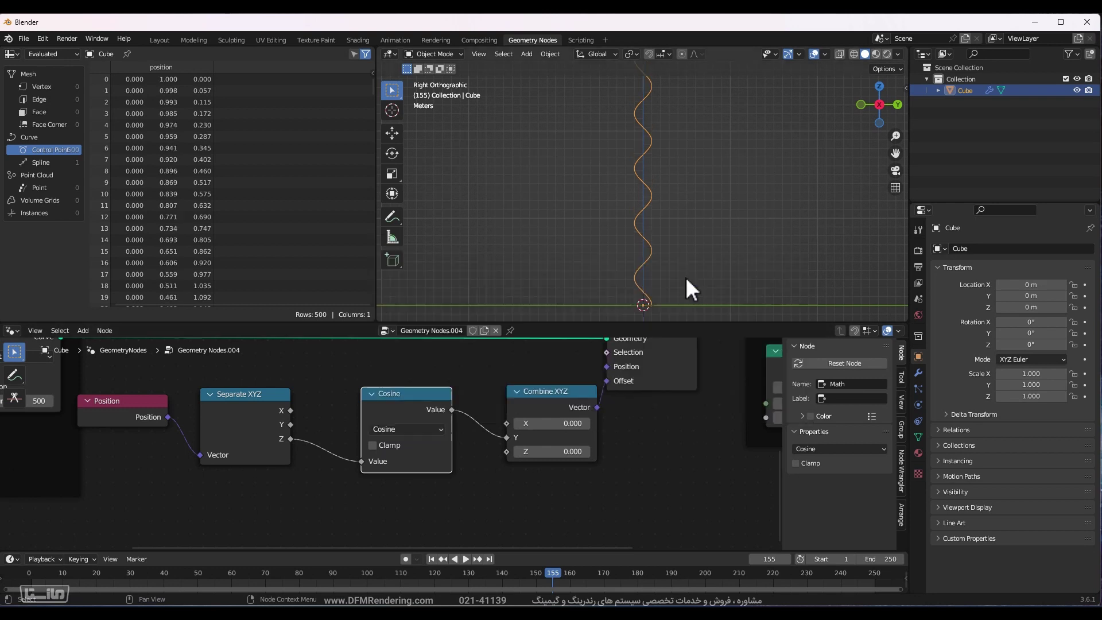
left_click(656, 317)
left_click(632, 298)
scroll(646, 310, "up", 5)
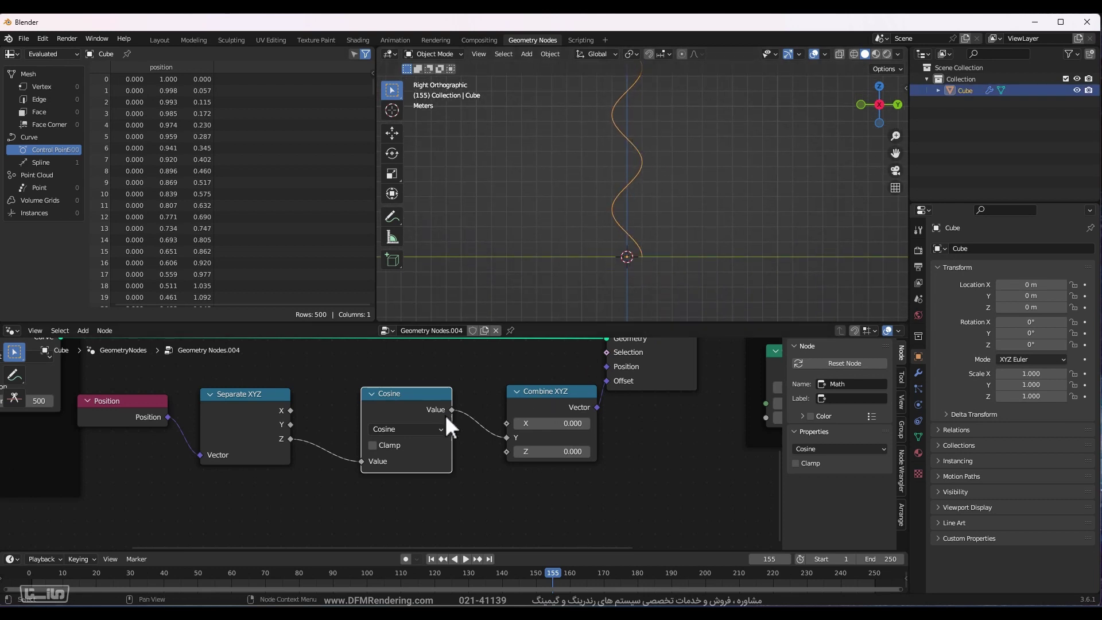
Change the Math node between Separate XYZ and Combine XYZ from Cosine to Tangent.
left_click(419, 430)
left_click(665, 280)
scroll(684, 170, "down", 6)
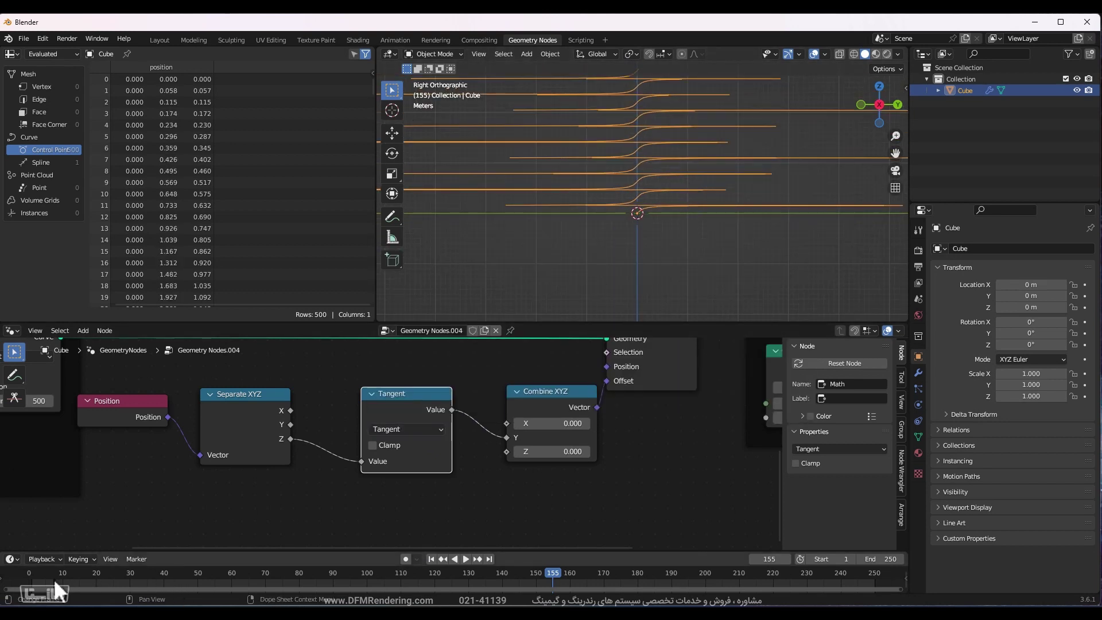
Switch to Mathway, graph tan(x) and examine its curve.
key("alt+Tab")
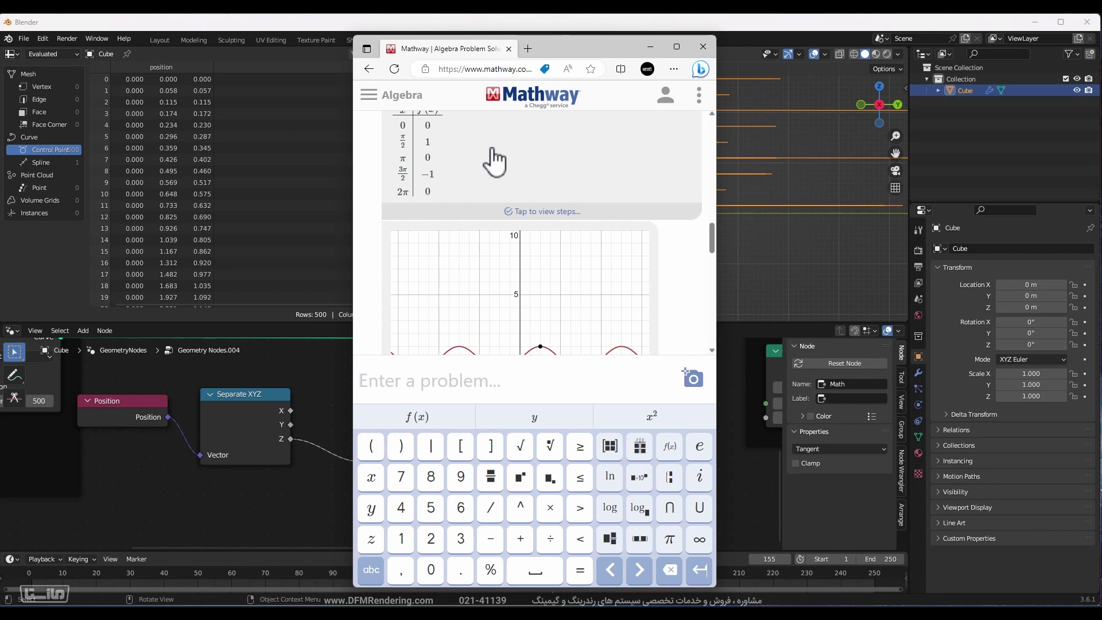
left_click(452, 382)
type("tan")
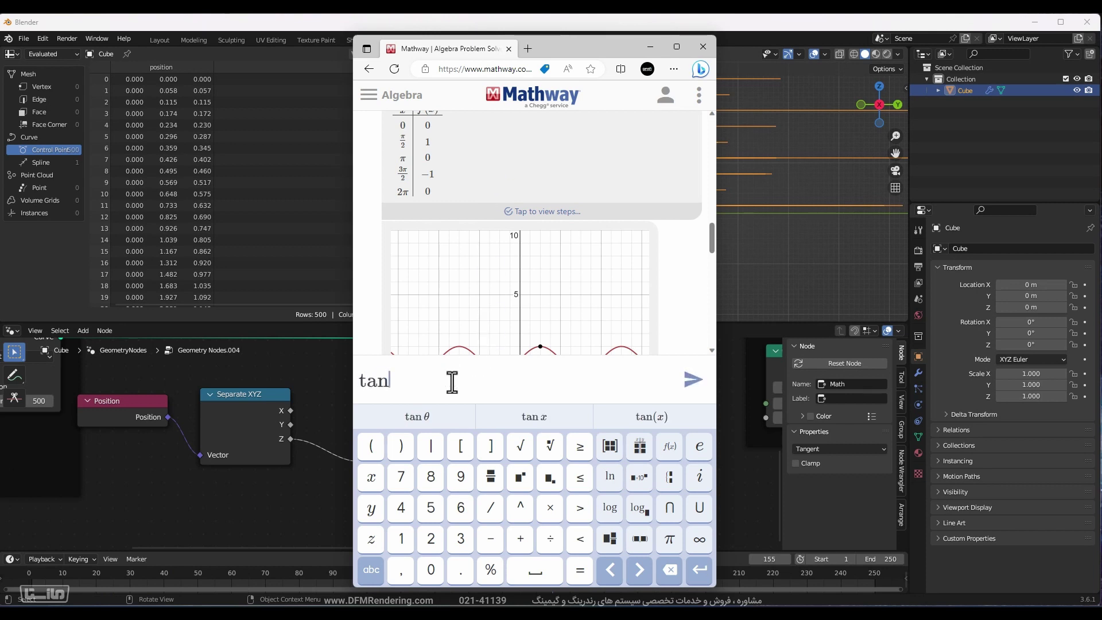
type("(X)")
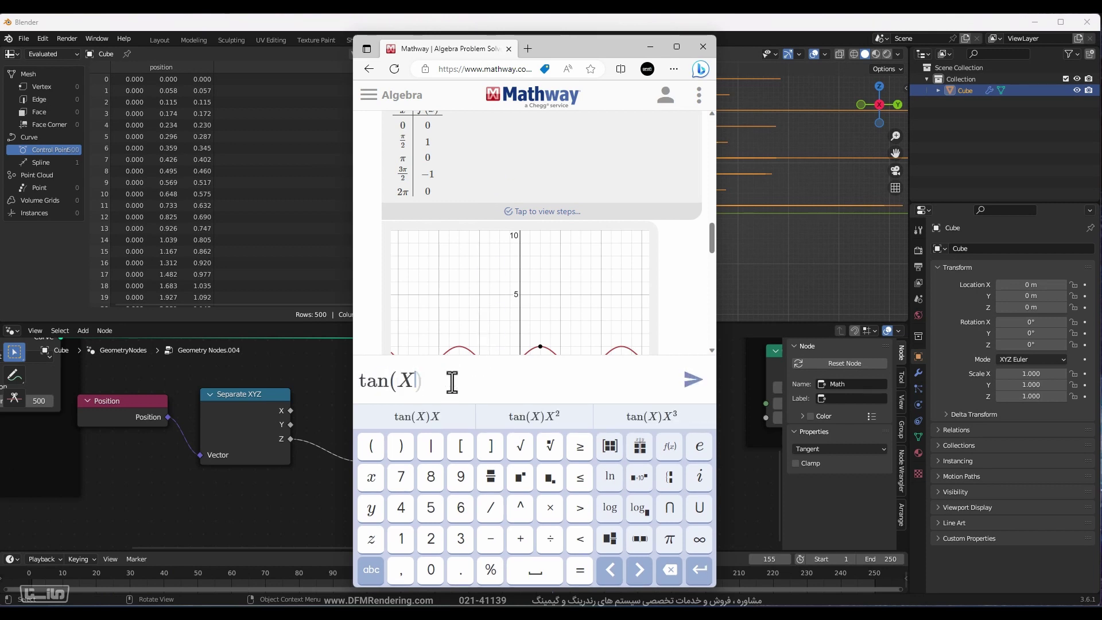
key("BackSpace")
key("BackSpace")
type("x0")
key("BackSpace")
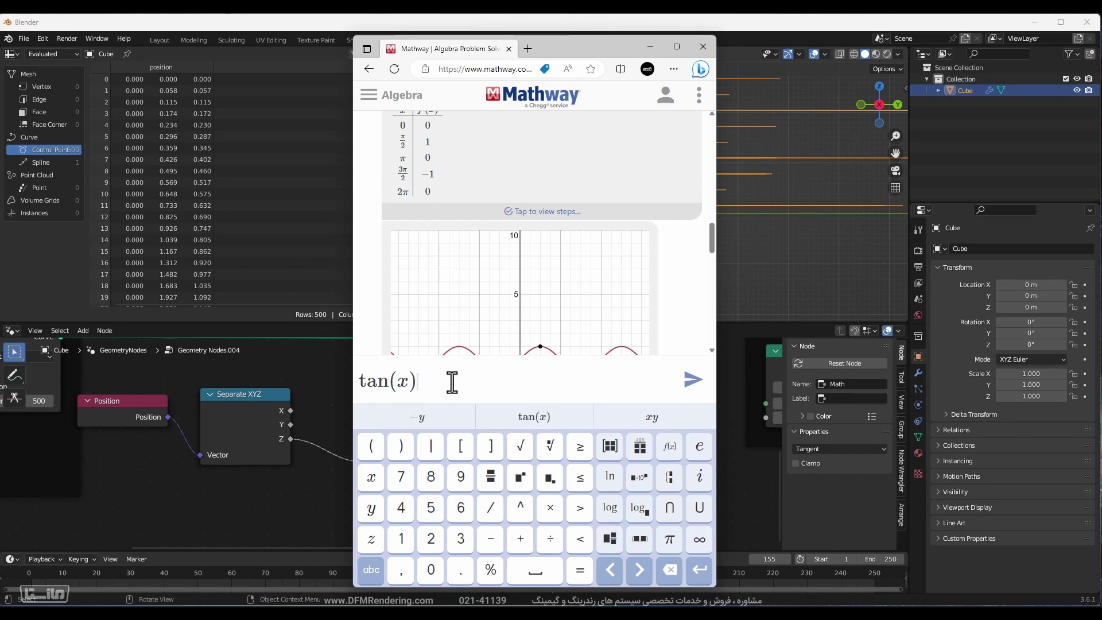
left_click(688, 384)
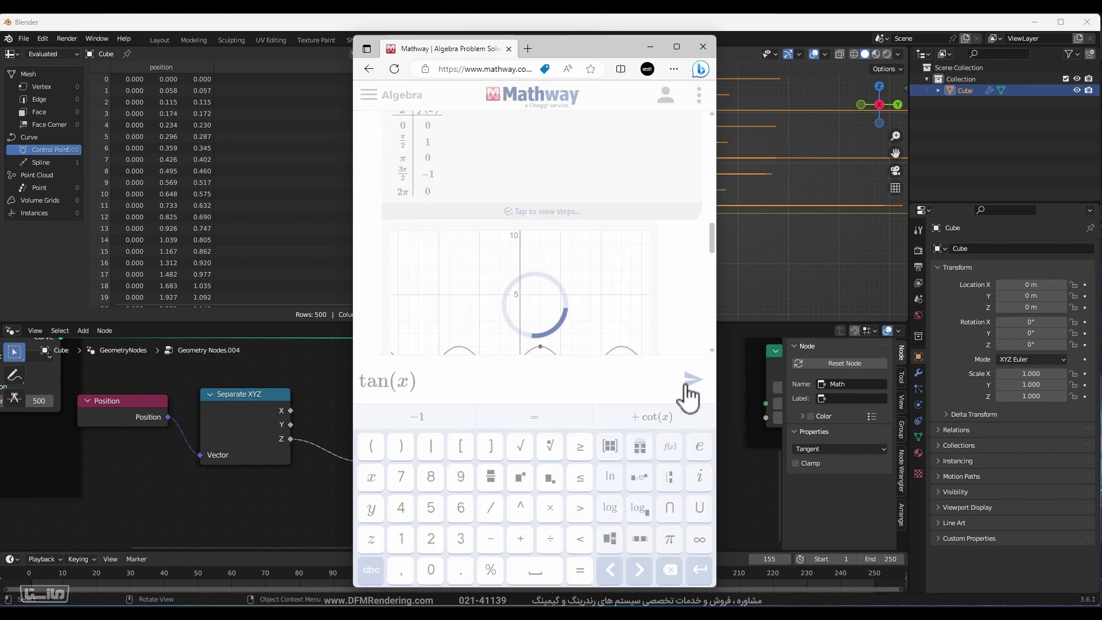
left_click(463, 271)
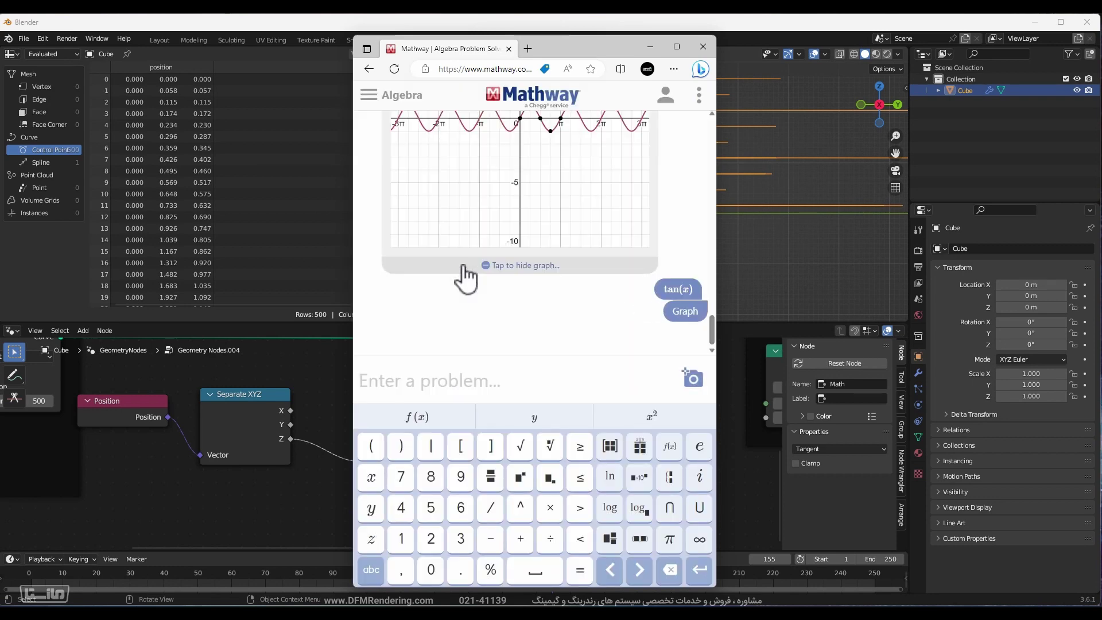
scroll(516, 258, "down", 5)
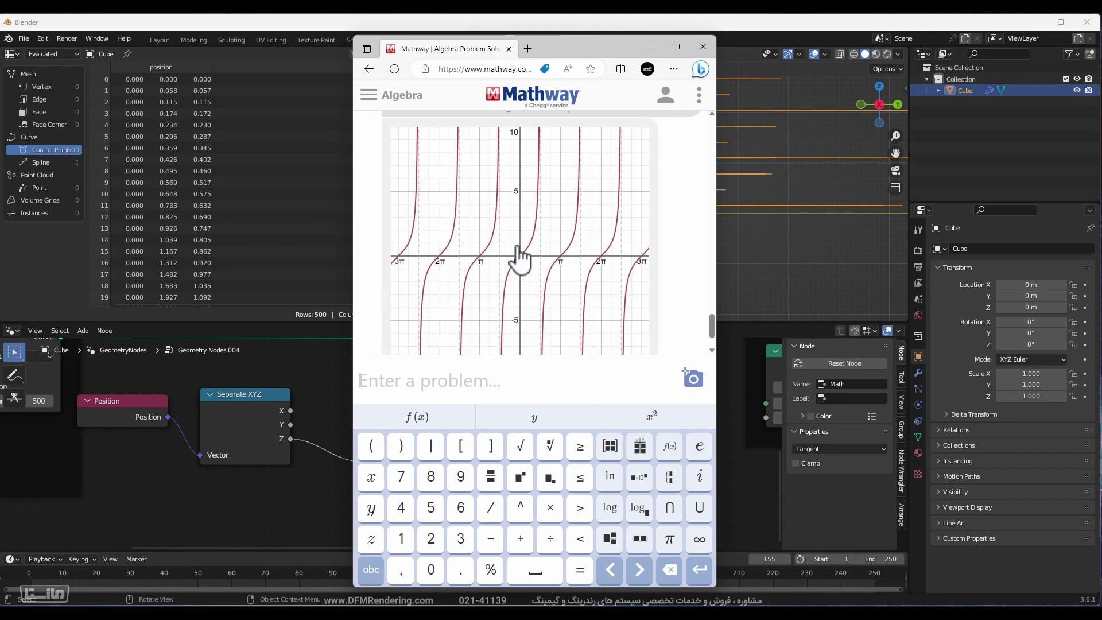
scroll(520, 259, "down", 2)
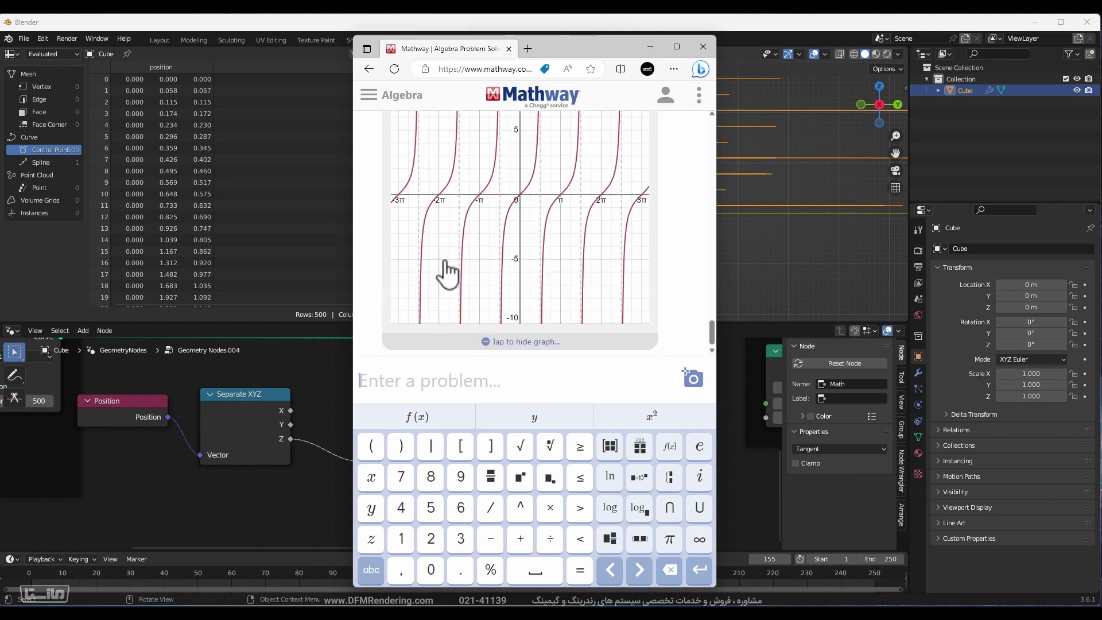
scroll(519, 241, "up", 2)
scroll(597, 204, "down", 2)
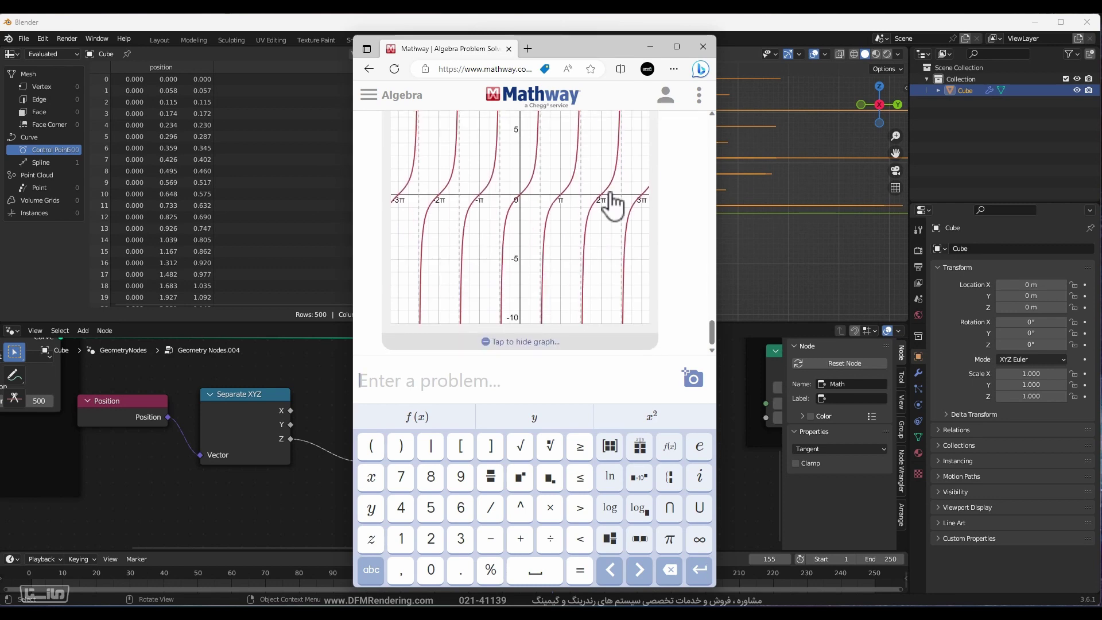
Switch between Blender and Mathway to compare the tangent-shaped curve in the viewport with the tan(x) graph.
key("alt+Tab")
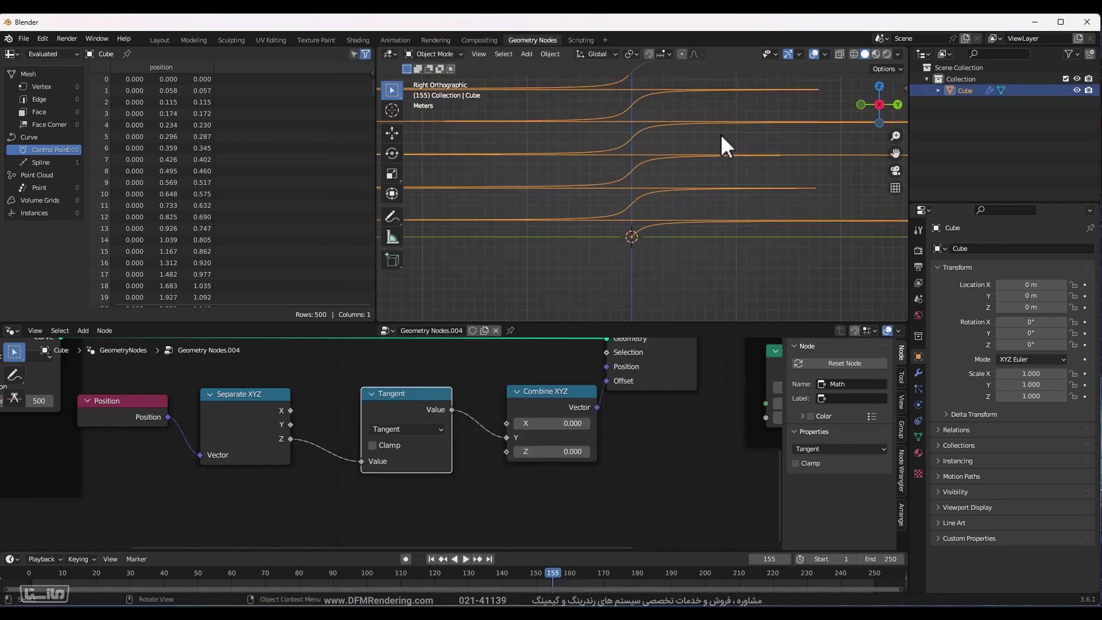
scroll(721, 133, "up", 3)
scroll(744, 203, "down", 3)
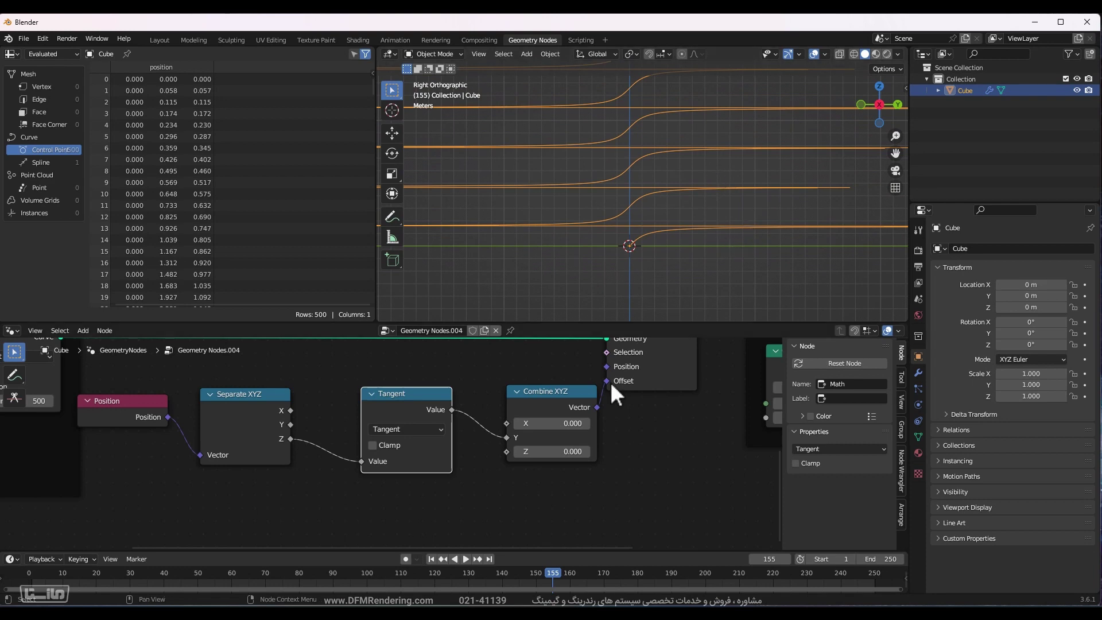
key("alt+Tab")
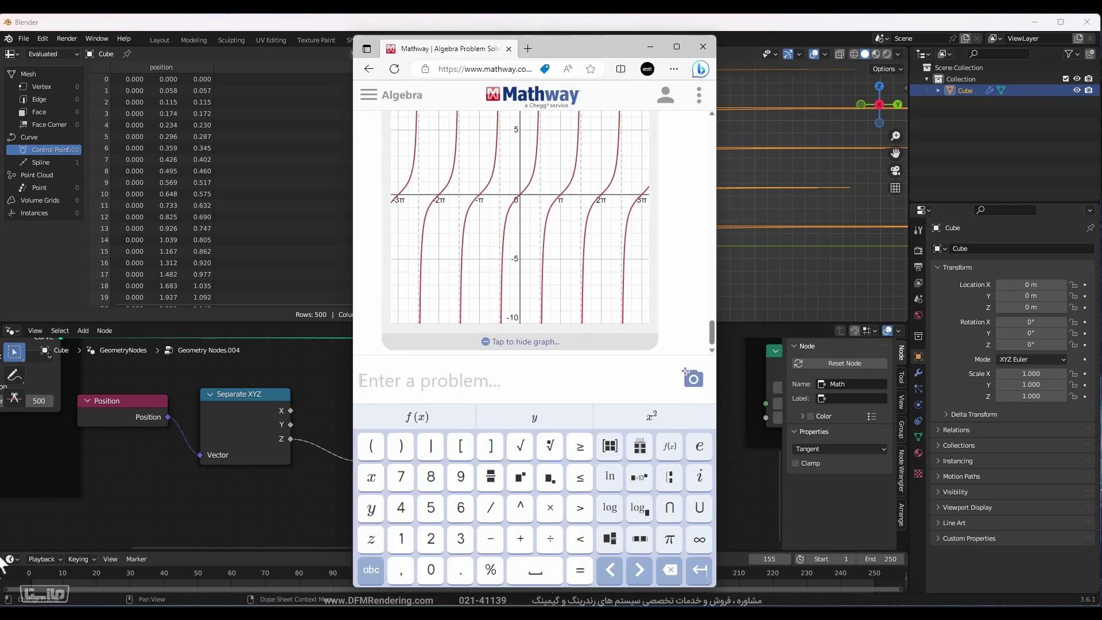
scroll(597, 195, "up", 3)
scroll(585, 281, "down", 3)
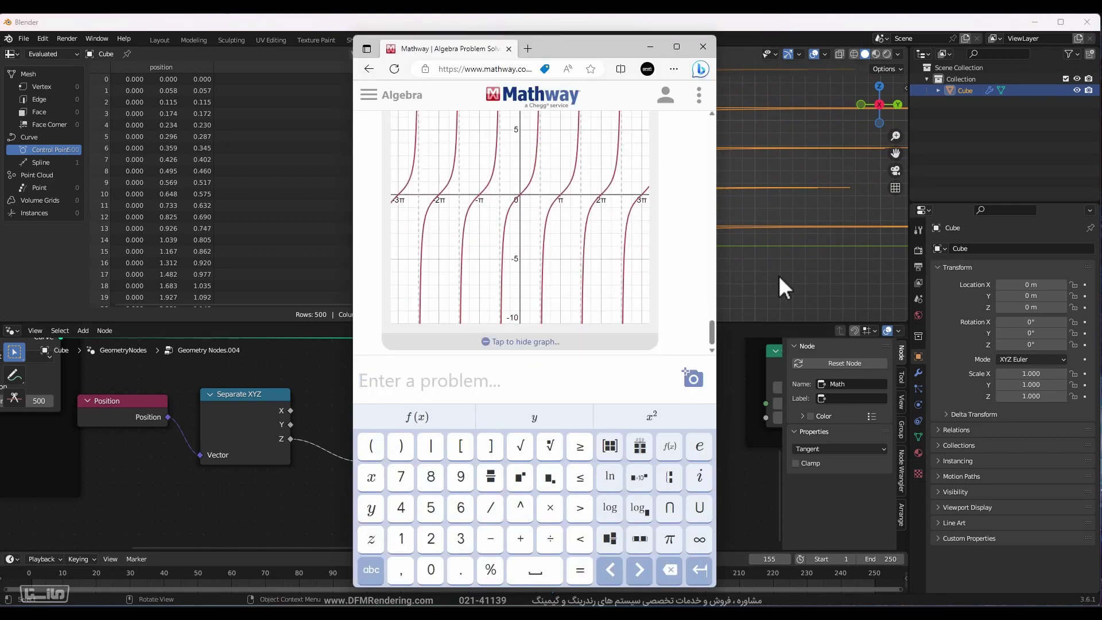
left_click(779, 275)
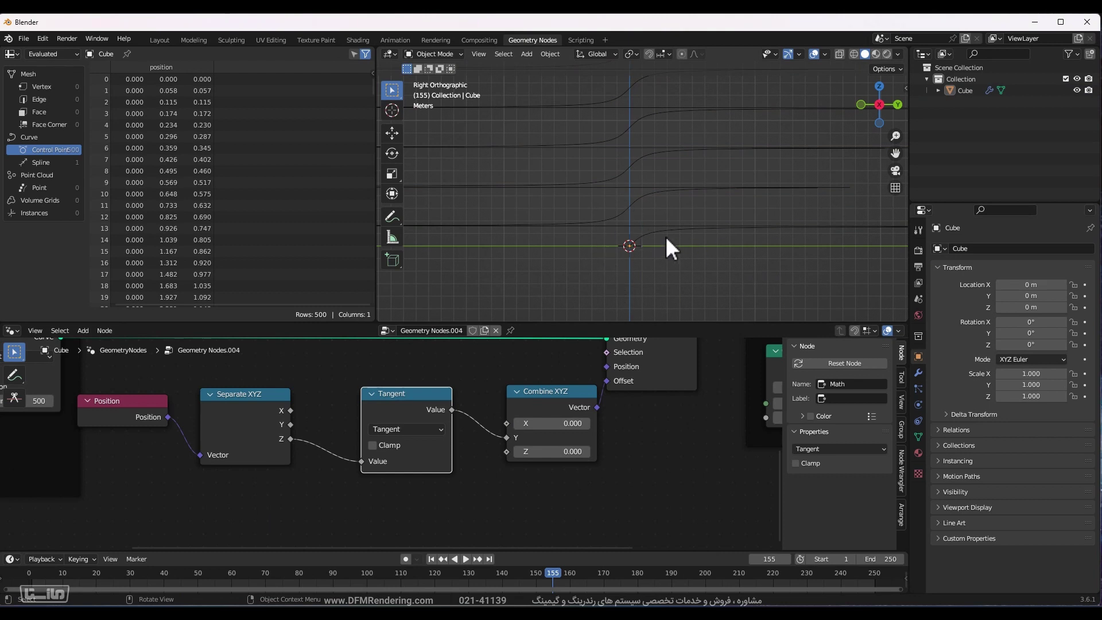
scroll(786, 248, "down", 3)
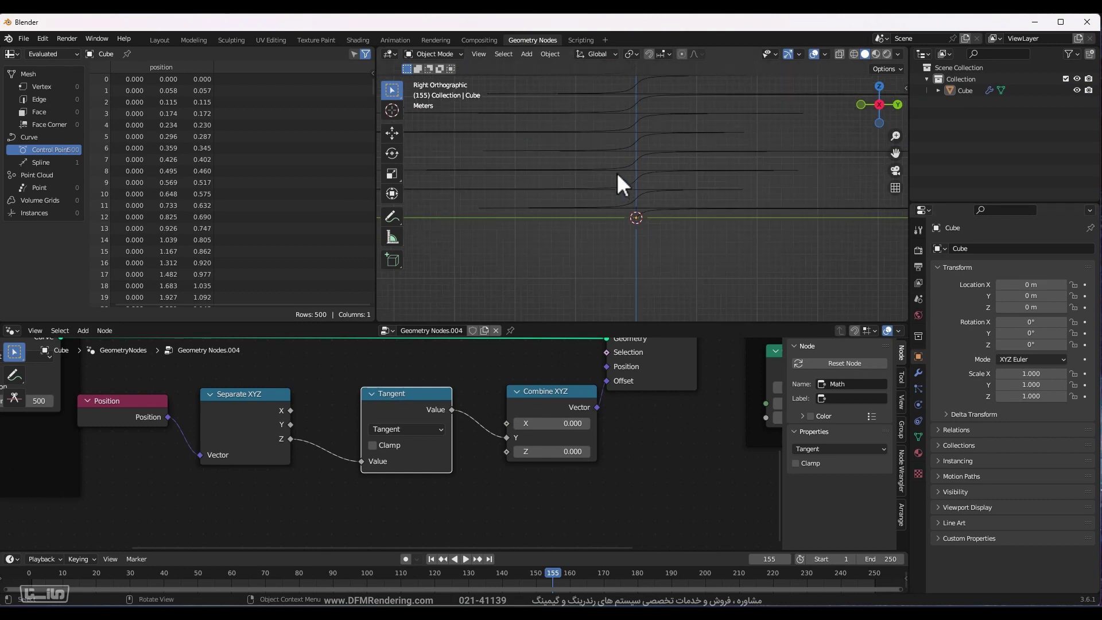
scroll(616, 172, "up", 5)
left_click(603, 288)
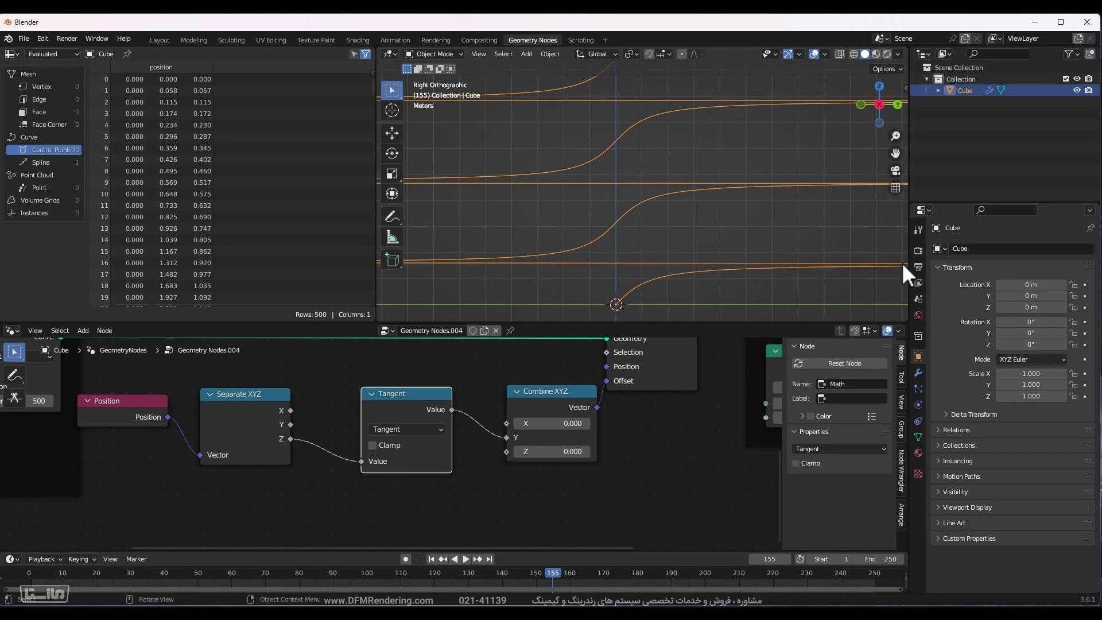
scroll(811, 257, "down", 4)
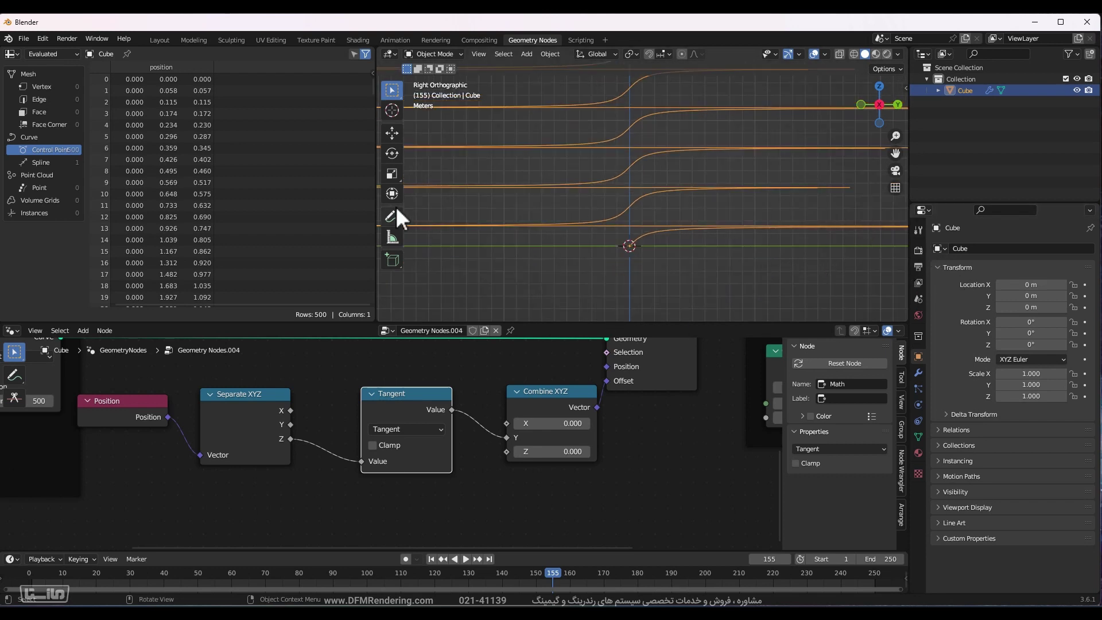
scroll(654, 172, "up", 3)
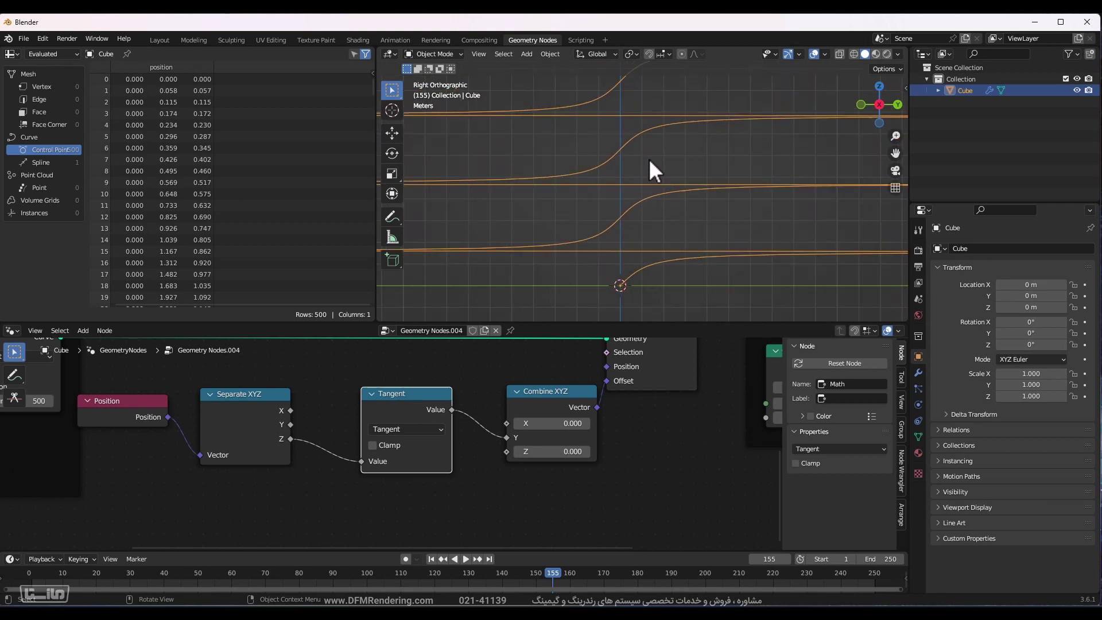
Move the to Mesh frame farther from Set Position, output Curve to Mesh through the Group Output, and place that node beside the frame.
scroll(650, 161, "down", 4)
scroll(635, 433, "down", 3)
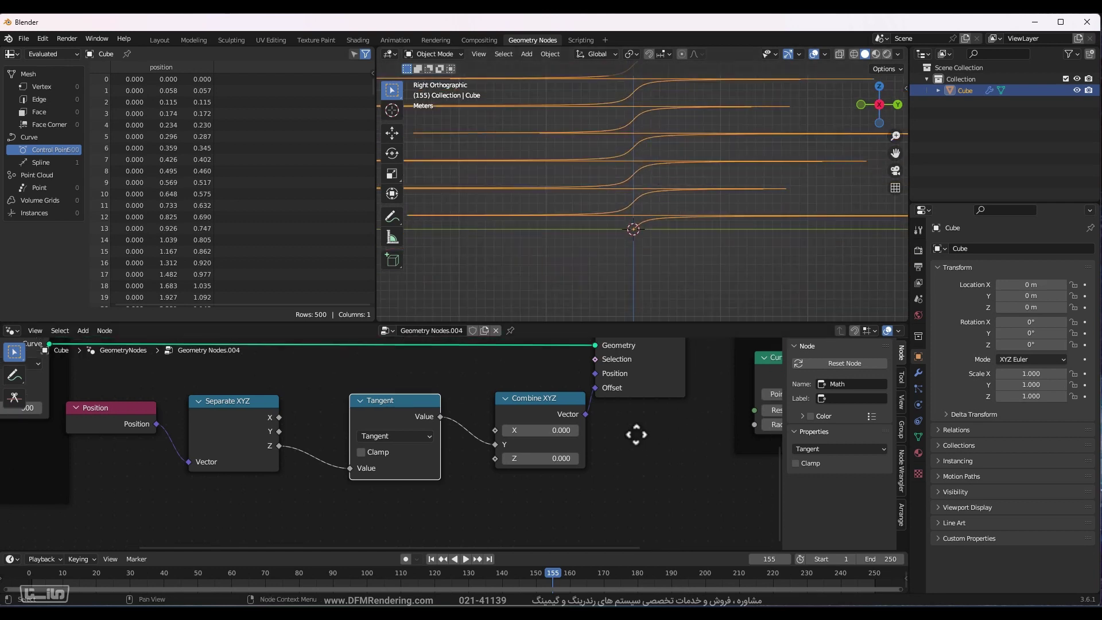
scroll(480, 493, "down", 3)
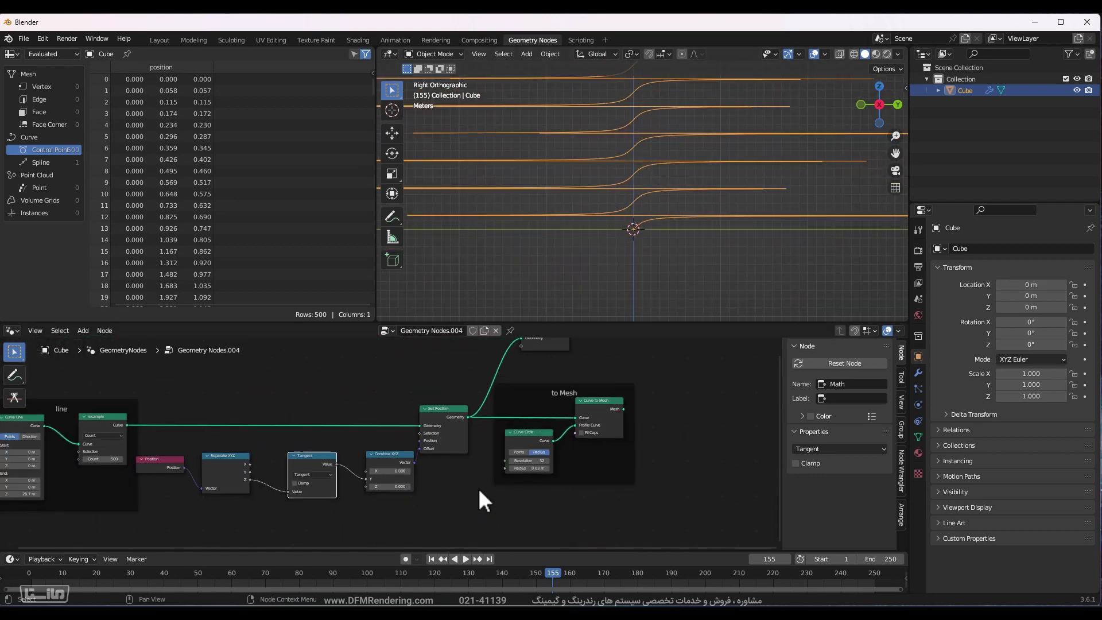
left_click_drag(483, 394, 414, 480)
left_click_drag(433, 425, 307, 549)
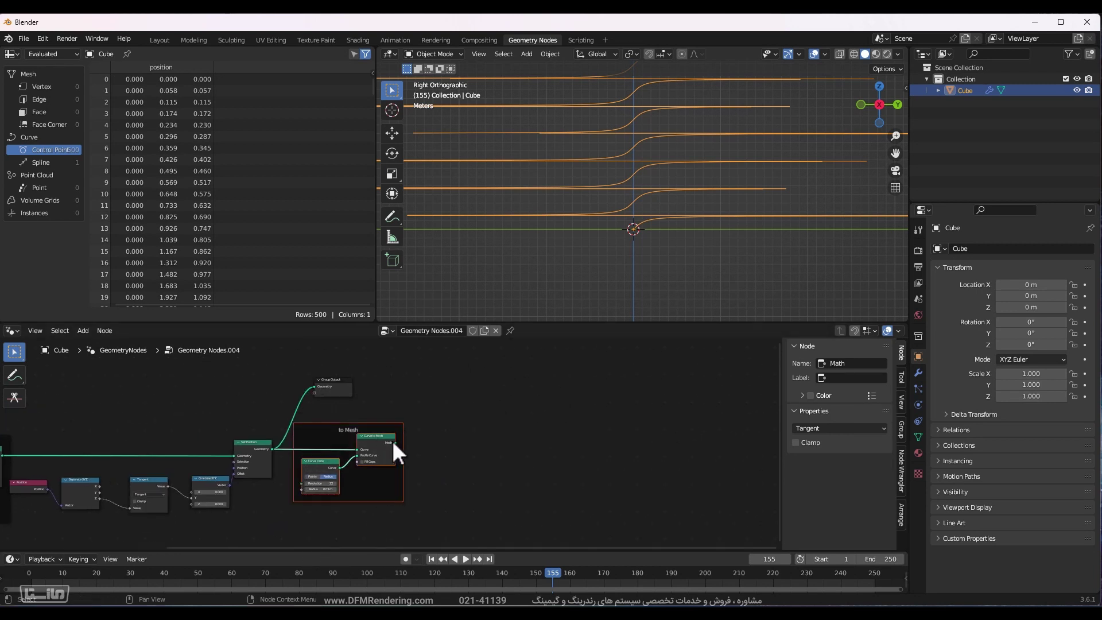
left_click_drag(385, 432, 565, 434)
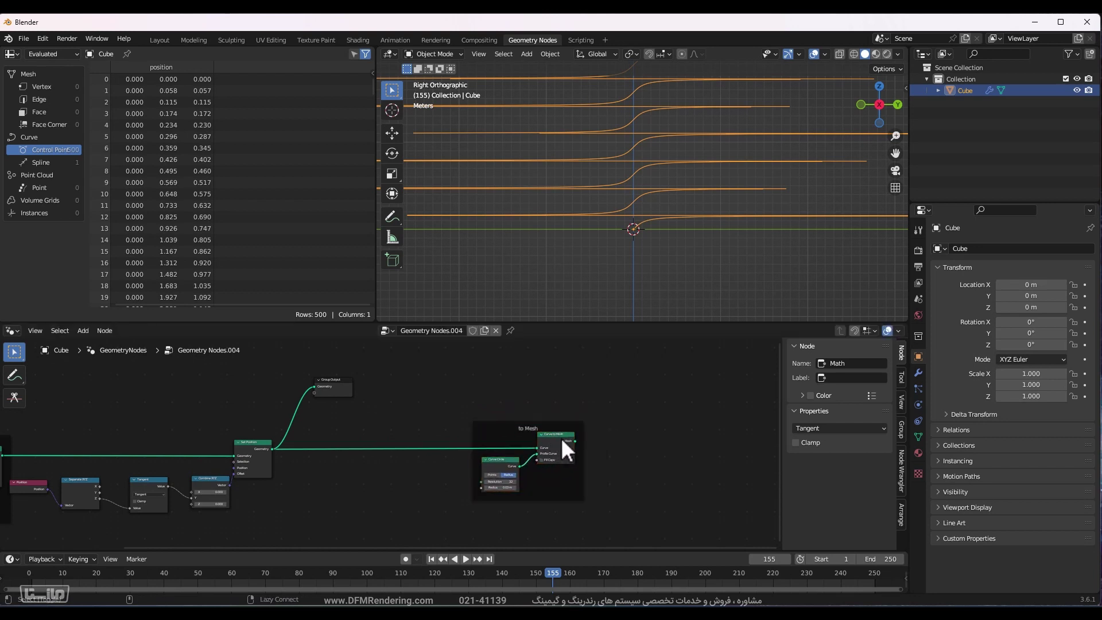
left_click(560, 438, "ctrl+shift")
left_click_drag(330, 382, 668, 433)
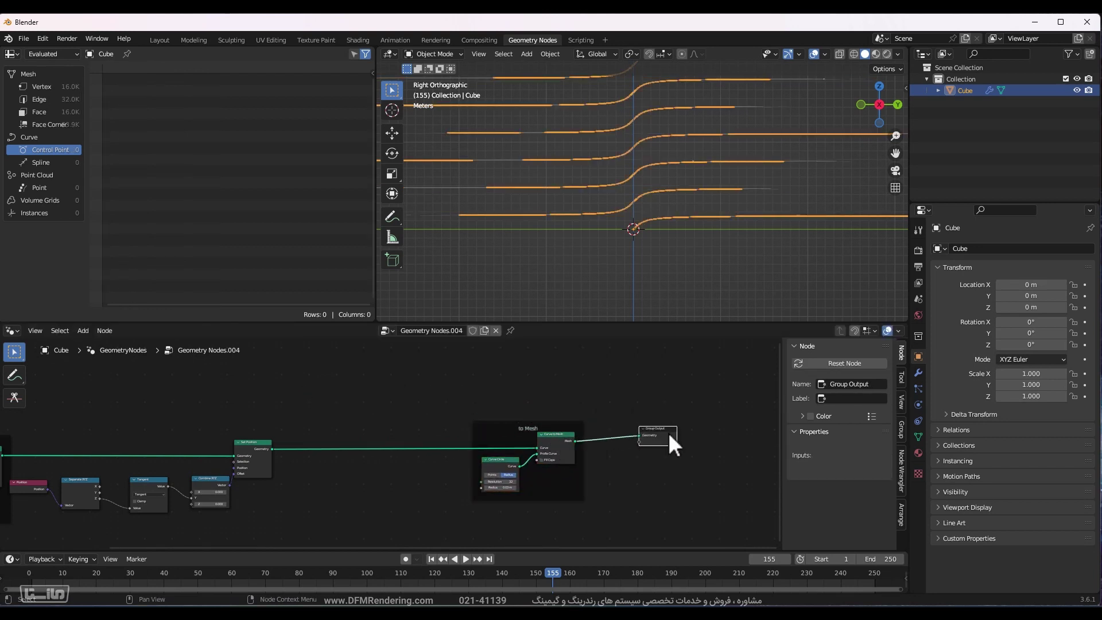
Set the Curve Circle radius to 0.36 m and look at the thickened tangent tubes in perspective.
scroll(684, 225, "up", 7)
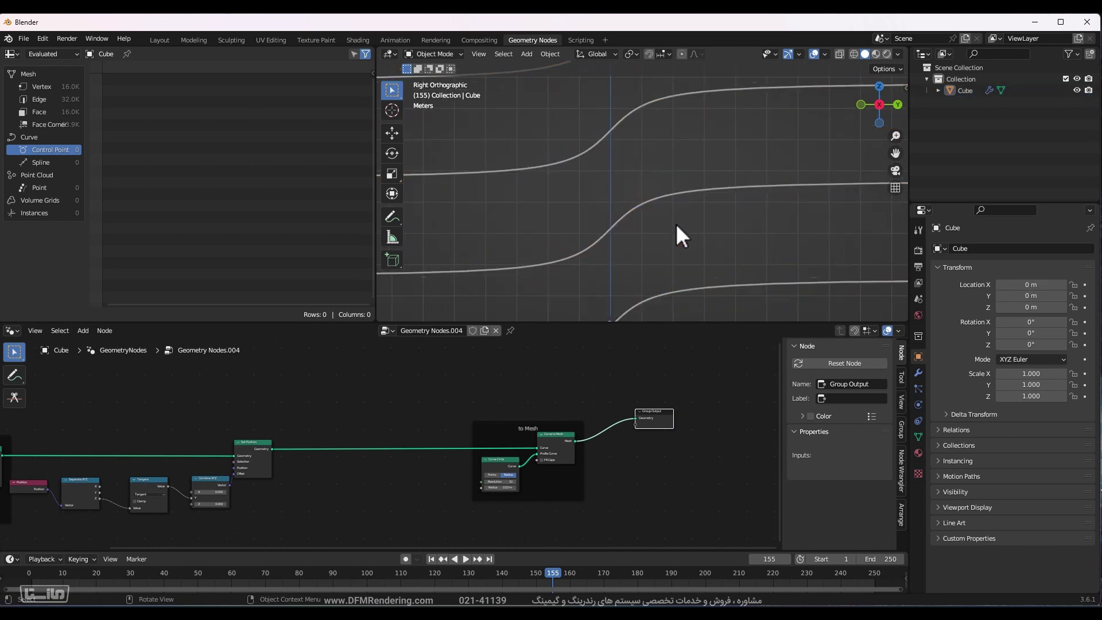
scroll(555, 520, "up", 2)
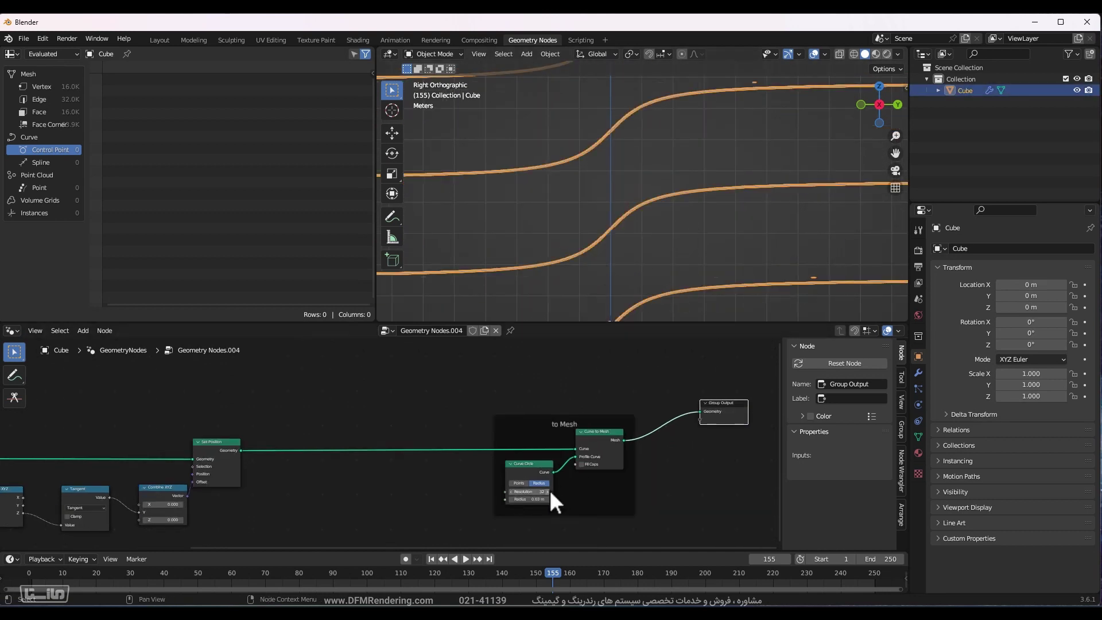
left_click_drag(532, 498, 574, 498)
middle_click_drag(652, 291, 635, 191)
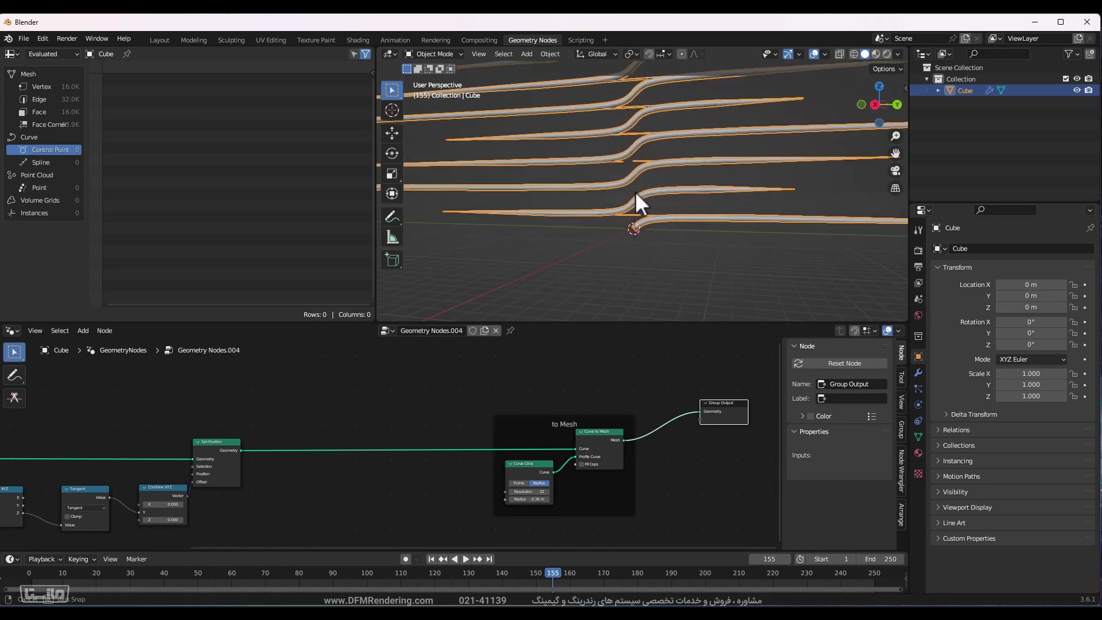
Change the Math node from Tangent to Sine and view the resulting tube in perspective.
scroll(76, 519, "up", 1)
middle_click_drag(76, 519, 275, 395)
left_click(279, 394)
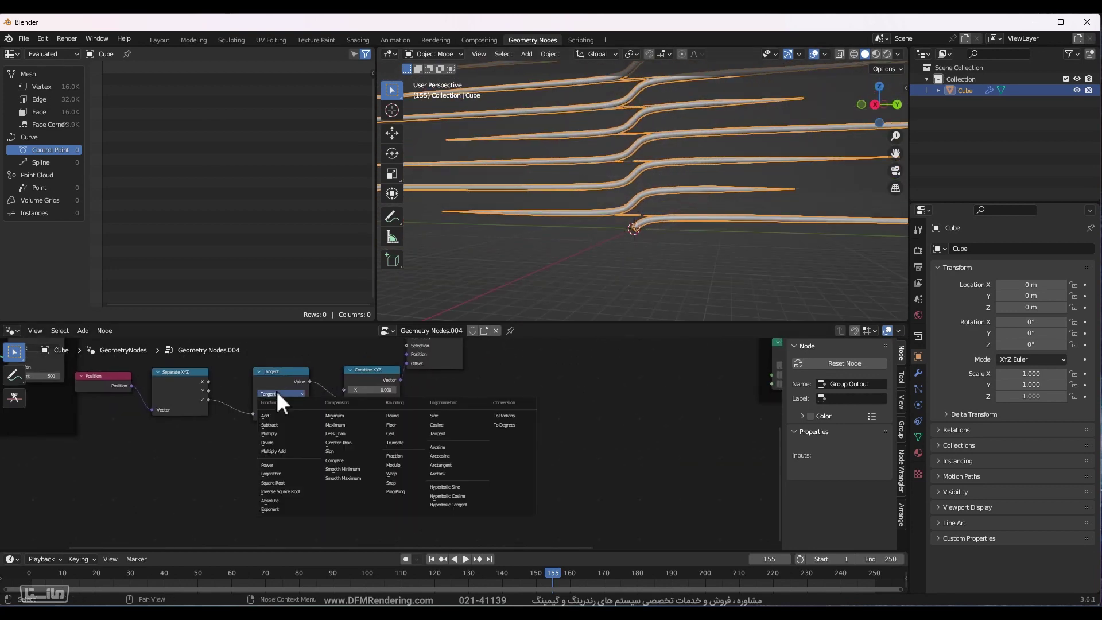
left_click(436, 416)
middle_click_drag(684, 175, 670, 126)
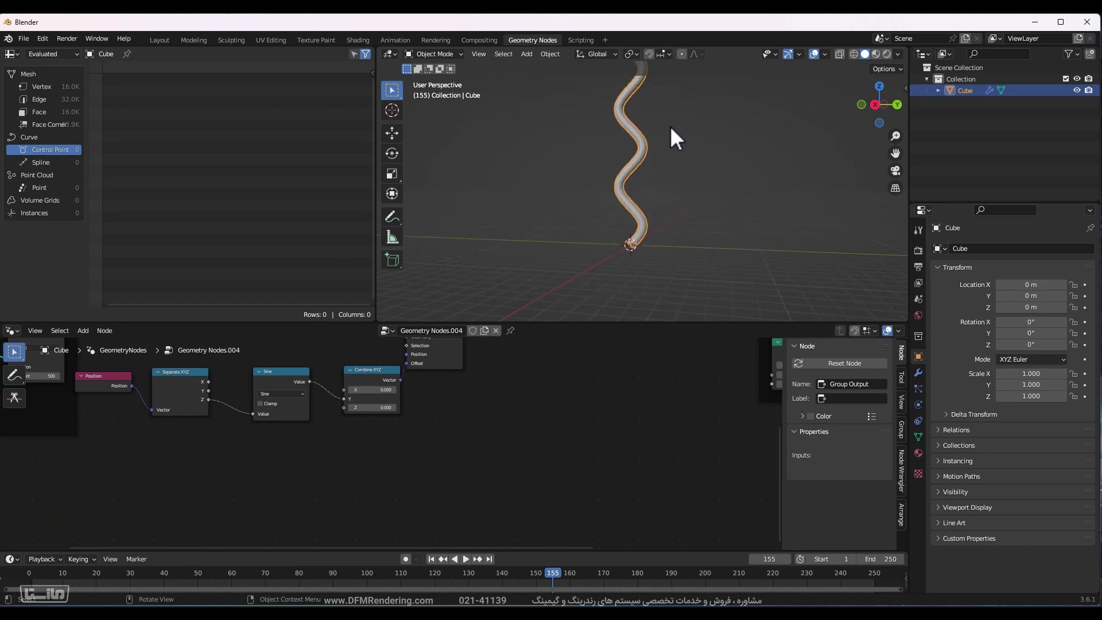
Connect Set Position's geometry directly to the Group Output and move the Group Output node next to Set Position.
middle_click_drag(510, 441, 438, 541)
left_click(369, 431, "ctrl+shift")
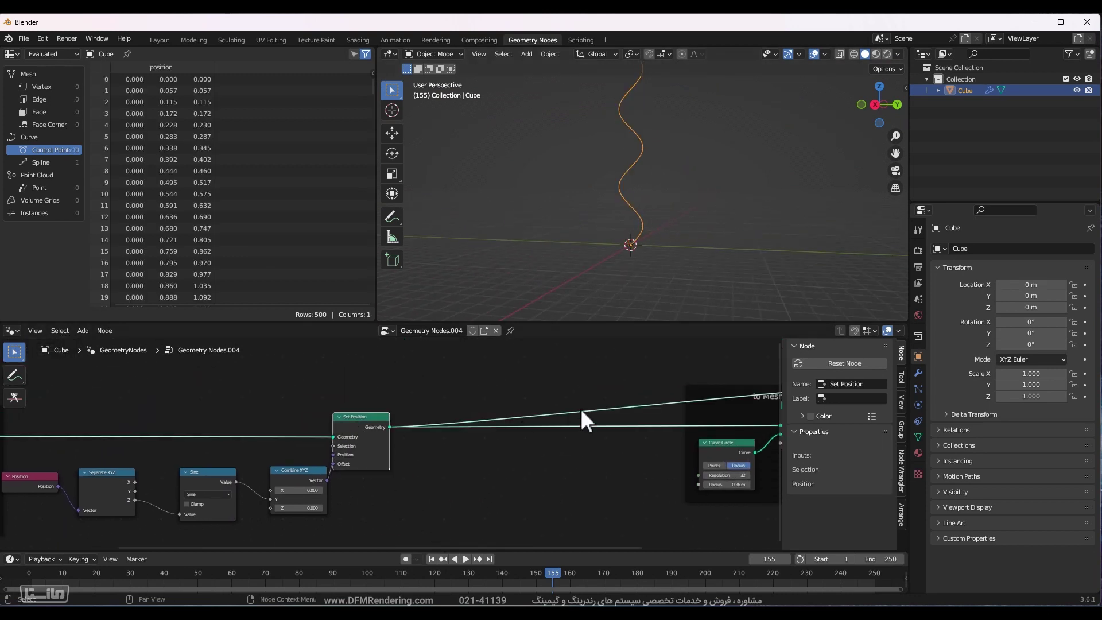
middle_click_drag(660, 397, 561, 450)
scroll(560, 450, "down", 1)
left_click(766, 443)
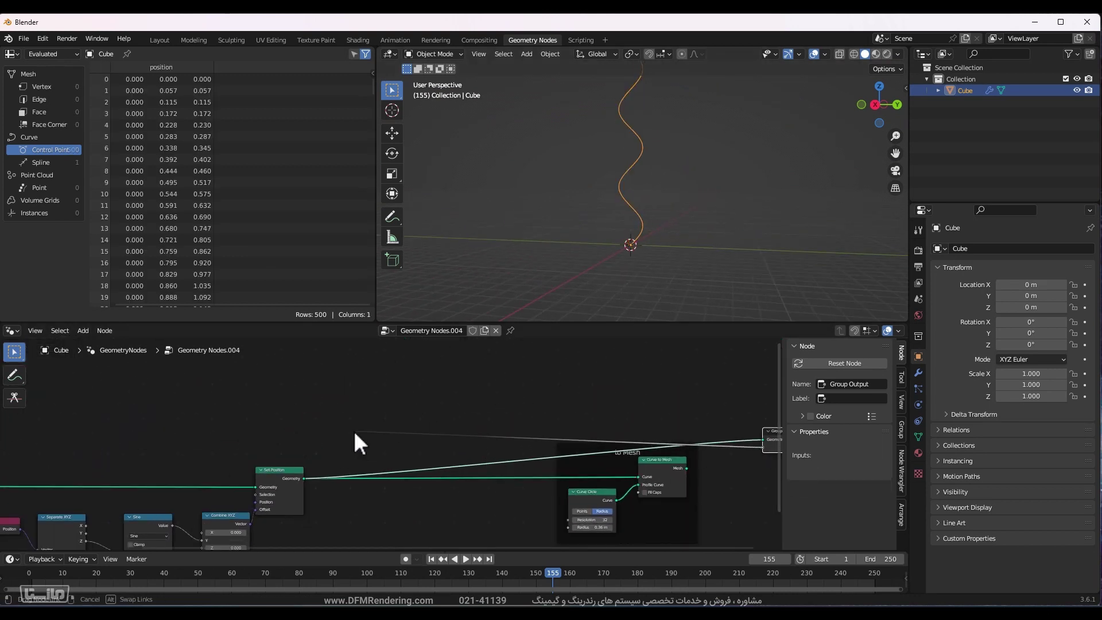
left_click_drag(766, 449, 333, 485)
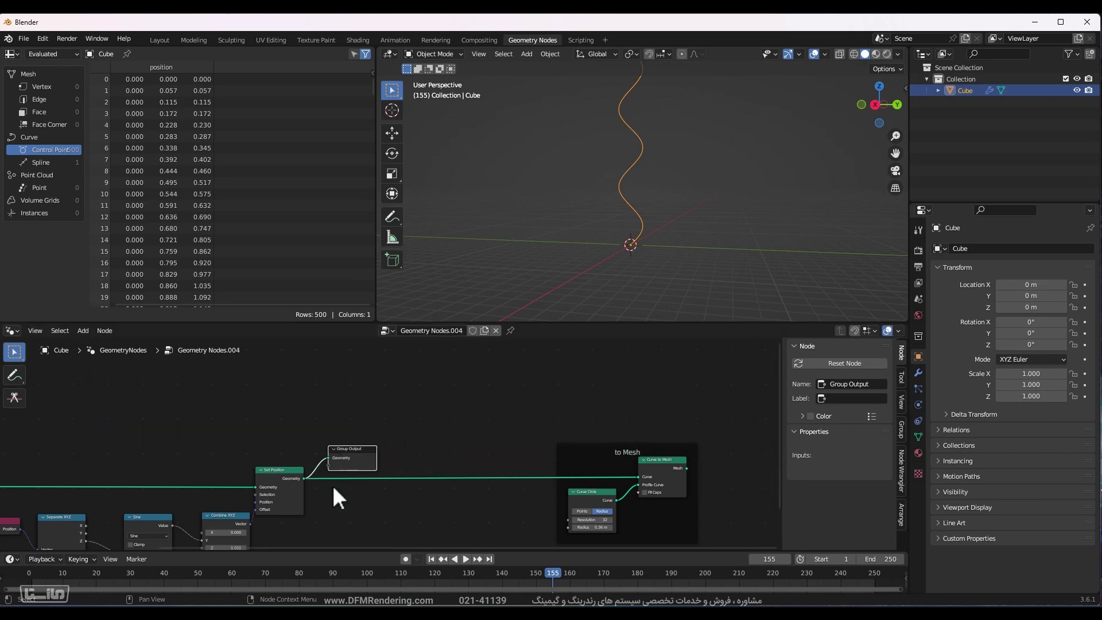
Change the Math node's operation to Floor and examine the curve in right orthographic view.
middle_click_drag(332, 484, 610, 404)
scroll(518, 450, "up", 4)
left_click(454, 462)
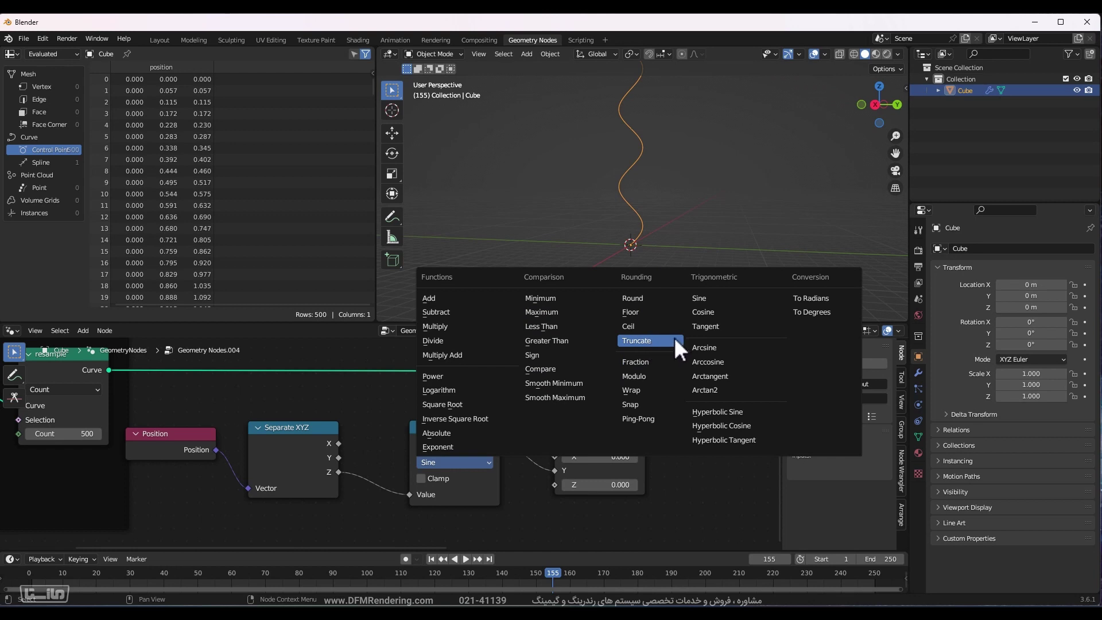
left_click(653, 311)
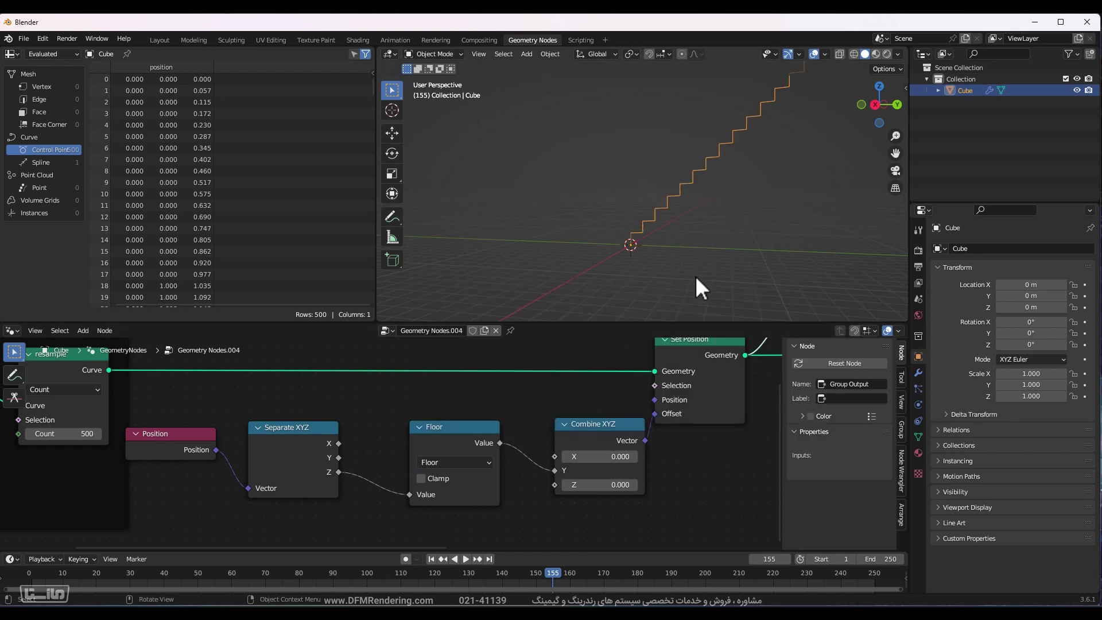
key("KP_Decimal")
key("KP_3")
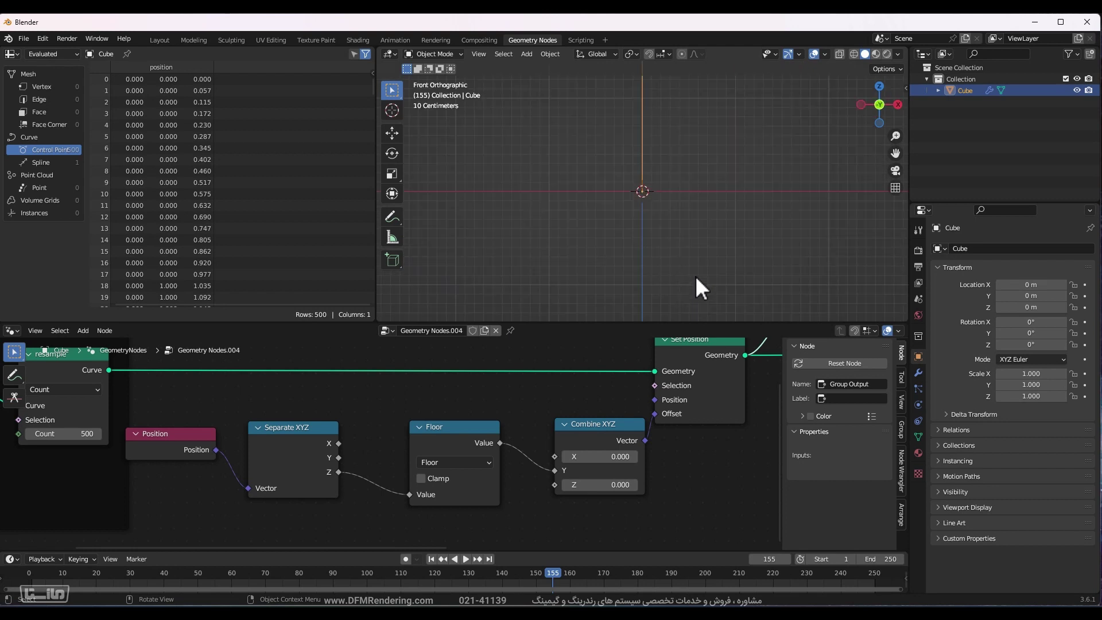
scroll(746, 199, "down", 7)
middle_click_drag(746, 153, 679, 220, "shift")
scroll(688, 203, "down", 6)
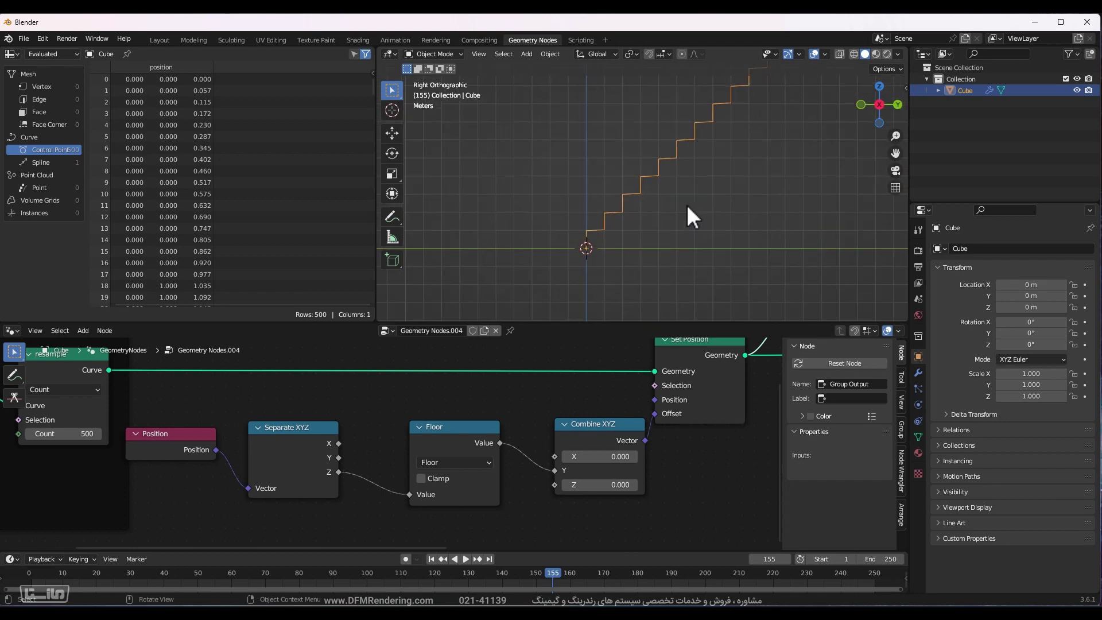
Change the Math node's operation to Truncate, enable Clamp and examine the curve near the origin.
left_click(469, 464)
left_click(568, 410)
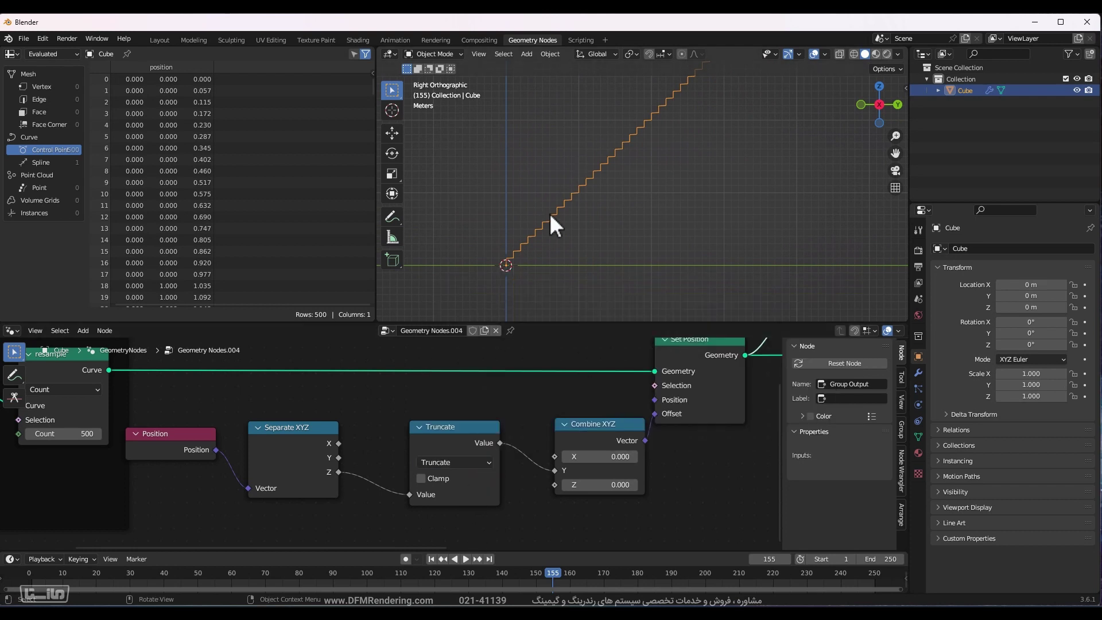
left_click(435, 481)
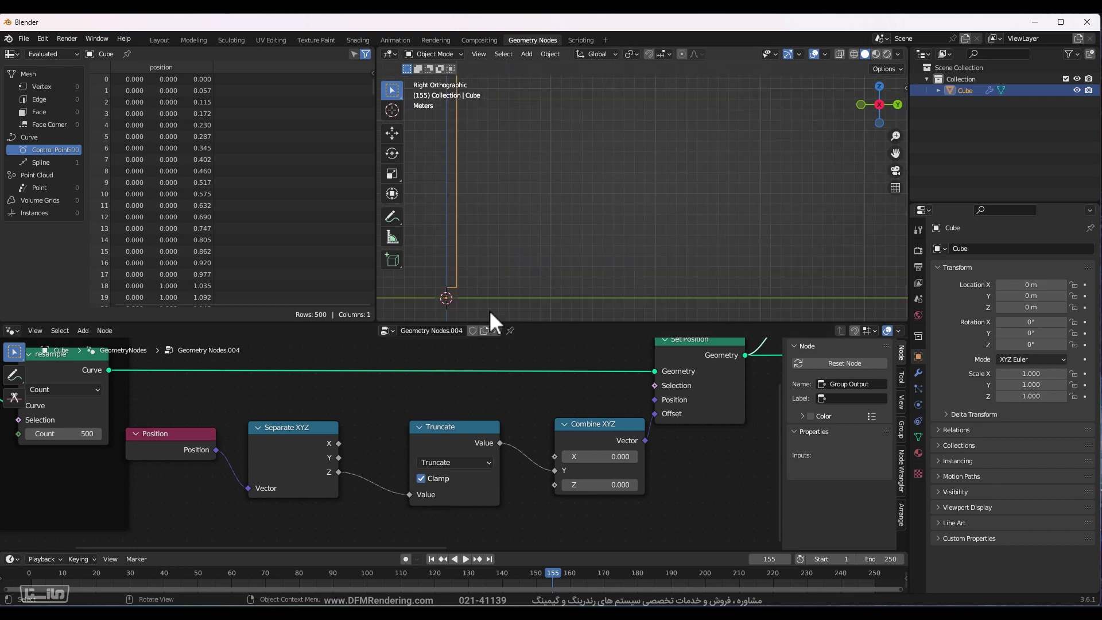
middle_click_drag(502, 291, 605, 215, "shift")
scroll(602, 217, "up", 3)
middle_click_drag(504, 254, 649, 260, "shift")
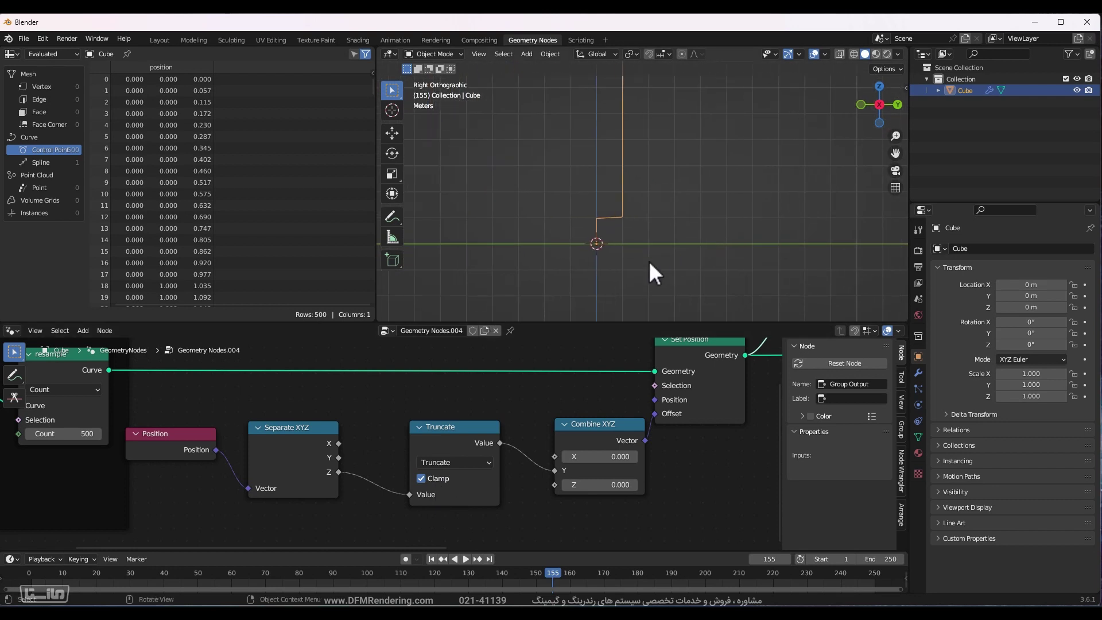
scroll(632, 259, "up", 3)
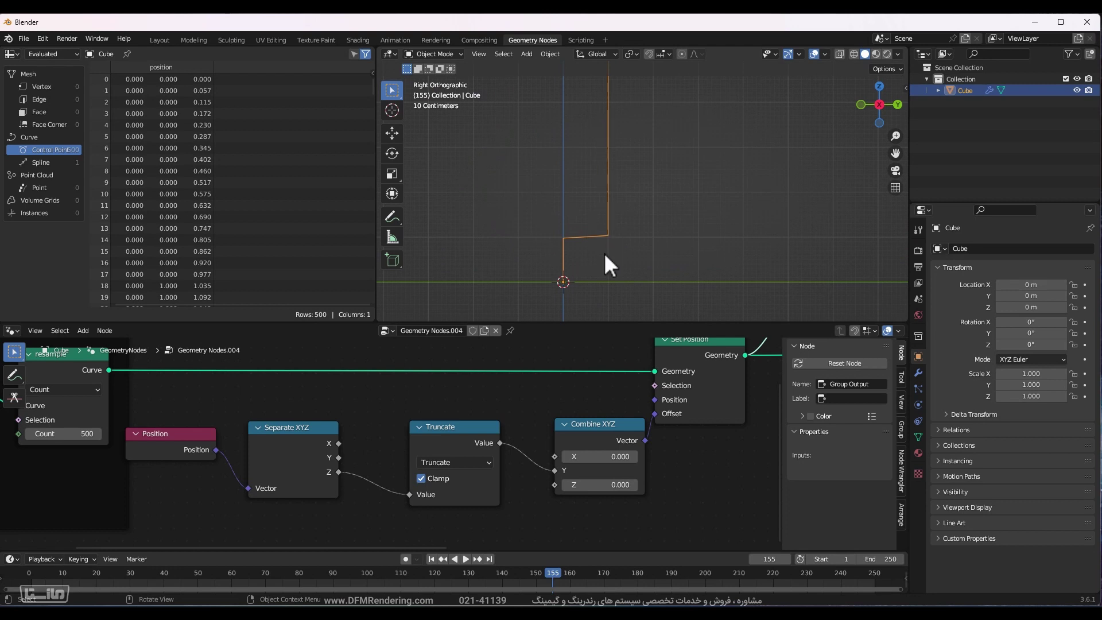
Disable Clamp on the Truncate node and change its operation to Sine.
left_click(435, 481)
left_click(469, 461)
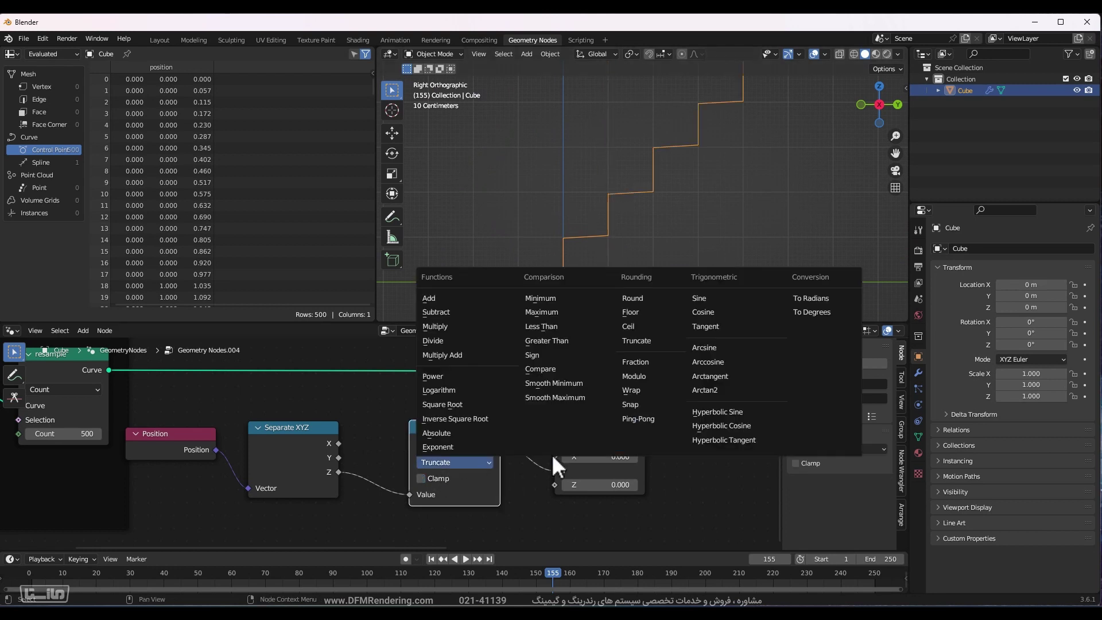
left_click(697, 299)
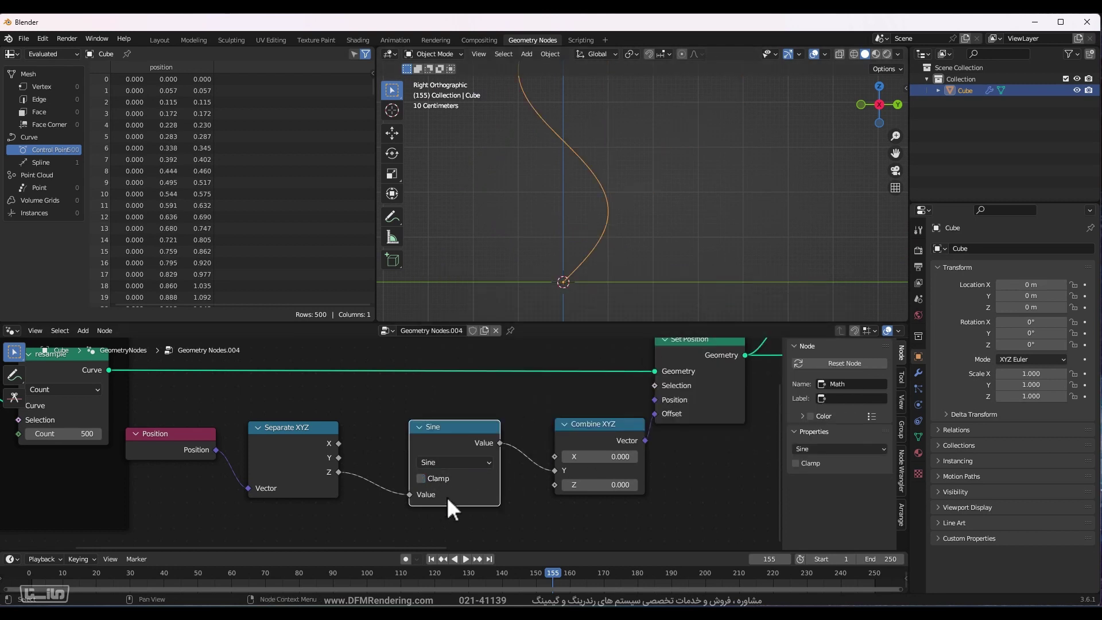
Toggle Clamp on the Sine node to compare the clamped and unclamped waves, leaving Clamp disabled.
scroll(626, 252, "down", 3)
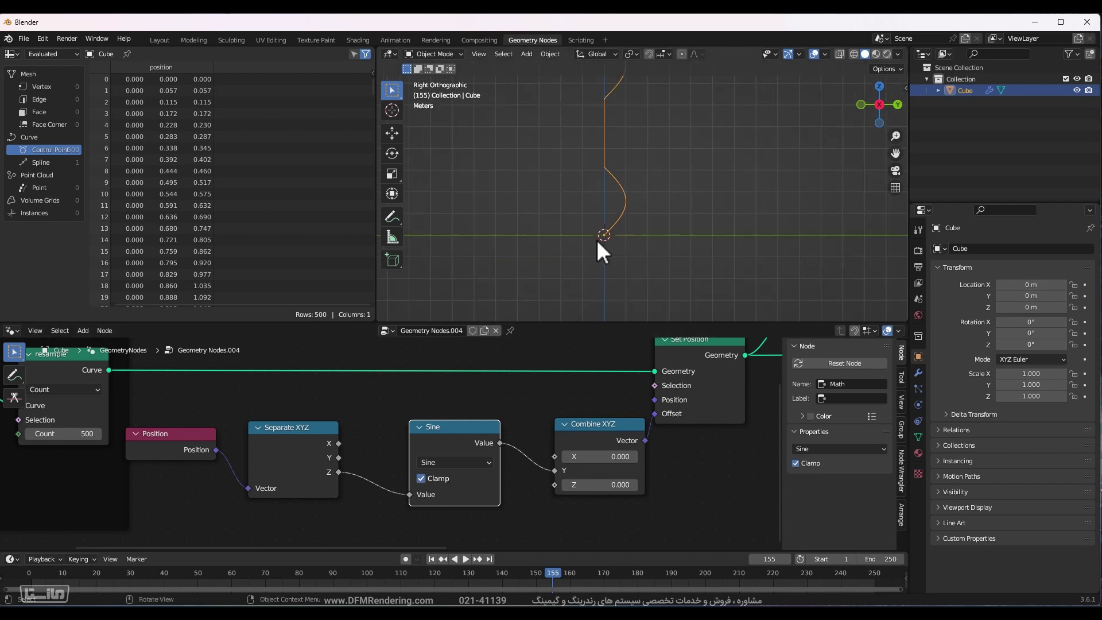
scroll(628, 181, "down", 3)
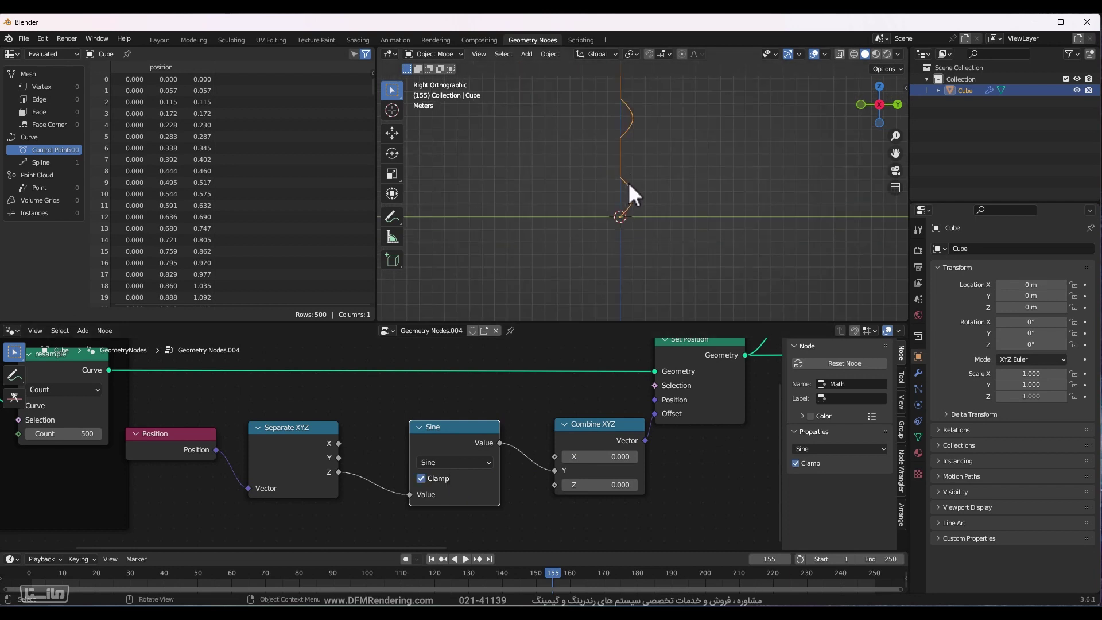
scroll(621, 171, "up", 1)
middle_click_drag(621, 171, 608, 241, "shift")
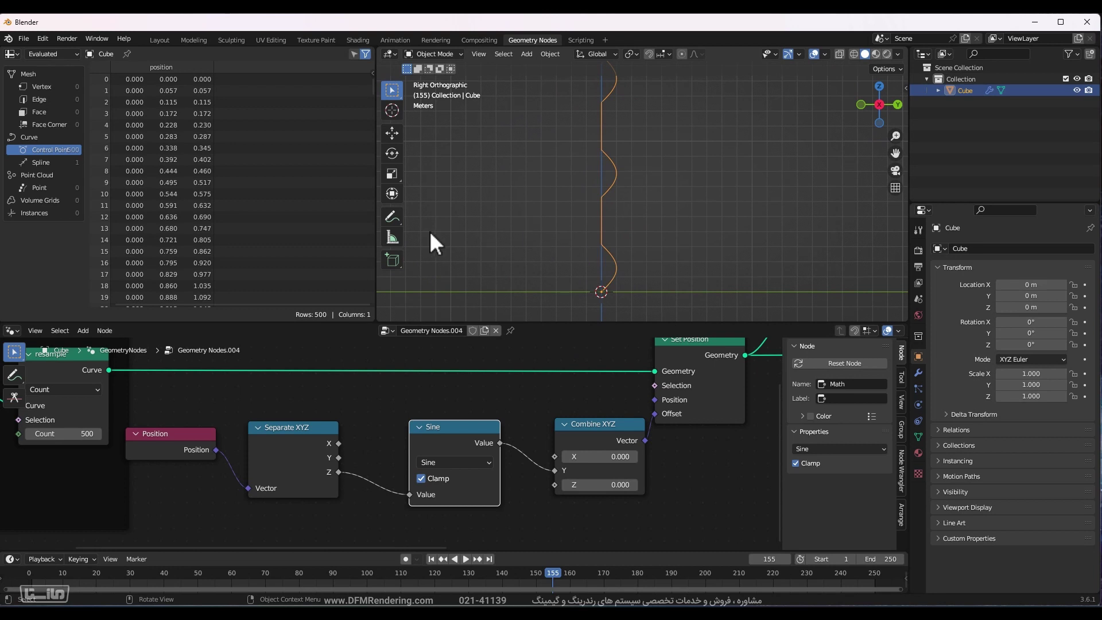
left_click(436, 476)
left_click(431, 475)
scroll(608, 319, "up", 2)
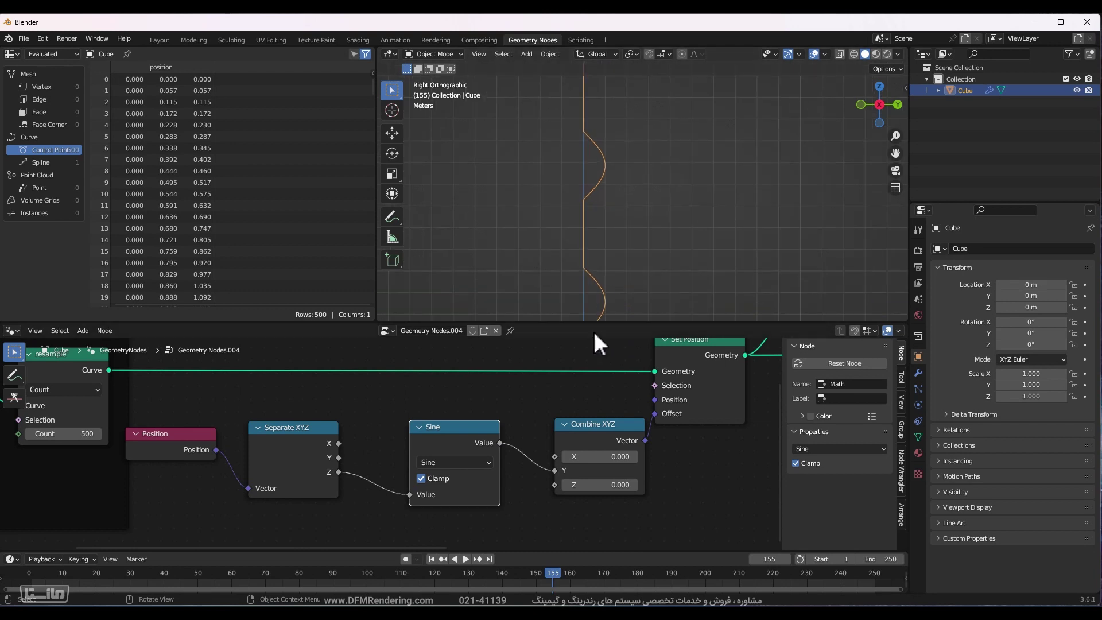
middle_click_drag(589, 244, 555, 184, "shift")
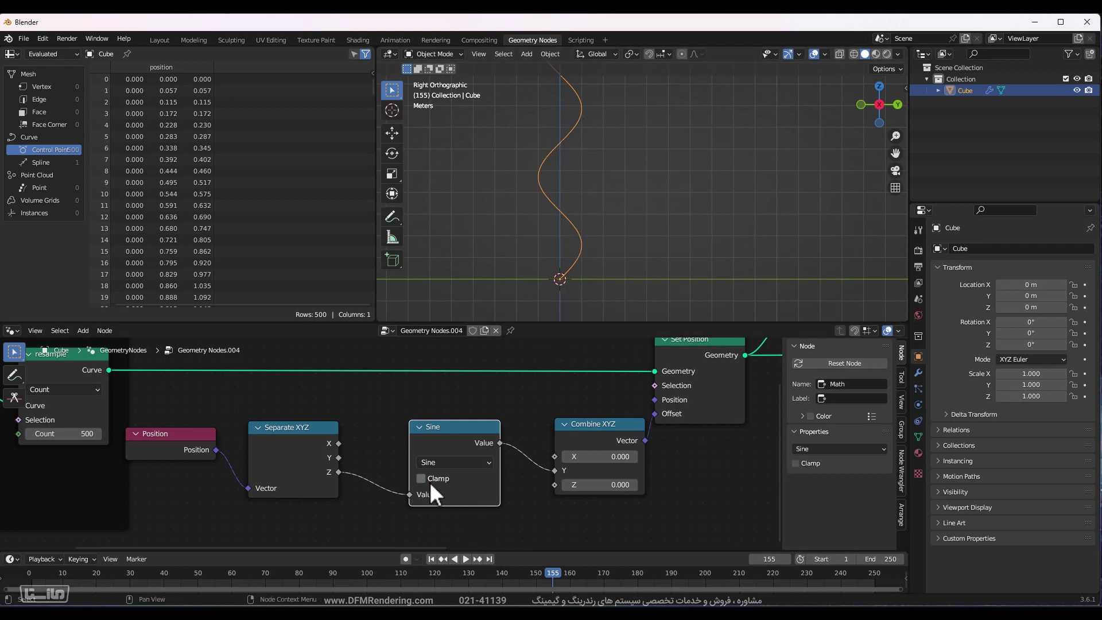
Change the Math node's operation to Tangent and enable Clamp.
left_click(474, 460)
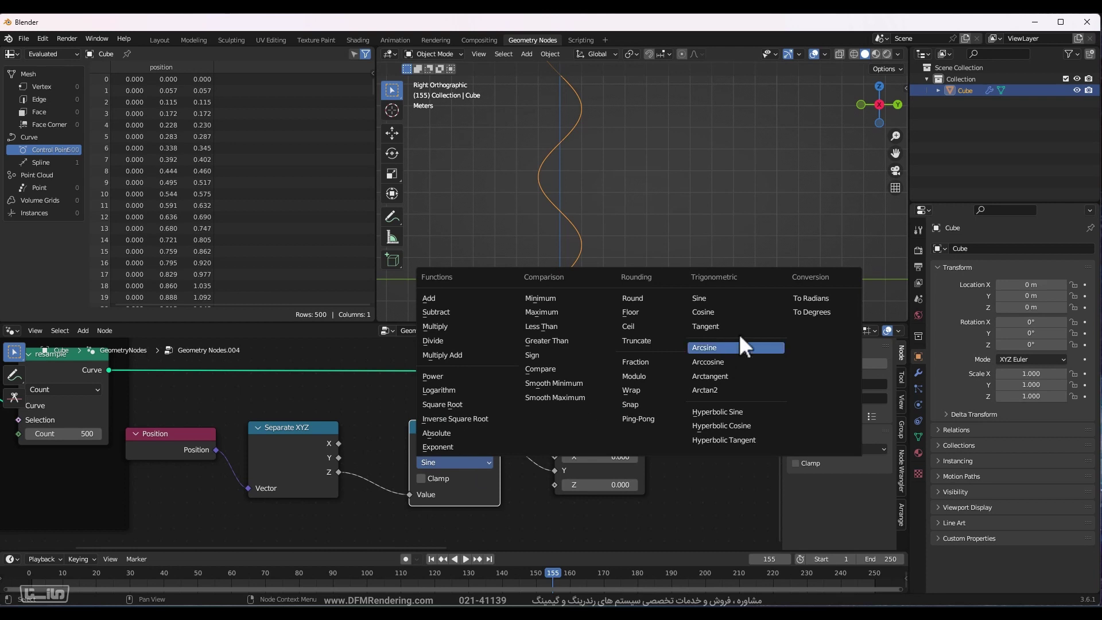
left_click(706, 326)
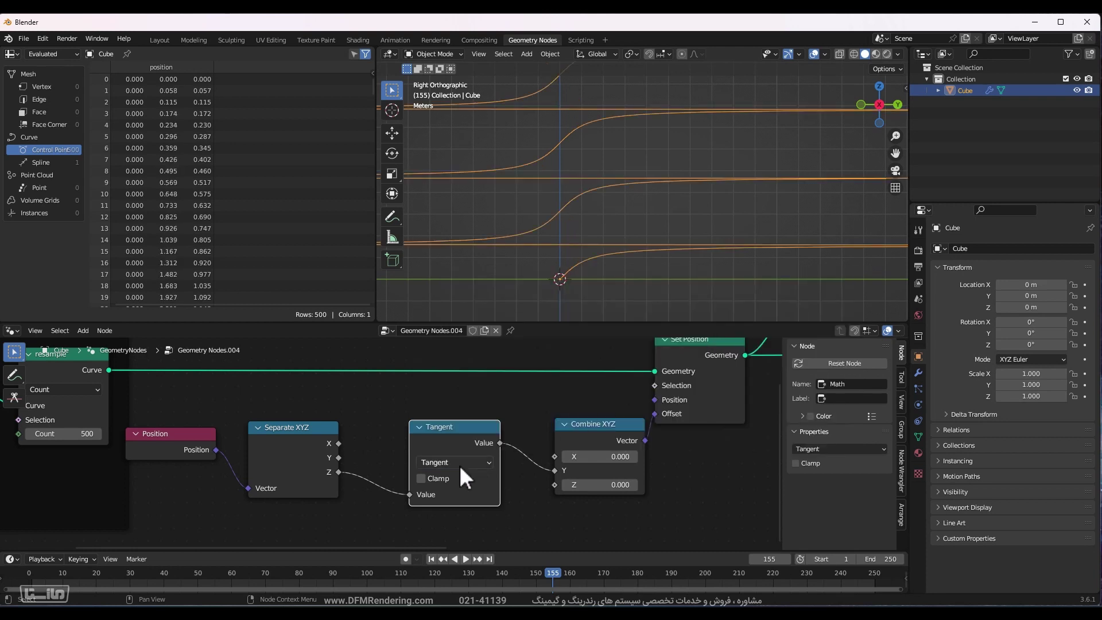
left_click(440, 478)
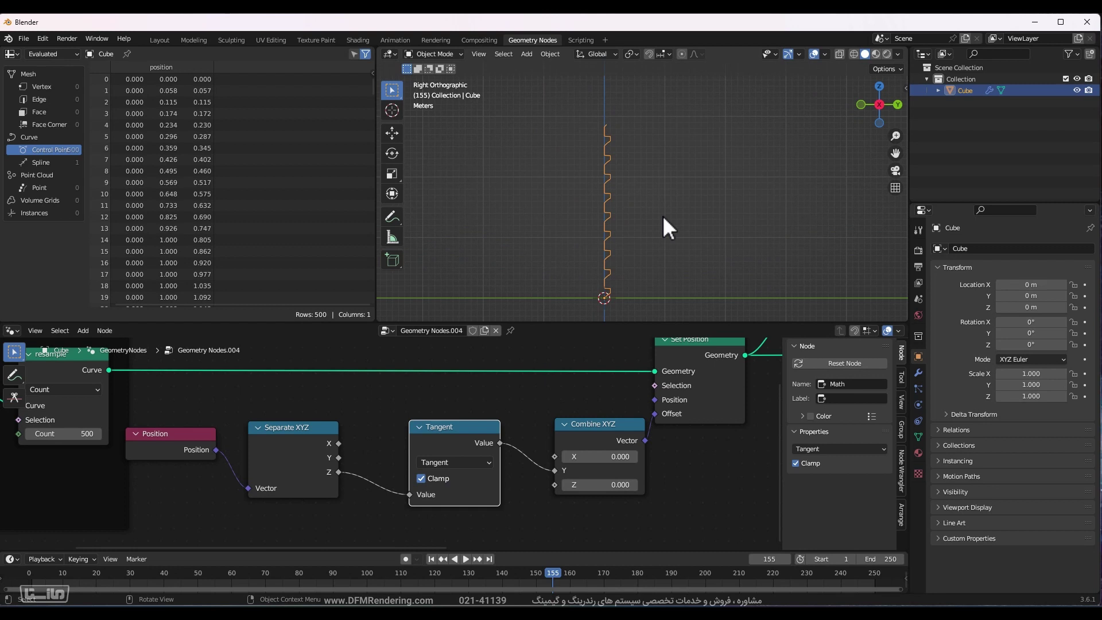
Examine the clamped tangent curve in right orthographic view and output its Curve to Mesh result through the Group Output.
middle_click_drag(662, 215, 685, 208)
key("KP_1")
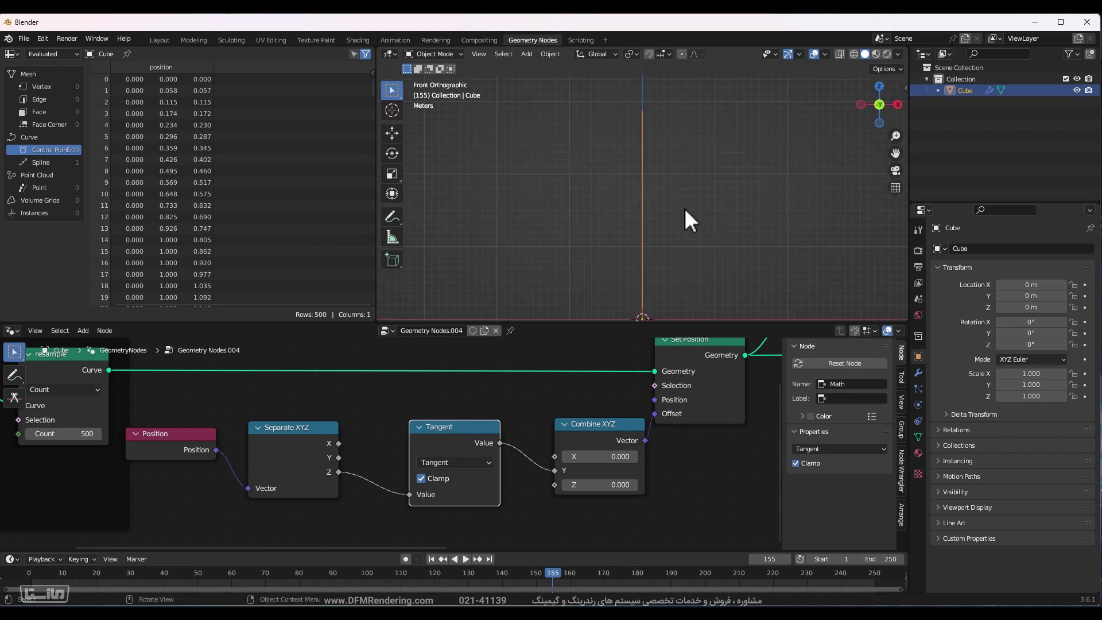
key("KP_3")
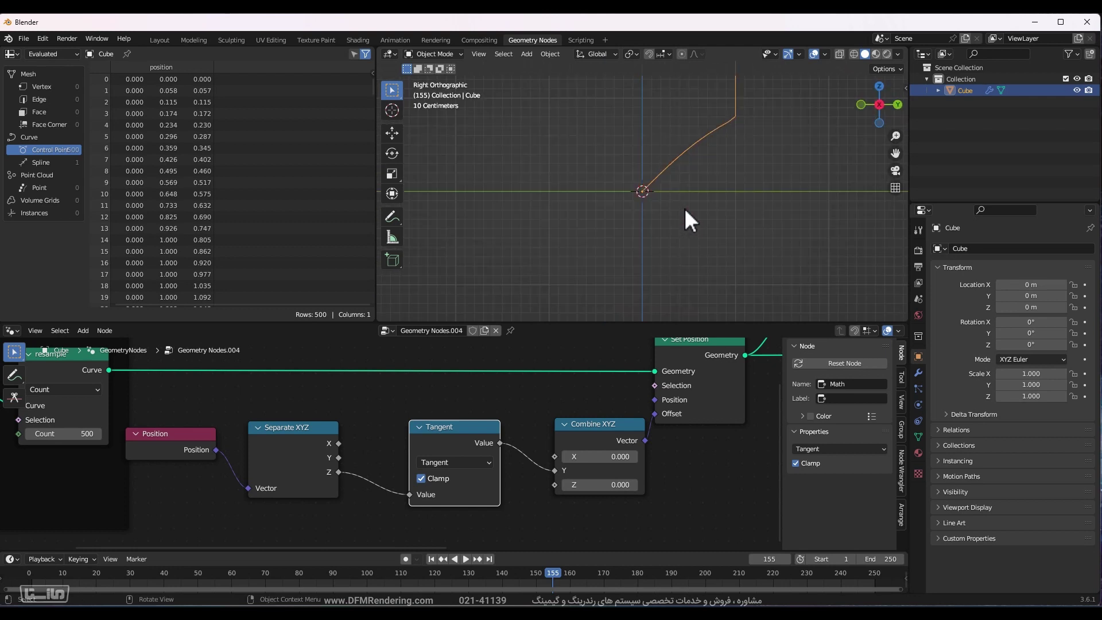
scroll(574, 256, "down", 4)
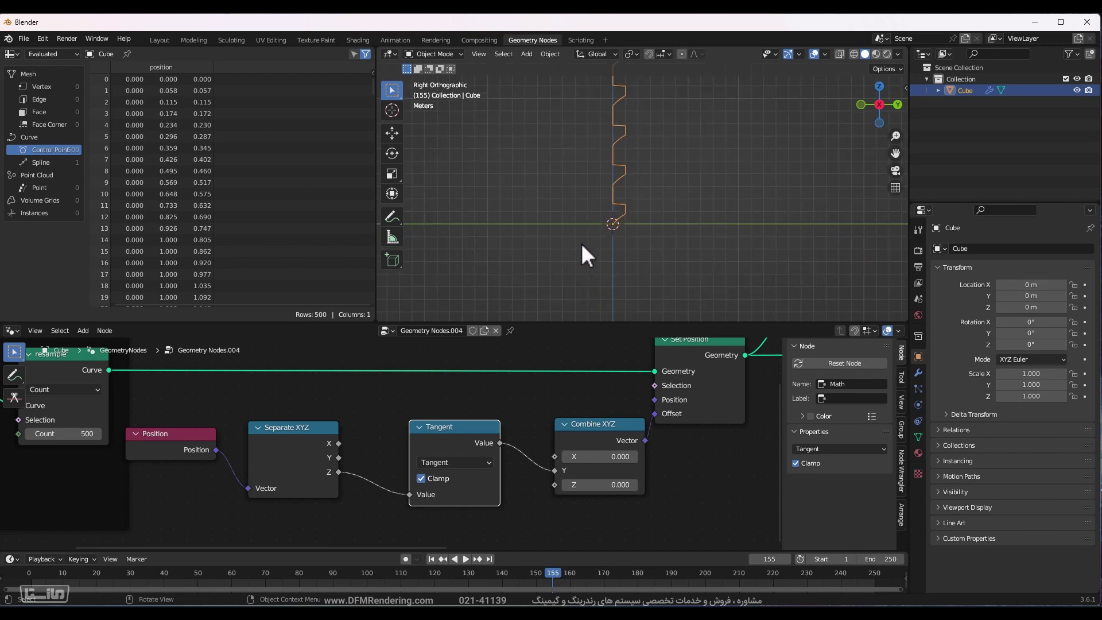
scroll(632, 414, "right", 6, "ctrl")
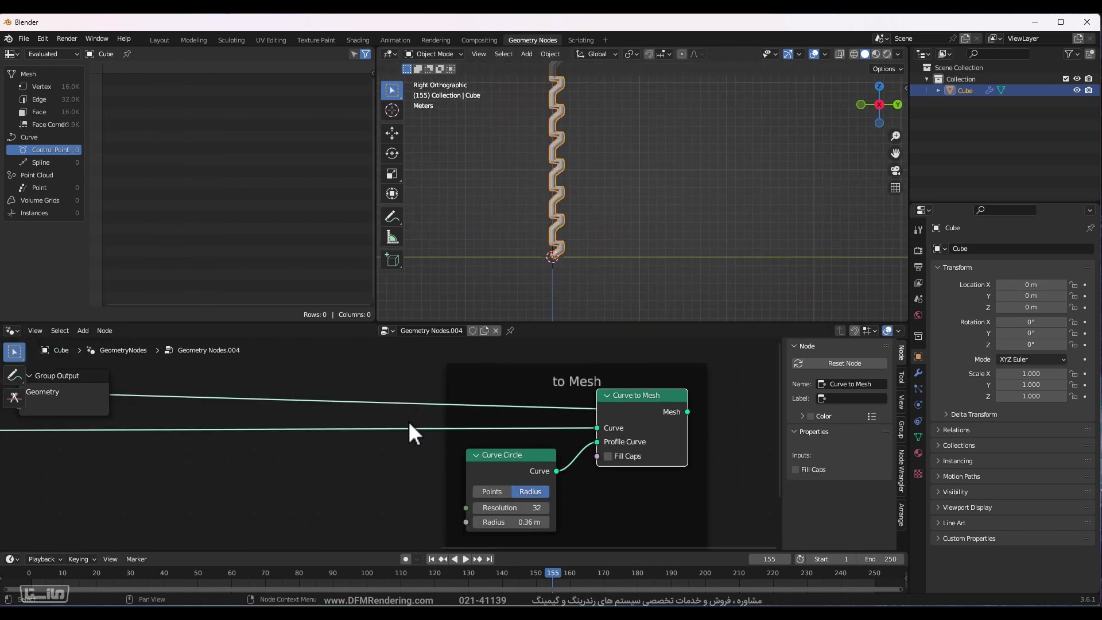
Move the Group Output node aside and insert an Instance on Points node after the Set Position node.
middle_click_drag(402, 422, 9, 420)
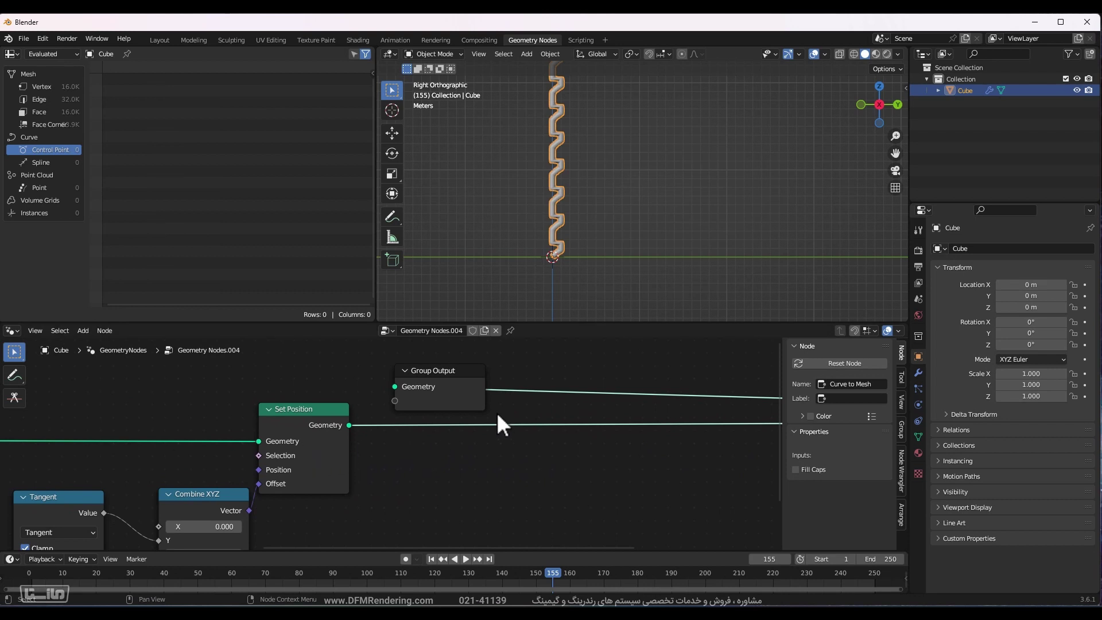
left_click_drag(446, 375, 605, 363)
middle_click_drag(151, 482, 432, 401)
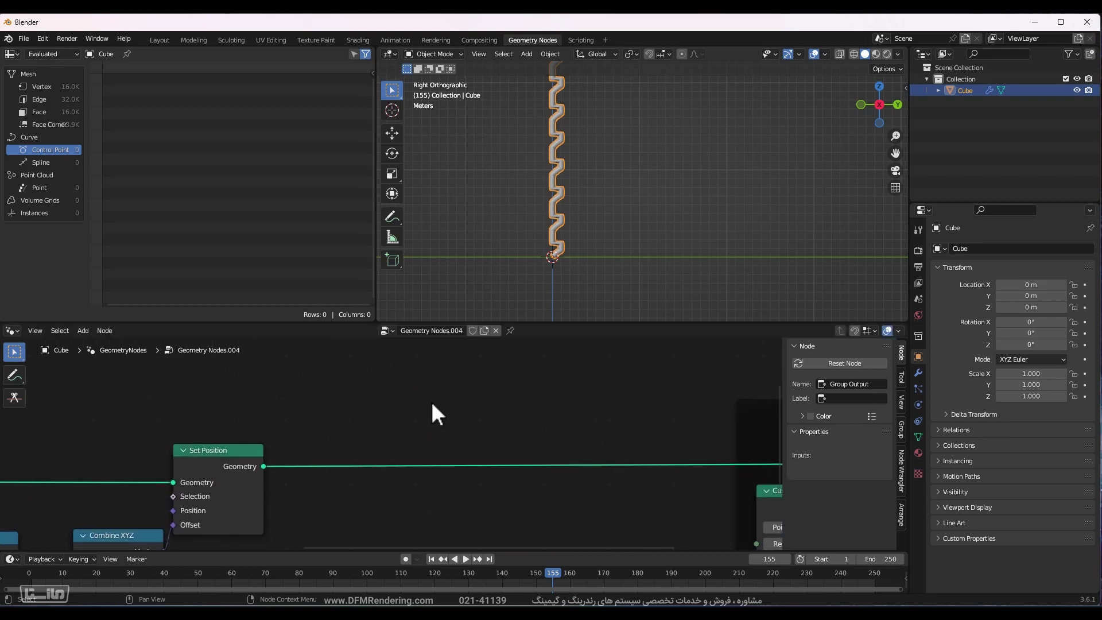
key("shift+a")
left_click(293, 360)
type("insta")
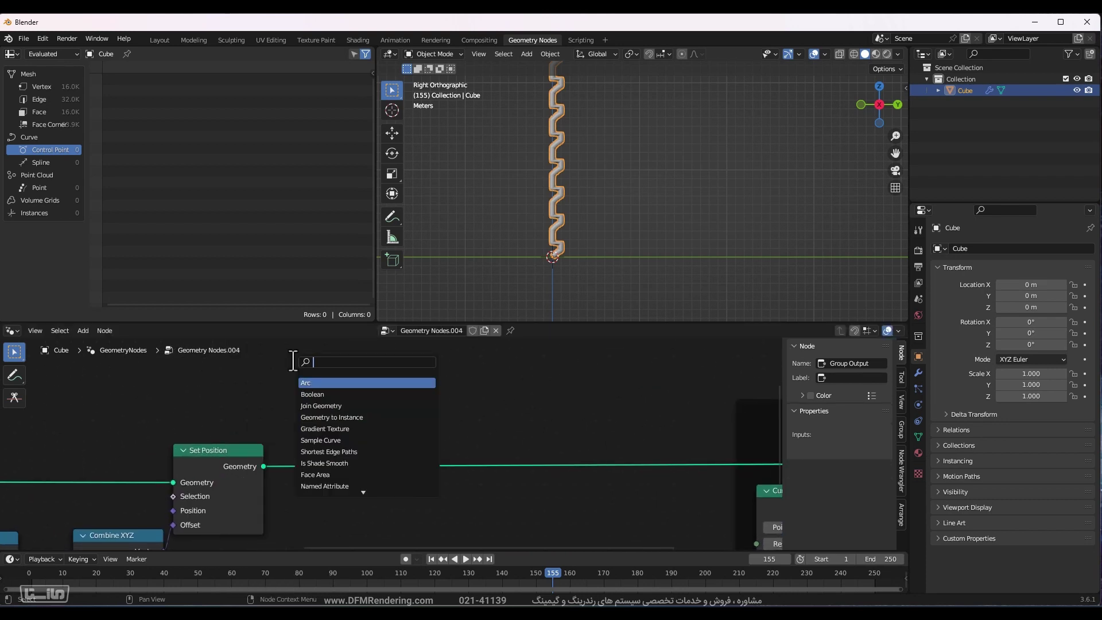
key("Down")
key("Down")
key("Down")
key("Down")
key("Down")
key("Return")
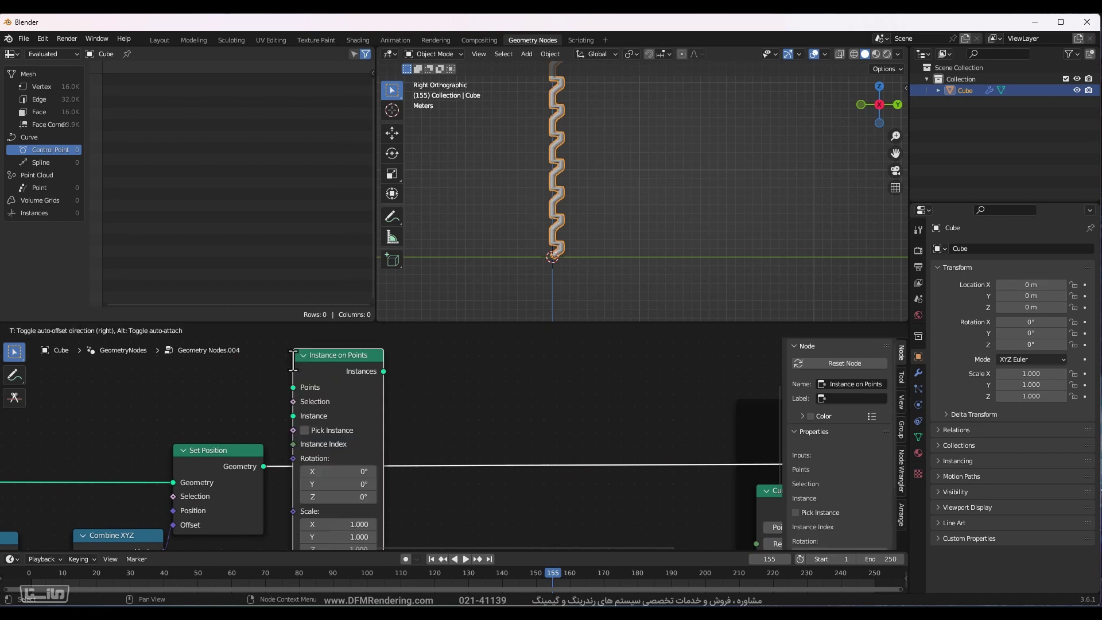
left_click(412, 412)
Add a UV Sphere node and connect its Mesh output to the Instance input of Instance on Points.
middle_click_drag(290, 484, 414, 423)
key("shift+a")
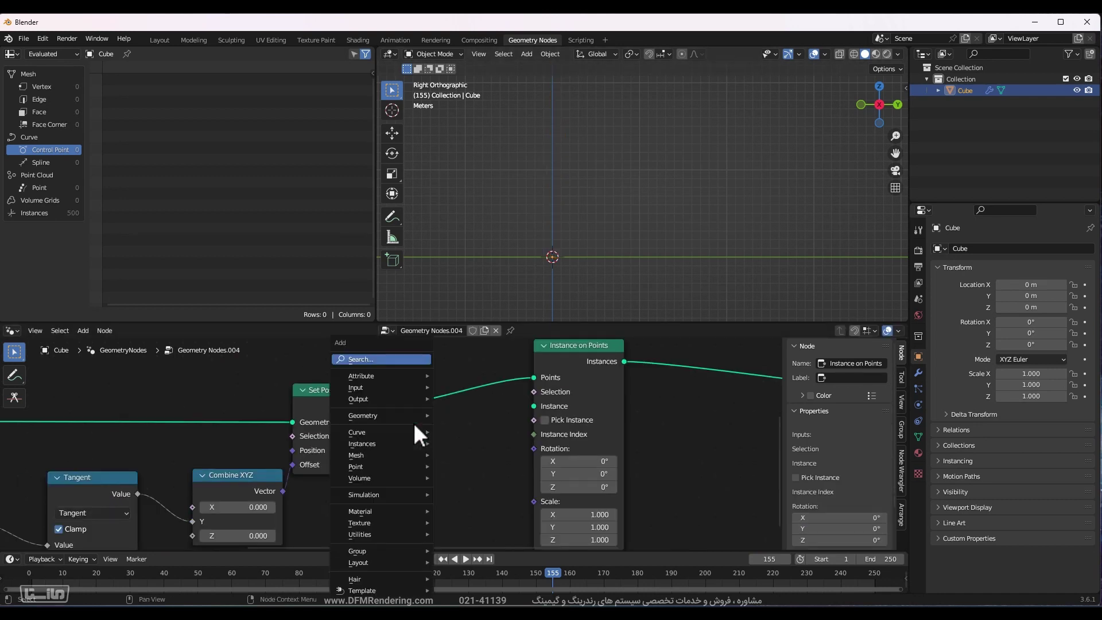
left_click(402, 359)
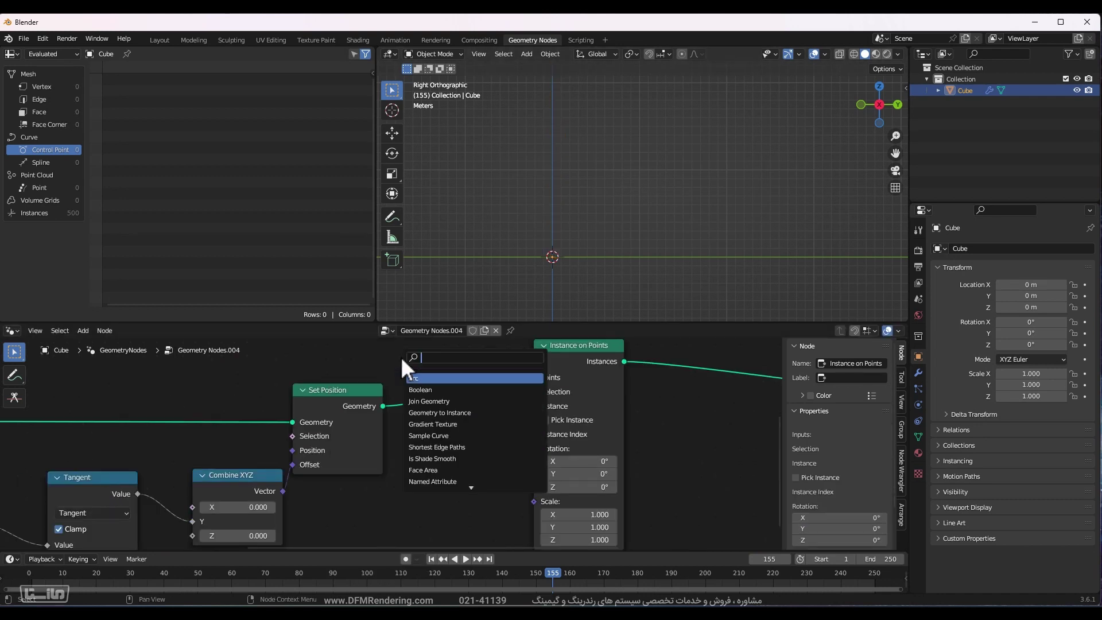
type("sph")
key("Return")
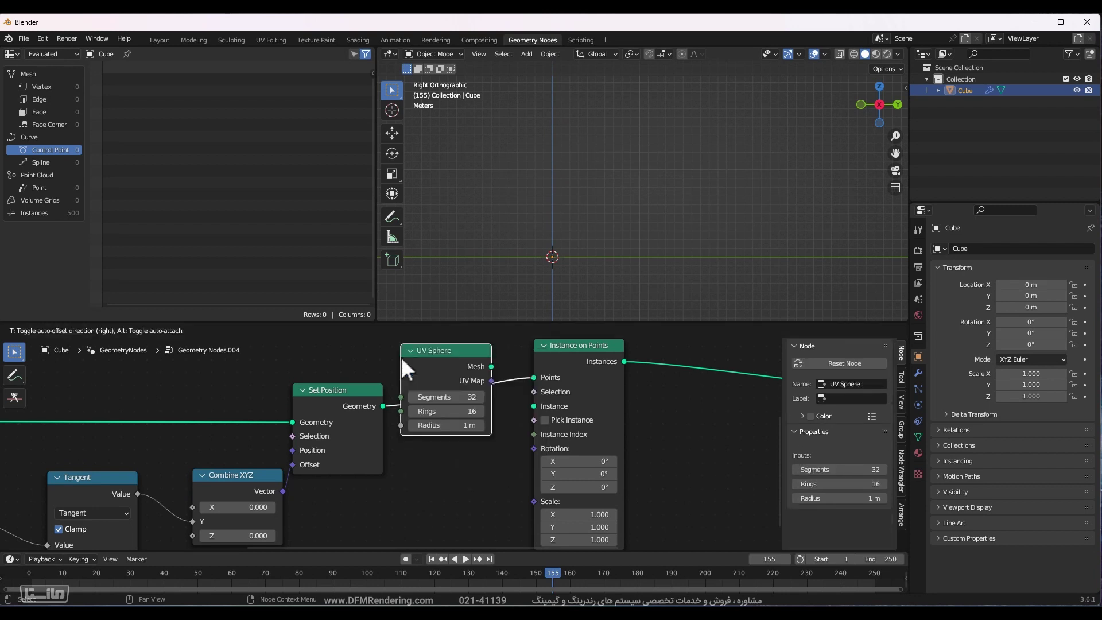
left_click(327, 505)
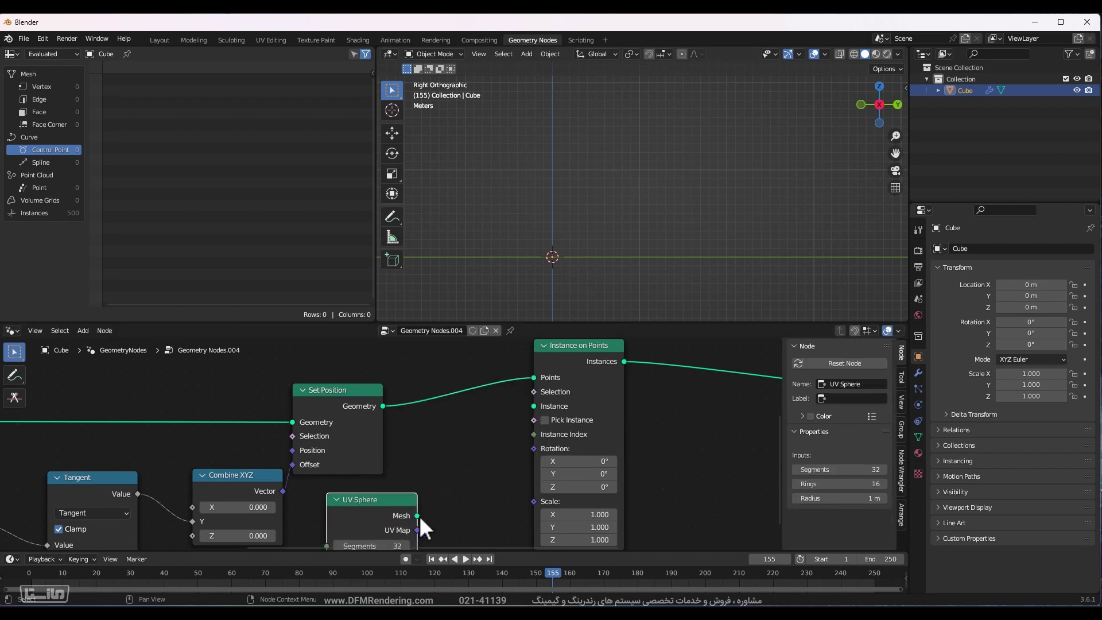
left_click_drag(419, 516, 535, 405)
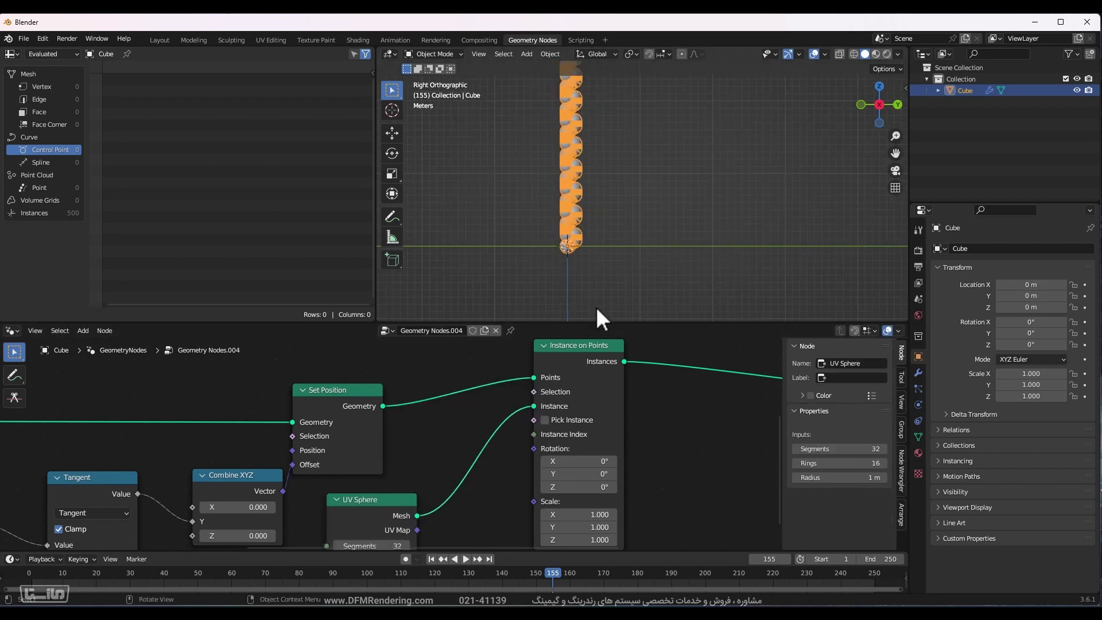
middle_click_drag(596, 306, 619, 289, "shift")
Set the Instance on Points scale to 0.1 on X, Y and Z and examine the instanced spheres.
middle_click_drag(574, 516, 569, 454)
double_click(568, 451)
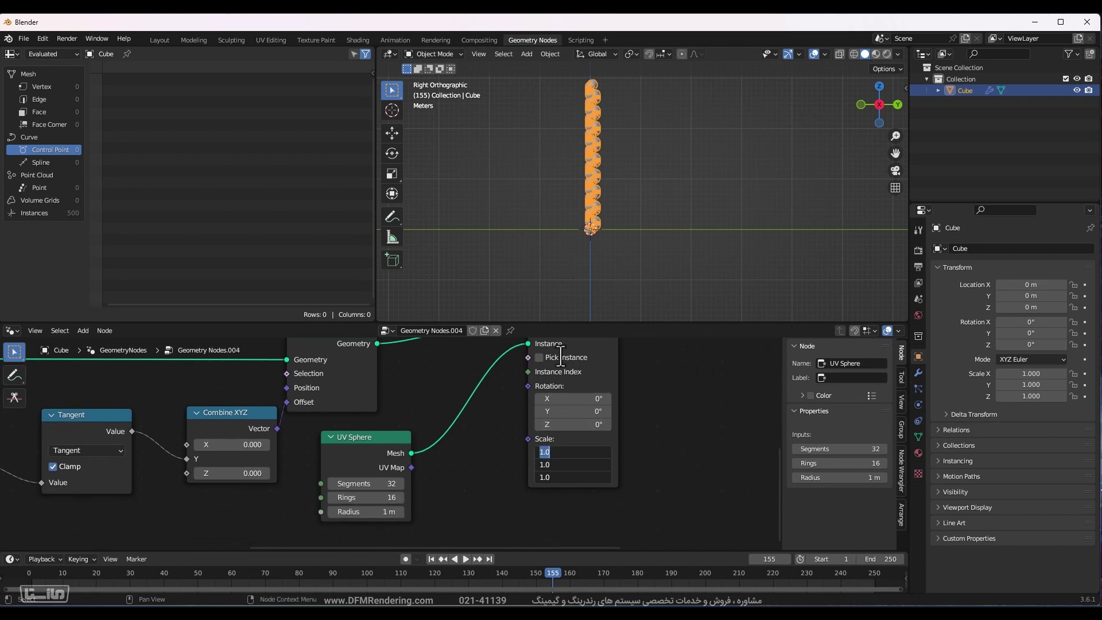
key("Return")
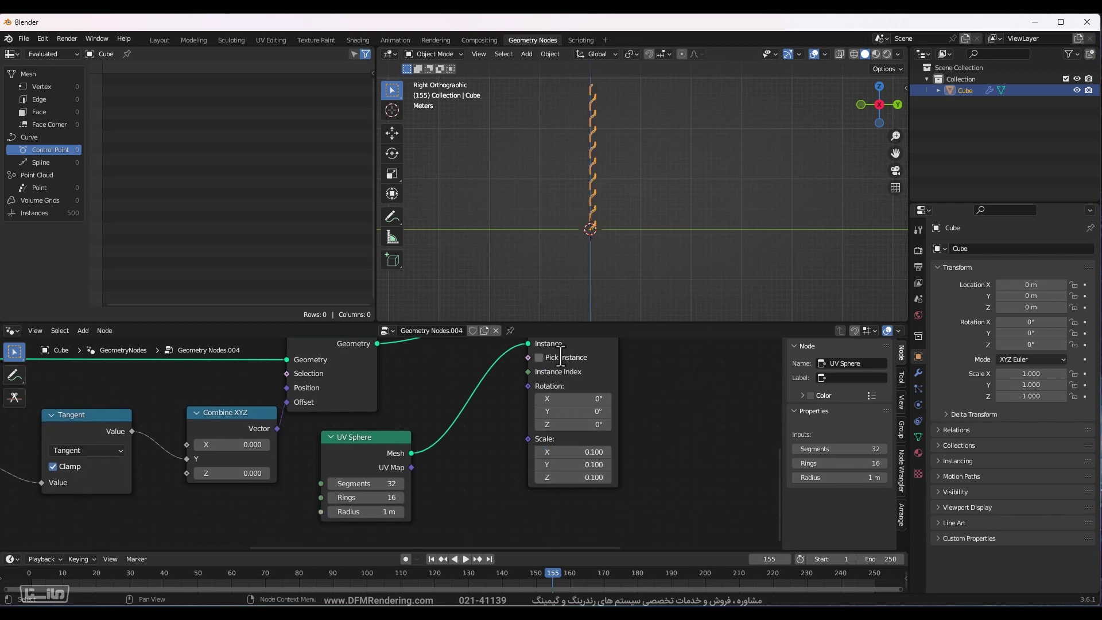
scroll(637, 243, "up", 8)
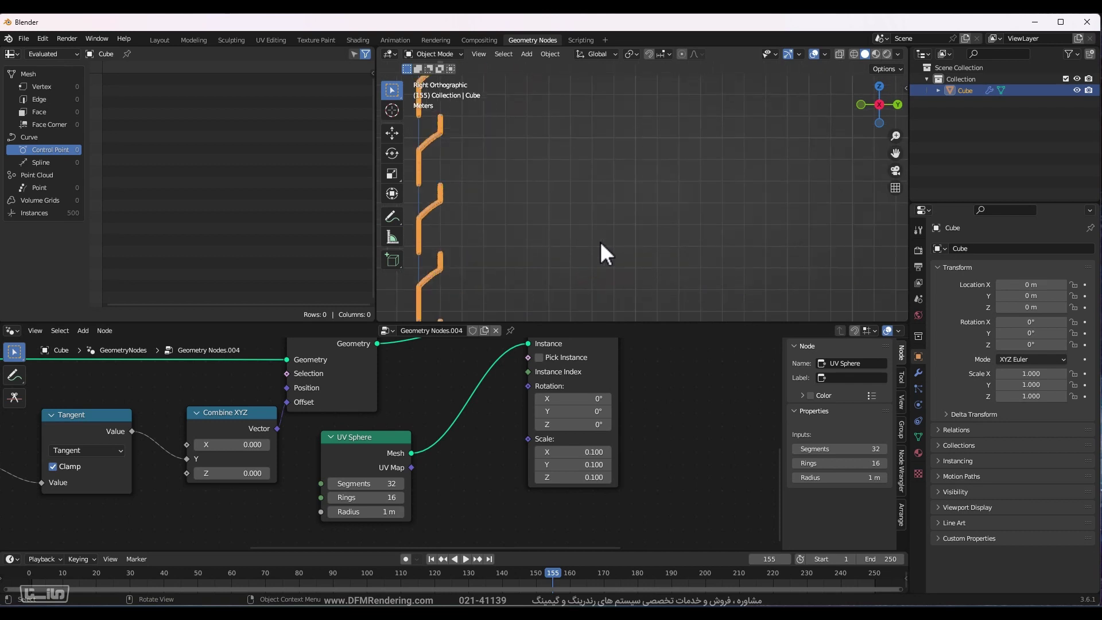
scroll(560, 224, "up", 6)
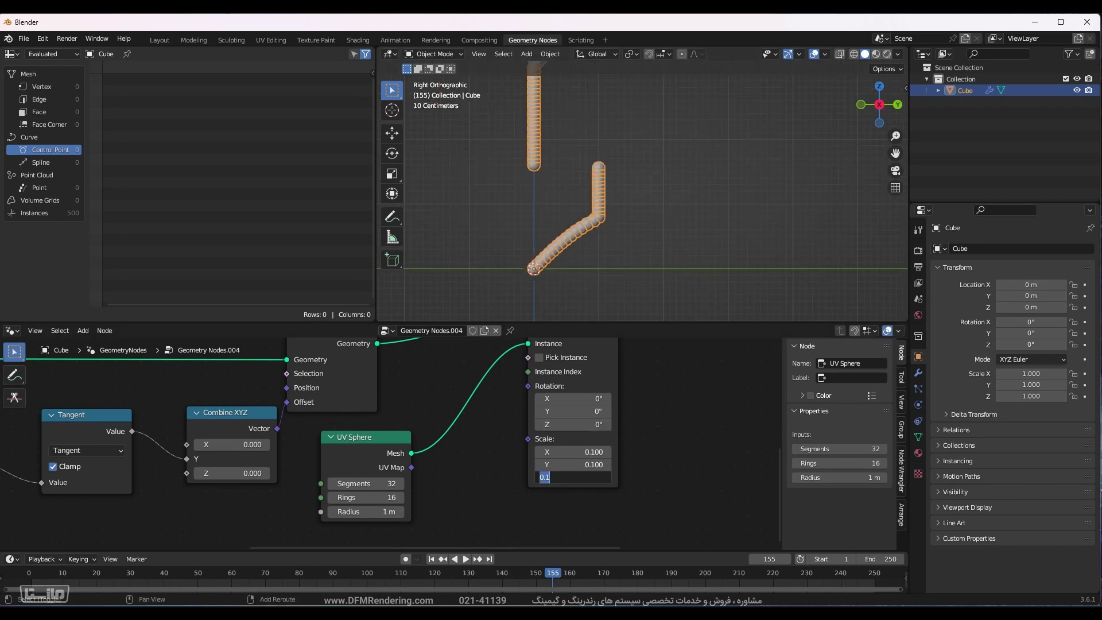
Add a Value node driving the Scale input of Instance on Points and set it to 0.01.
key("shift+a")
key("Escape")
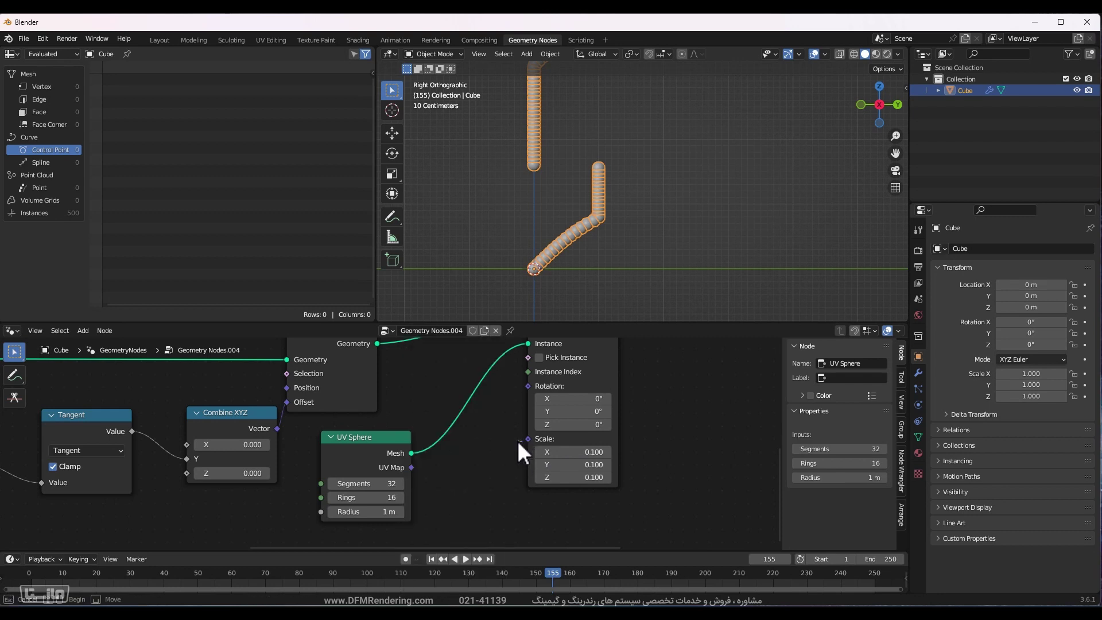
key("shift+a")
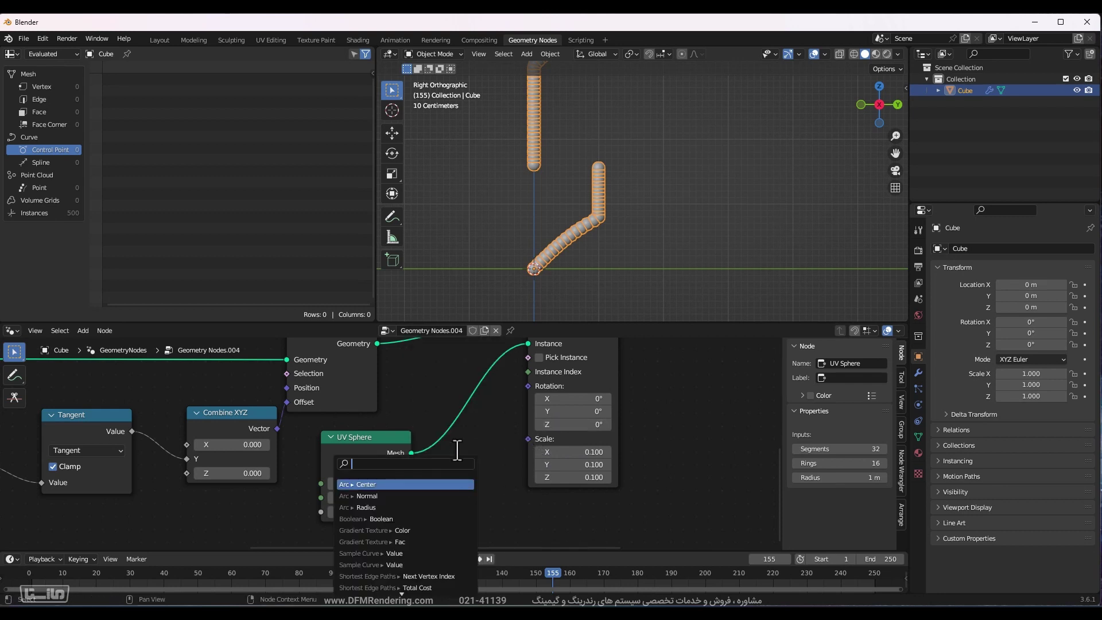
type("va")
key("Return")
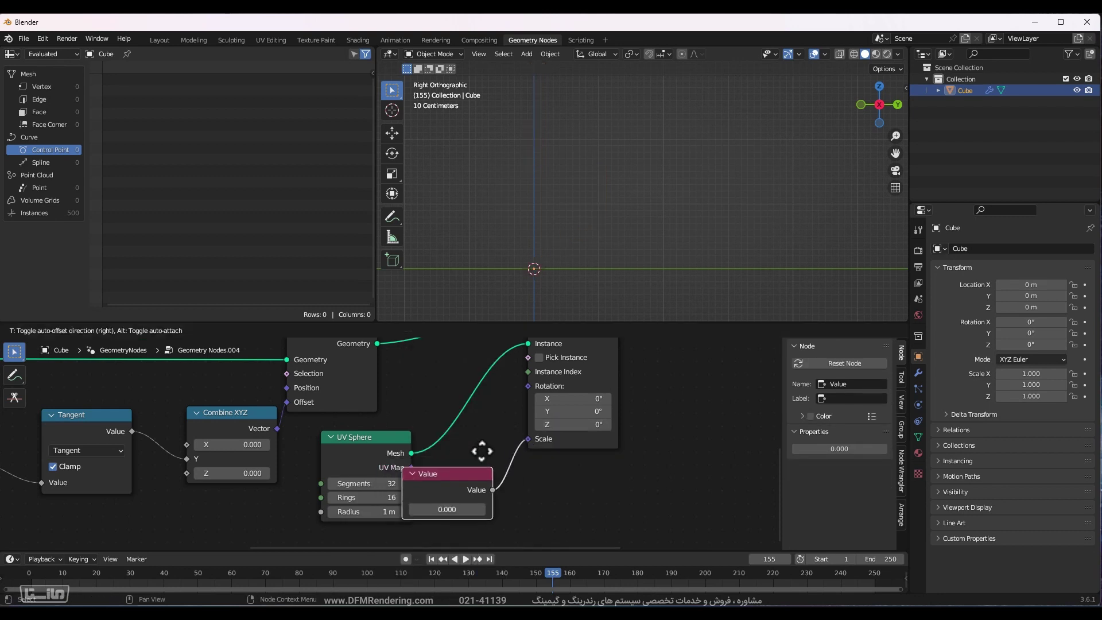
left_click(506, 462)
left_click_drag(465, 513, 539, 485)
Disable Clamp on the Tangent node and change its operation to Sine.
middle_click_drag(90, 476, 485, 476)
scroll(701, 171, "down", 3)
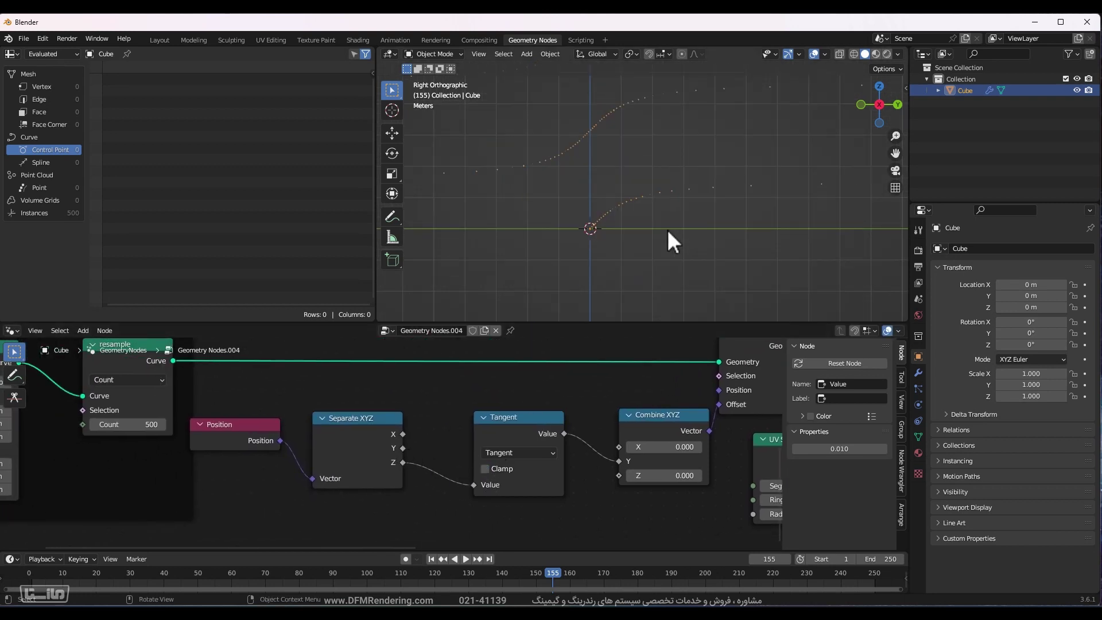
left_click(534, 454)
left_click(767, 287)
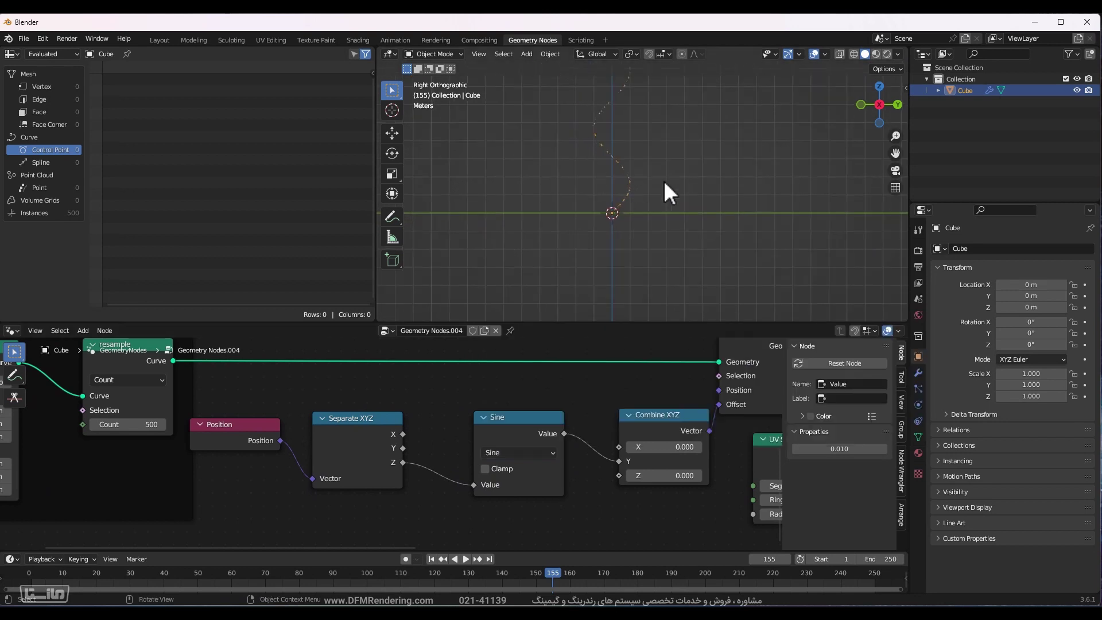
scroll(663, 180, "up", 3)
middle_click_drag(651, 538, 532, 539)
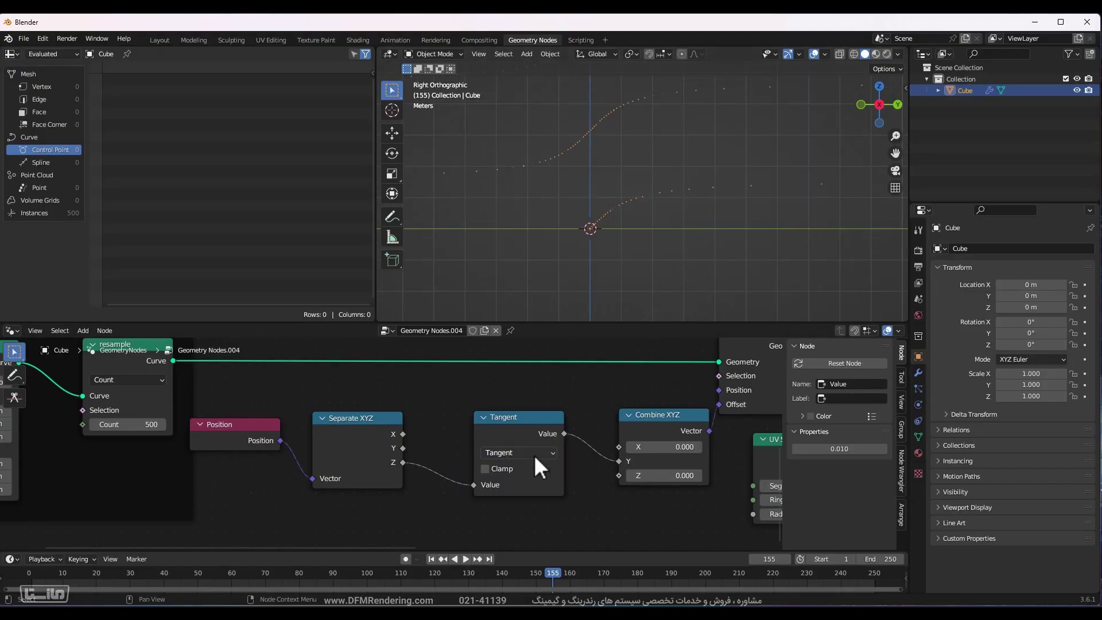
left_click(534, 453)
left_click(767, 287)
scroll(663, 180, "down", 2)
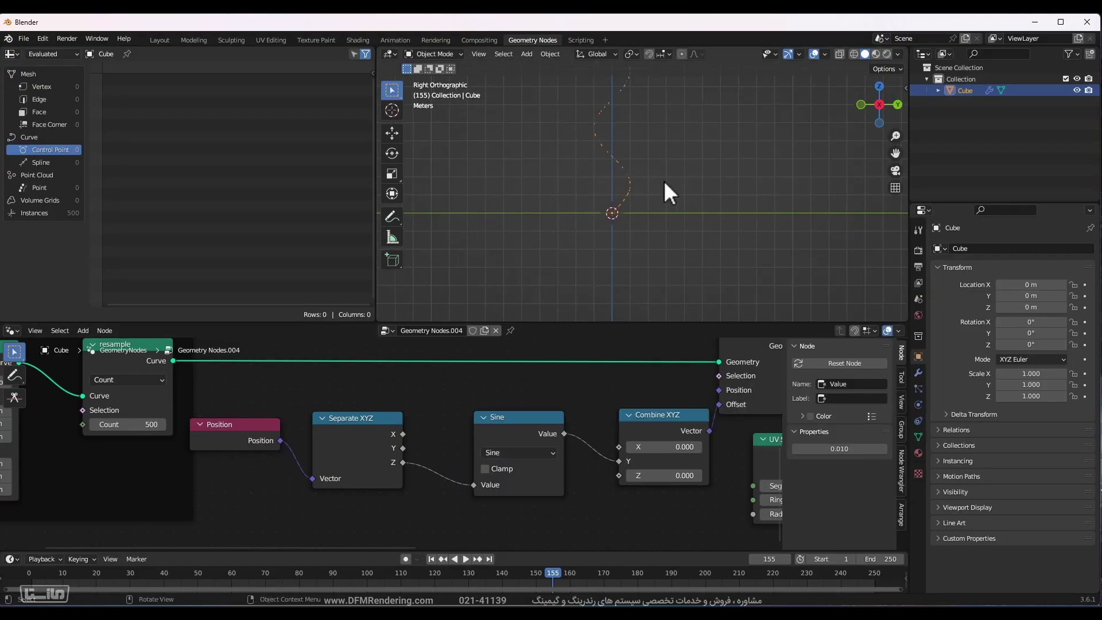
scroll(665, 183, "up", 3)
middle_click_drag(652, 546, 534, 545)
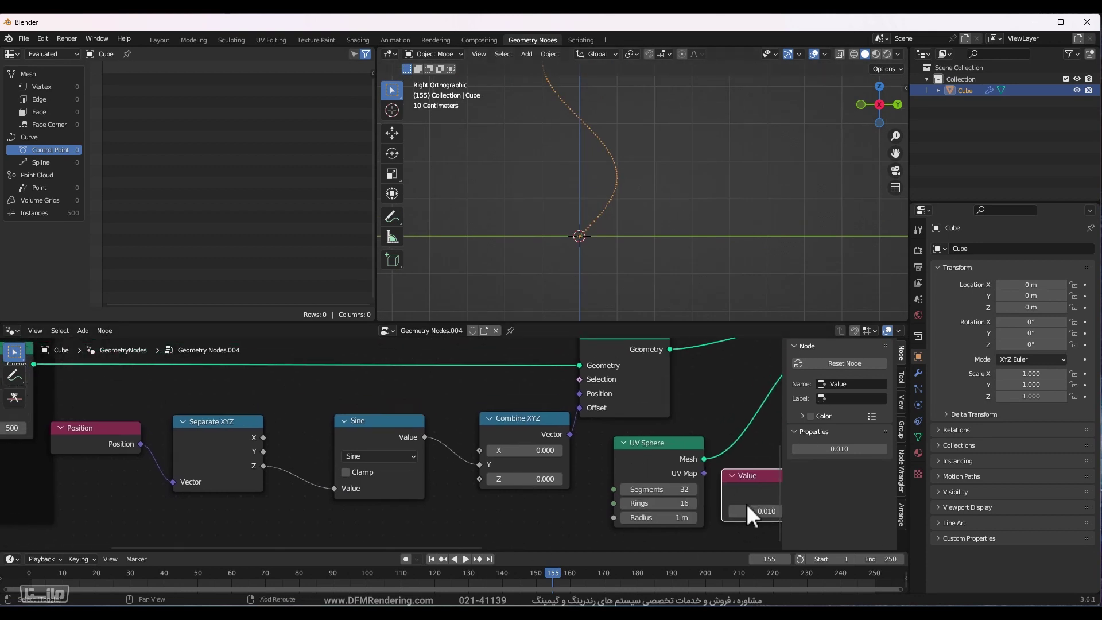
Set the Value node driving the instance scale to 0.06 and inspect the row of spheres in perspective.
key("n")
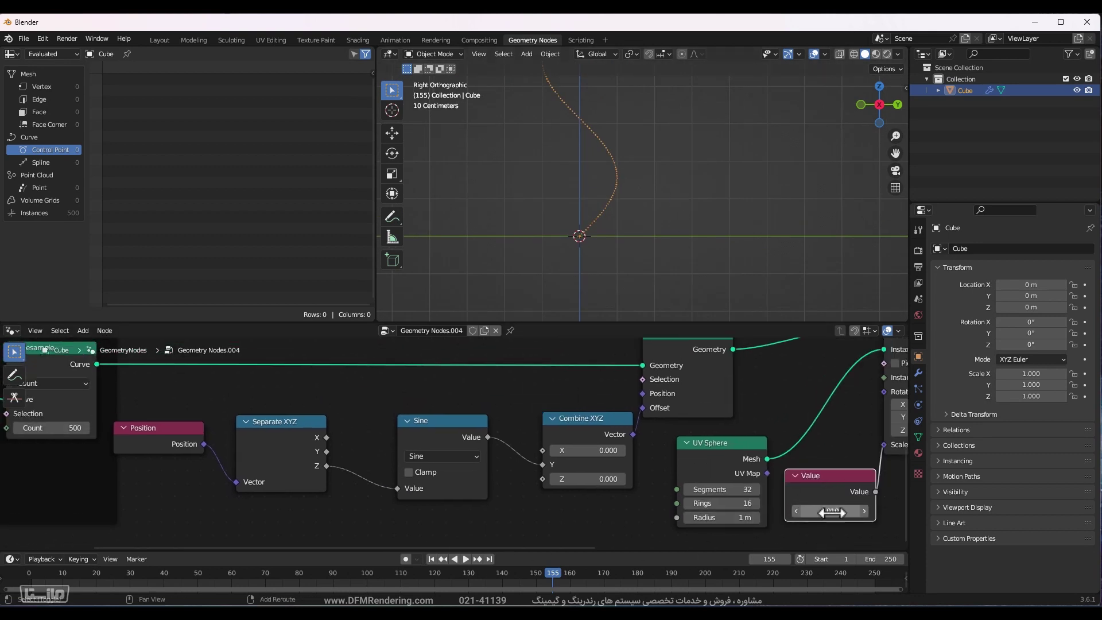
mouse_move(830, 511)
left_mouse_down()
mouse_move(861, 511)
mouse_move(810, 511)
left_mouse_up()
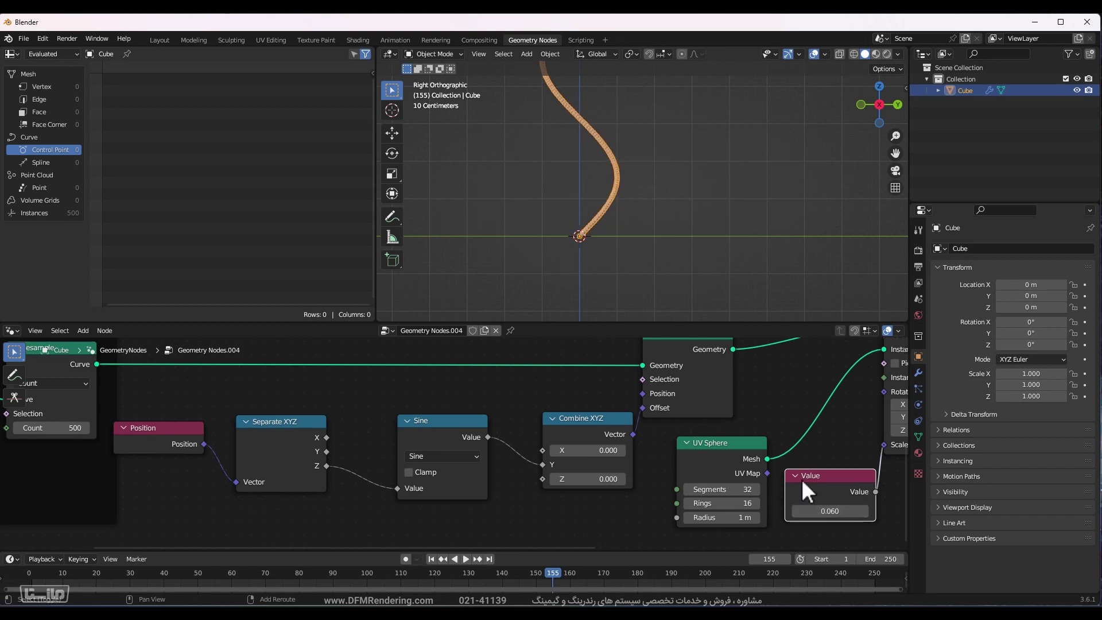
scroll(617, 212, "up", 3)
middle_click_drag(601, 211, 701, 300)
scroll(605, 180, "down", 5)
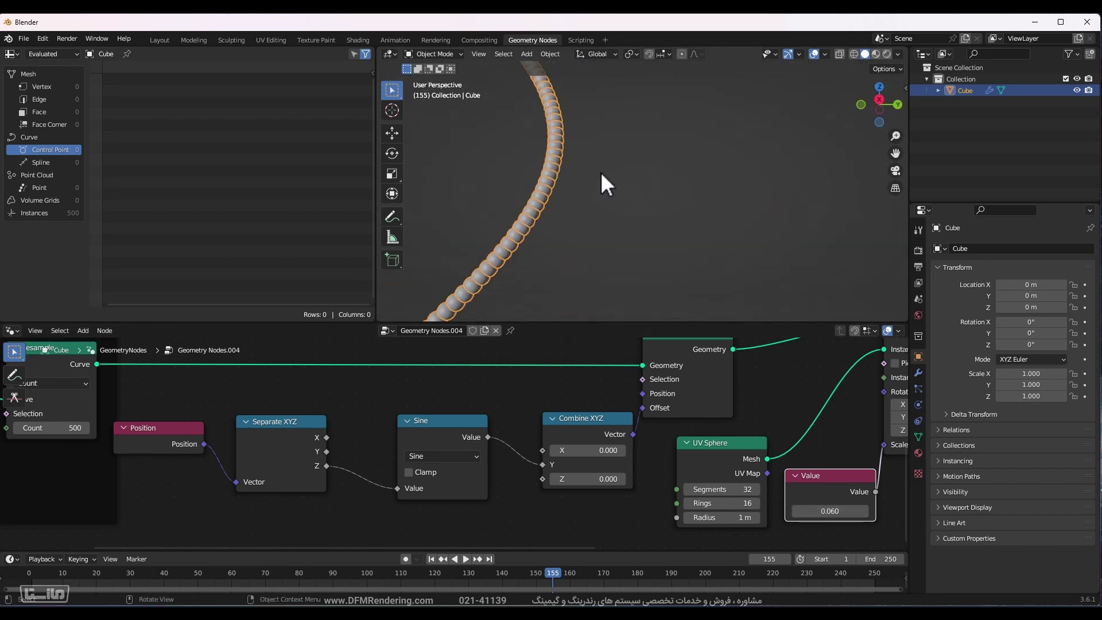
middle_click_drag(701, 123, 723, 210)
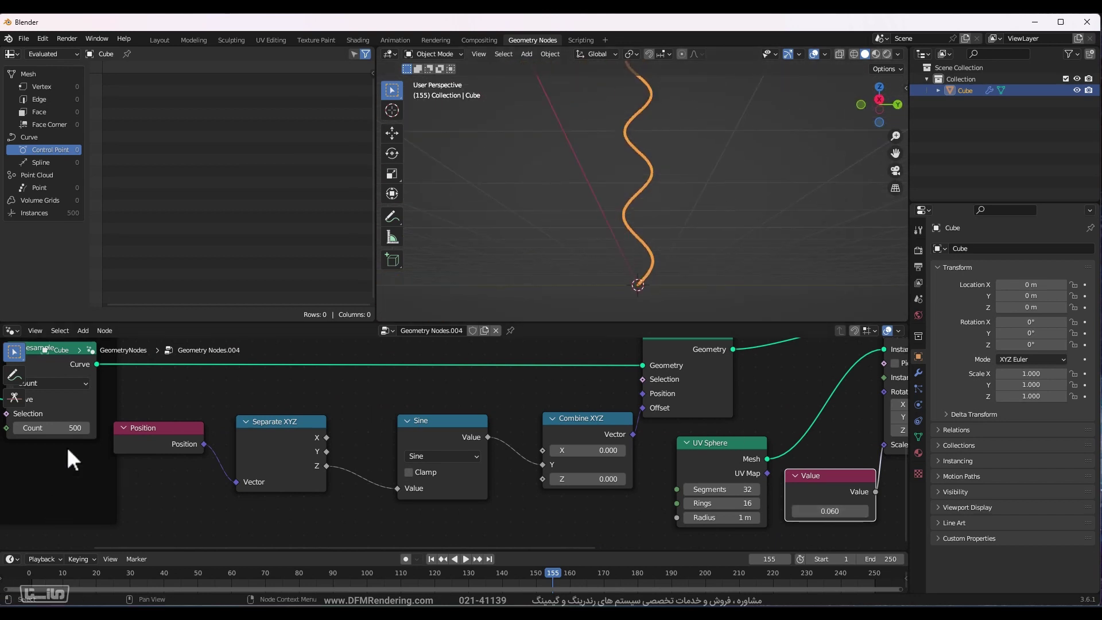
Set the resample node's Count to 50 and the Curve Line's End Z to 10 m.
middle_click_drag(69, 453, 362, 447)
left_click(365, 422)
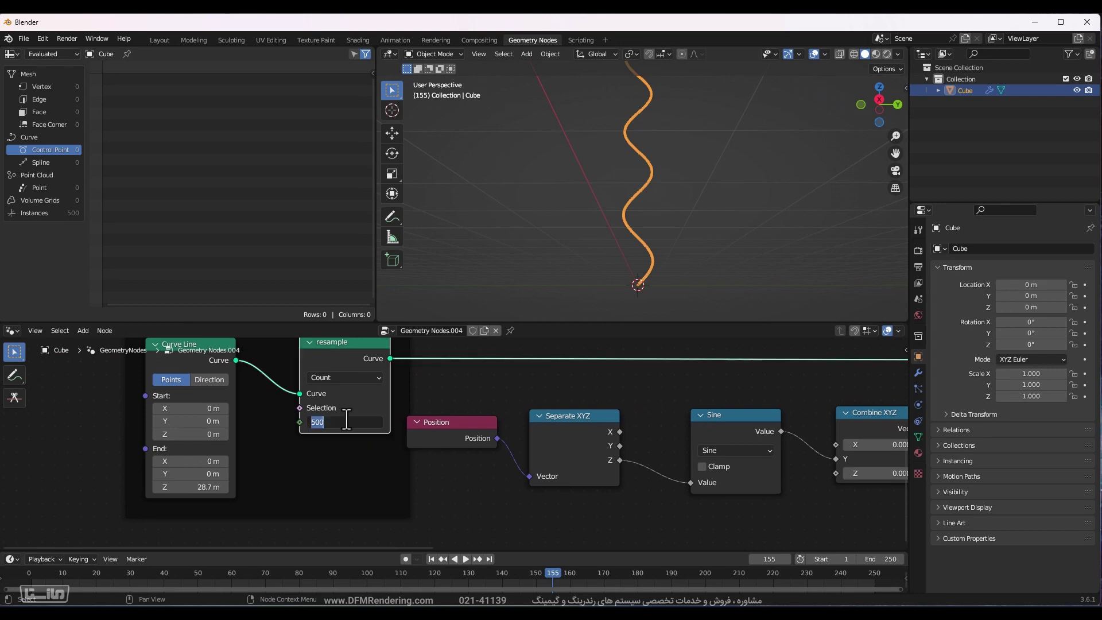
type("50")
key("Return")
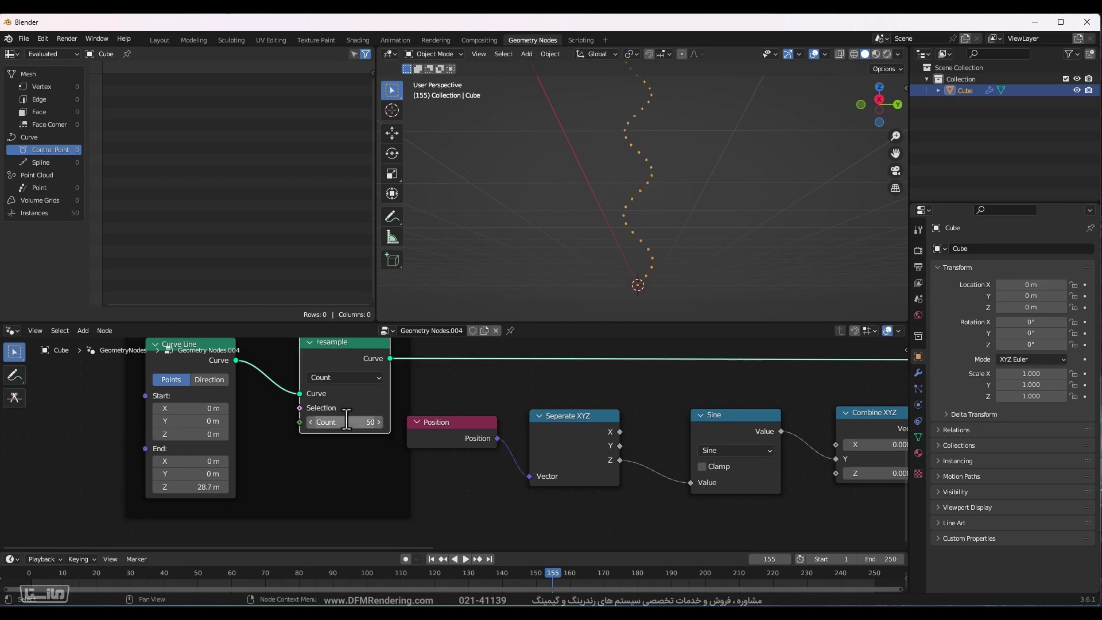
left_click(202, 487)
type("10")
key("Return")
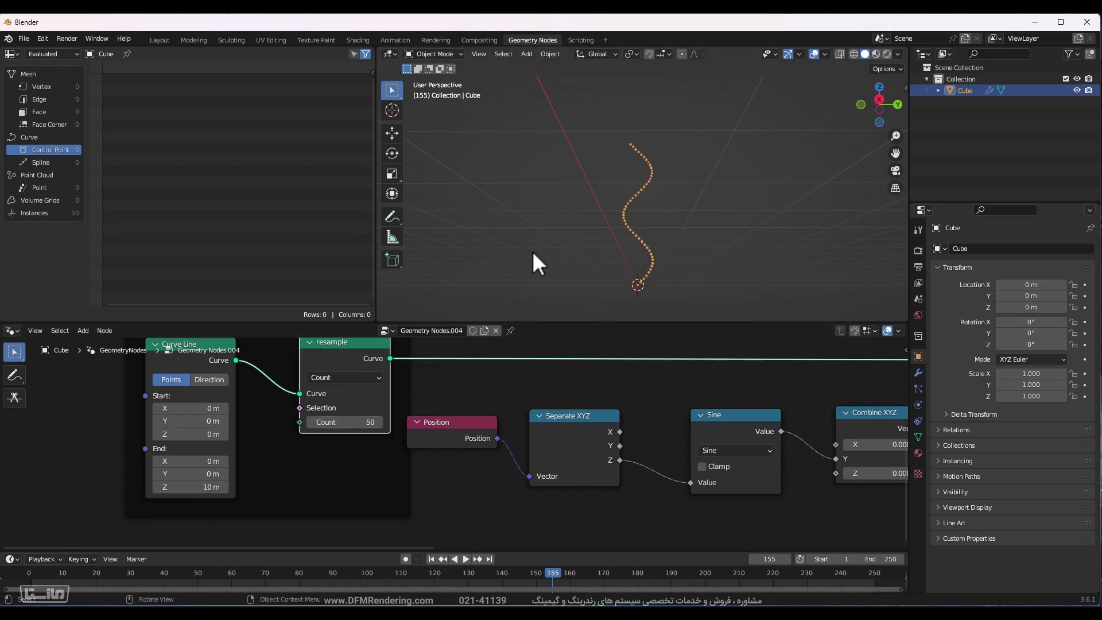
middle_click_drag(532, 253, 652, 201)
scroll(653, 289, "up", 2)
Replace the UV Sphere node with the ajagh node group, connecting its Geometry output to the Instance input of Instance on Points.
scroll(517, 482, "down", 10, "ctrl")
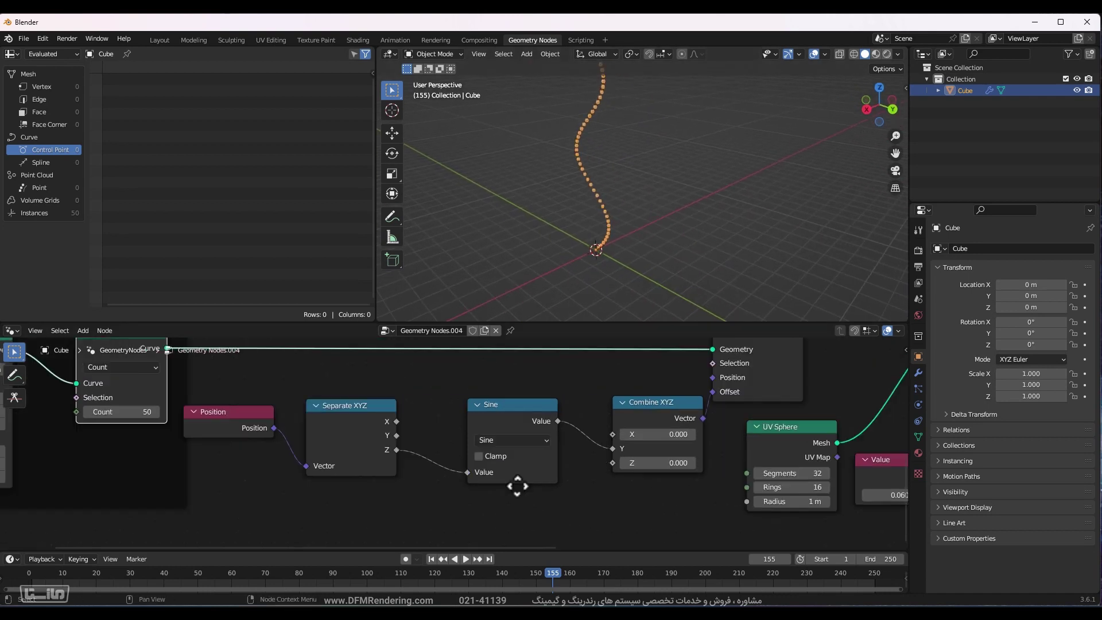
left_click_drag(549, 459, 651, 455)
key("x")
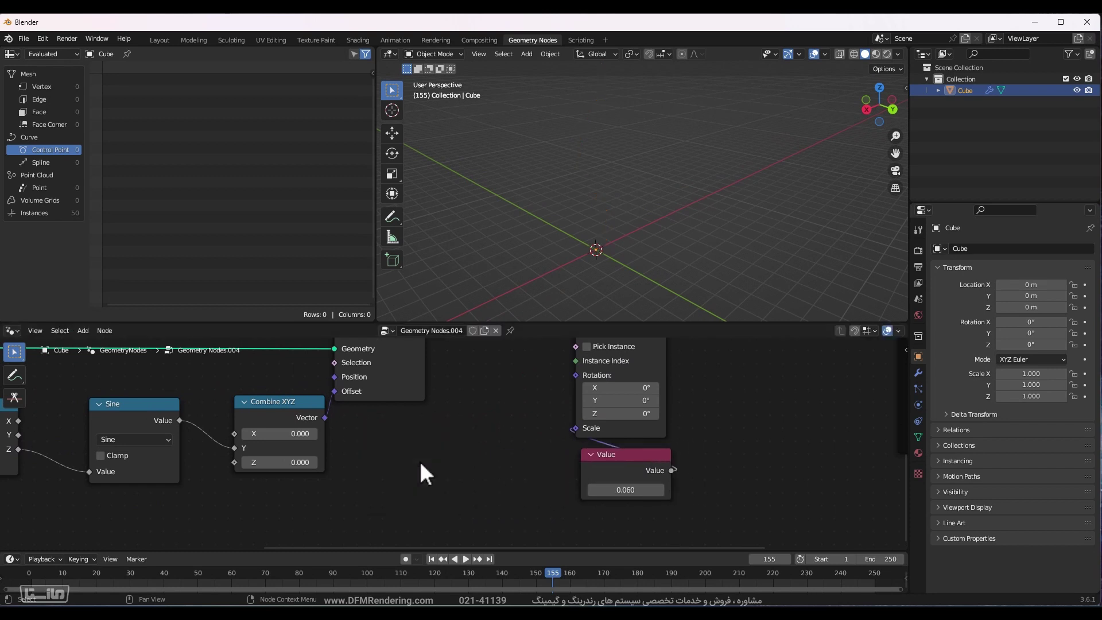
key("shift+a")
left_click(404, 355)
type("aja")
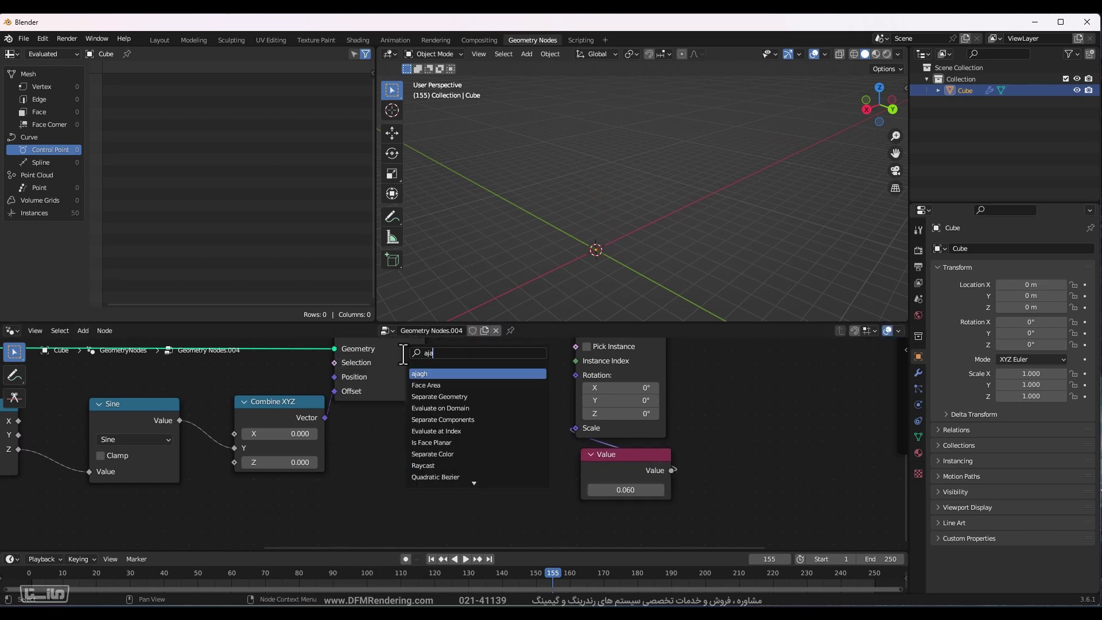
key("Return")
left_click(384, 442)
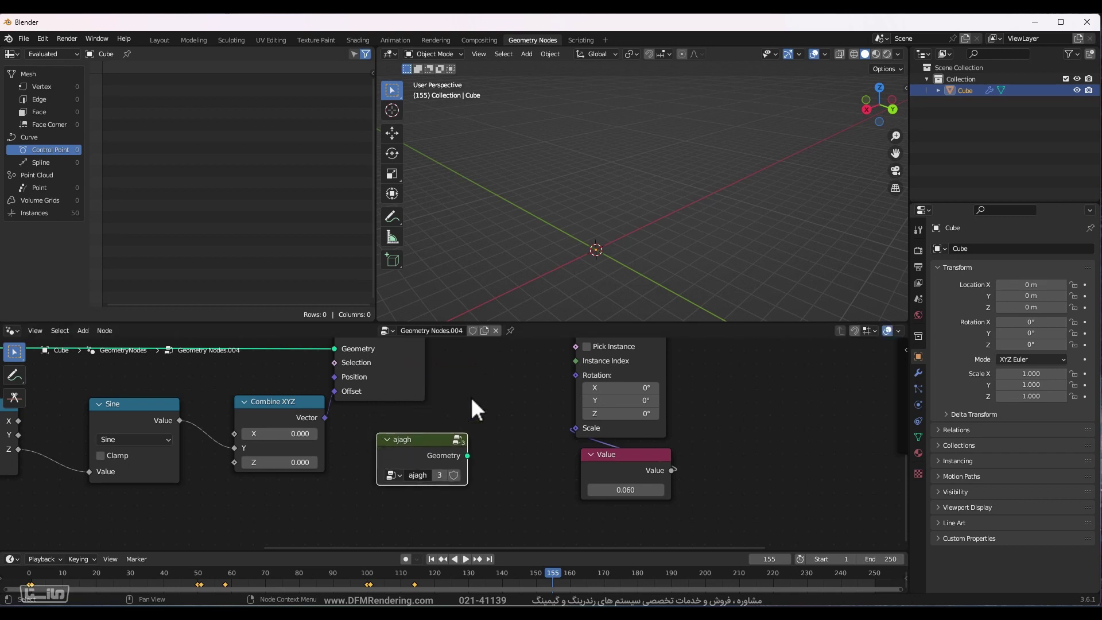
middle_click_drag(471, 397, 498, 540)
left_click_drag(547, 407, 451, 516)
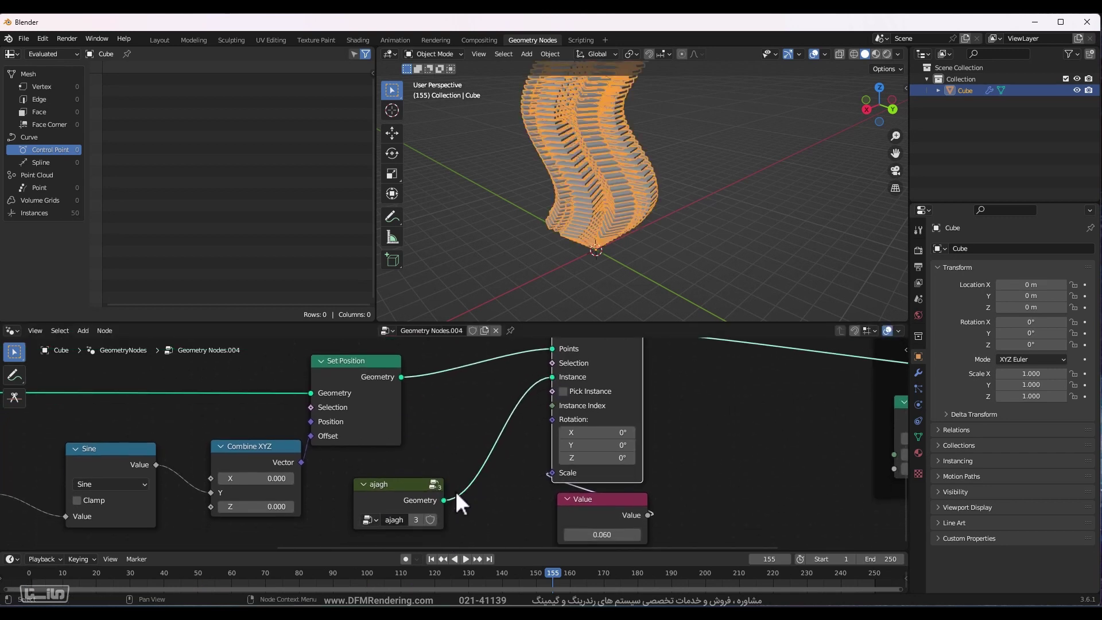
Set the Value node driving the scale of the ajagh instances to 0.01.
scroll(632, 207, "up", 3)
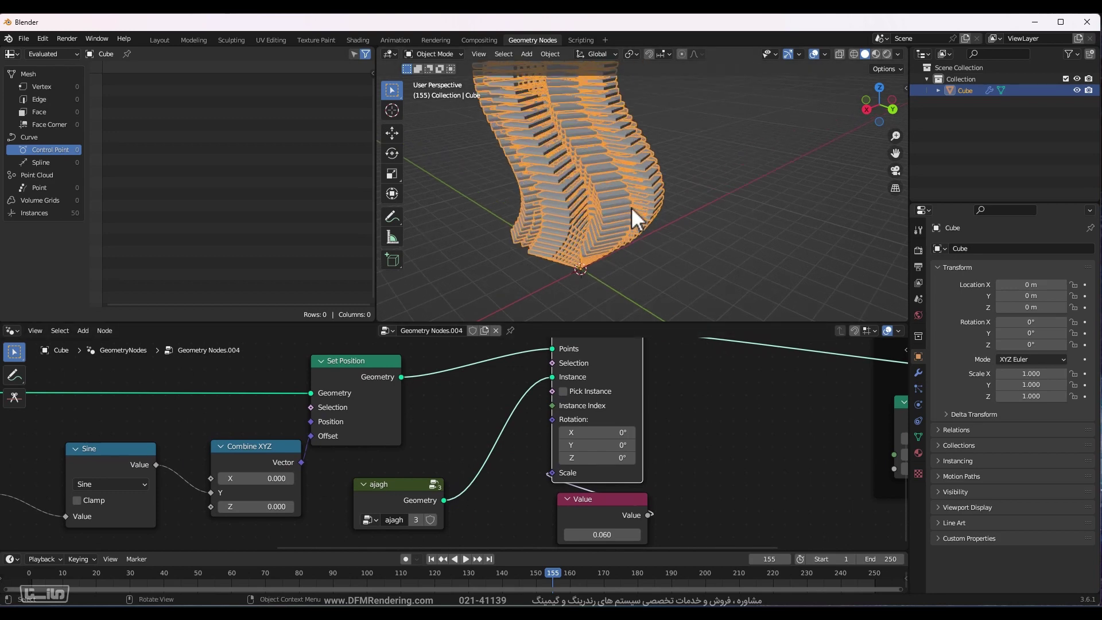
left_click_drag(611, 539, 591, 539)
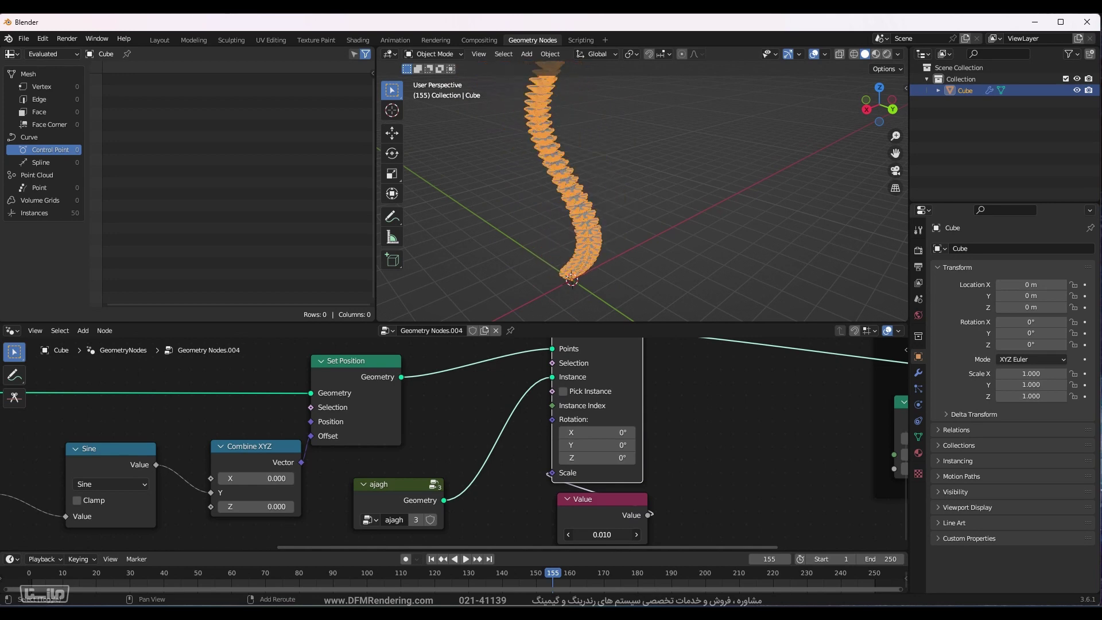
Inspect the ajagh instances in the front and right orthographic views, moving the playhead to frame 40.
scroll(581, 187, "up", 5)
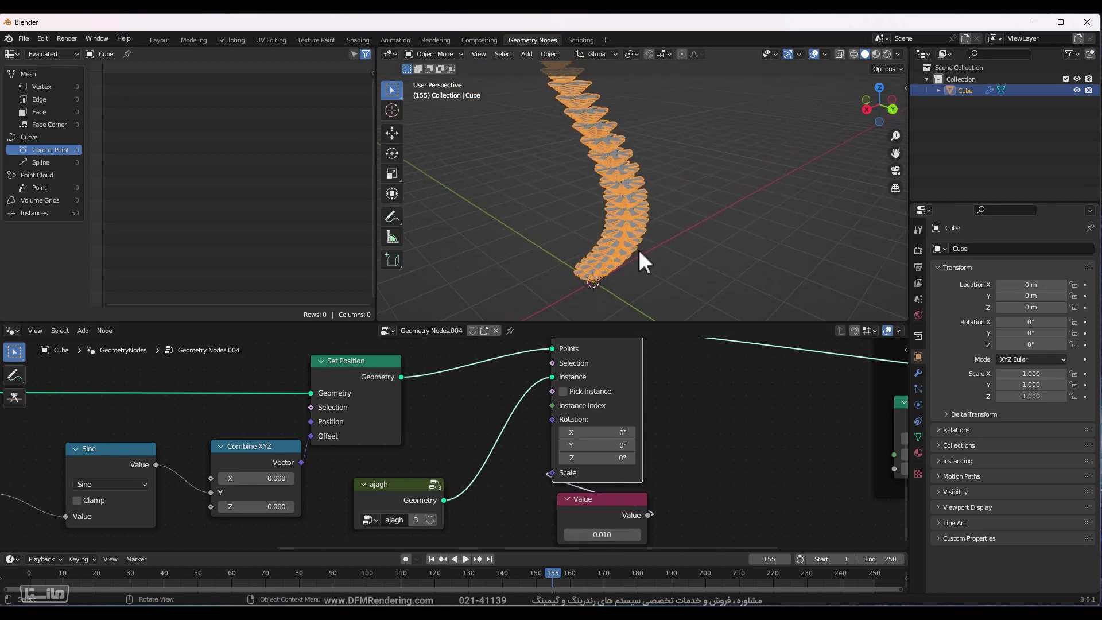
key("KP_1")
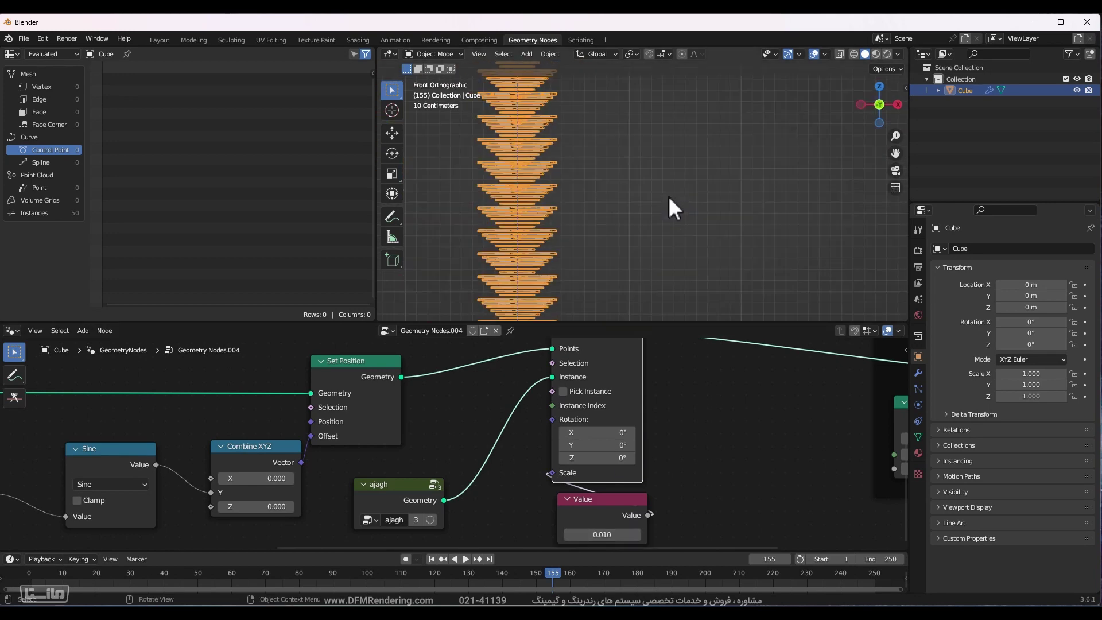
key("KP_3")
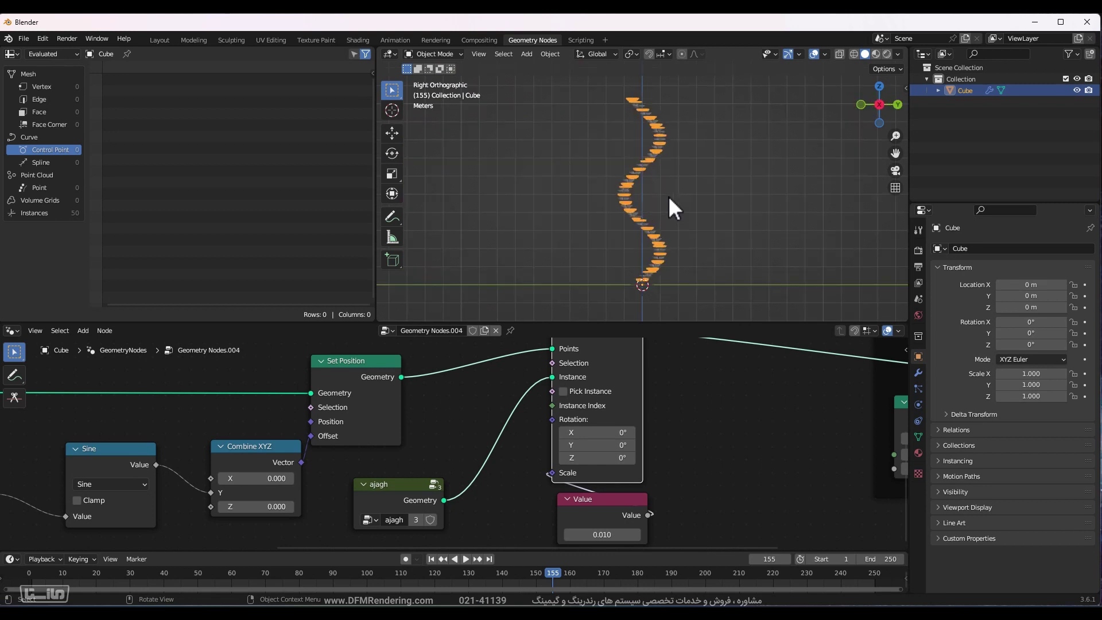
left_click_drag(54, 575, 166, 559)
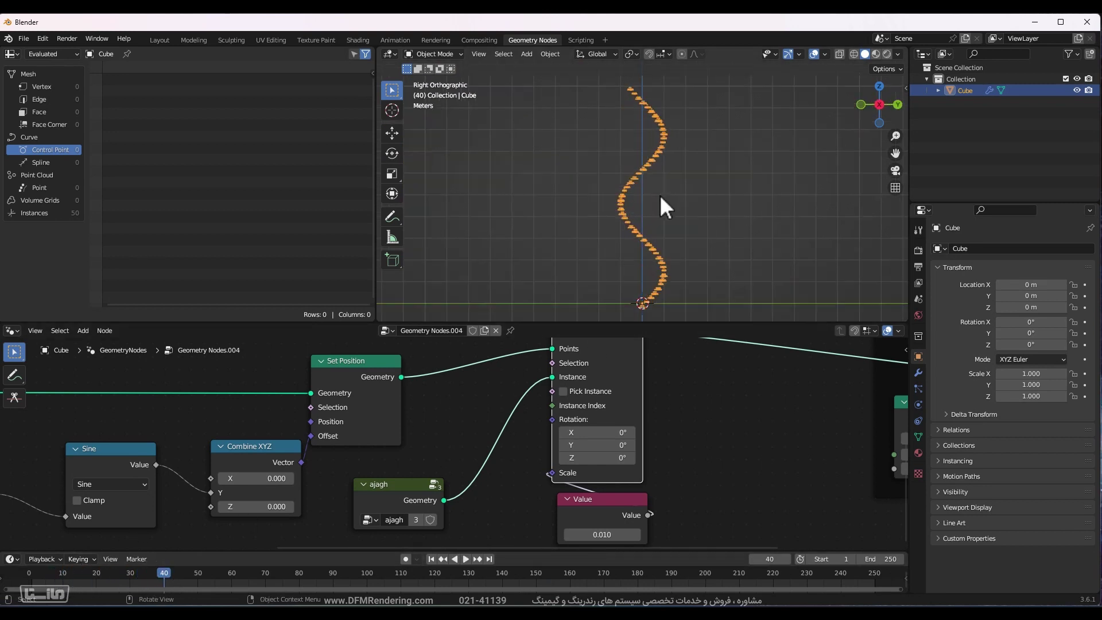
scroll(659, 195, "up", 10)
Play the animation from the first frame and examine the instances close up from the side and in perspective.
key("space")
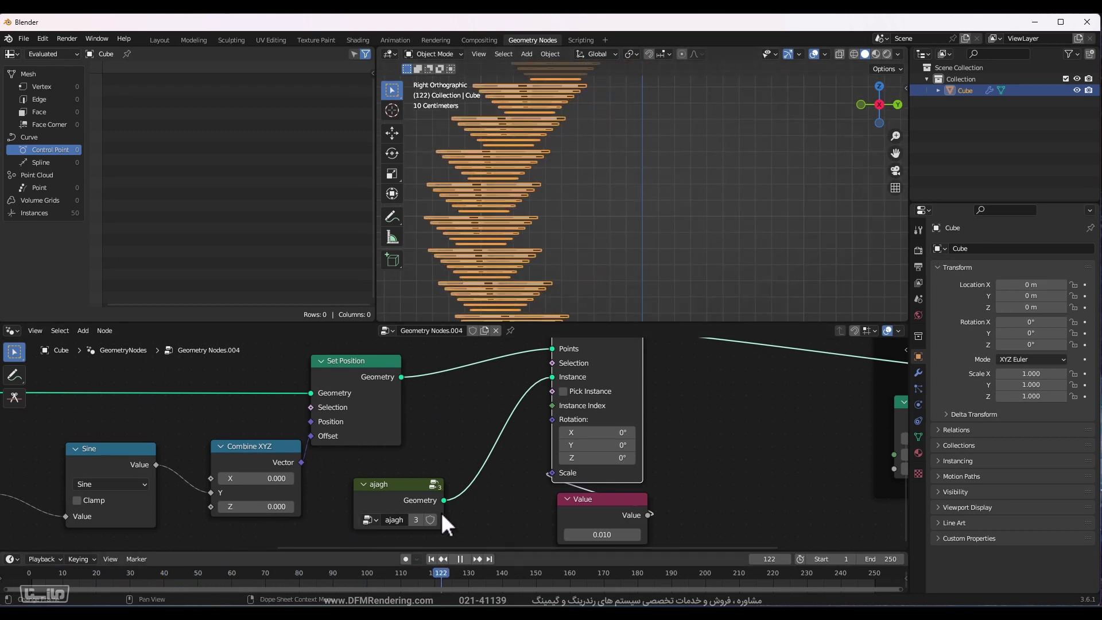
key("shift+Left")
key("space")
middle_click_drag(566, 157, 628, 196)
key("space")
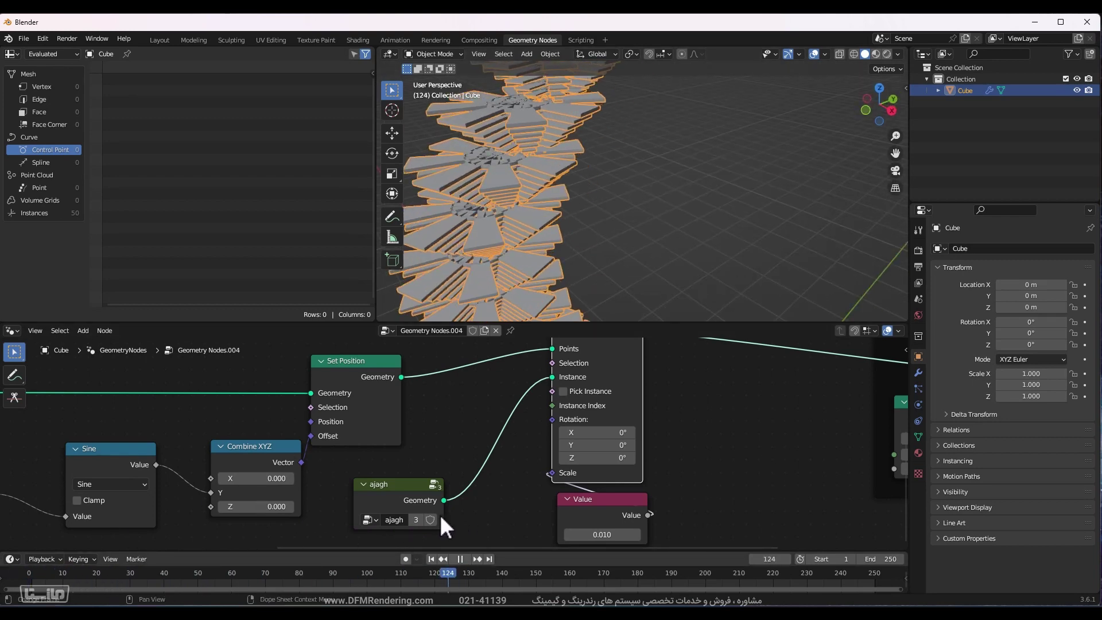
key("shift+Left")
key("space")
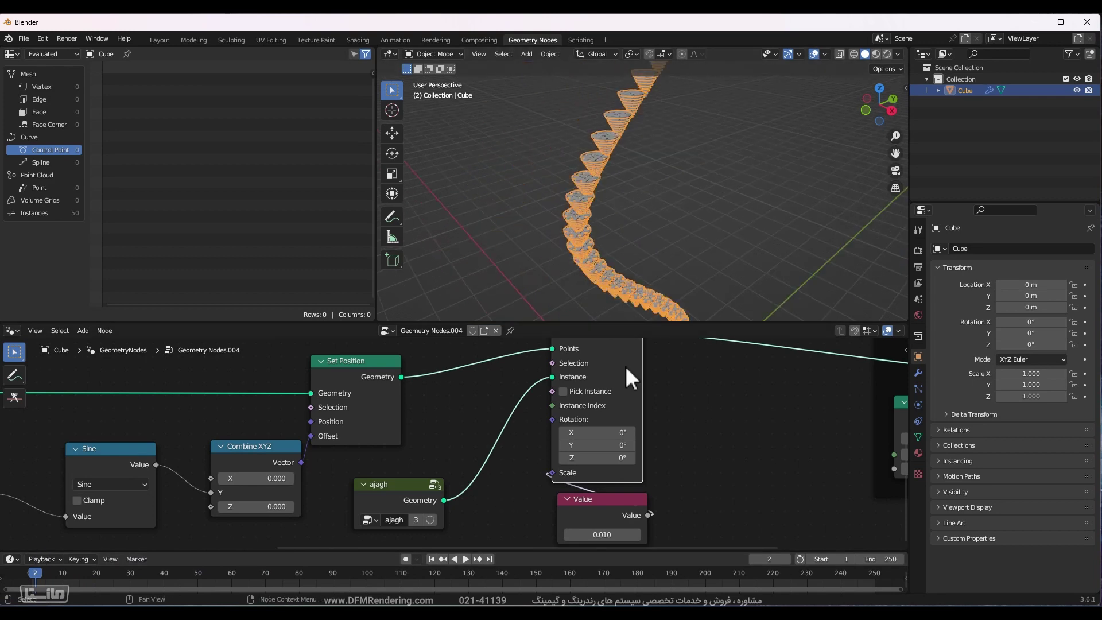
Mute the Instance on Points node, preview the Set Position output, and show the whole curve in right orthographic view.
key("Home")
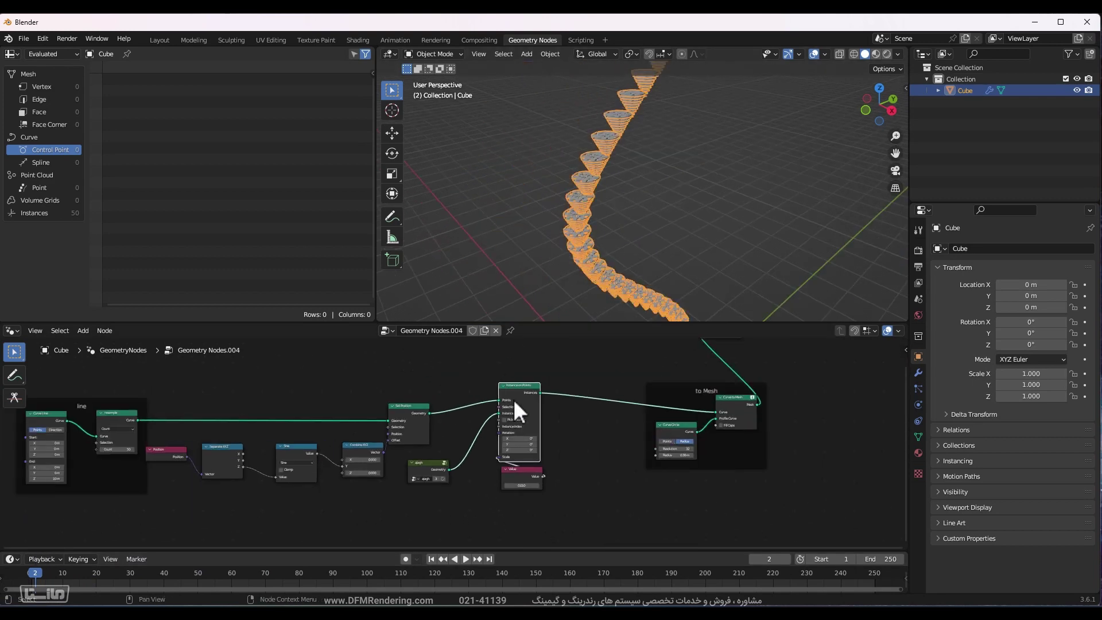
key("m")
left_click(411, 411, "ctrl+shift")
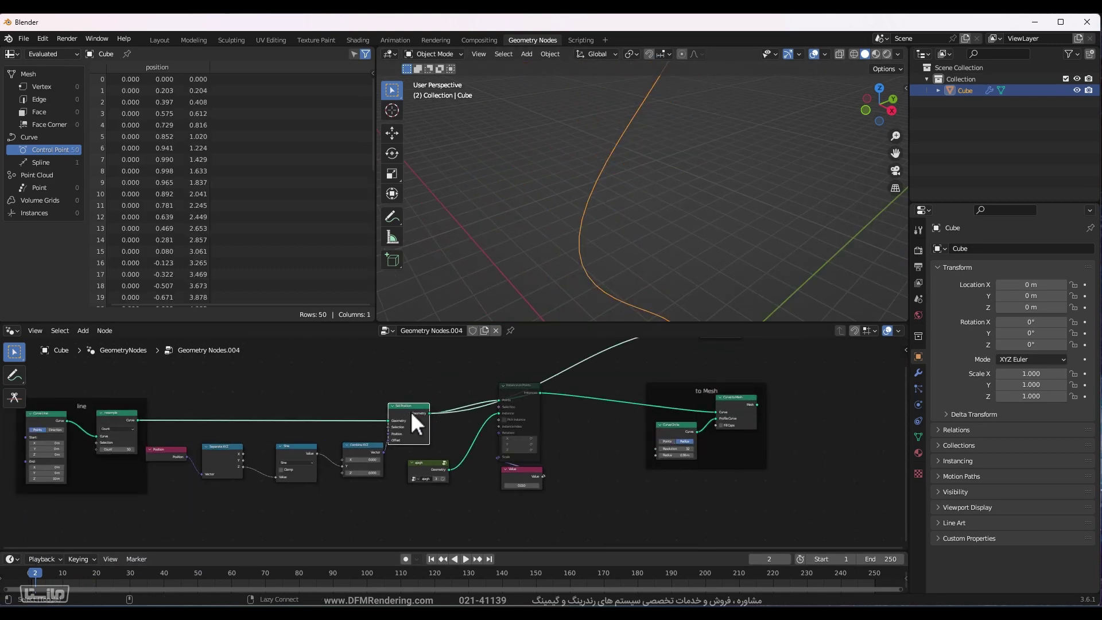
key("KP_3")
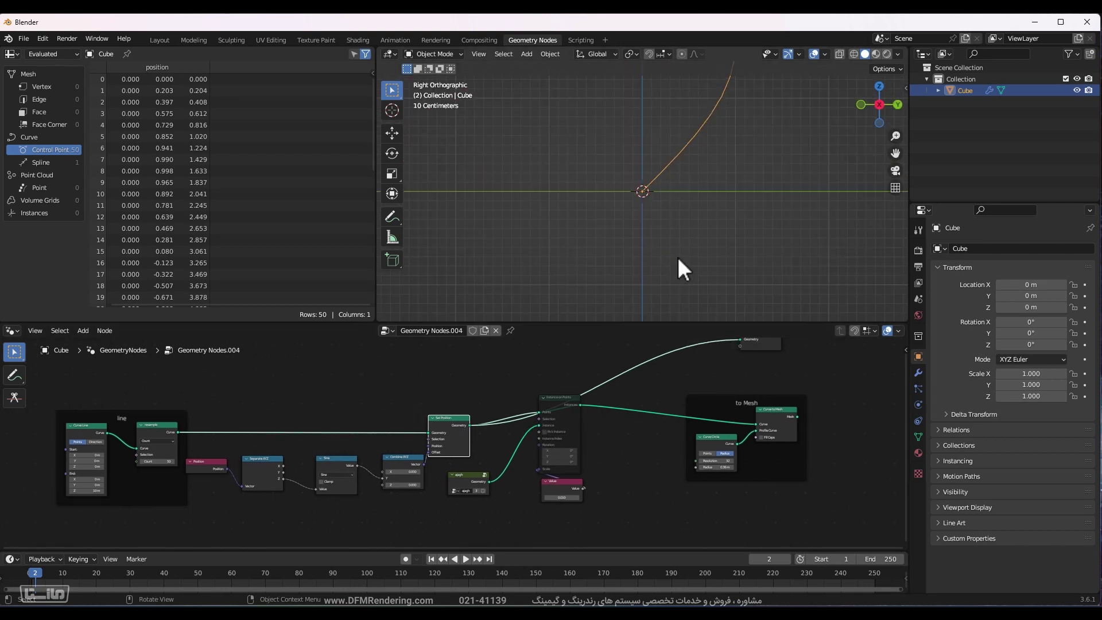
left_click(677, 256)
scroll(713, 212, "down", 5)
middle_click_drag(718, 165, 688, 272, "shift")
left_click_drag(699, 229, 584, 239)
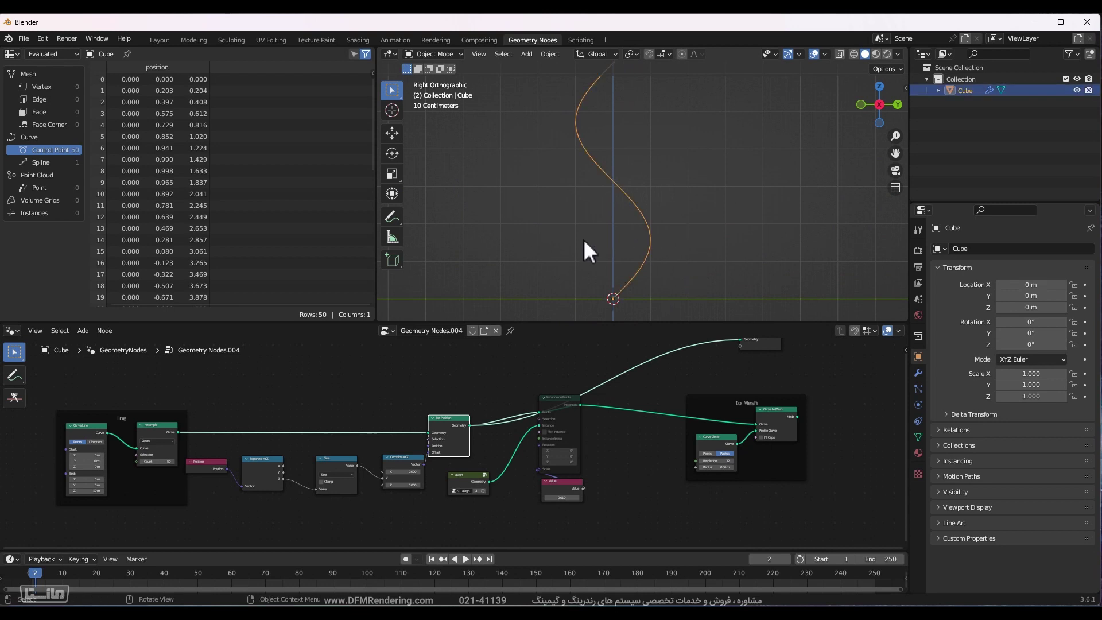
scroll(592, 234, "down", 4)
middle_click_drag(656, 194, 668, 250, "shift")
Switch the Math node's operation to Power and set its Exponent to 0.470.
scroll(304, 530, "up", 9)
middle_click_drag(313, 521, 562, 432, "shift")
scroll(505, 446, "up", 5)
middle_click_drag(437, 441, 327, 459, "shift")
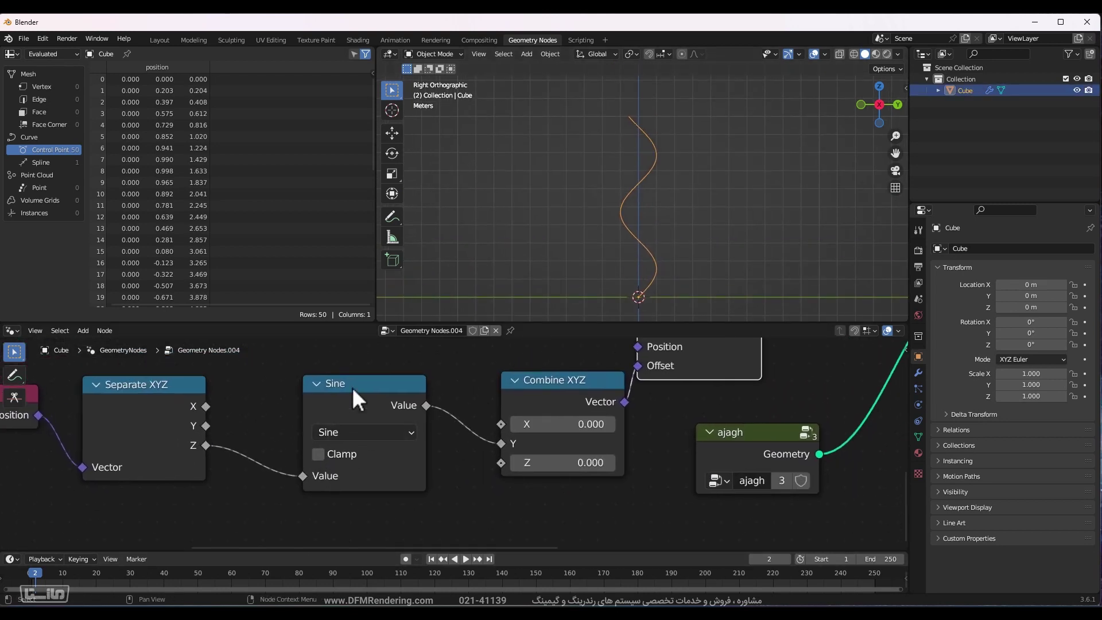
left_click(369, 438)
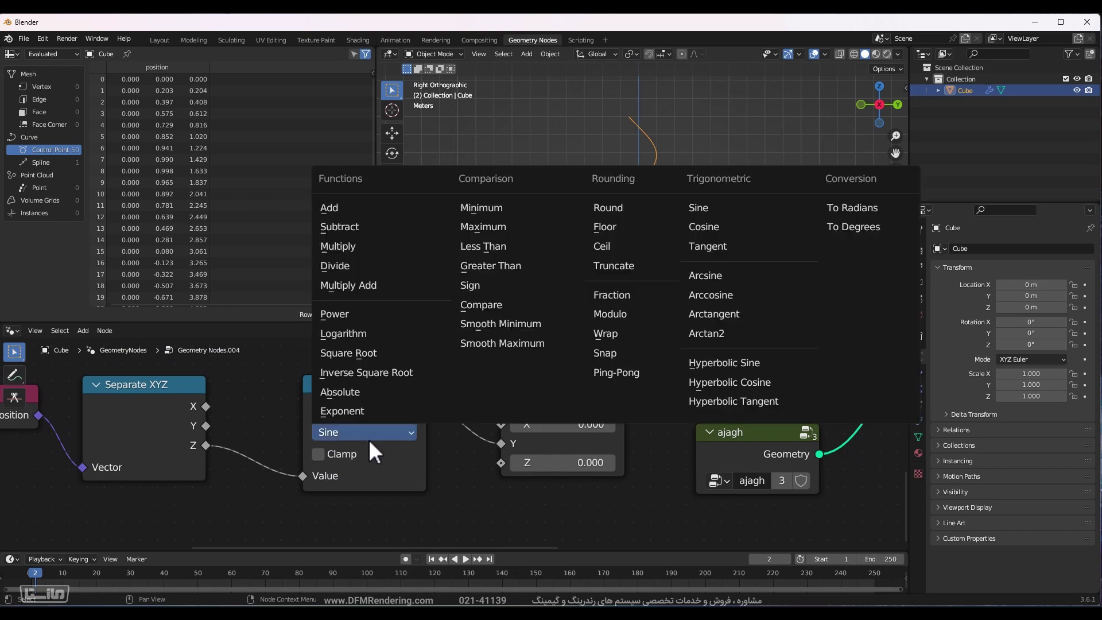
left_click(339, 315)
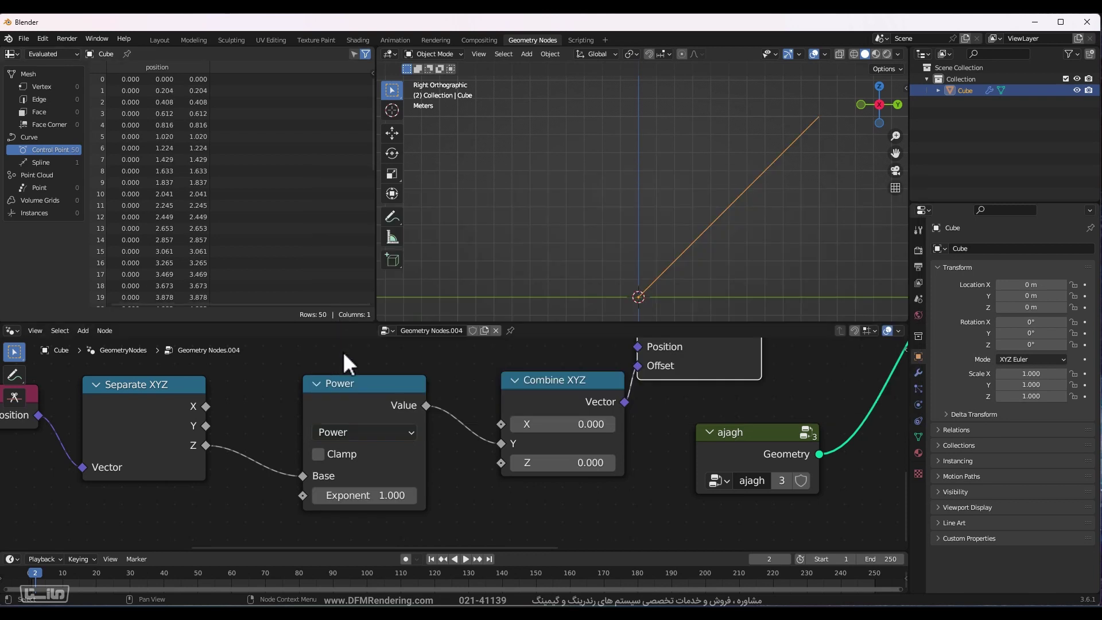
middle_click_drag(518, 468, 468, 481)
left_click_drag(548, 400, 531, 398)
left_click_drag(308, 504, 277, 504)
Set the resample node's Count to 300.
middle_click_drag(86, 440, 203, 430)
left_click(136, 437)
type("300")
key("Return")
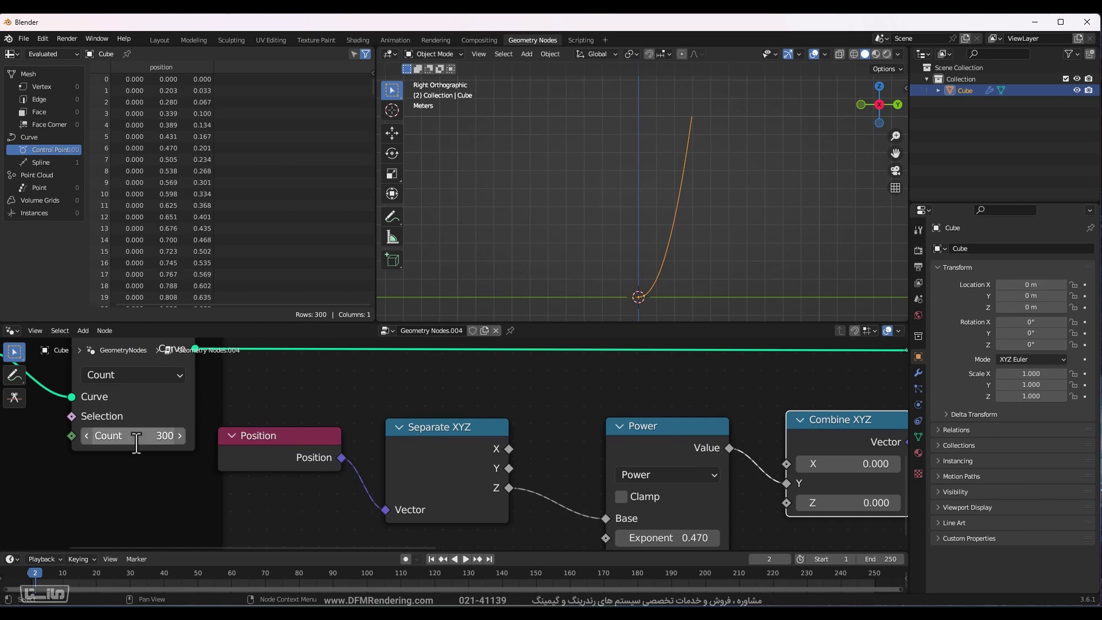
Set the Power node's Exponent to 0.500 and view the resulting curve in full.
scroll(796, 313, "up", 3)
middle_click_drag(797, 314, 717, 132, "shift")
scroll(671, 227, "up", 2)
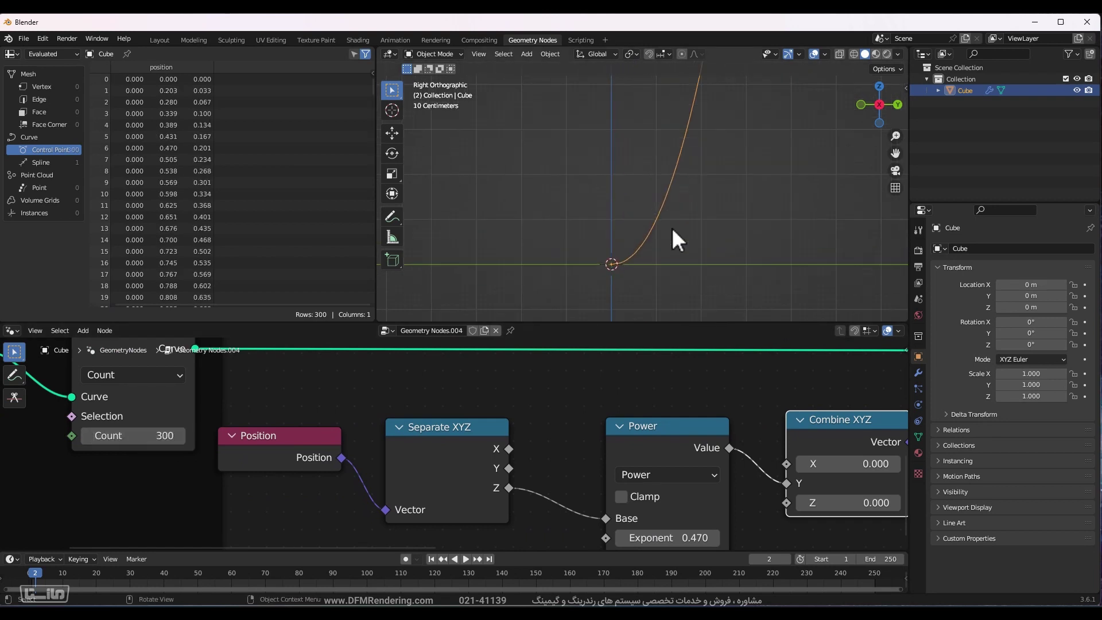
middle_click_drag(595, 501, 524, 458)
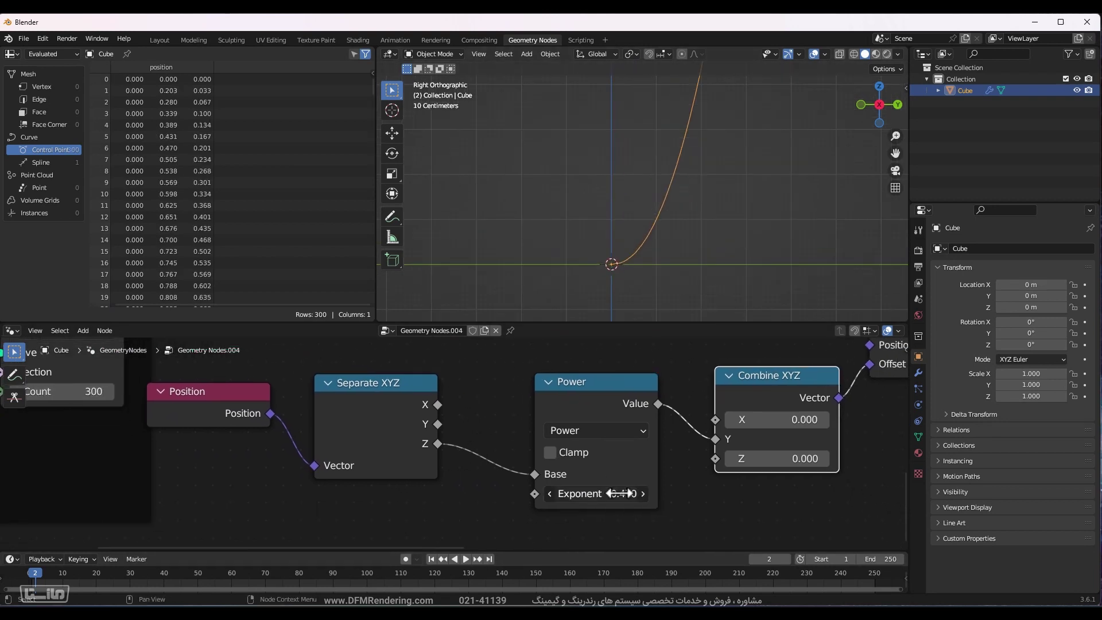
left_click(618, 490)
key("Return")
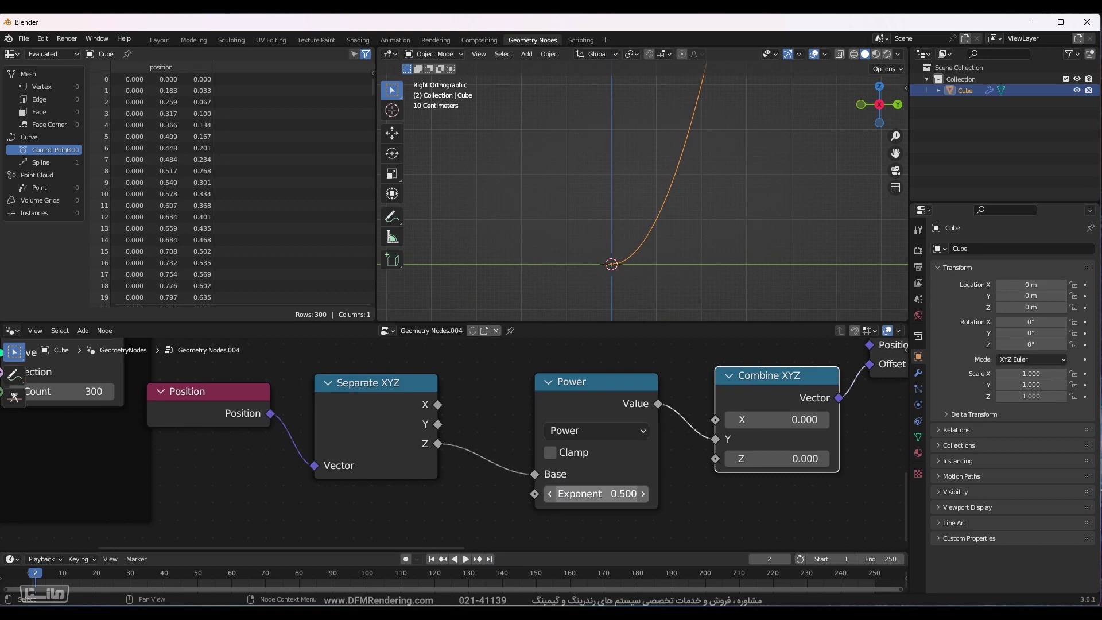
scroll(647, 209, "down", 3)
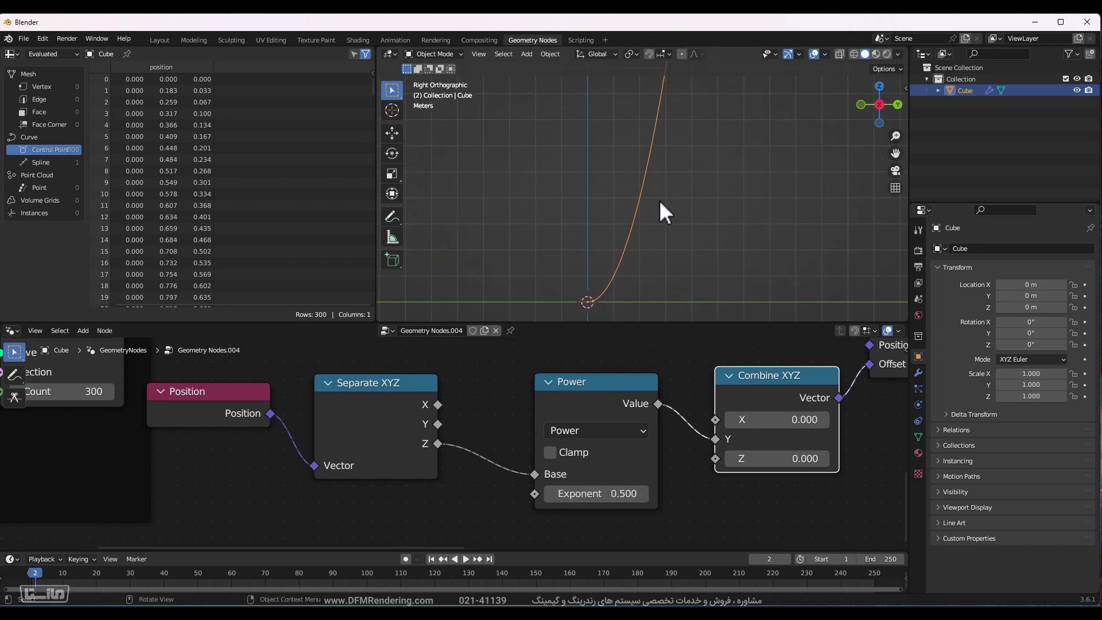
scroll(652, 189, "down", 4)
middle_click_drag(645, 178, 627, 233, "shift")
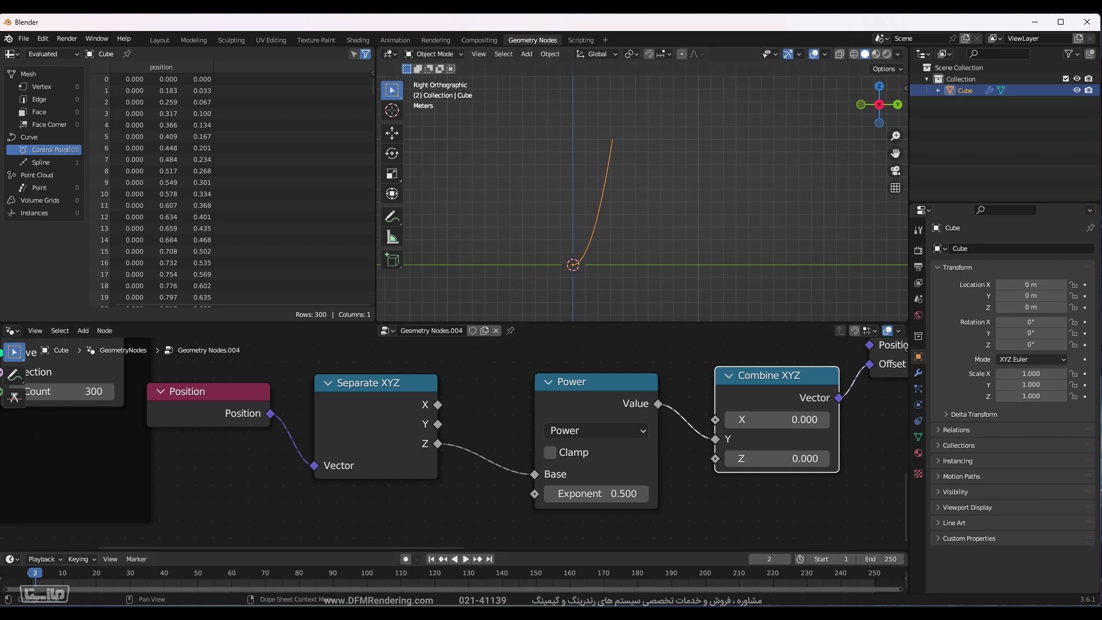
Switch to the Mathway browser window, compare the sine graphs of different frequencies, and return to Blender.
key("alt+Tab")
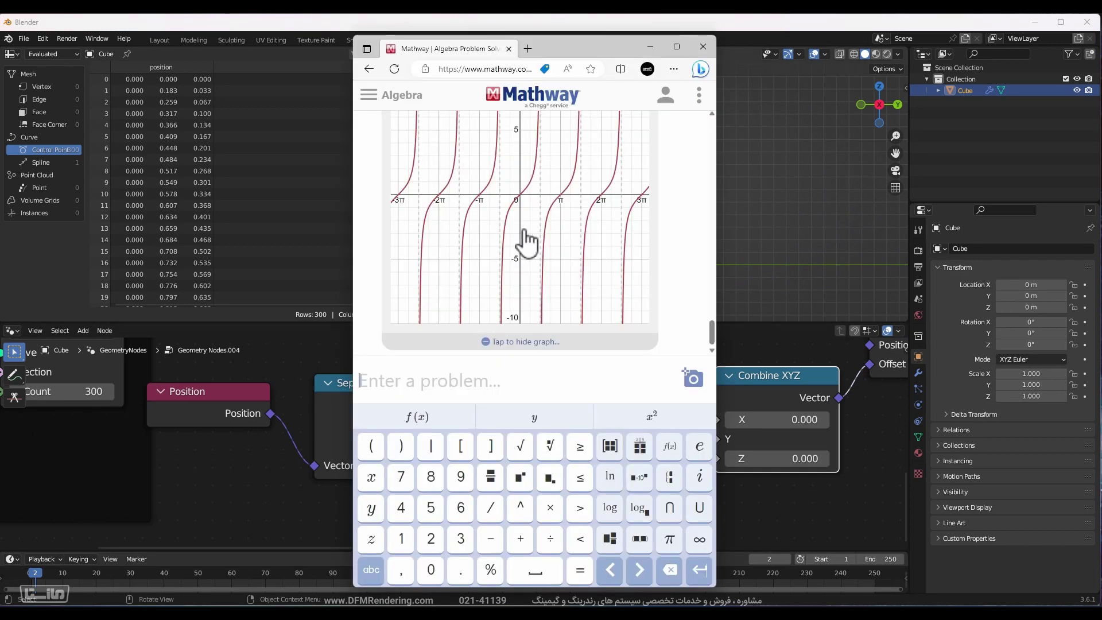
scroll(524, 241, "down", 5)
scroll(533, 230, "down", 5)
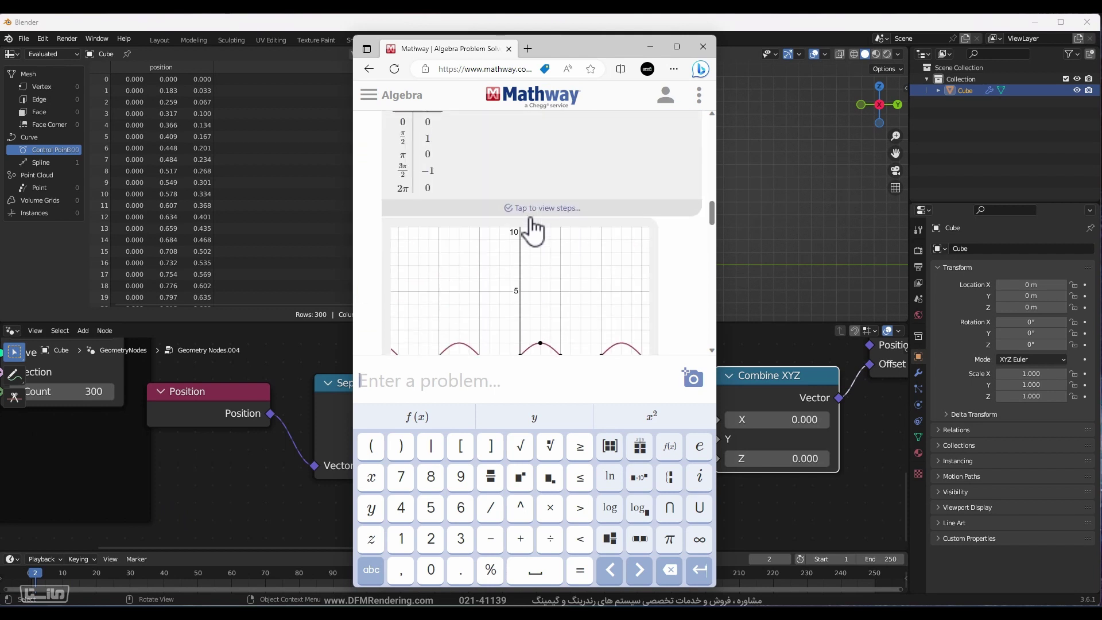
scroll(532, 233, "up", 4)
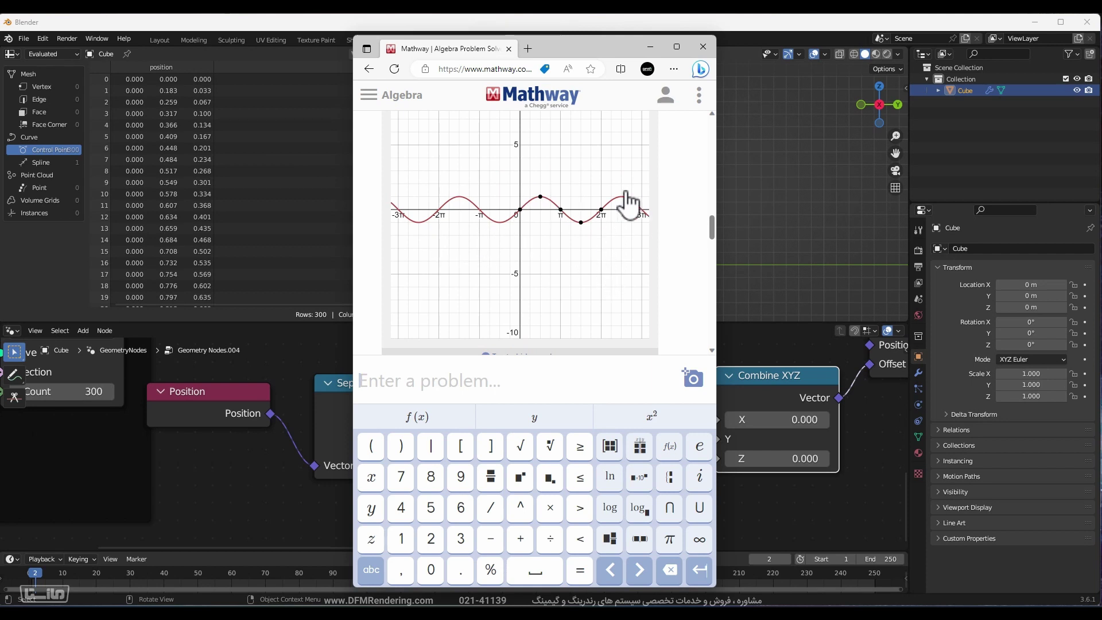
scroll(618, 218, "down", 10)
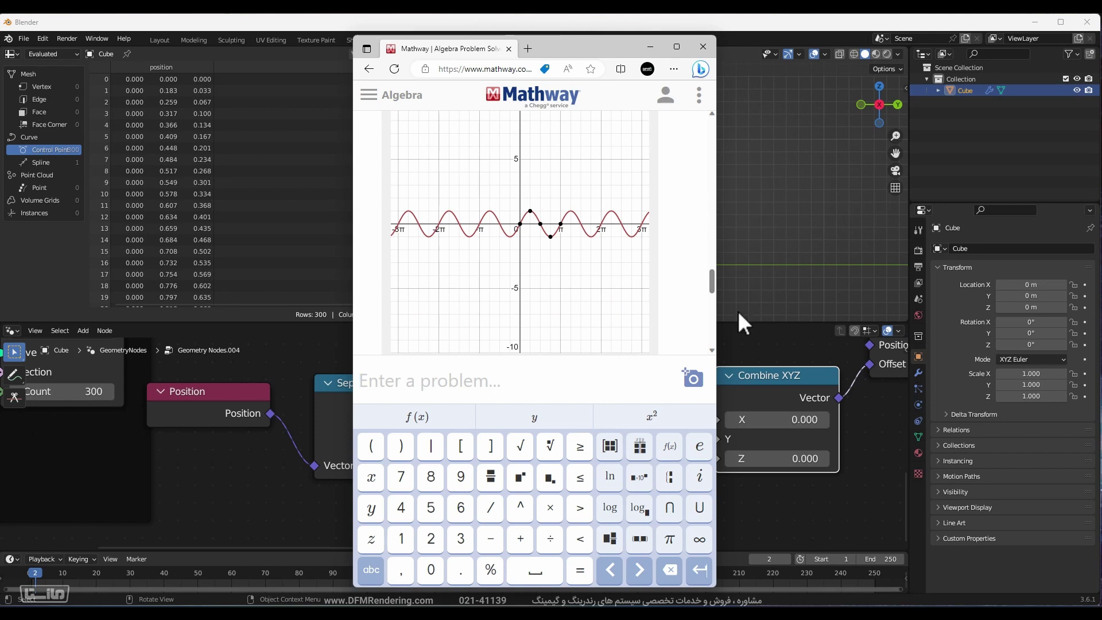
left_click(822, 514)
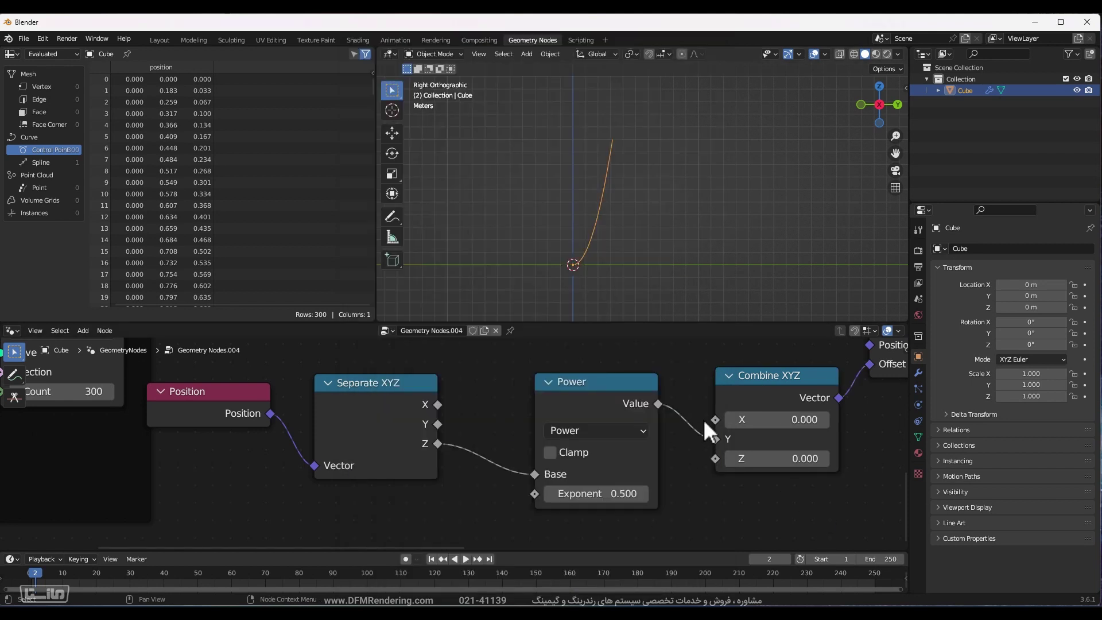
Set the Math node's operation to Sine and the Curve Line's End Z to 30 m.
left_click(599, 432)
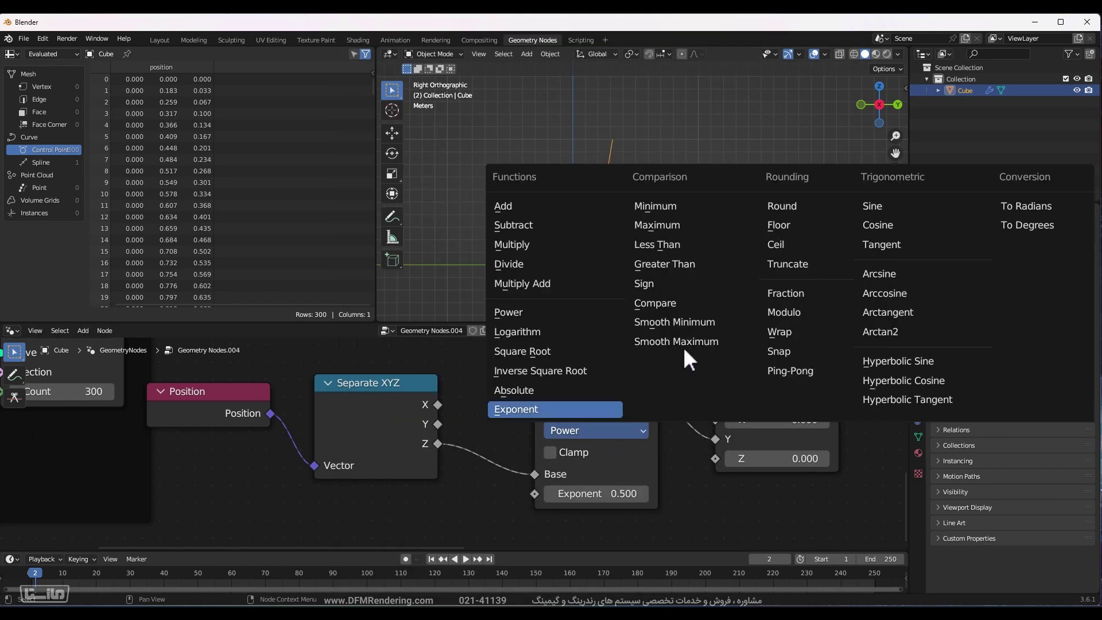
left_click(855, 205)
middle_click_drag(93, 392, 338, 384)
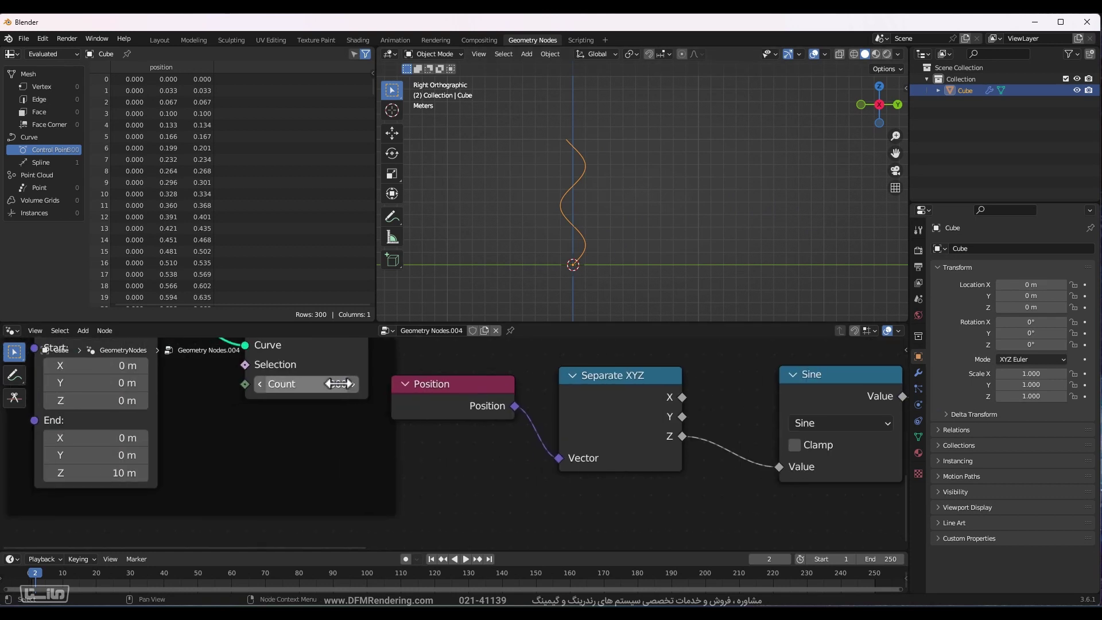
left_click(98, 455)
left_click(100, 476)
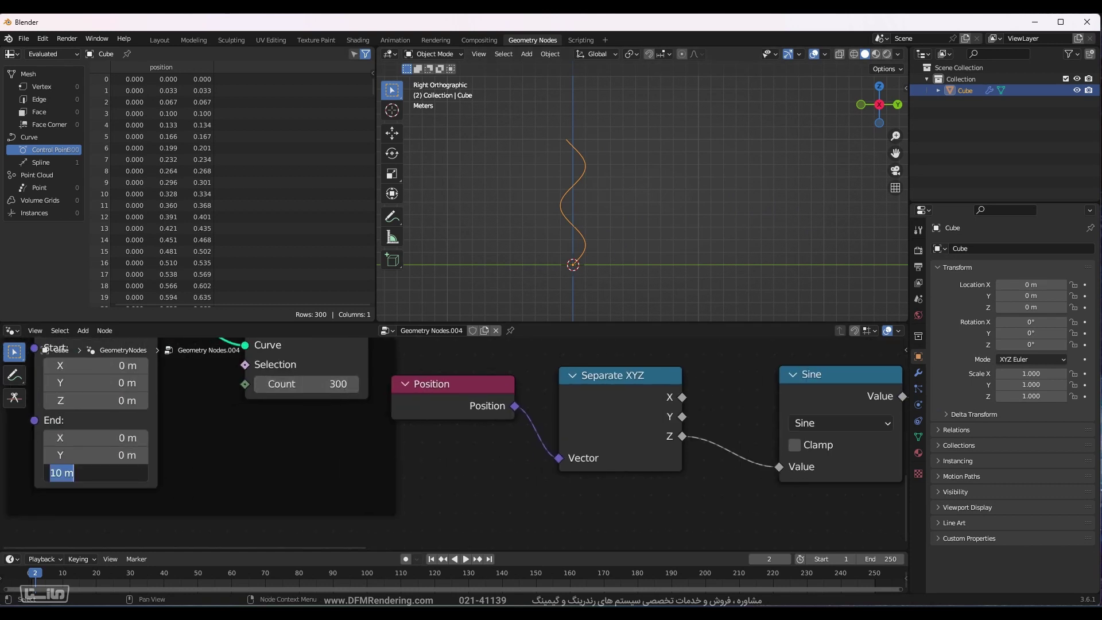
type("30")
key("Return")
middle_click_drag(596, 275, 509, 281, "shift")
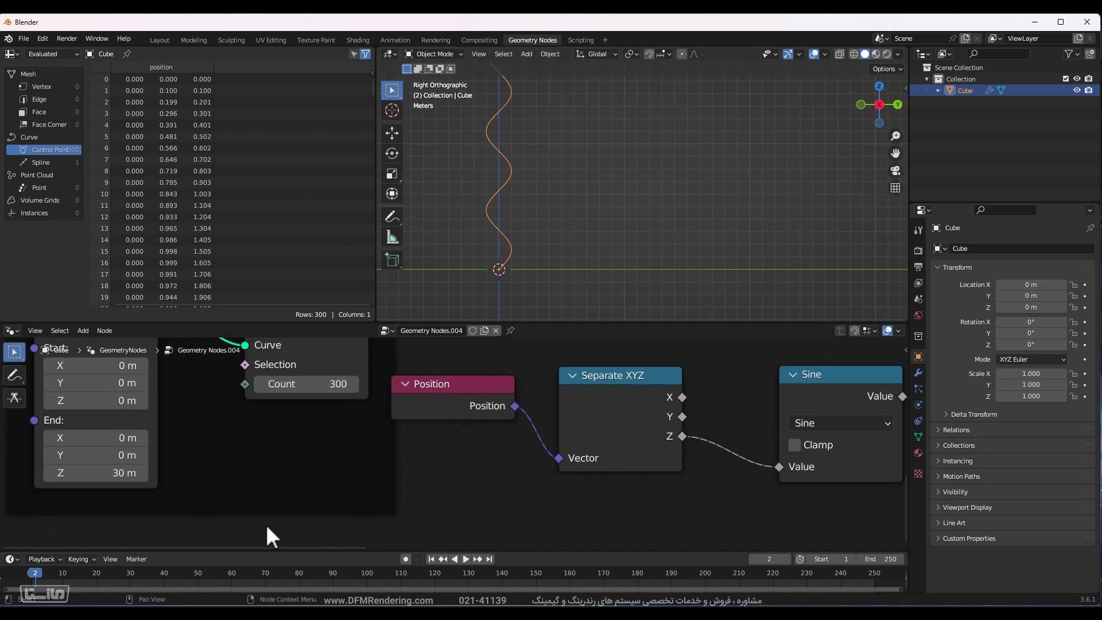
Switch to Mathway again, examine how the basic sine graph differs from the higher-frequency one, and return to Blender.
key("alt+Tab")
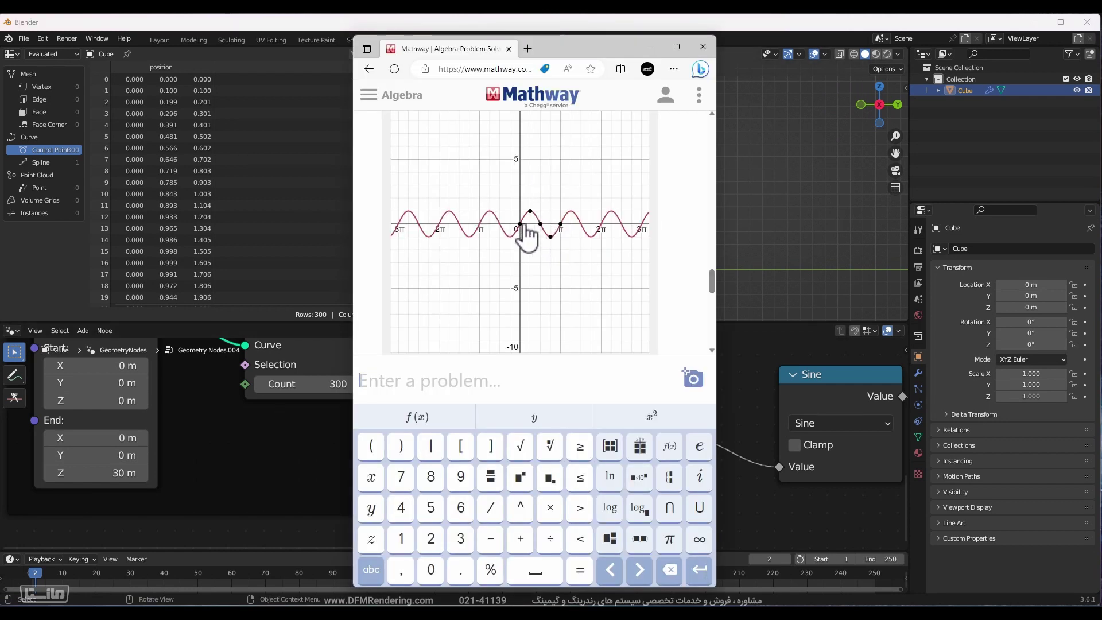
scroll(552, 235, "up", 5)
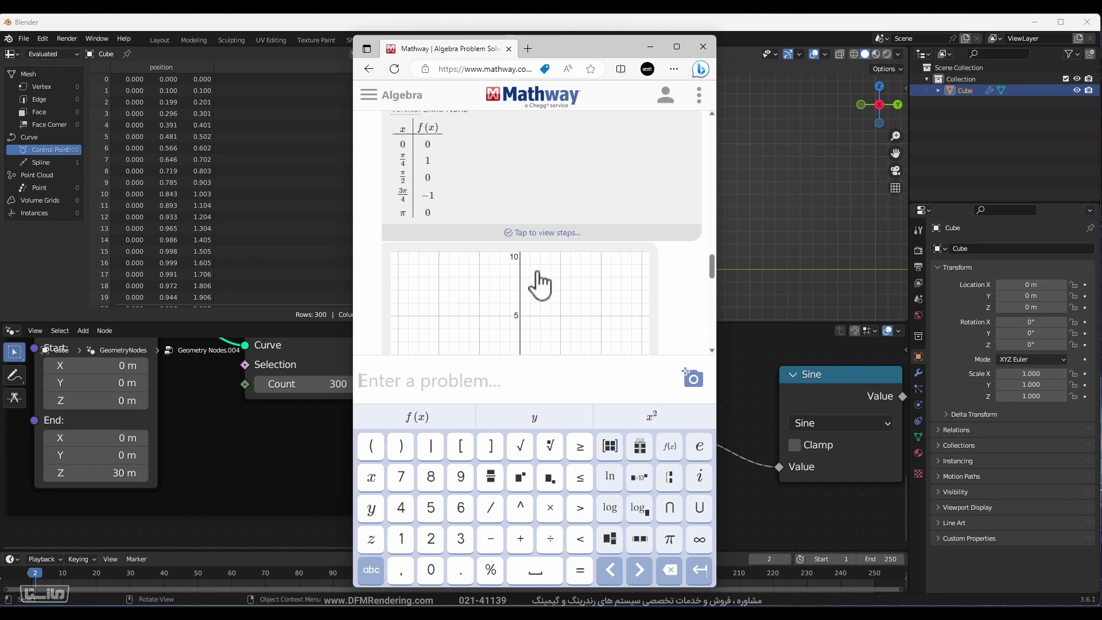
scroll(539, 284, "up", 4)
scroll(536, 259, "down", 7)
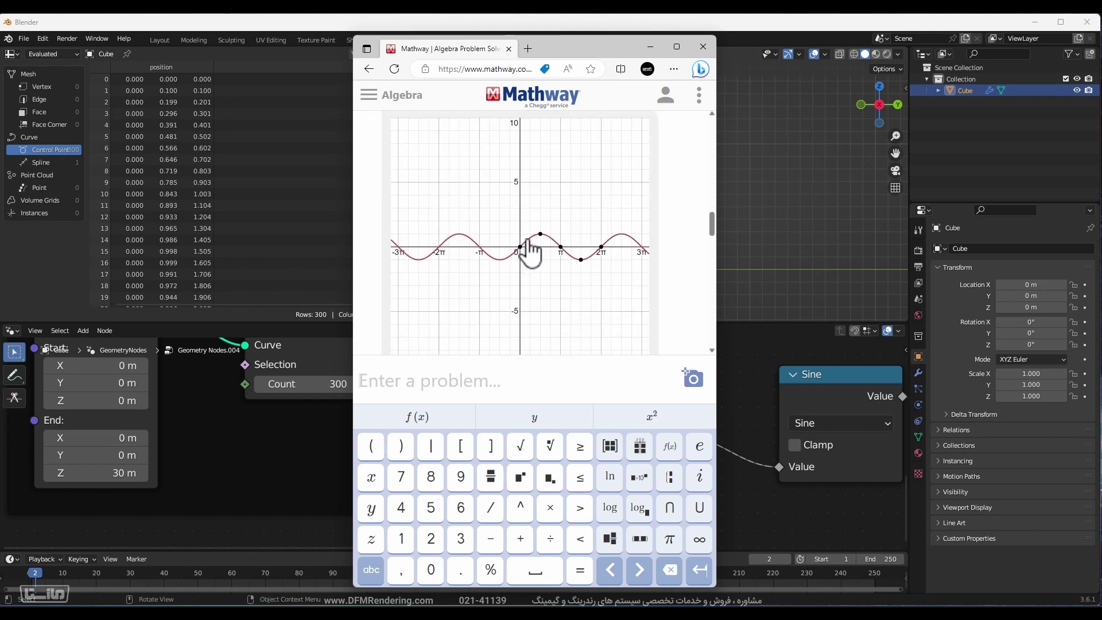
scroll(542, 258, "down", 8)
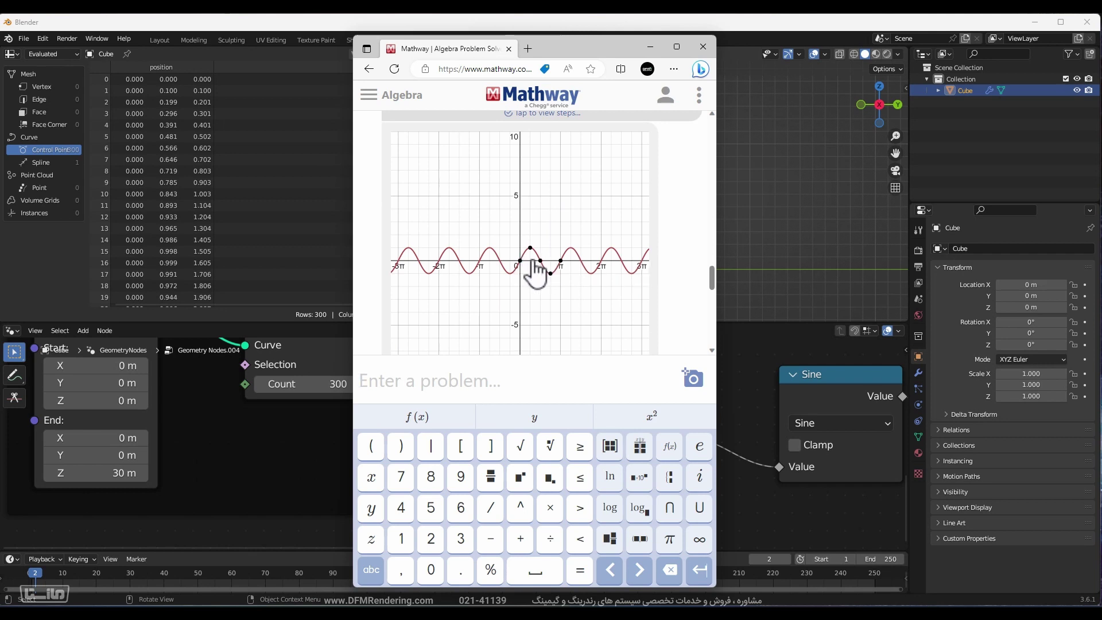
left_click(287, 479)
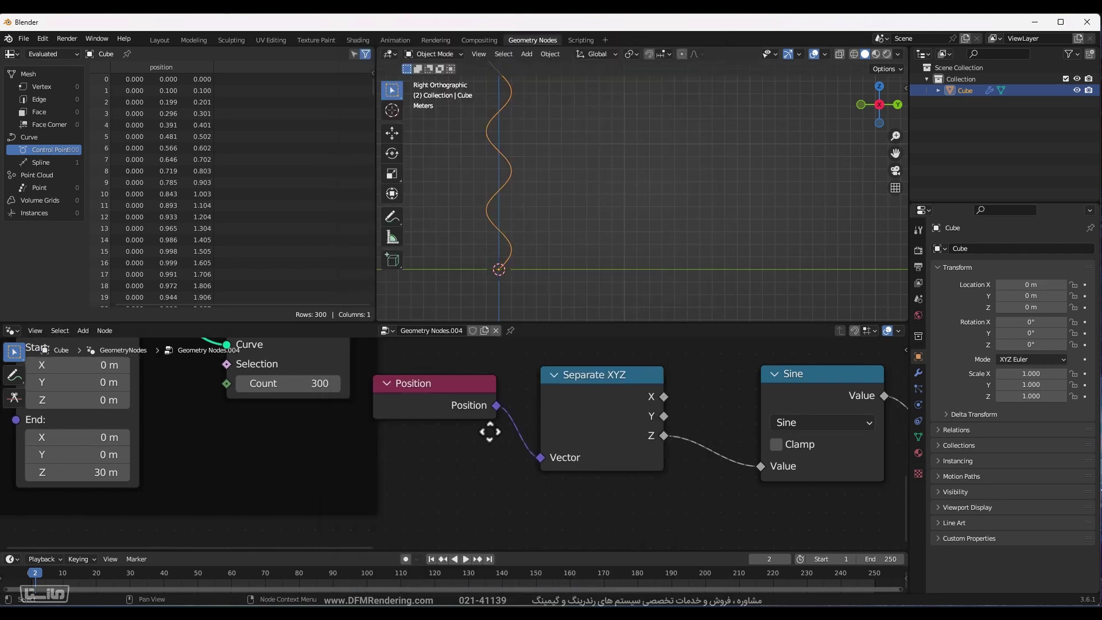
Reposition the Separate XYZ node and move the Sine node close to it, leaving space before Combine XYZ.
middle_click_drag(490, 431, 158, 443)
left_click_drag(291, 384, 265, 382)
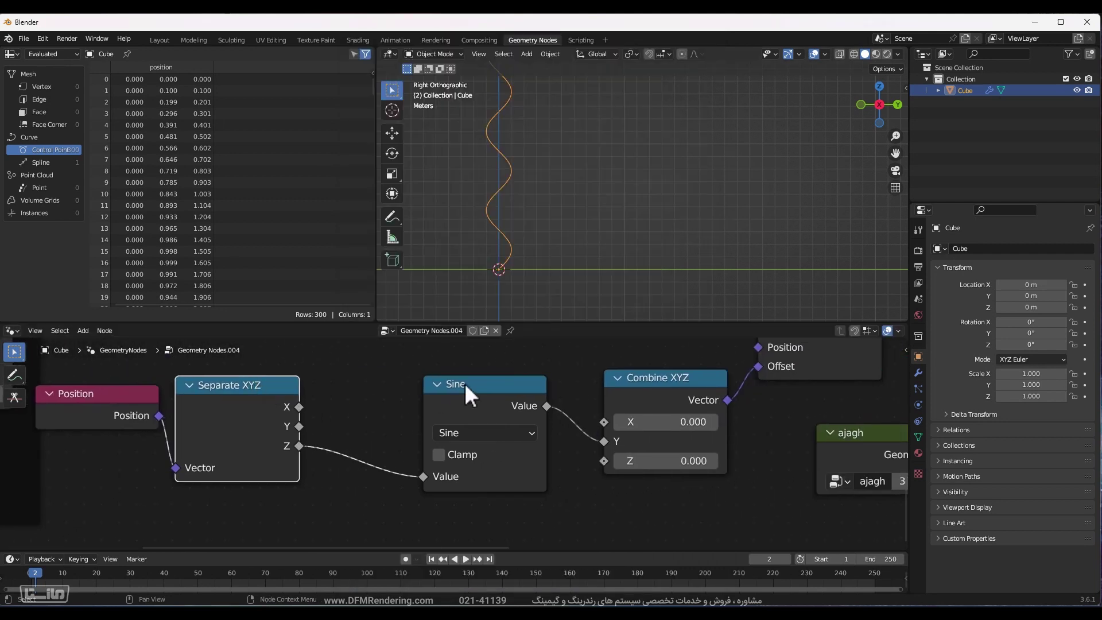
left_click_drag(463, 384, 361, 381)
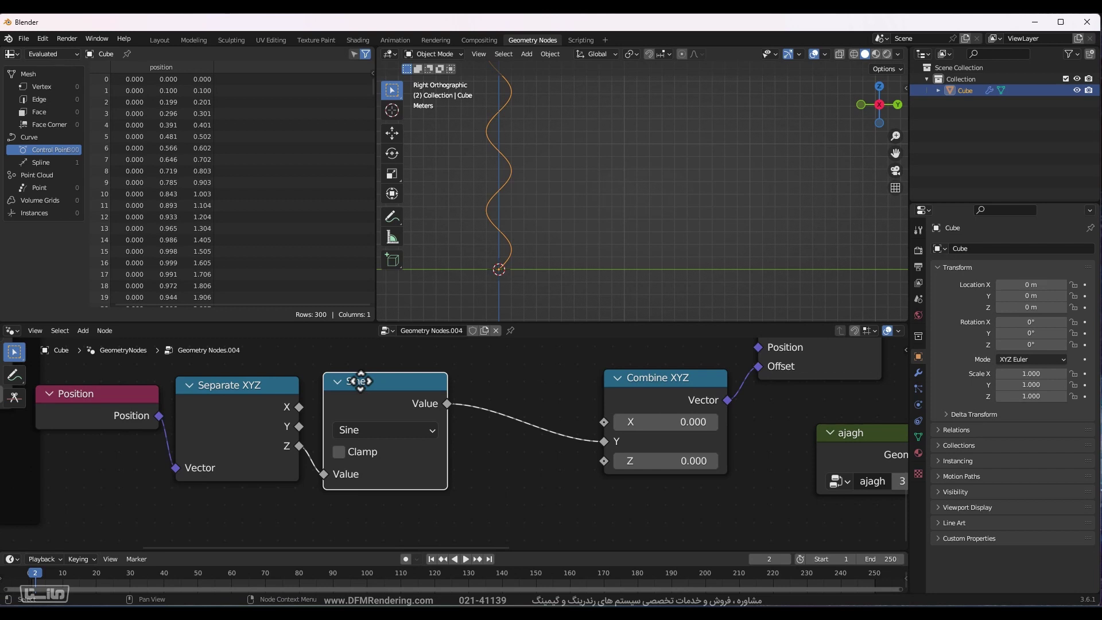
Switch to the Mathway browser window and graph sin(x)·2.
key("alt+Tab")
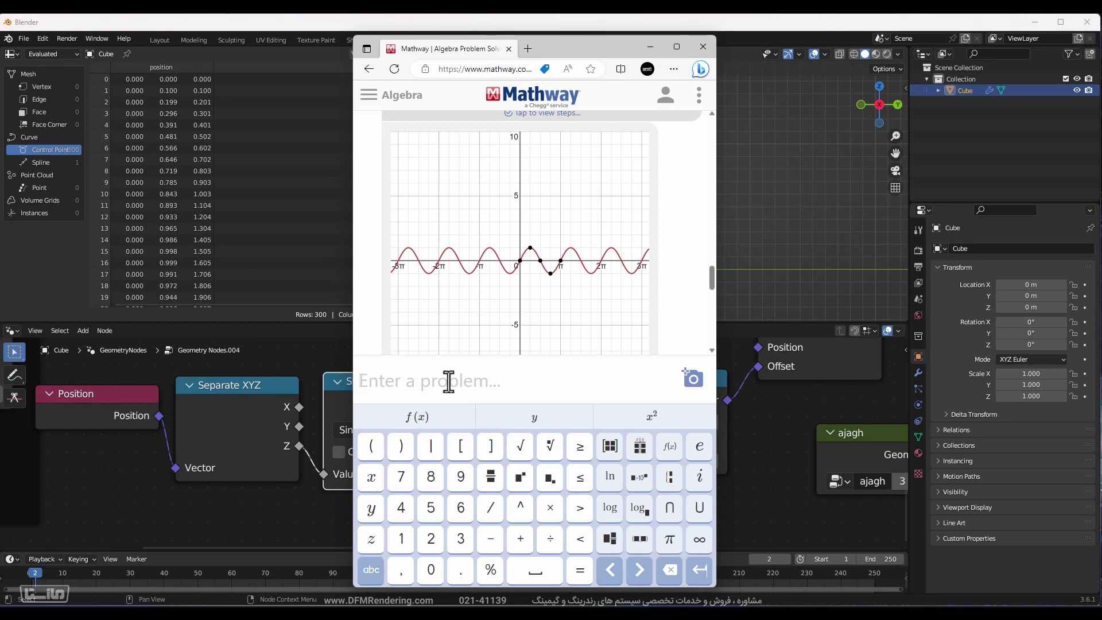
type("sin(x")
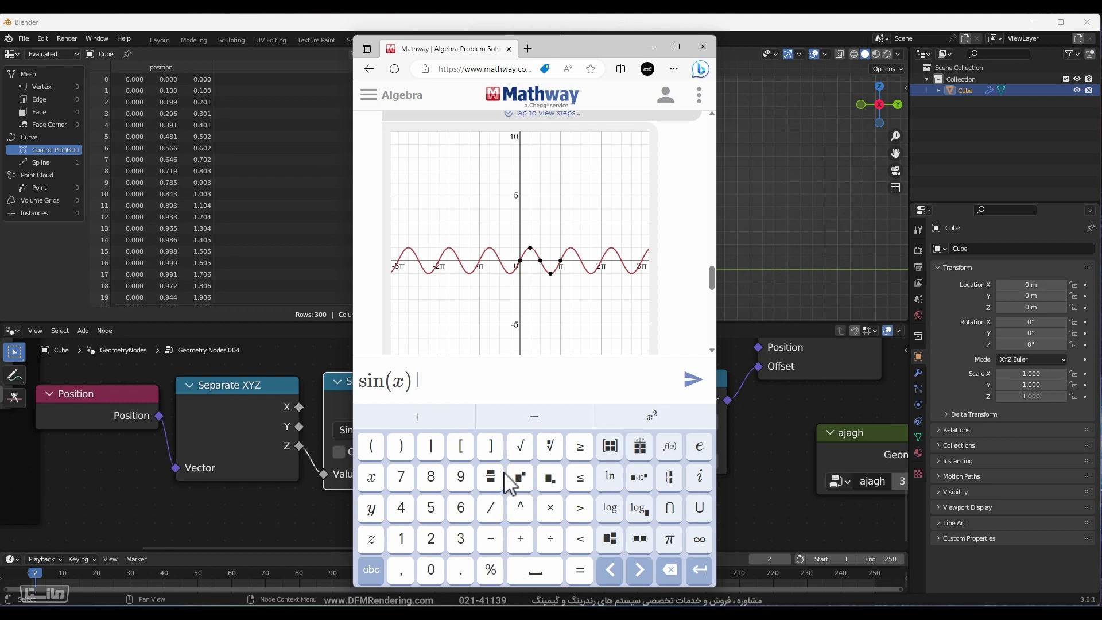
left_click(551, 509)
left_click(432, 540)
left_click(692, 381)
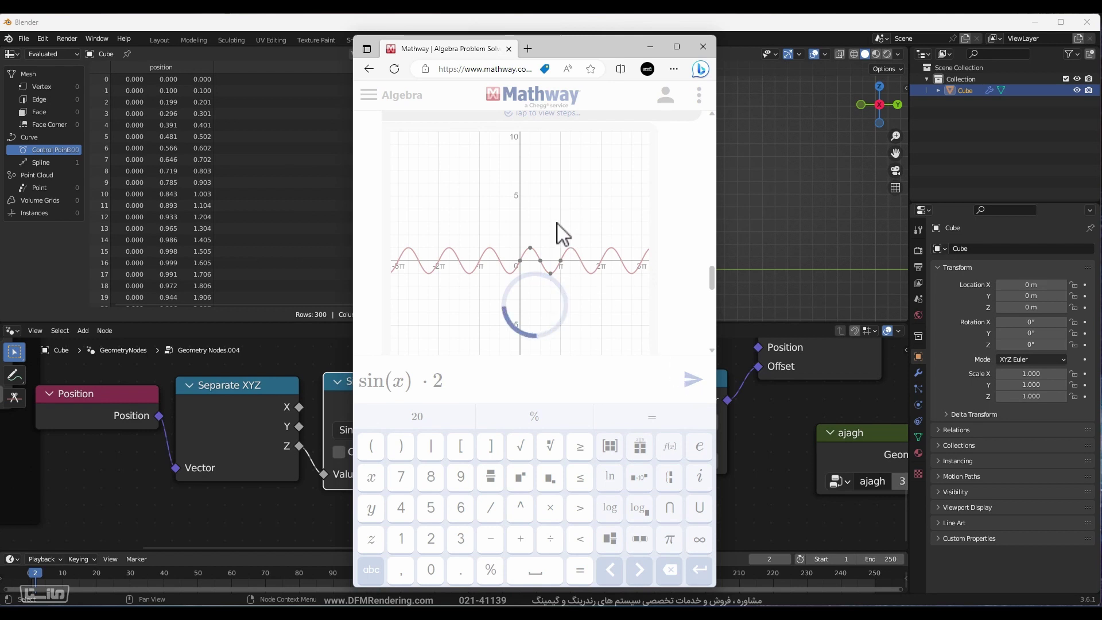
left_click(435, 265)
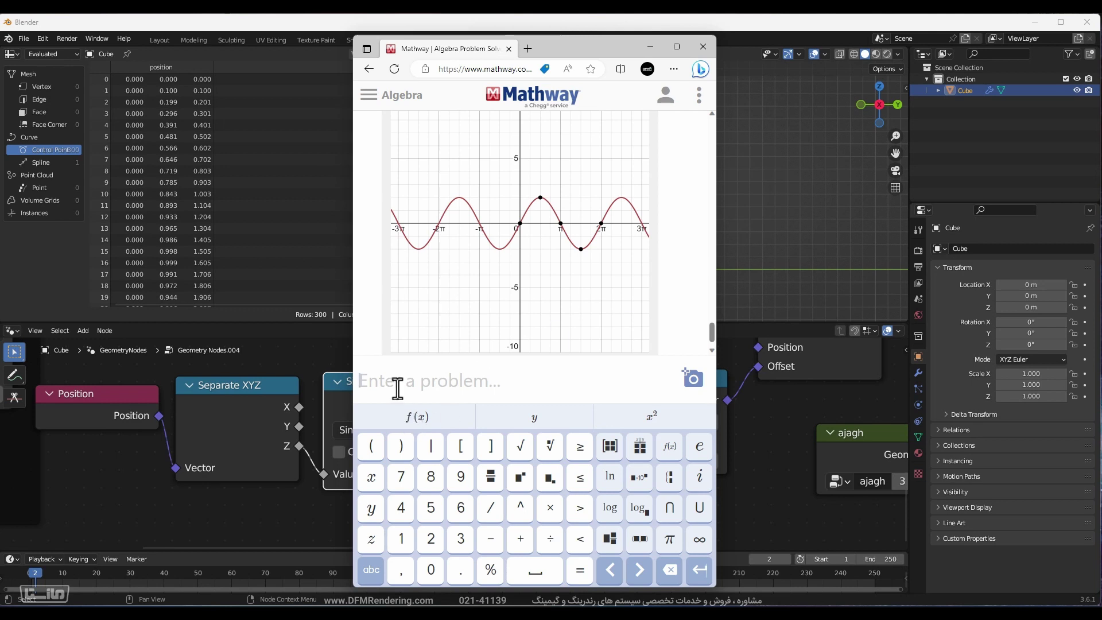
Graph sin(2x) in Mathway and compare its wave with the previous graph.
type("sin")
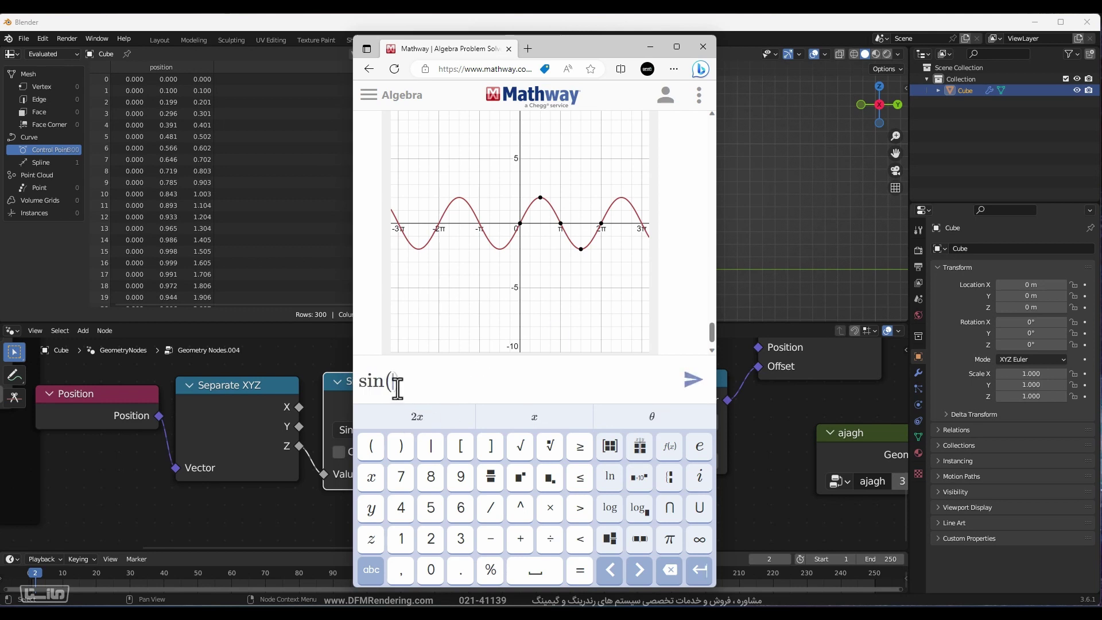
type("(2x")
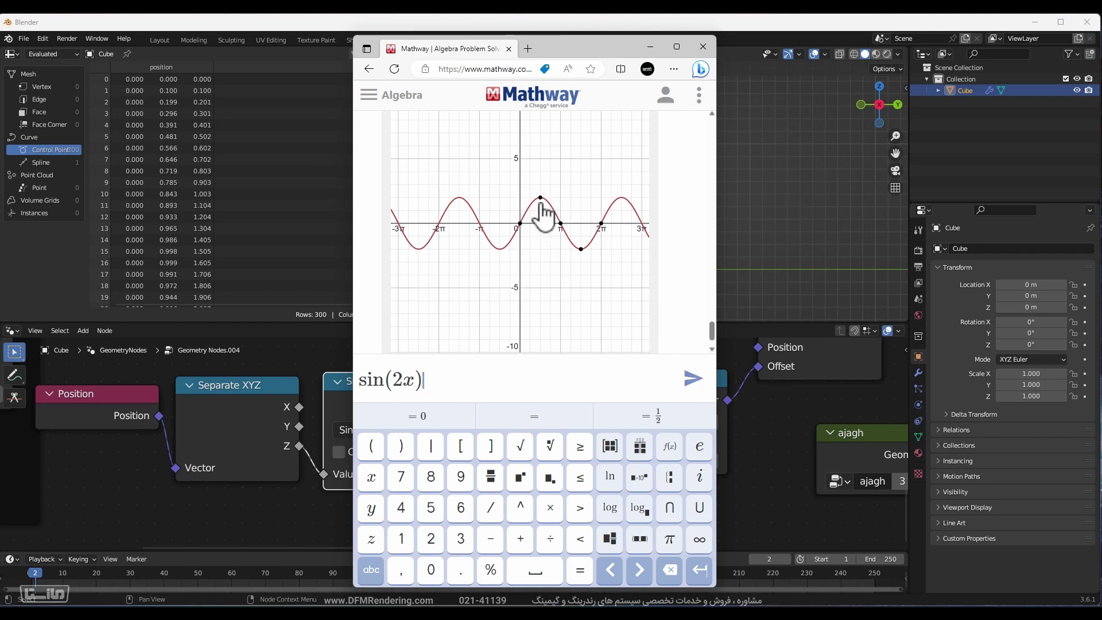
left_click(694, 379)
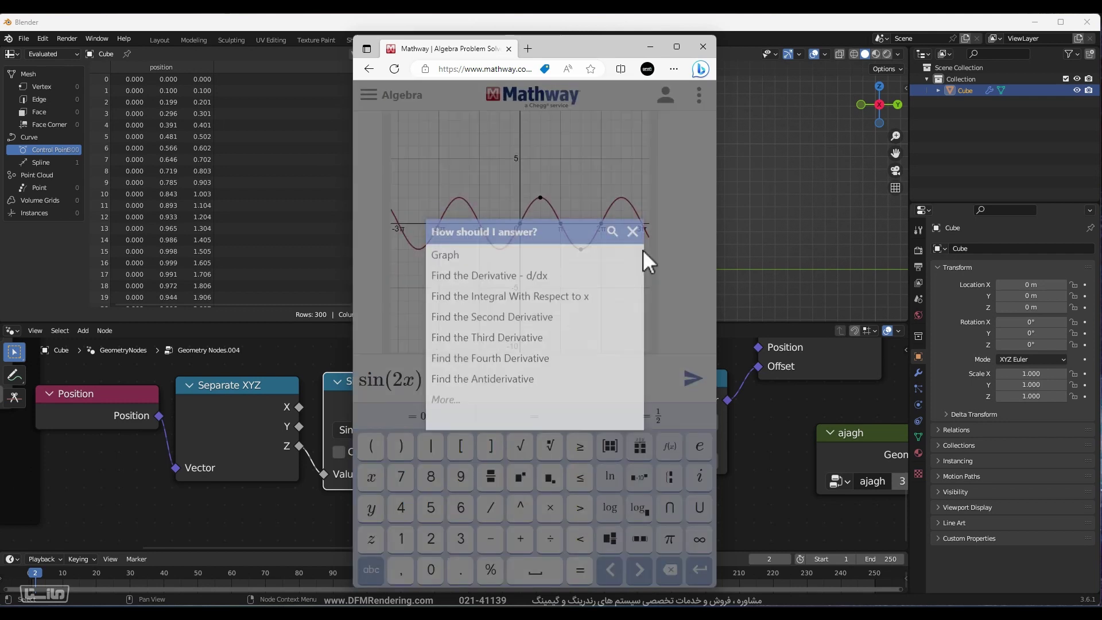
left_click(569, 265)
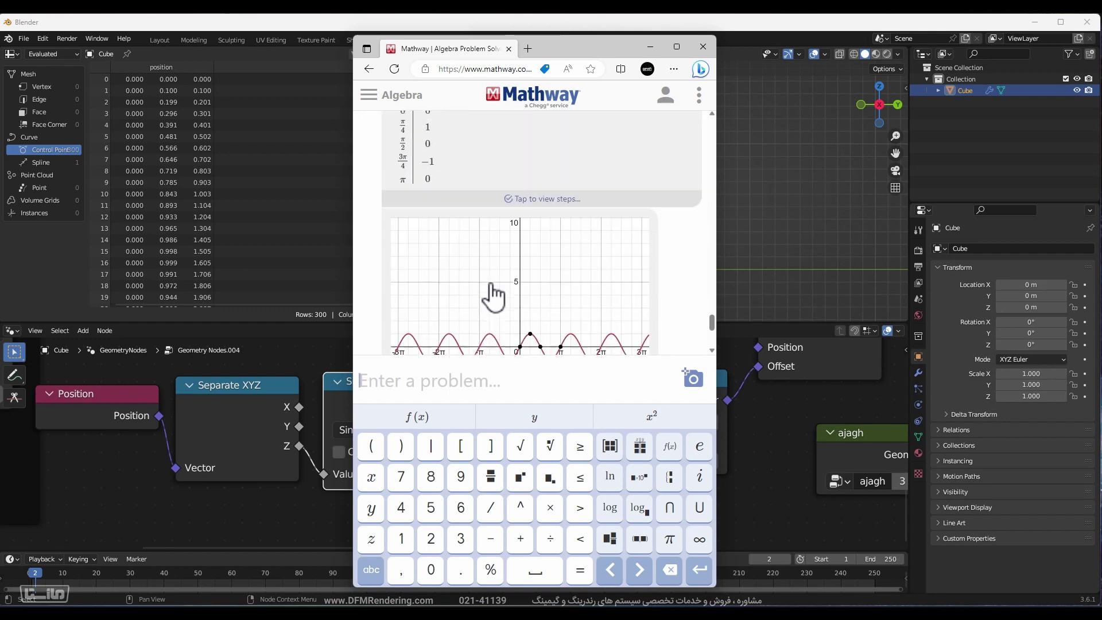
scroll(505, 281, "up", 1)
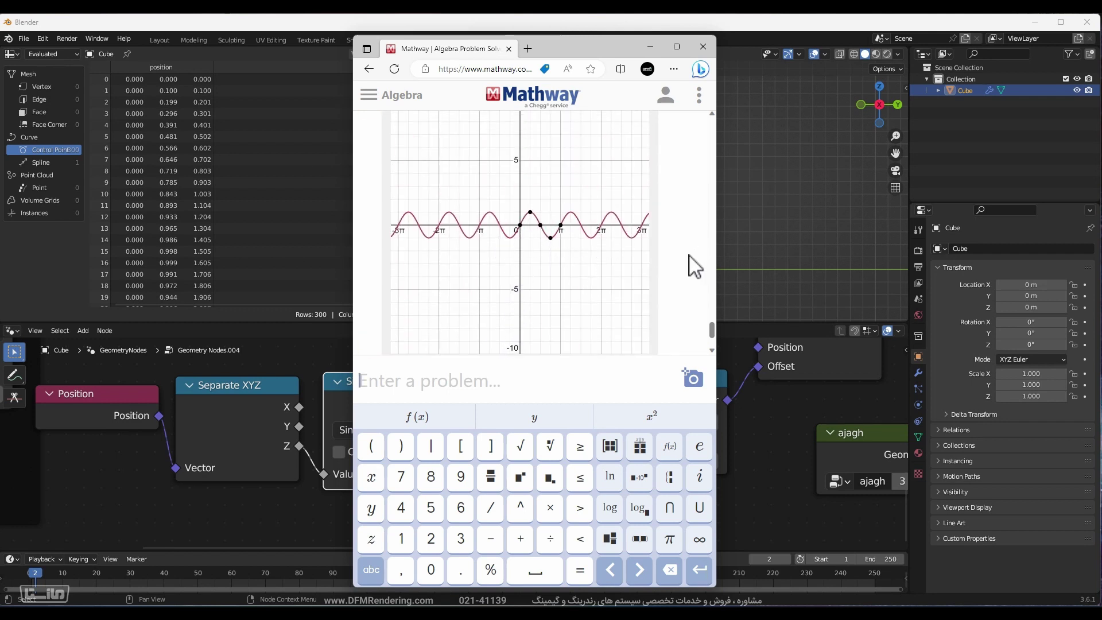
Graph sin(5x) in Mathway.
type("sin(5x")
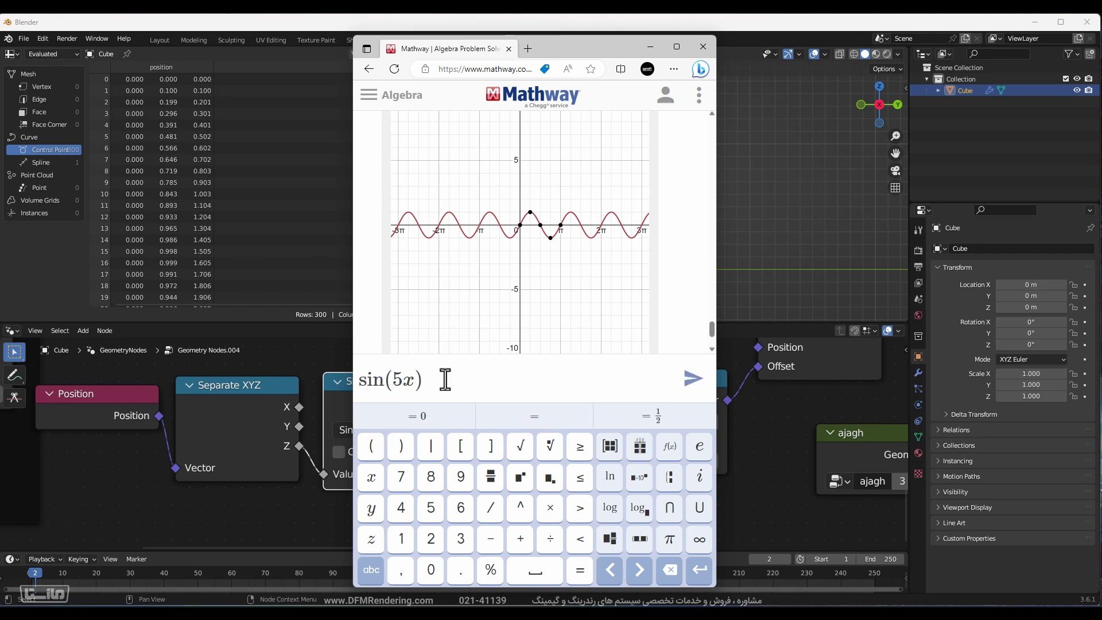
left_click(692, 383)
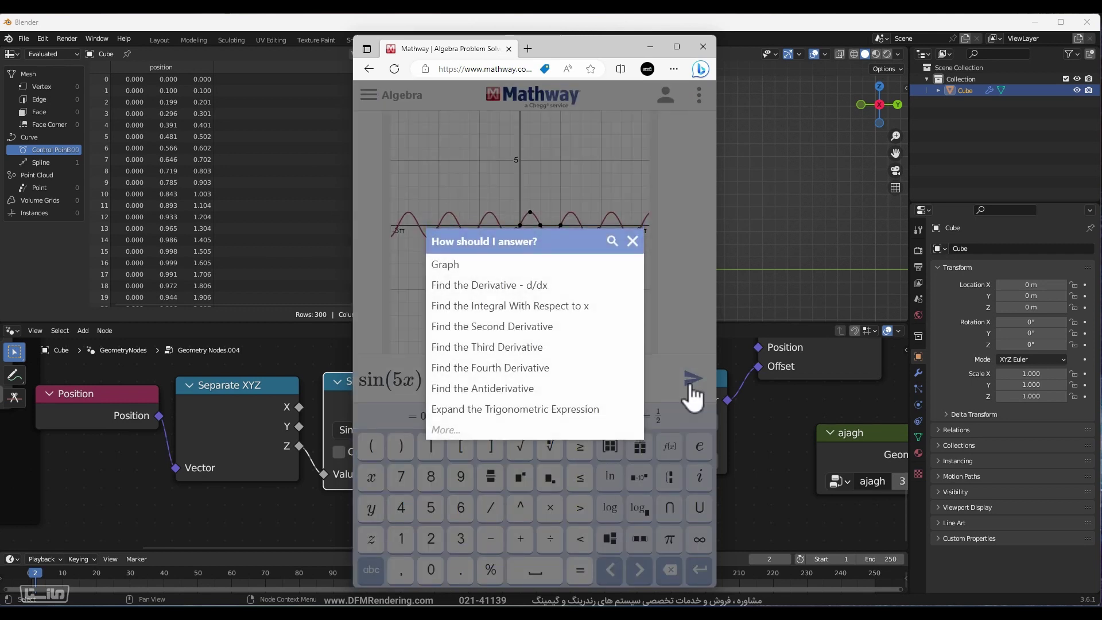
left_click(513, 270)
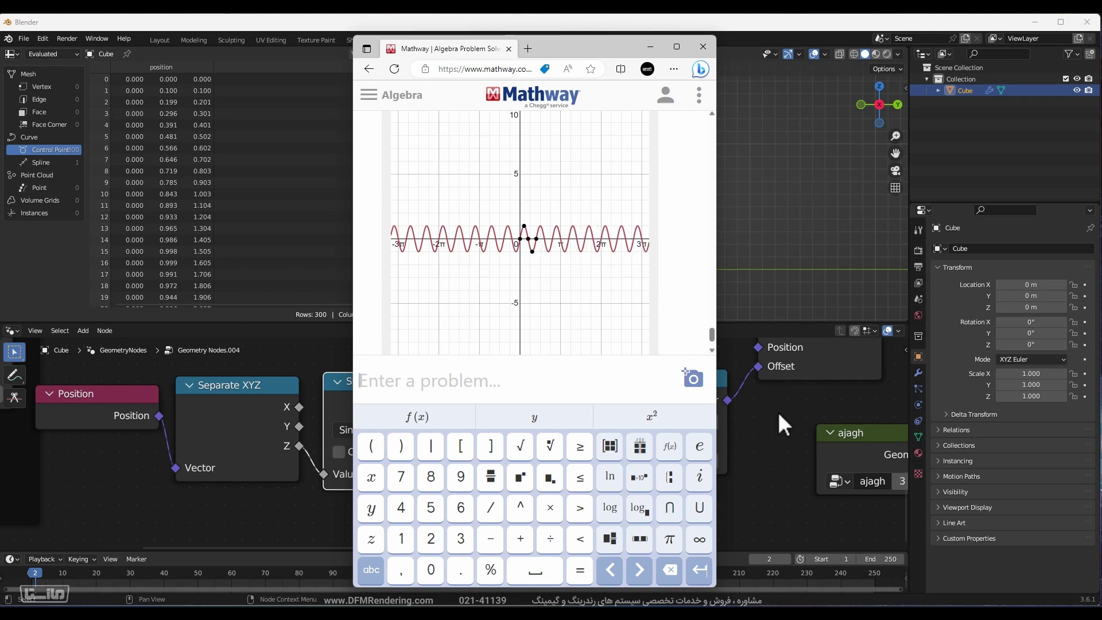
Return to Blender, duplicate the Sine node onto its link to Combine XYZ, and set the copy to Multiply with value 5.000.
left_click(783, 433)
left_click_drag(390, 381, 396, 385)
key("shift+a")
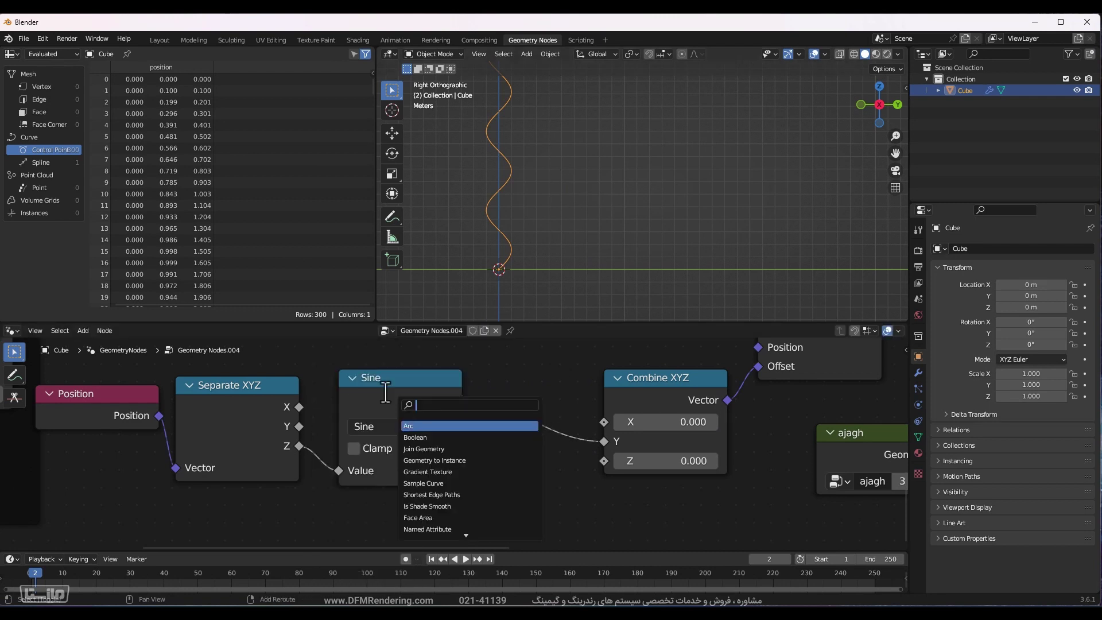
key("Escape")
key("shift+d")
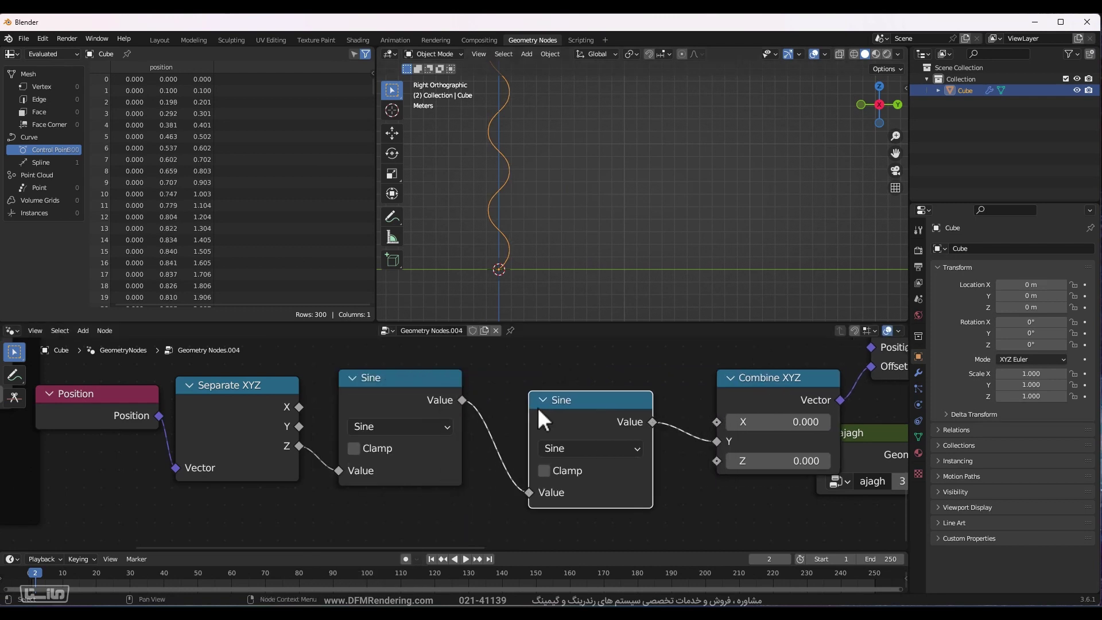
left_click(545, 414)
left_click(581, 450)
left_click(523, 262)
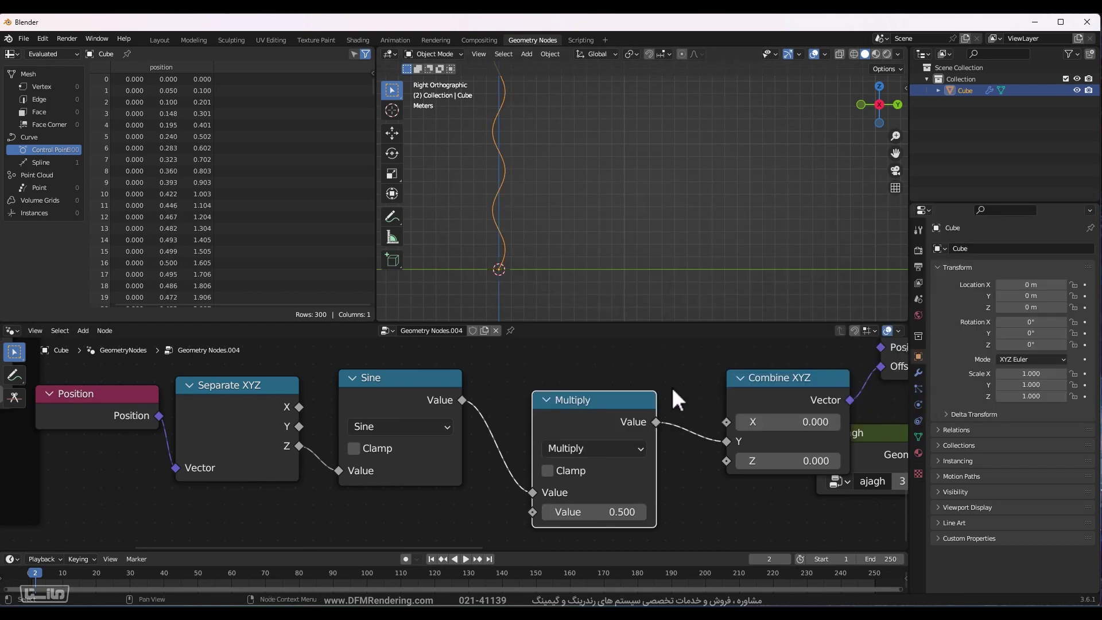
left_click(594, 511)
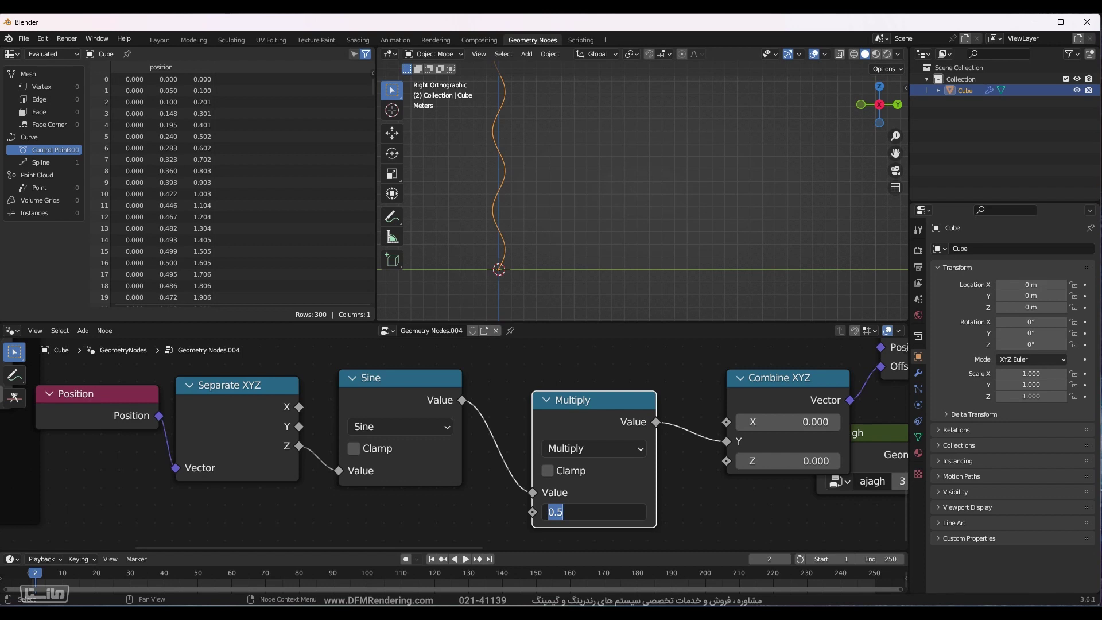
key("Return")
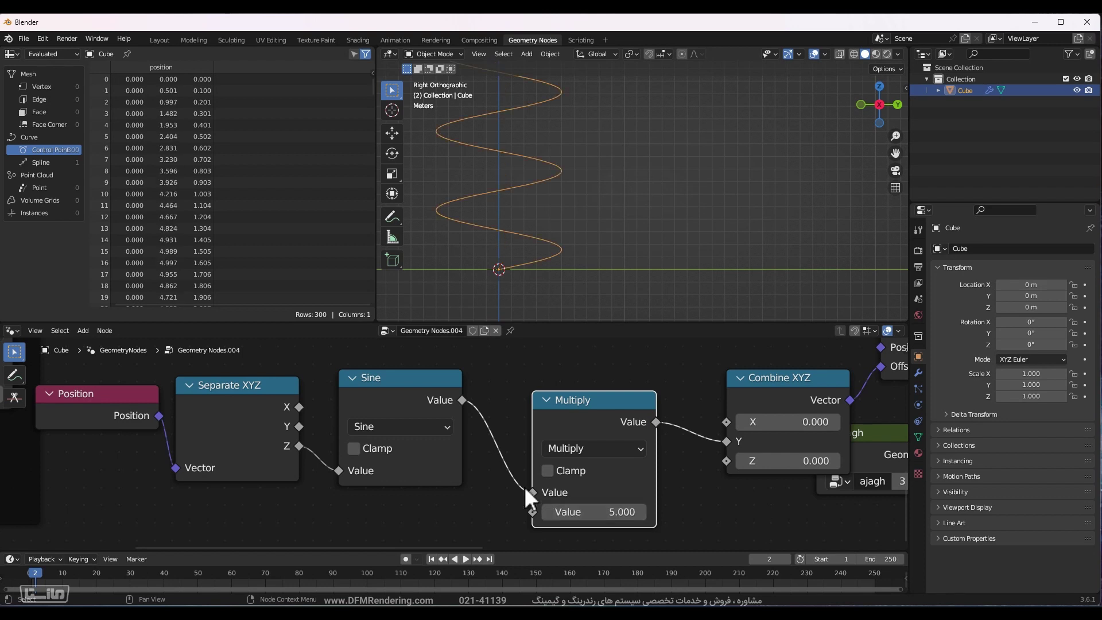
Make room before the Sine node and insert a duplicate of the Multiply node between Separate XYZ and Sine.
middle_click_drag(683, 397, 779, 379)
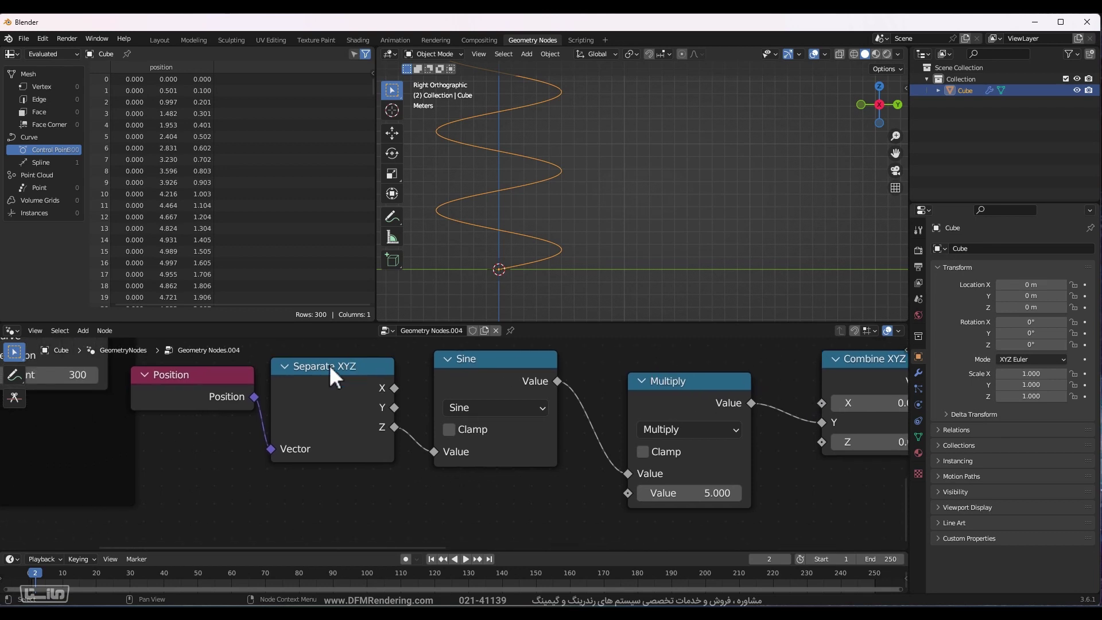
left_click_drag(645, 401, 694, 396)
left_click_drag(507, 367, 608, 363)
left_click(732, 394)
key("shift+d")
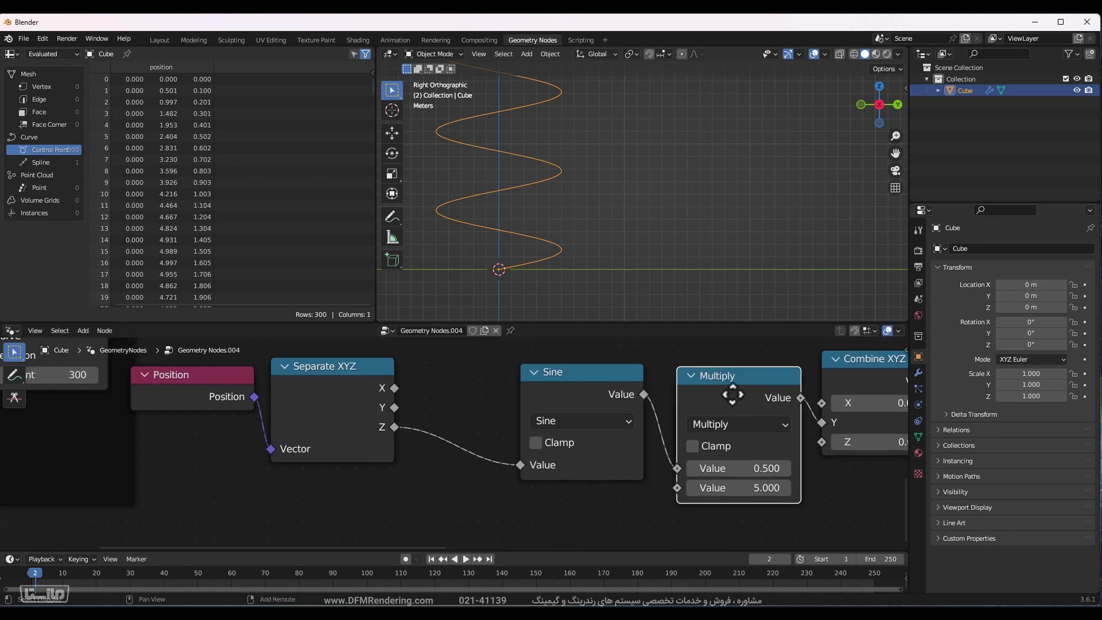
left_click(469, 394)
scroll(598, 436, "right", 5)
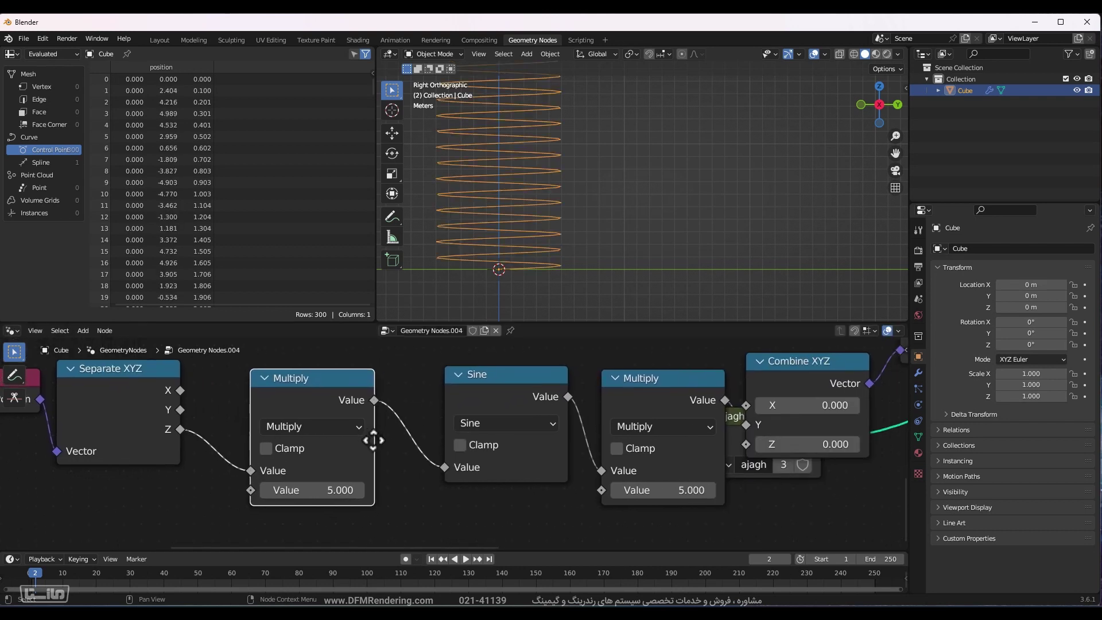
Mute the Multiply node after Sine and reframe the viewport on the curve.
left_click(613, 426)
left_click(647, 384)
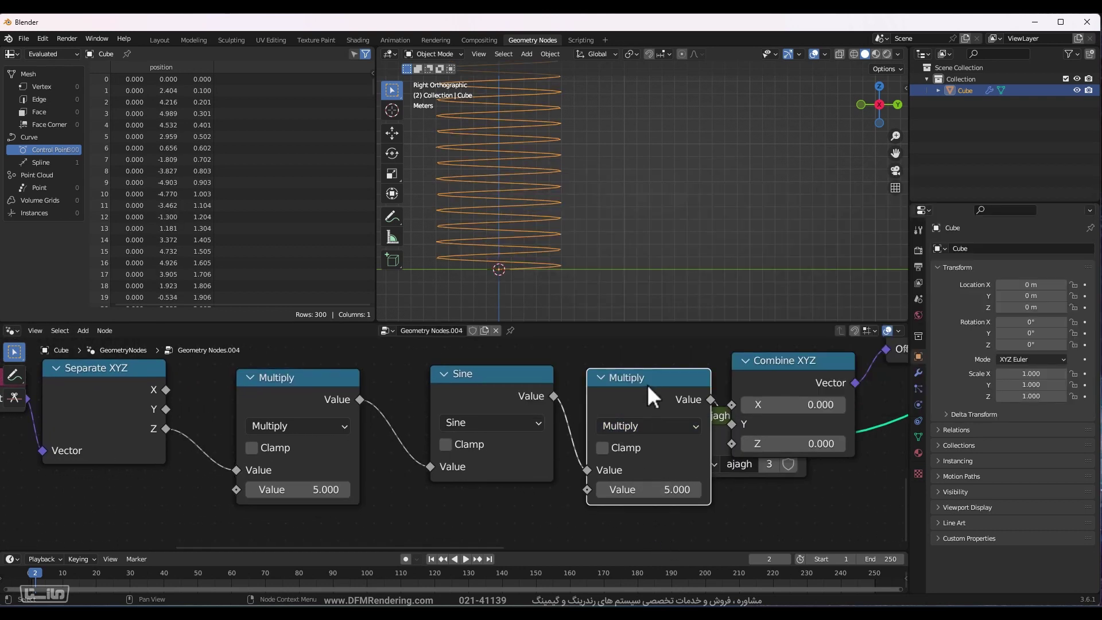
key("m")
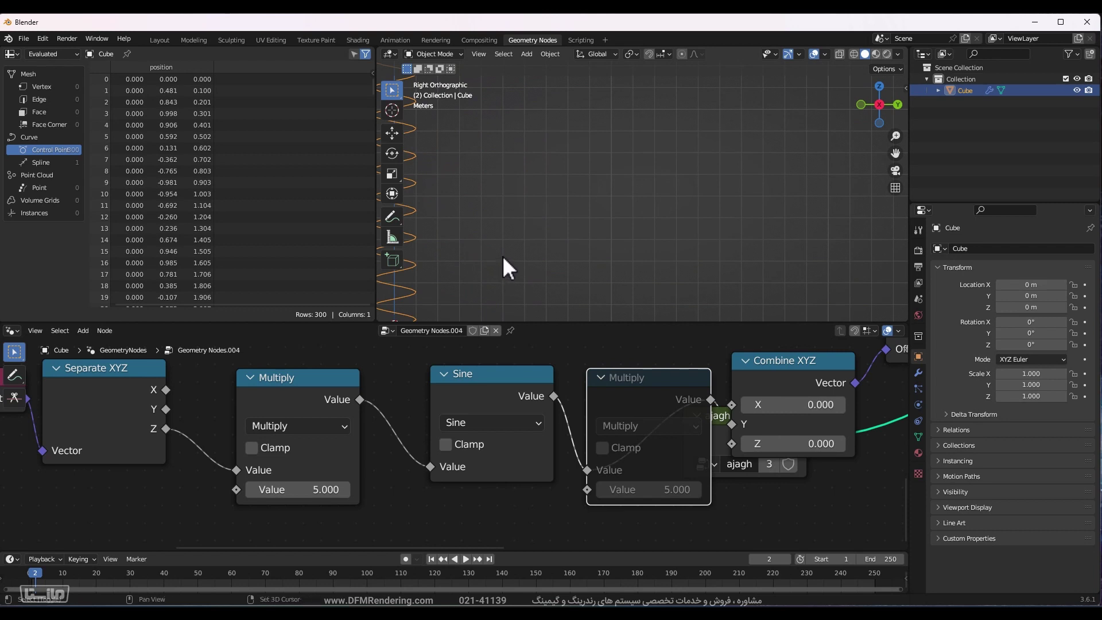
key("KP_Decimal")
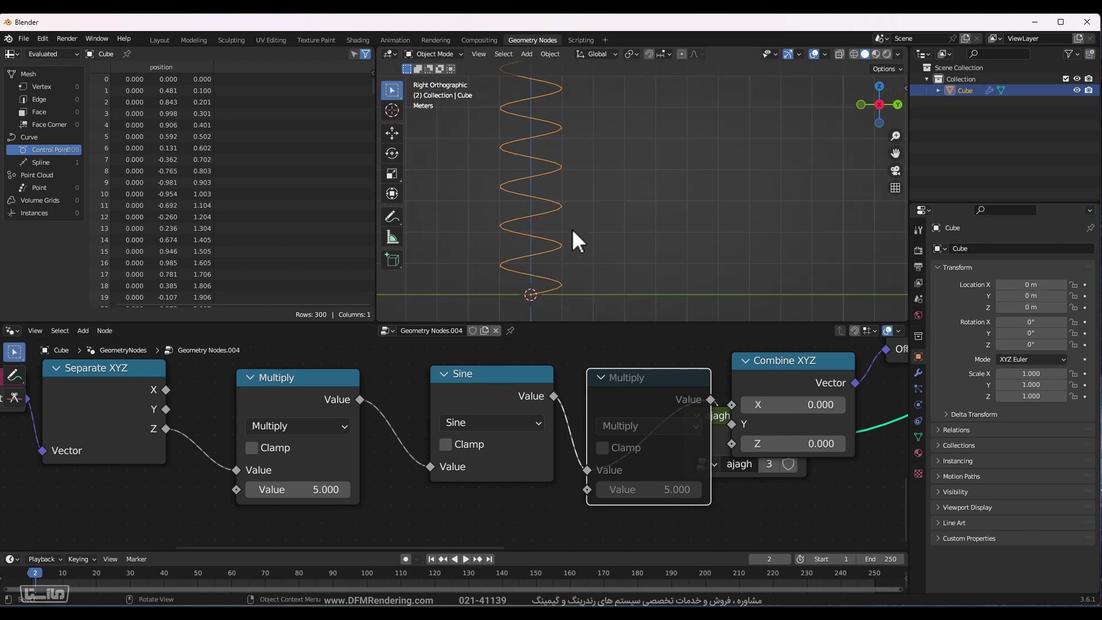
scroll(201, 414, "left", 3, "ctrl")
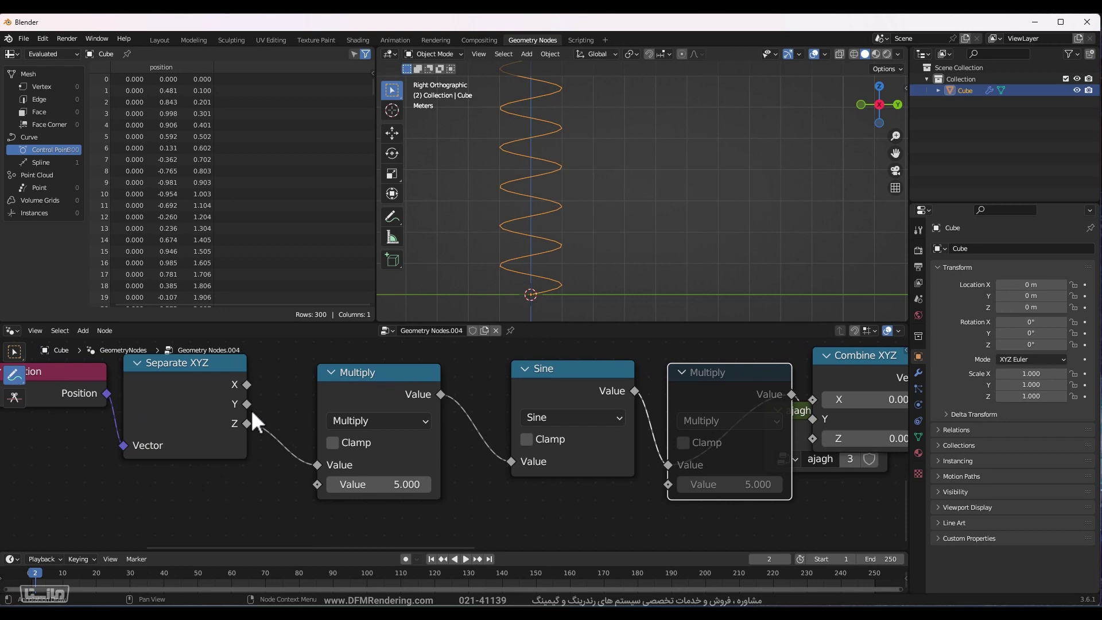
Switch to Mathway, look at the sin(5x) expression and its graph, and return to Blender.
key("alt+Tab")
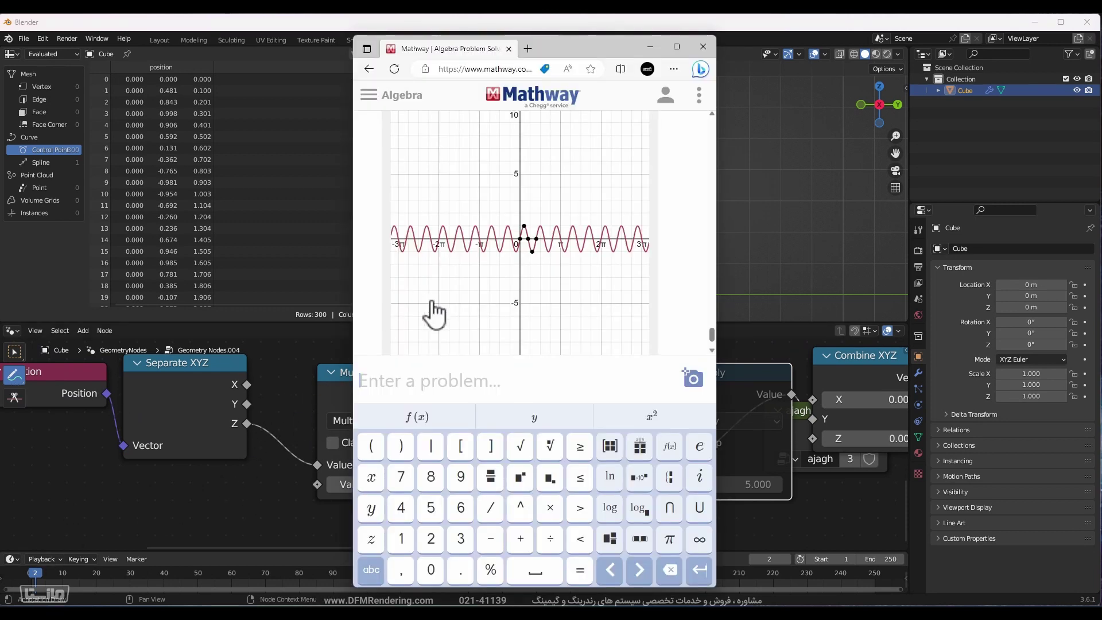
scroll(517, 307, "up", 10)
scroll(509, 269, "up", 1)
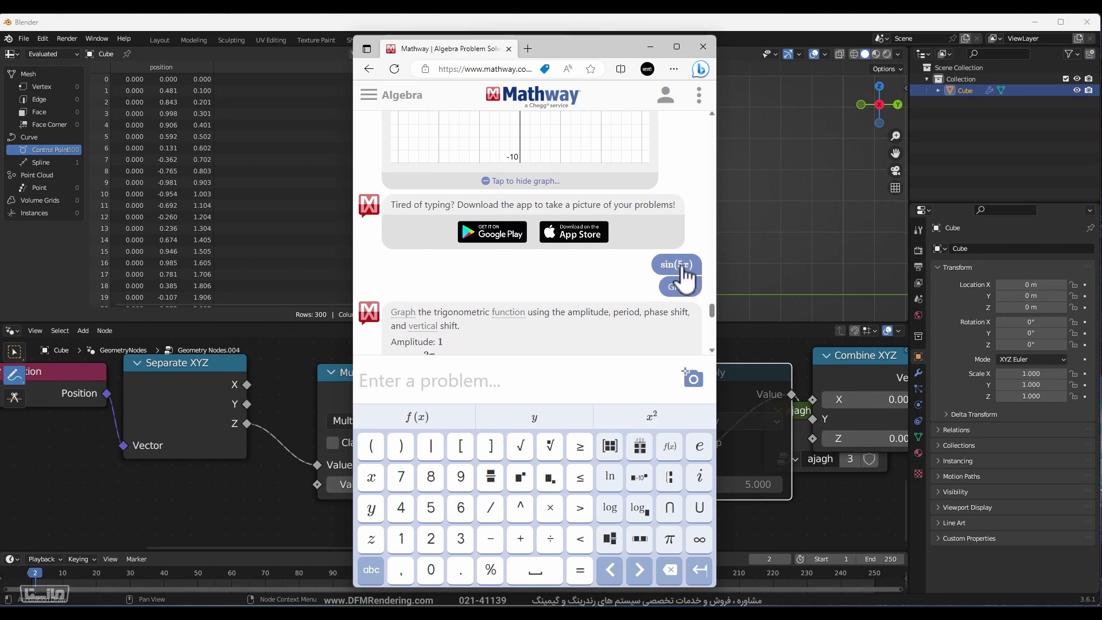
key("alt+Tab")
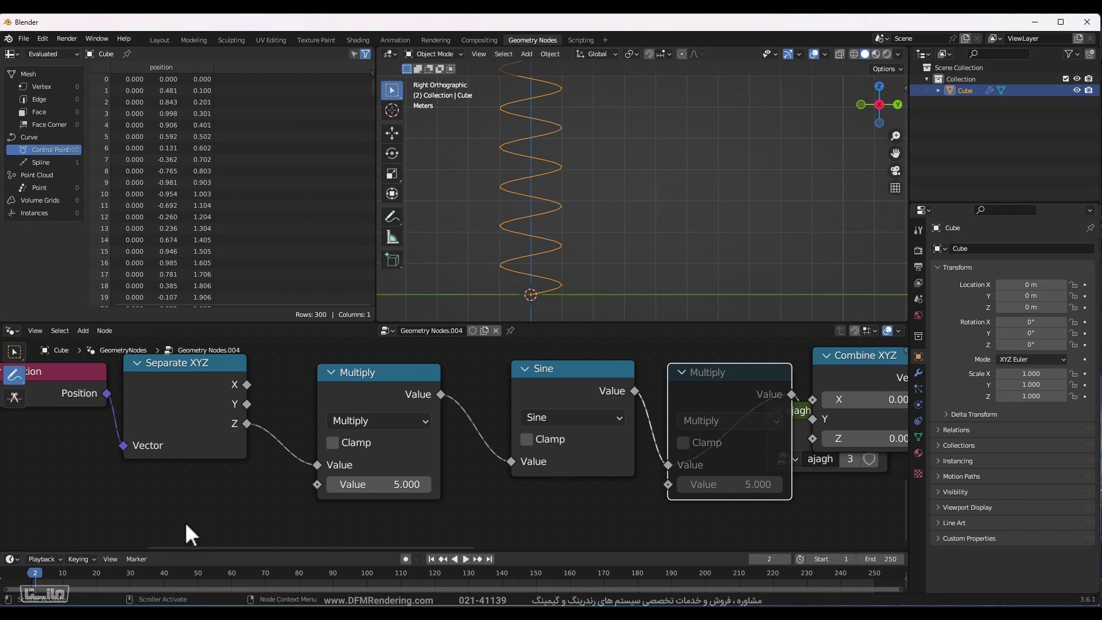
Annotate the node chain around Sine with freehand lines, circle the Multiply node before it, write "5x" below, and return to the selection tool.
mouse_move(172, 468)
left_mouse_down()
mouse_move(522, 504)
mouse_move(509, 500)
mouse_move(585, 502)
mouse_move(554, 485)
mouse_move(861, 499)
left_mouse_up()
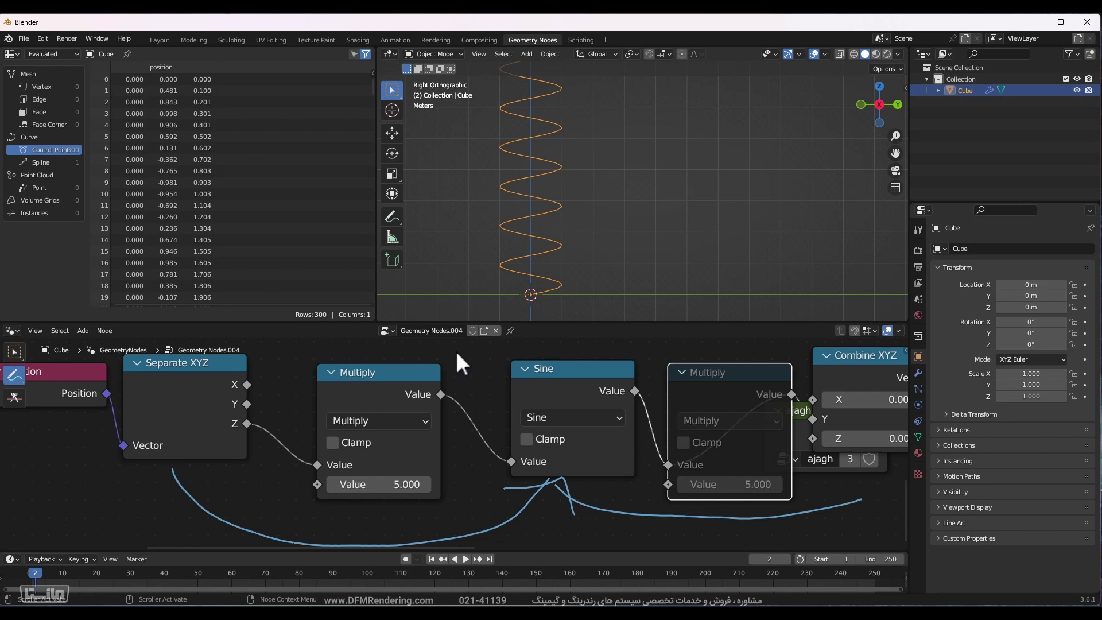
mouse_move(424, 344)
left_mouse_down()
mouse_move(314, 481)
mouse_move(466, 346)
mouse_move(402, 346)
left_mouse_up()
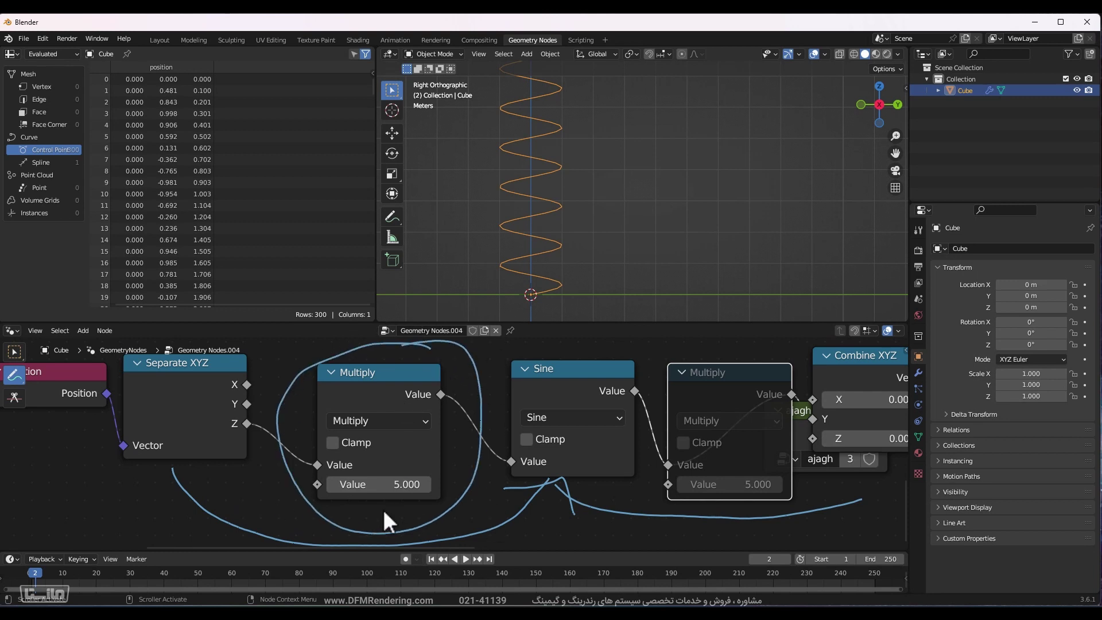
scroll(449, 497, "down", 1)
scroll(415, 511, "down", 1)
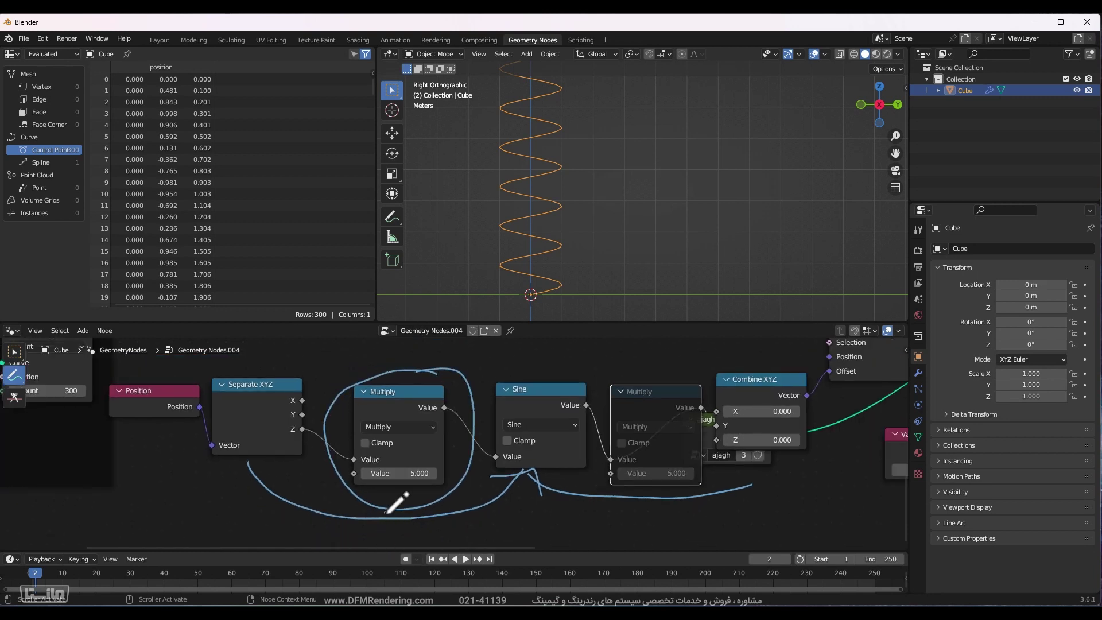
mouse_move(382, 514)
left_mouse_down()
mouse_move(417, 501)
mouse_move(420, 533)
left_mouse_up()
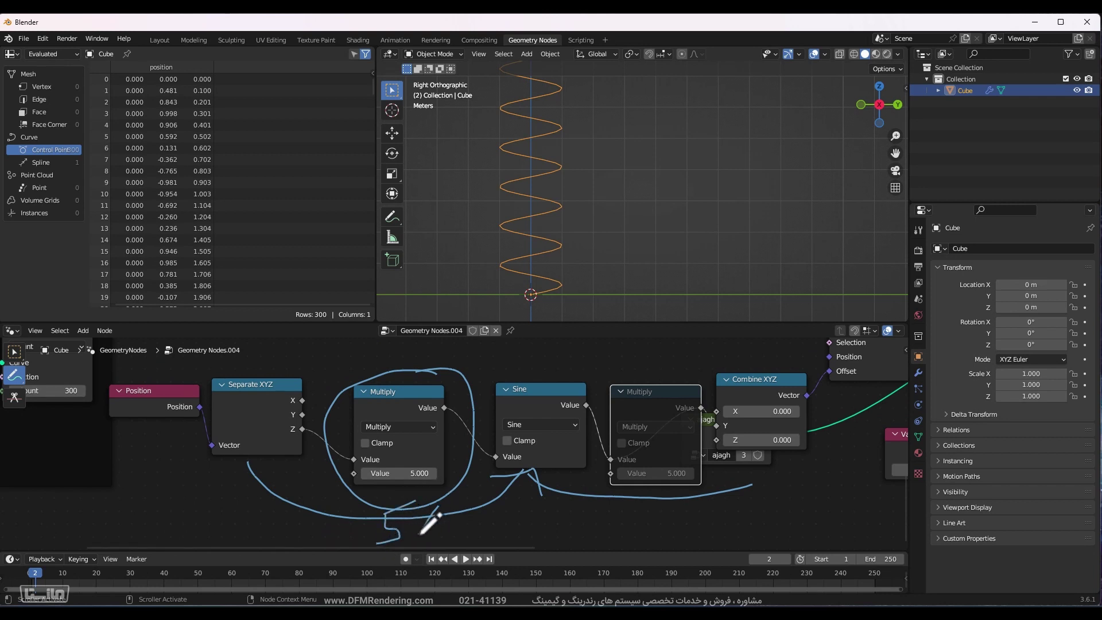
middle_click_drag(539, 390, 397, 372)
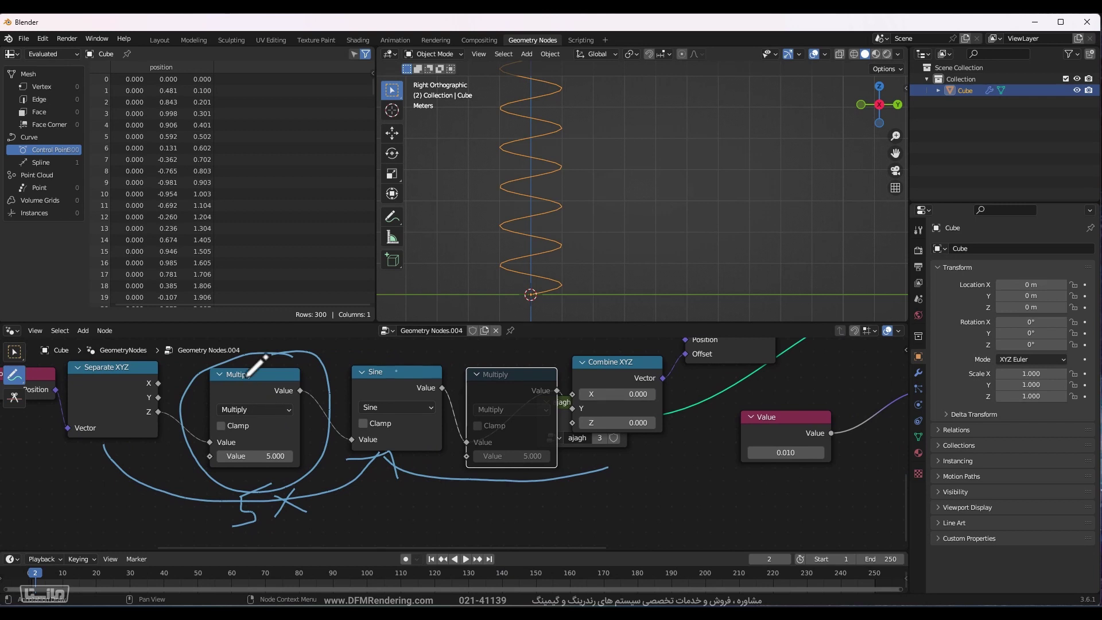
key("m")
key("m")
left_click(10, 353)
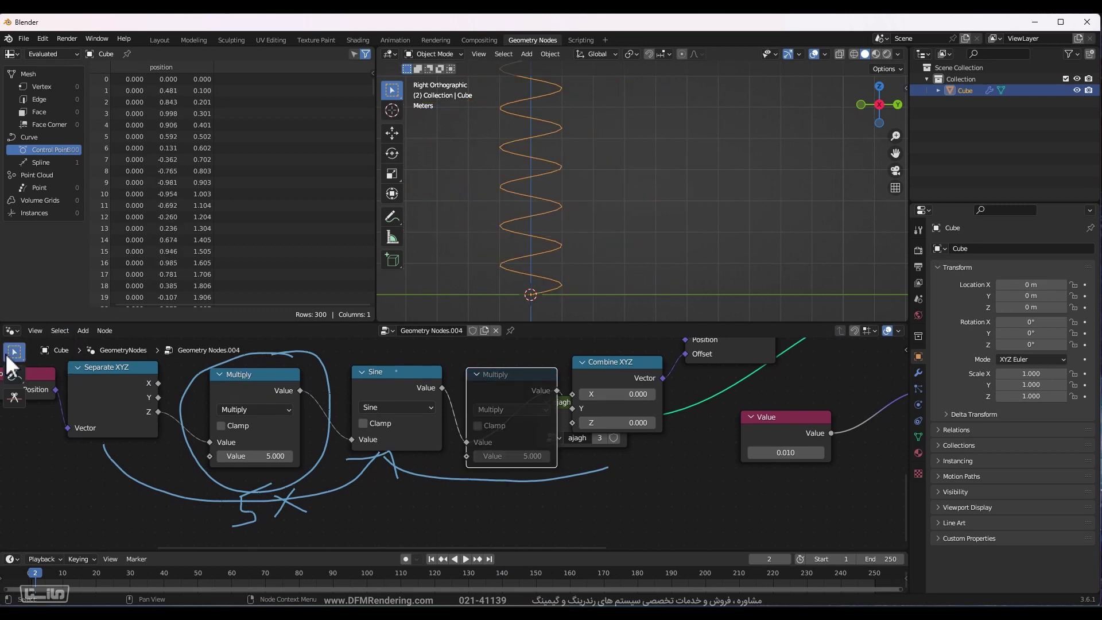
Mute the Multiply node before Sine and unmute the Multiply node after it.
key("m")
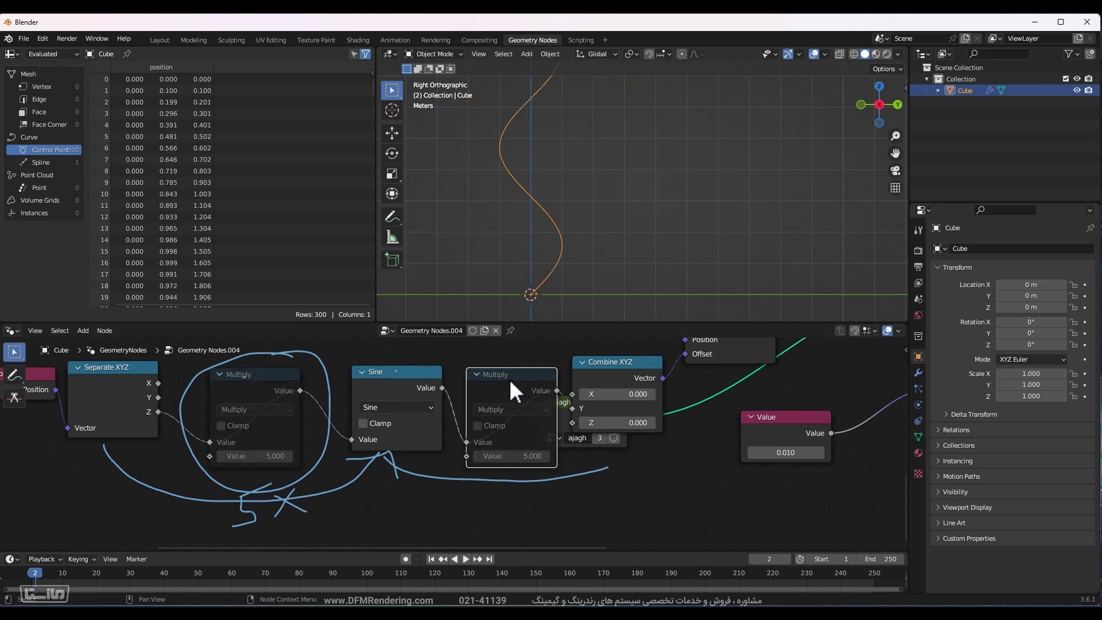
key("m")
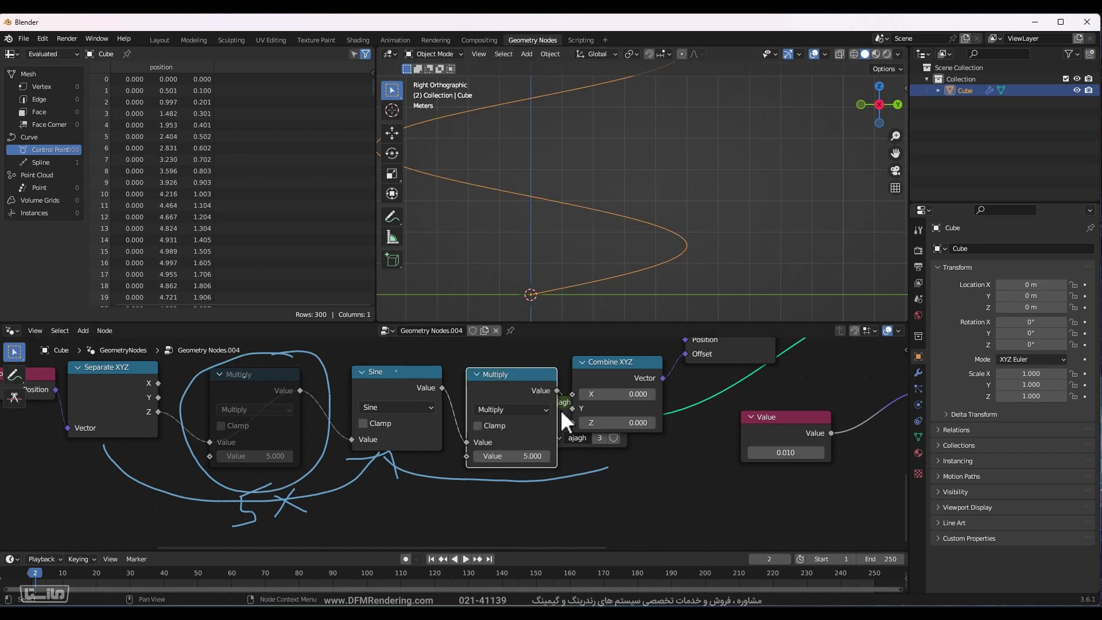
Switch to Mathway, multiply the sin(x) expression by 5, graph it, and return to Blender.
key("alt+Tab")
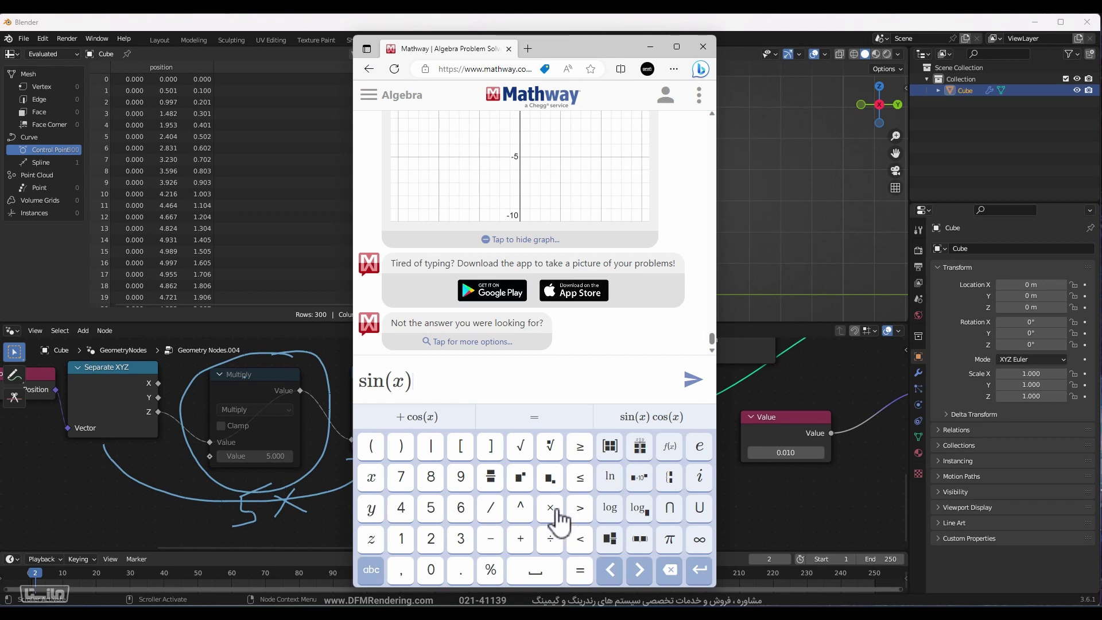
left_click(555, 509)
left_click(695, 381)
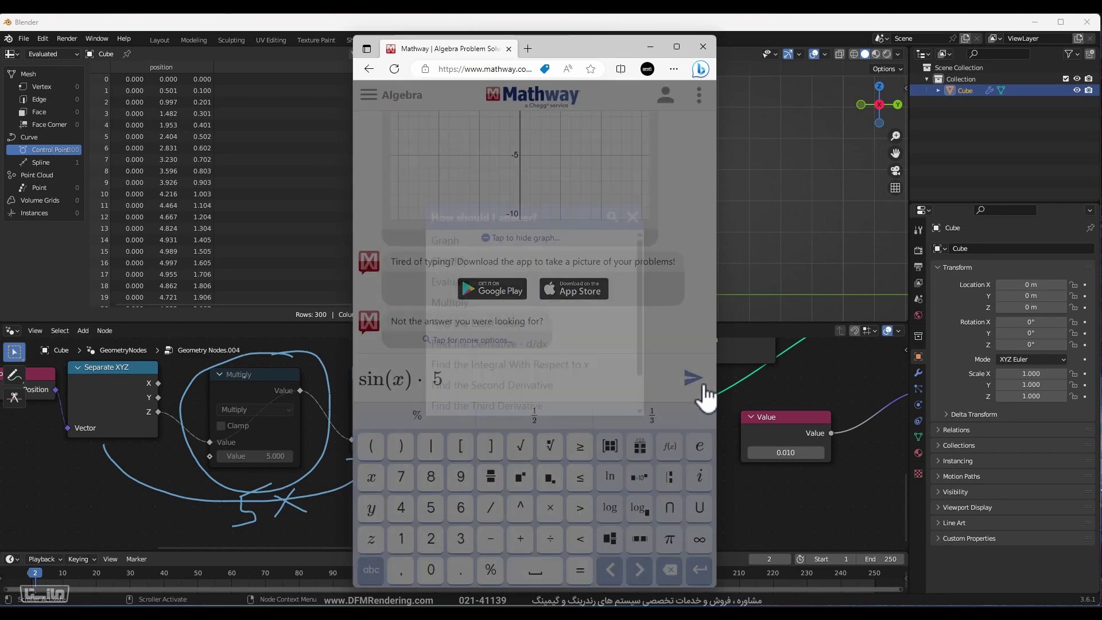
left_click(459, 267)
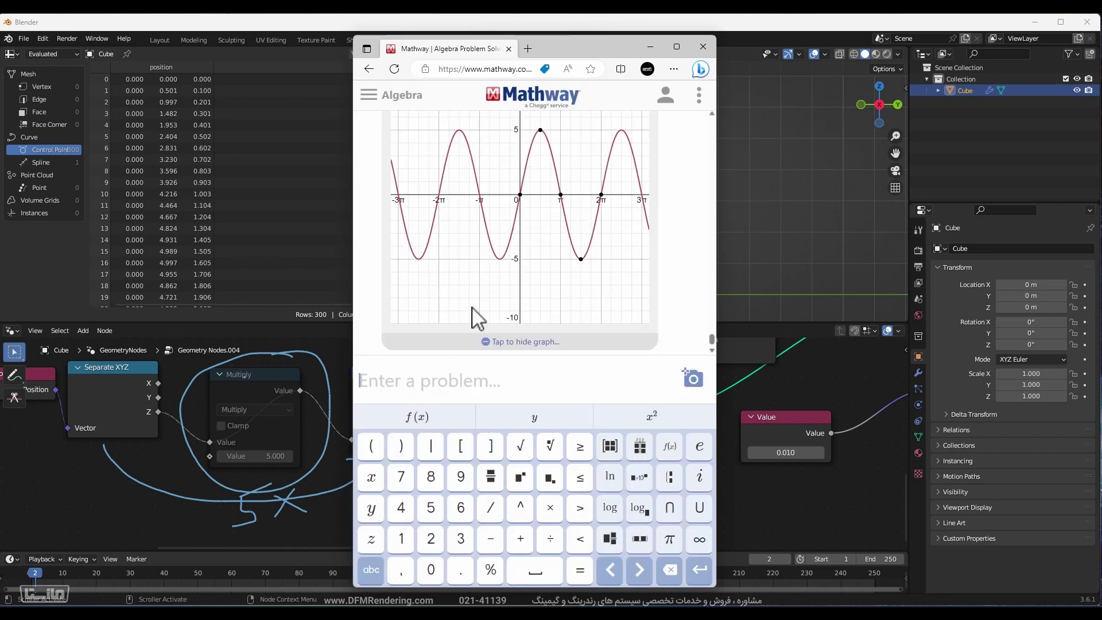
scroll(510, 310, "up", 1)
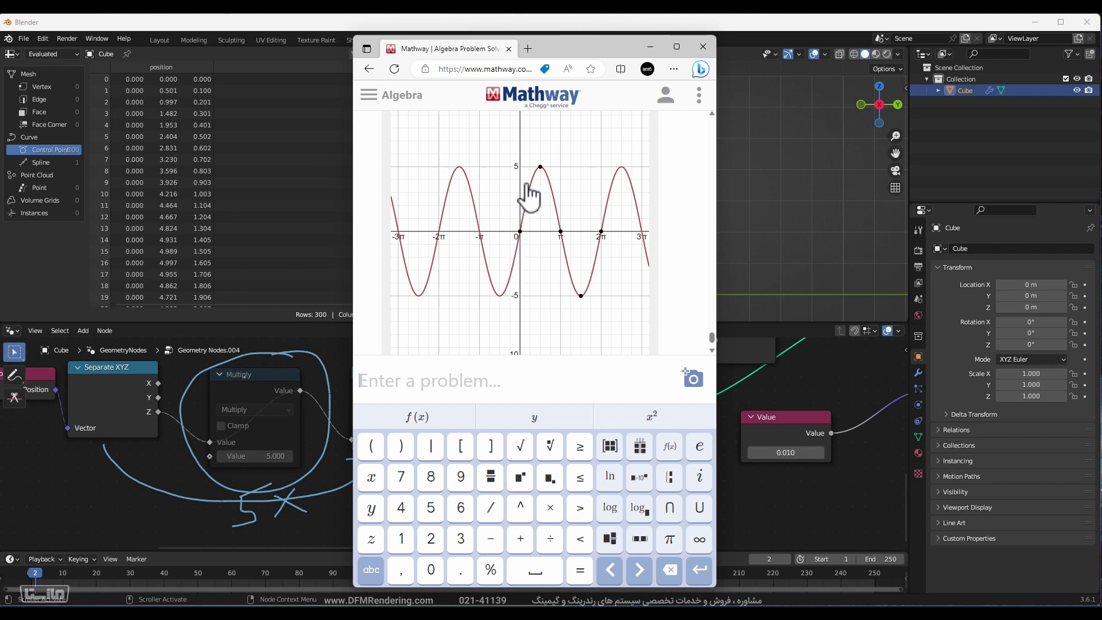
left_click(340, 23)
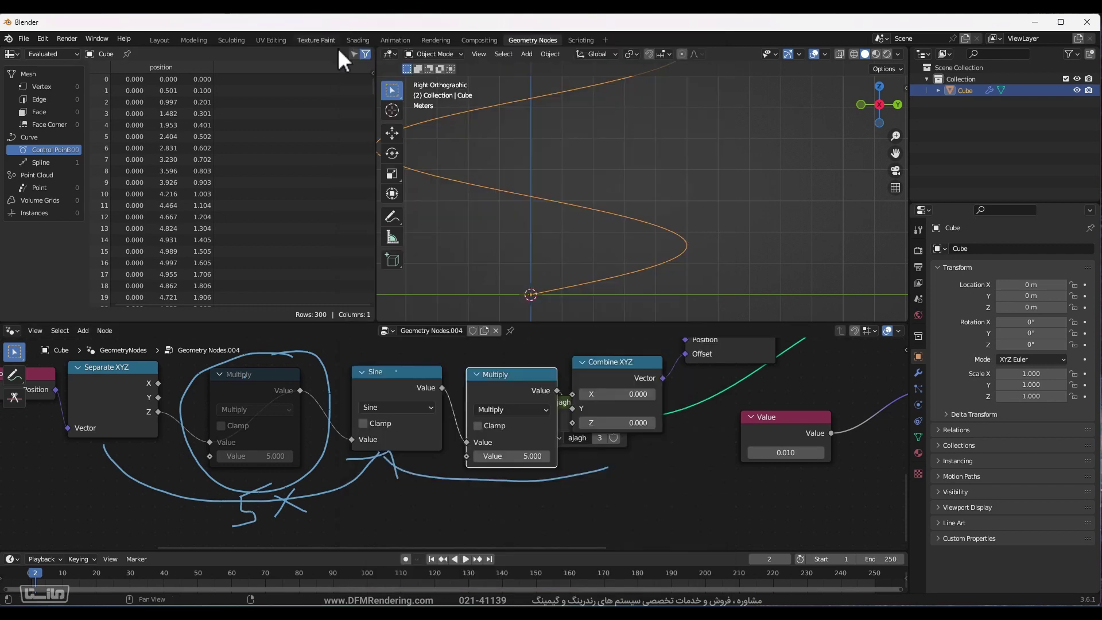
Set the value of the Multiply node after Sine to 1.
middle_click_drag(564, 372, 528, 401)
scroll(613, 218, "down", 3)
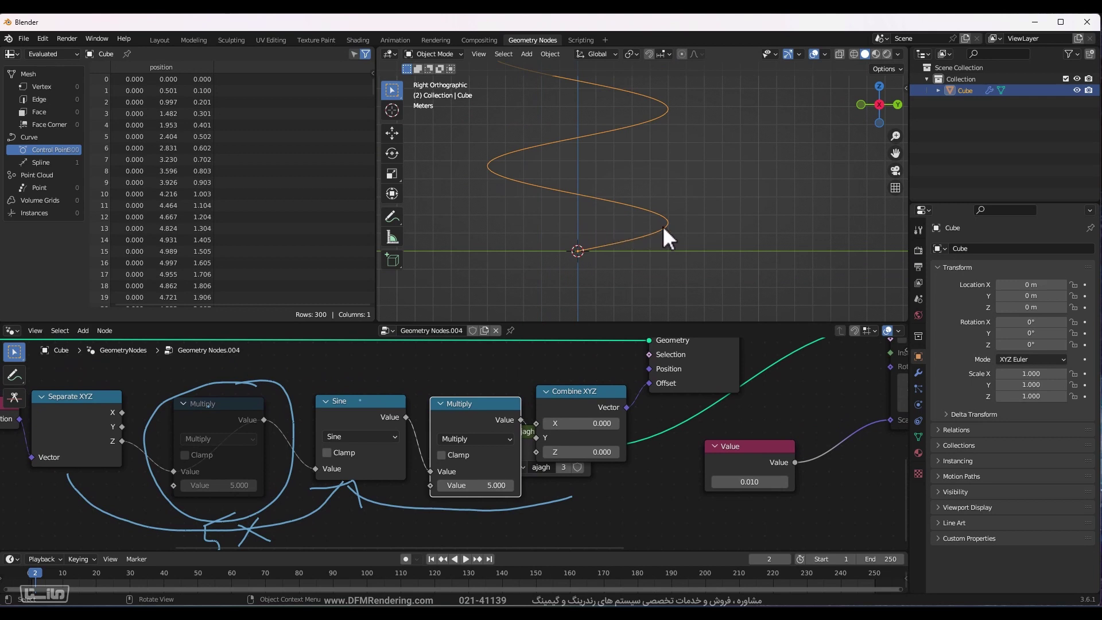
left_click(478, 484)
type("1")
key("Return")
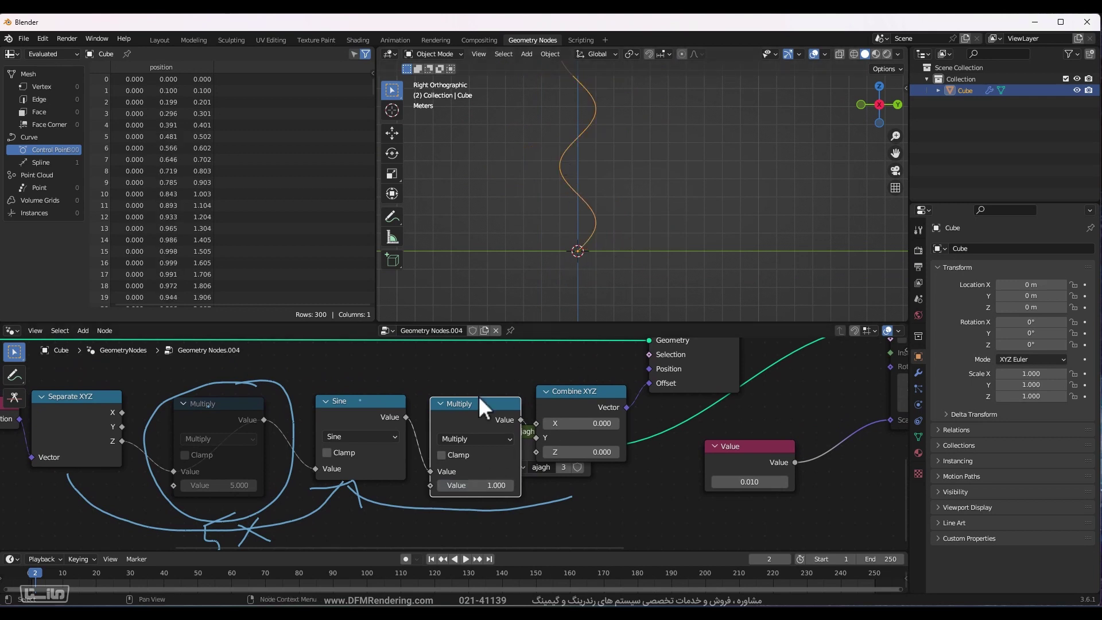
Toggle muting of the Multiply node after Sine repeatedly to compare the curve, leaving the node muted.
key("m")
key("m")
key("m")
key("m")
key("m")
key("m")
key("m")
key("m")
key("m")
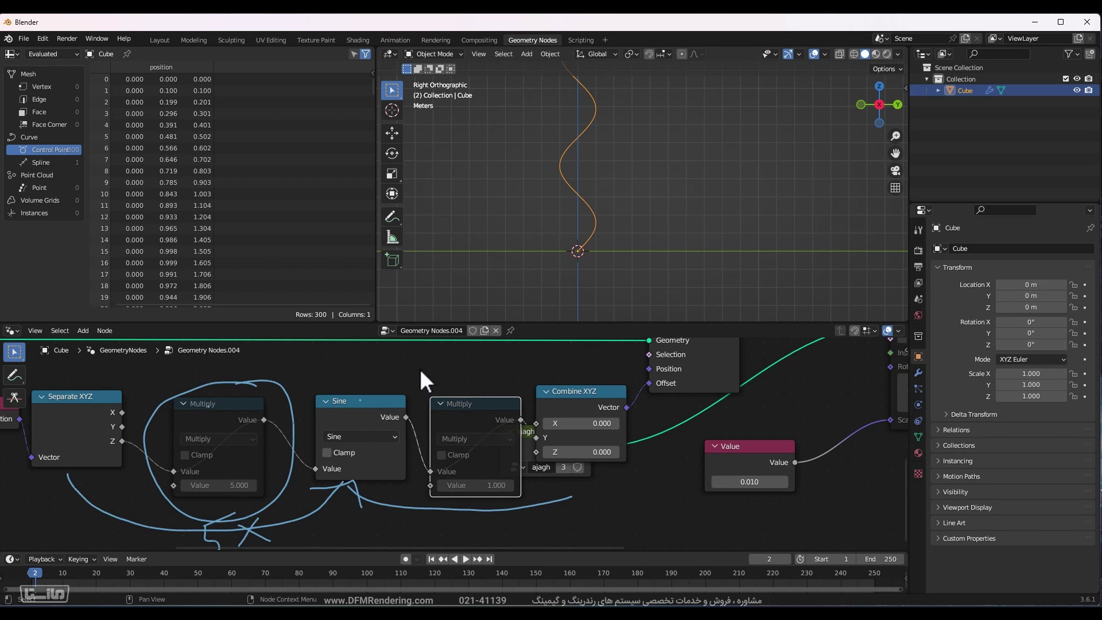
Toggle muting of the Multiply node before Sine repeatedly to compare the curve's frequency, leaving the node muted.
left_click(208, 418)
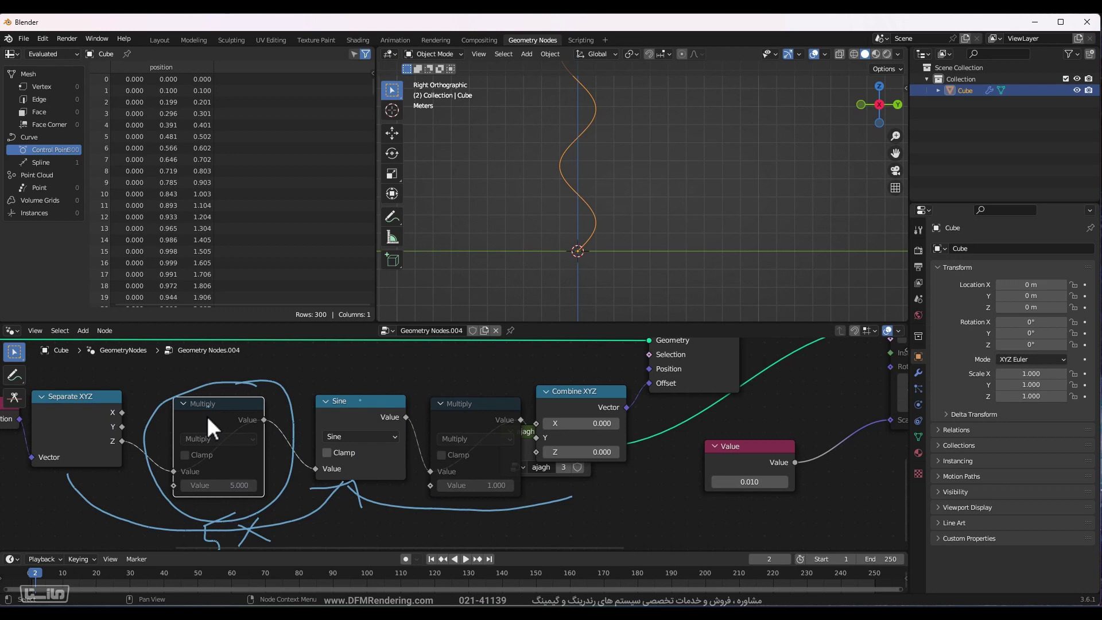
key("m")
key("m")
key("m")
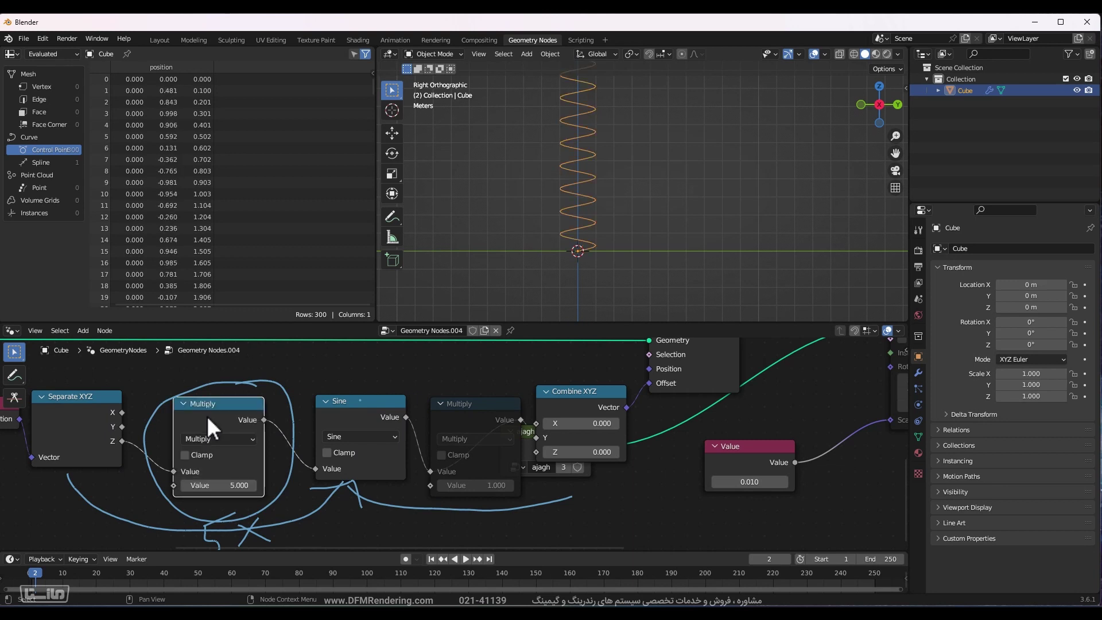
key("m")
key("m")
key("m")
key("m")
key("m")
key("m")
key("m")
Switch to the second Mathway page and graph the expression sin(5x).
key("alt+Tab")
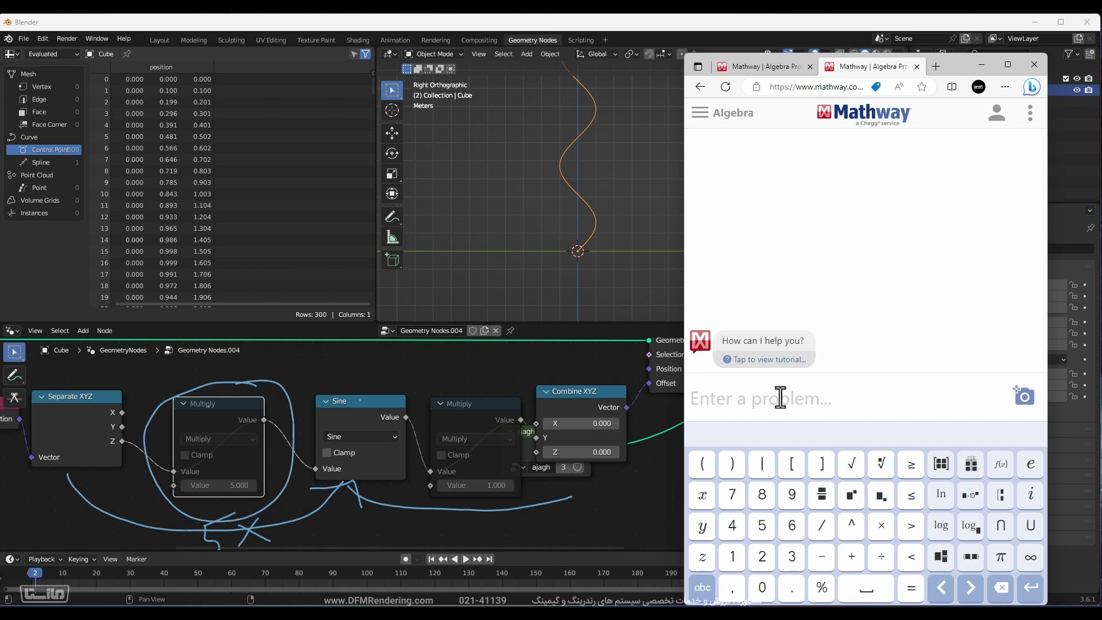
type("sin(5x")
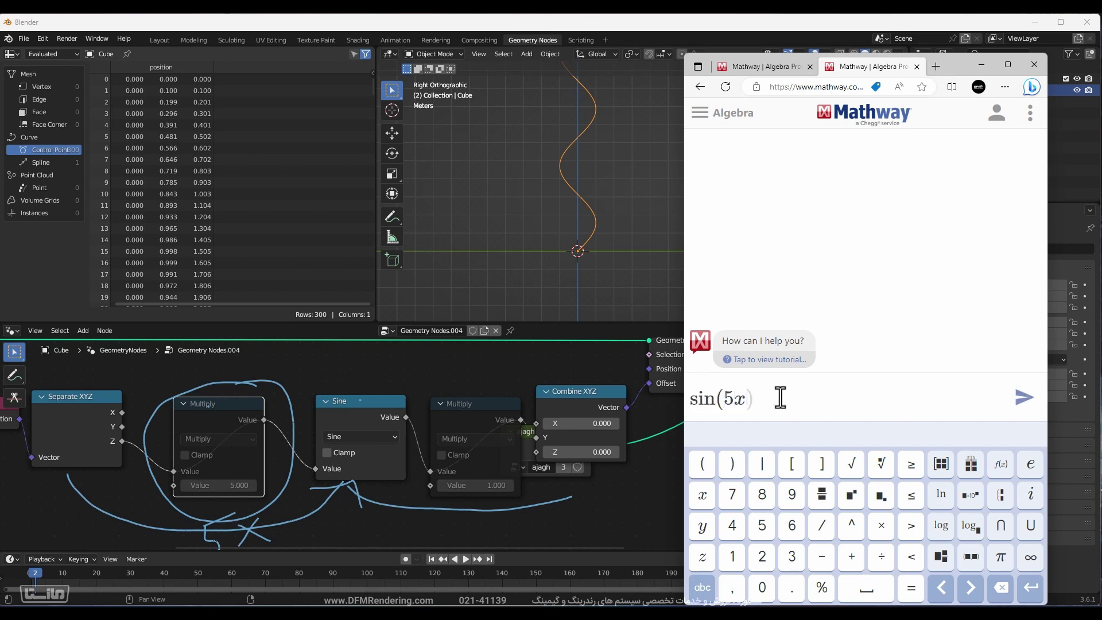
key("Return")
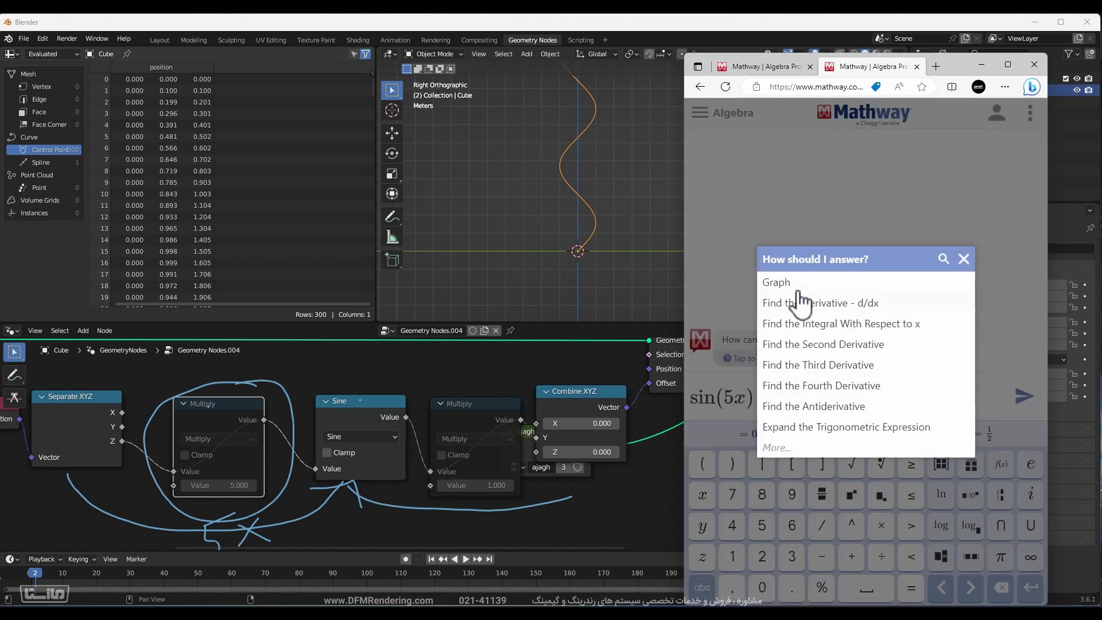
left_click(797, 277)
Examine the sin(x)·5 expression and its graph on the first Mathway page, and move the browser window clear of the curve.
left_click(760, 66)
scroll(829, 244, "down", 1)
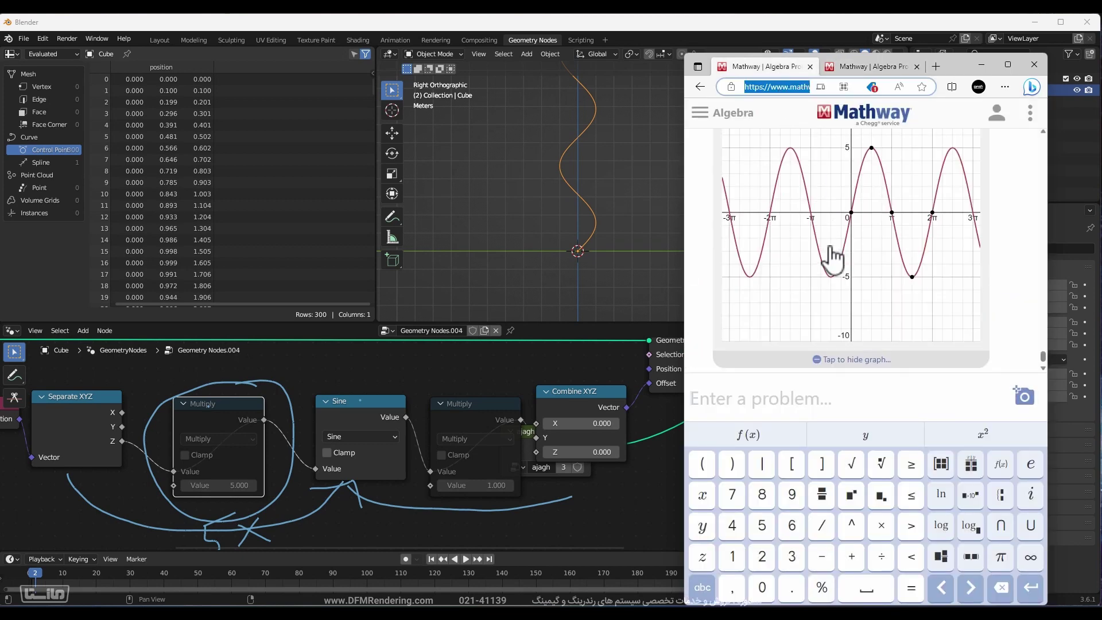
scroll(843, 304, "up", 2)
scroll(842, 303, "up", 5)
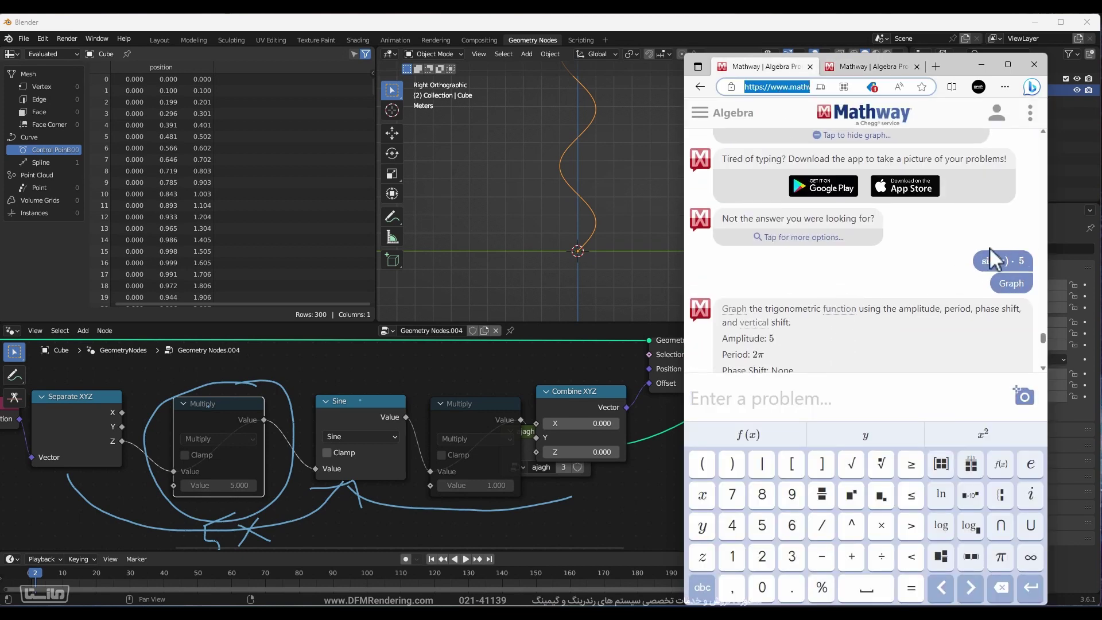
scroll(864, 348, "down", 5)
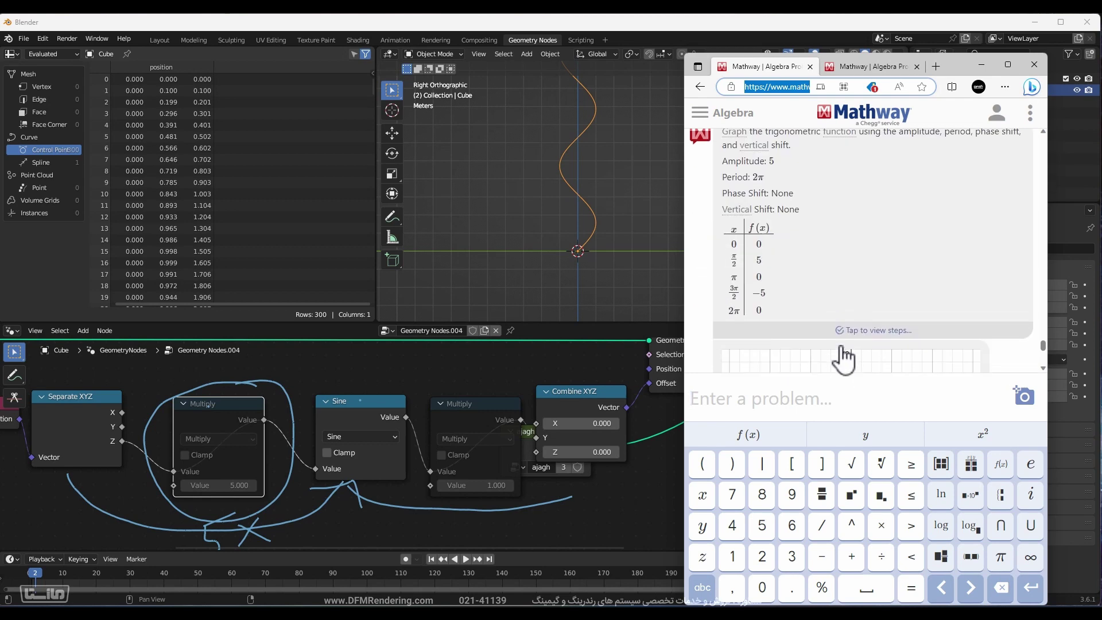
scroll(835, 299, "up", 1)
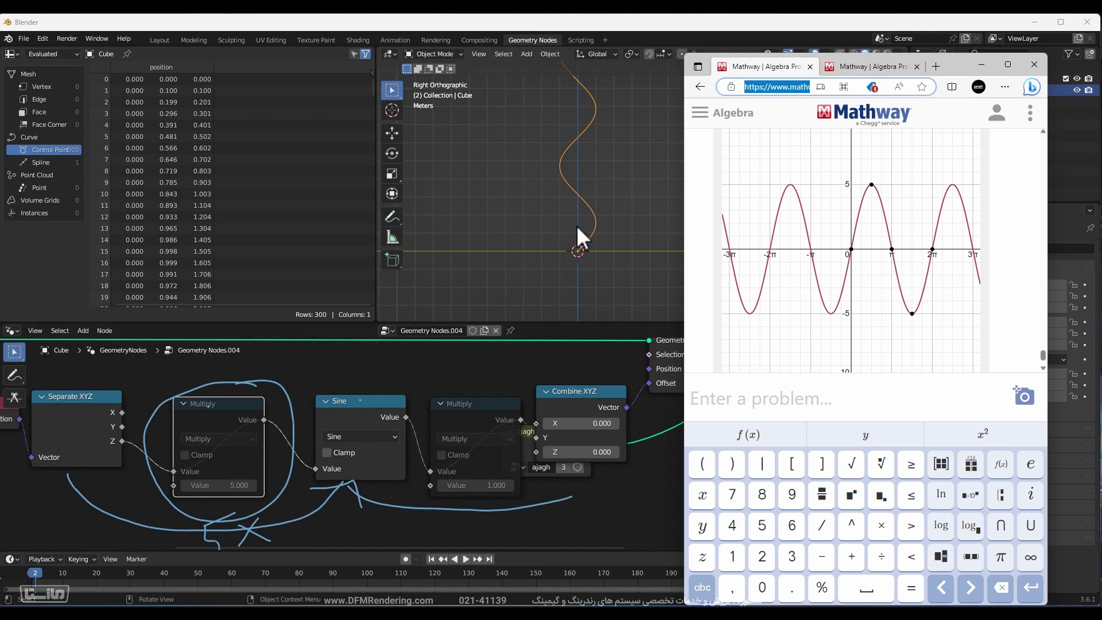
left_click_drag(954, 67, 1001, 49)
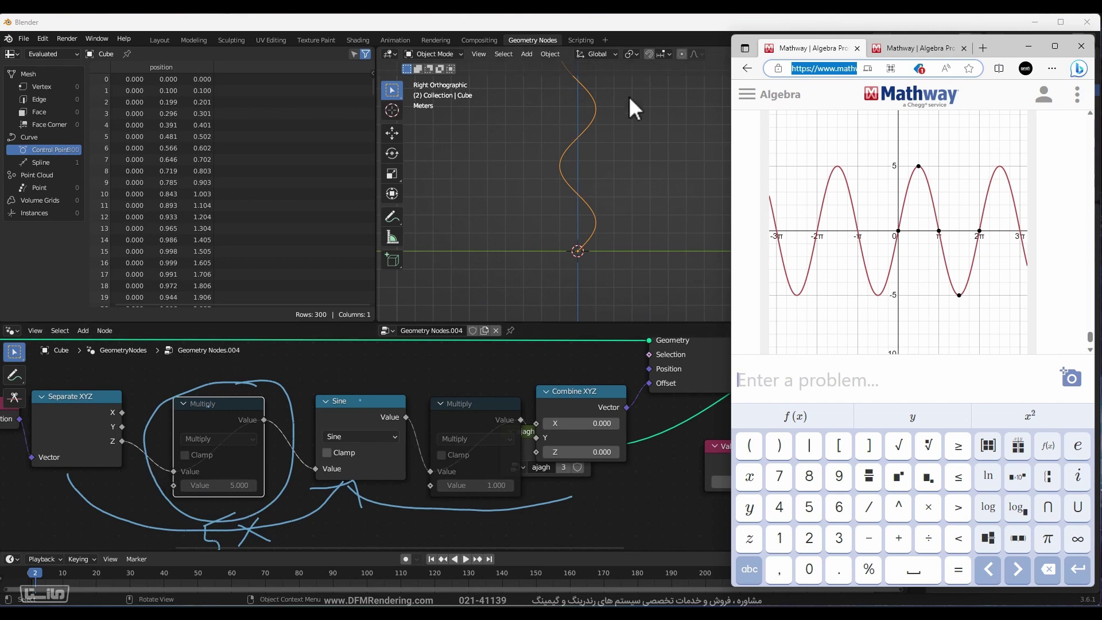
Unmute the Multiply node before Sine, compare the curve with Mathway's sin(5x) graph, and mute the node again.
left_click(240, 408)
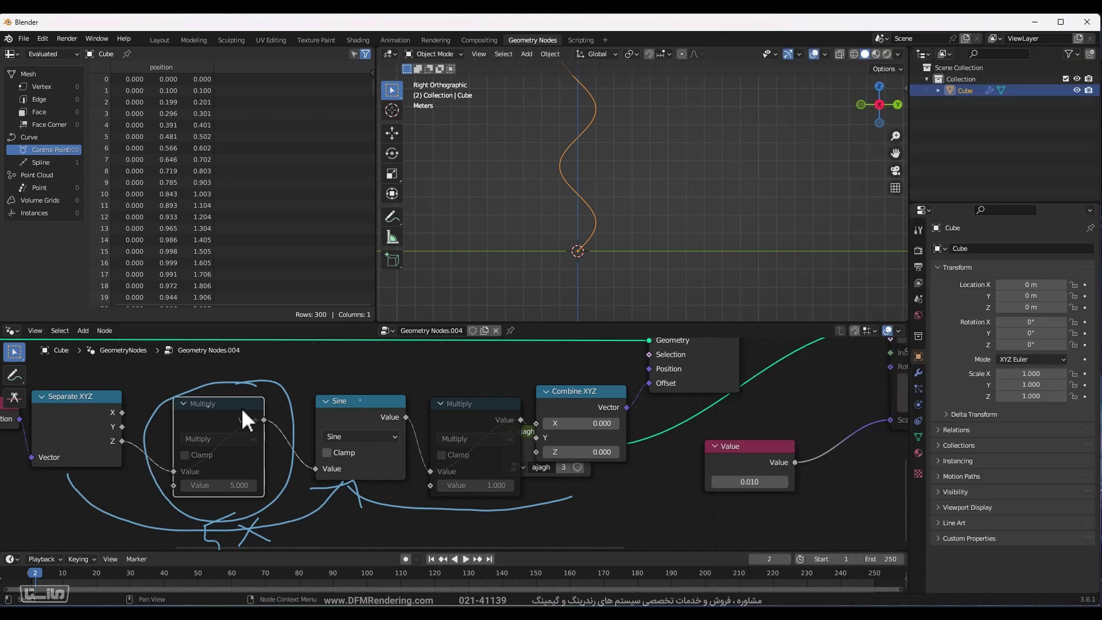
key("m")
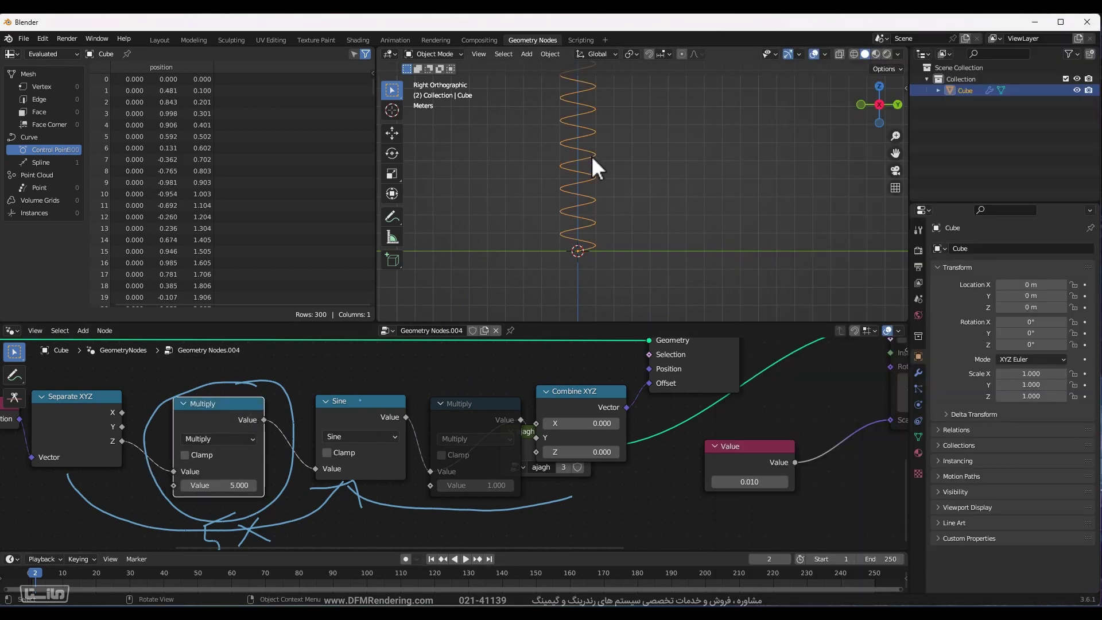
key("alt+Tab")
left_click(934, 46)
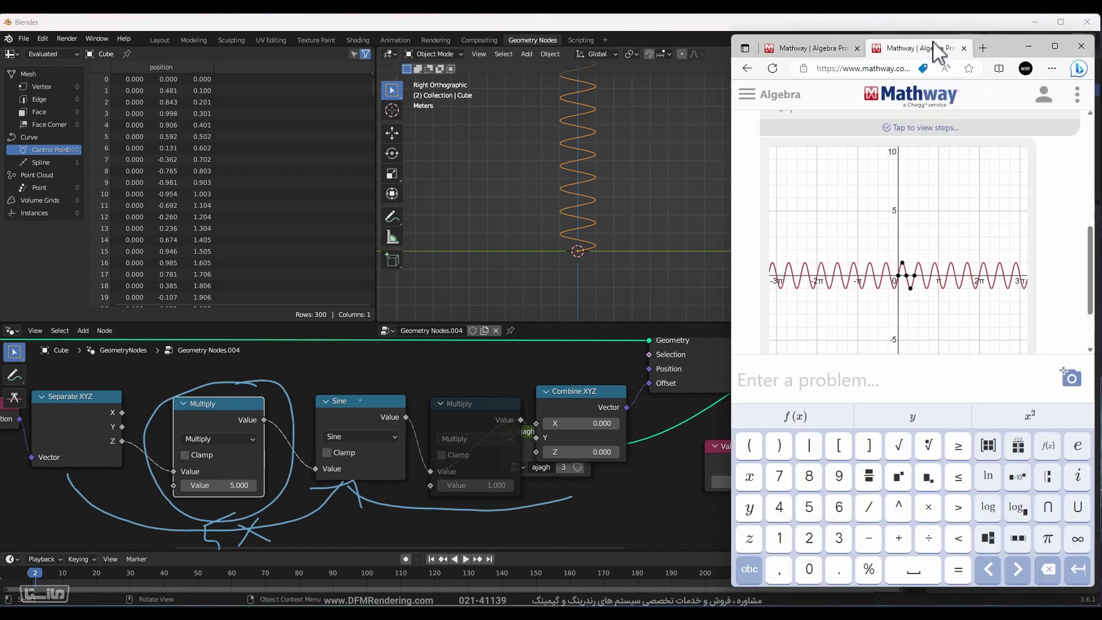
scroll(980, 259, "up", 10)
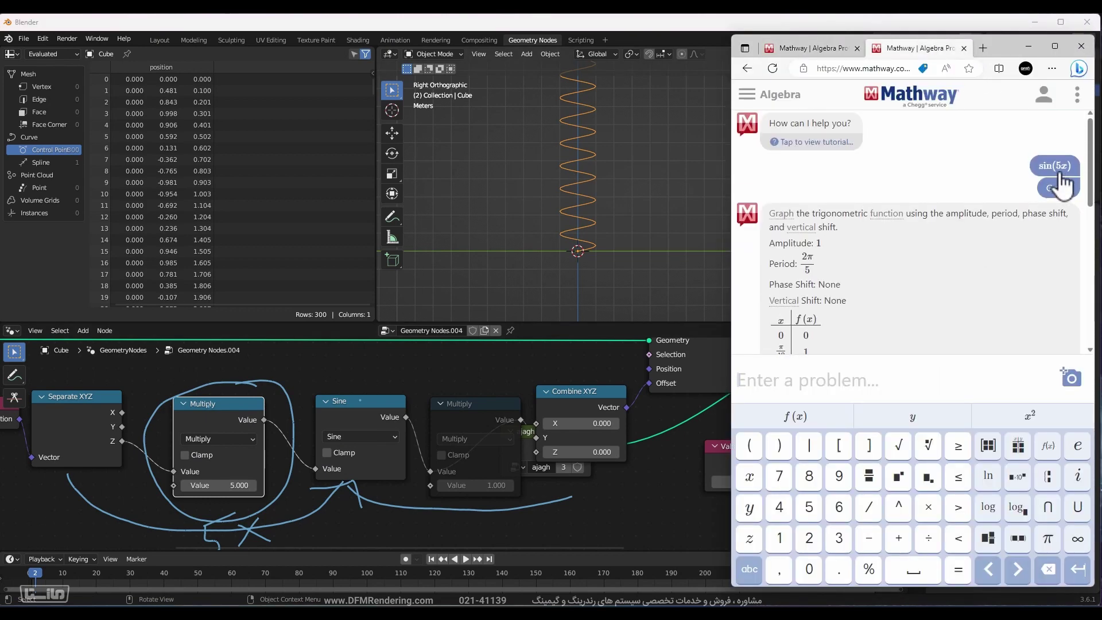
scroll(999, 201, "down", 10)
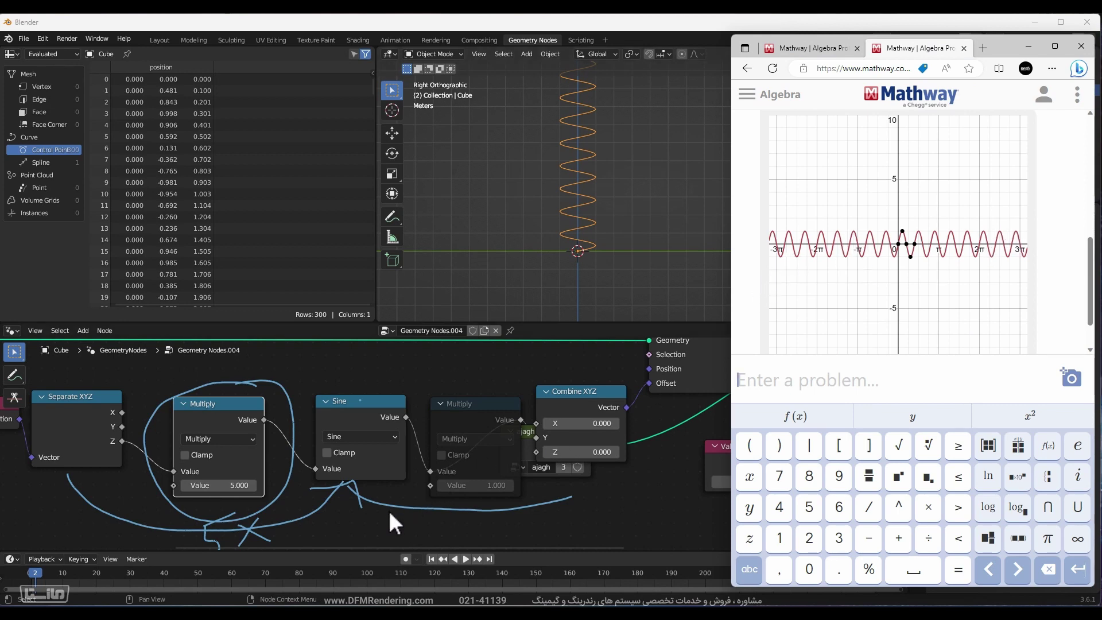
left_click(217, 402)
key("m")
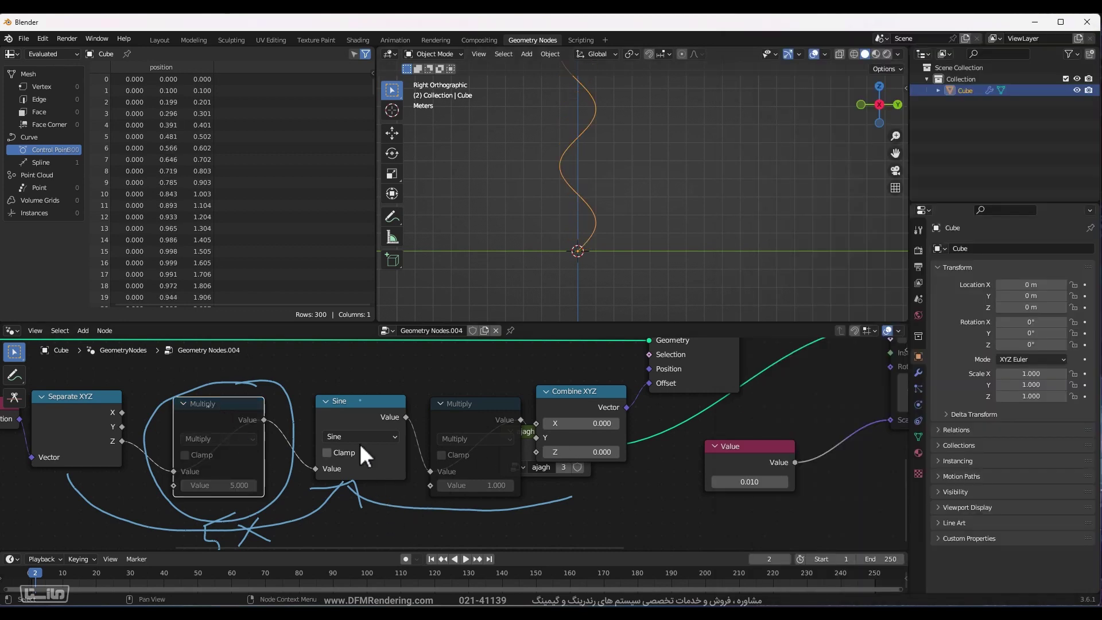
Unmute the Multiply node after Sine and set its value to 5.
left_click(482, 402)
key("m")
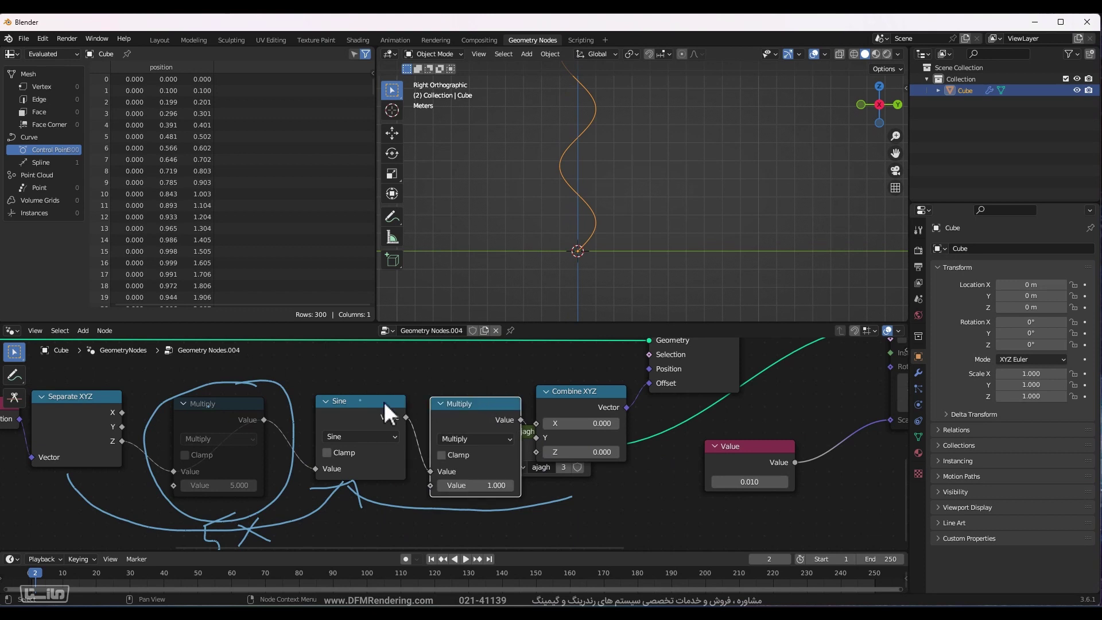
left_click(481, 487)
key("Return")
Switch to Mathway and compare the Blender curve with the sin(x)·5 expression and its graph.
key("alt+Tab")
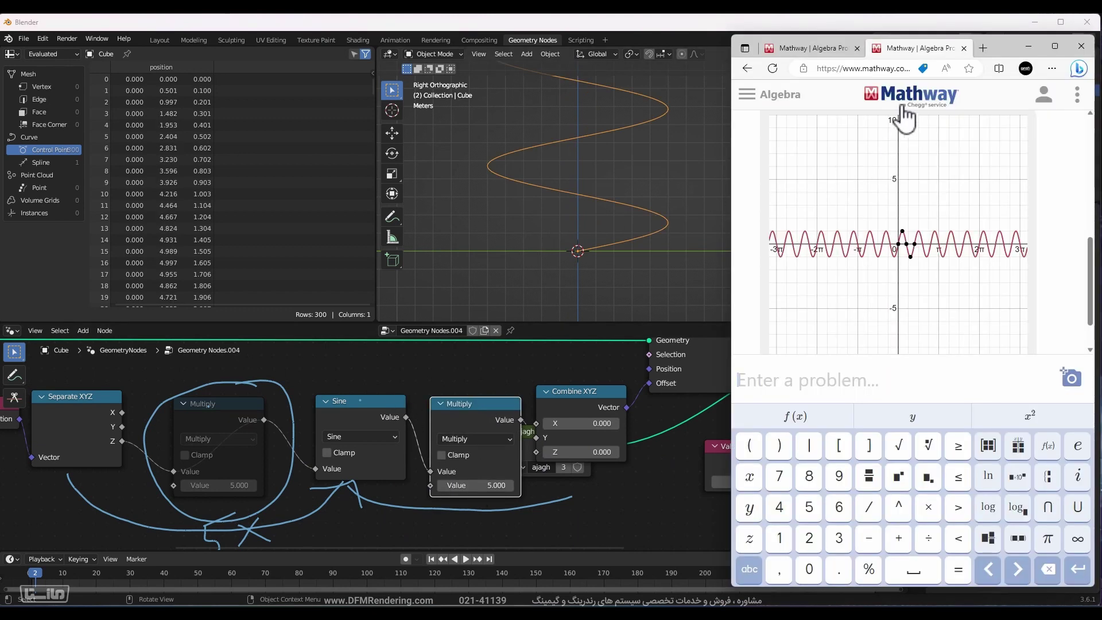
scroll(949, 189, "up", 10)
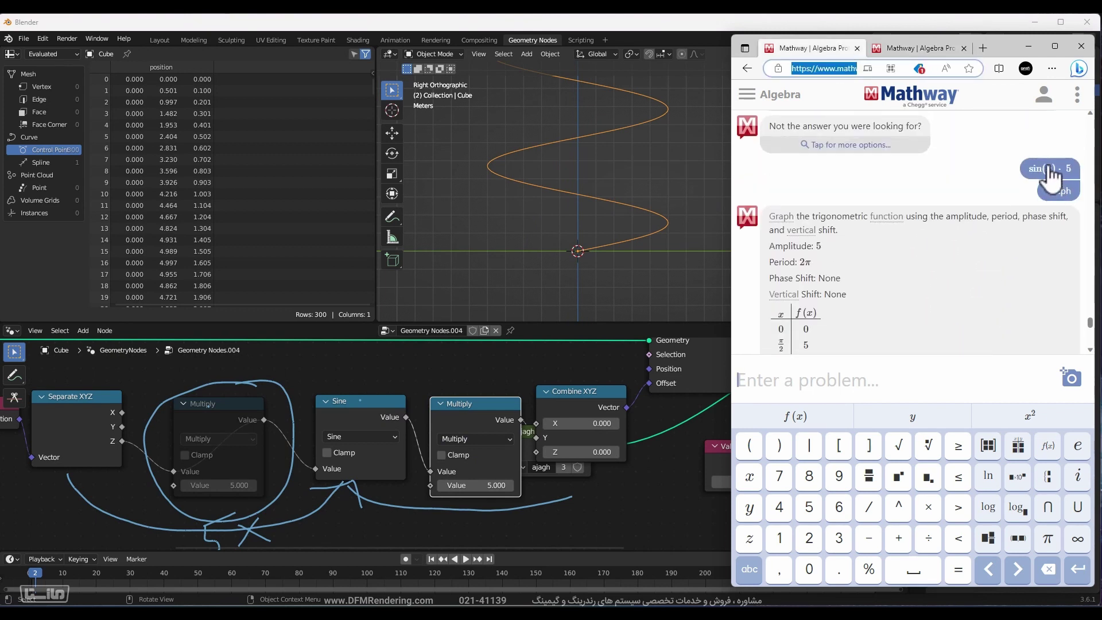
scroll(997, 224, "down", 5)
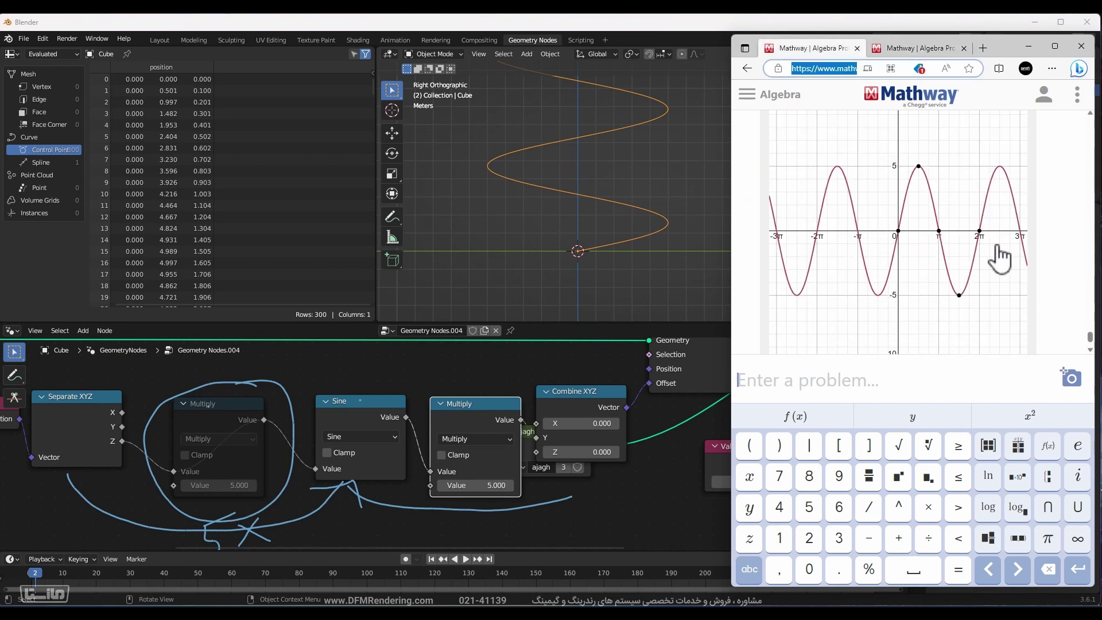
scroll(910, 310, "down", 1)
Enter the expression sin(5x)·5 in Mathway and have it answered as a graph.
left_click(807, 383)
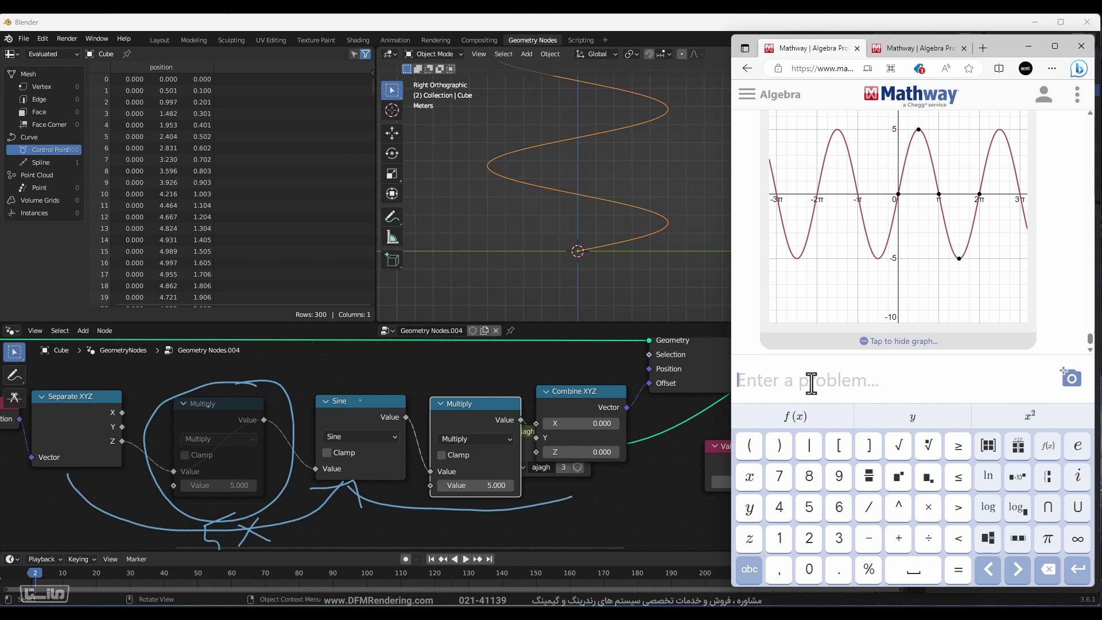
type("sin(")
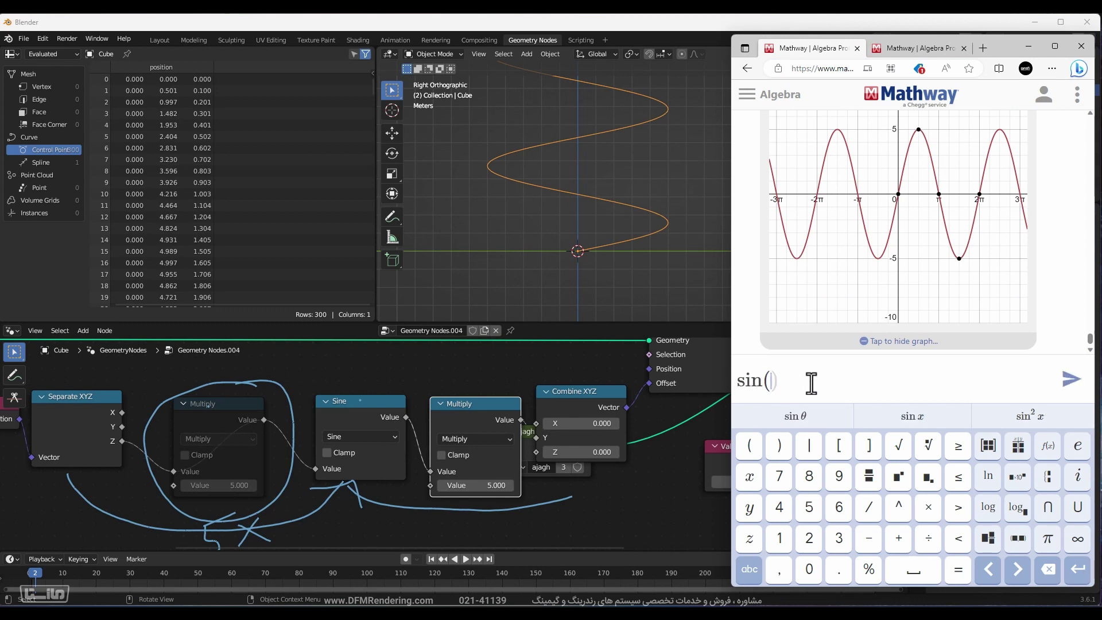
type("5x)")
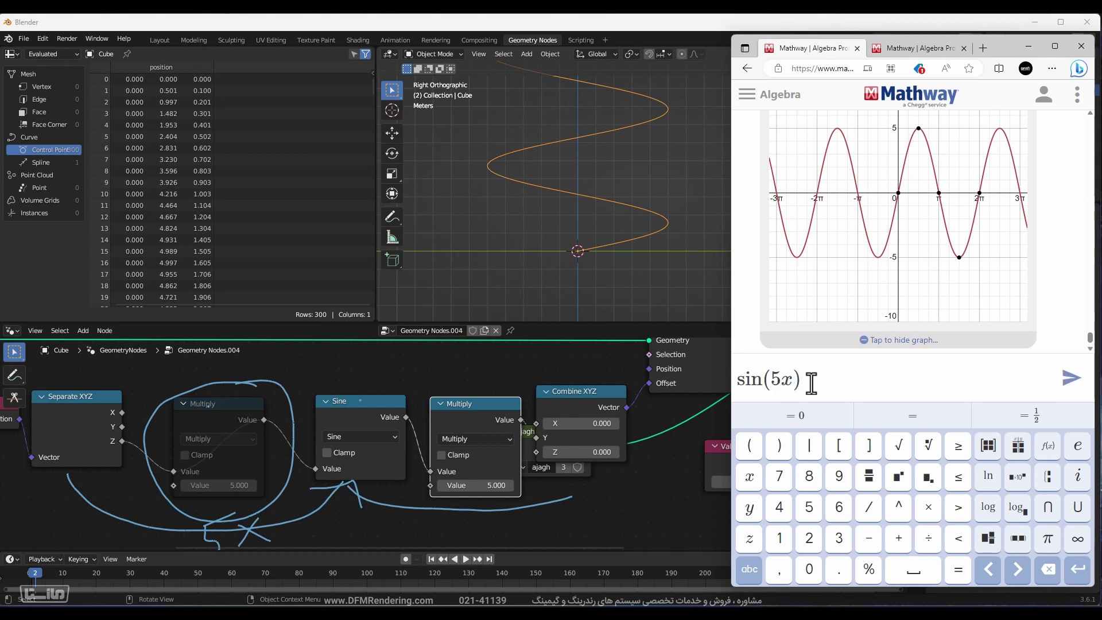
left_click(930, 509)
type("5")
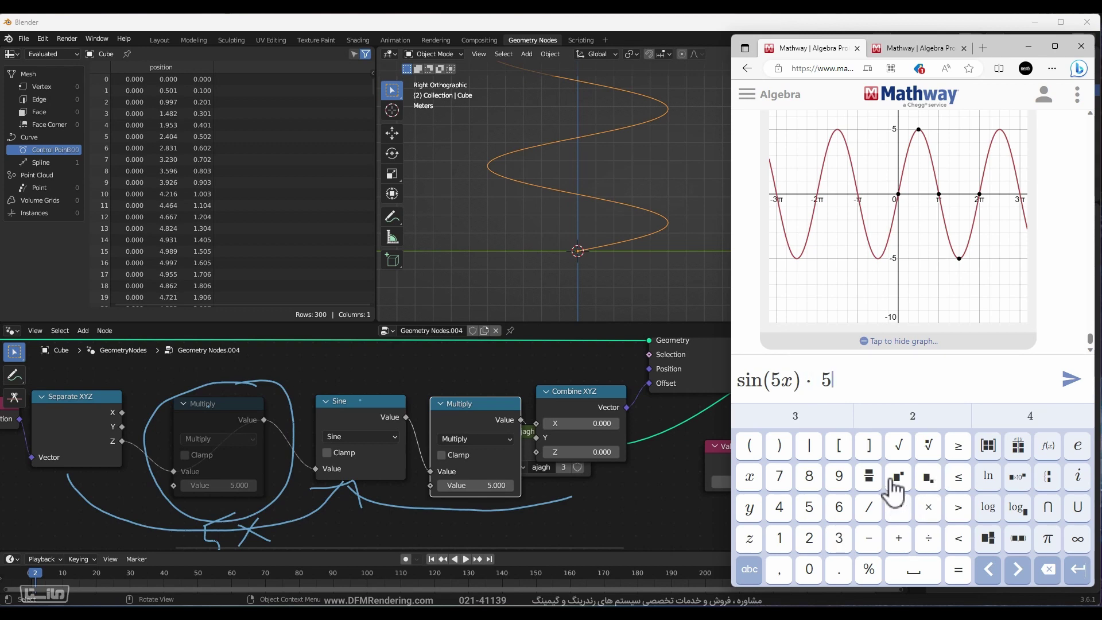
left_click(1072, 379)
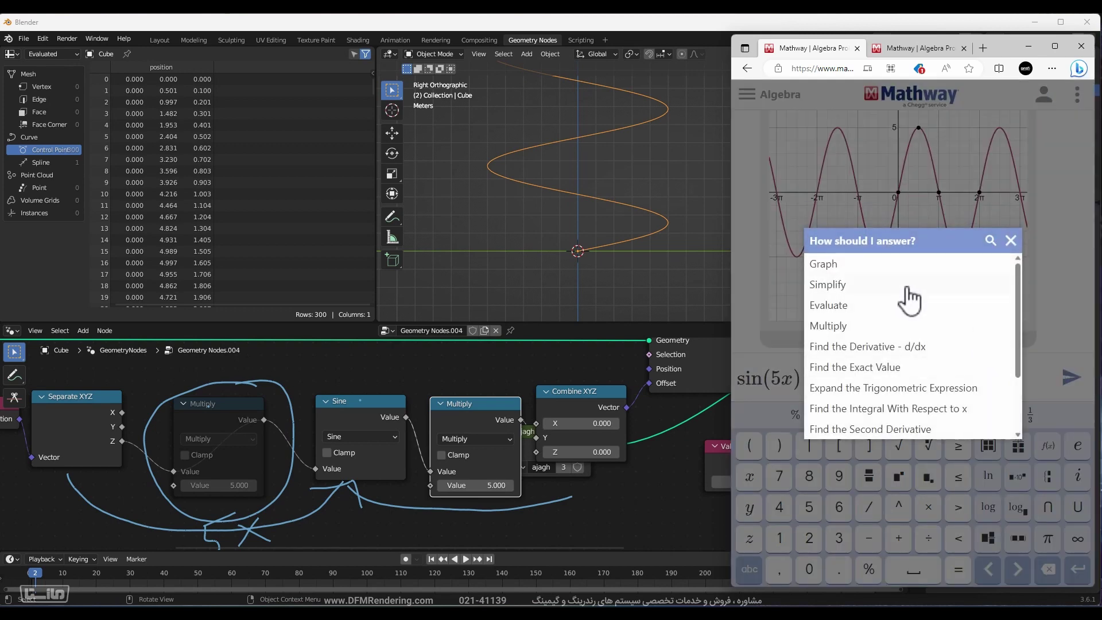
left_click(843, 266)
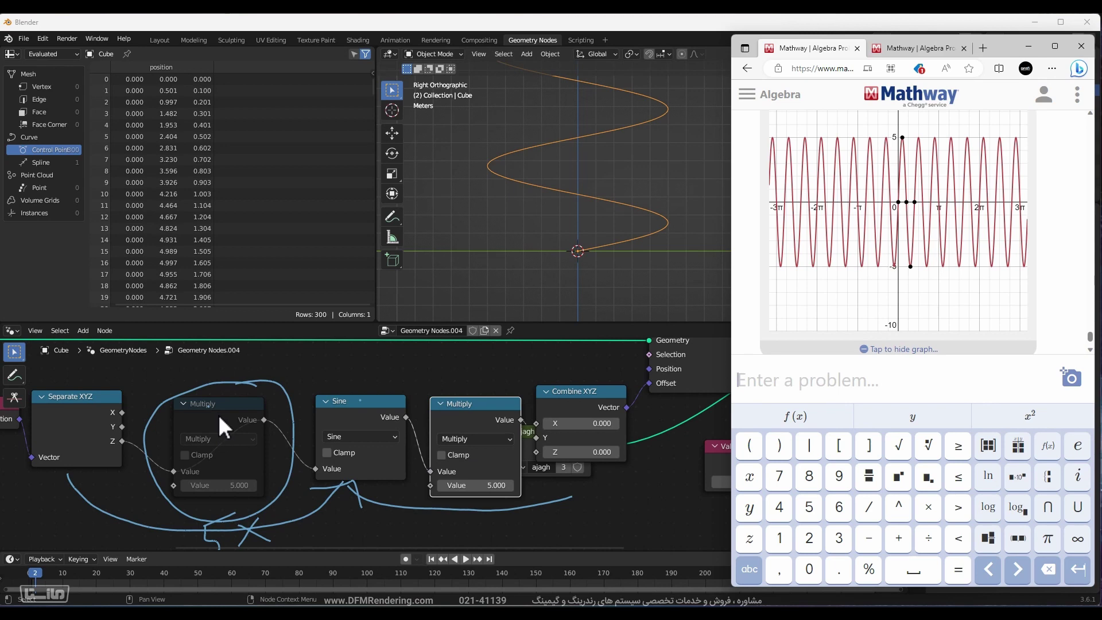
Return to Blender, unmute the Multiply node before Sine, and bring more of the resulting curve into view.
left_click(222, 401)
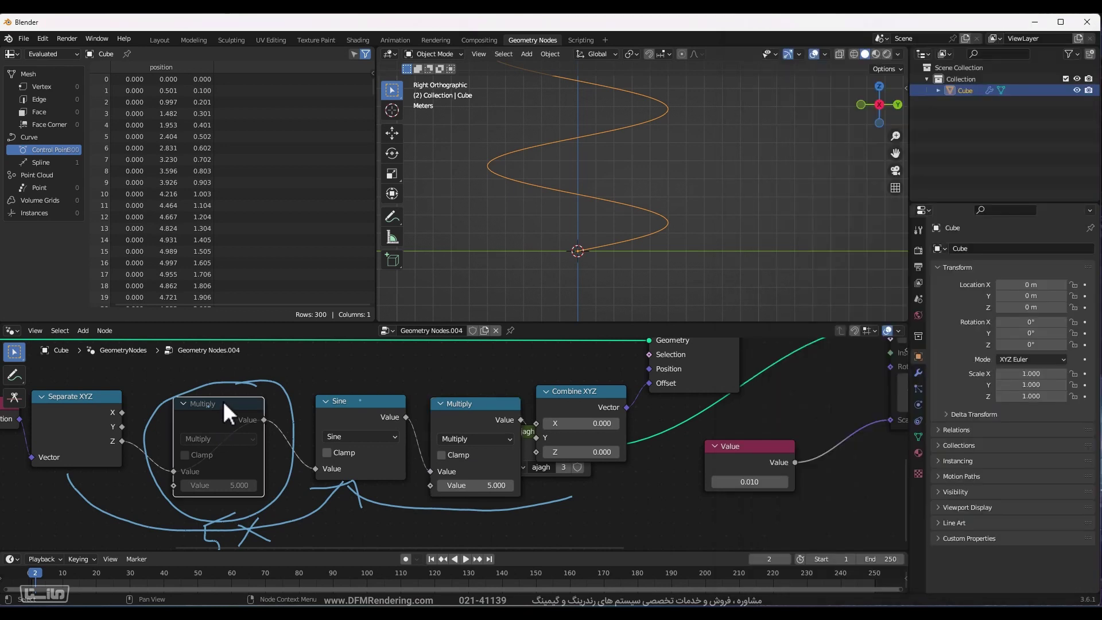
key("m")
scroll(585, 169, "down", 2)
middle_click_drag(698, 169, 689, 236, "shift")
scroll(680, 244, "down", 1)
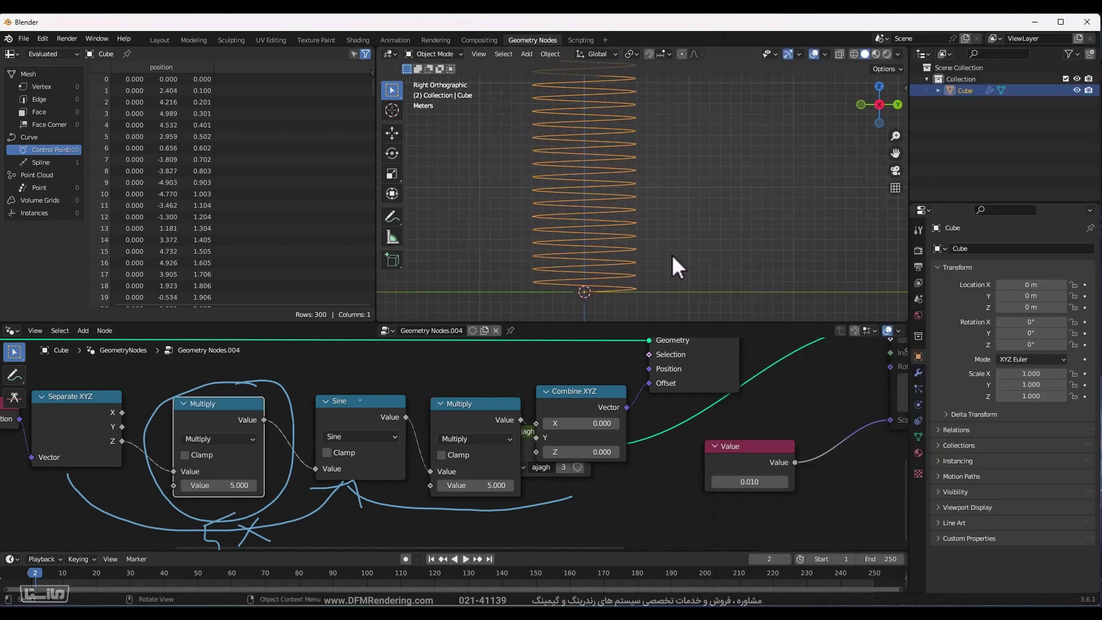
Compare the Blender curve and its two Multiply nodes with Mathway's sin(5x)·5 graph.
key("alt+Tab")
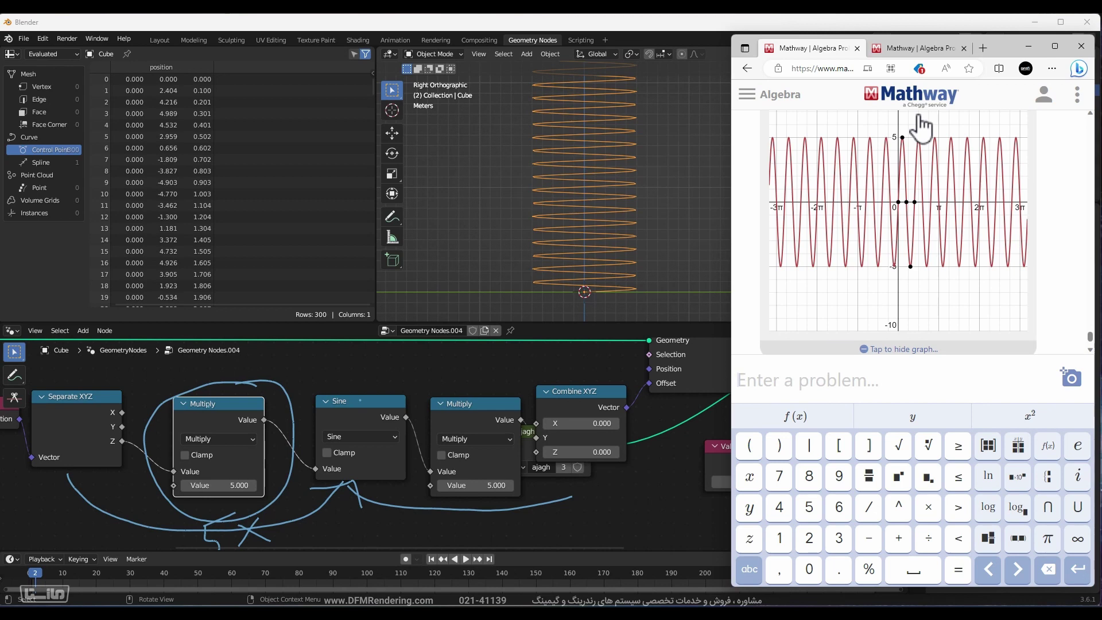
scroll(505, 412, "down", 3)
key("alt+Tab")
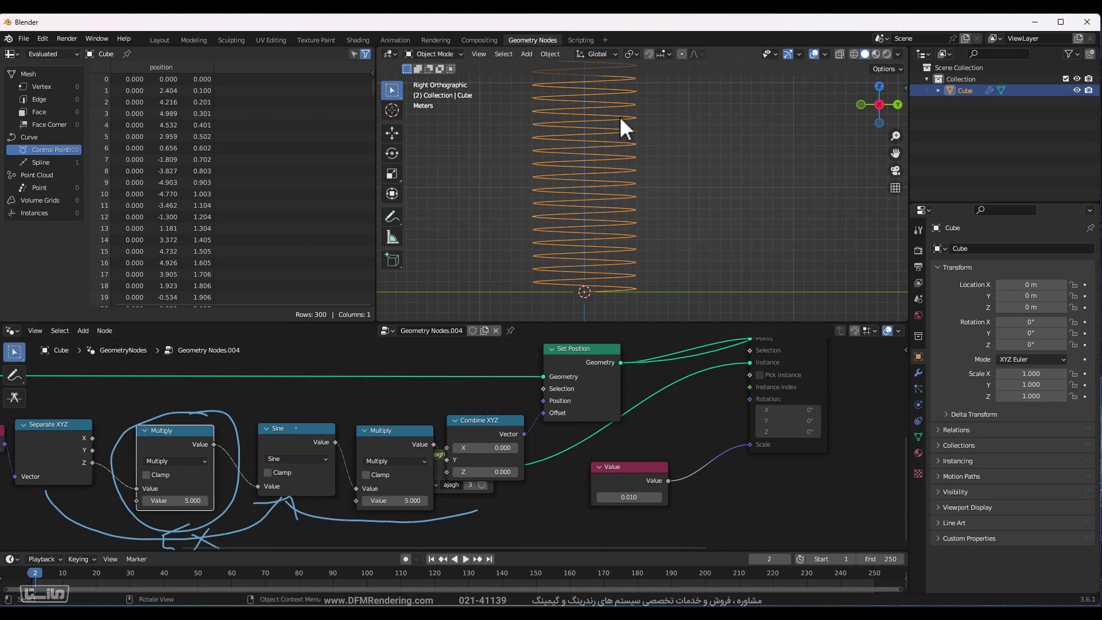
key("alt+Tab")
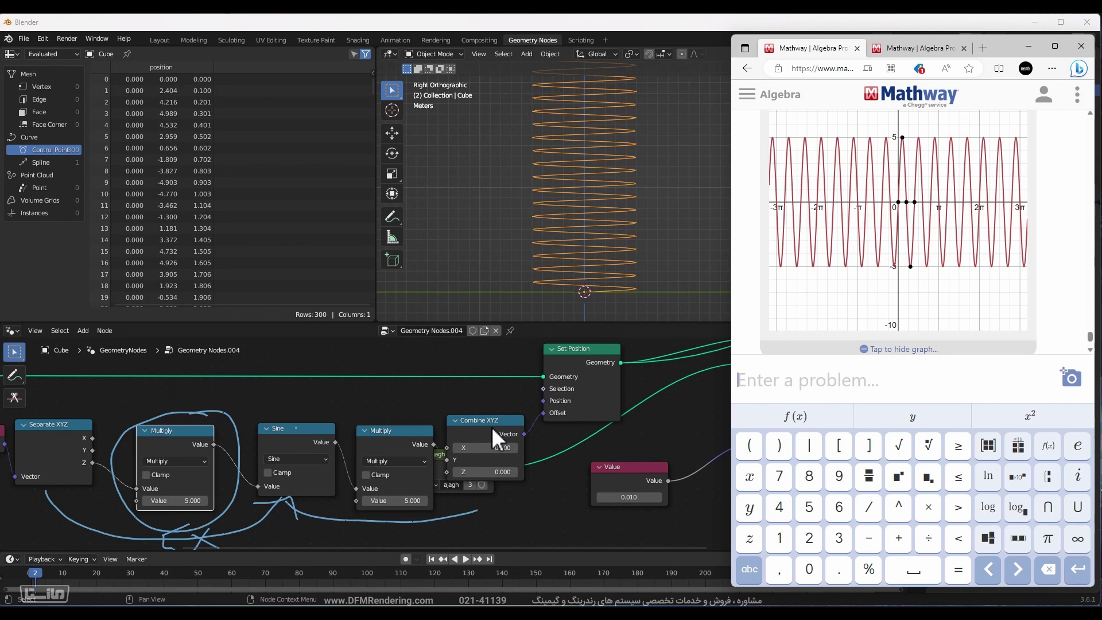
scroll(492, 430, "down", 1)
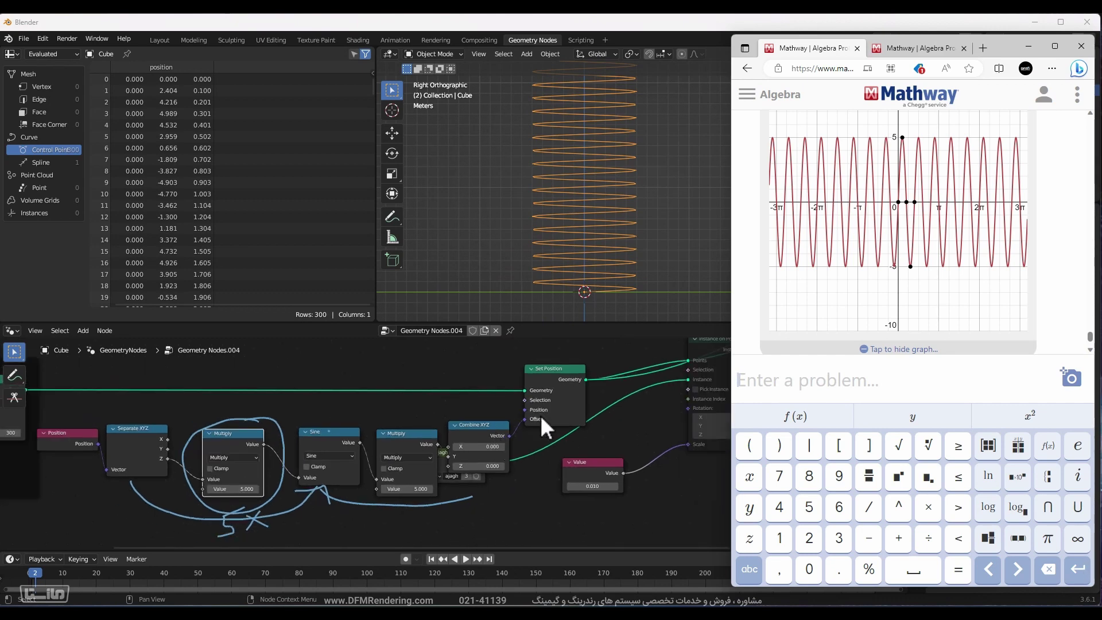
left_click(535, 530)
scroll(278, 458, "up", 1)
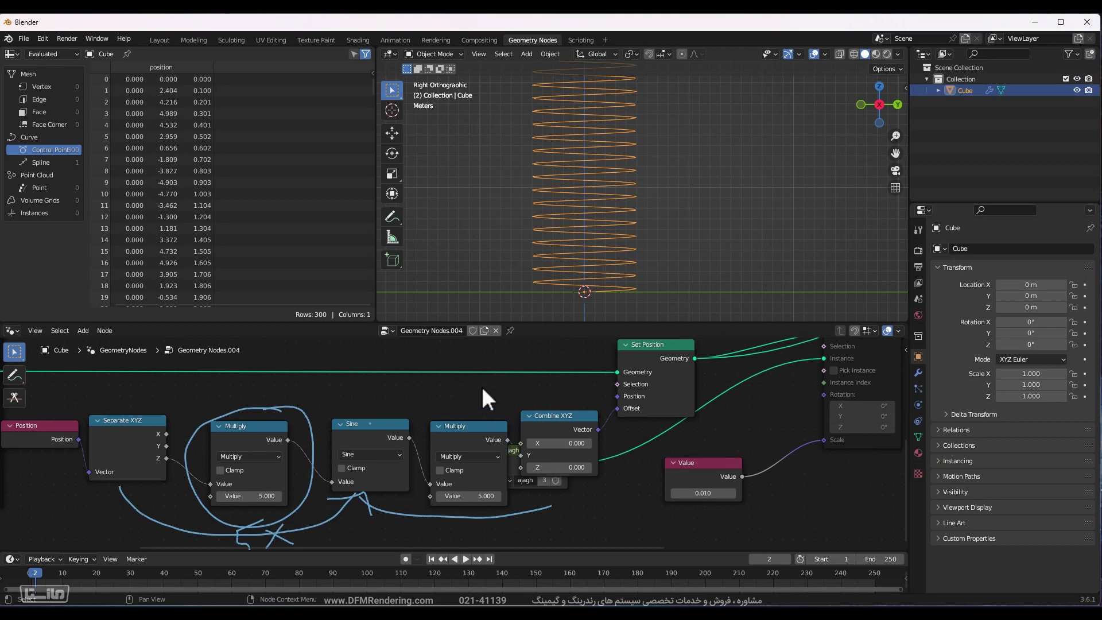
middle_click_drag(285, 484, 401, 458)
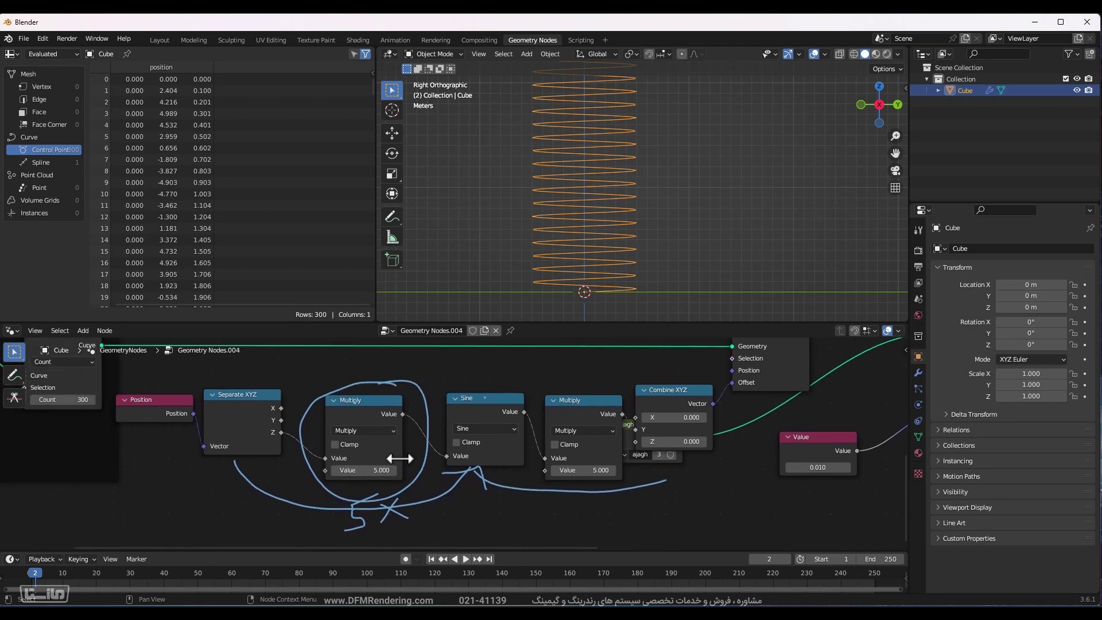
key("alt+Tab")
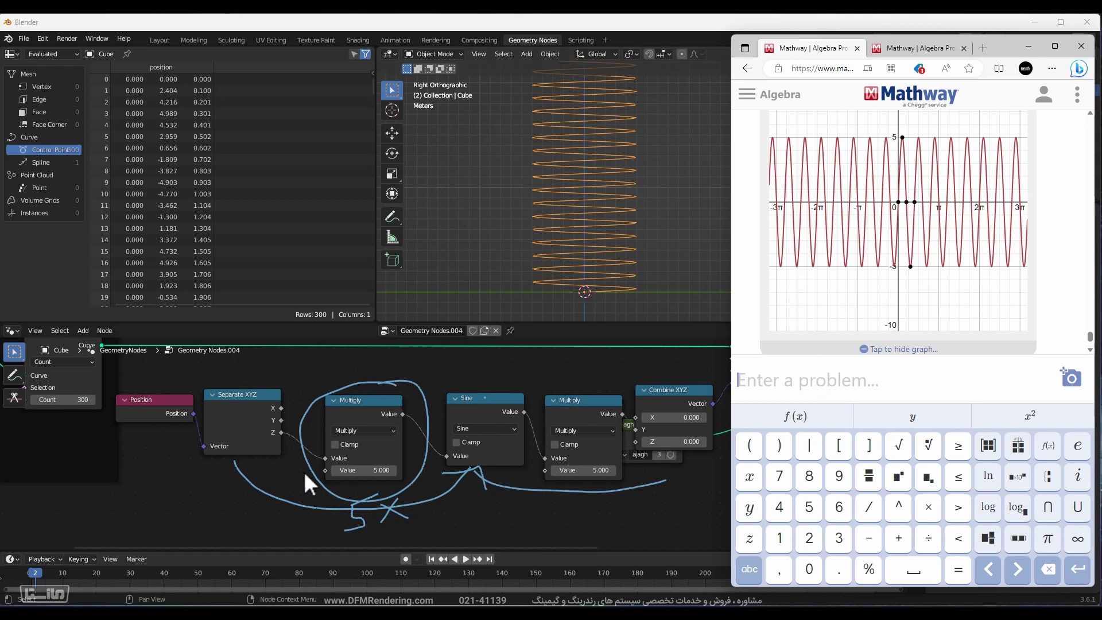
Back in Blender, mute both Multiply nodes, the one before Sine and the one after it.
left_click(257, 412)
left_click(370, 405)
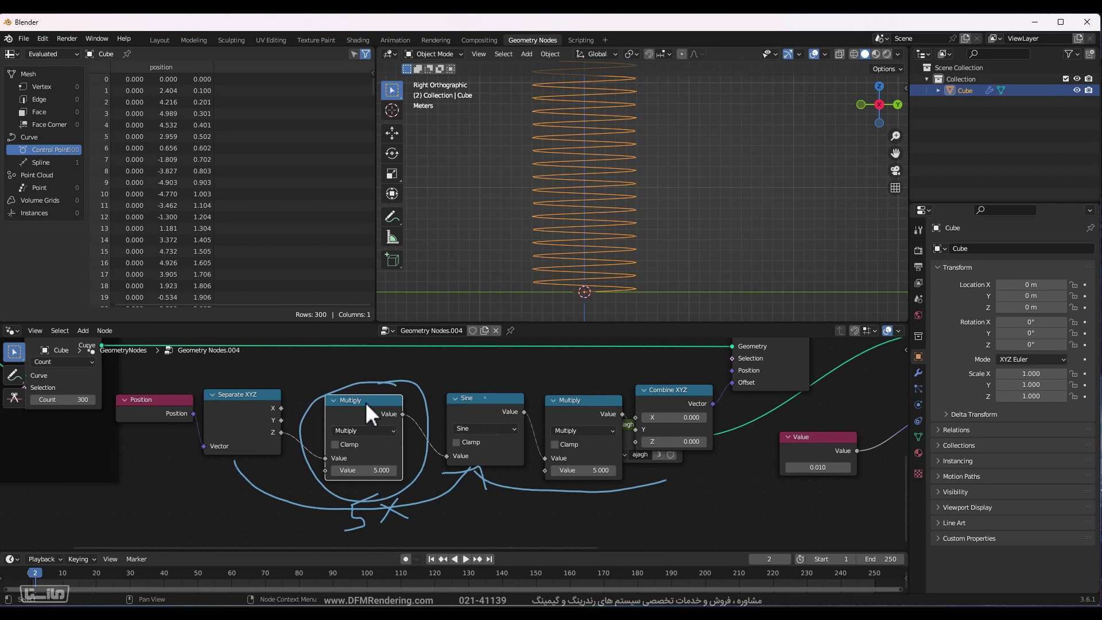
key("m")
left_click(577, 411)
key("m")
Change the Sine math node's operation to Logarithm.
left_click(500, 401)
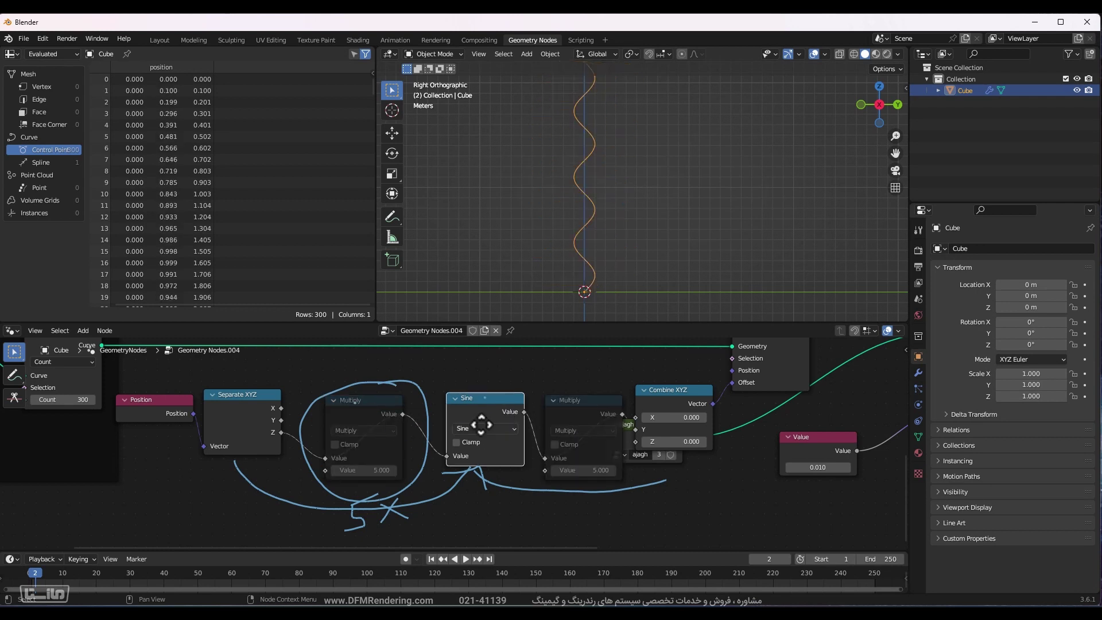
left_click(483, 428)
left_click(495, 539)
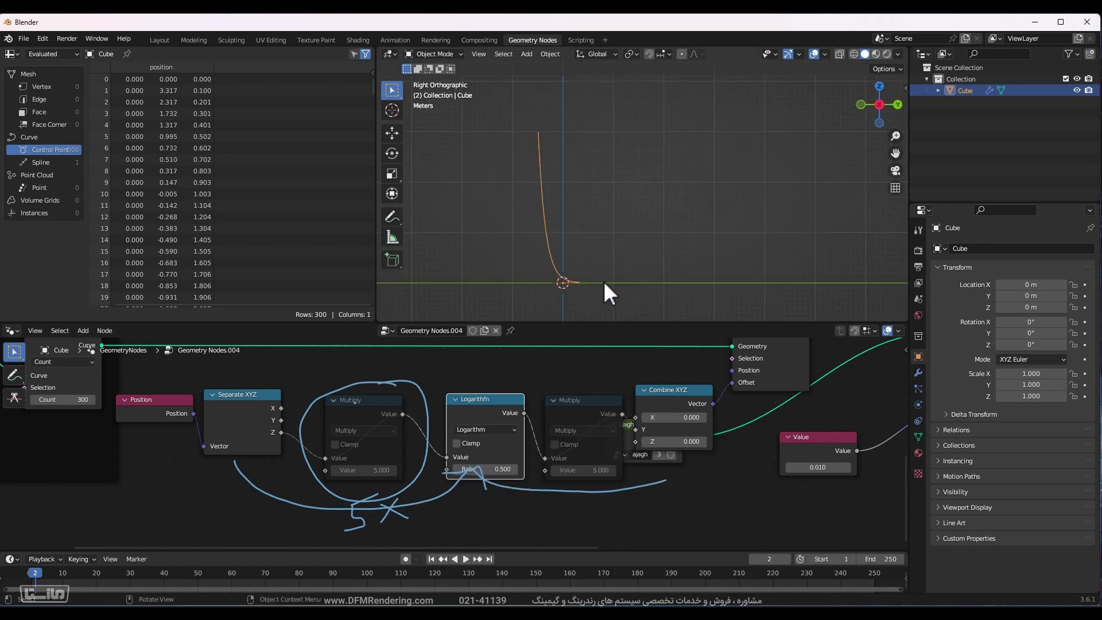
Switch to Mathway, graph log x for comparison with the Blender curve, and return to the Blender node tree.
key("alt+Tab")
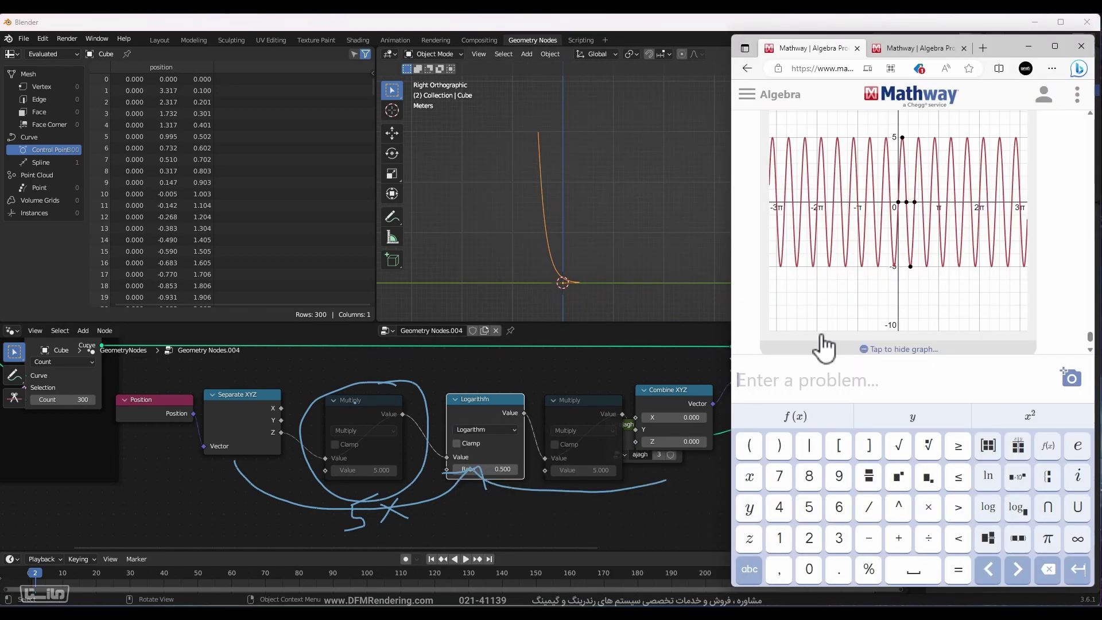
left_click(988, 507)
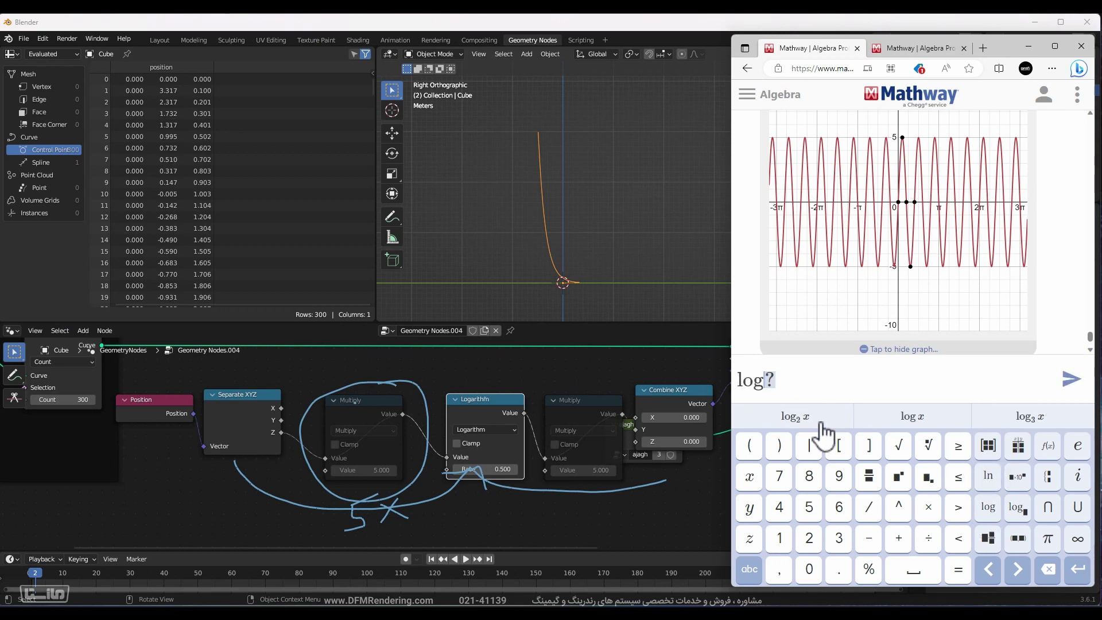
left_click(912, 418)
left_click(1072, 380)
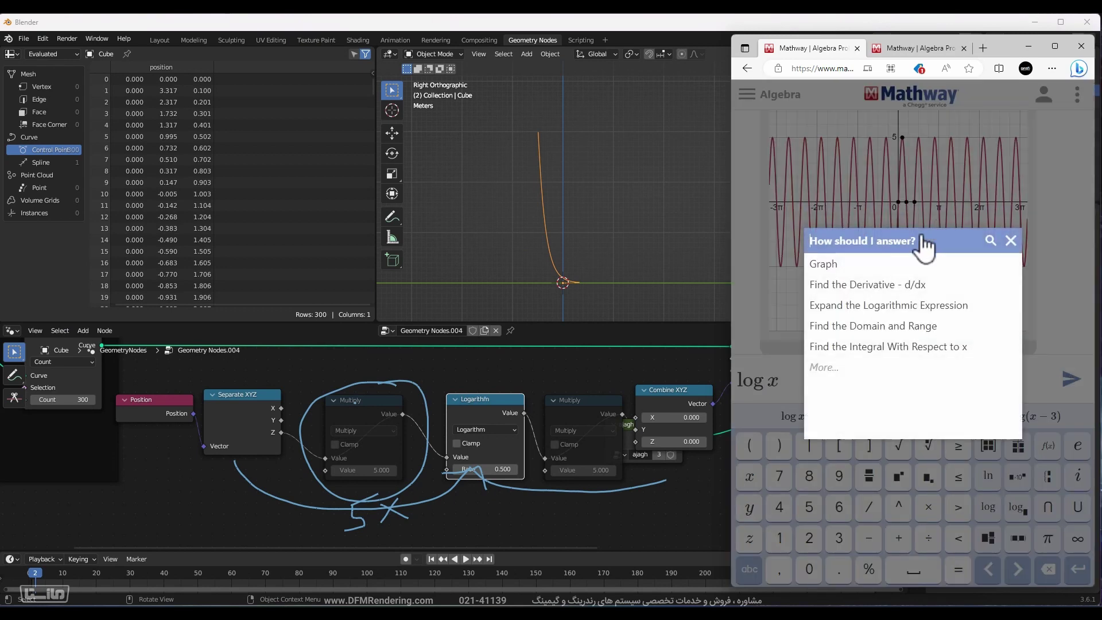
left_click(859, 264)
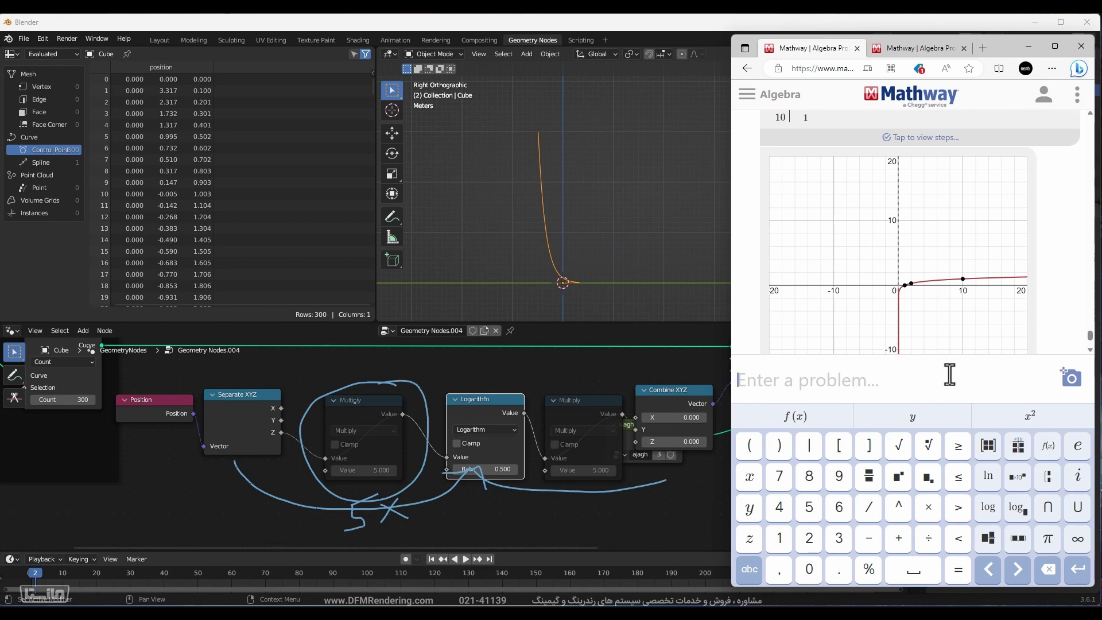
left_click(440, 519)
scroll(476, 509, "down", 1)
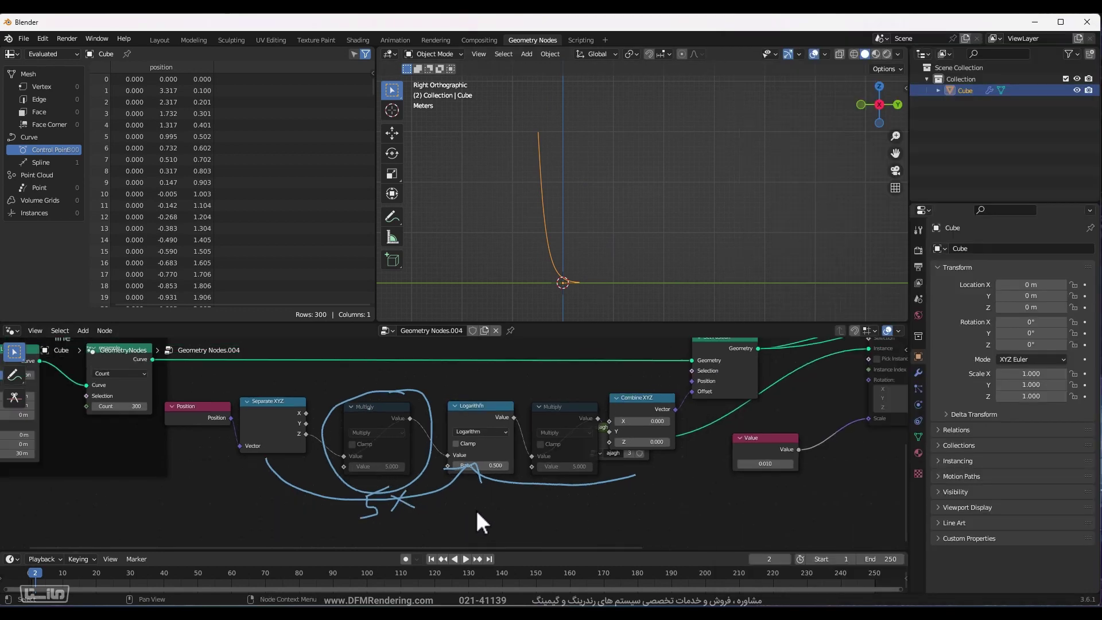
scroll(496, 495, "down", 1)
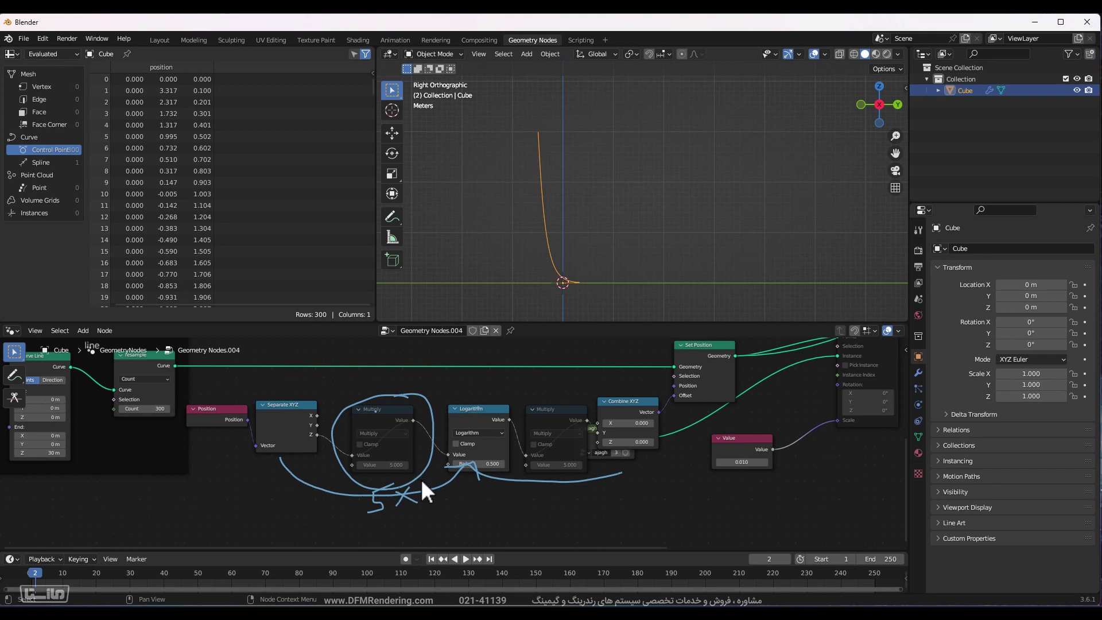